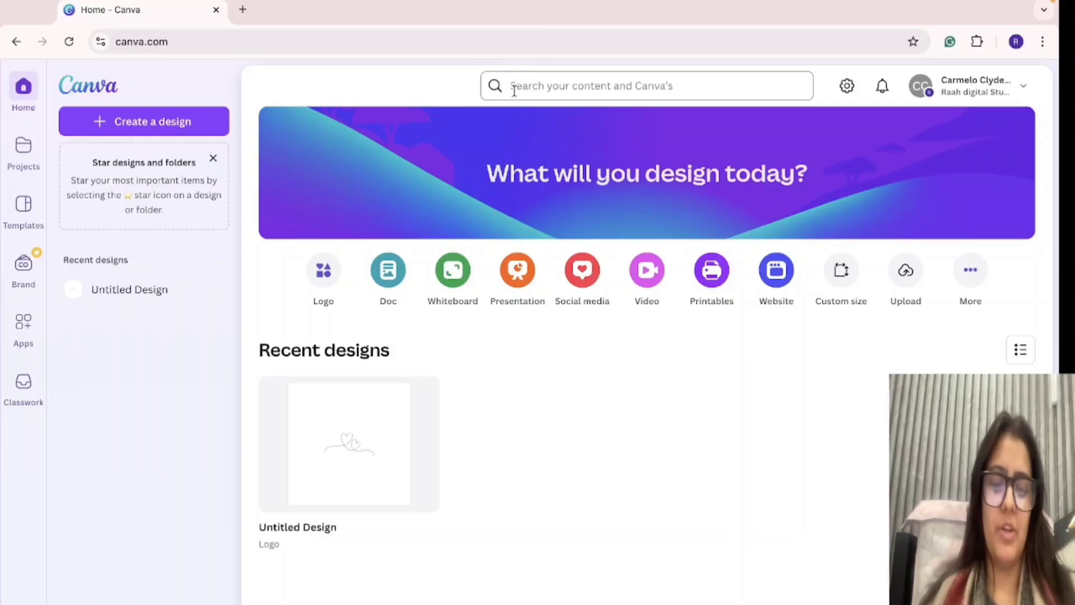
# Search the content library for "youtube" and browse the template results.
pyautogui.click(514, 90)
pyautogui.write('yo')
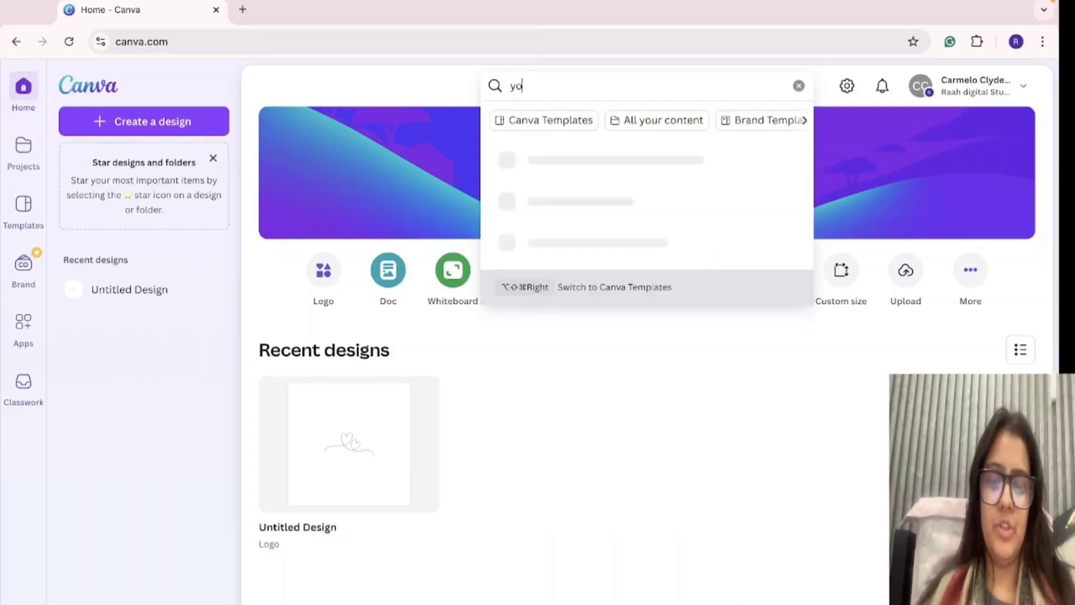
pyautogui.write('utub')
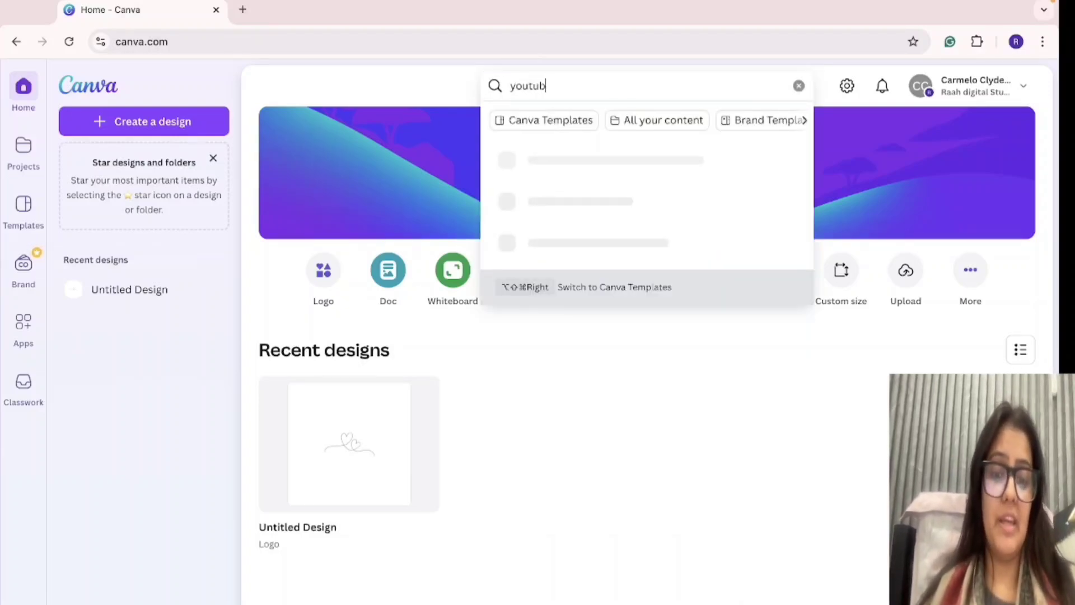
pyautogui.write('ee')
pyautogui.press('Return')
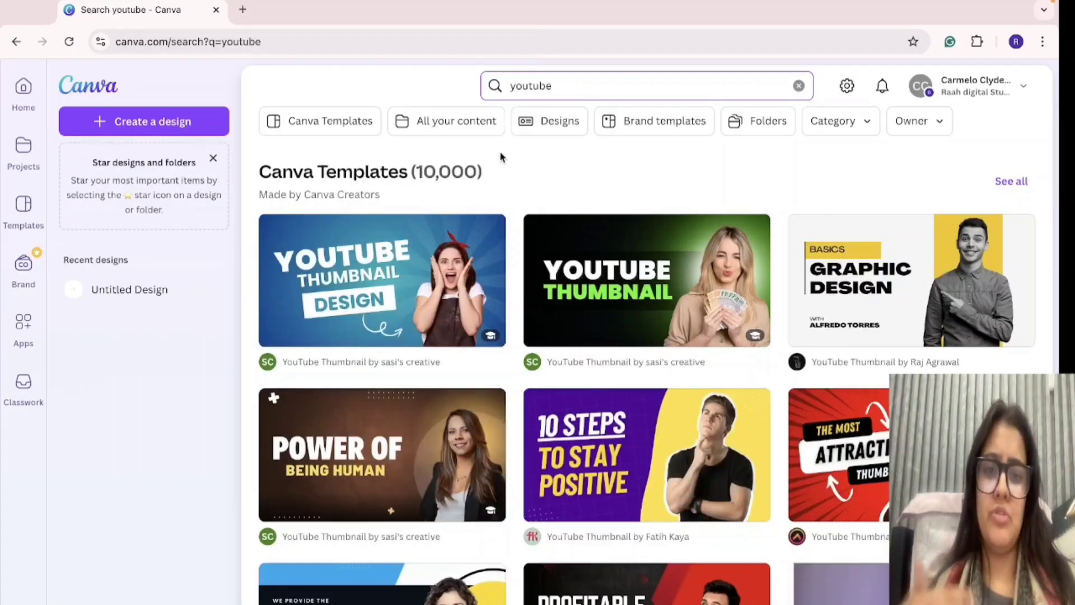
pyautogui.scroll(-8, 507, 516)
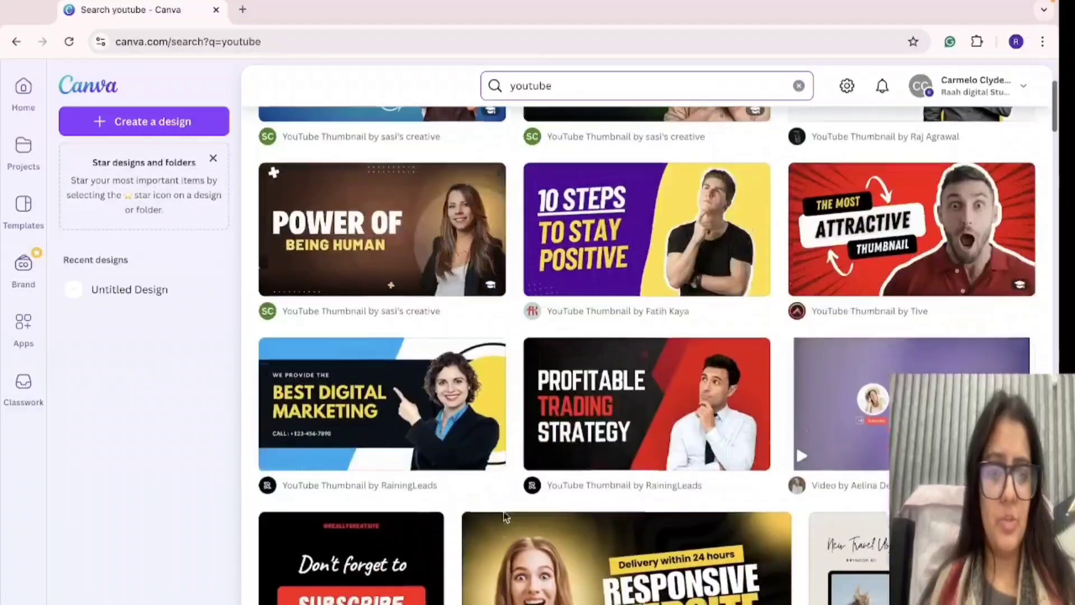
pyautogui.scroll(-4, 506, 515)
pyautogui.scroll(-4, 506, 516)
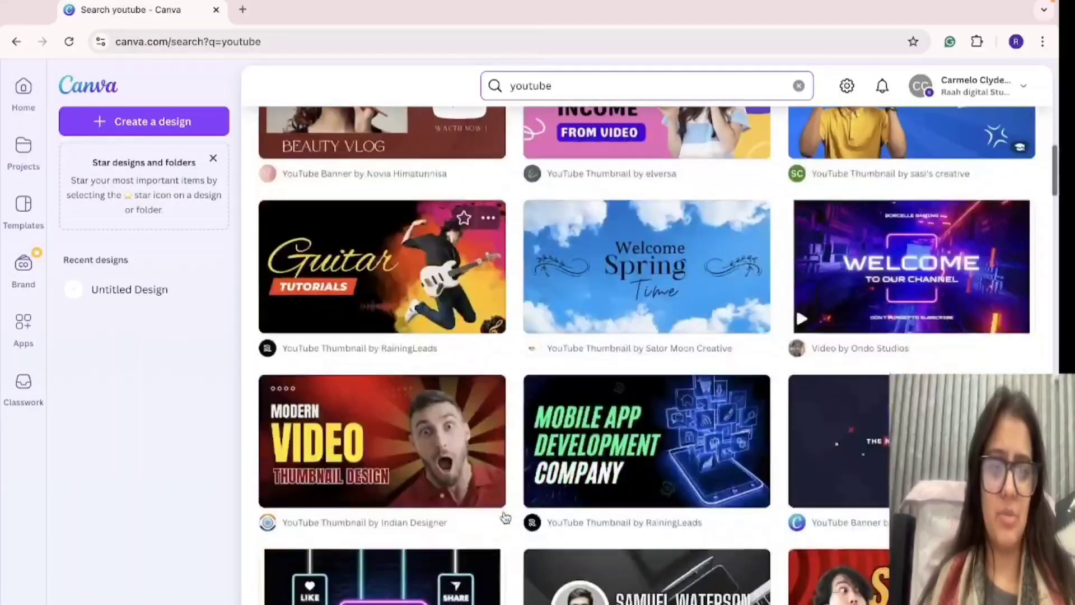
pyautogui.scroll(16, 504, 560)
pyautogui.scroll(-1, 502, 562)
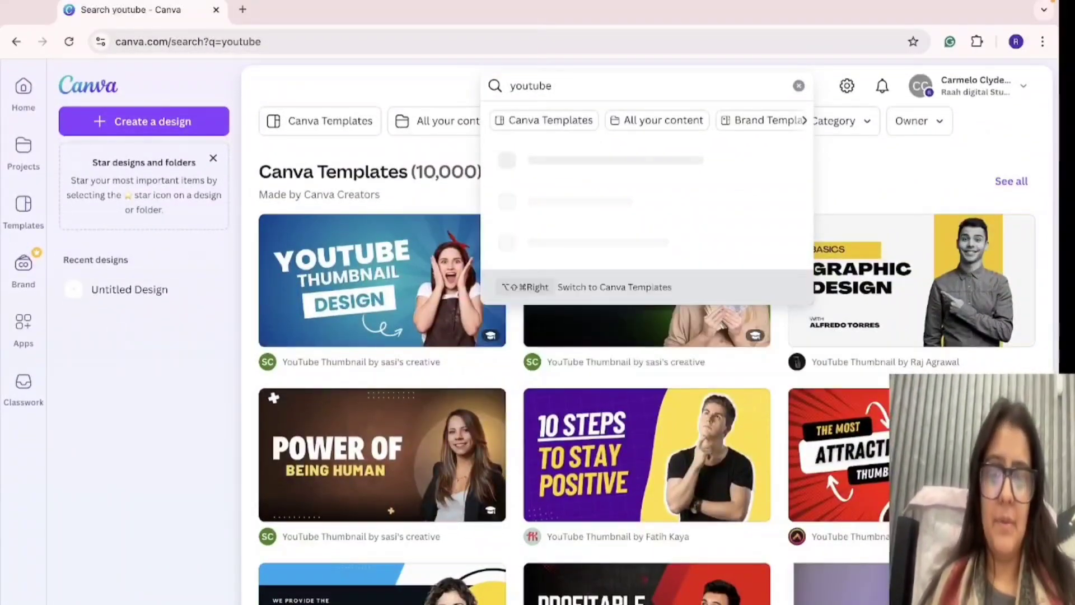
# Refine the search to "youtube intro" and look through the animated video templates.
pyautogui.write('o')
pyautogui.press('Return')
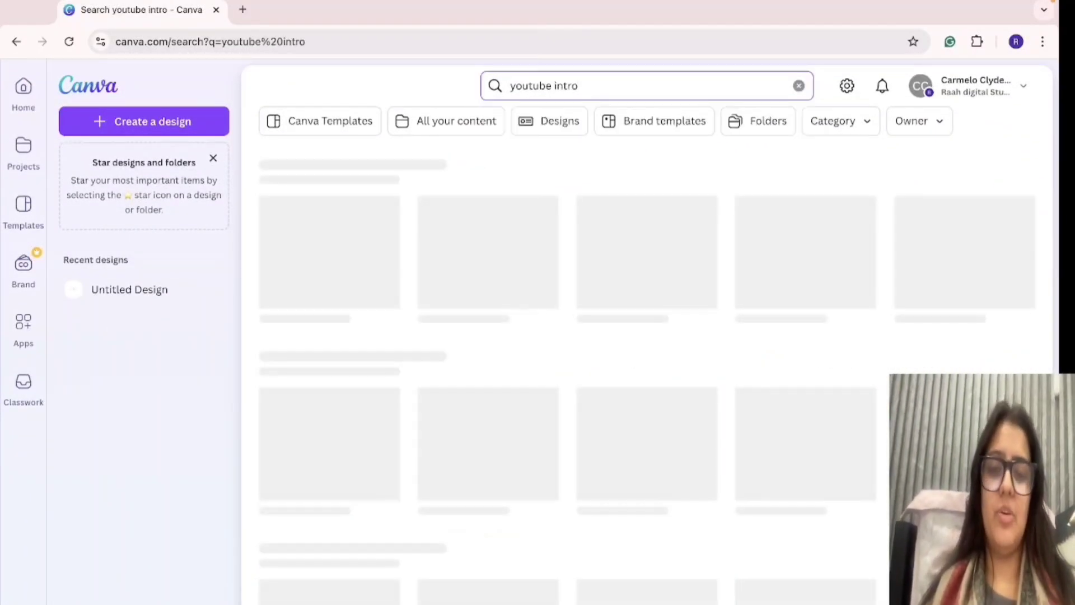
pyautogui.scroll(-2, 643, 395)
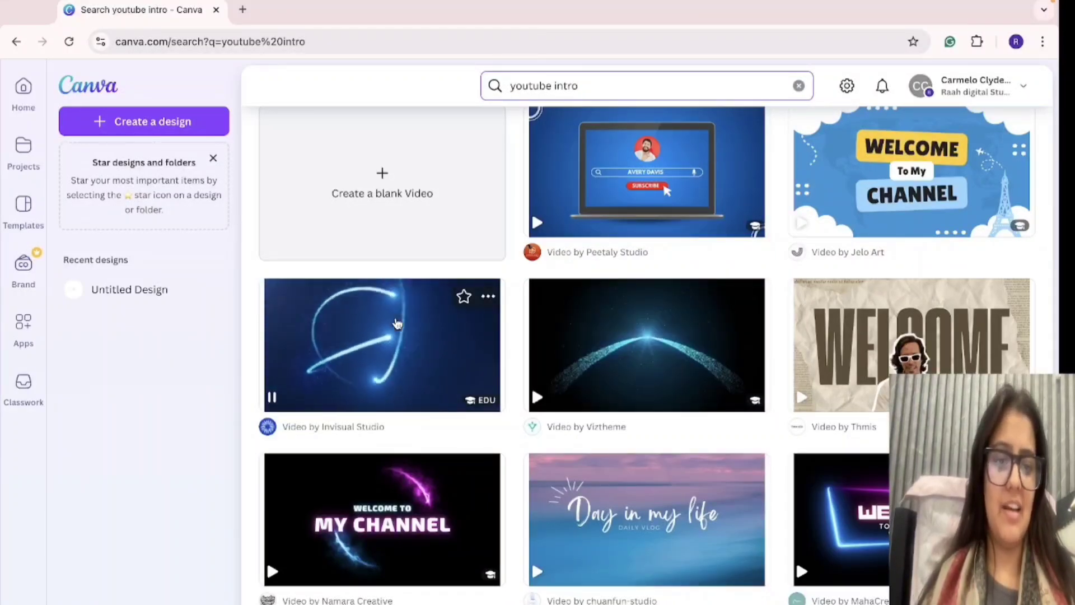
pyautogui.scroll(-4, 636, 584)
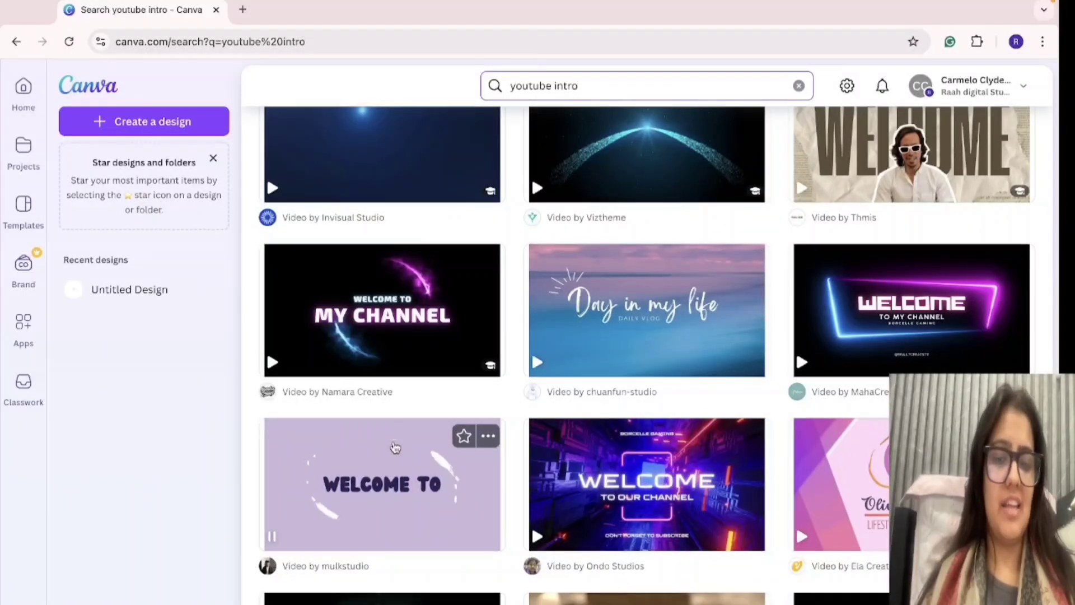
pyautogui.scroll(-3, 394, 447)
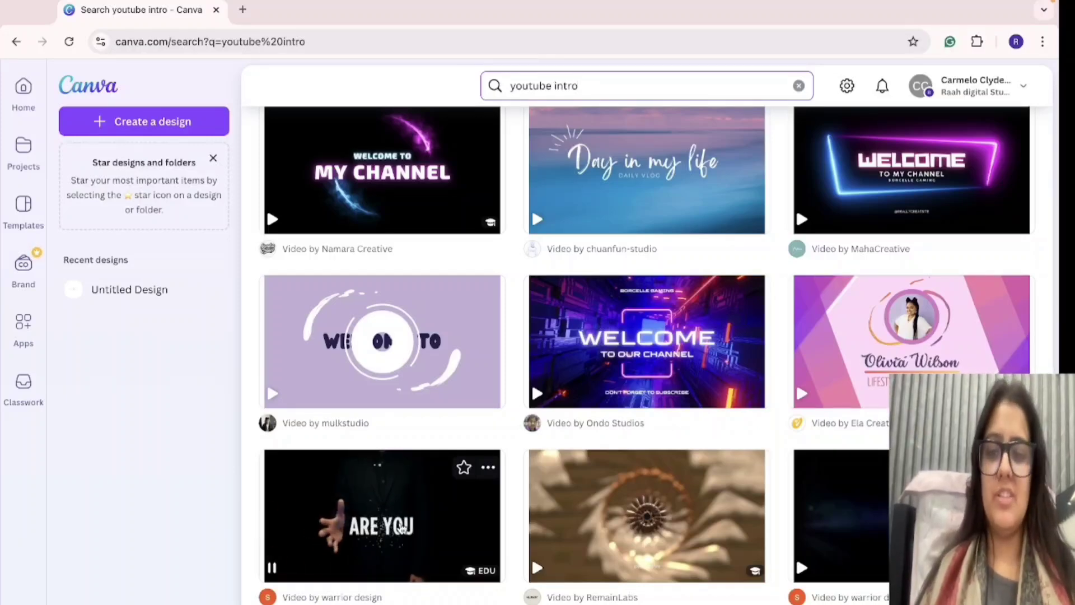
pyautogui.scroll(-7, 402, 528)
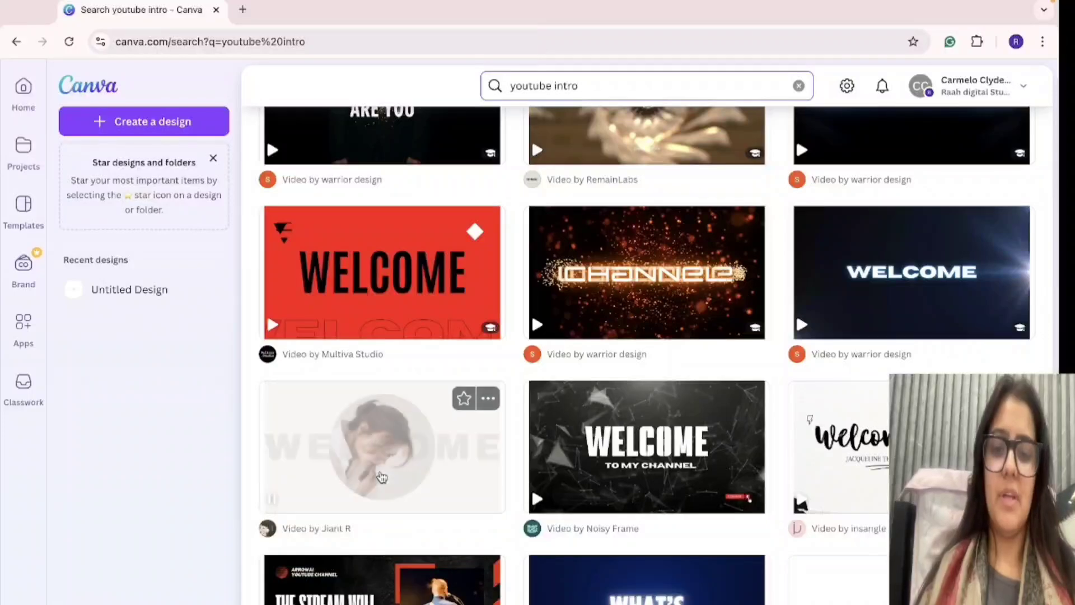
pyautogui.scroll(-2, 392, 476)
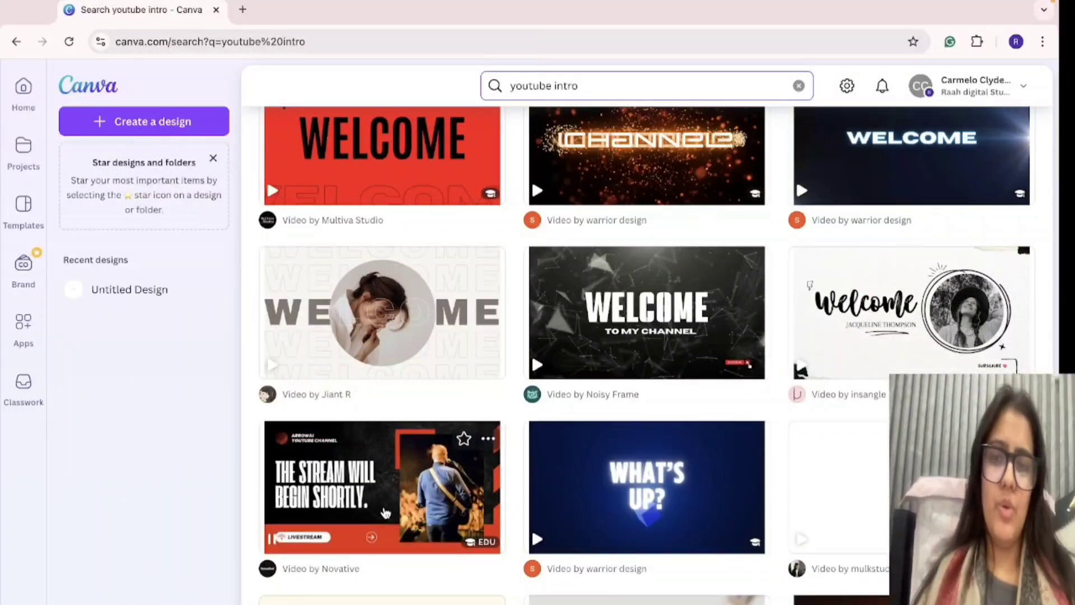
# Switch to the Firefox window with the other Canva account and search its content for "intro".
pyautogui.hotkey('ctrl', 'Up')
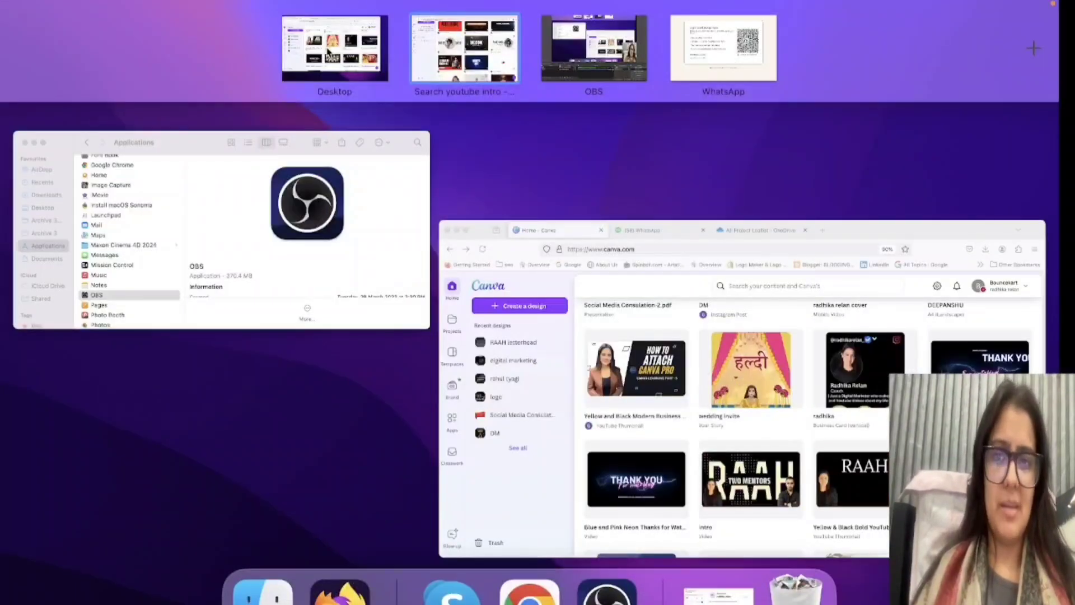
pyautogui.click(329, 53)
pyautogui.click(567, 115)
pyautogui.write('i')
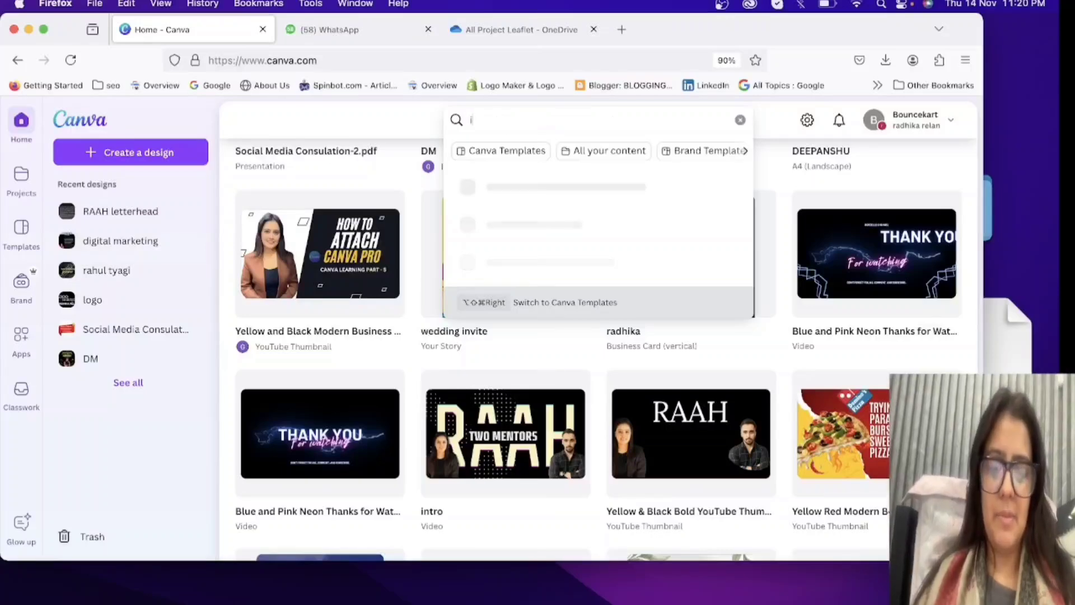
pyautogui.write('ntro')
pyautogui.press('Return')
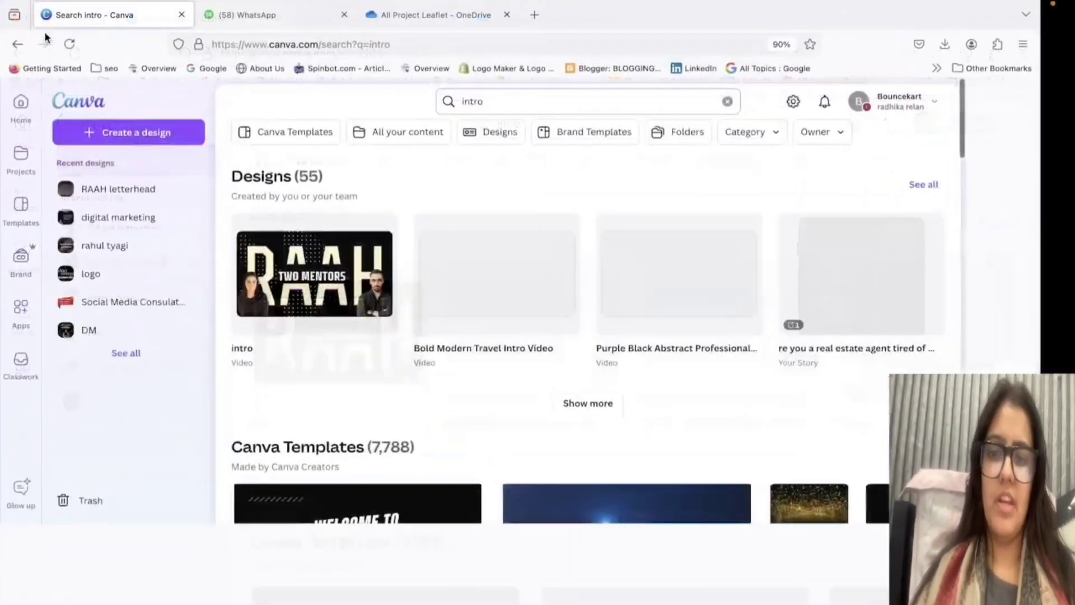
# Open the existing "intro" video design, play its preview, and open the STUDIO page in the editor.
pyautogui.click(322, 297)
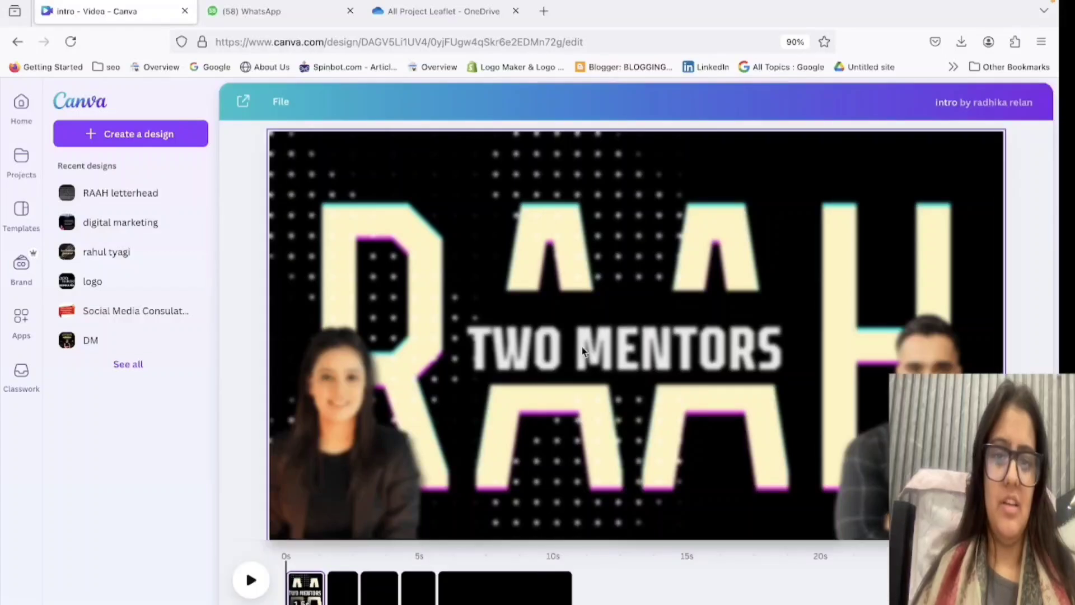
pyautogui.click(252, 580)
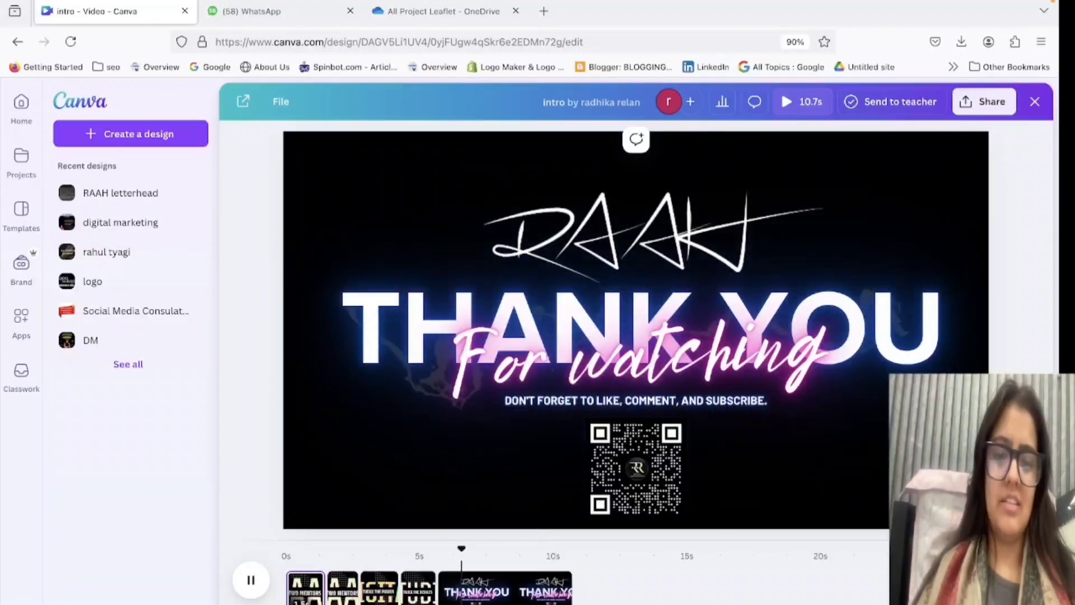
pyautogui.click(424, 597)
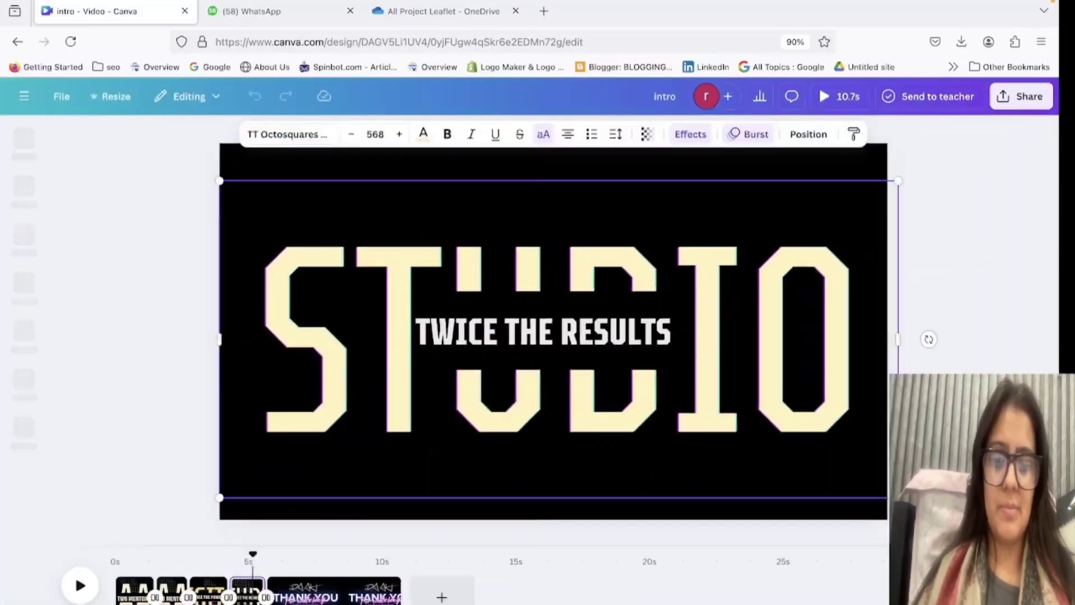
# Add a blank page at the end of the video timeline, bring up the Elements library, and close the OneDrive tab.
pyautogui.click(439, 593)
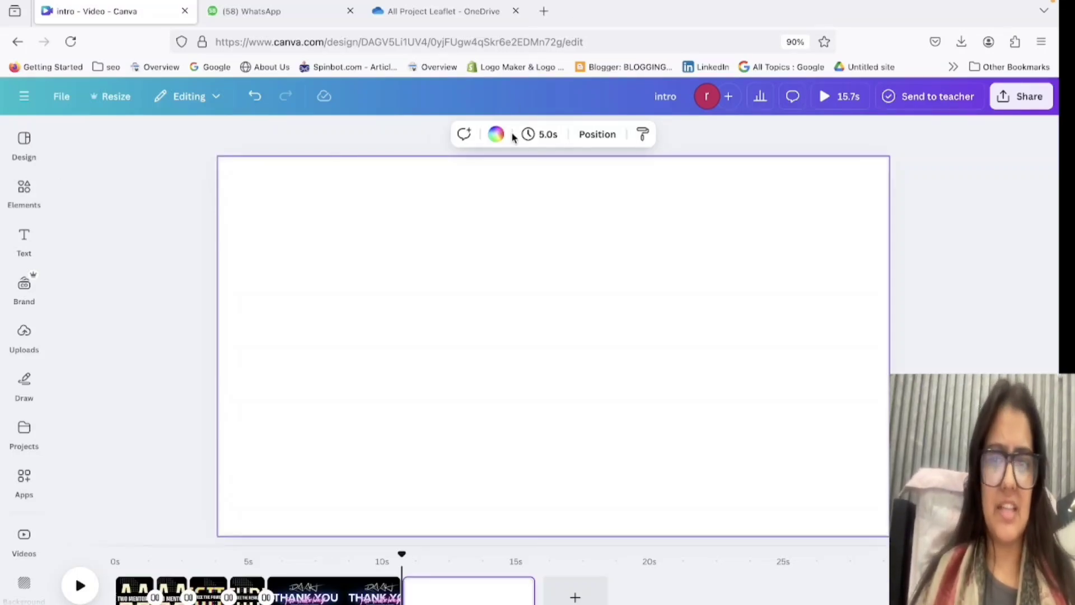
pyautogui.click(24, 241)
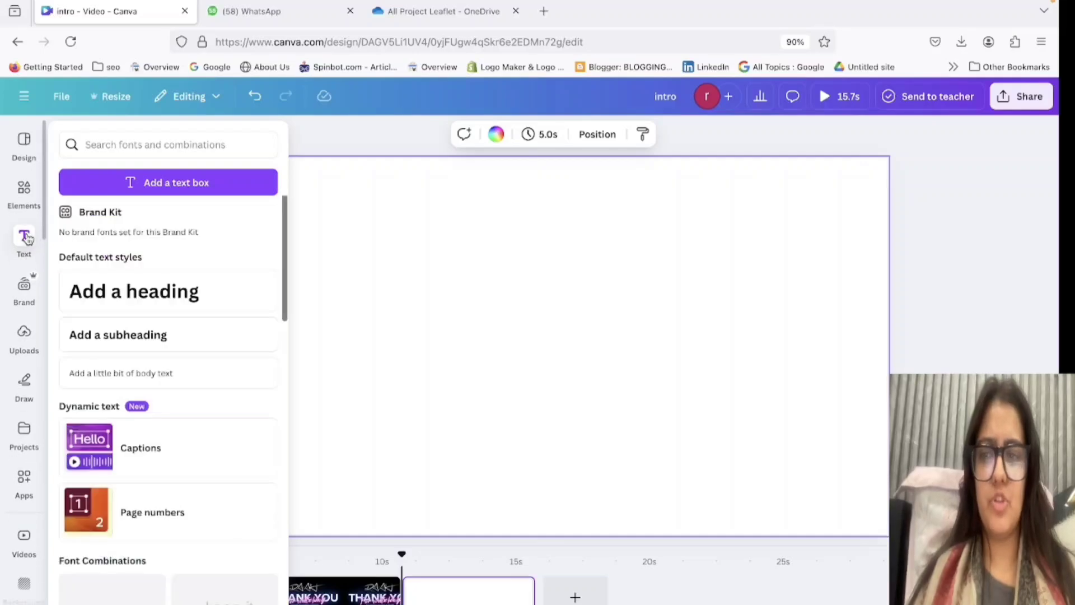
pyautogui.click(23, 191)
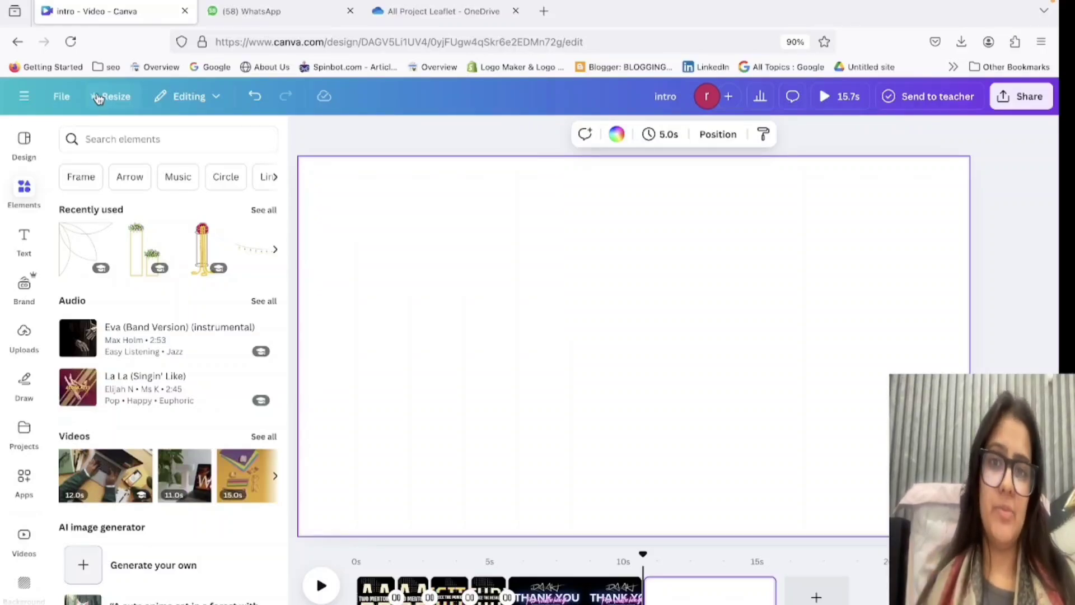
pyautogui.click(516, 11)
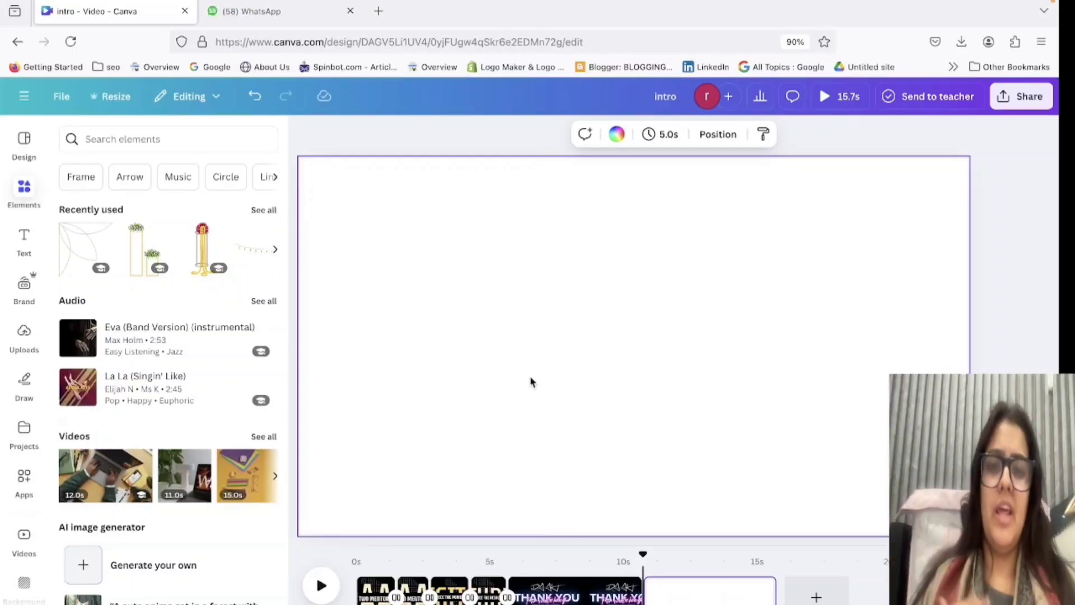
# Search the elements for "black" and show only graphics.
pyautogui.click(126, 137)
pyautogui.write('bla')
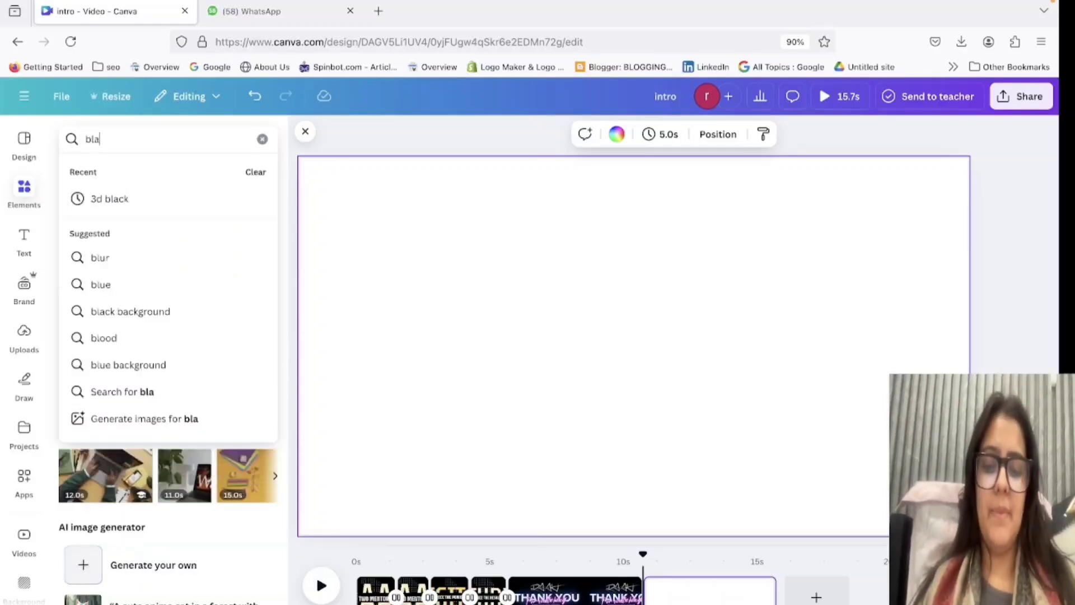
pyautogui.write('ck')
pyautogui.press('Return')
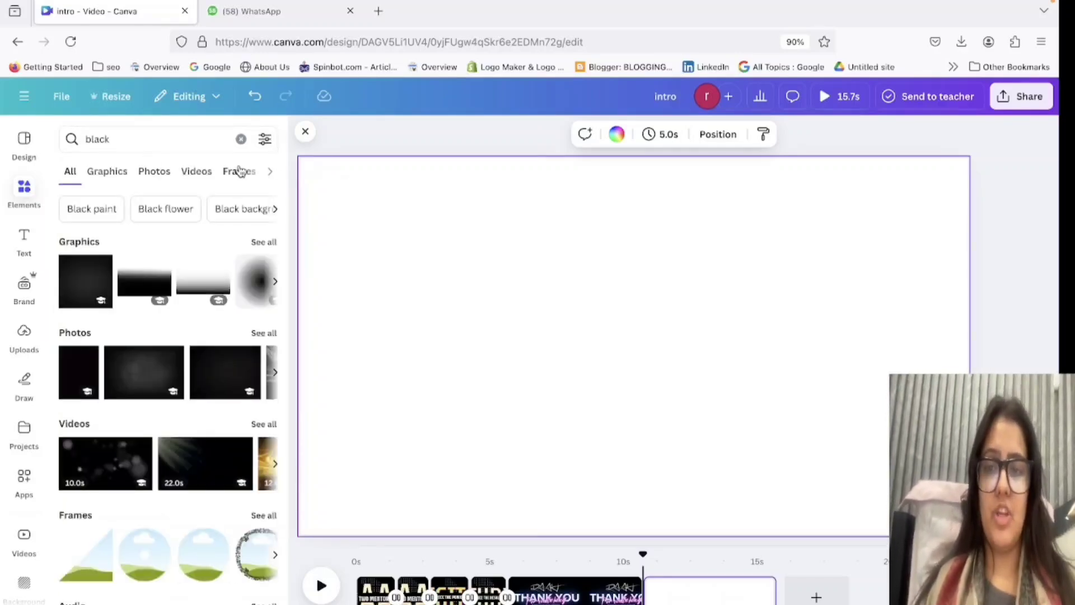
pyautogui.click(104, 172)
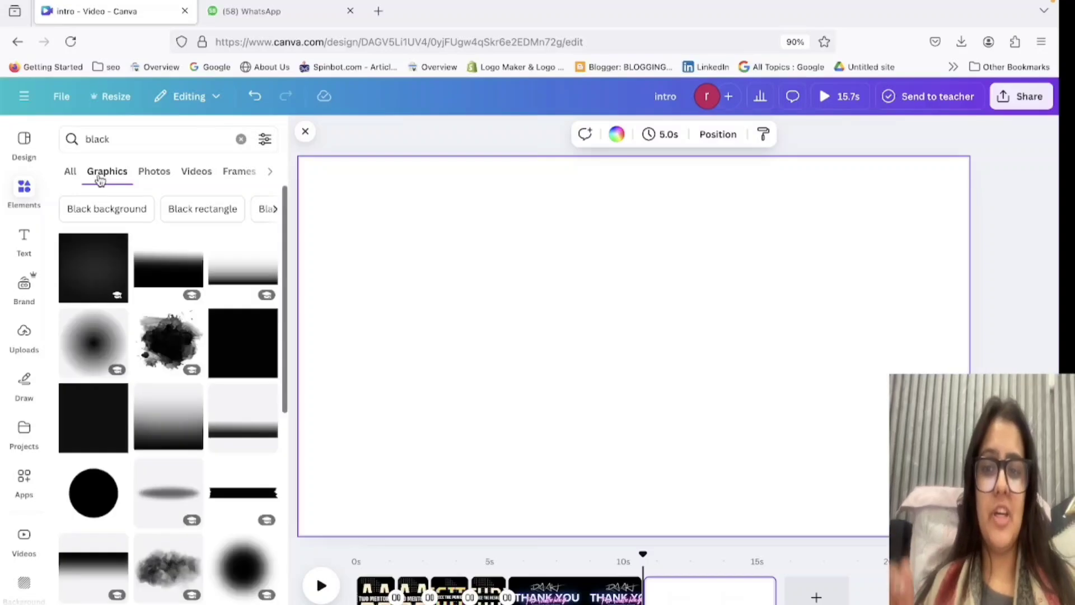
# Place the black ink splatter graphic on the blank page, enlarge it, and shift it over the page's left half.
pyautogui.click(163, 348)
pyautogui.moveTo(643, 357)
pyautogui.mouseDown()
pyautogui.moveTo(571, 357)
pyautogui.moveTo(379, 312)
pyautogui.moveTo(715, 340)
pyautogui.moveTo(327, 339)
pyautogui.moveTo(347, 269)
pyautogui.moveTo(590, 221)
pyautogui.moveTo(563, 371)
pyautogui.mouseUp()
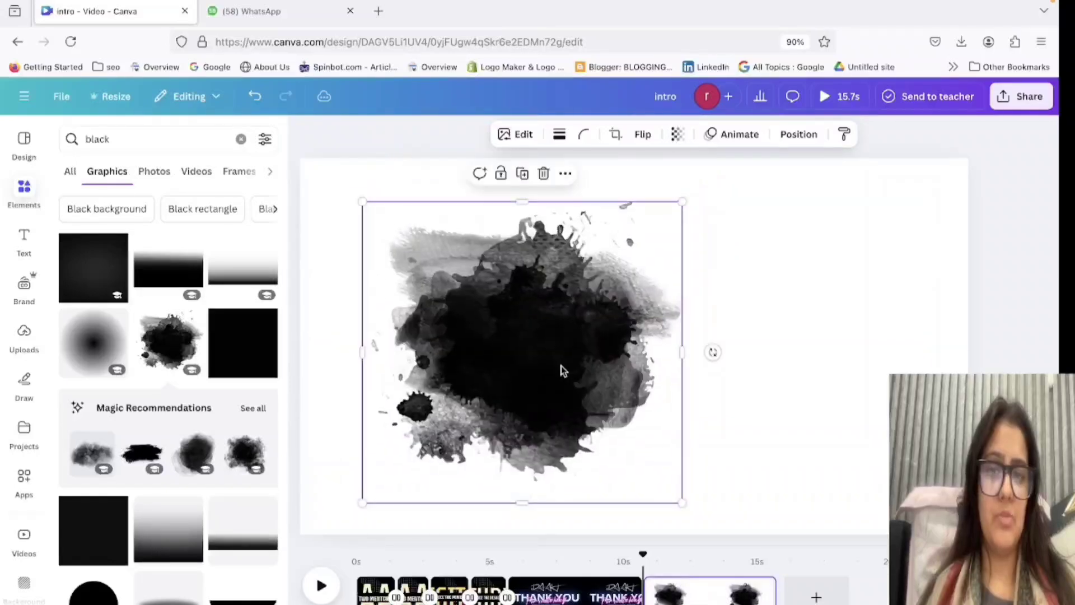
pyautogui.moveTo(682, 503); pyautogui.dragTo(963, 559)
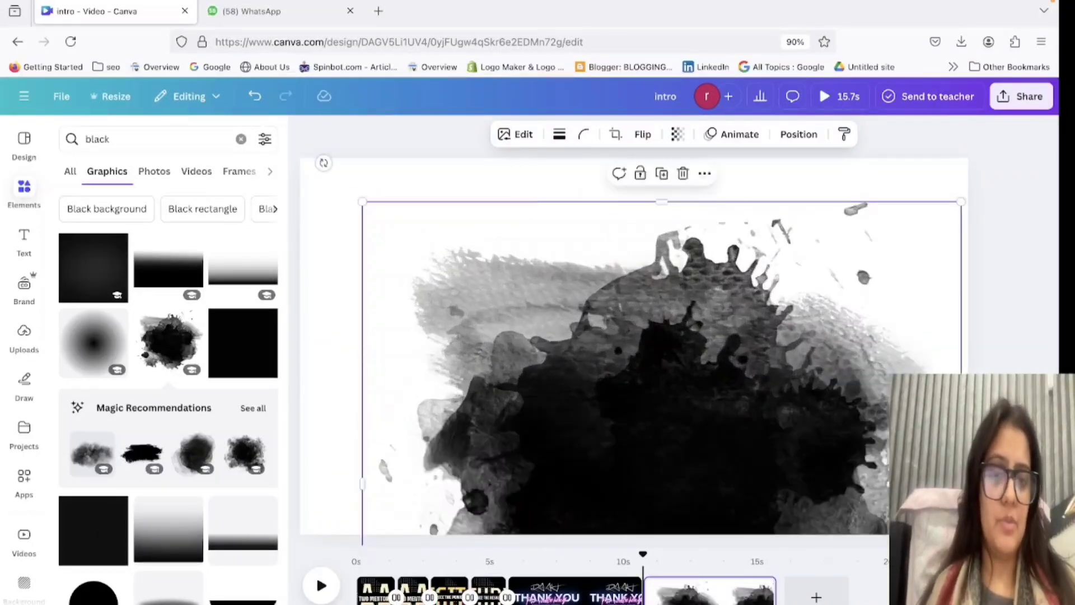
pyautogui.moveTo(671, 325)
pyautogui.mouseDown()
pyautogui.moveTo(408, 201)
pyautogui.moveTo(389, 181)
pyautogui.mouseUp()
# Try the Ink, Digital, Sketch with Swipe style, and Gradient animations on the ink splatter, and remove the graphic from the page.
pyautogui.click(728, 135)
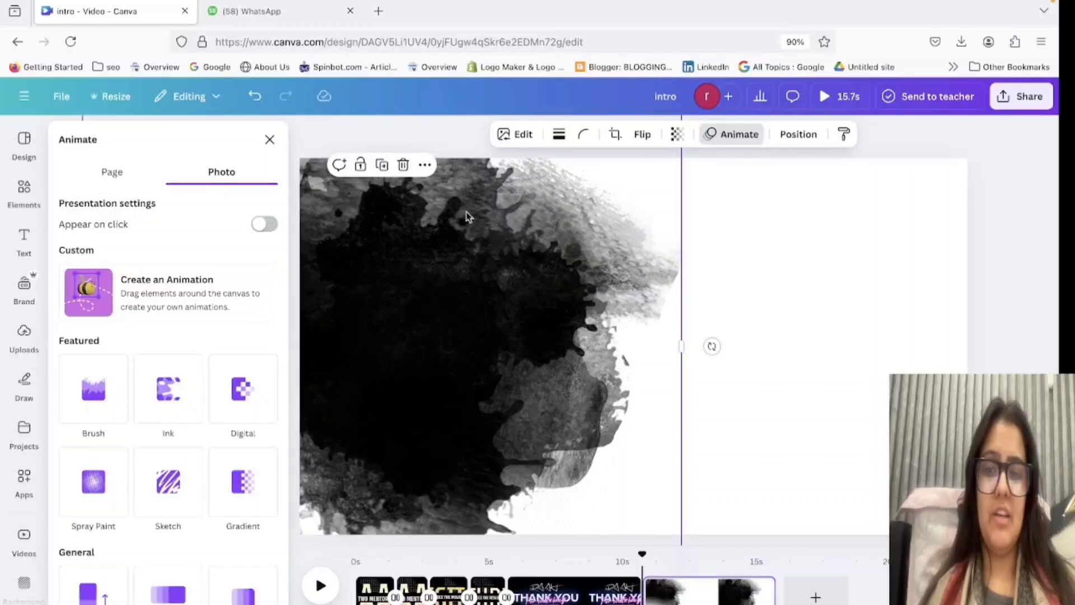
pyautogui.click(163, 403)
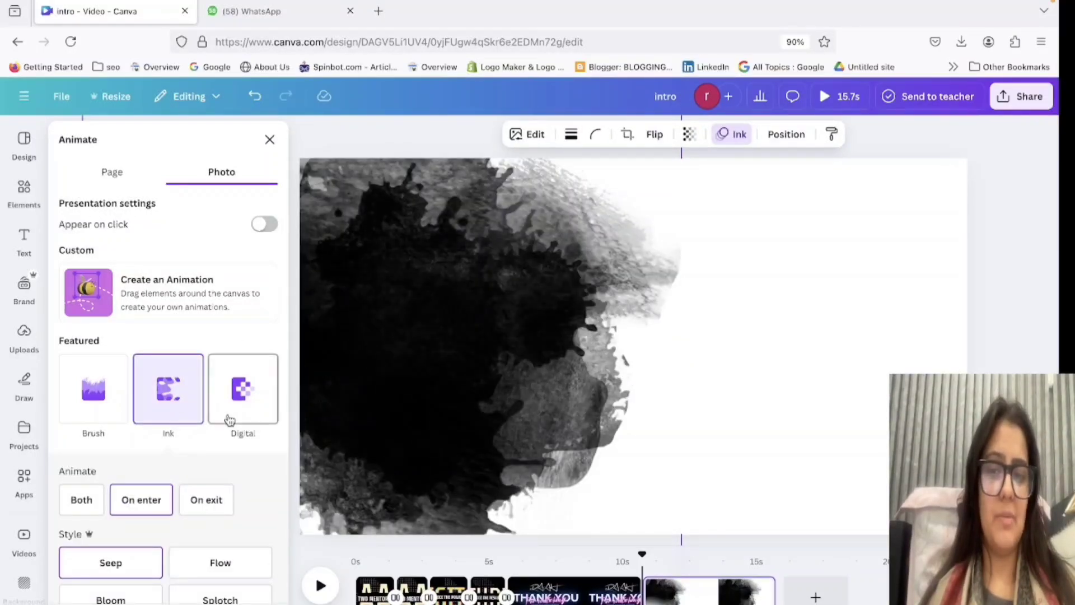
pyautogui.click(230, 420)
pyautogui.scroll(-4, 230, 420)
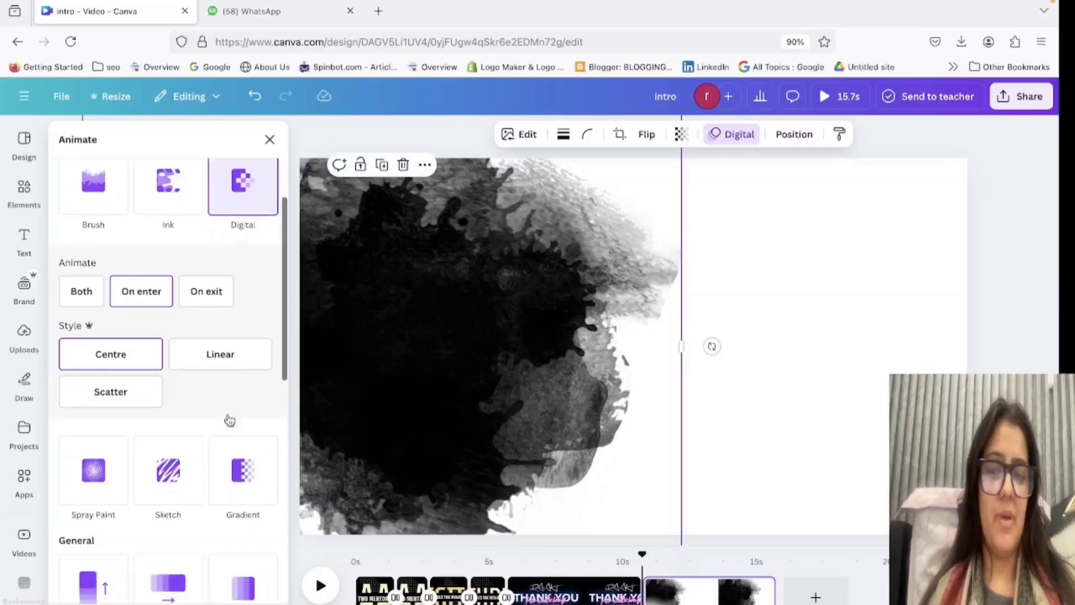
pyautogui.click(175, 483)
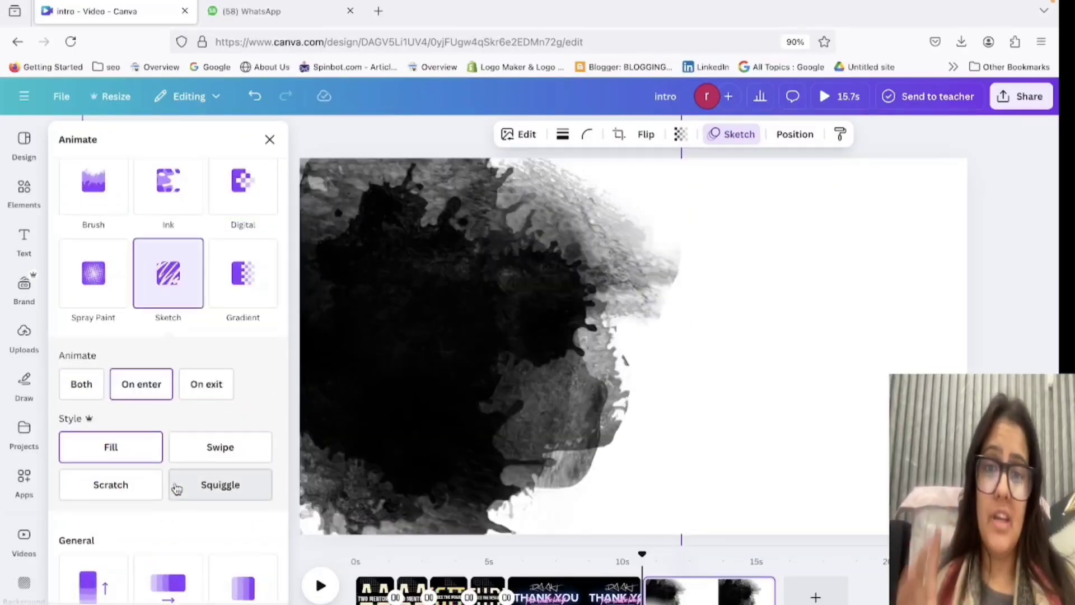
pyautogui.click(216, 461)
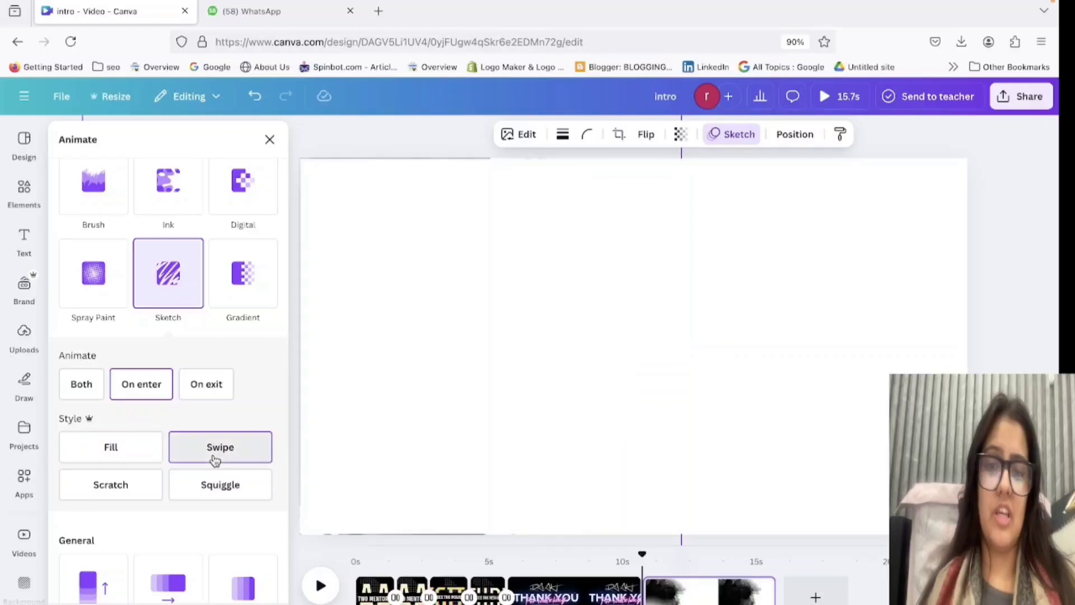
pyautogui.click(239, 291)
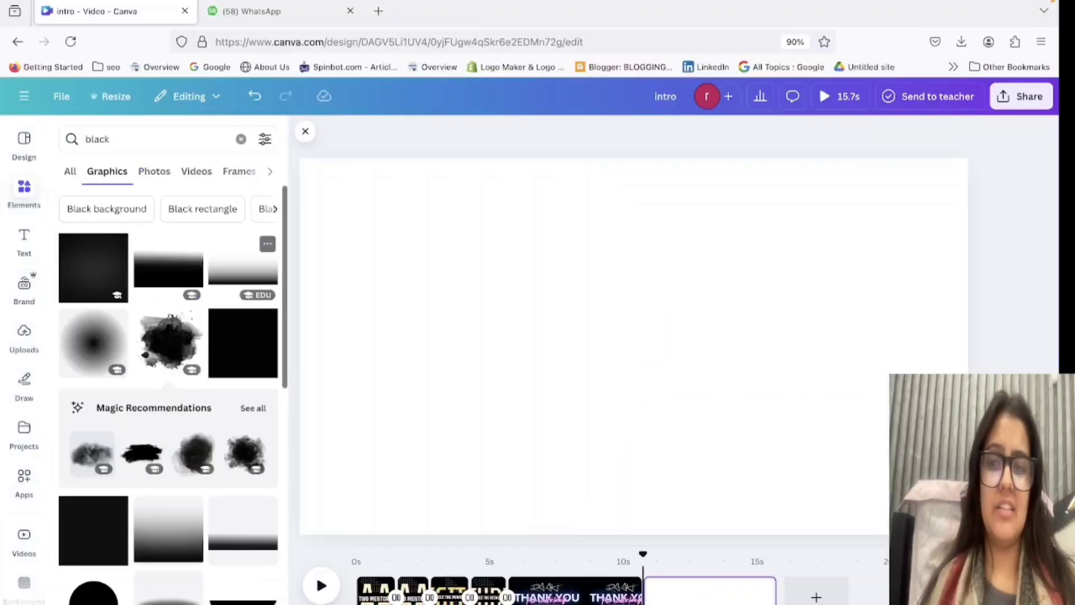
# Show only videos among the "black" element results for the blank page.
pyautogui.click(177, 139)
pyautogui.click(363, 210)
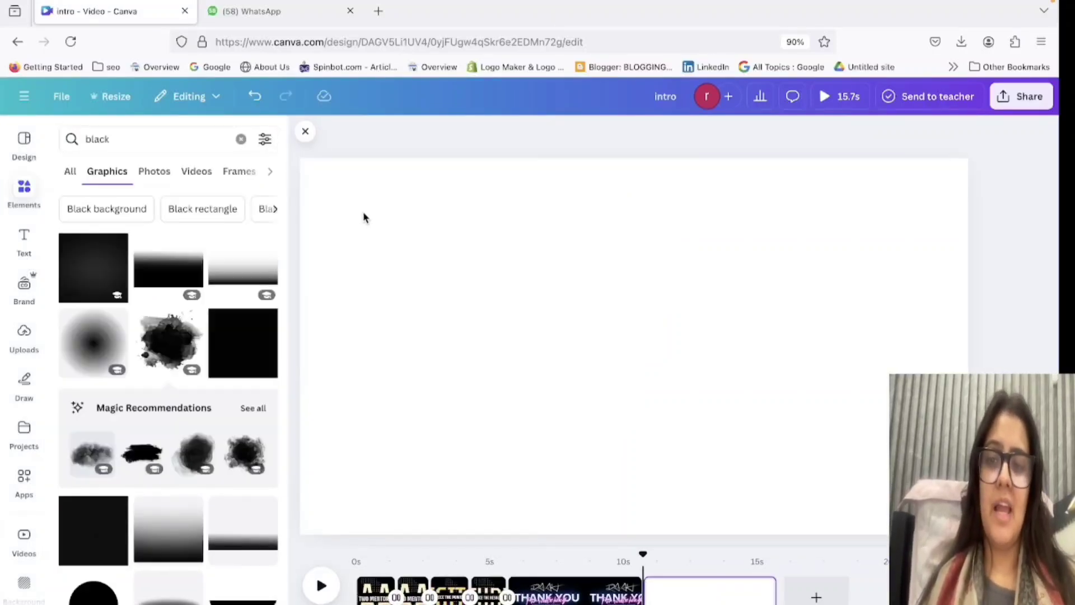
pyautogui.click(208, 174)
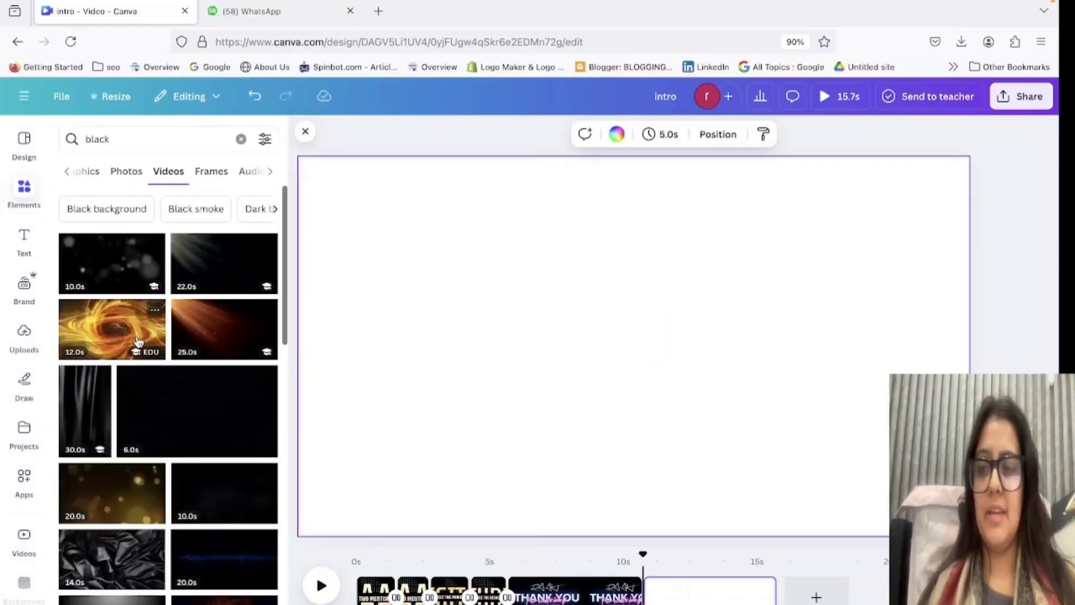
# Fill the blank page with the 10-second black bokeh video and add a new page after it.
pyautogui.click(100, 271)
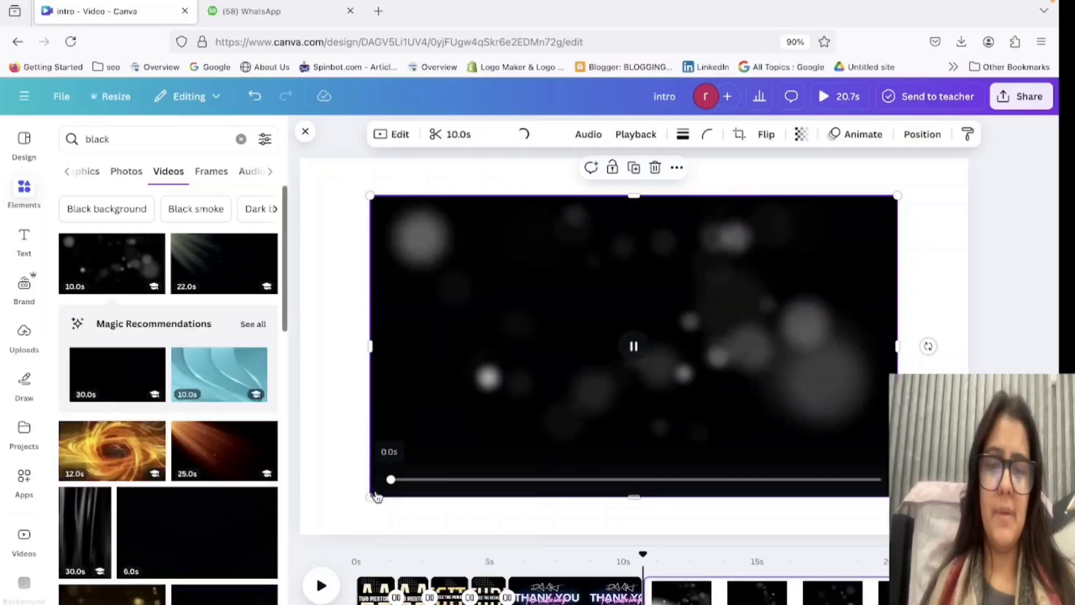
pyautogui.moveTo(367, 498); pyautogui.dragTo(72, 583)
pyautogui.moveTo(517, 416); pyautogui.dragTo(601, 356)
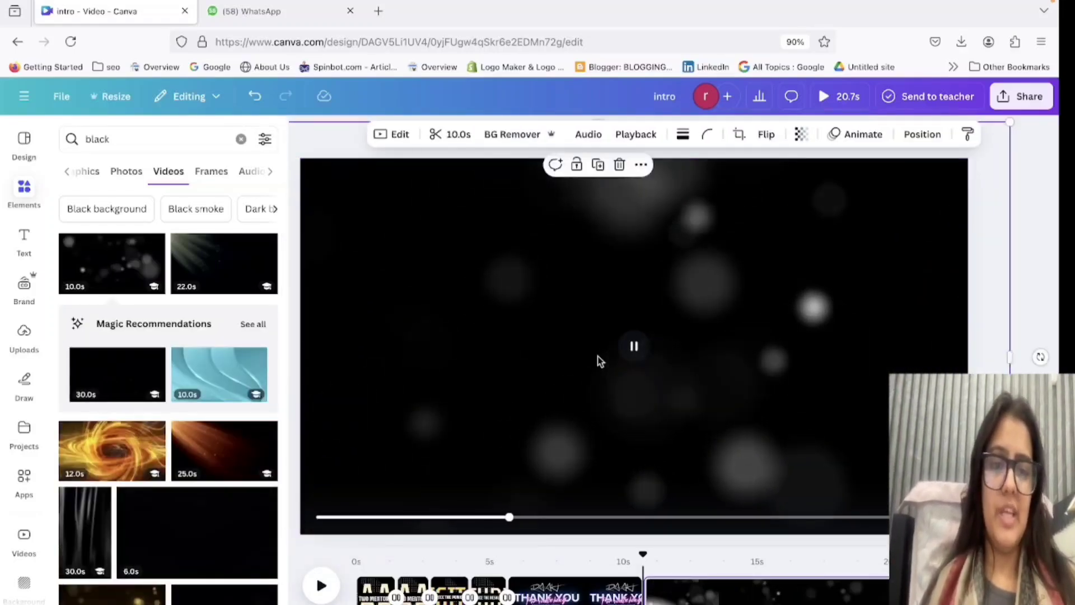
pyautogui.click(880, 595)
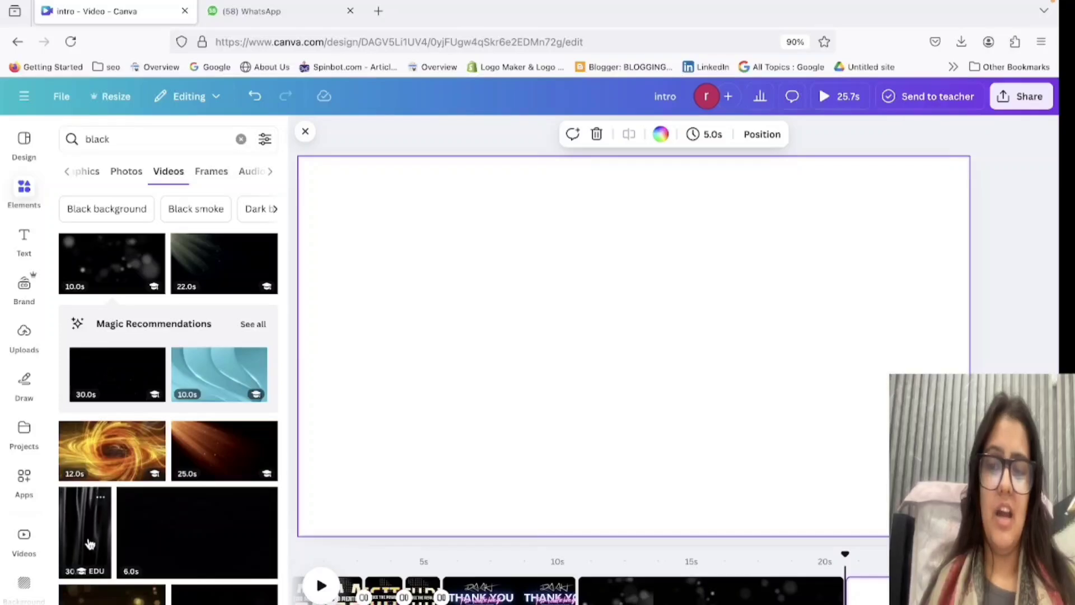
# Try the black brush-stroke video as an enlarged background on the new page, and remove it.
pyautogui.scroll(-2, 95, 463)
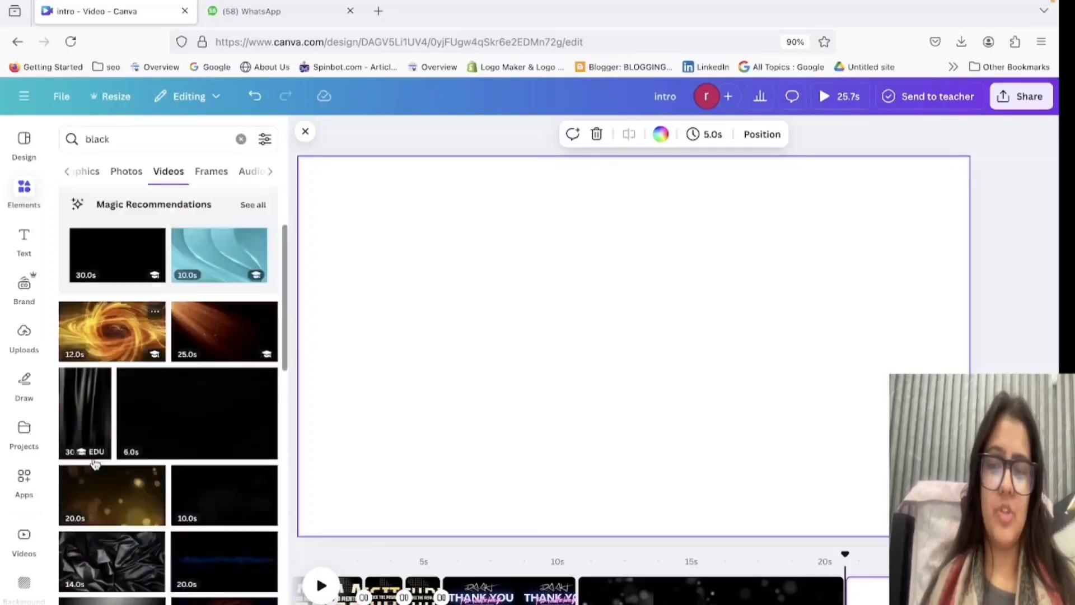
pyautogui.scroll(-3, 95, 464)
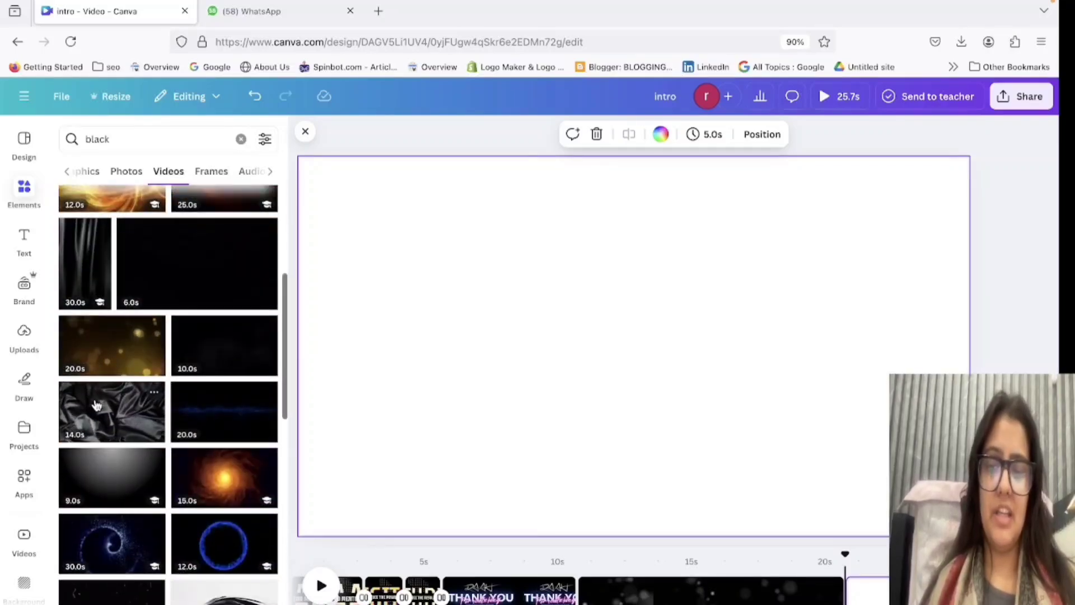
pyautogui.click(224, 594)
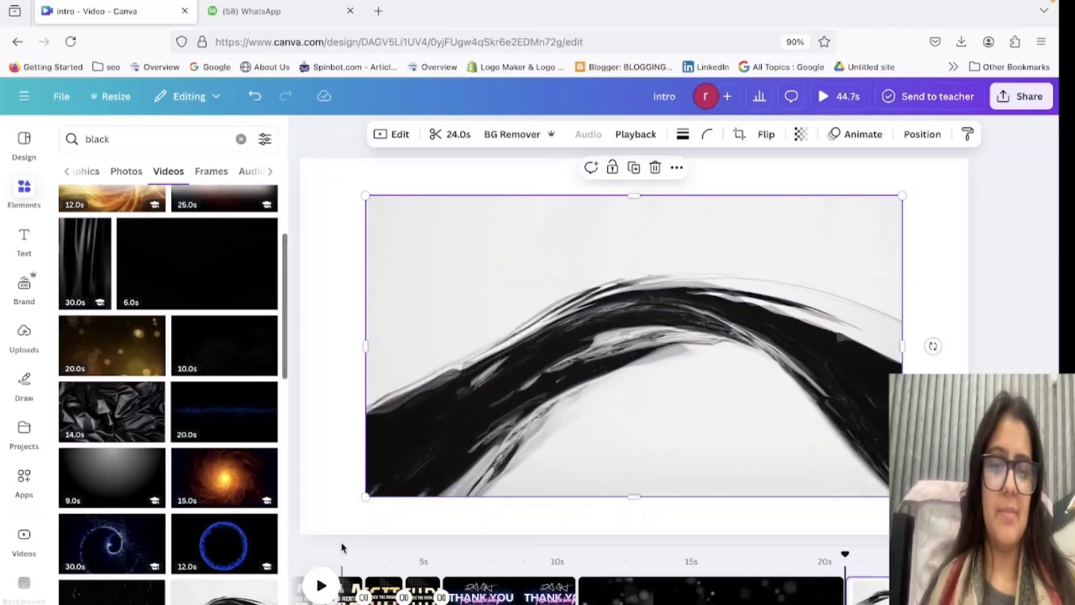
pyautogui.moveTo(364, 497); pyautogui.dragTo(25, 604)
pyautogui.moveTo(628, 419); pyautogui.dragTo(723, 353)
pyautogui.press('Delete')
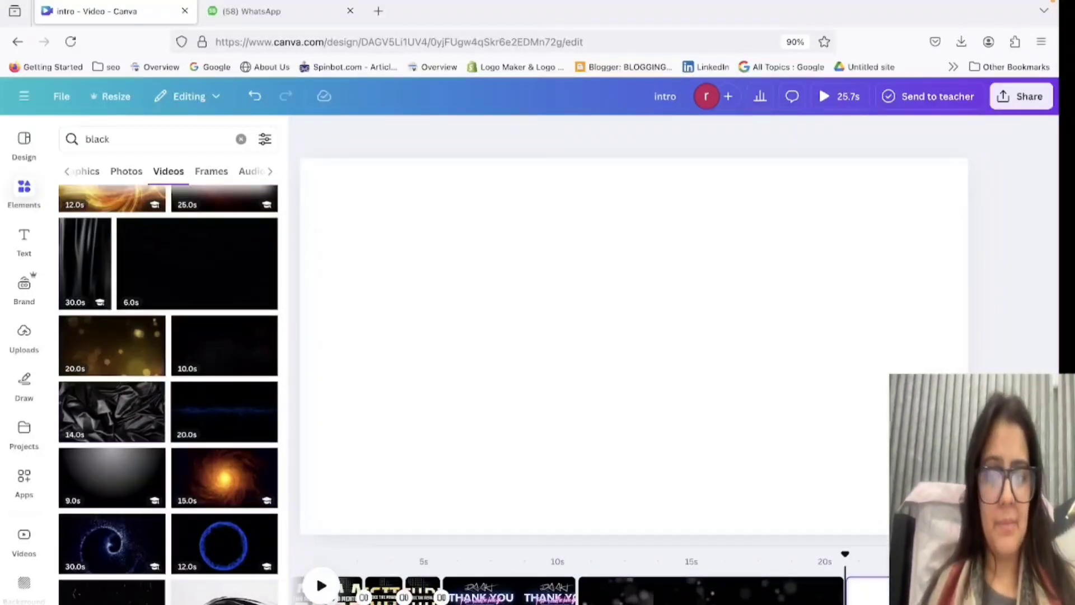
# Search the video elements for "black glitter".
pyautogui.click(692, 585)
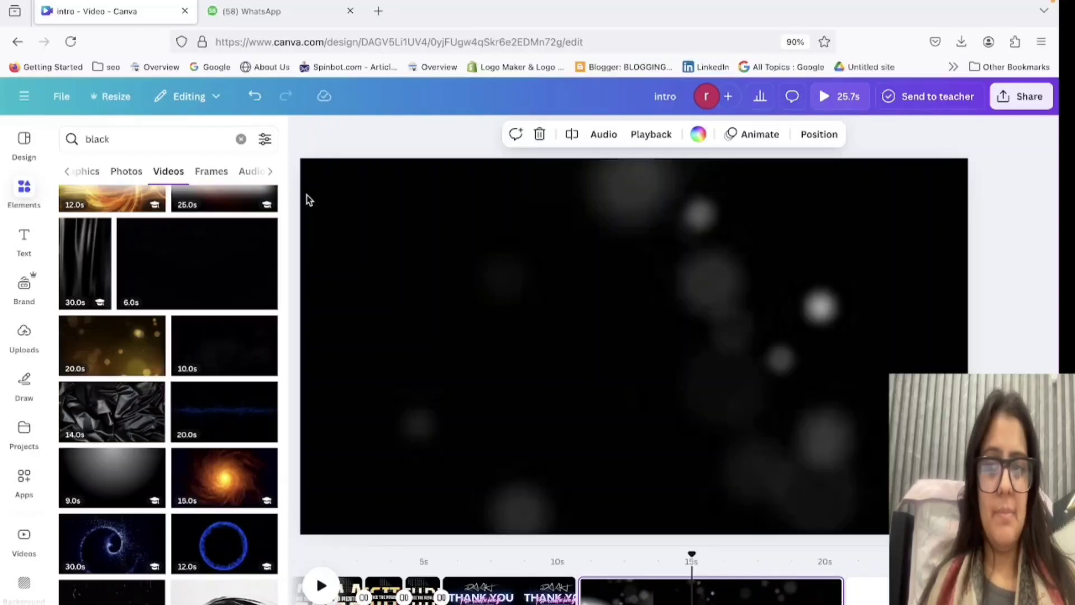
pyautogui.click(138, 141)
pyautogui.write('gl')
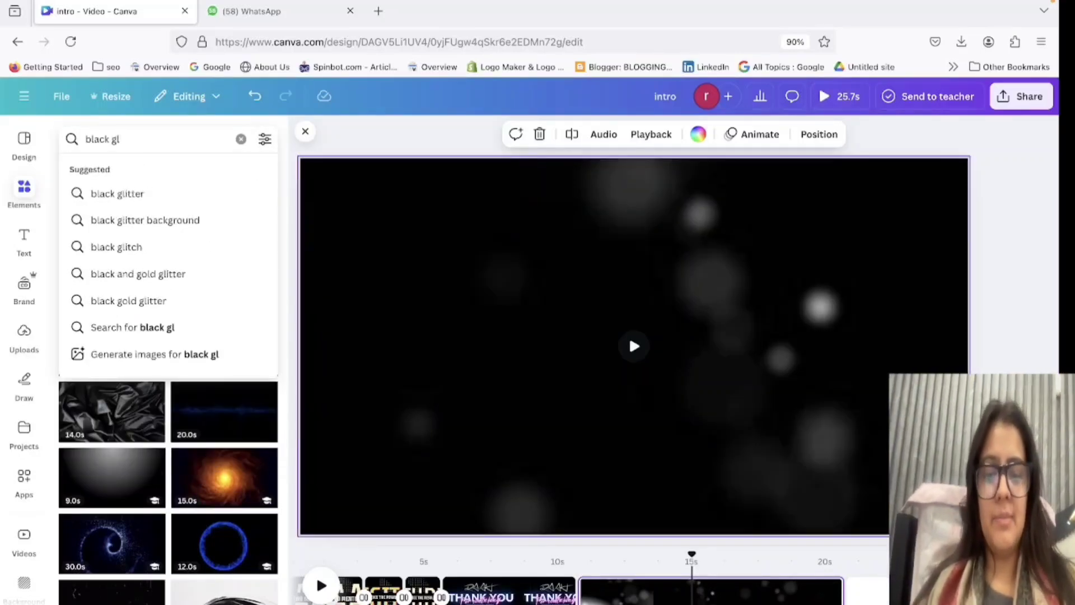
pyautogui.write('itter')
pyautogui.press('Return')
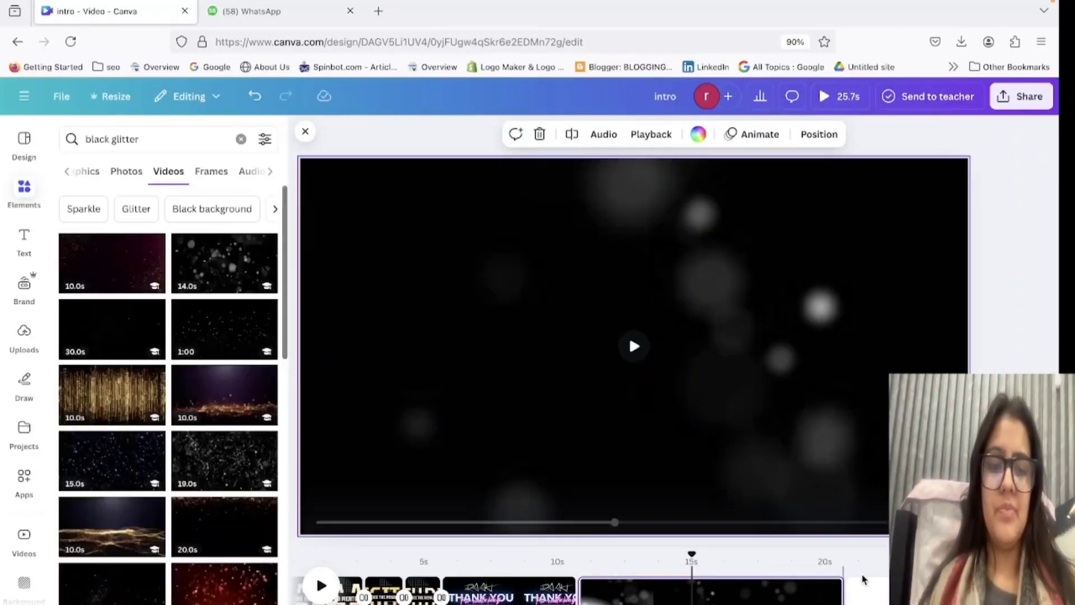
# Try the 18-second black video with pink glitter on the blank page, enlarging and moving it, and remove it.
pyautogui.click(878, 588)
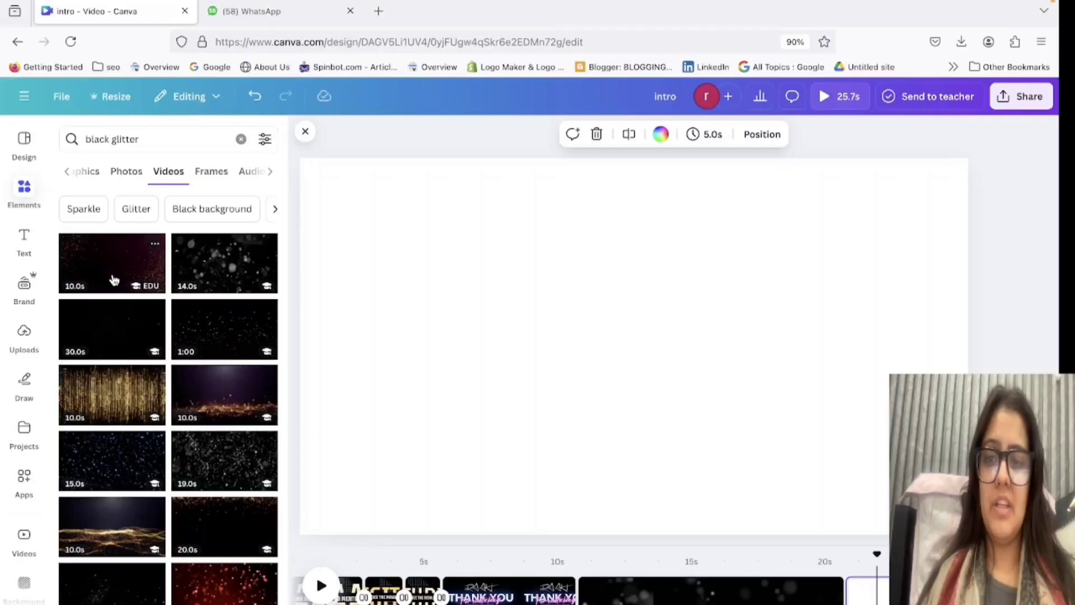
pyautogui.scroll(-3, 143, 429)
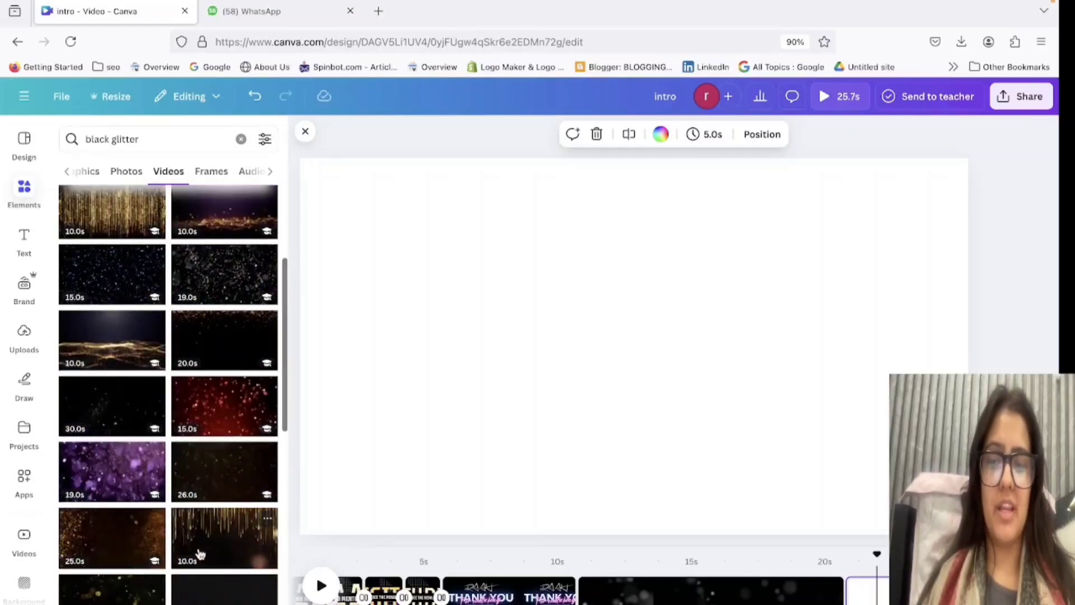
pyautogui.scroll(-3, 201, 553)
pyautogui.click(216, 402)
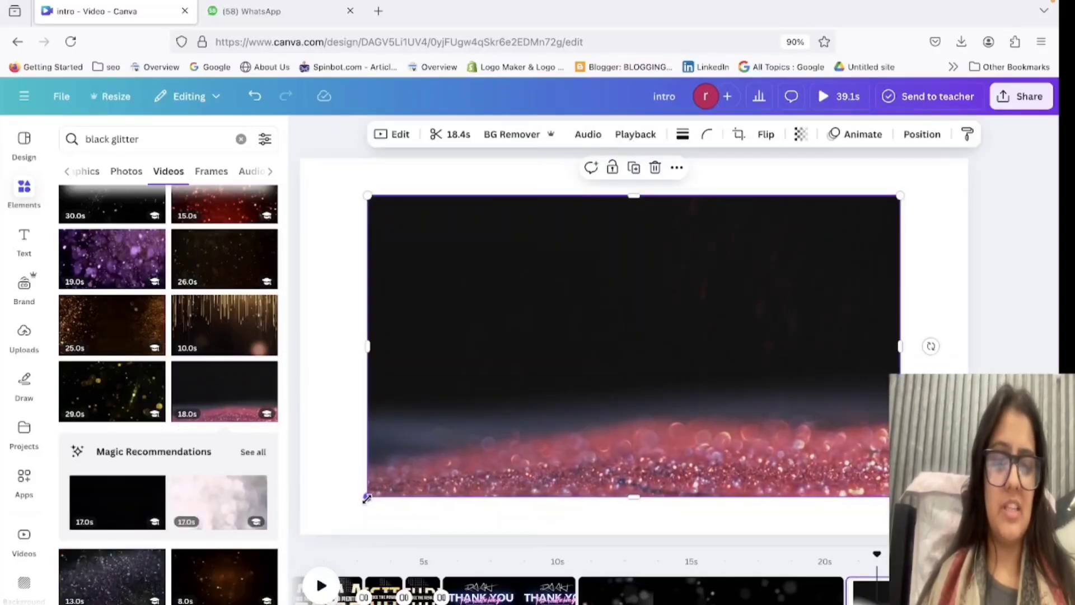
pyautogui.moveTo(367, 498); pyautogui.dragTo(297, 538)
pyautogui.moveTo(442, 413); pyautogui.dragTo(2, 517)
pyautogui.press('Delete')
# Replace the element search with "glitter" to list glitter videos.
pyautogui.click(153, 144)
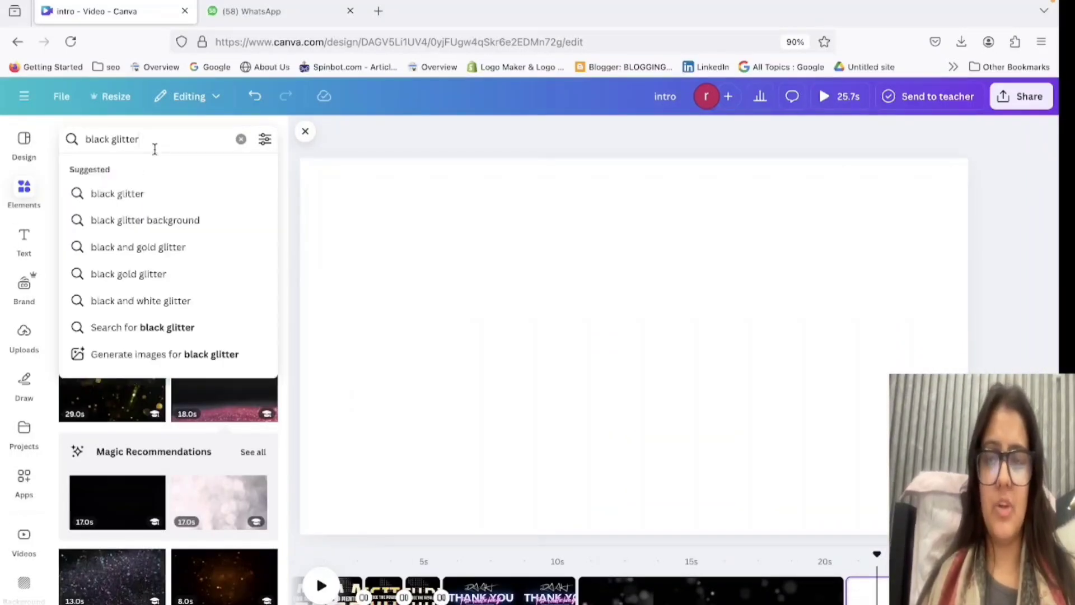
pyautogui.hotkey('ctrl', 'a')
pyautogui.press('BackSpace')
pyautogui.write('glitter')
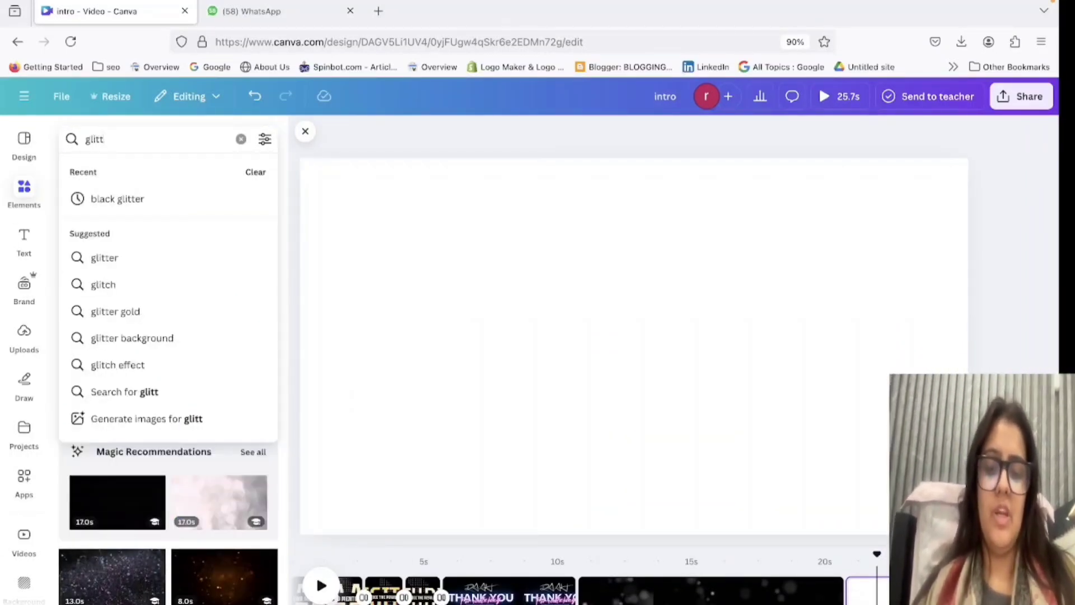
pyautogui.press('Return')
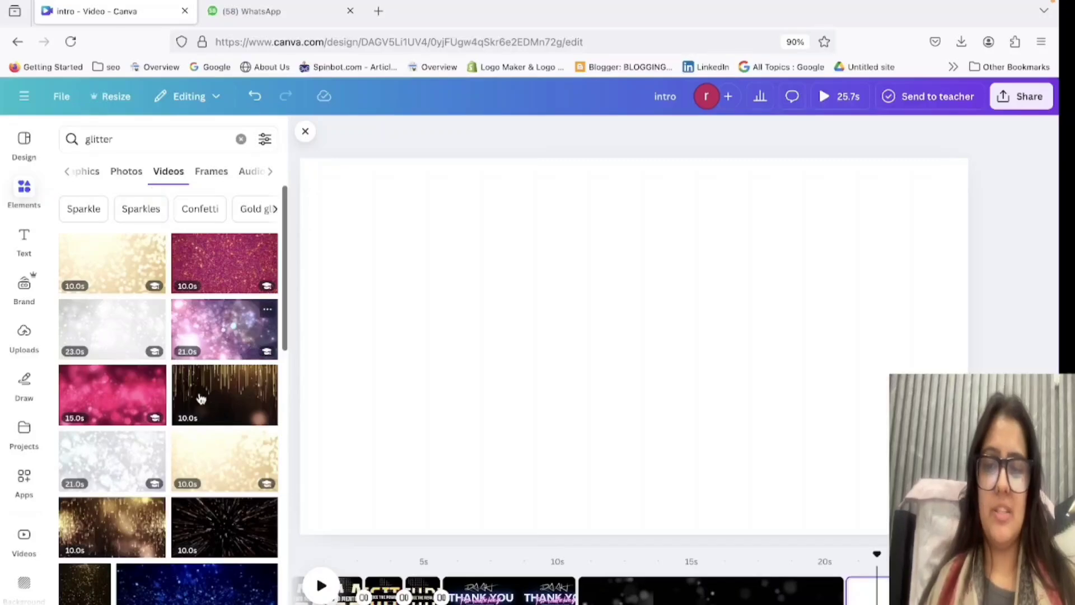
# Try the video of falling gold glitter streaks on the blank page, enlarging it and moving it mostly off the page.
pyautogui.click(213, 418)
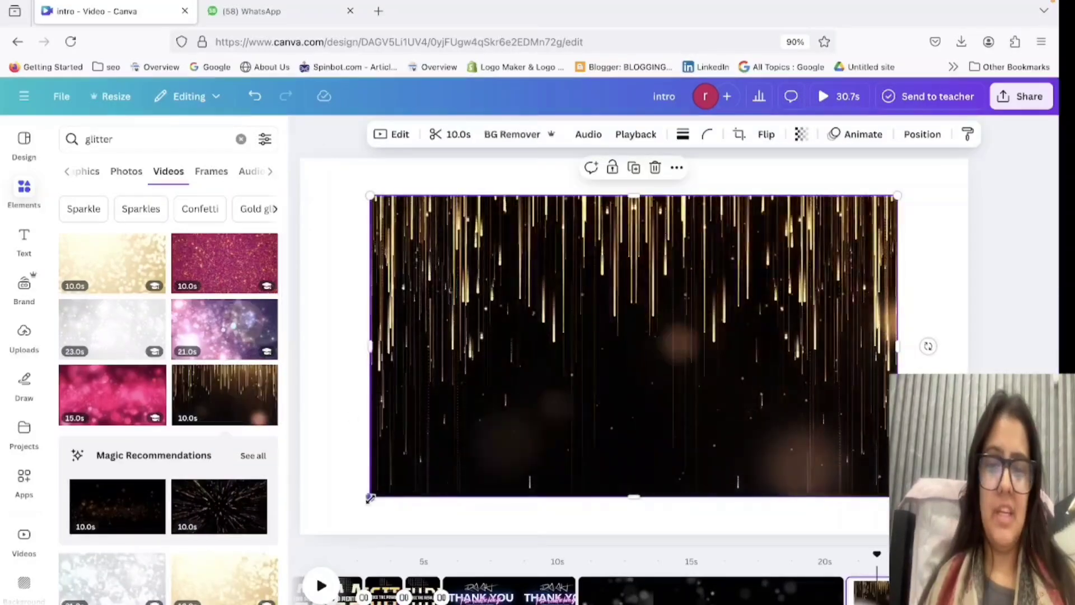
pyautogui.moveTo(370, 497); pyautogui.dragTo(90, 560)
pyautogui.moveTo(520, 409); pyautogui.dragTo(3, 493)
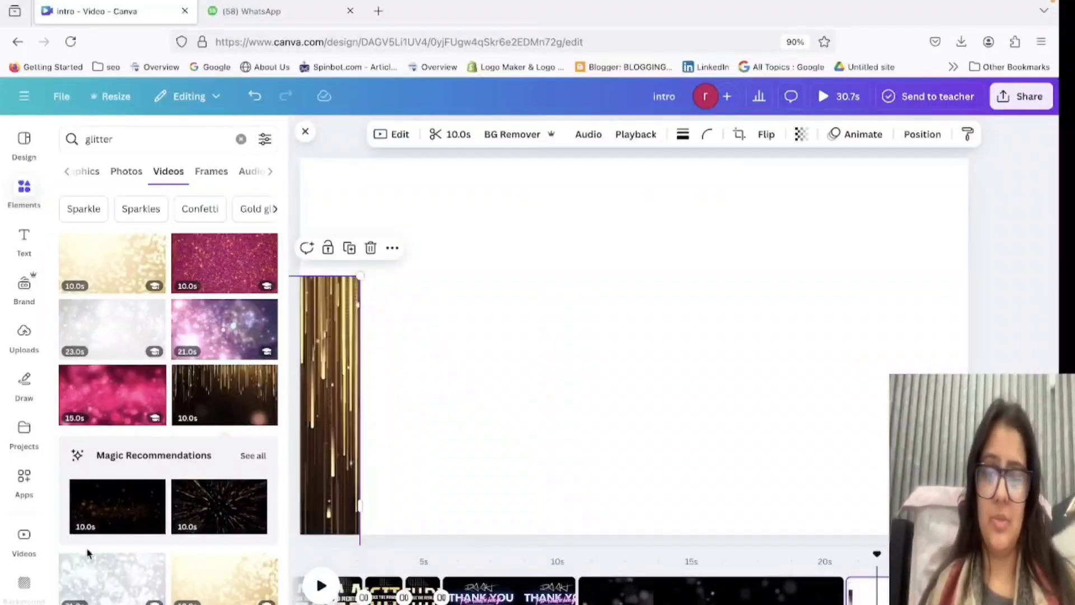
# Place the 24-second vertical gold glitter video on the page and set the page background to black #000000.
pyautogui.scroll(-5, 89, 532)
pyautogui.click(92, 523)
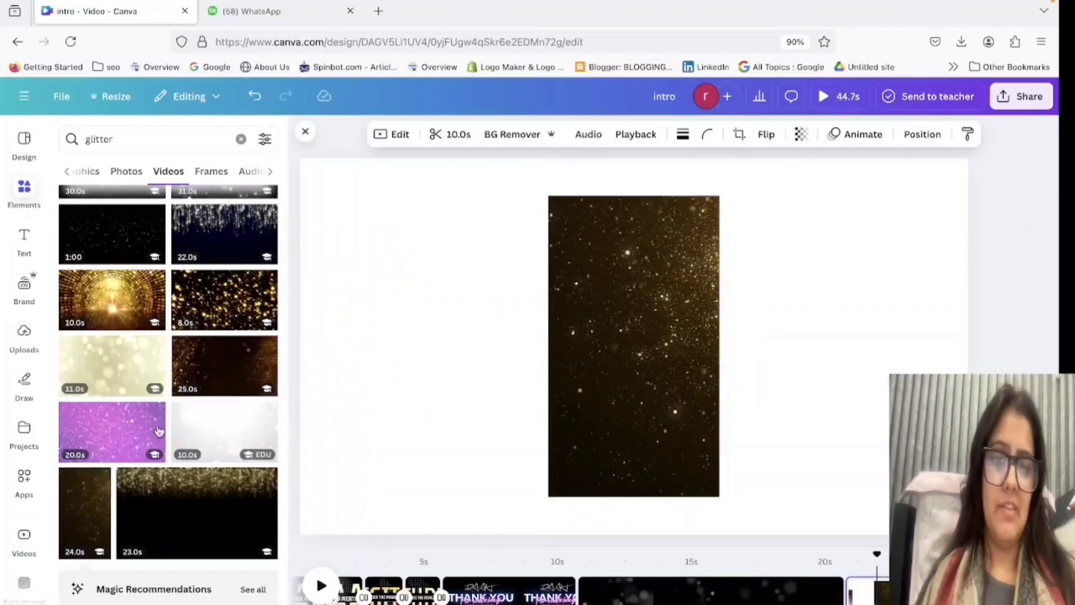
pyautogui.moveTo(548, 346)
pyautogui.mouseDown()
pyautogui.moveTo(312, 355)
pyautogui.moveTo(562, 355)
pyautogui.mouseUp()
pyautogui.click(396, 259)
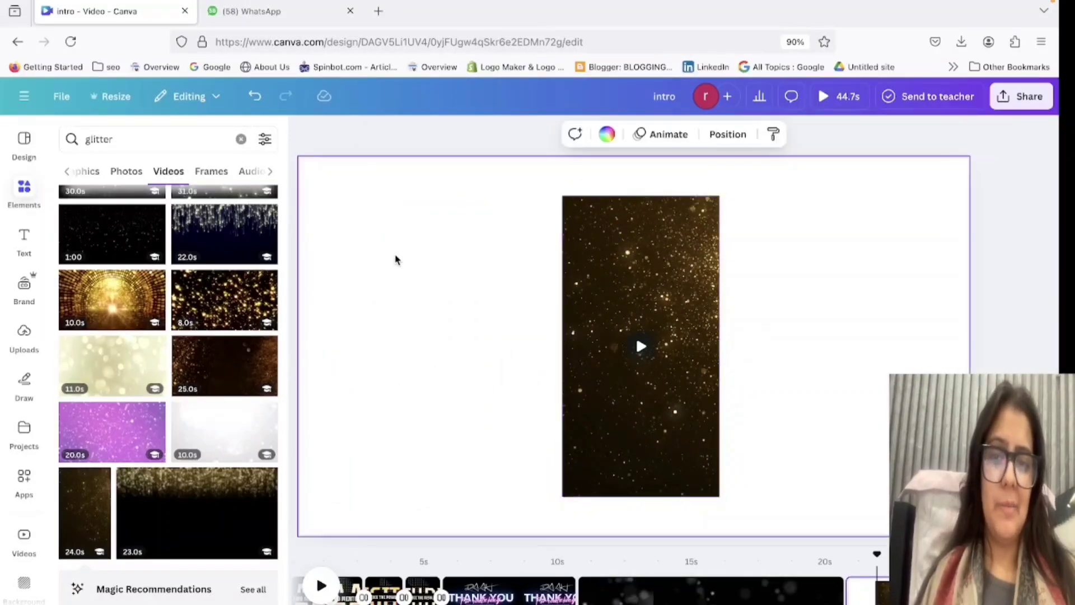
pyautogui.click(607, 135)
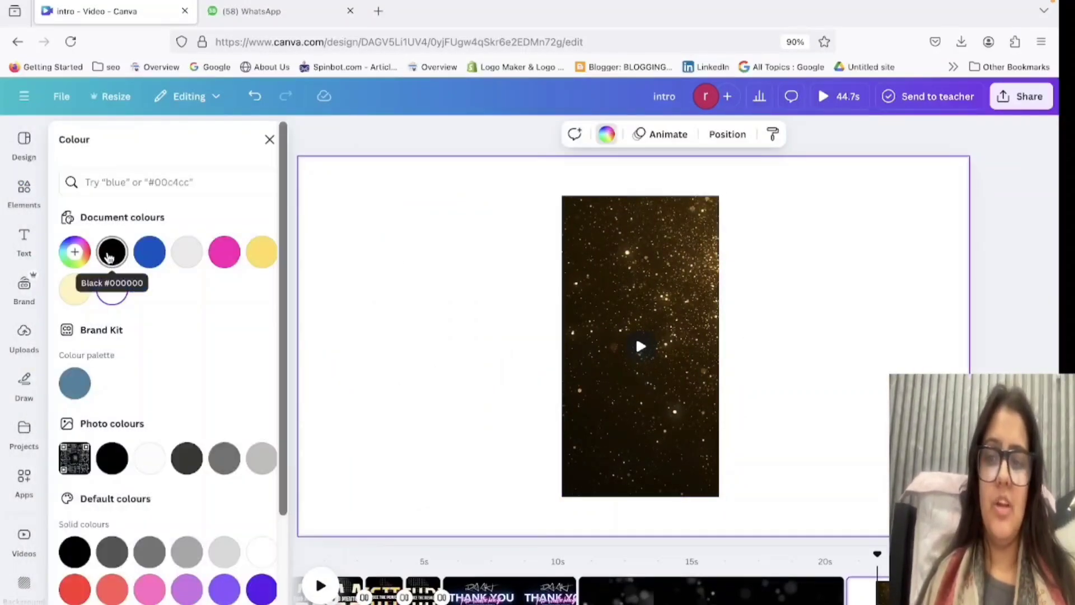
pyautogui.click(110, 251)
# Extend the gold glitter video on all four sides until it covers the whole page.
pyautogui.click(561, 342)
pyautogui.moveTo(562, 341); pyautogui.dragTo(290, 343)
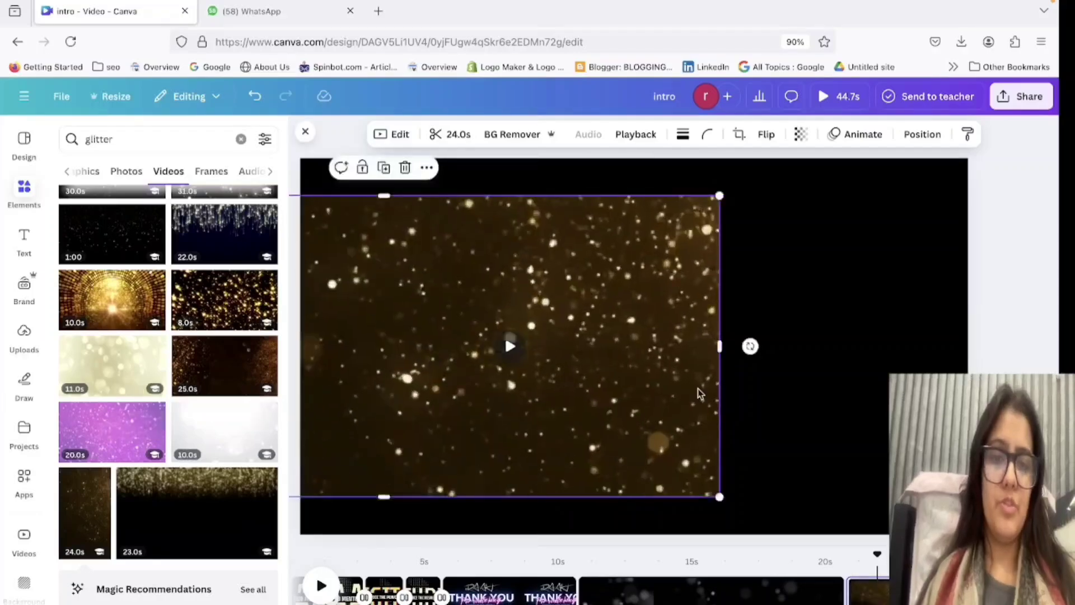
pyautogui.moveTo(719, 346); pyautogui.dragTo(968, 346)
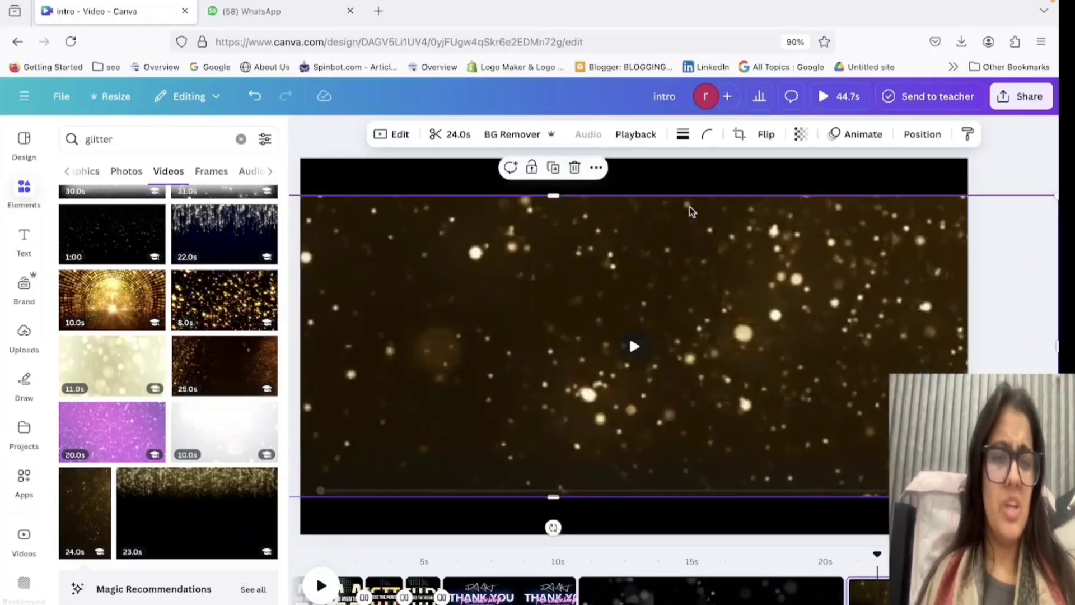
pyautogui.moveTo(655, 196); pyautogui.dragTo(655, 85)
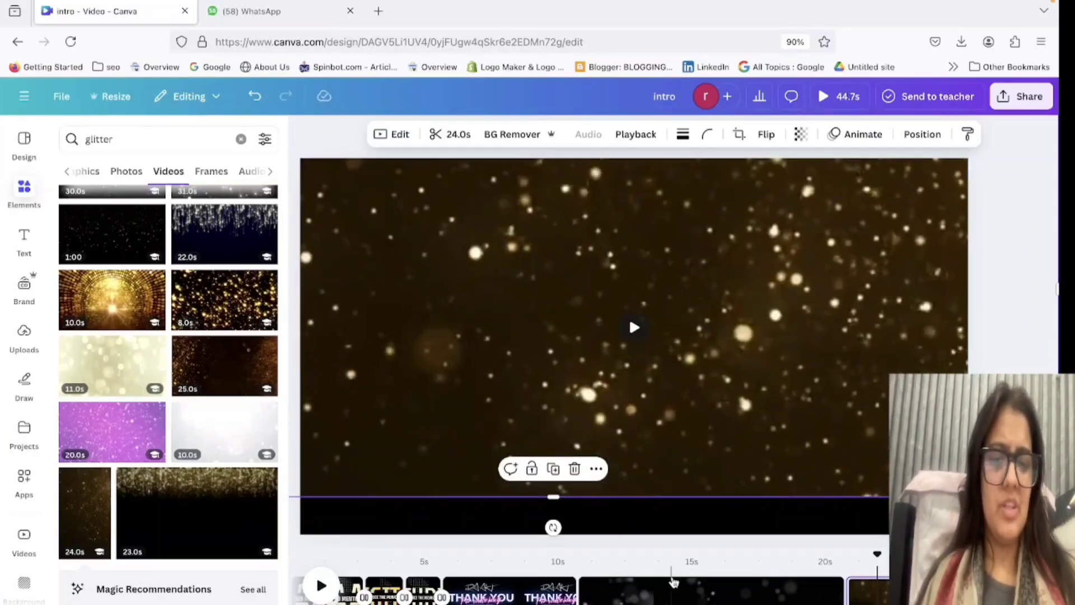
pyautogui.moveTo(643, 498); pyautogui.dragTo(642, 535)
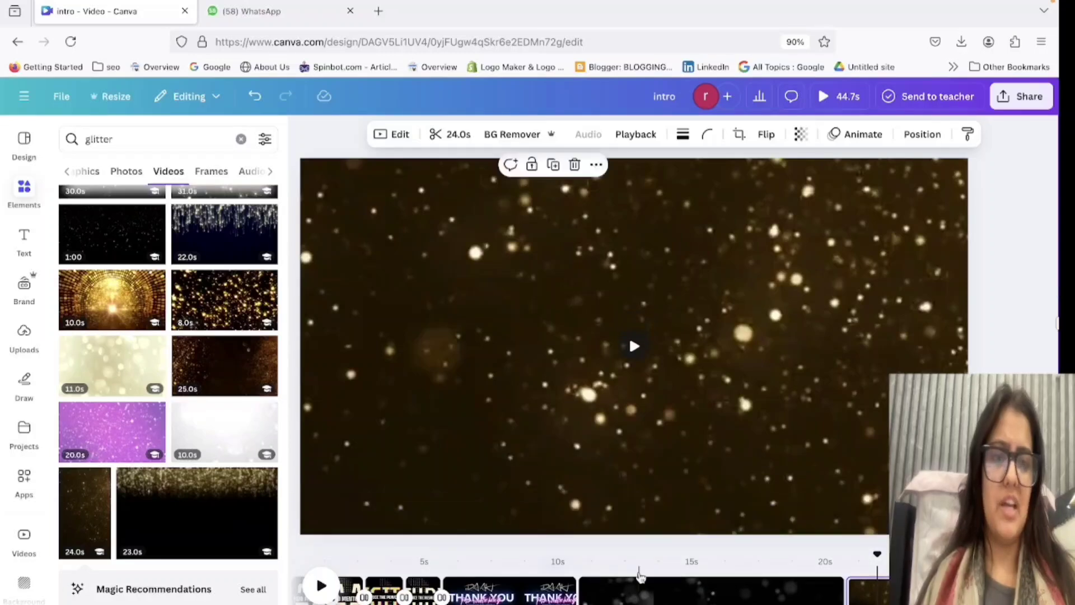
pyautogui.click(799, 139)
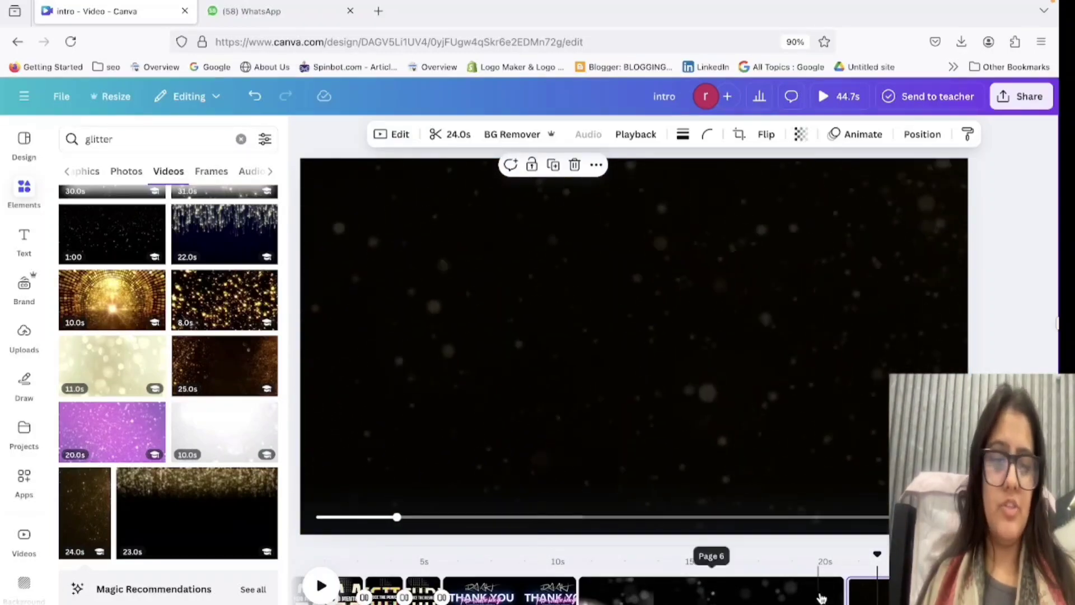
# Add a page at the end of the timeline and place the 10-second white bokeh video on it.
pyautogui.hscroll(9, 831, 598)
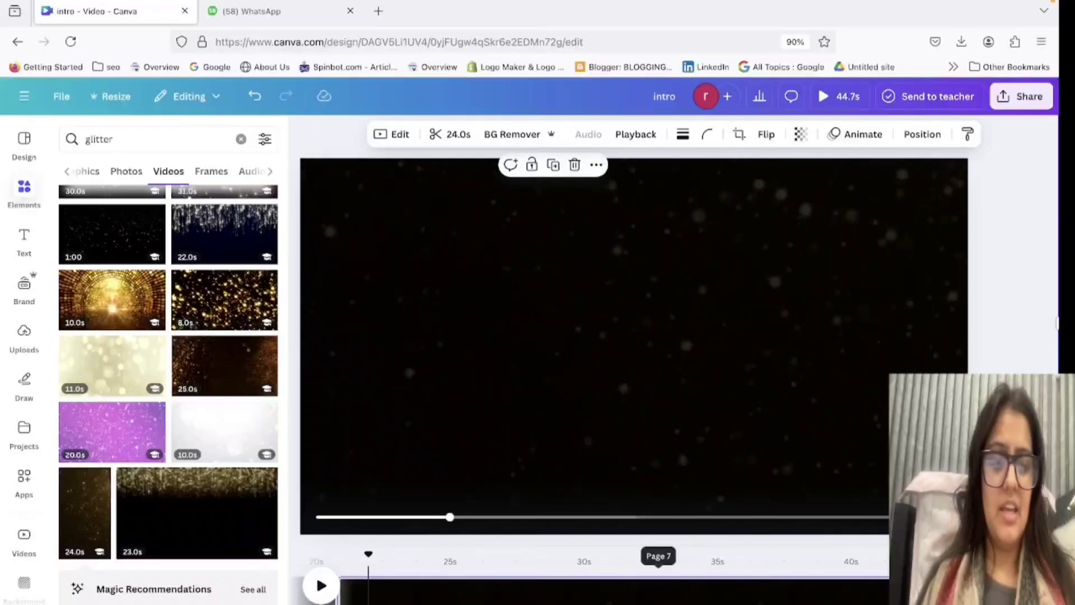
pyautogui.click(1001, 593)
pyautogui.click(228, 460)
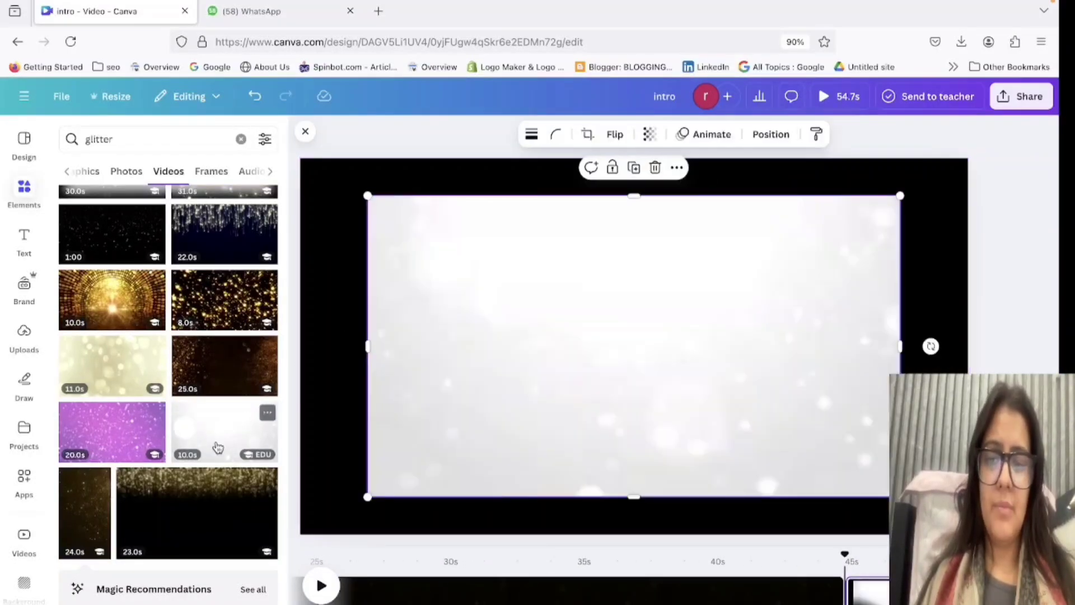
pyautogui.click(335, 207)
pyautogui.click(500, 323)
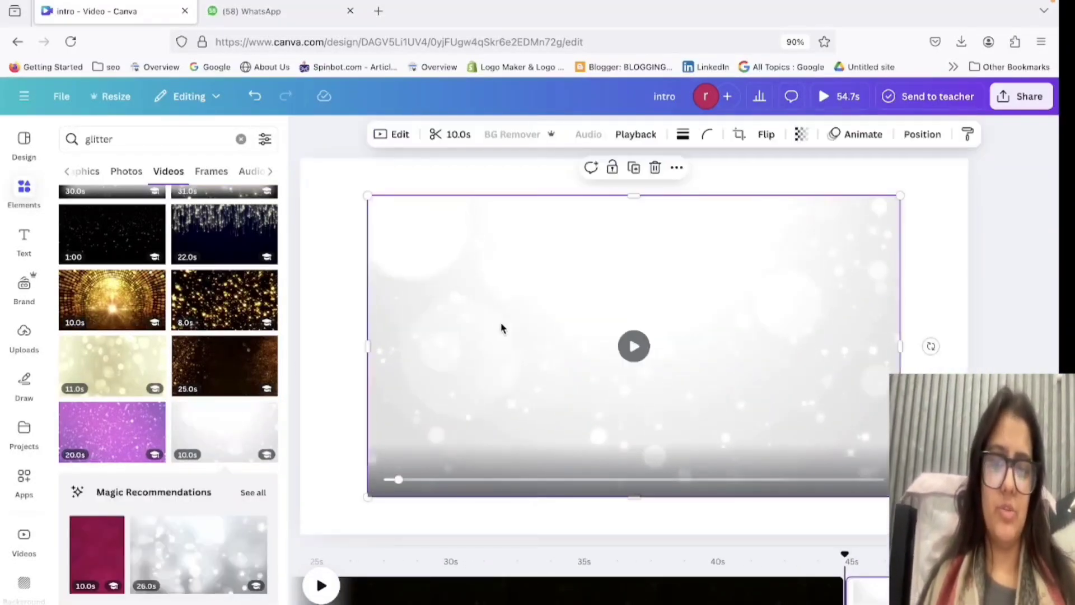
# Enlarge and reposition the white bokeh video to cover the page, and set its transparency to 50.
pyautogui.moveTo(367, 498); pyautogui.dragTo(299, 534)
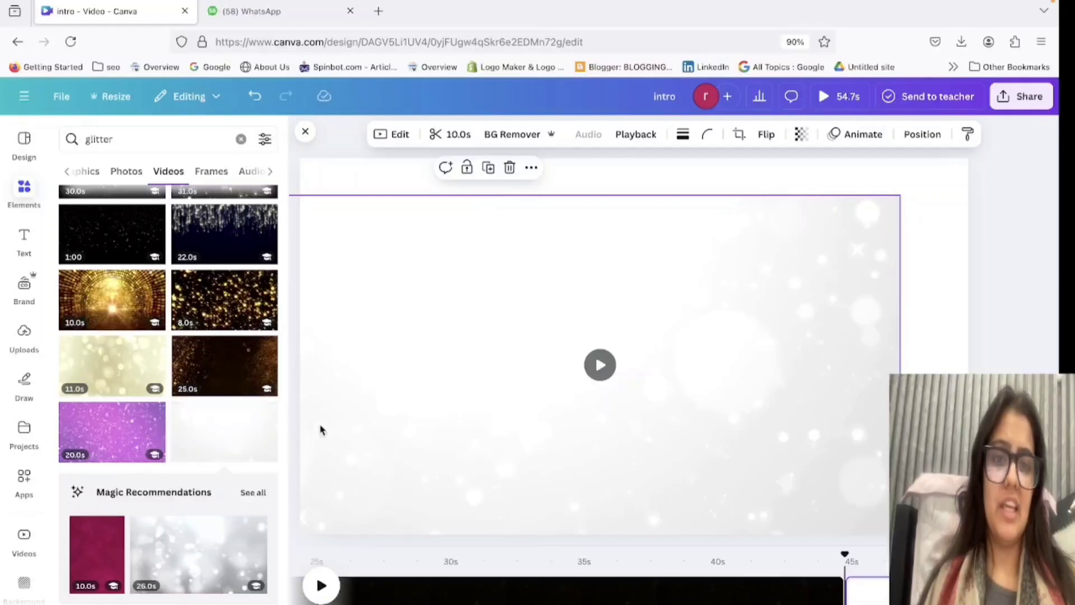
pyautogui.moveTo(417, 359); pyautogui.dragTo(600, 199)
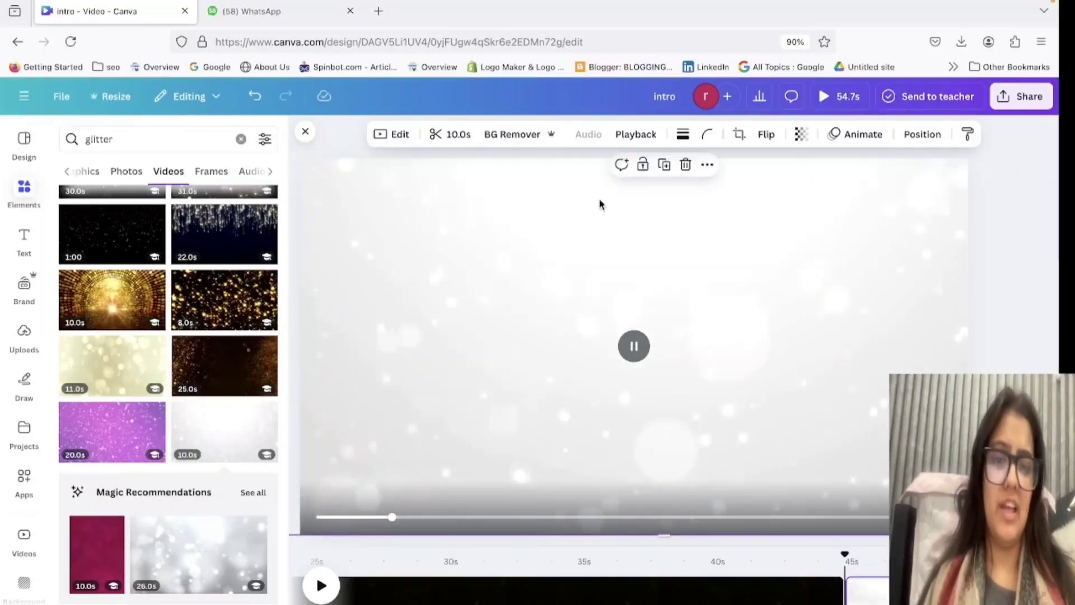
pyautogui.click(801, 134)
pyautogui.moveTo(775, 191); pyautogui.dragTo(783, 189)
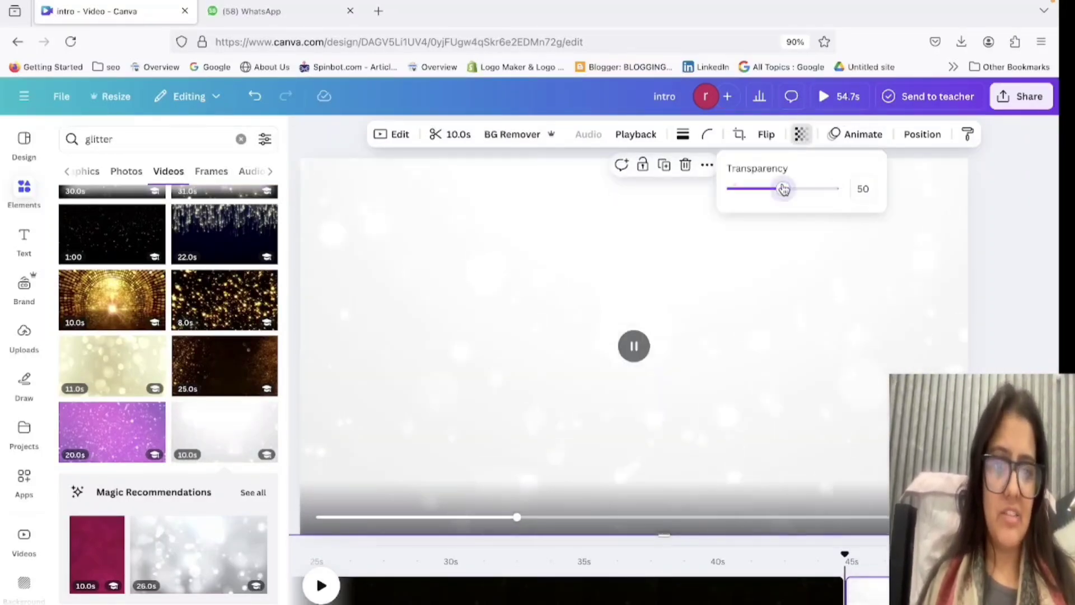
# Go to the black bokeh page around 15 seconds in the timeline and search the video elements for "mandala".
pyautogui.click(632, 597)
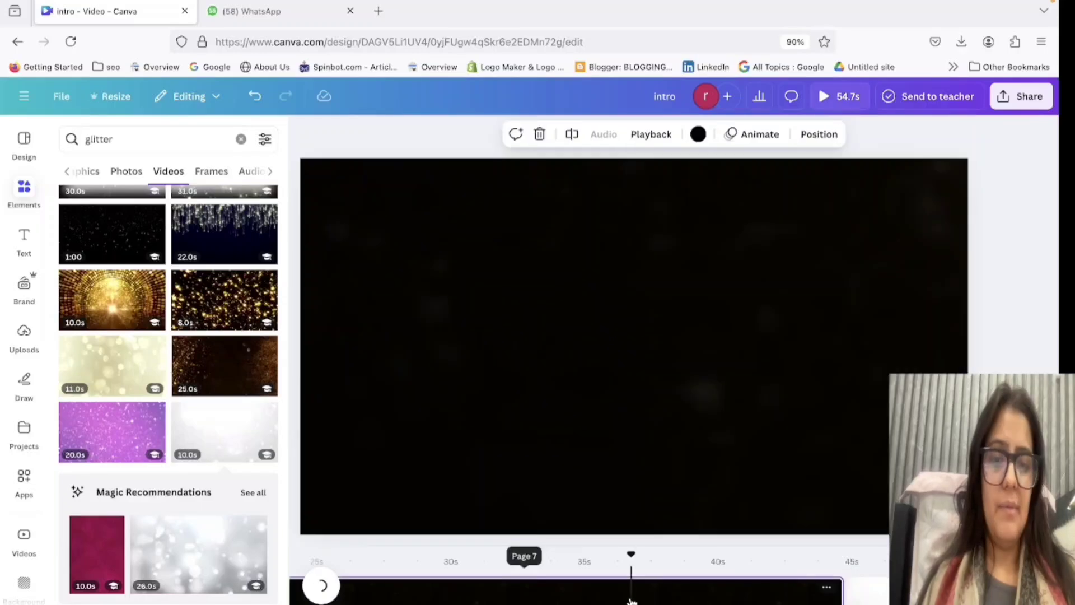
pyautogui.hscroll(-7, 631, 599)
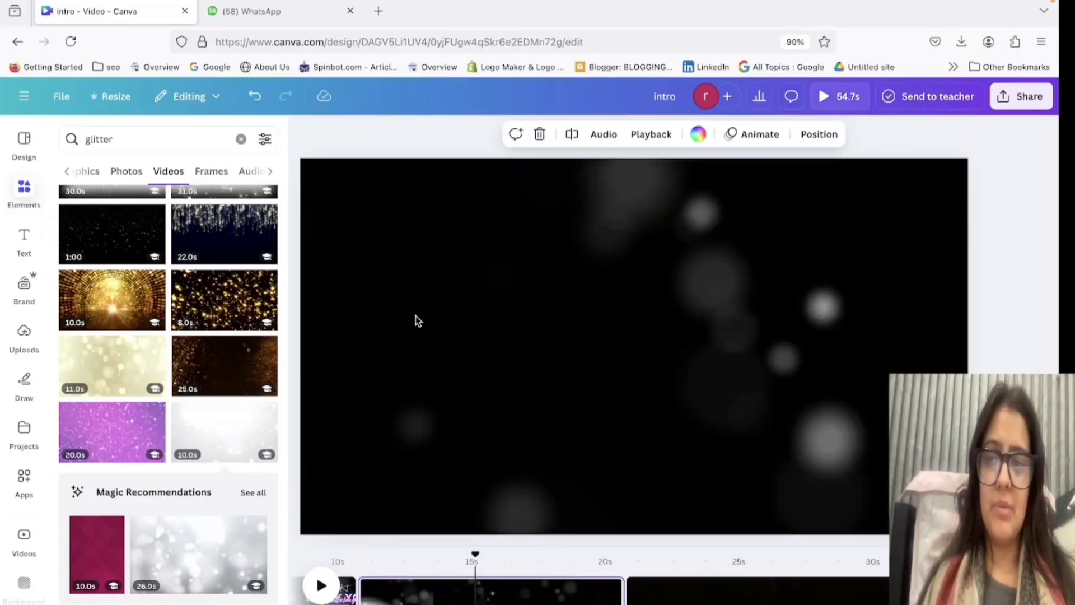
pyautogui.scroll(5, 105, 319)
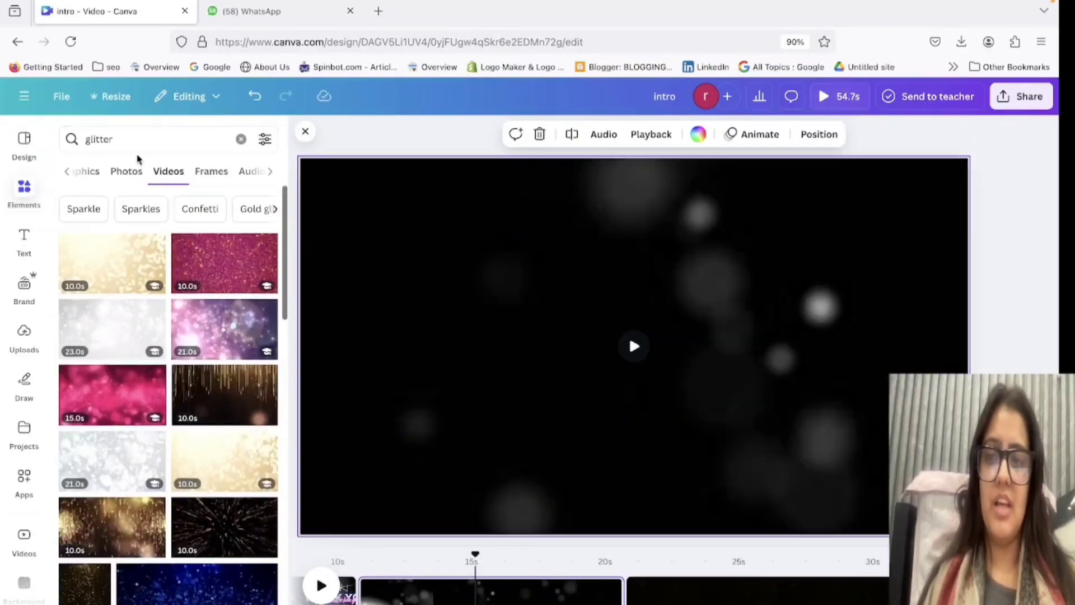
pyautogui.click(134, 145)
pyautogui.doubleClick(134, 147)
pyautogui.press('BackSpace')
pyautogui.write('am')
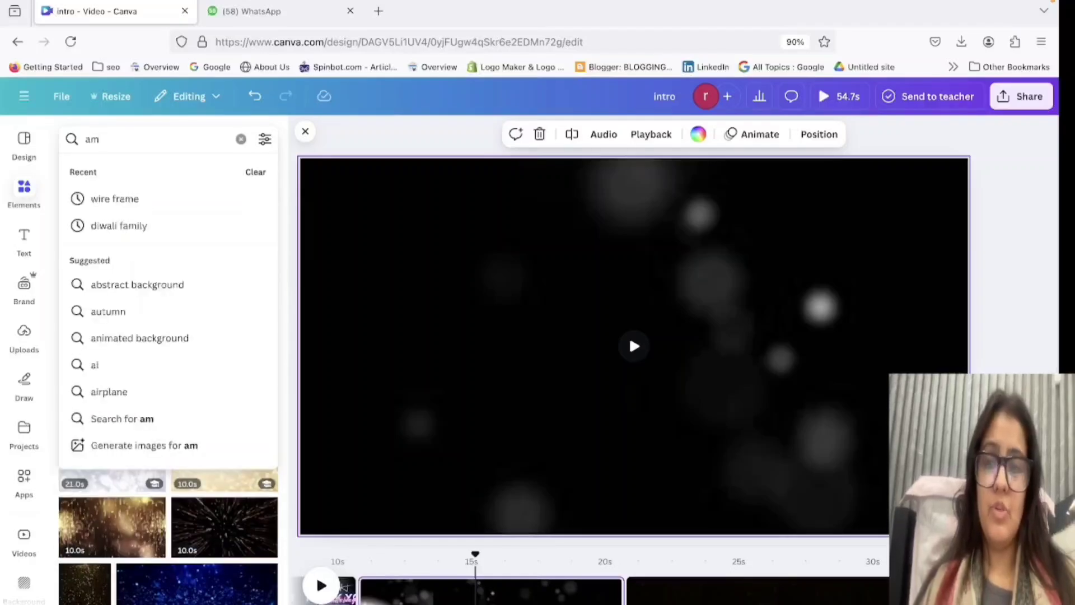
pyautogui.press('BackSpace')
pyautogui.press('BackSpace')
pyautogui.write('mand')
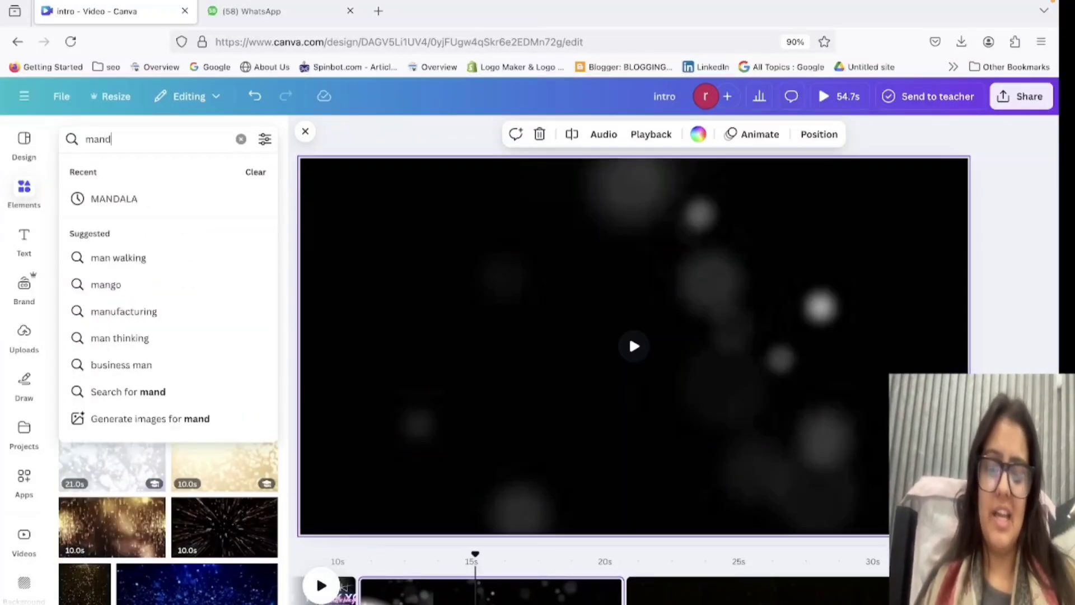
pyautogui.write('ala')
pyautogui.press('Return')
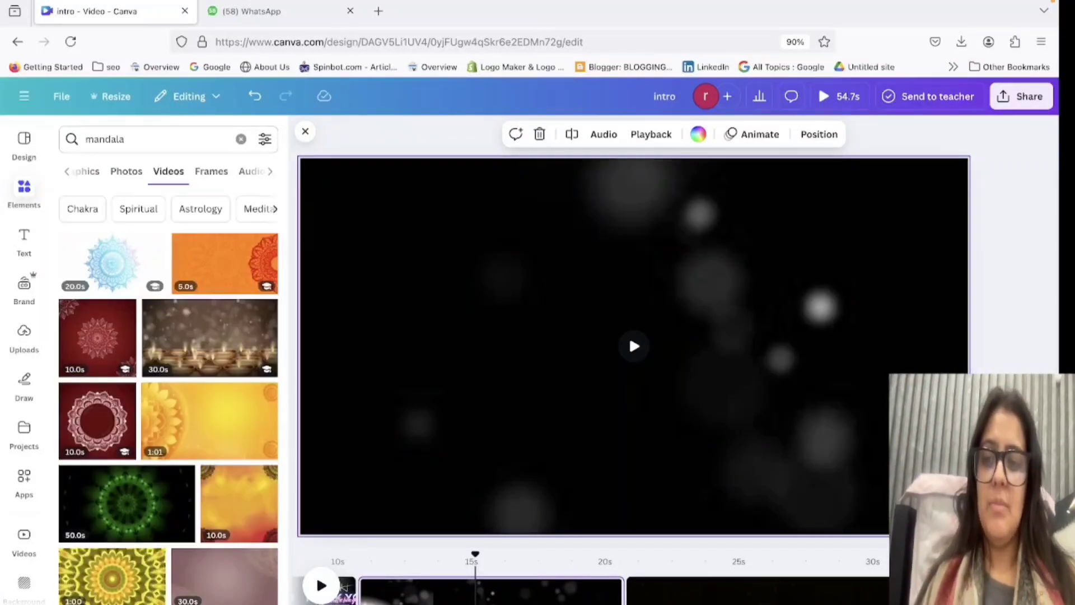
# Try the 20-second blue mandala video on the bokeh page, preview it, and delete it.
pyautogui.click(121, 278)
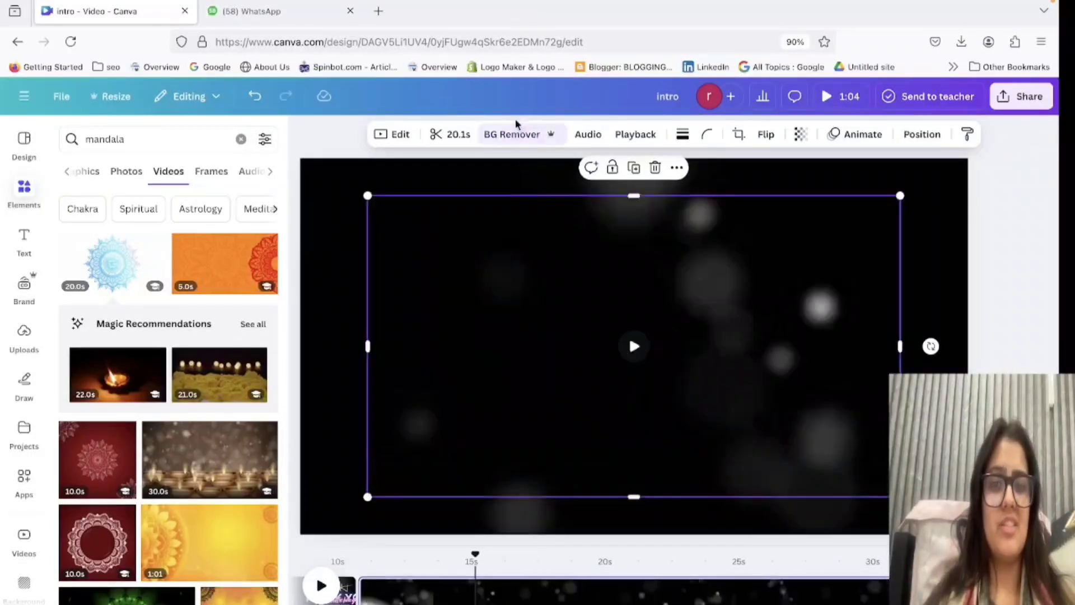
pyautogui.click(635, 340)
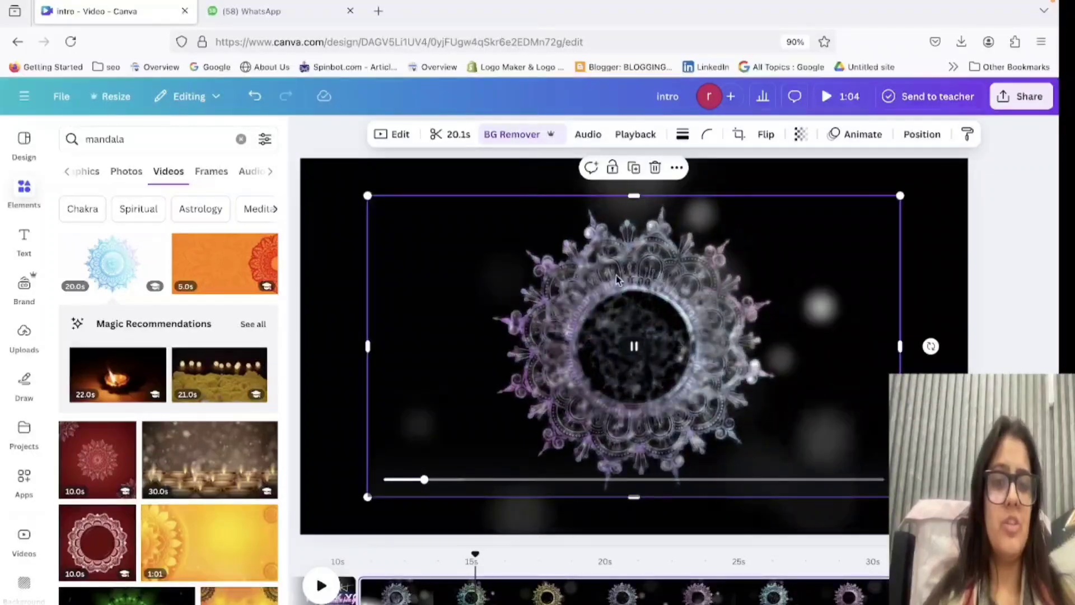
pyautogui.moveTo(778, 355); pyautogui.dragTo(397, 417)
pyautogui.press('Delete')
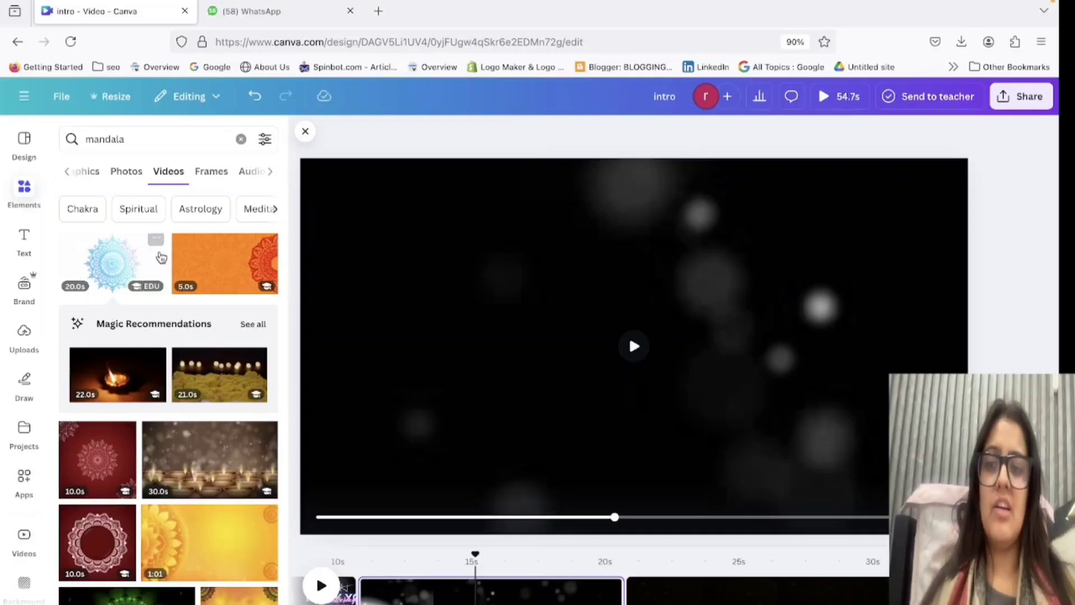
# Place the gold outline lotus mandala from the graphics results on the page and enlarge it to most of the page height.
pyautogui.click(88, 178)
pyautogui.click(168, 342)
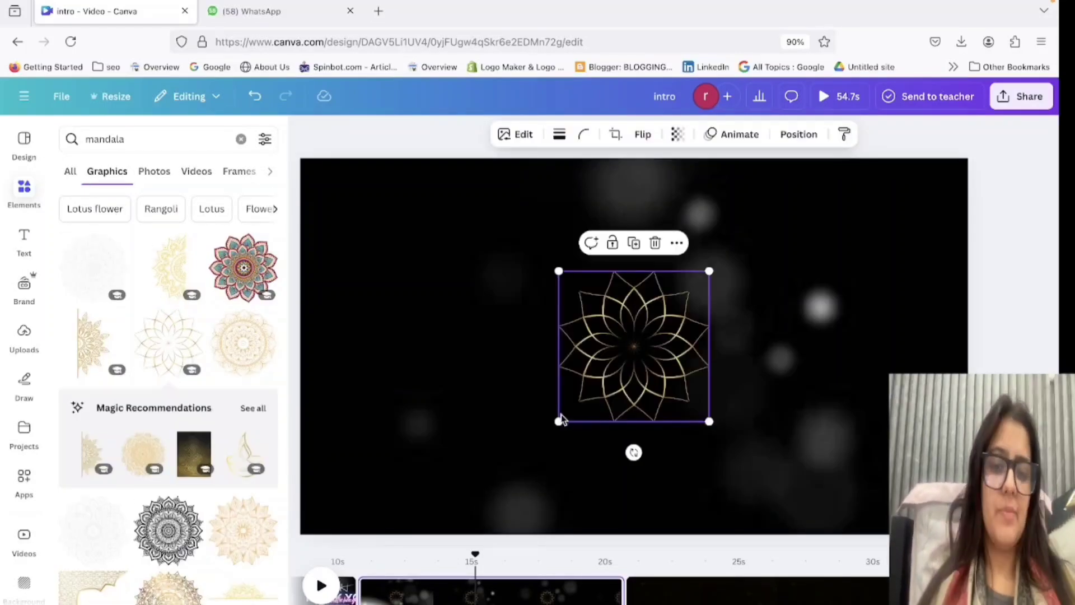
pyautogui.moveTo(560, 420); pyautogui.dragTo(640, 331)
# Apply the Rotate add-on effect to the gold mandala.
pyautogui.click(734, 140)
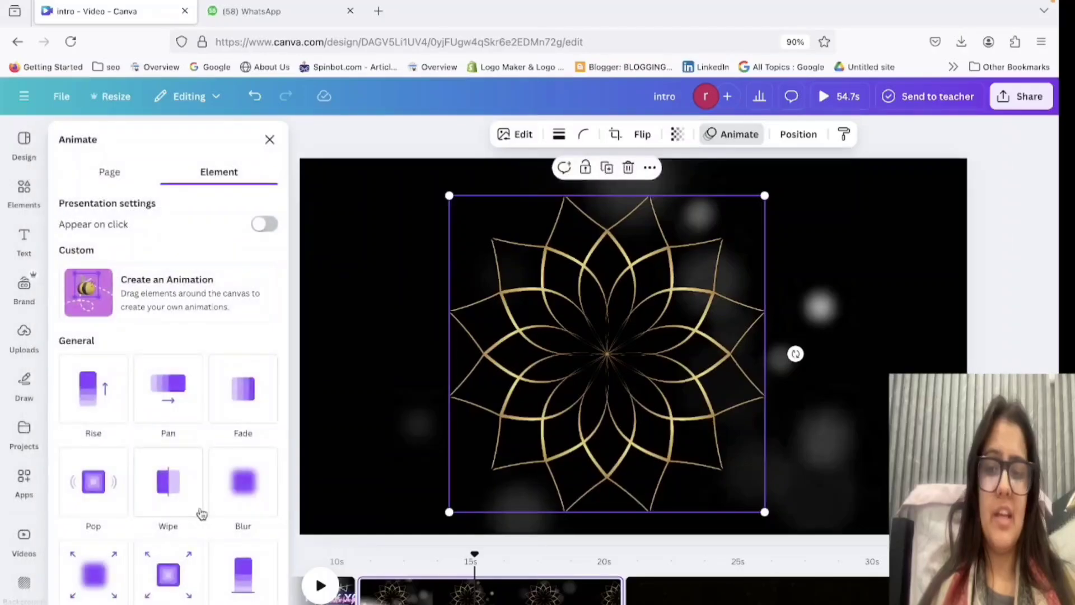
pyautogui.scroll(-5, 202, 512)
pyautogui.click(90, 504)
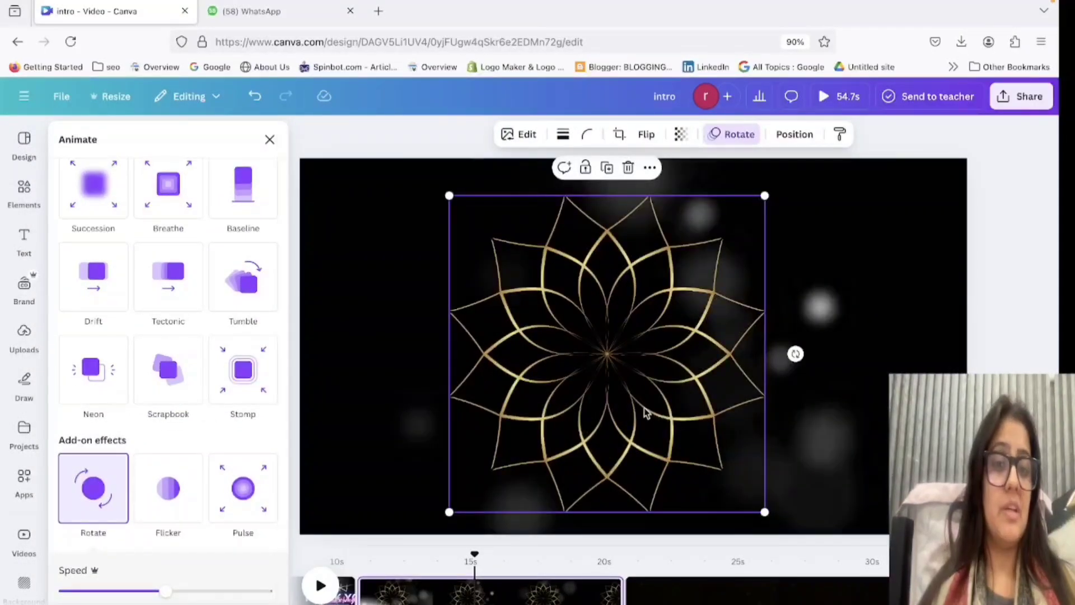
# Duplicate the rotating mandala and place the copies half off the page at its right, left and top edges.
pyautogui.moveTo(645, 412); pyautogui.dragTo(265, 407)
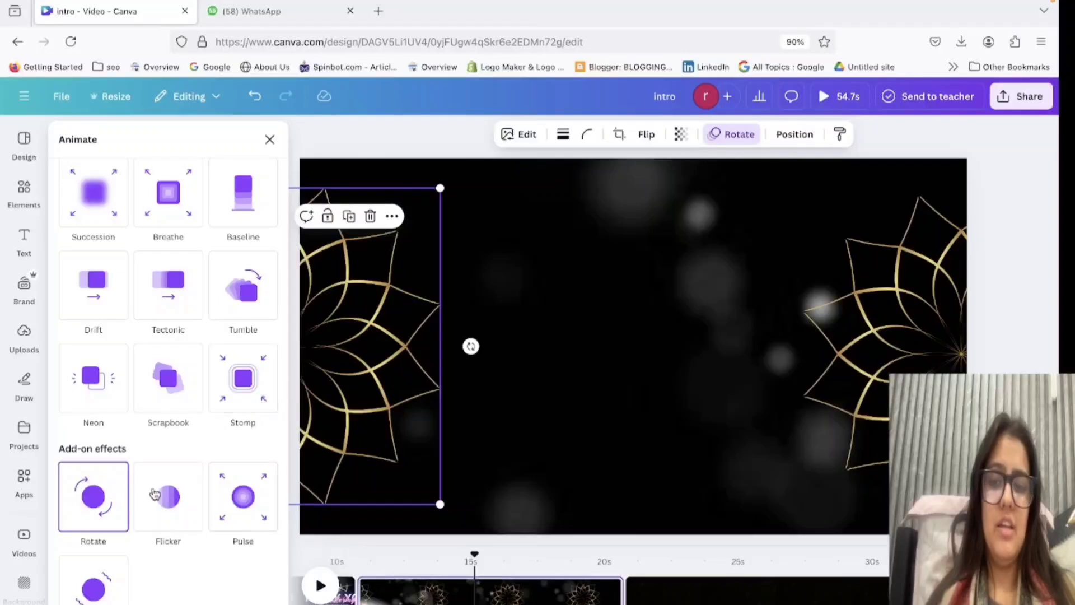
pyautogui.click(91, 496)
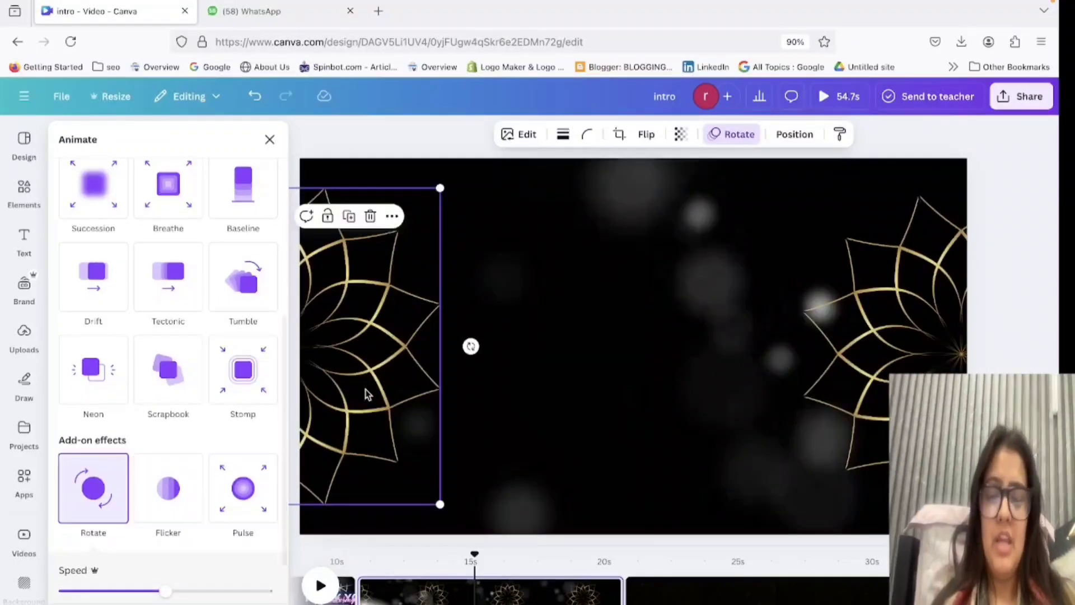
pyautogui.press('super+d')
pyautogui.moveTo(358, 373); pyautogui.dragTo(718, 122)
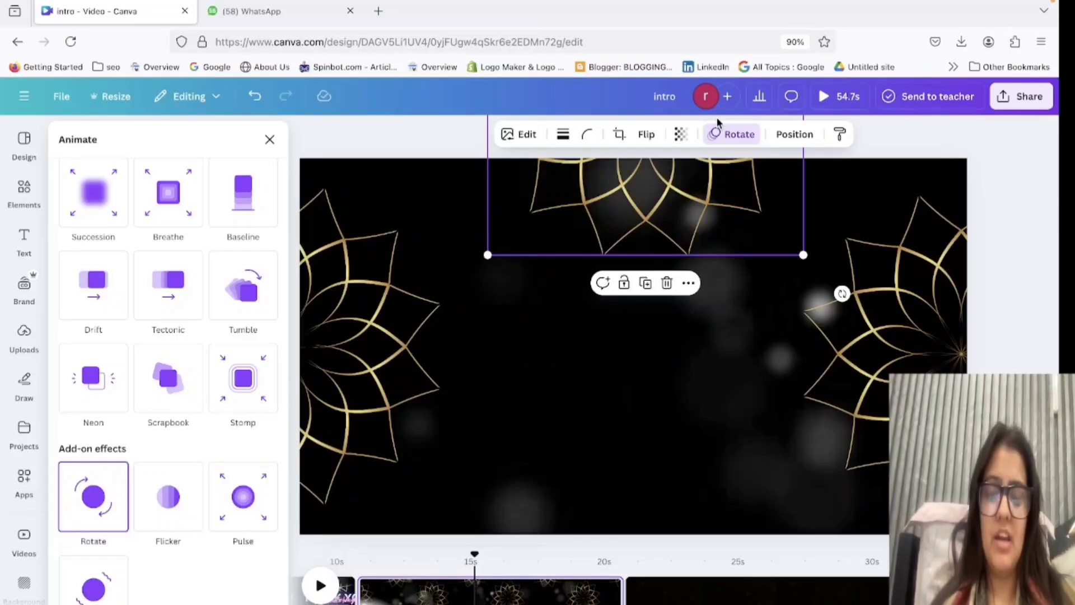
# Duplicate the mandala again, place the copy at the page's bottom edge, and shrink it to about 656 by 656.
pyautogui.press('super+d')
pyautogui.moveTo(680, 207); pyautogui.dragTo(652, 490)
pyautogui.moveTo(641, 450); pyautogui.dragTo(648, 383)
pyautogui.moveTo(787, 330); pyautogui.dragTo(715, 427)
pyautogui.moveTo(665, 486); pyautogui.dragTo(704, 476)
pyautogui.moveTo(760, 396); pyautogui.dragTo(754, 404)
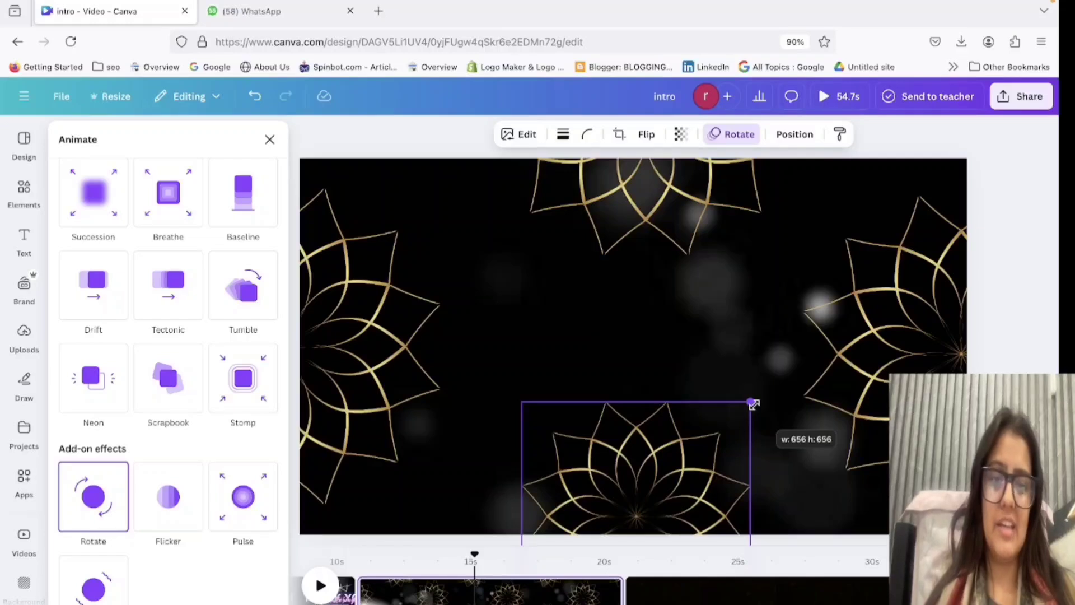
pyautogui.moveTo(753, 404); pyautogui.dragTo(754, 404)
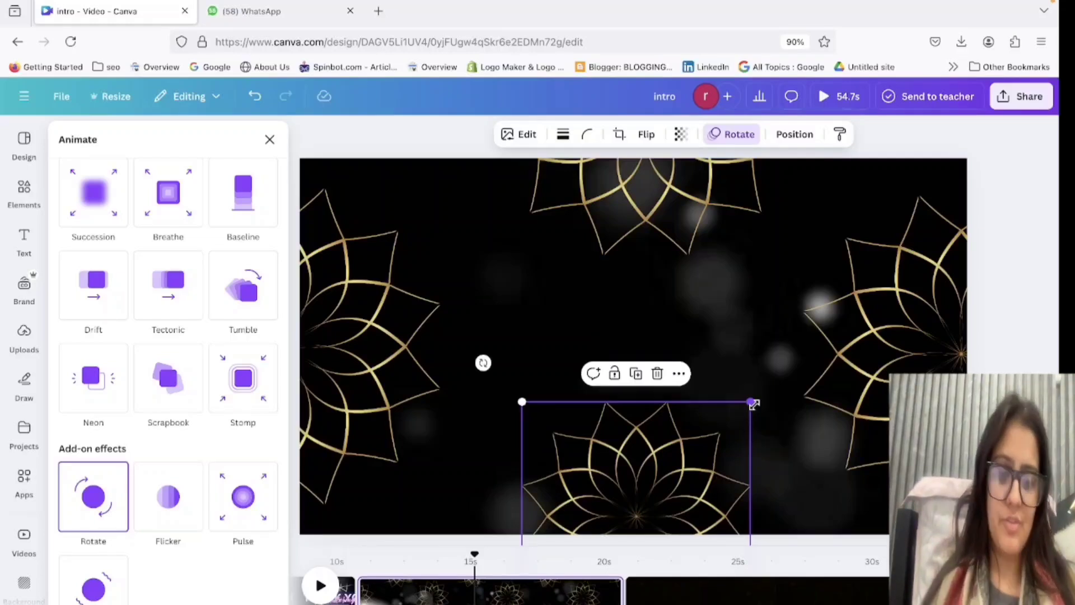
# Shrink the top mandala to match the bottom one, centre it on the top edge, and move the bottom mandala lower.
pyautogui.click(719, 199)
pyautogui.moveTo(803, 255); pyautogui.dragTo(720, 263)
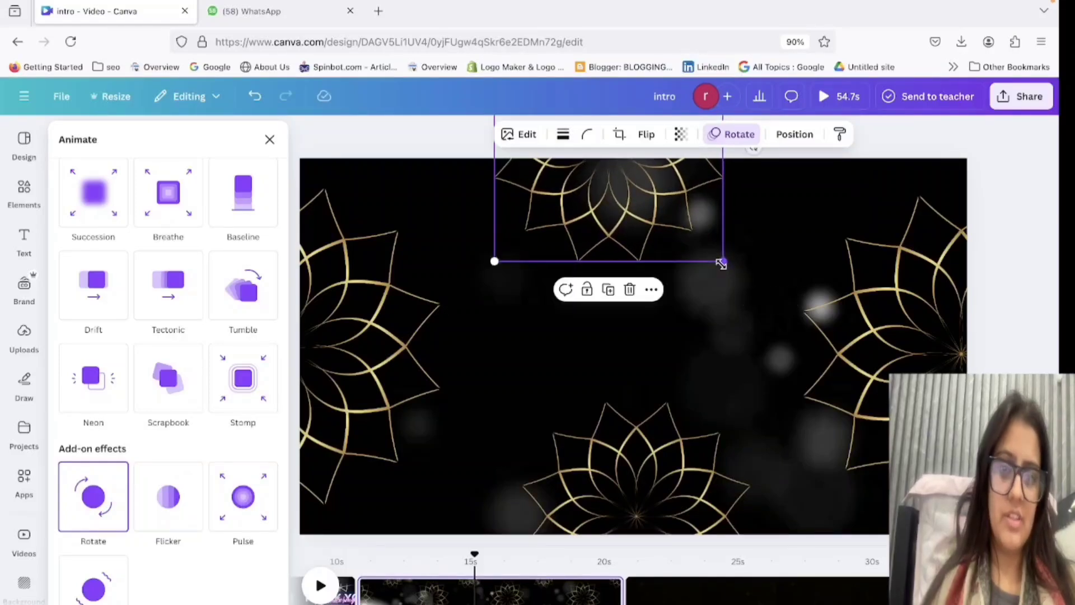
pyautogui.click(696, 312)
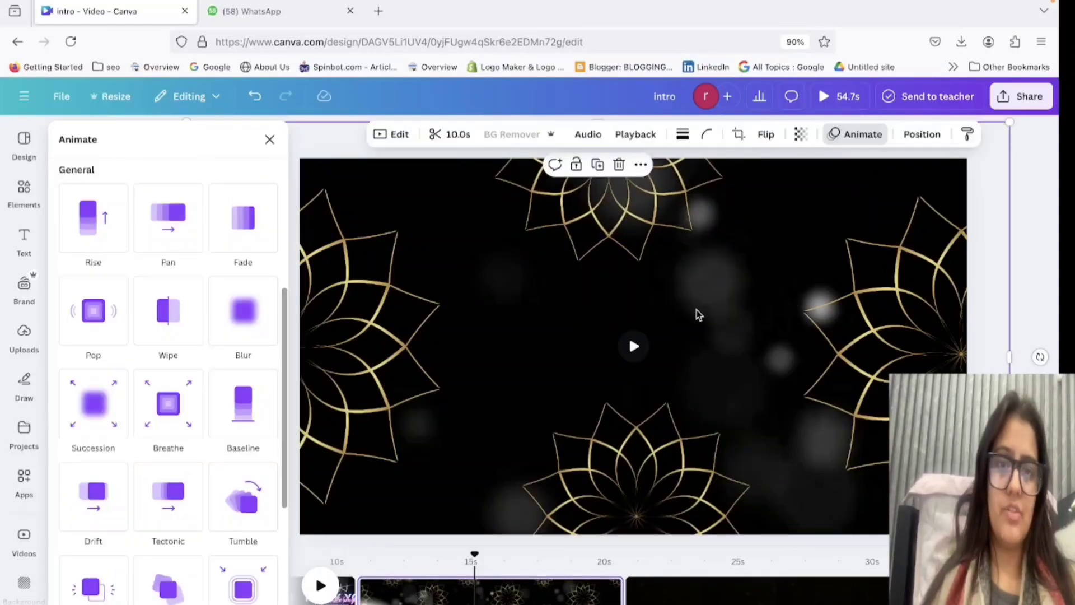
pyautogui.click(652, 231)
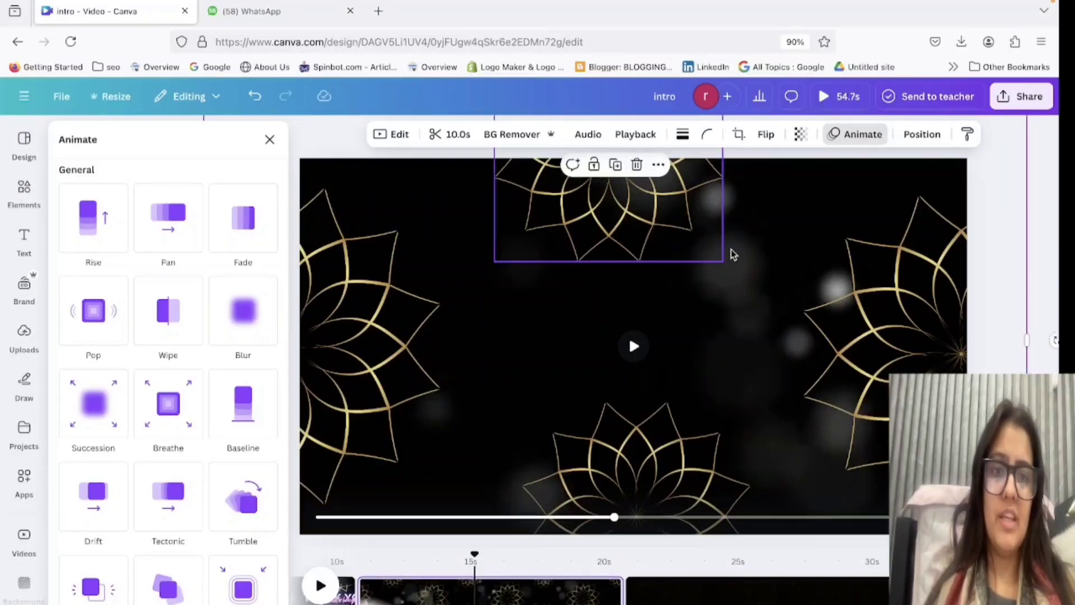
pyautogui.moveTo(623, 205); pyautogui.dragTo(644, 190)
pyautogui.moveTo(660, 492); pyautogui.dragTo(668, 536)
# Shrink the right-hand mandala to about the size of the top one and reposition it half off the page's right edge.
pyautogui.click(893, 338)
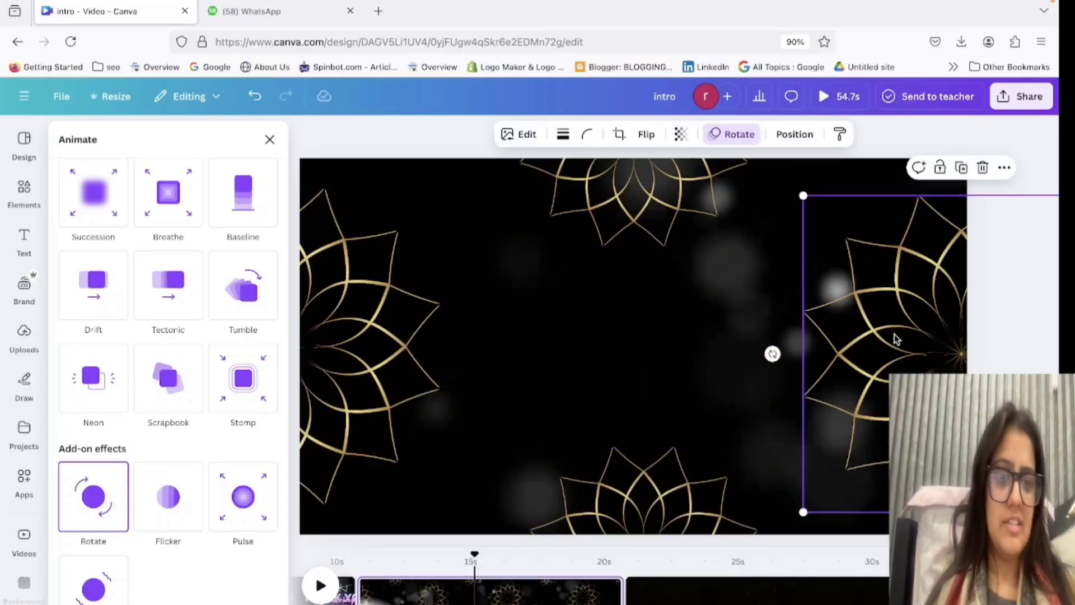
pyautogui.moveTo(892, 338); pyautogui.dragTo(928, 315)
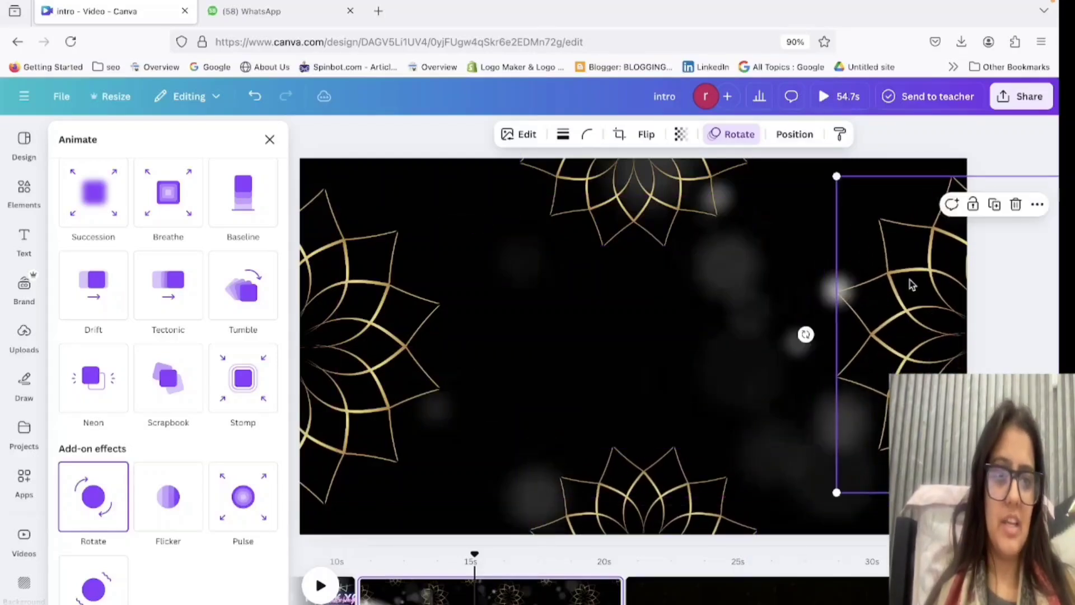
pyautogui.moveTo(839, 178); pyautogui.dragTo(929, 242)
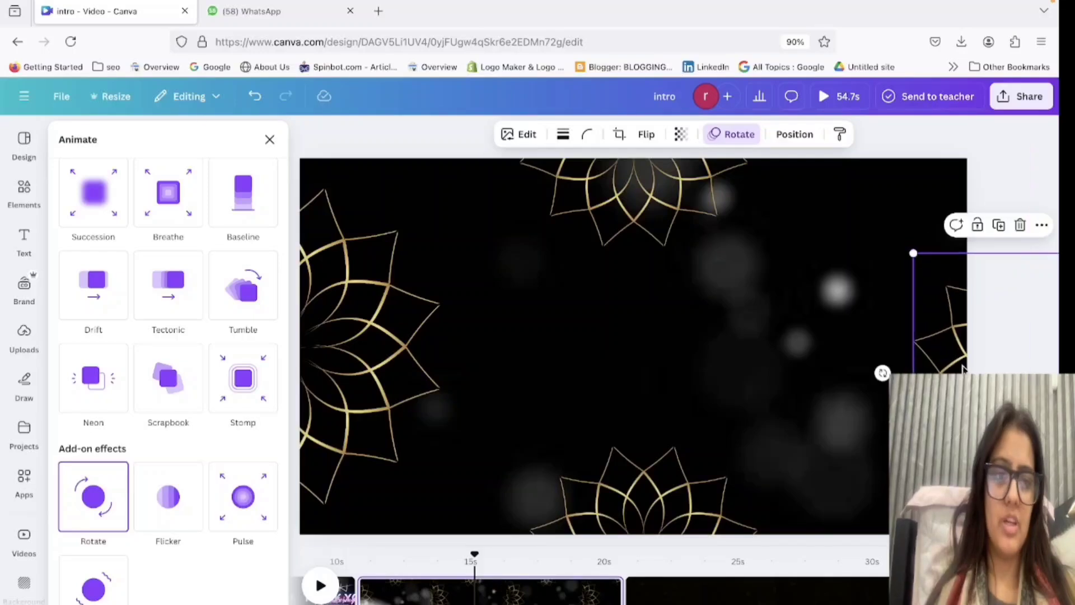
pyautogui.moveTo(959, 365); pyautogui.dragTo(916, 338)
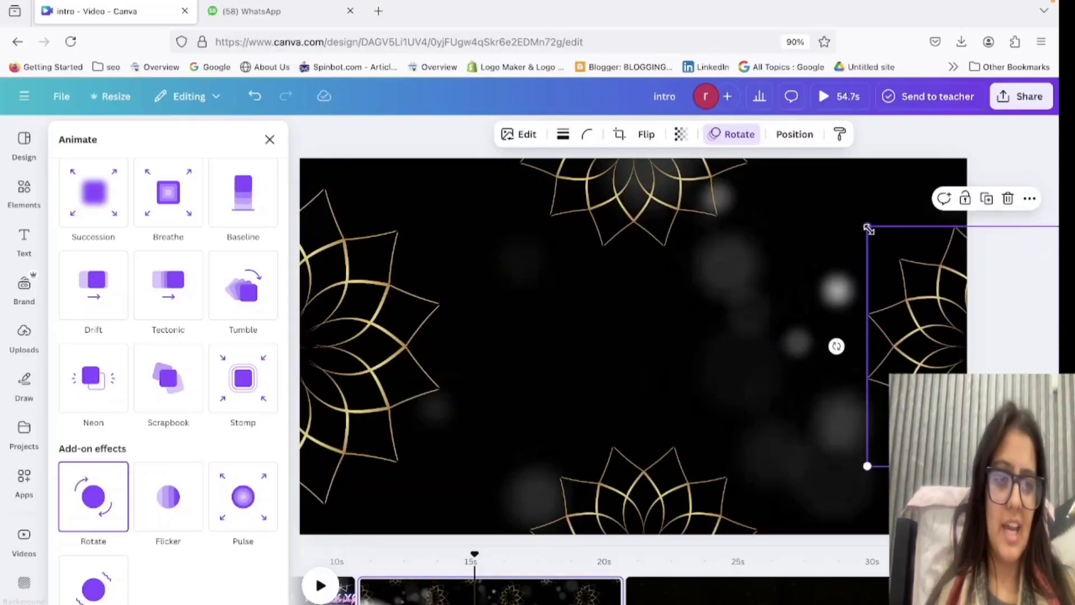
pyautogui.moveTo(868, 229); pyautogui.dragTo(875, 235)
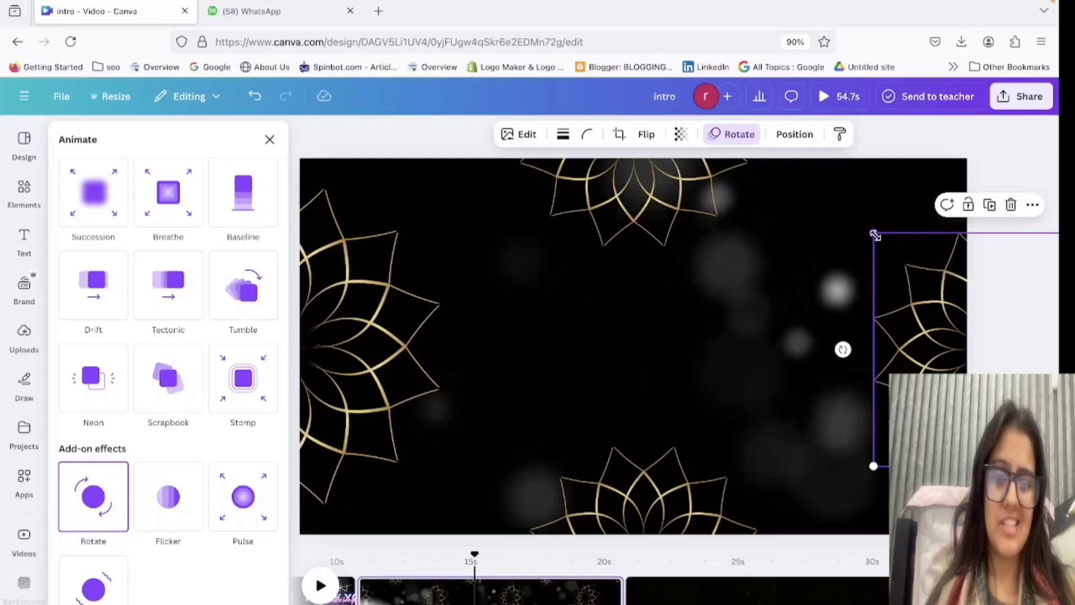
# Shrink the left-hand mandala to match the right one and centre it vertically on the page's left edge.
pyautogui.click(374, 307)
pyautogui.moveTo(438, 189); pyautogui.dragTo(341, 259)
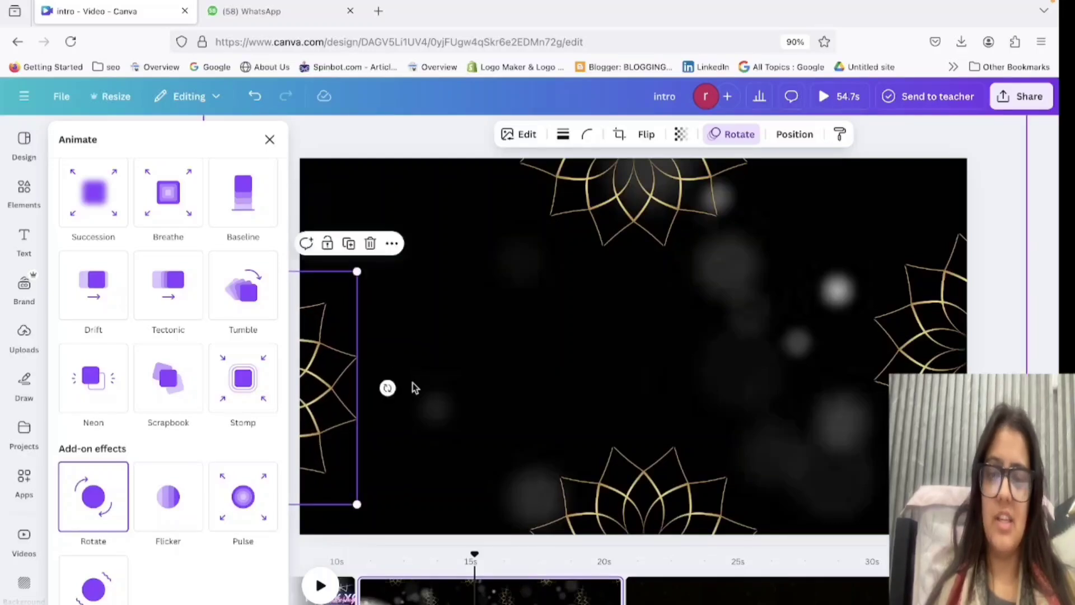
pyautogui.click(412, 385)
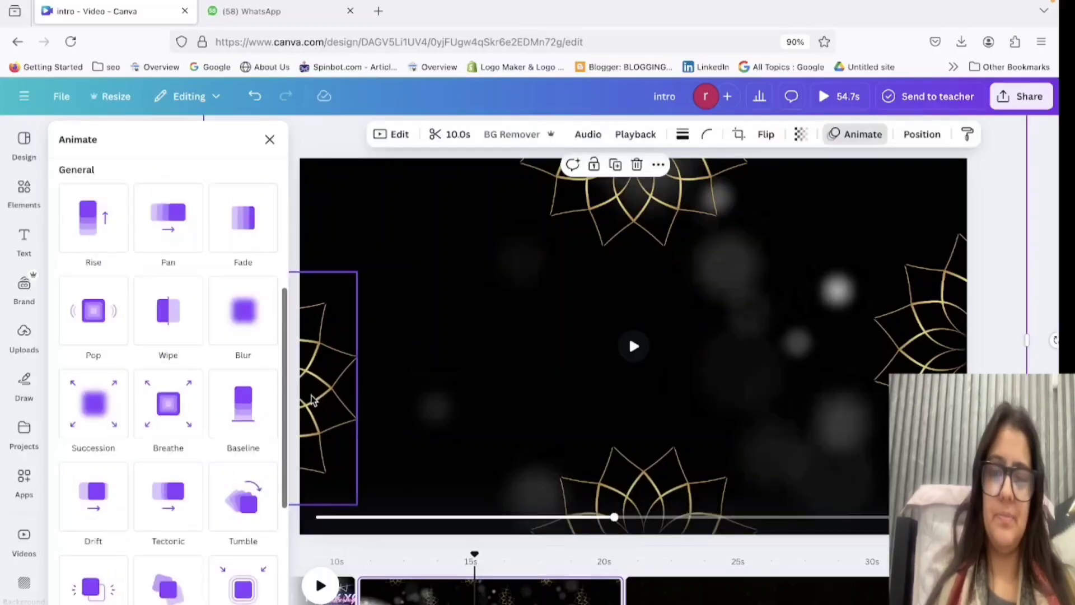
pyautogui.click(336, 360)
pyautogui.moveTo(362, 355); pyautogui.dragTo(363, 319)
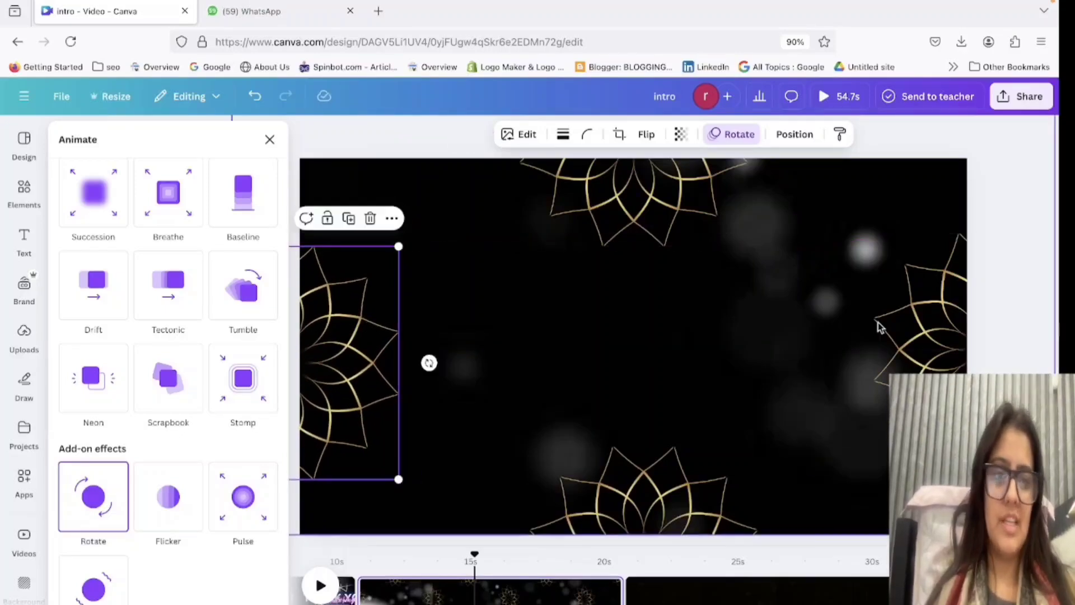
# Make the mandala on the page's left edge partly transparent.
pyautogui.click(754, 385)
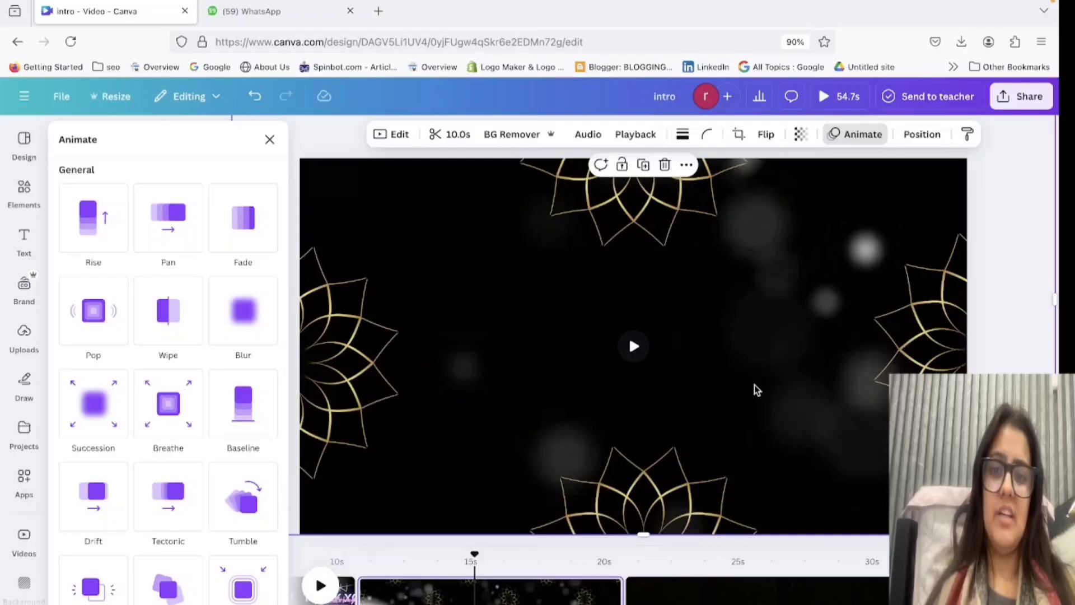
pyautogui.click(361, 343)
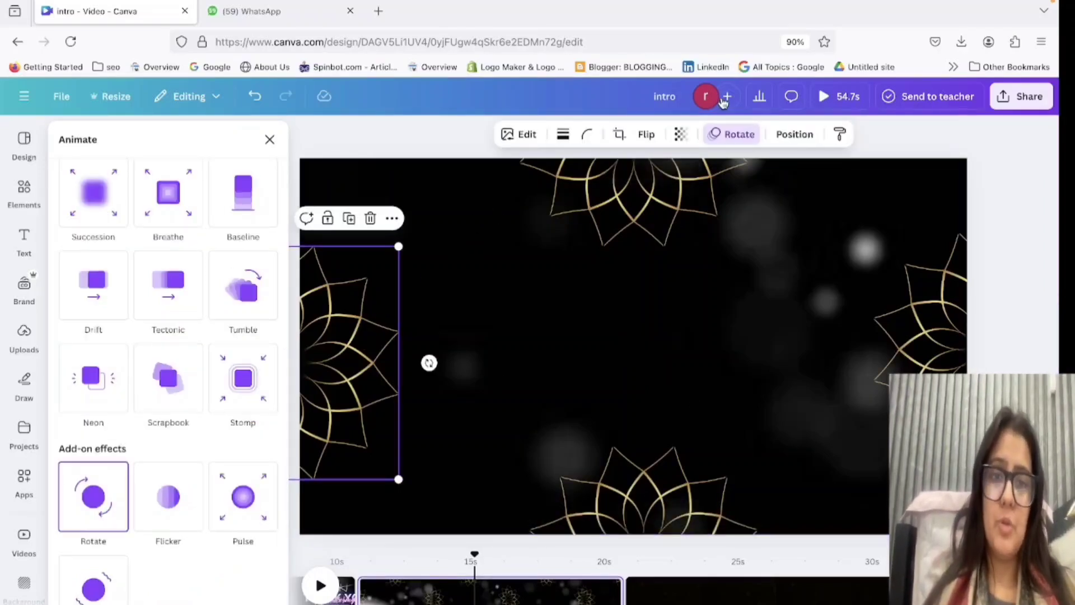
pyautogui.click(680, 137)
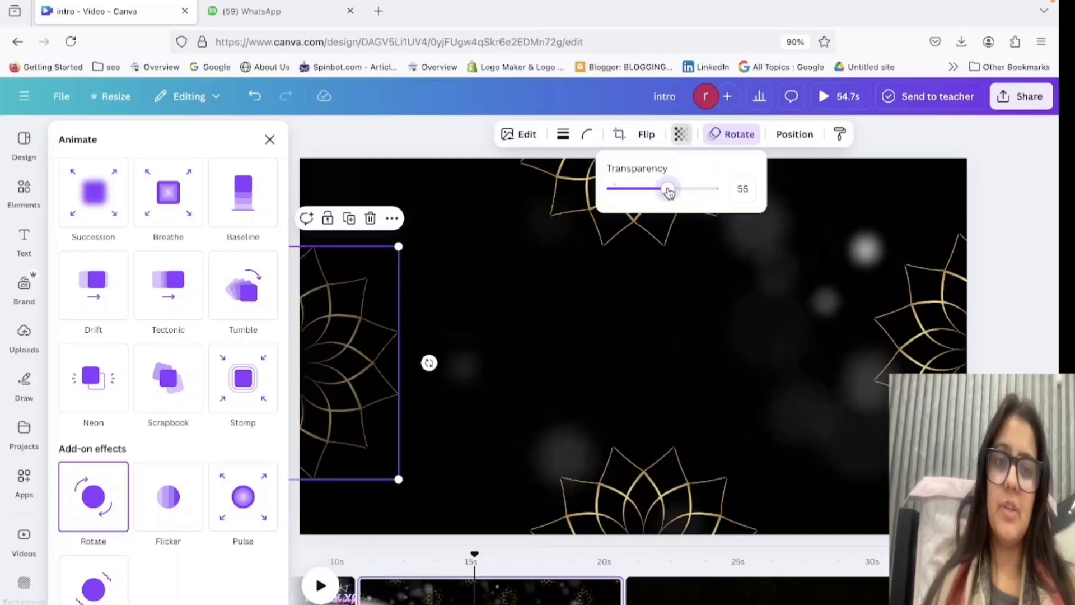
# Try to make the mandala on the page's right edge partly transparent.
pyautogui.click(957, 351)
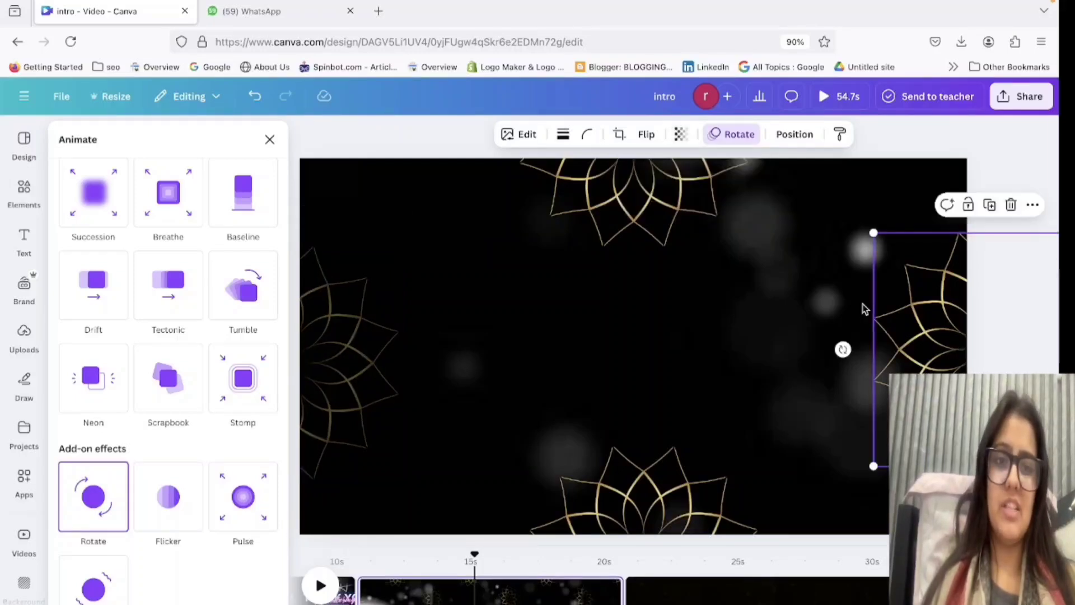
pyautogui.click(679, 135)
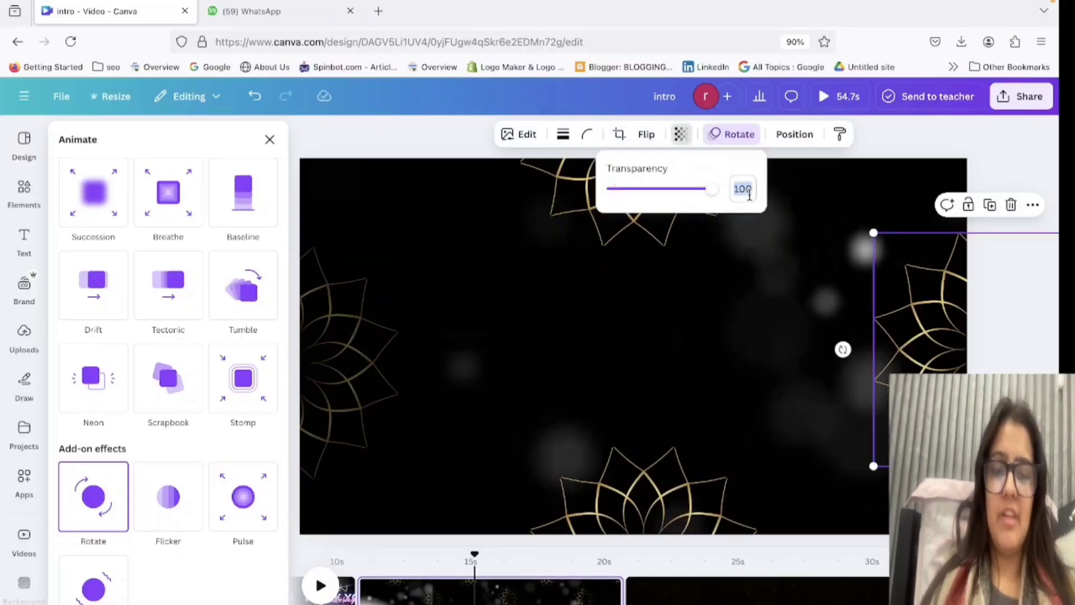
pyautogui.click(756, 353)
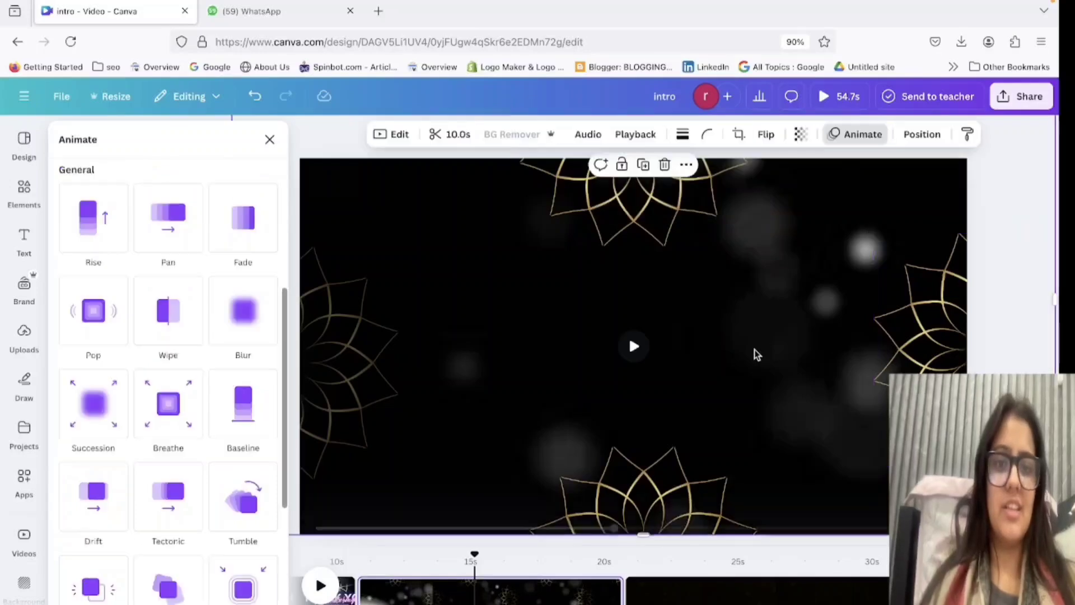
# Try to set the transparency of the mandala on the page's top edge to 36.
pyautogui.click(643, 179)
pyautogui.click(677, 135)
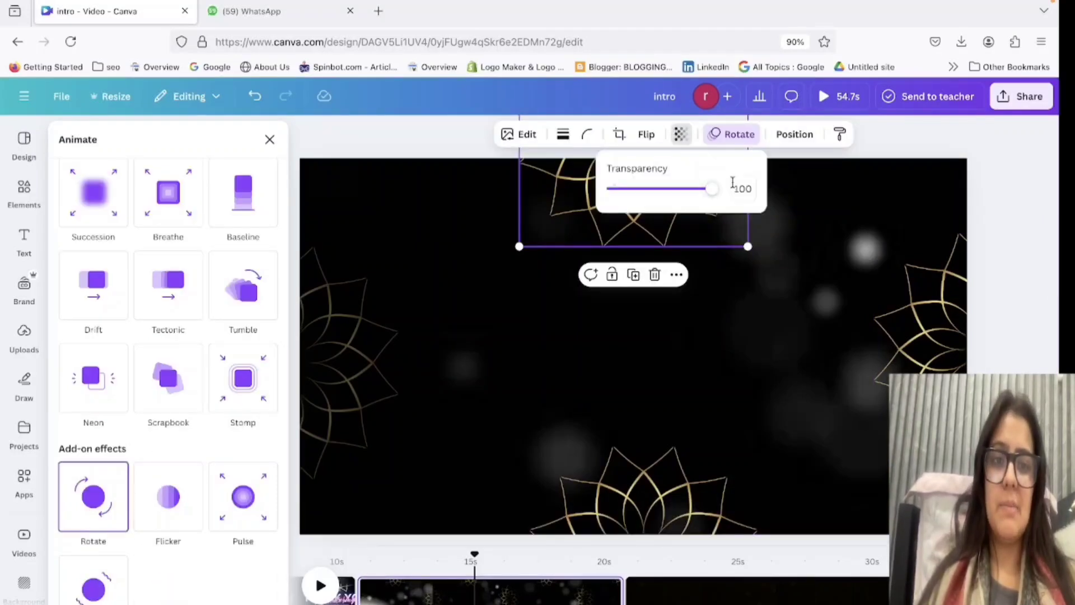
pyautogui.click(791, 327)
pyautogui.click(683, 458)
pyautogui.click(627, 230)
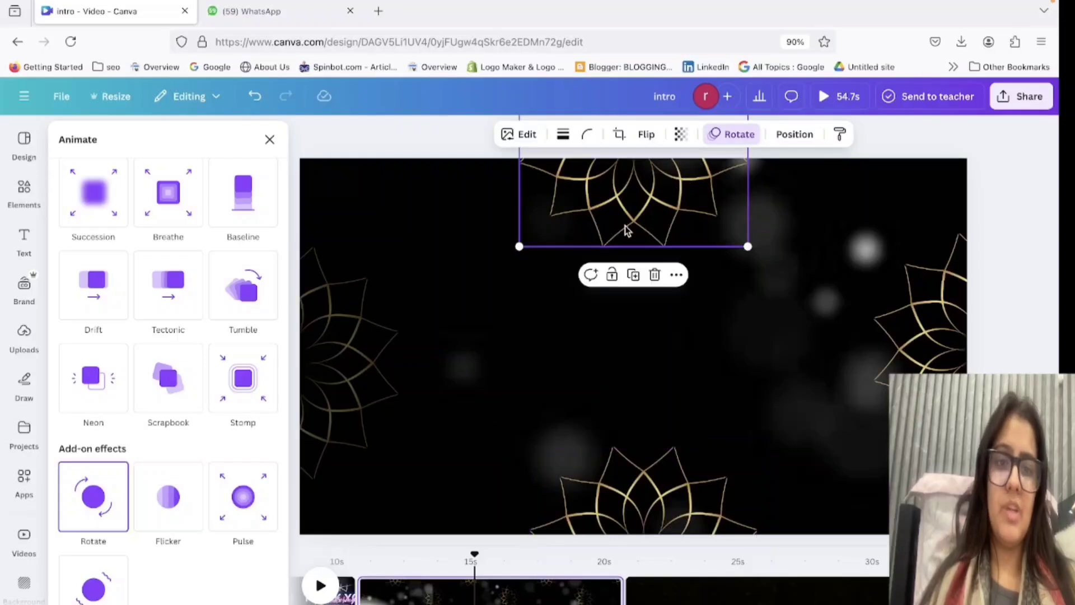
pyautogui.click(680, 135)
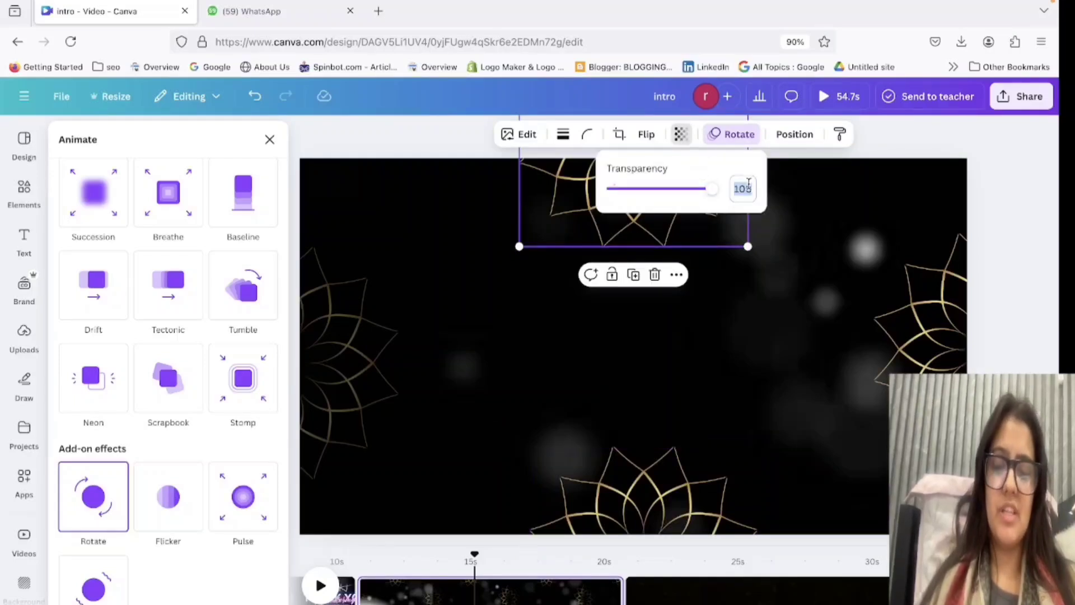
pyautogui.click(757, 297)
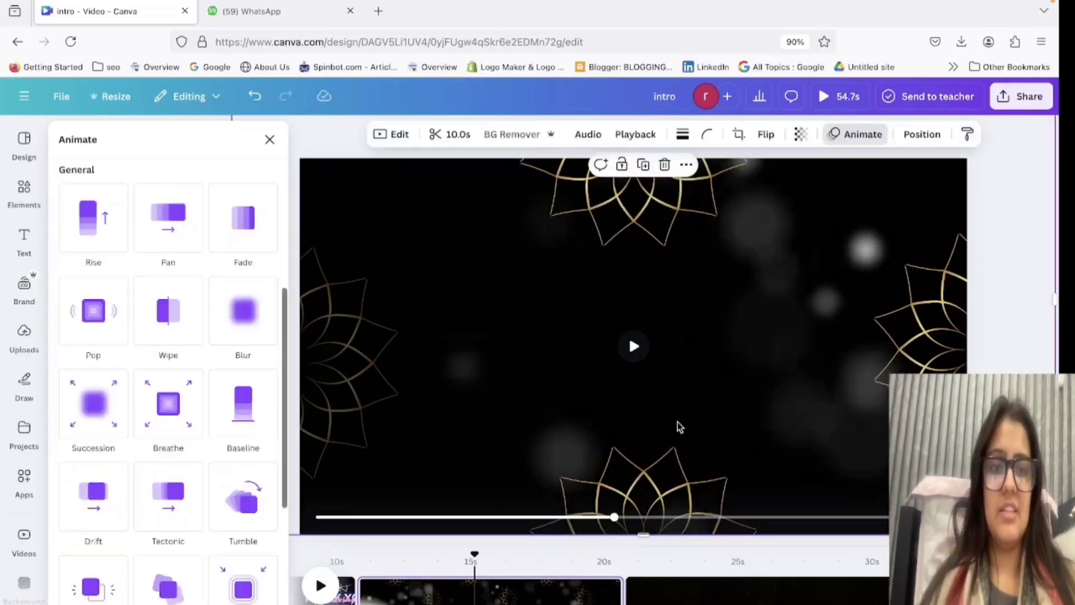
# Set the transparency of the mandala on the page's top edge to 36.
pyautogui.click(653, 189)
pyautogui.click(679, 137)
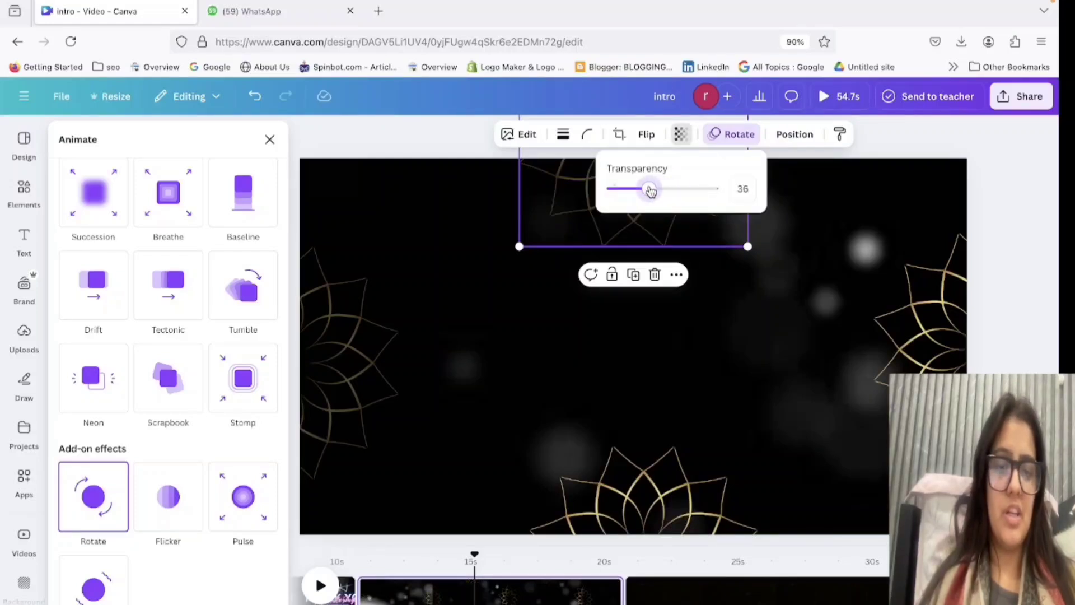
pyautogui.click(693, 340)
# Set the bottom-edge mandala's transparency to 35 and make the right-edge mandala about as transparent.
pyautogui.click(672, 492)
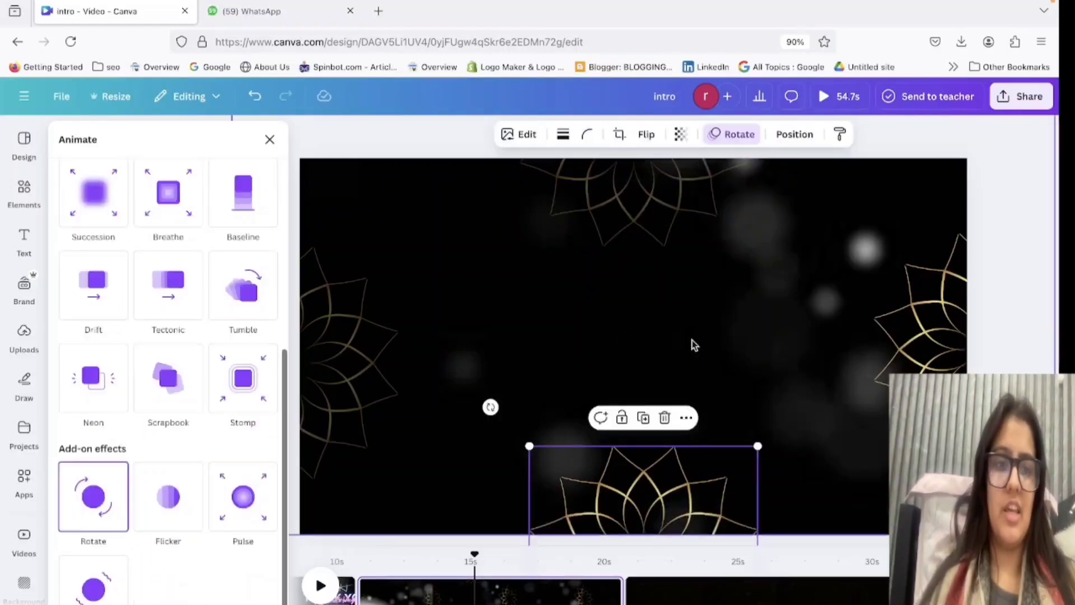
pyautogui.click(689, 138)
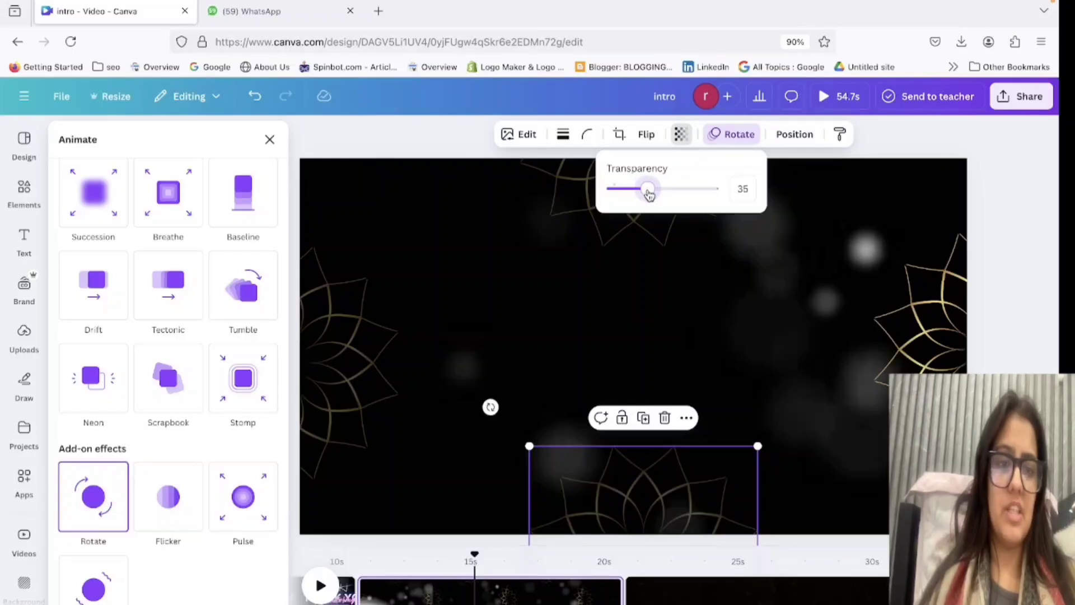
pyautogui.click(940, 331)
pyautogui.click(680, 136)
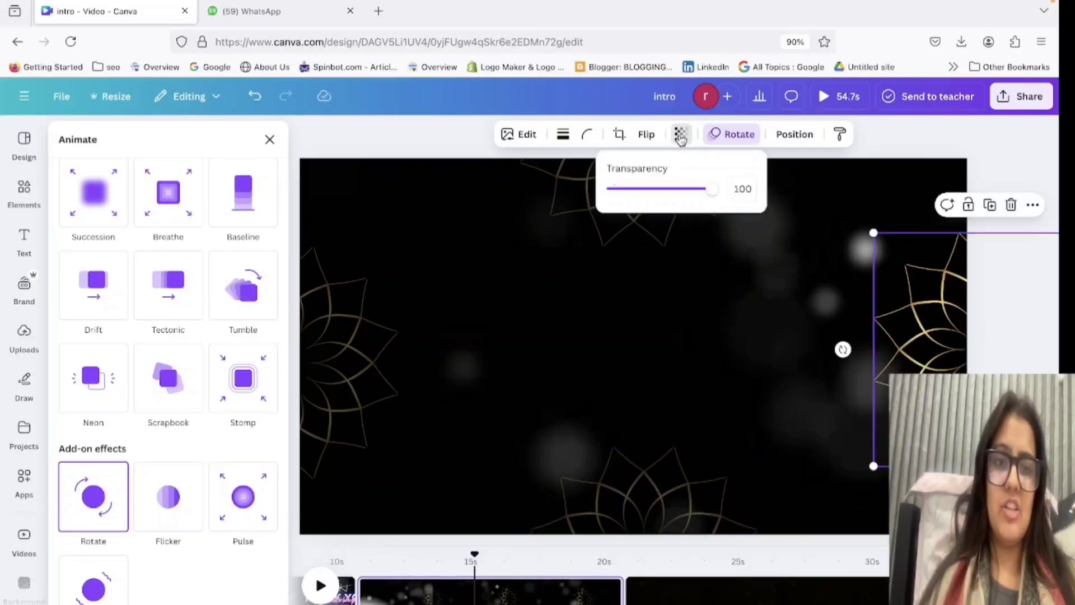
pyautogui.click(743, 223)
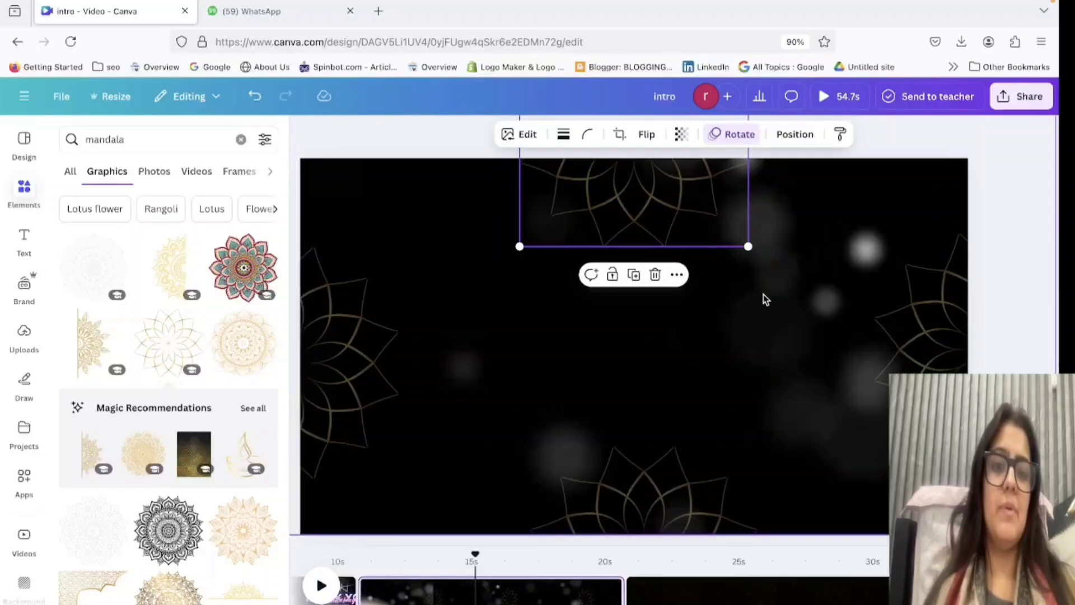
# Play the video from the end of the thank-you page to preview the rotating mandalas on the bokeh page.
pyautogui.click(477, 466)
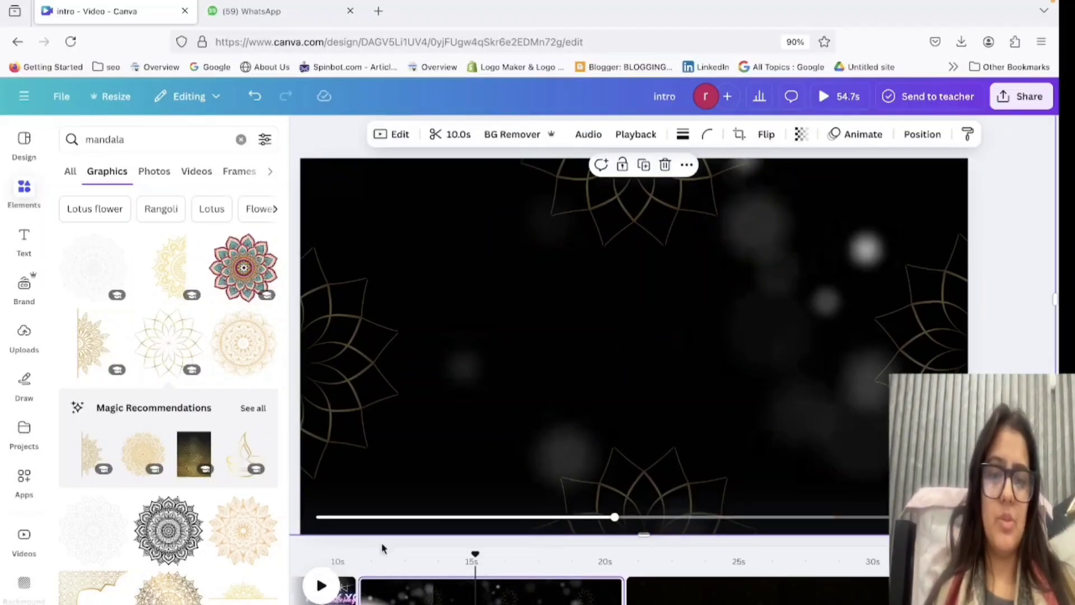
pyautogui.moveTo(475, 555)
pyautogui.mouseDown()
pyautogui.moveTo(372, 561)
pyautogui.moveTo(469, 561)
pyautogui.moveTo(476, 574)
pyautogui.mouseUp()
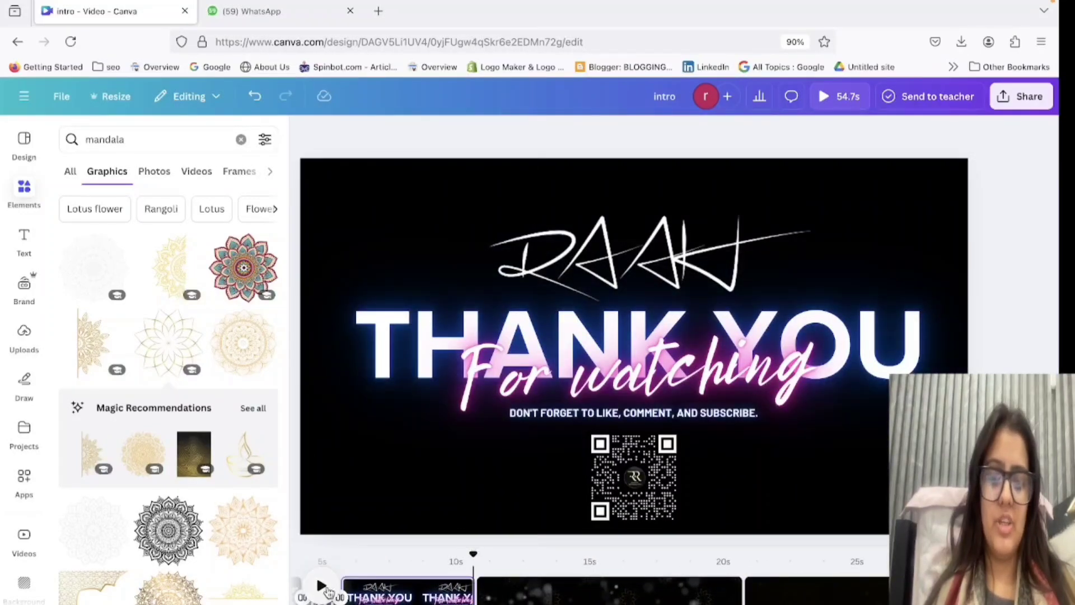
pyautogui.click(328, 592)
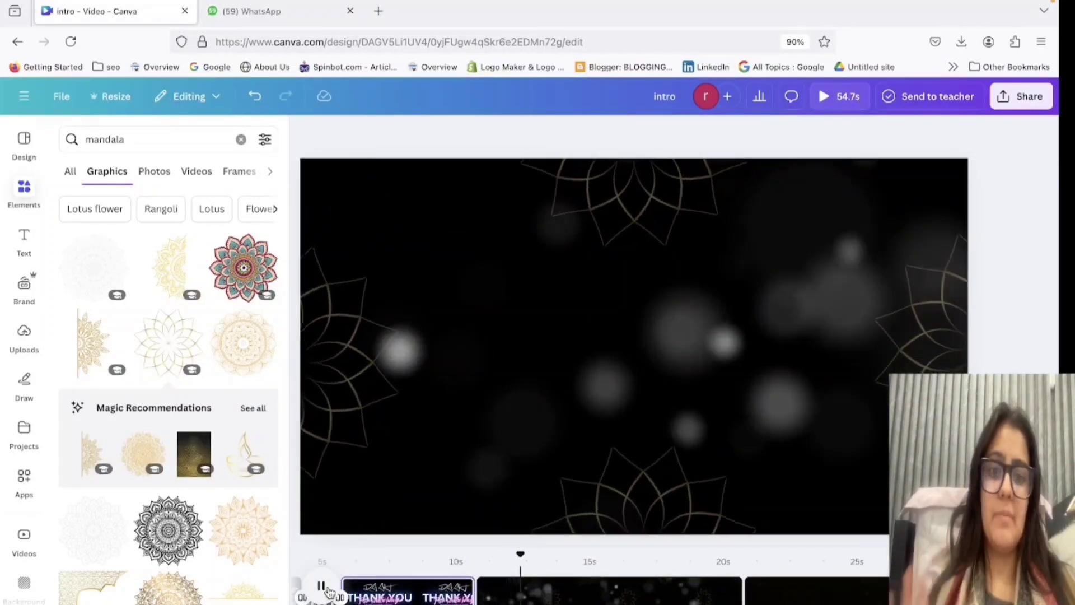
pyautogui.click(562, 593)
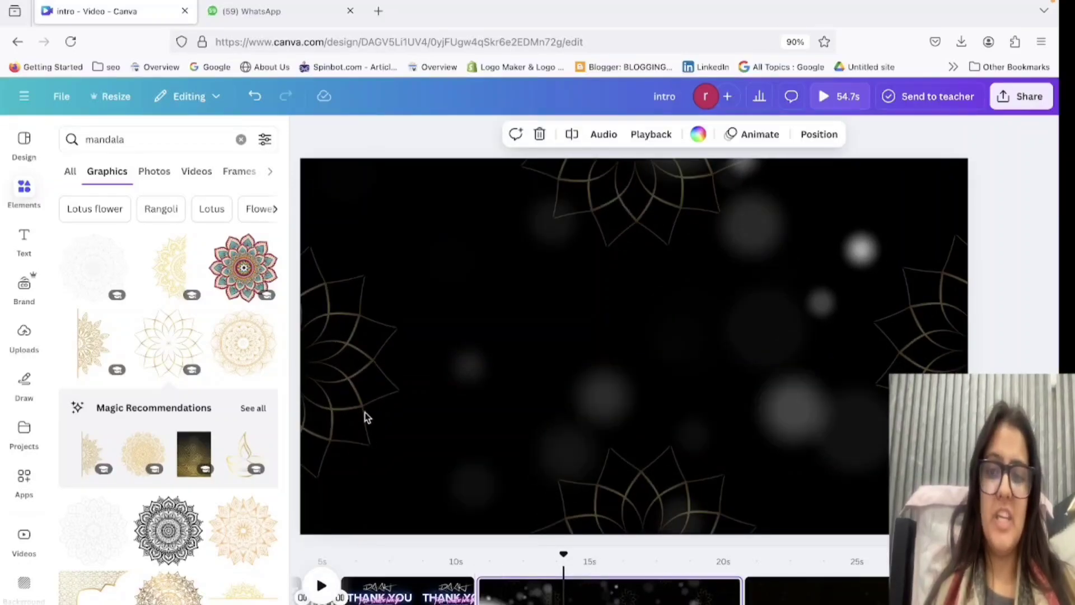
# Look through more mandala graphics and search the graphics for "golden line" instead.
pyautogui.scroll(-4, 145, 500)
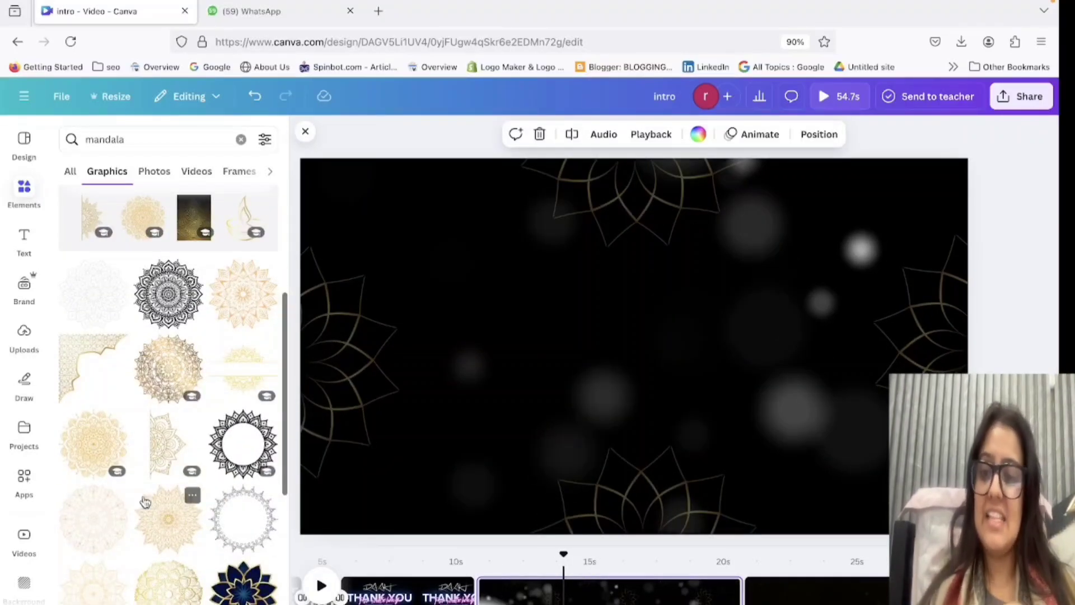
pyautogui.scroll(-6, 145, 500)
pyautogui.doubleClick(138, 147)
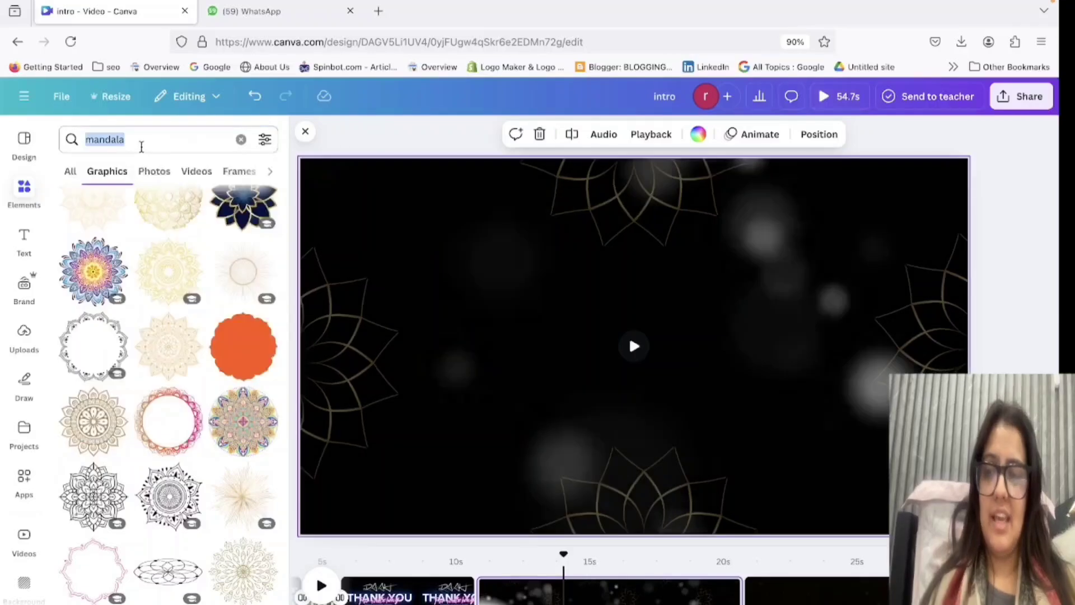
pyautogui.press('BackSpace')
pyautogui.write('golden')
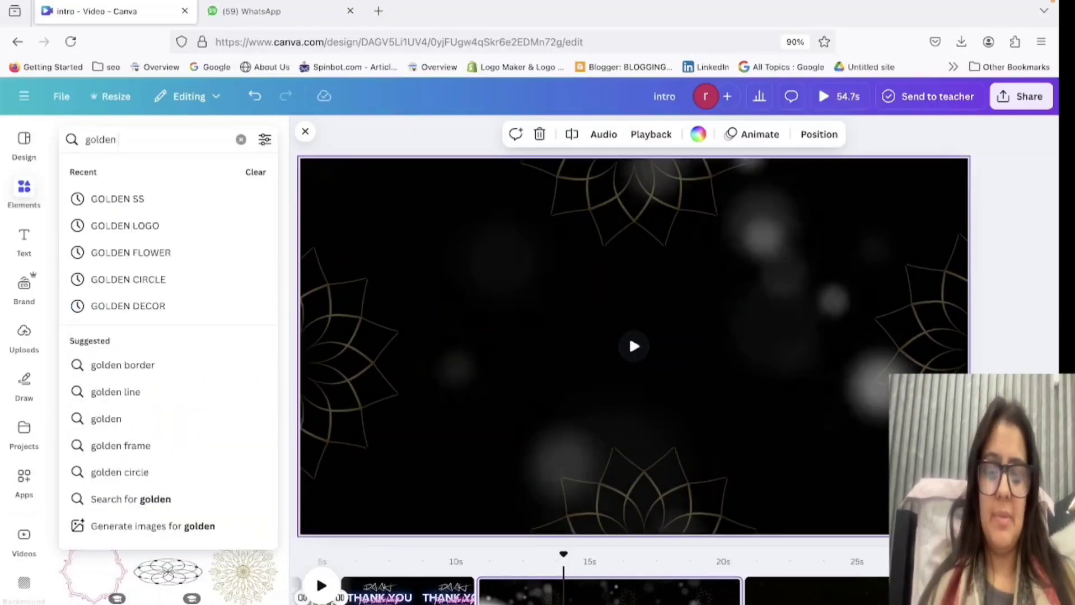
pyautogui.write(' line')
pyautogui.press('Return')
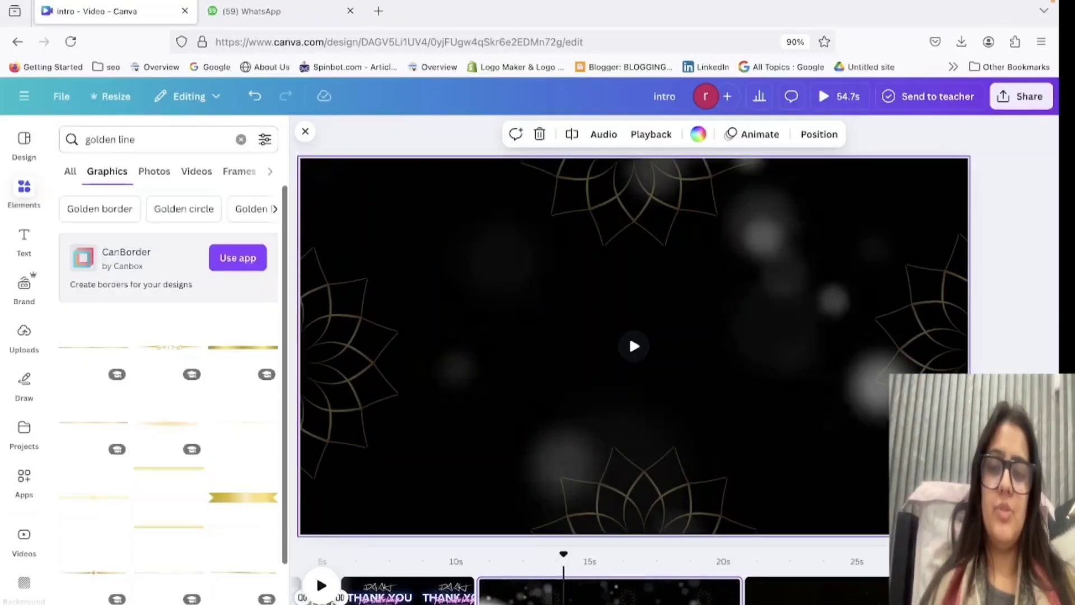
# Try the gold glitter graphic and the golden wave graphic on the bokeh page and remove both.
pyautogui.scroll(-5, 157, 442)
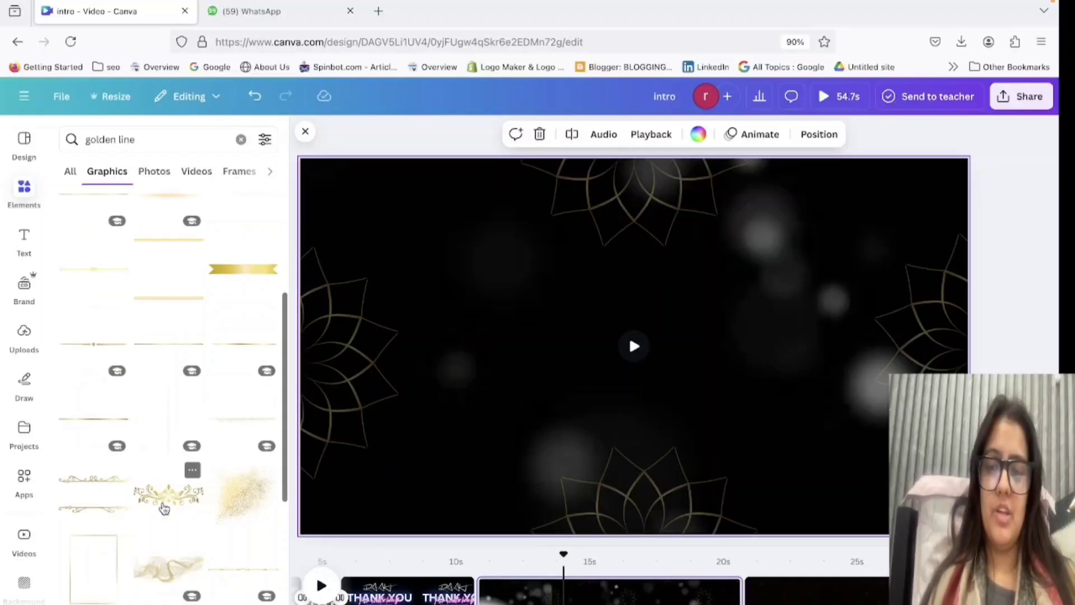
pyautogui.click(243, 416)
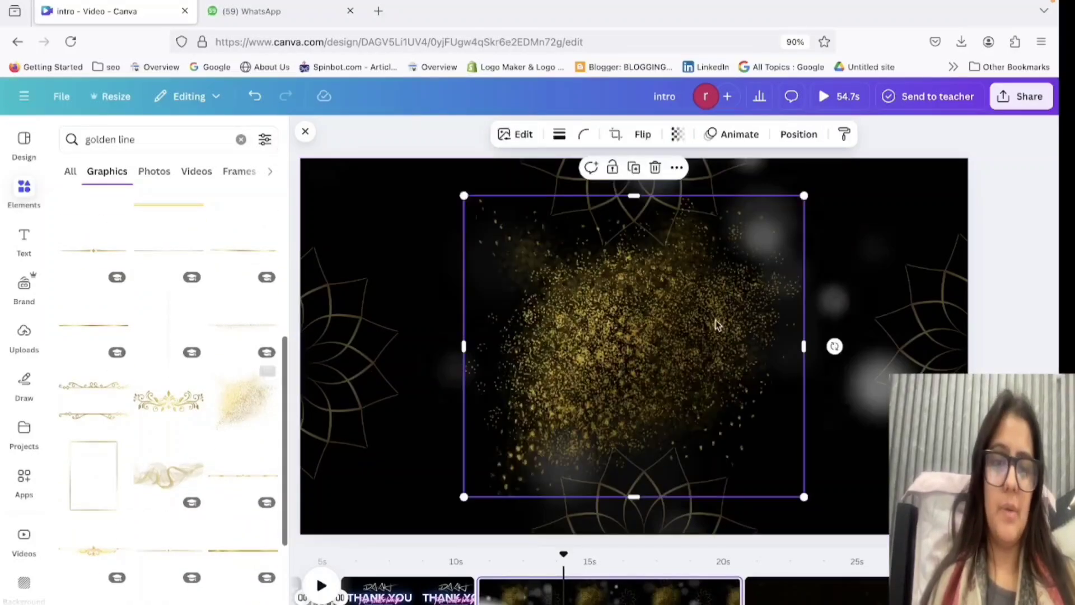
pyautogui.moveTo(715, 321); pyautogui.dragTo(103, 408)
pyautogui.click(172, 594)
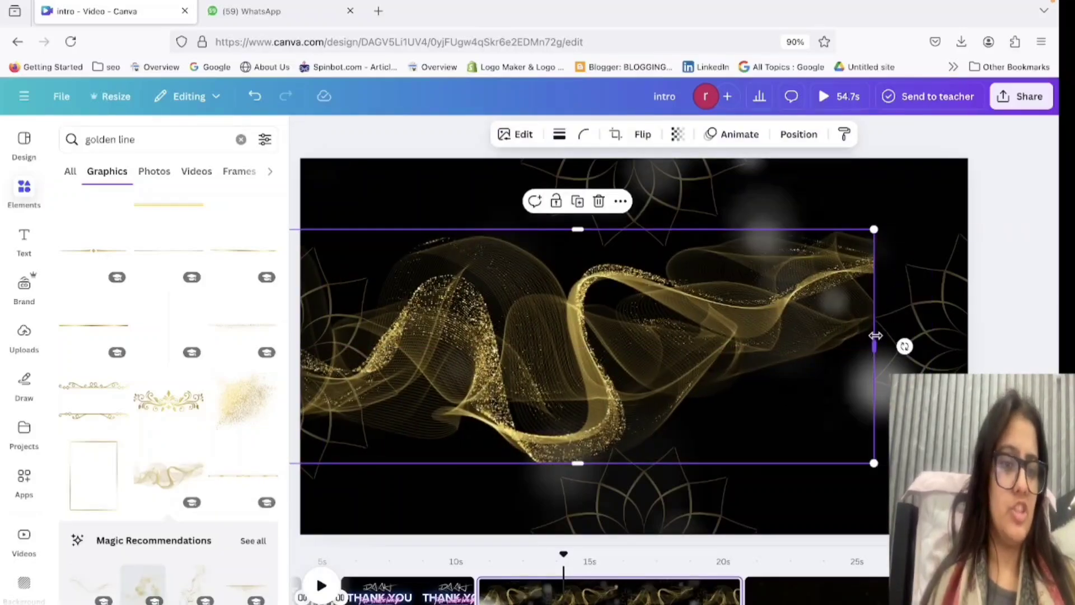
pyautogui.moveTo(874, 346); pyautogui.dragTo(983, 346)
pyautogui.press('Delete')
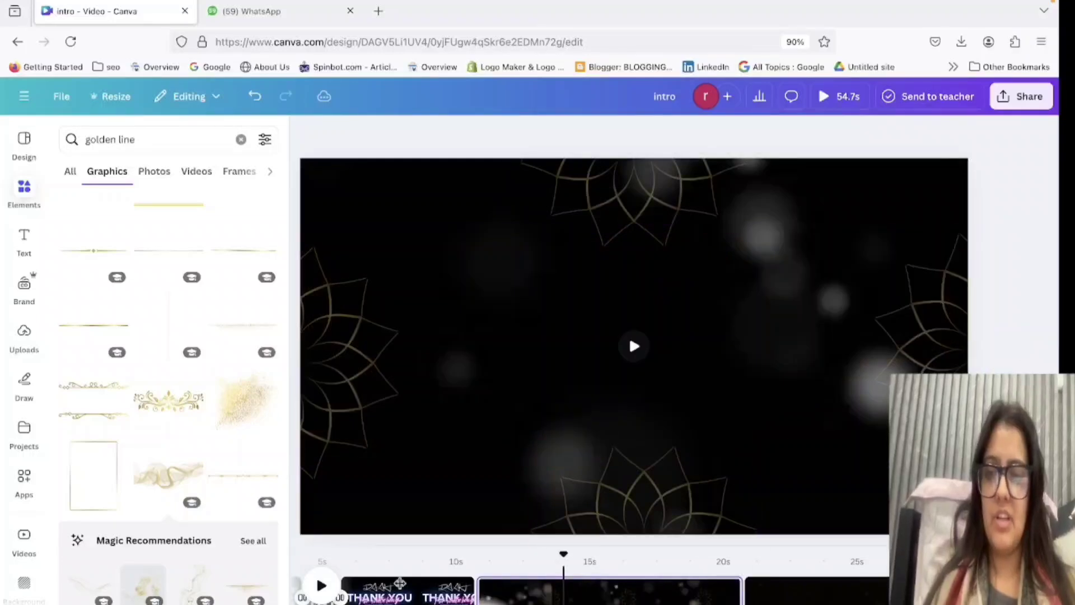
# Try a thin golden divider line in the centre of the page and delete it.
pyautogui.click(211, 464)
pyautogui.click(444, 451)
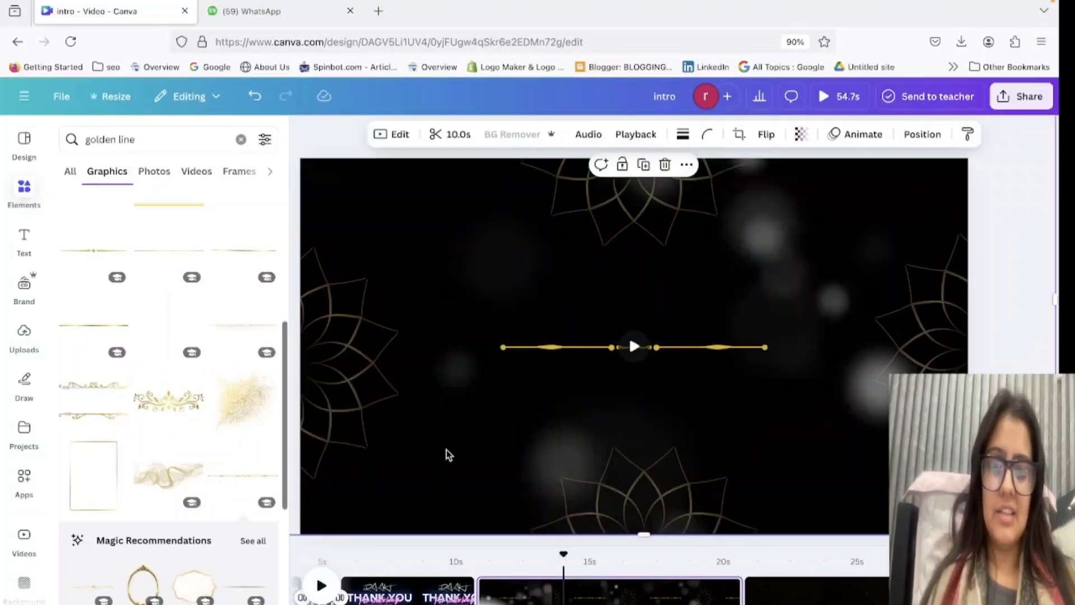
pyautogui.click(664, 347)
pyautogui.press('Delete')
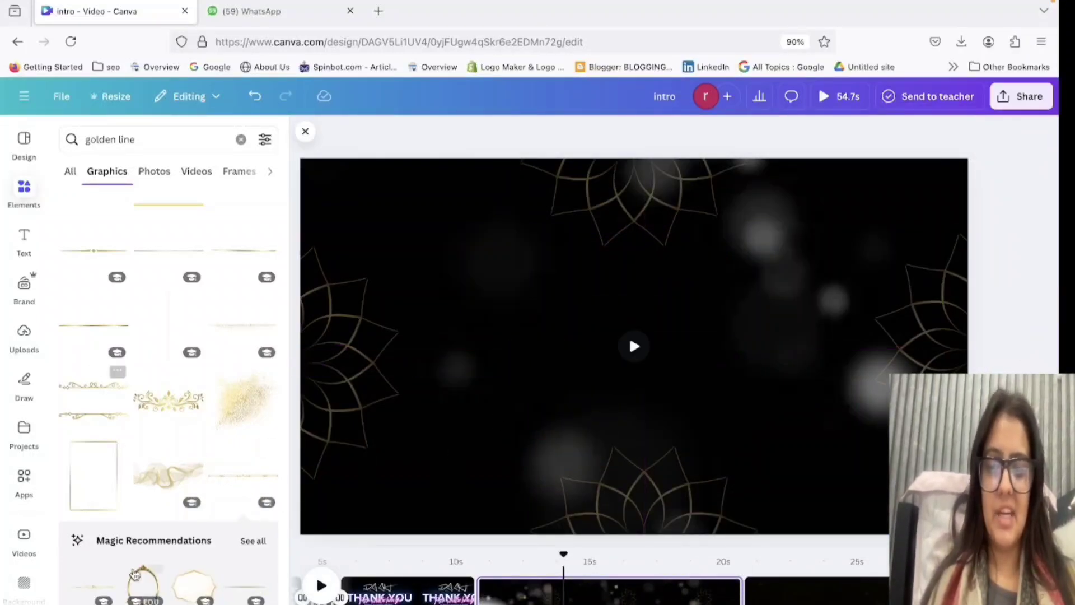
# Add the "Golden marble line texture" graphic to the bokeh page and open its details.
pyautogui.scroll(-4, 132, 571)
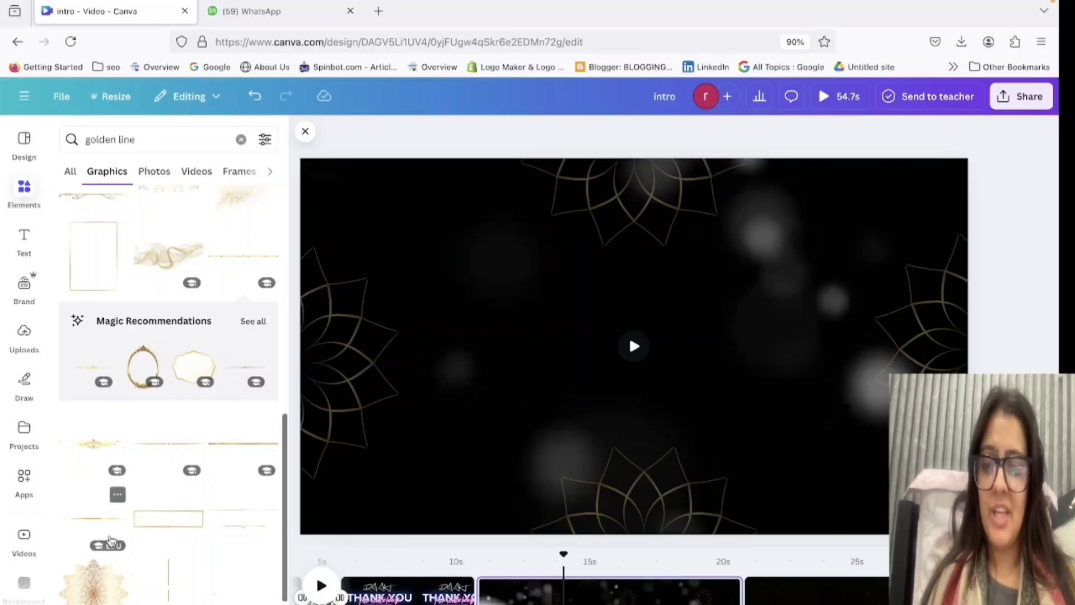
pyautogui.scroll(-2, 110, 540)
pyautogui.click(182, 542)
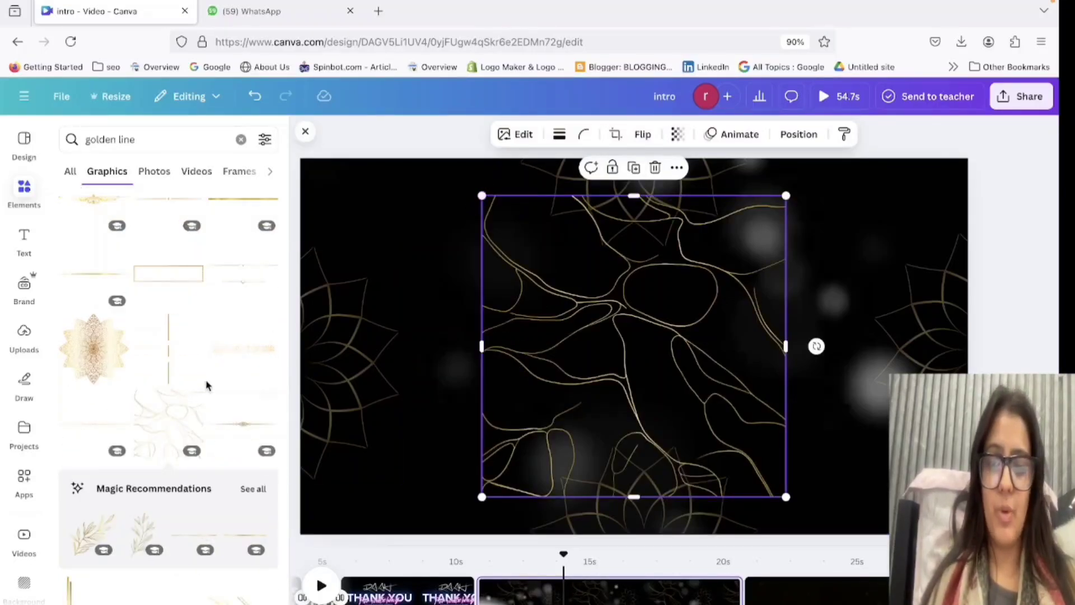
pyautogui.click(194, 399)
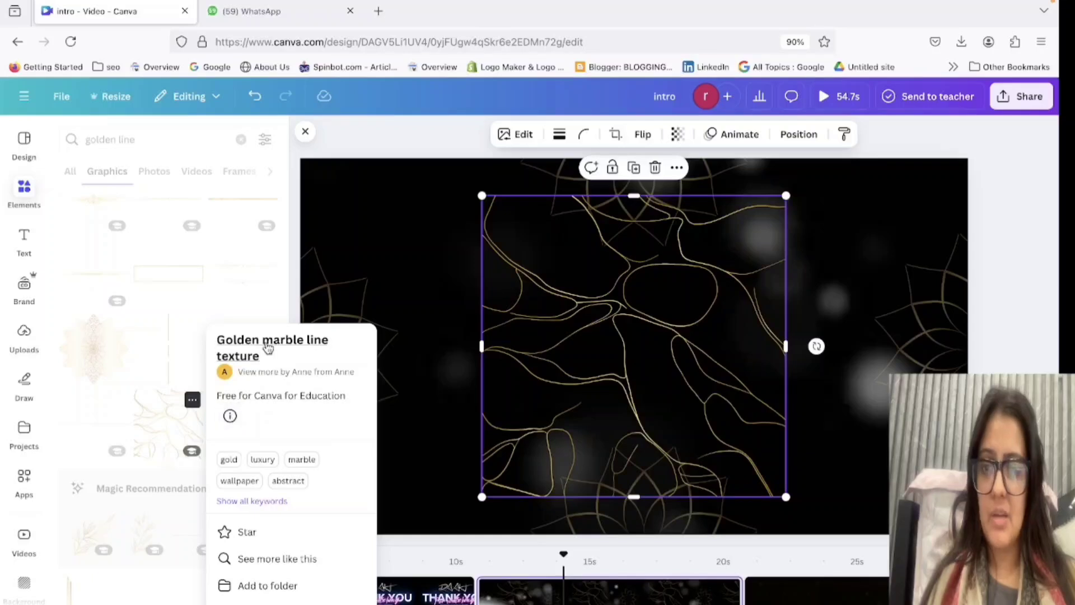
# Stretch the golden marble line texture past all four page edges and make it mostly transparent.
pyautogui.moveTo(486, 357); pyautogui.dragTo(291, 355)
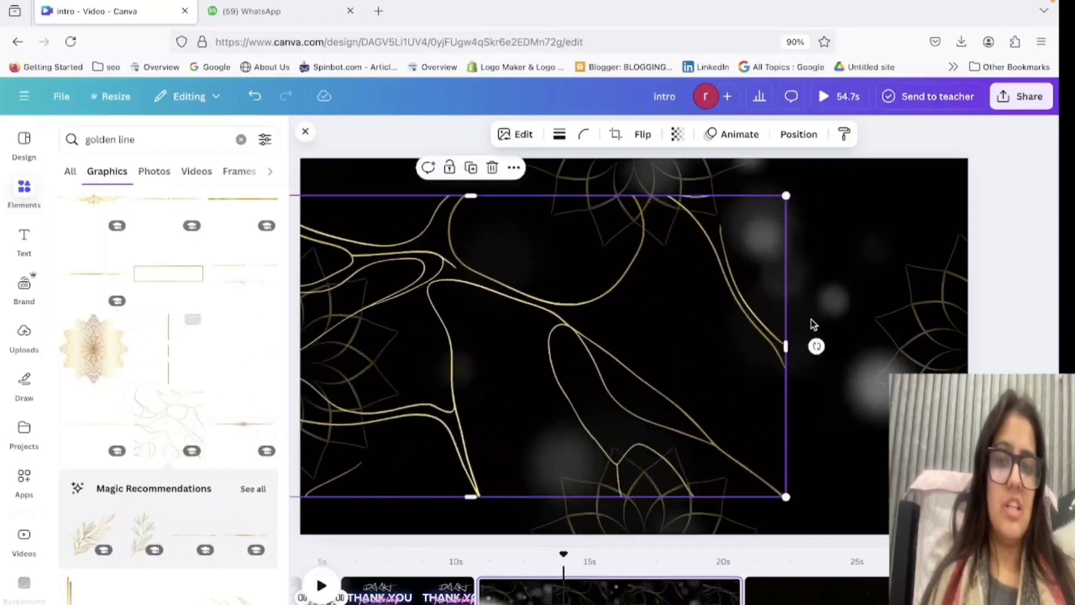
pyautogui.moveTo(788, 348); pyautogui.dragTo(946, 342)
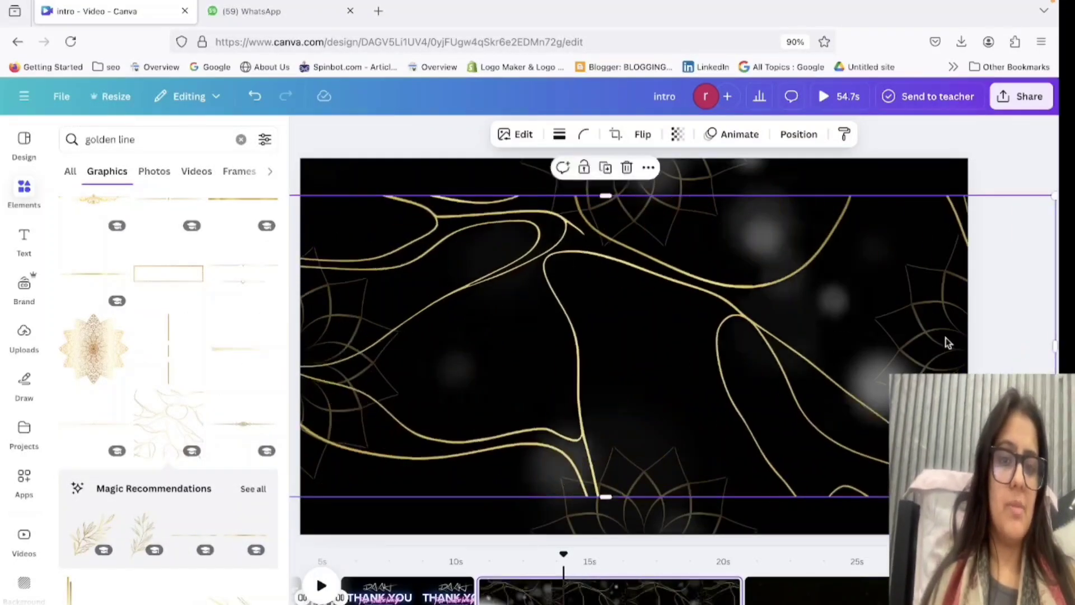
pyautogui.moveTo(665, 198); pyautogui.dragTo(670, 104)
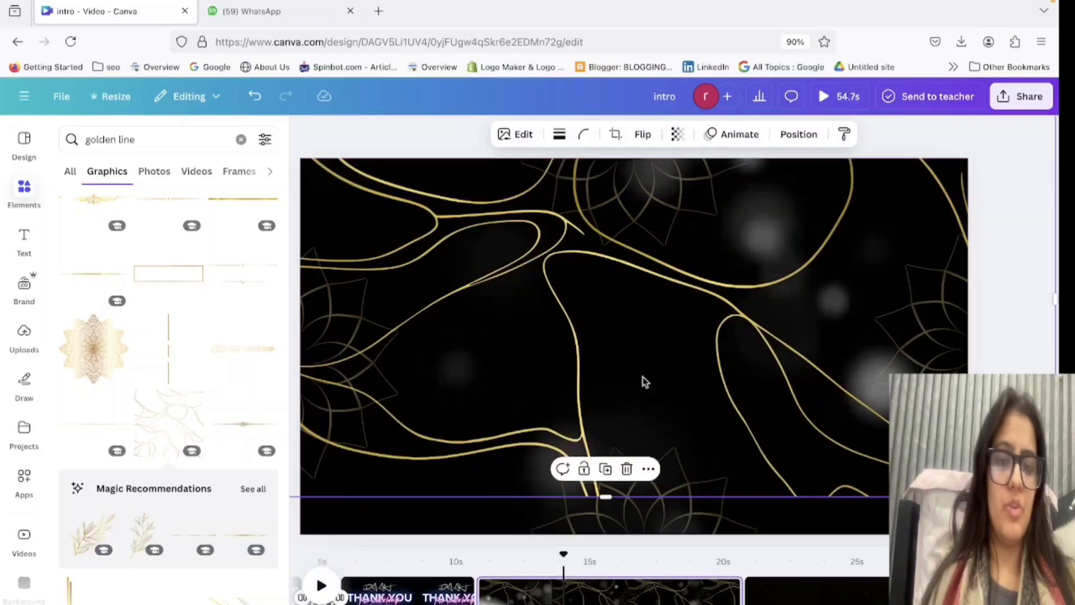
pyautogui.moveTo(676, 500); pyautogui.dragTo(679, 546)
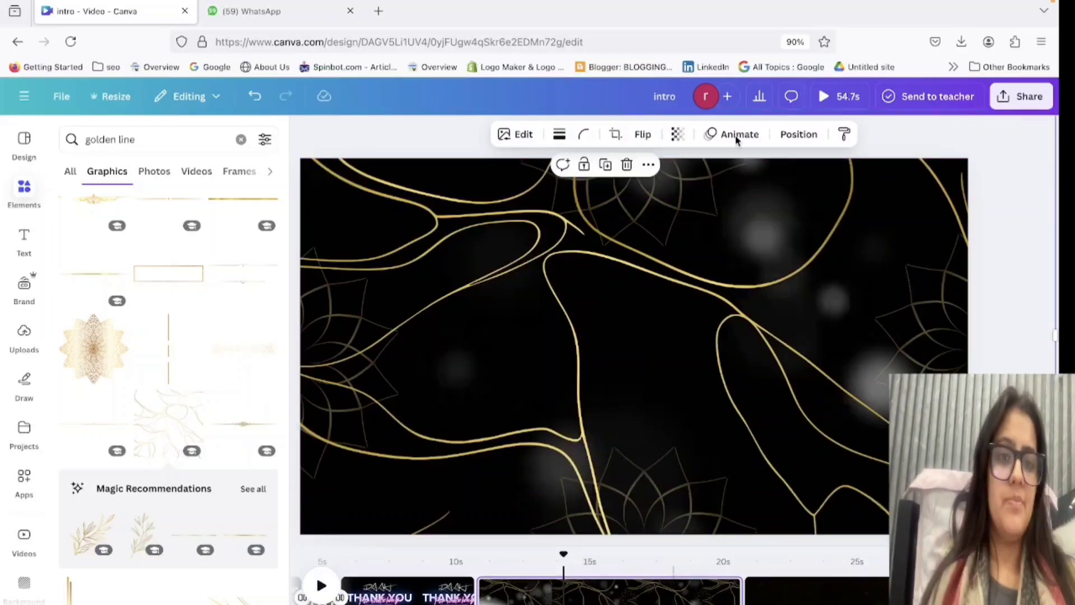
pyautogui.click(678, 134)
pyautogui.moveTo(677, 191); pyautogui.dragTo(629, 189)
# Move the golden marble line texture one layer backward and one layer forward again.
pyautogui.click(798, 133)
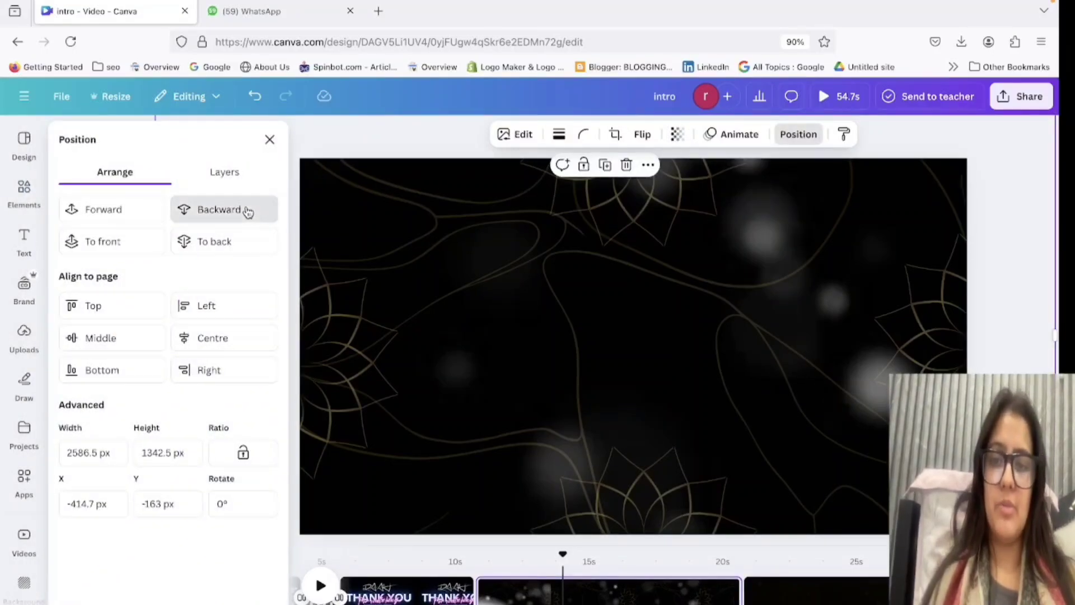
pyautogui.click(248, 211)
pyautogui.click(145, 214)
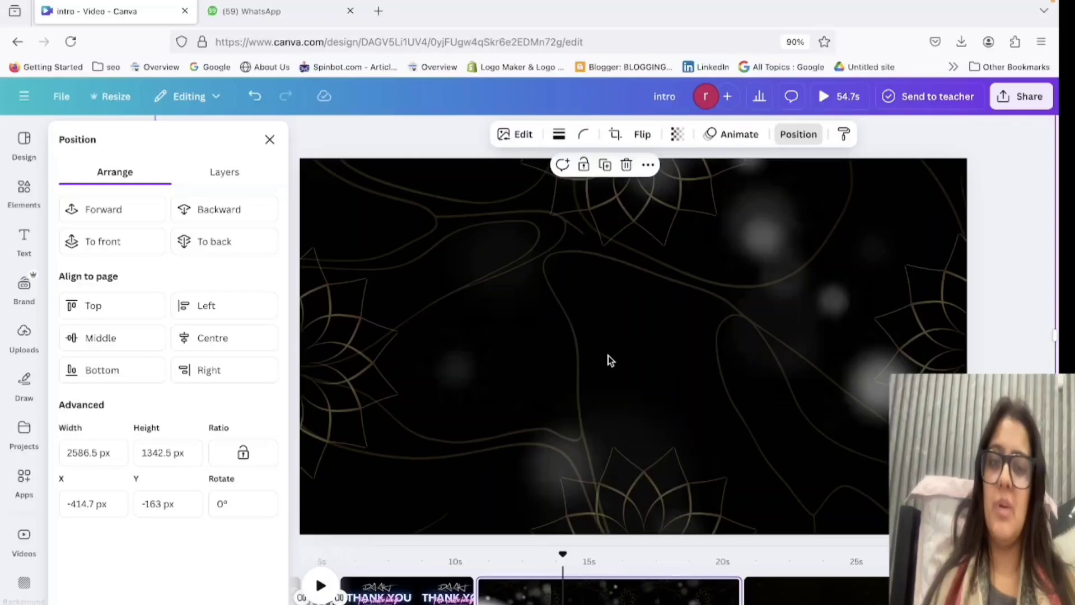
# Delete the golden marble line texture from the bokeh page and search the graphics for "golden neon".
pyautogui.press('Delete')
pyautogui.click(10, 206)
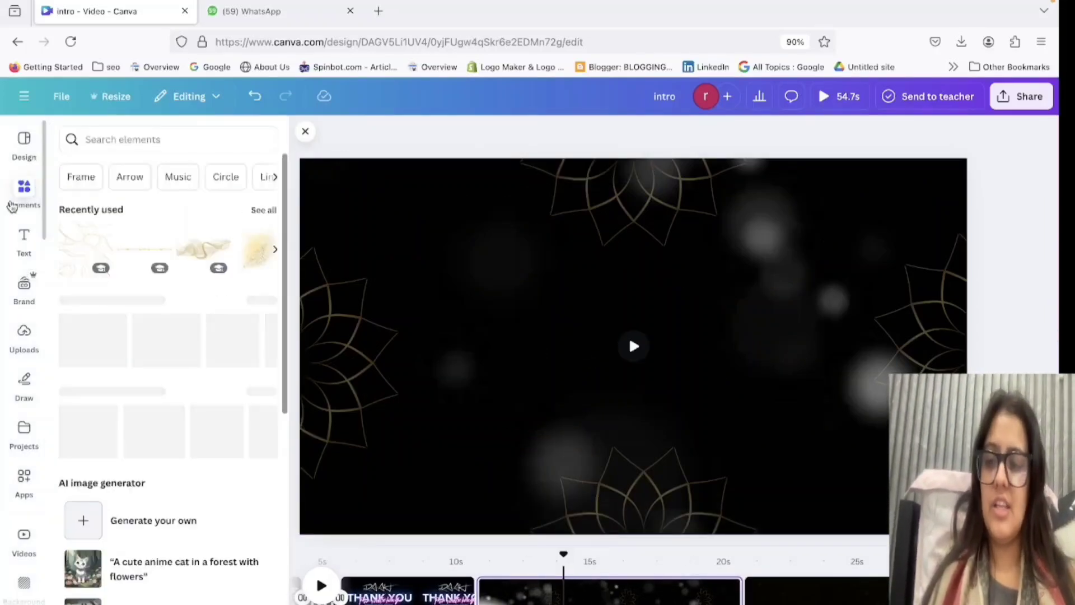
pyautogui.click(121, 140)
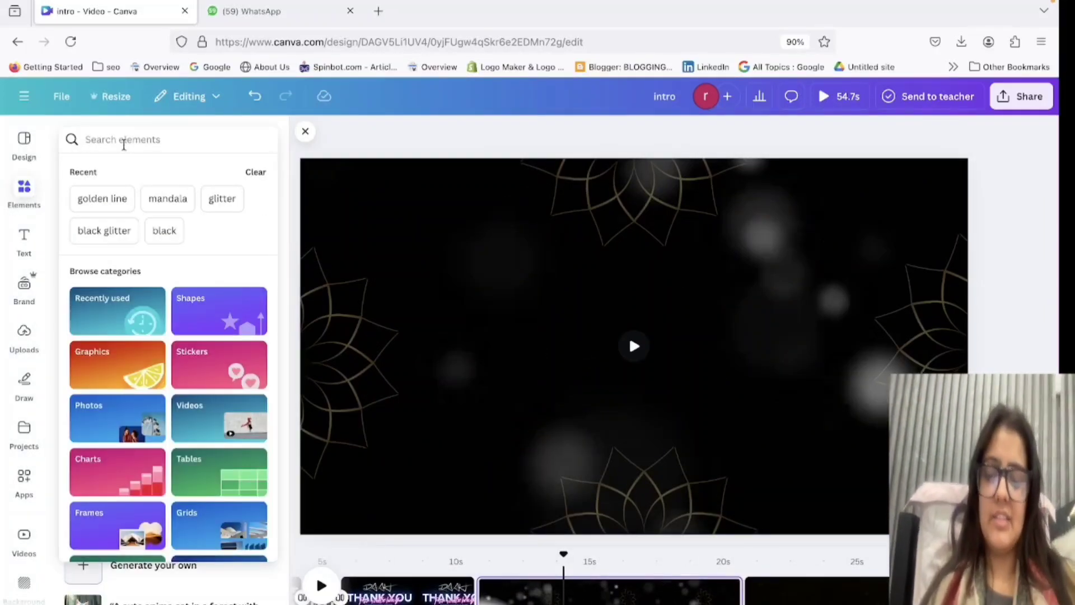
pyautogui.write('golde')
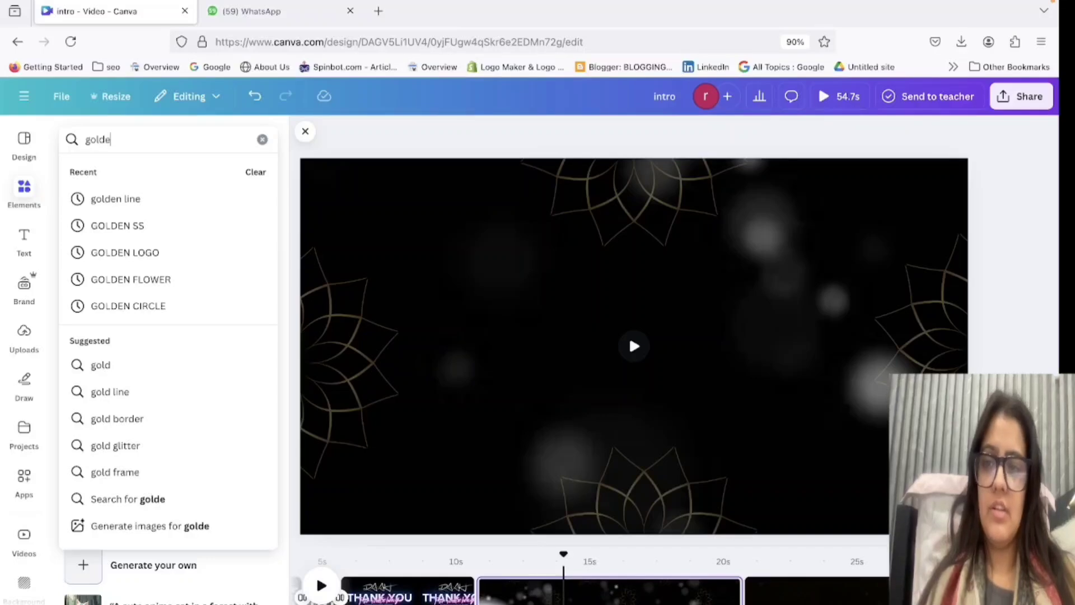
pyautogui.write('n neo')
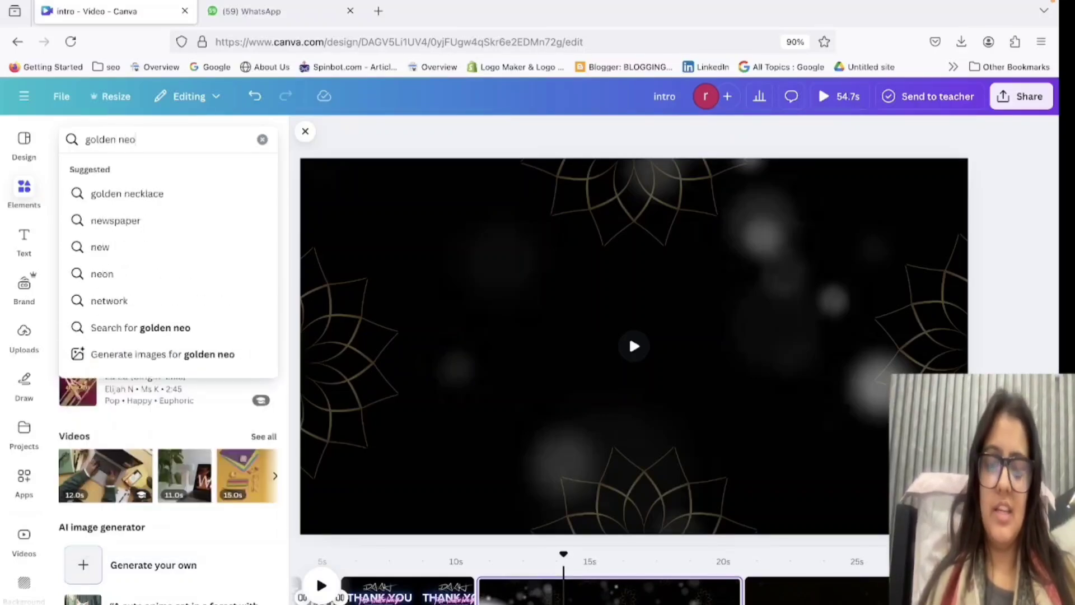
pyautogui.write('n')
pyautogui.press('Return')
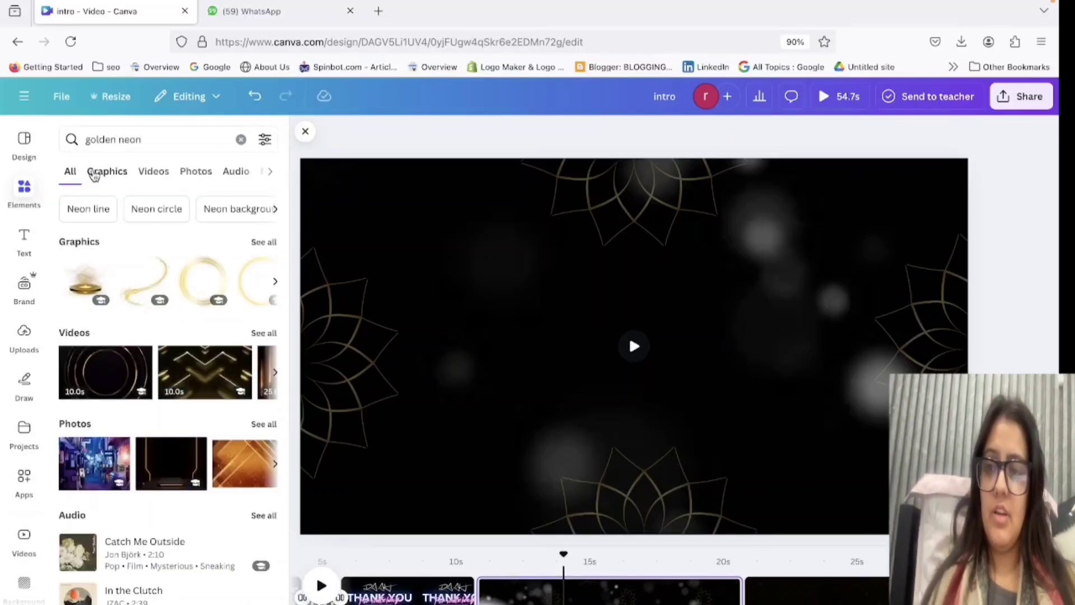
pyautogui.click(94, 175)
# Try the glowing golden ring in the centre of the page and delete it.
pyautogui.click(115, 343)
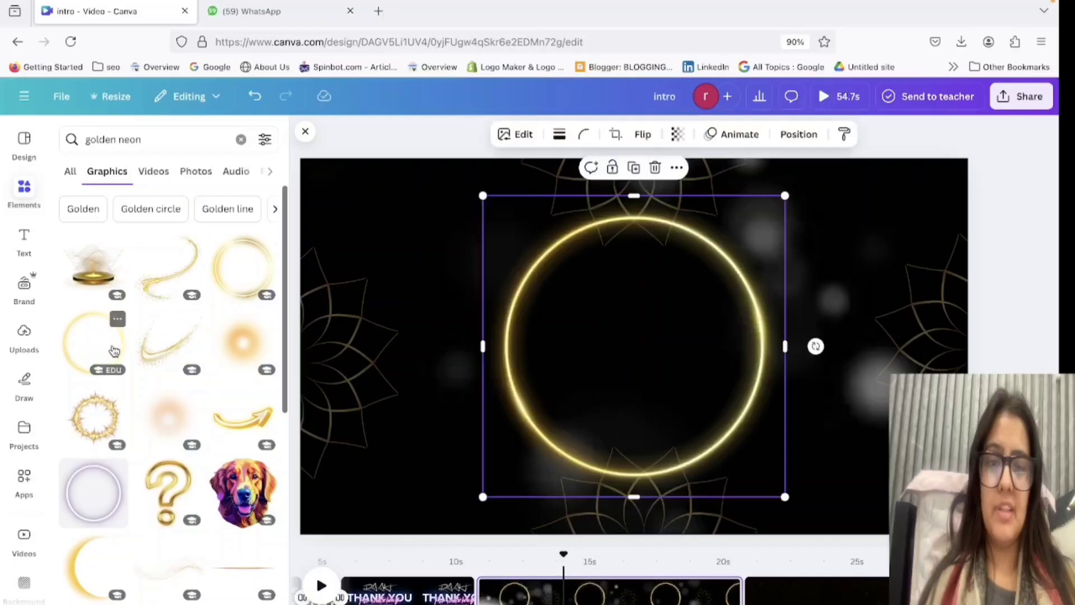
pyautogui.moveTo(617, 347); pyautogui.dragTo(609, 368)
pyautogui.press('Delete')
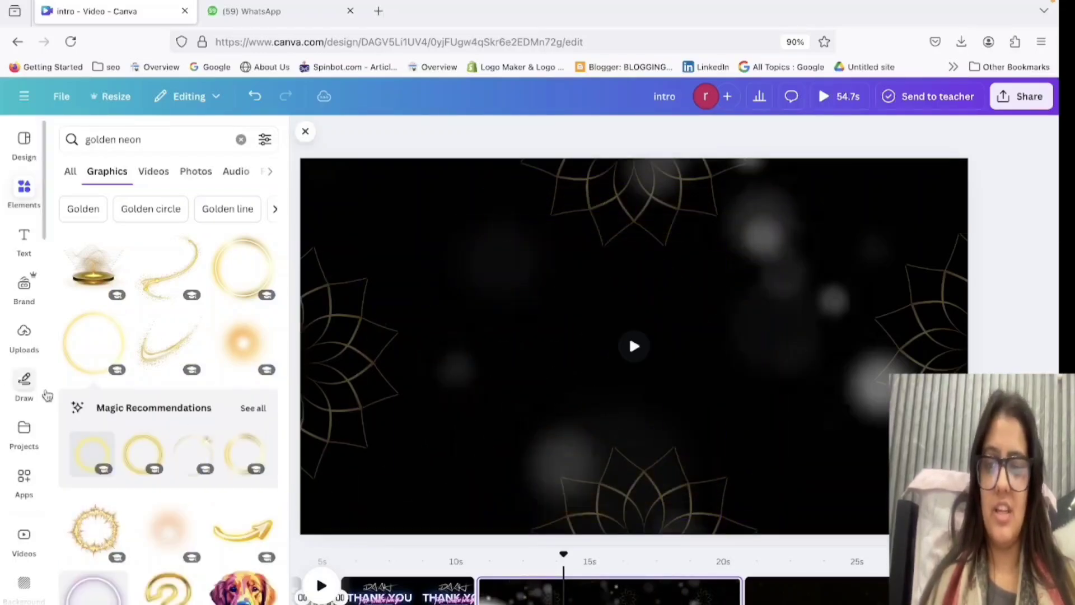
# Add the soft round golden glow graphic to the centre of the page.
pyautogui.click(259, 351)
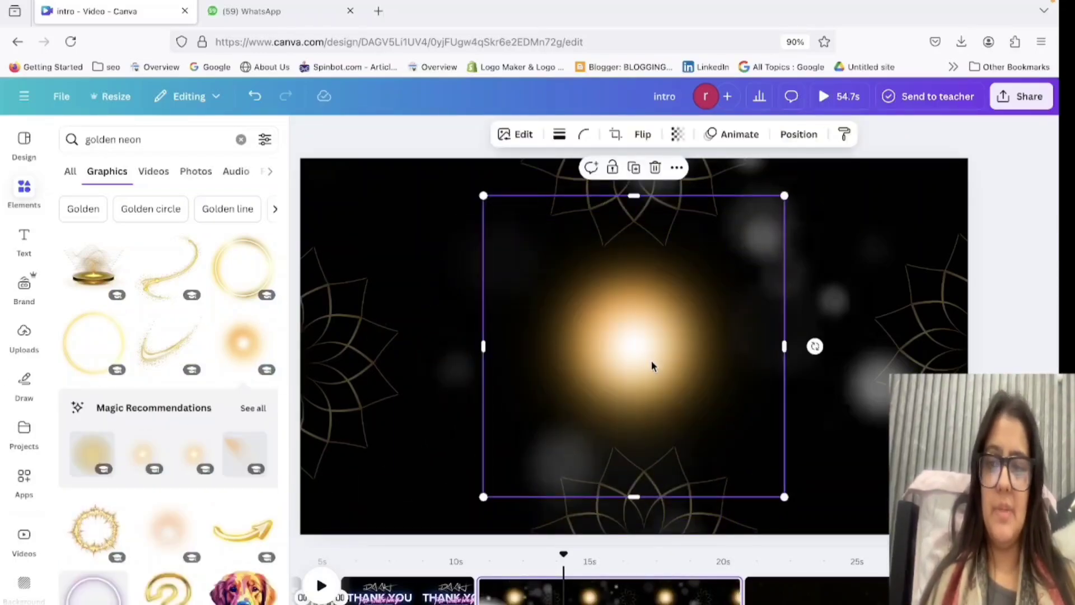
# Try the glowing golden wave across the page at full and reduced size, and delete it.
pyautogui.scroll(-6, 189, 570)
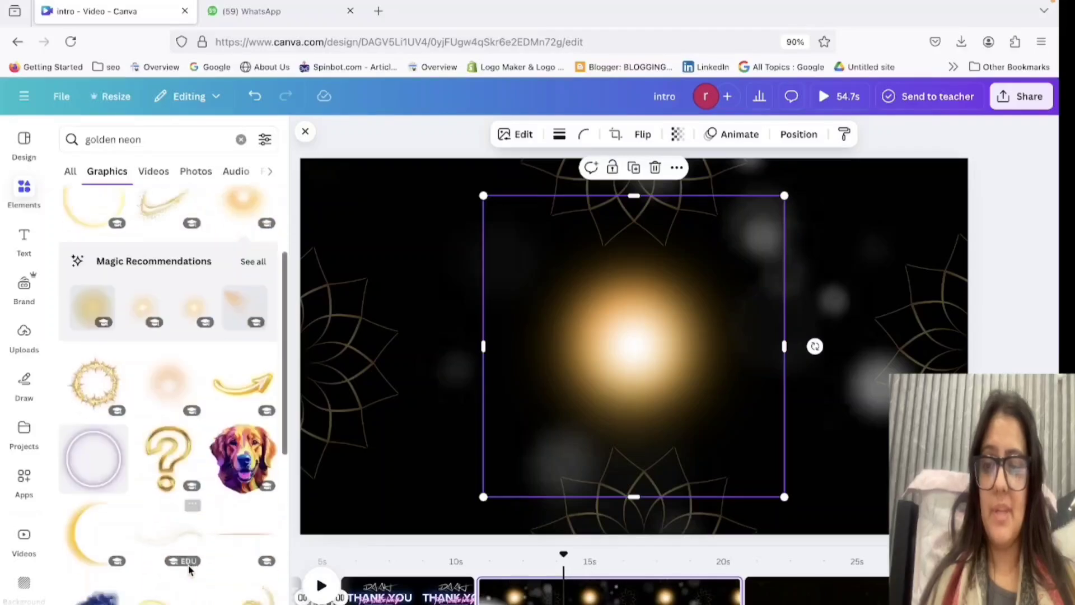
pyautogui.click(169, 405)
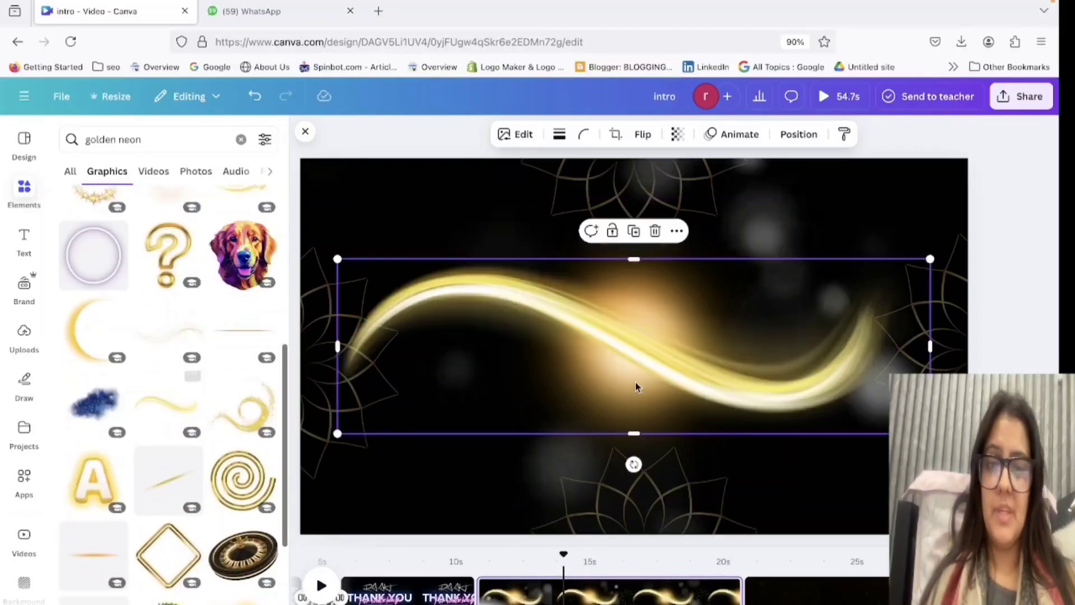
pyautogui.moveTo(647, 357); pyautogui.dragTo(668, 361)
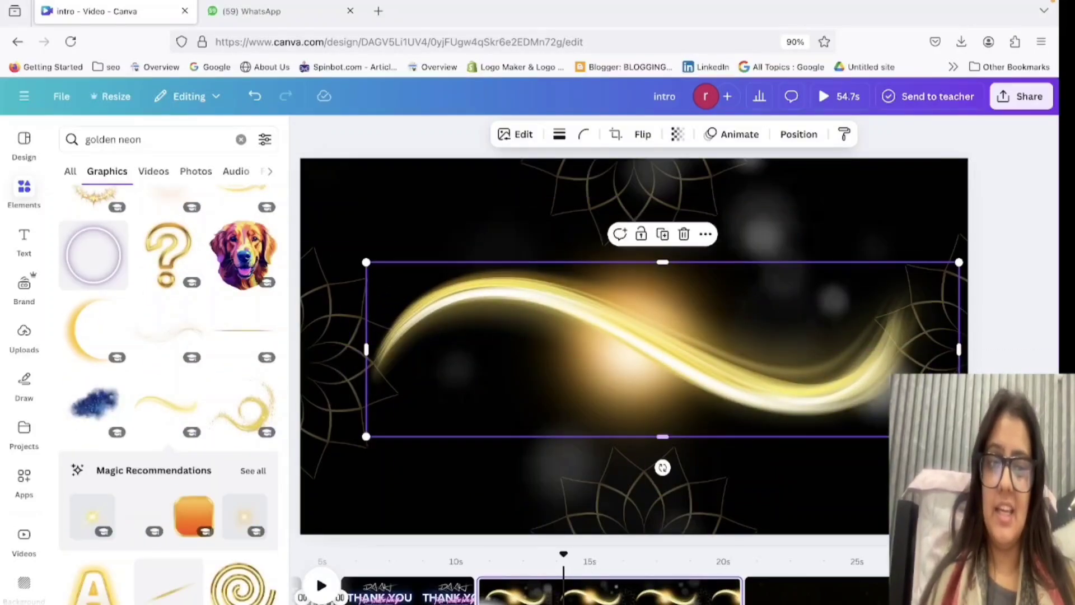
pyautogui.moveTo(959, 436); pyautogui.dragTo(585, 329)
pyautogui.moveTo(516, 304); pyautogui.dragTo(686, 368)
pyautogui.press('Delete')
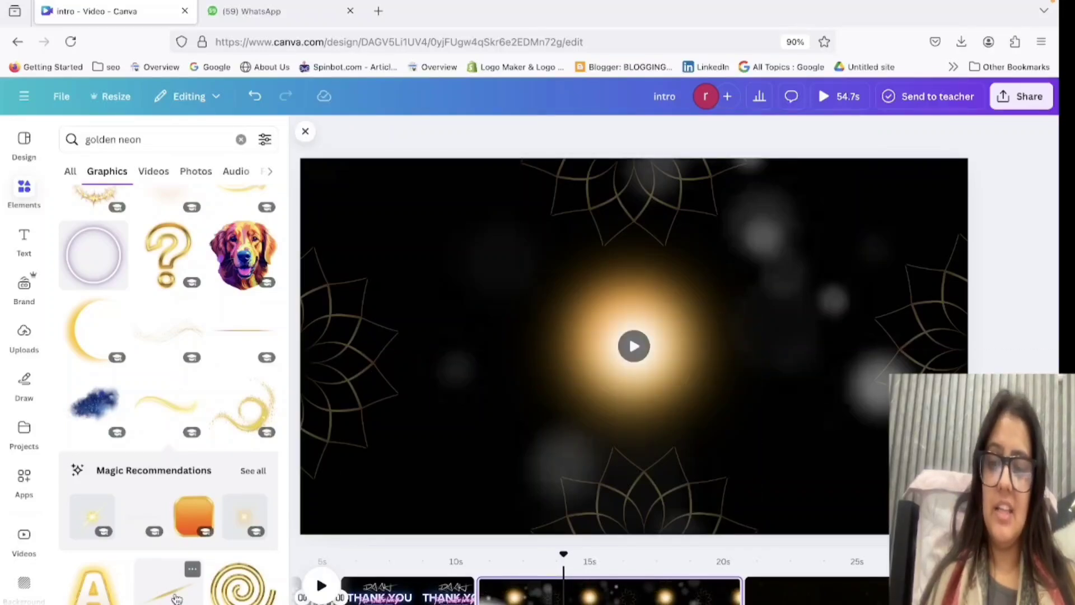
# Try the slanted golden streak graphic and move it off the page.
pyautogui.click(177, 598)
pyautogui.moveTo(617, 401)
pyautogui.mouseDown()
pyautogui.moveTo(633, 571)
pyautogui.moveTo(7, 403)
pyautogui.mouseUp()
# Try the thin orange light streak below and beside the golden glow, delete it, and move the glow back to the page centre.
pyautogui.scroll(-4, 145, 521)
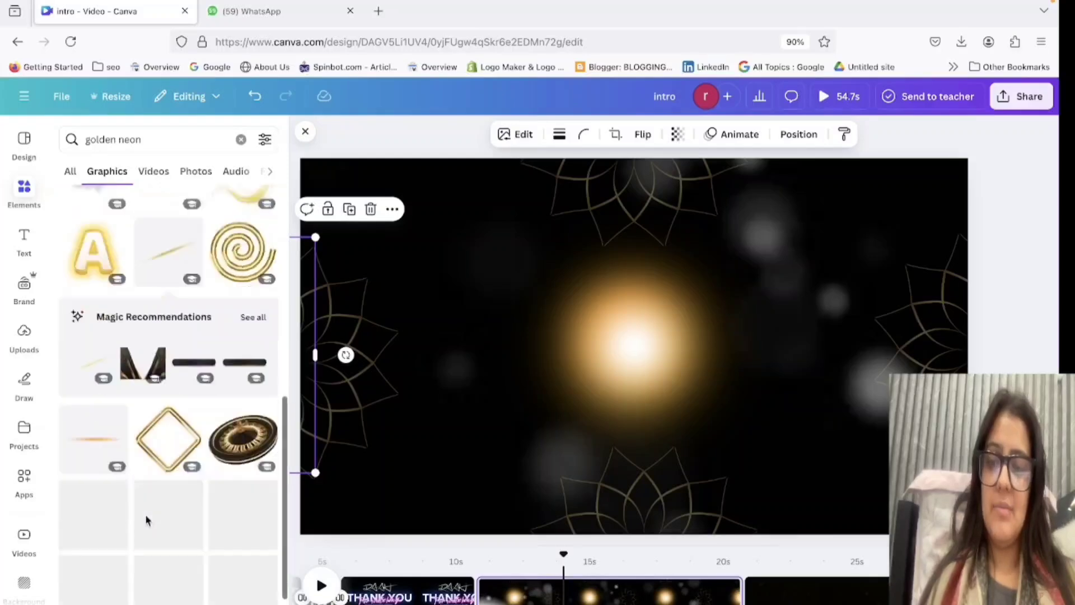
pyautogui.scroll(-3, 146, 520)
pyautogui.click(98, 277)
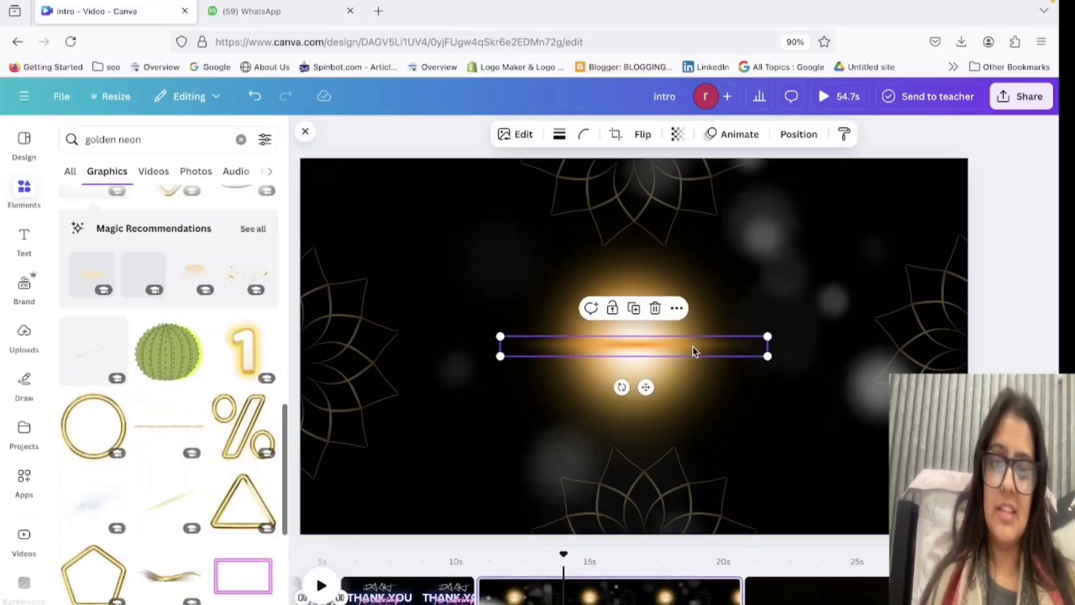
pyautogui.moveTo(695, 351); pyautogui.dragTo(678, 446)
pyautogui.click(809, 460)
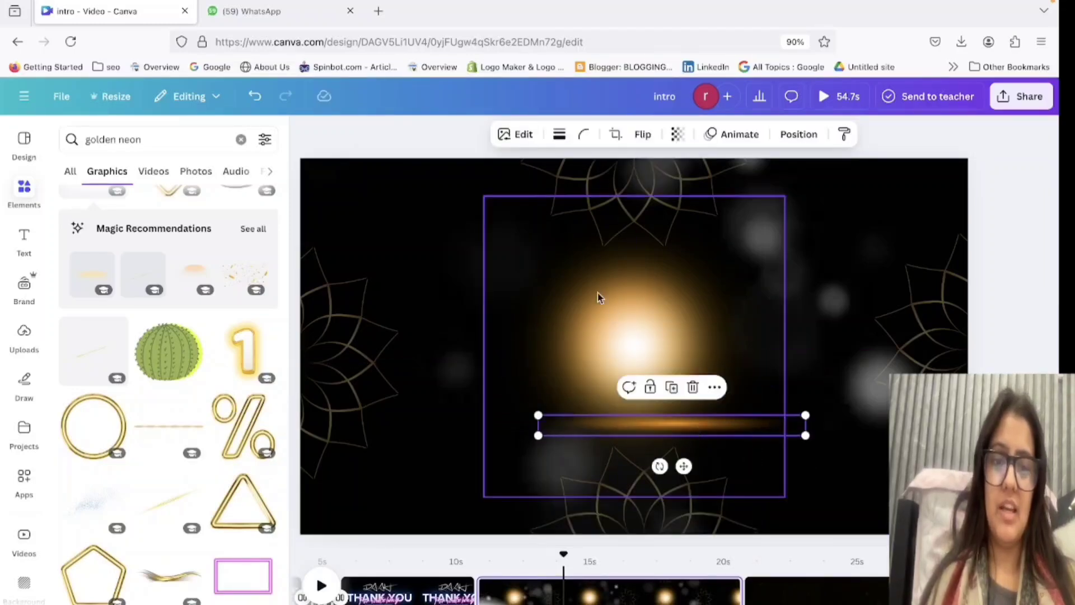
pyautogui.moveTo(597, 293); pyautogui.dragTo(395, 493)
pyautogui.click(708, 437)
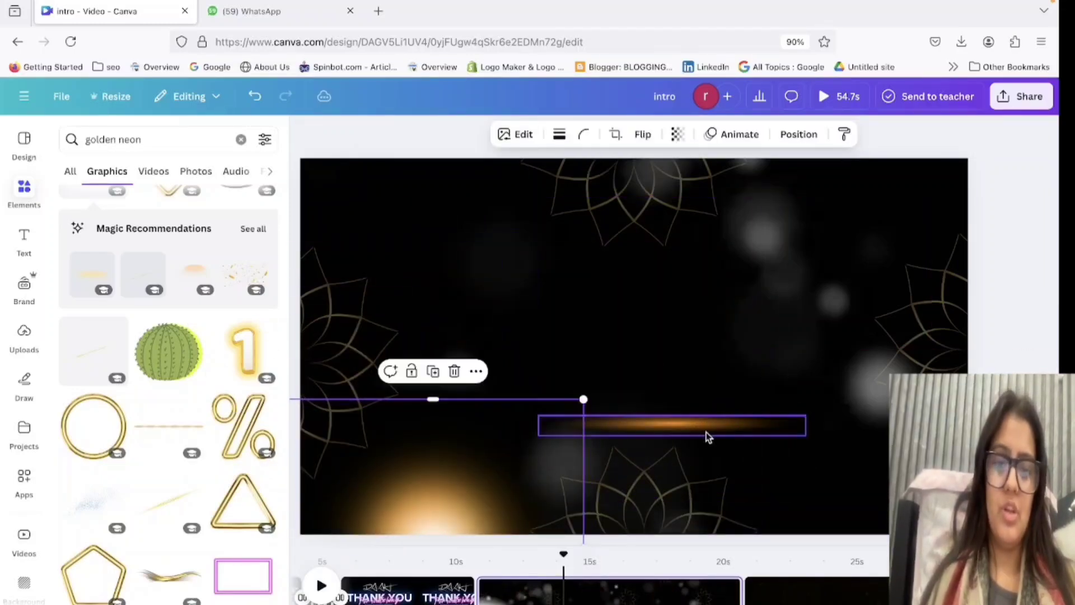
pyautogui.moveTo(708, 437); pyautogui.dragTo(665, 353)
pyautogui.moveTo(474, 500); pyautogui.dragTo(476, 344)
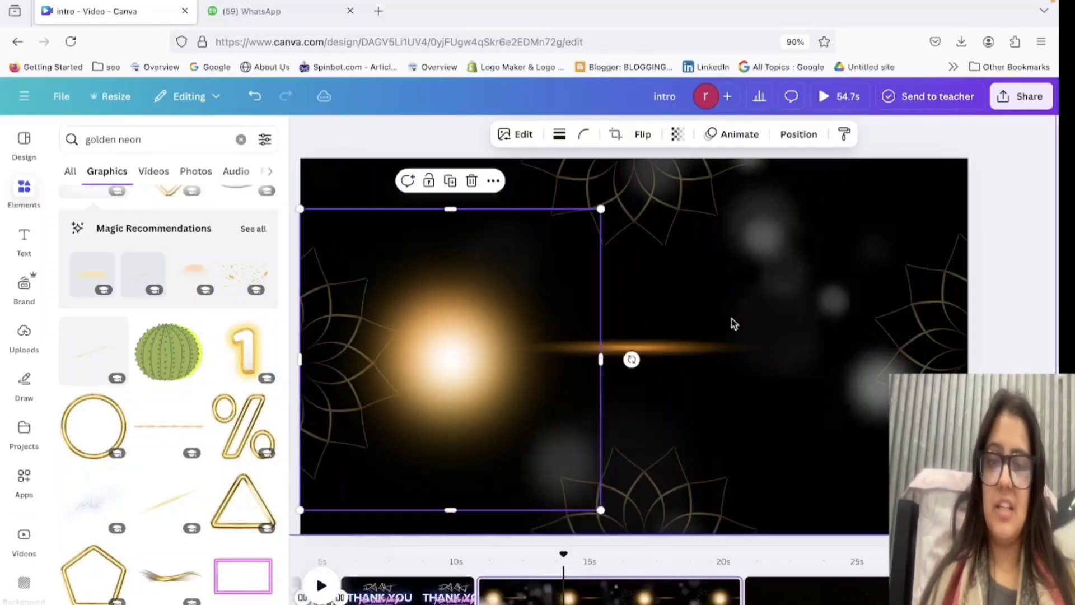
pyautogui.click(686, 352)
pyautogui.press('Delete')
pyautogui.moveTo(539, 363); pyautogui.dragTo(677, 356)
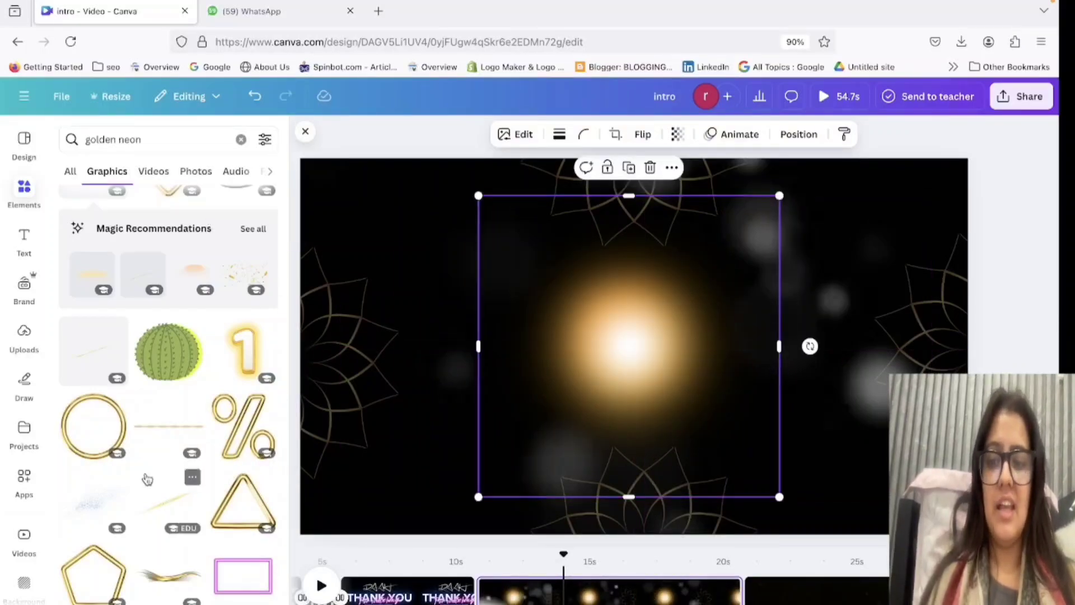
# View the "THANK YOU" page for comparison and return to the bokeh page.
pyautogui.scroll(-5, 147, 478)
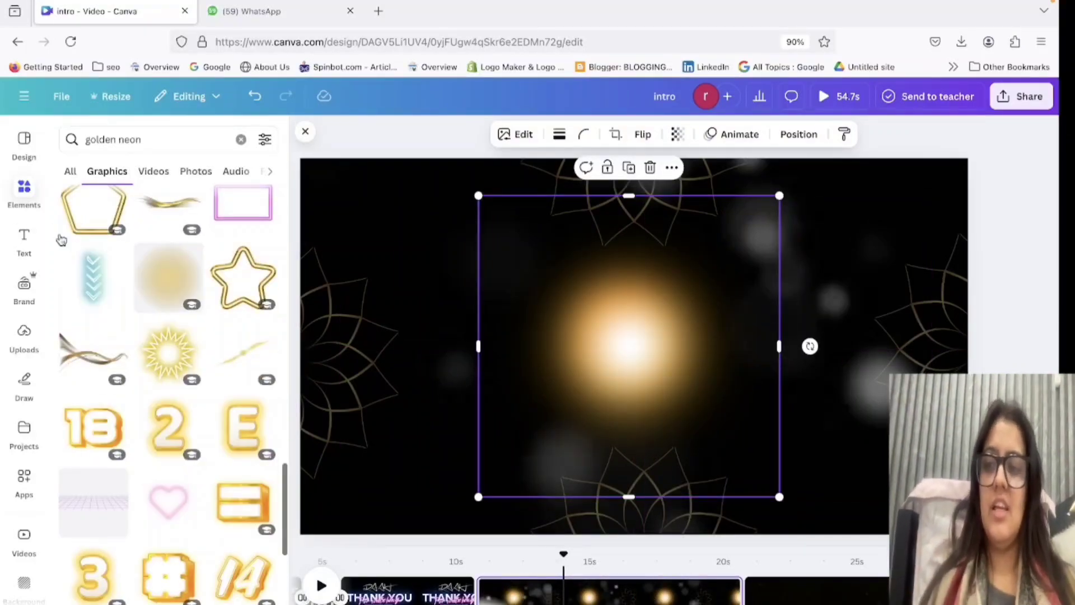
pyautogui.click(410, 588)
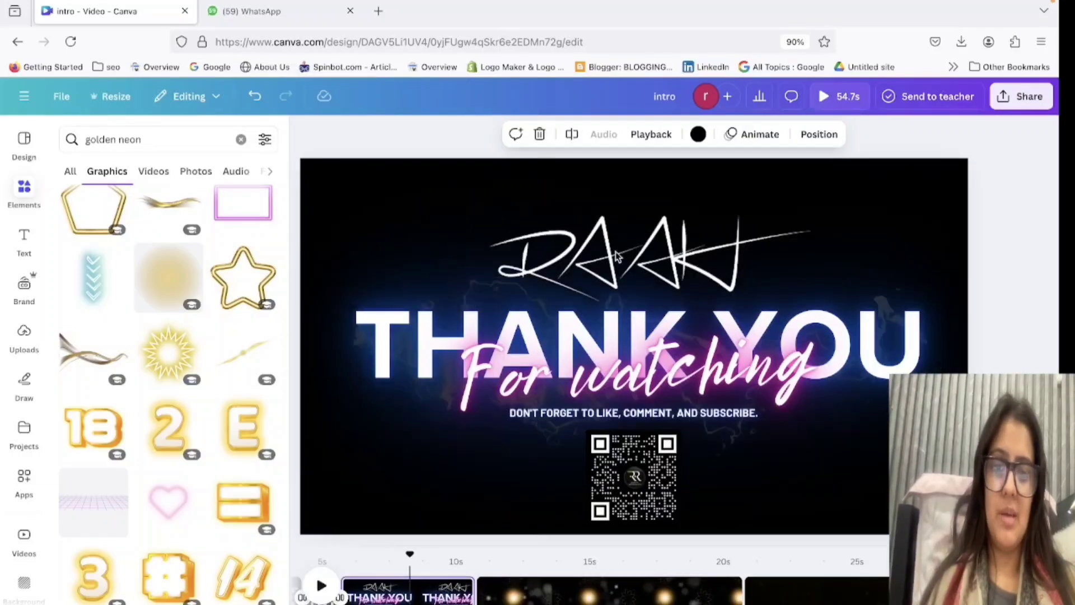
pyautogui.click(605, 593)
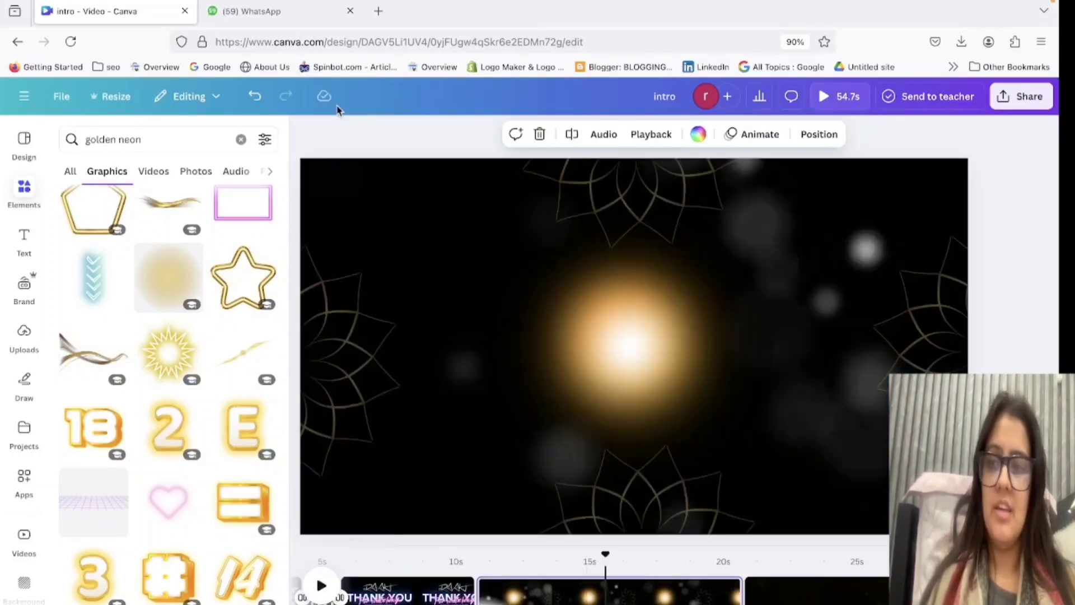
# Search the graphics for "jewelry logo".
pyautogui.click(151, 141)
pyautogui.tripleClick(152, 142)
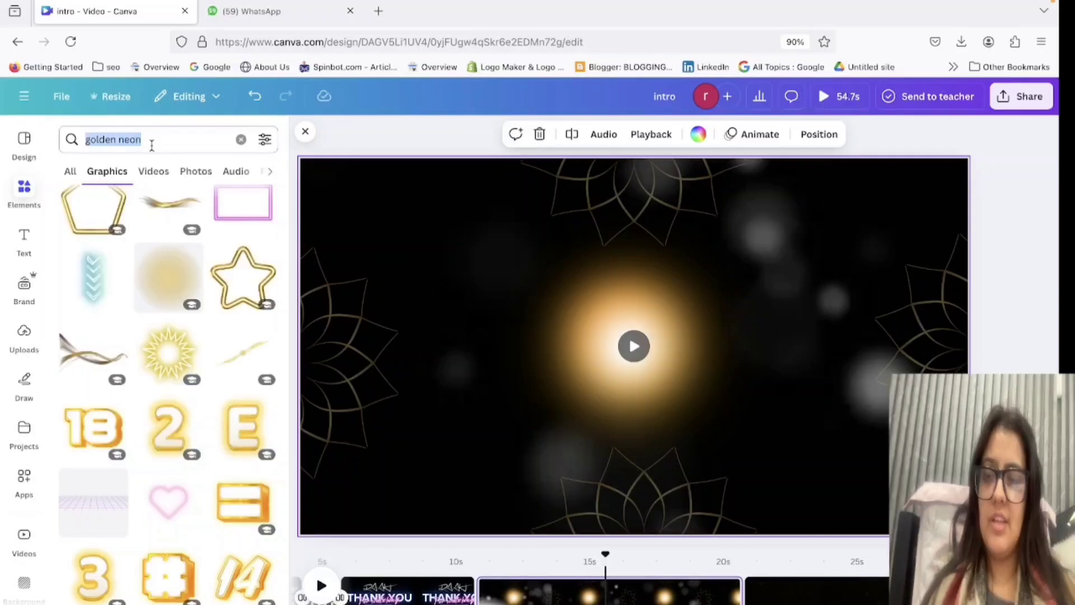
pyautogui.write('jewe')
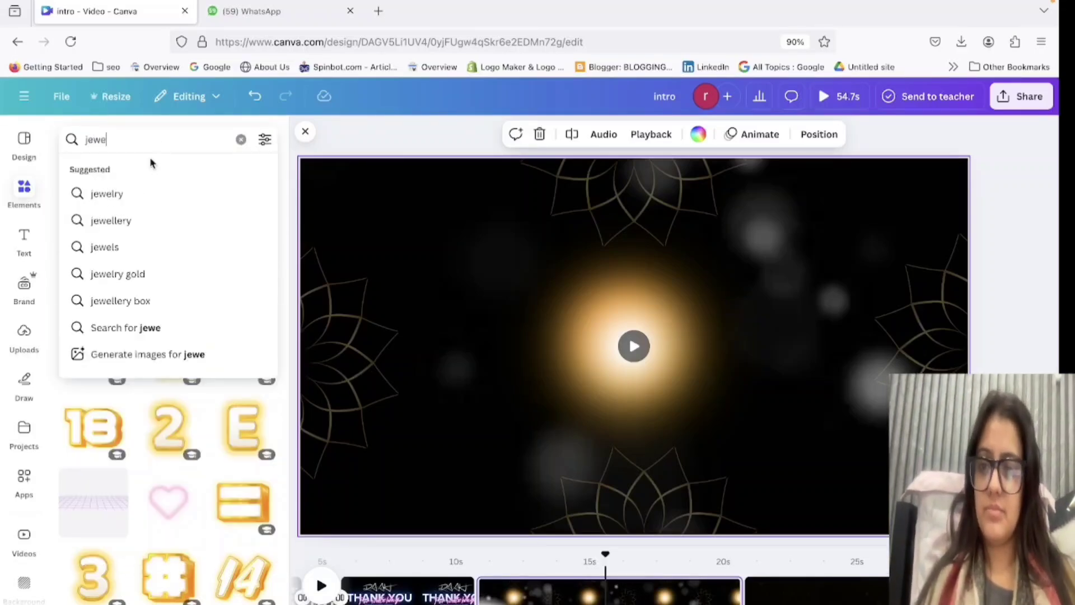
pyautogui.click(187, 196)
pyautogui.click(163, 143)
pyautogui.write('log')
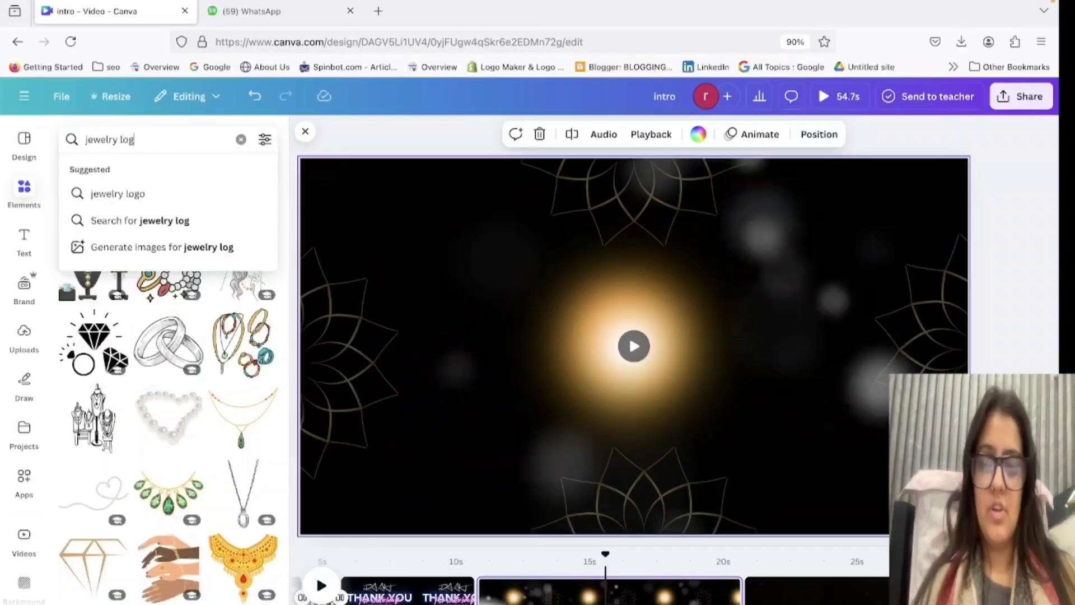
pyautogui.write('o')
pyautogui.press('Return')
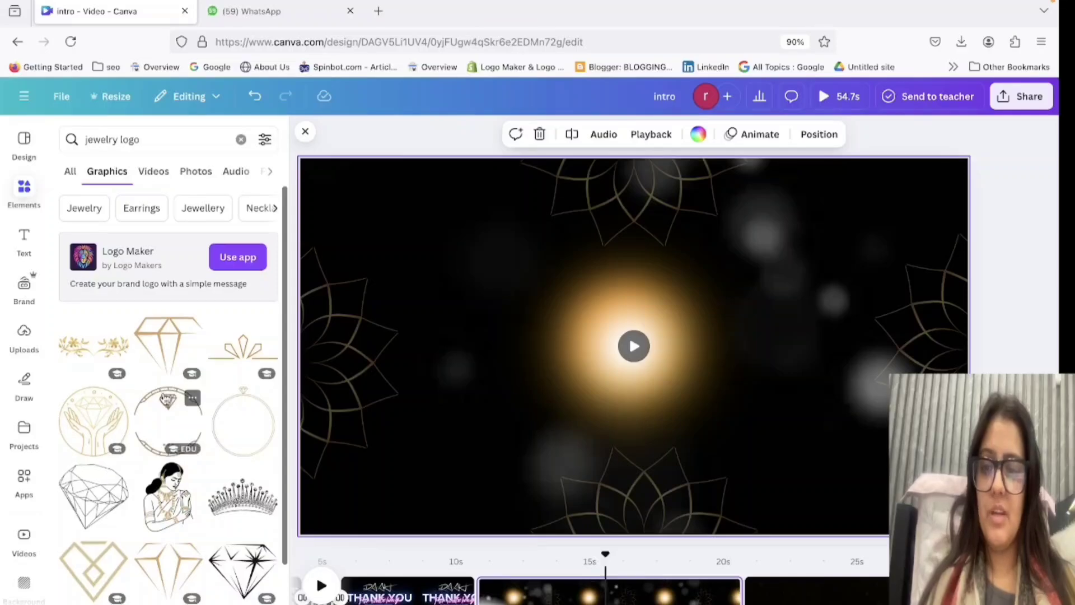
# Add the gold line-art crown with a small star above it, shrink it and centre it over the golden glow.
pyautogui.scroll(-2, 166, 399)
pyautogui.scroll(-6, 144, 433)
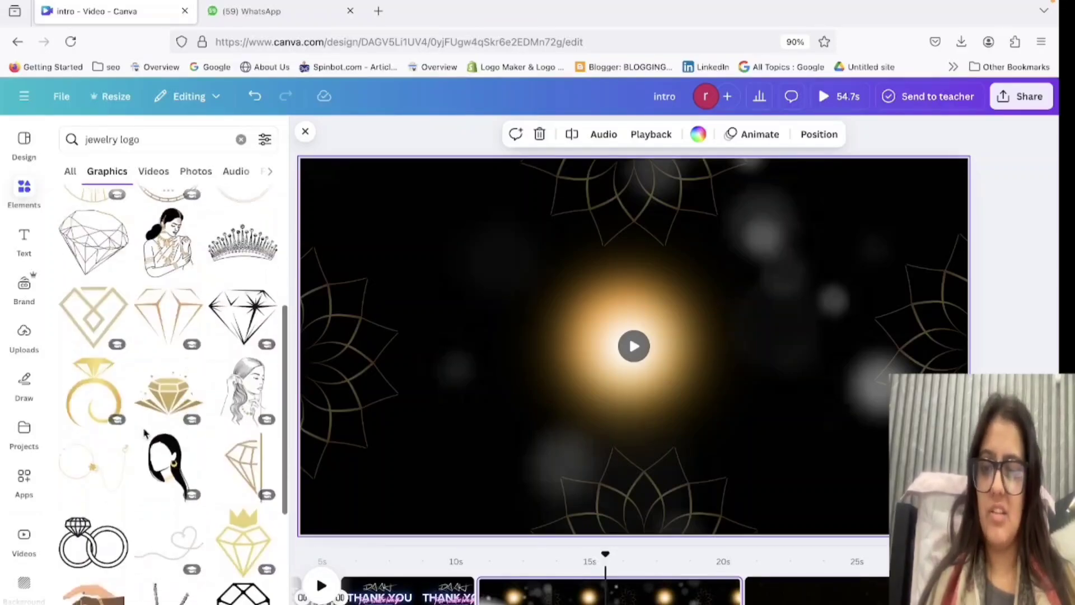
pyautogui.scroll(-5, 145, 434)
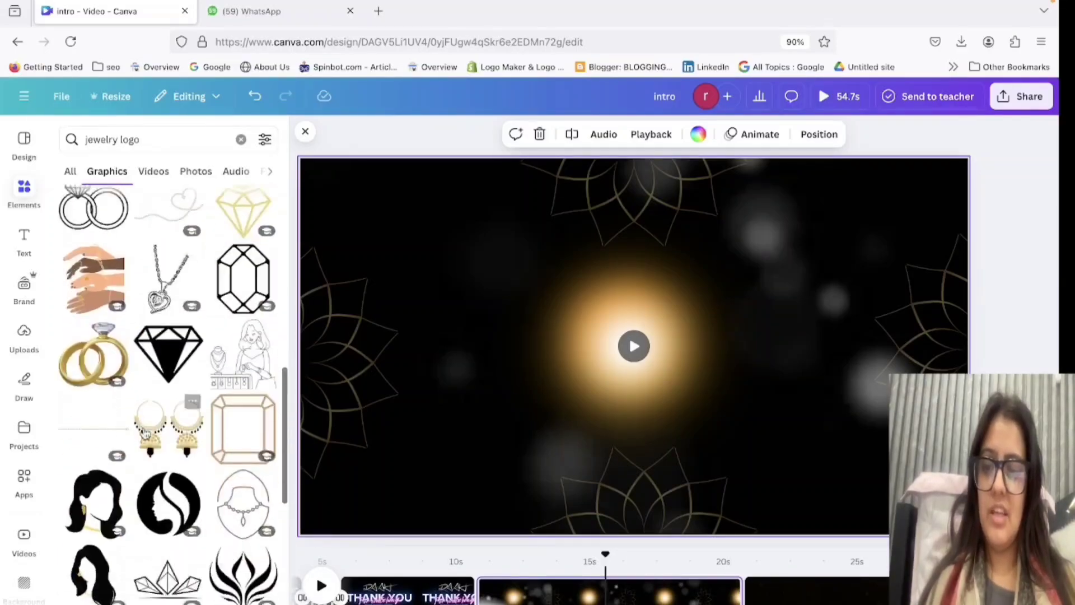
pyautogui.scroll(-6, 147, 438)
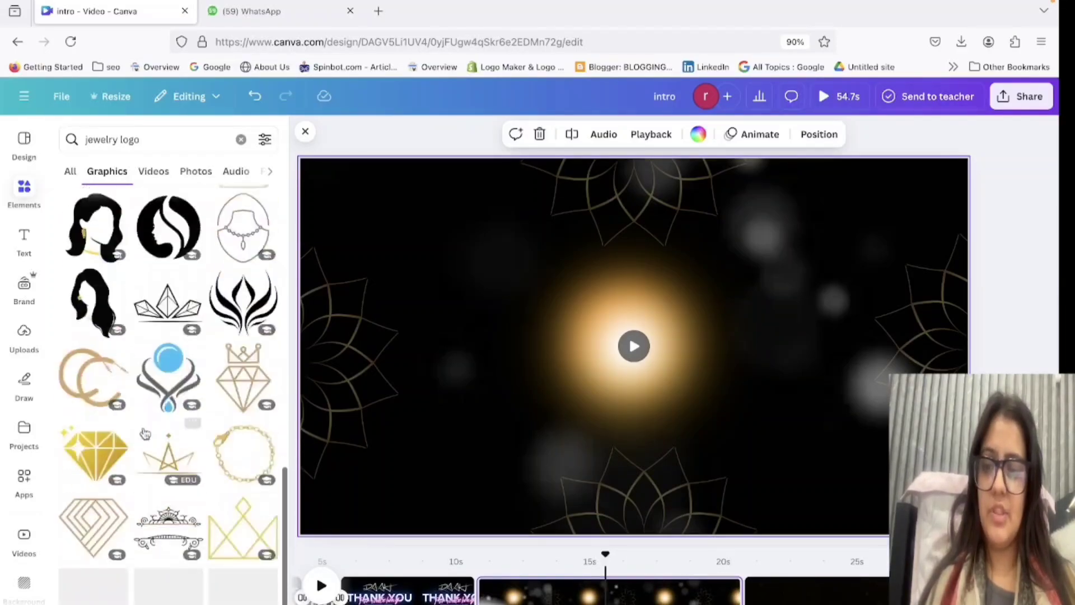
pyautogui.click(160, 473)
pyautogui.moveTo(762, 421); pyautogui.dragTo(702, 386)
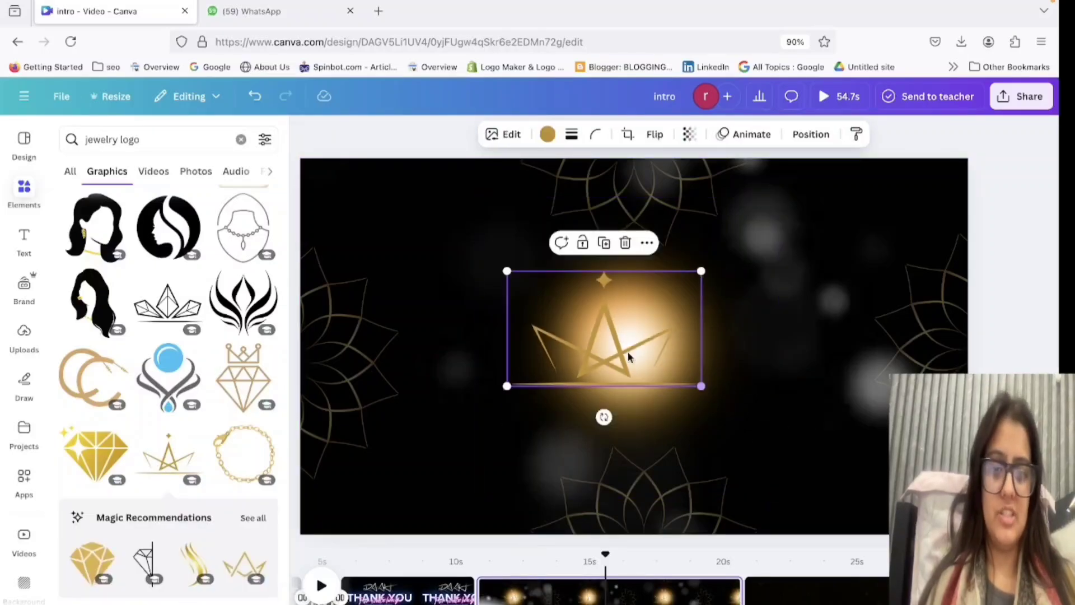
pyautogui.moveTo(628, 356); pyautogui.dragTo(656, 361)
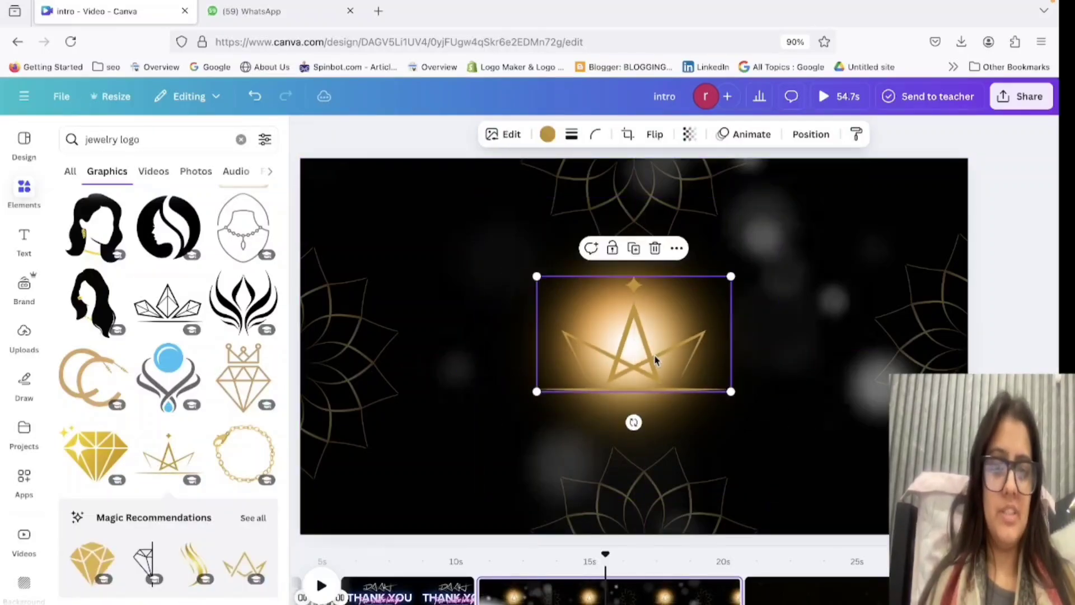
# Recolour the crown logo with a pale peach from the glow's photo colours and shrink it to fit inside the glow.
pyautogui.click(547, 134)
pyautogui.click(226, 254)
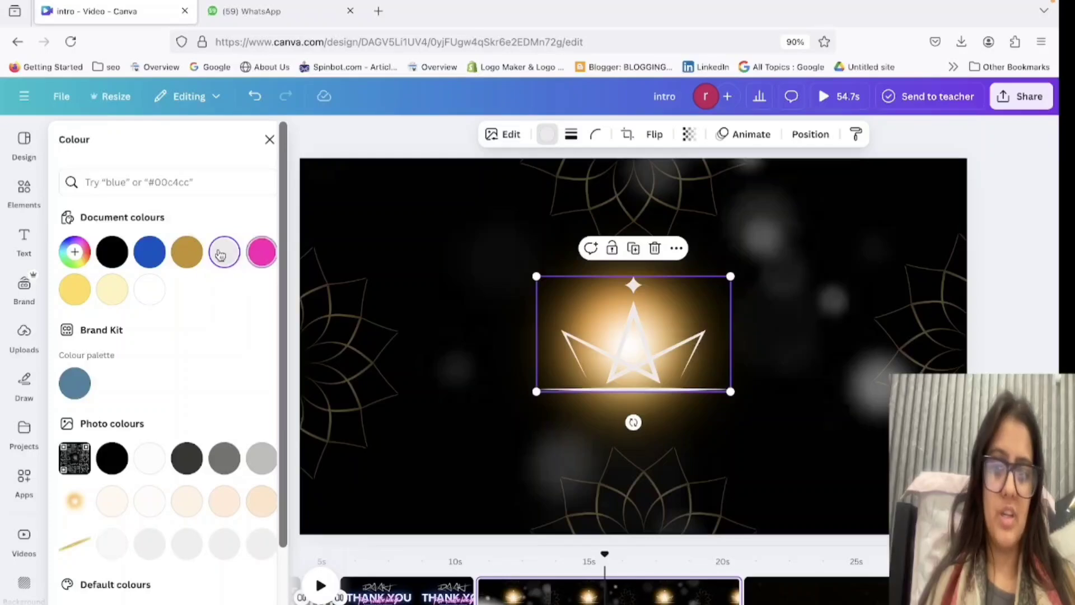
pyautogui.click(106, 253)
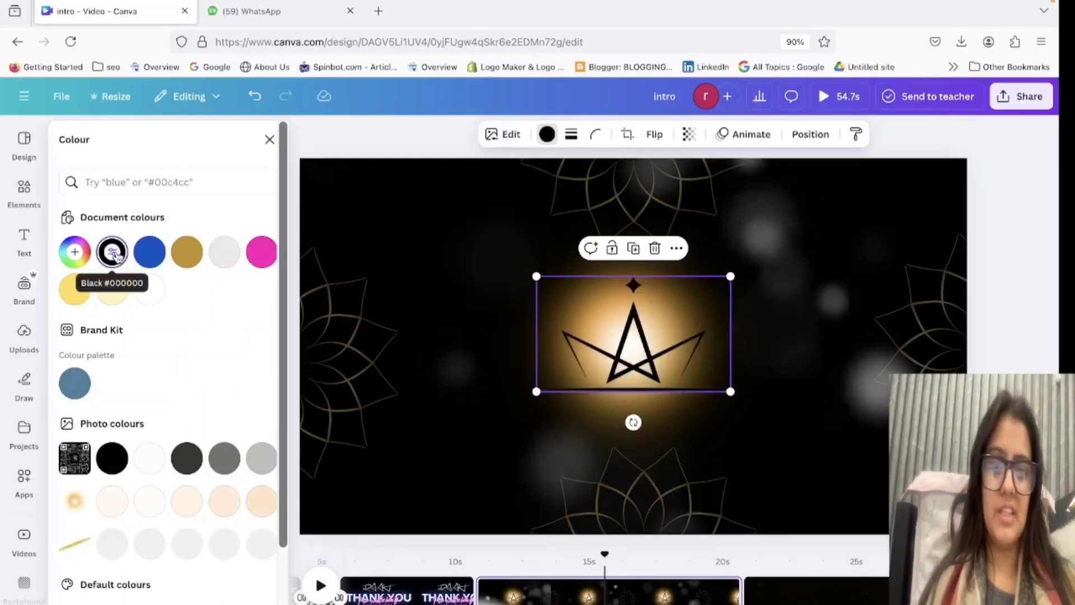
pyautogui.click(160, 292)
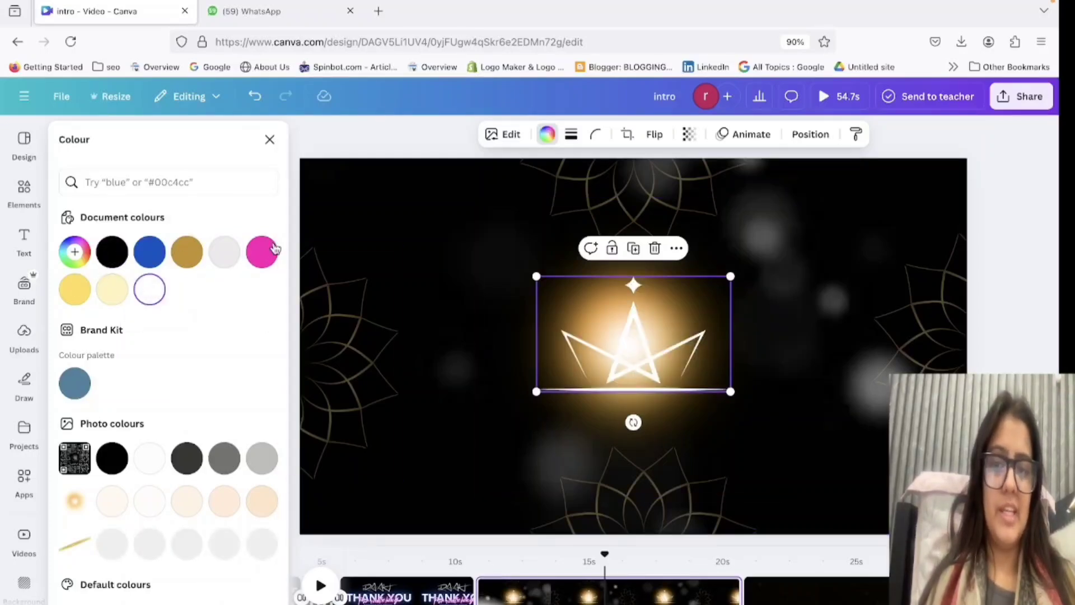
pyautogui.click(262, 252)
pyautogui.click(224, 501)
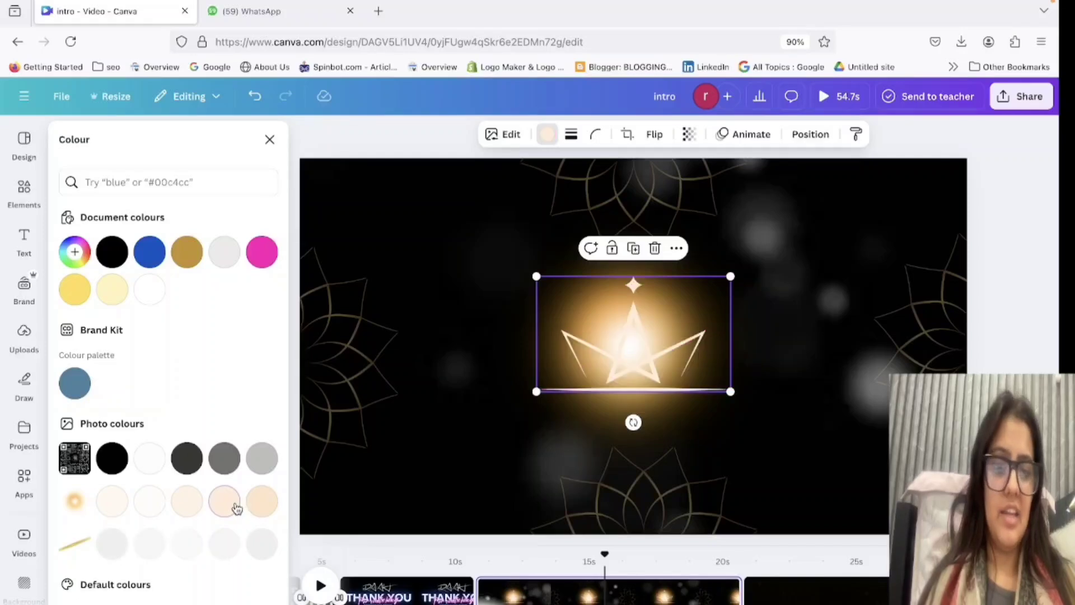
pyautogui.moveTo(731, 391); pyautogui.dragTo(645, 355)
pyautogui.click(799, 448)
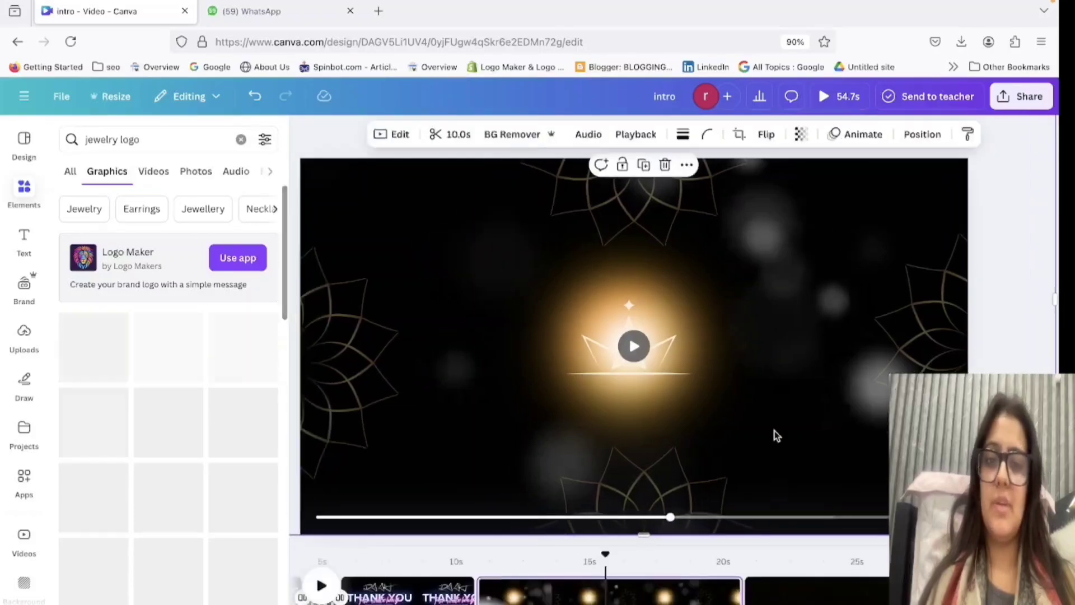
# Set the transparency of the golden glow behind the crown logo to 48.
pyautogui.click(584, 277)
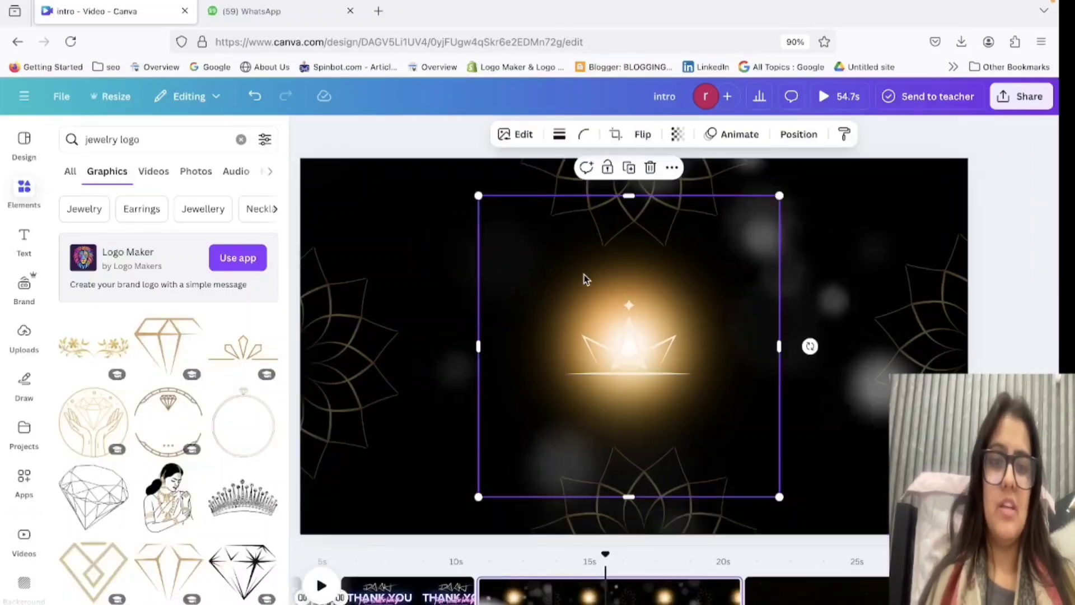
pyautogui.click(678, 135)
pyautogui.click(660, 191)
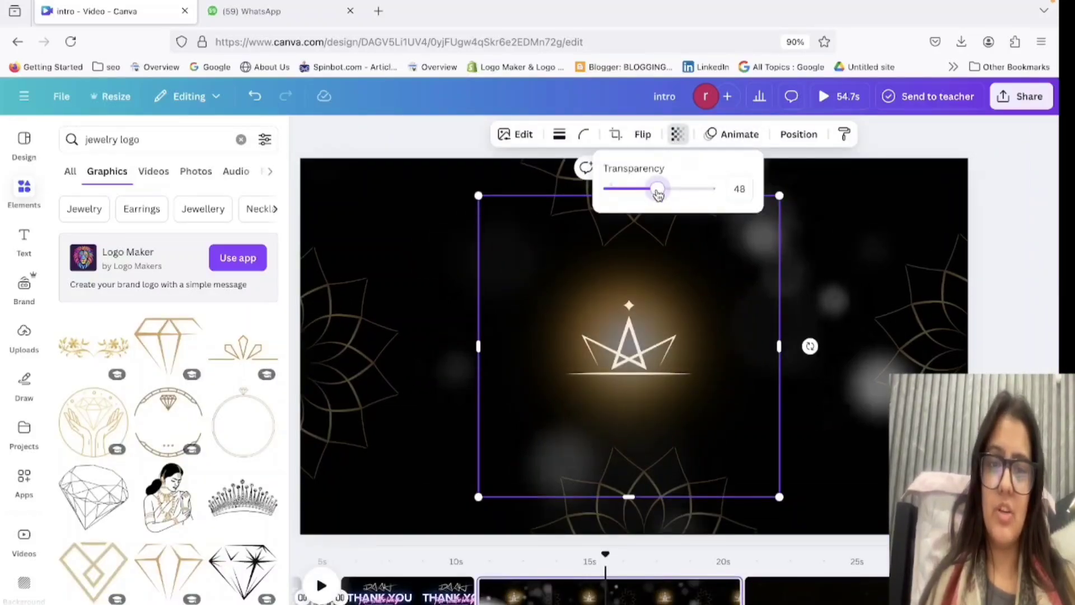
# Try the Rotate add-on effect on the golden glow.
pyautogui.click(738, 135)
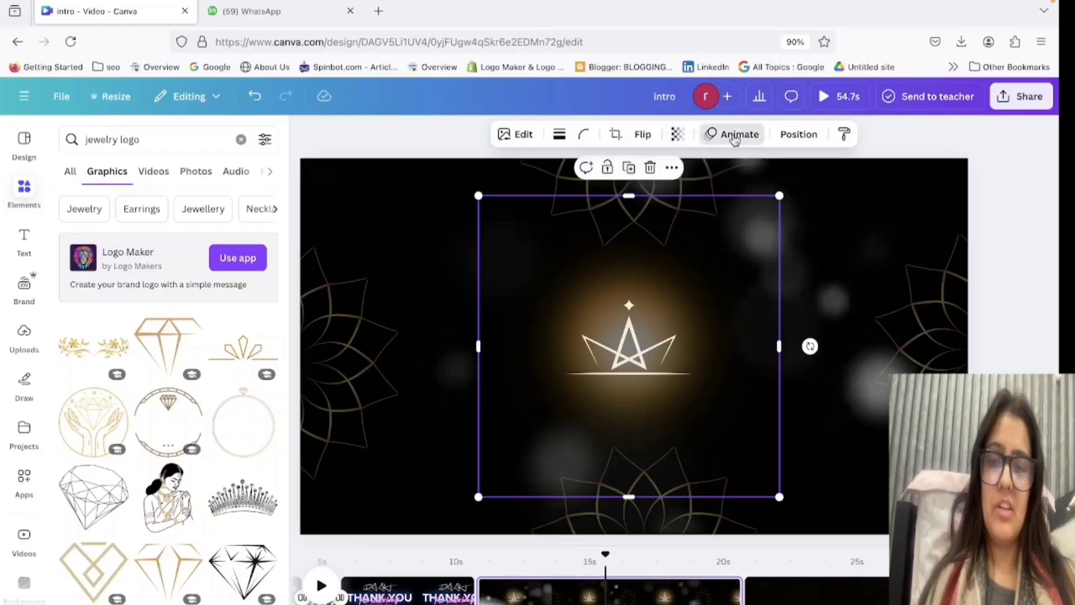
pyautogui.scroll(-10, 167, 504)
pyautogui.click(96, 507)
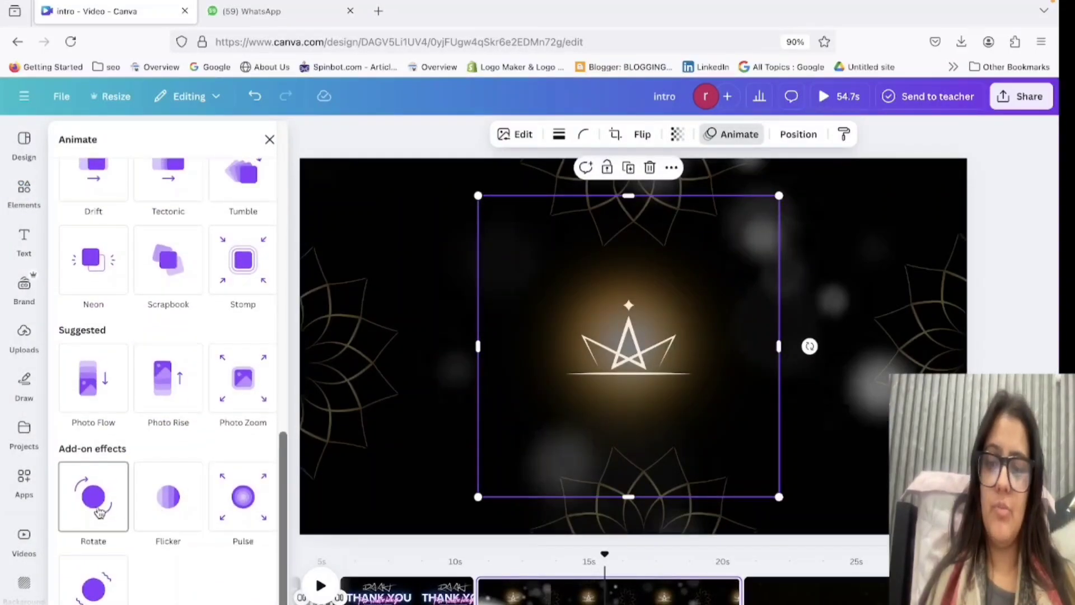
pyautogui.click(96, 507)
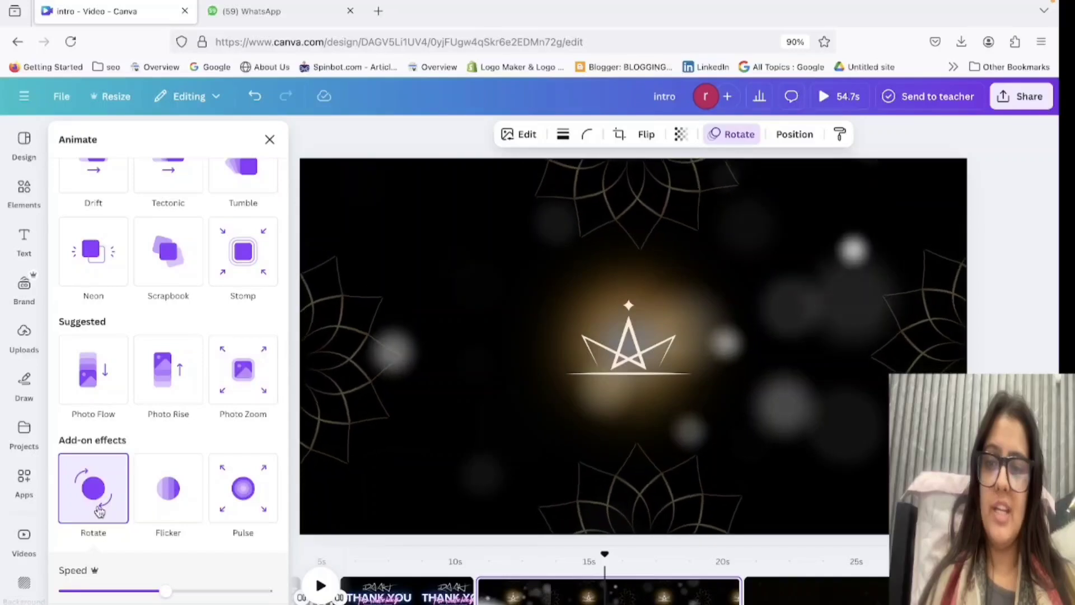
# Try the Brush entrance animation on the golden glow in the Curve, Wild, Dip and Swirl styles.
pyautogui.scroll(2, 101, 506)
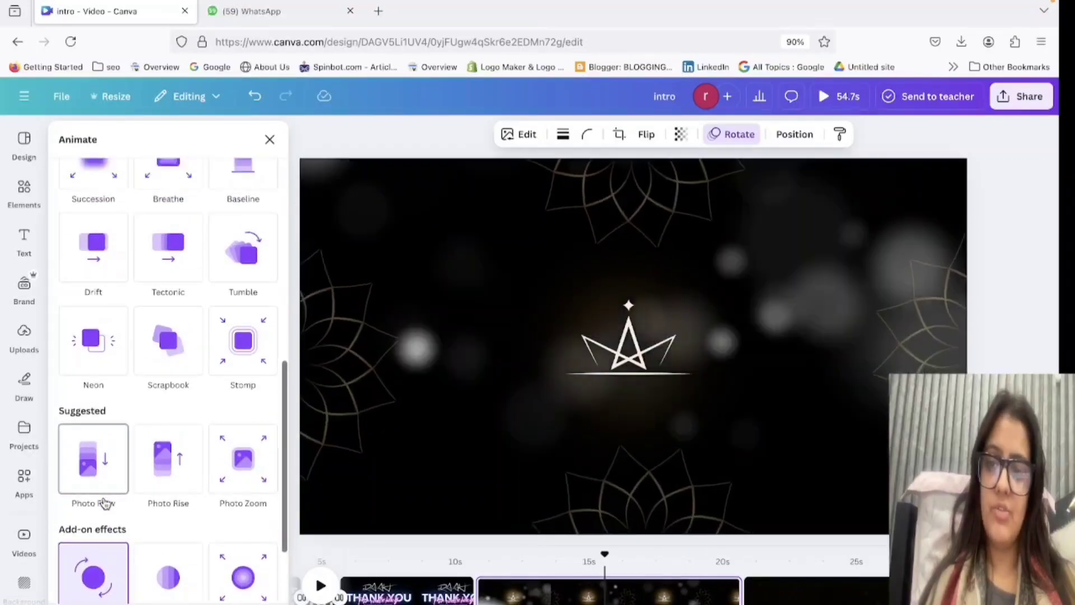
pyautogui.scroll(10, 243, 272)
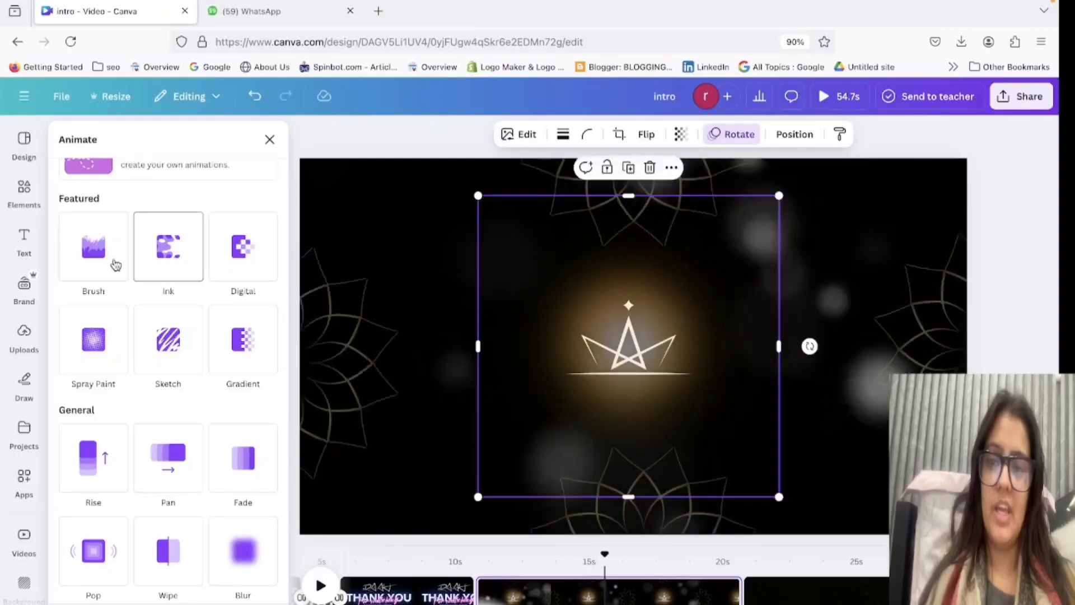
pyautogui.click(112, 264)
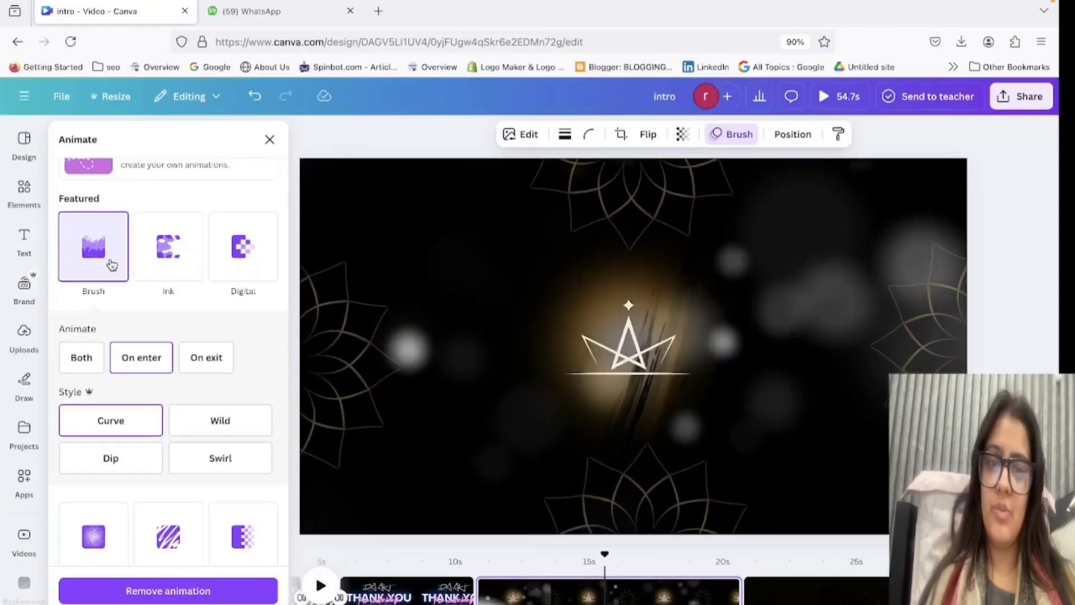
pyautogui.click(212, 427)
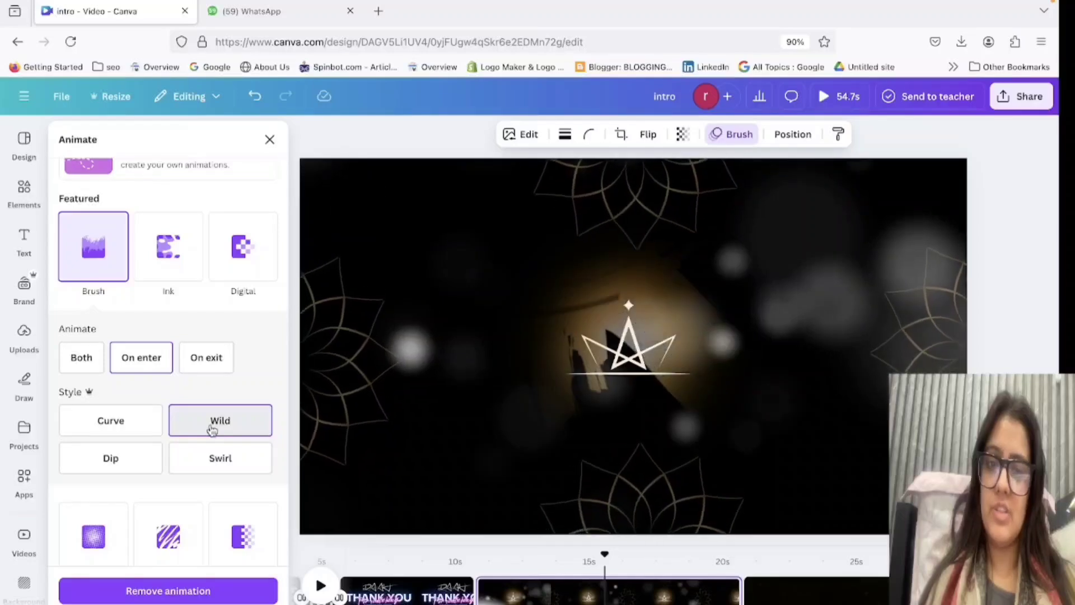
pyautogui.click(122, 469)
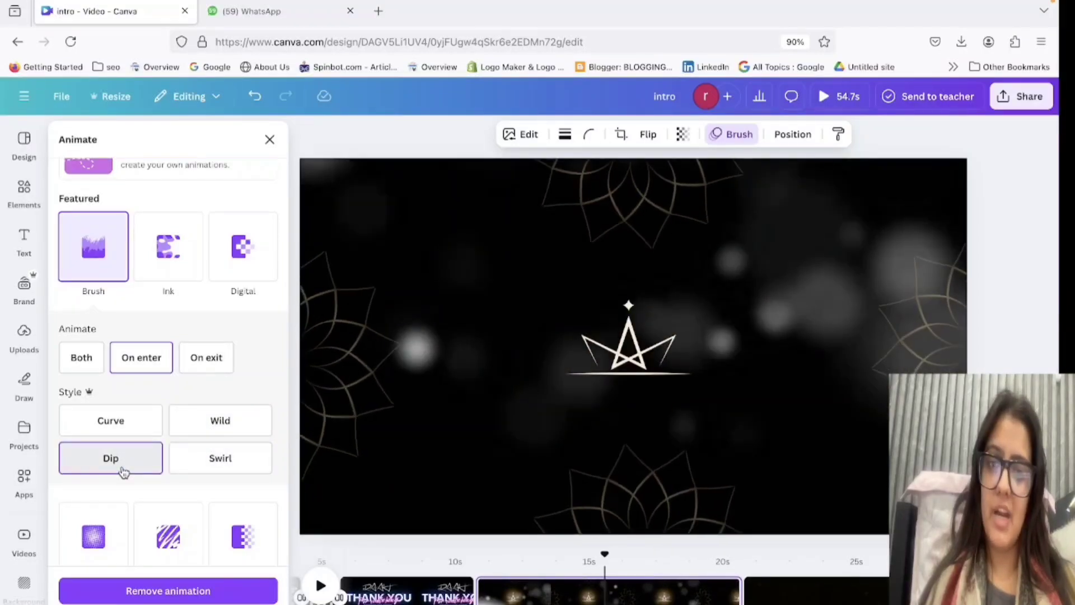
pyautogui.click(227, 475)
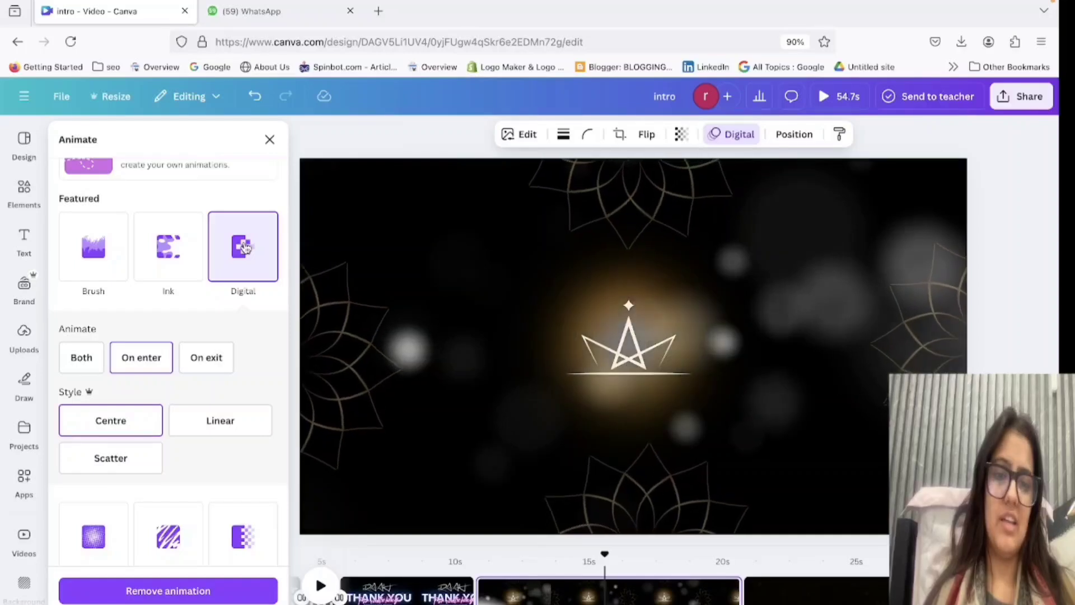
# Preview the Ink and Spray Paint animations on the golden glow, ending with Brush on enter in the Curve style.
pyautogui.click(175, 263)
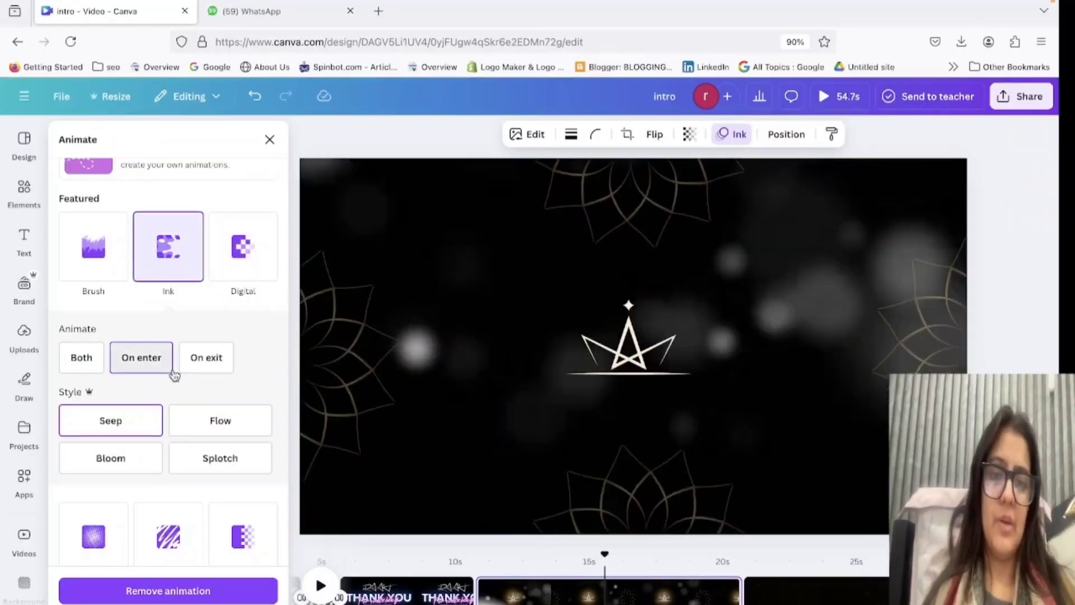
pyautogui.scroll(-5, 174, 373)
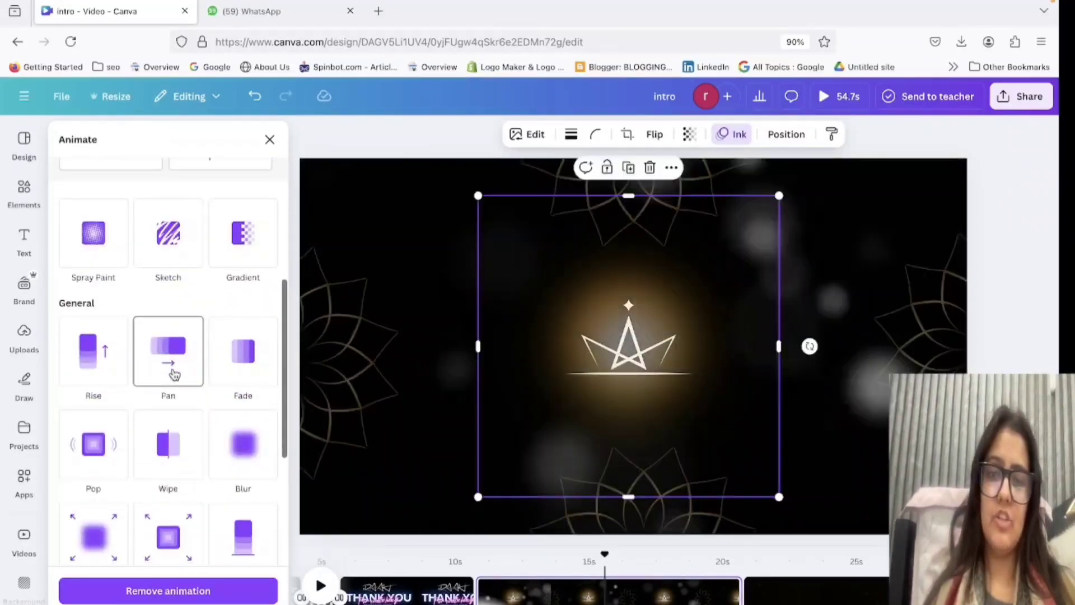
pyautogui.scroll(3, 163, 269)
pyautogui.click(106, 335)
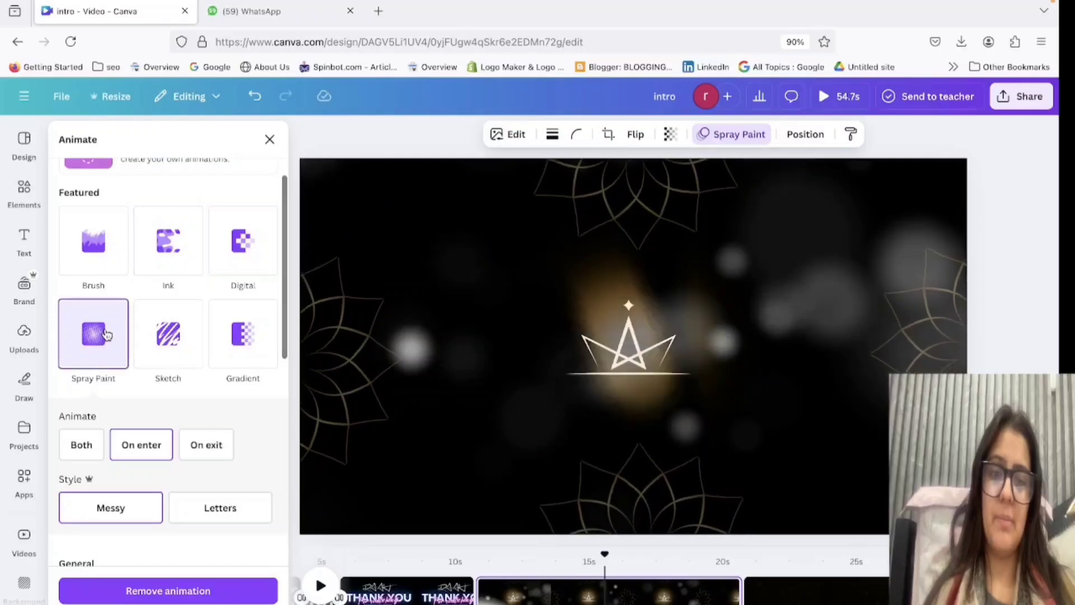
pyautogui.scroll(3, 107, 335)
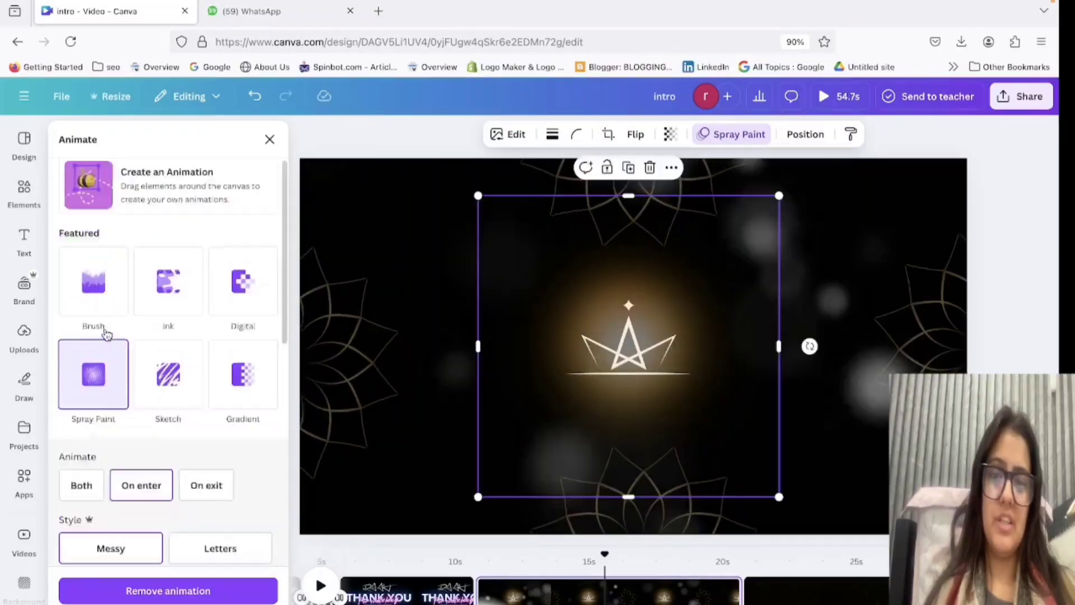
pyautogui.click(105, 396)
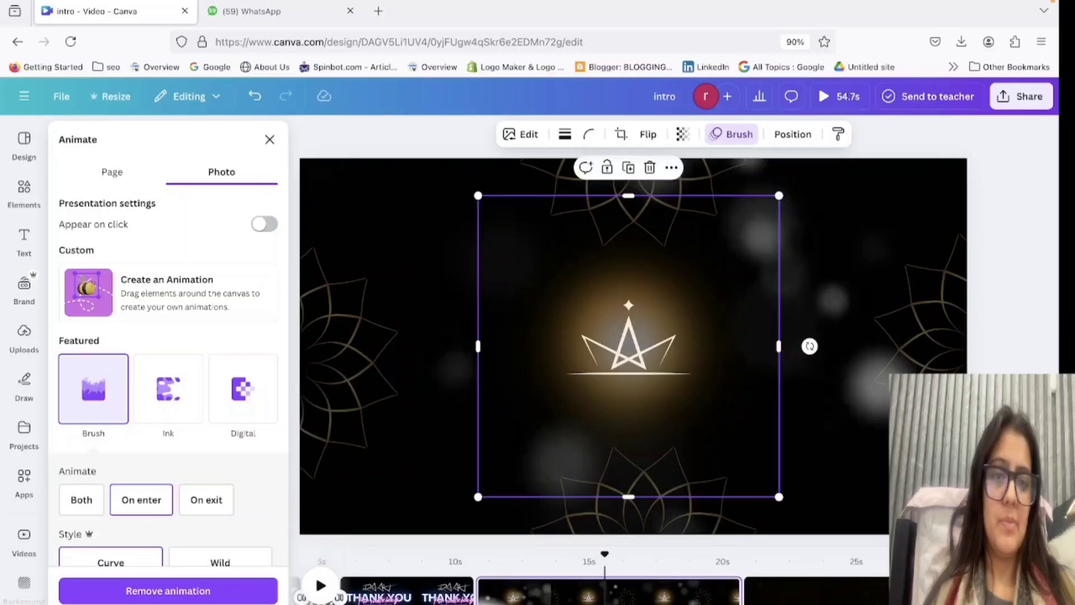
# Remove the crown logo from the golden glow and search the graphics for "mj".
pyautogui.hotkey('ctrl', 'z')
pyautogui.hotkey('ctrl', 'z')
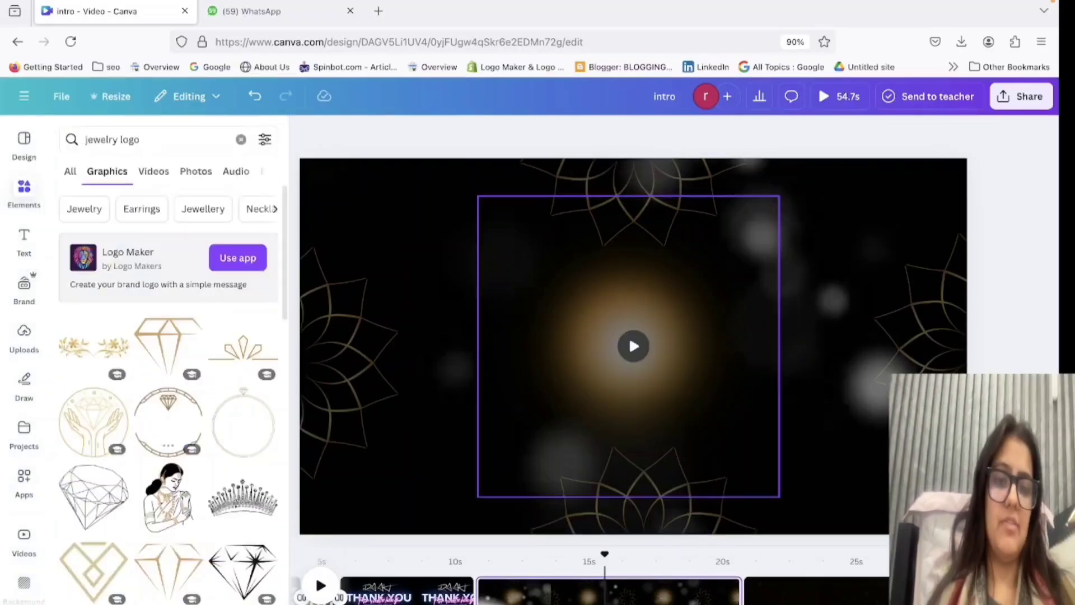
pyautogui.tripleClick(133, 141)
pyautogui.press('BackSpace')
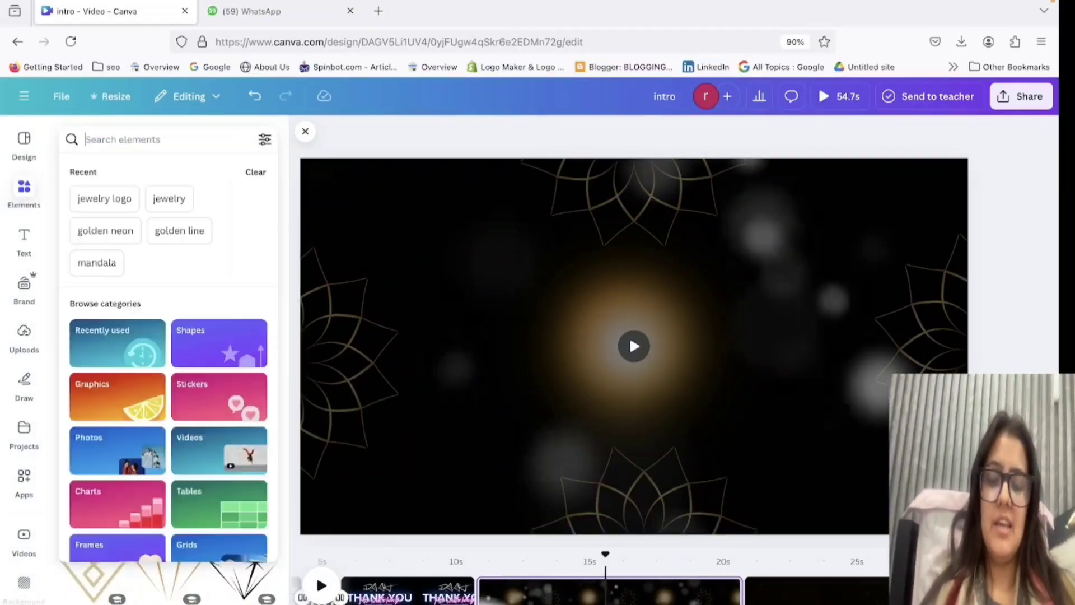
pyautogui.write('mj')
pyautogui.press('Return')
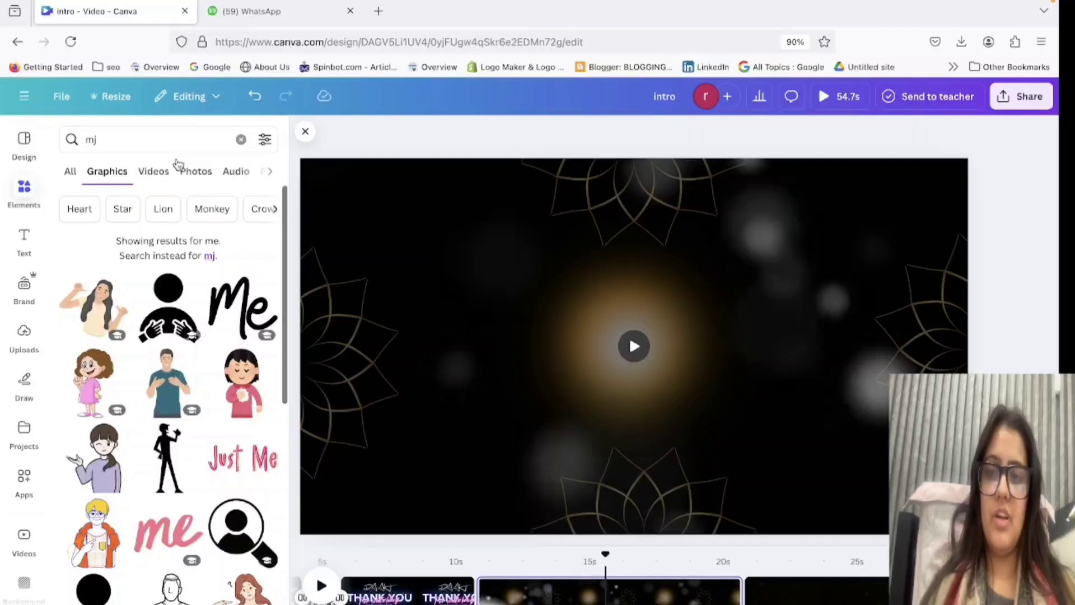
# Search the graphics for "jm" and look through the monogram designs.
pyautogui.click(108, 140)
pyautogui.press('BackSpace')
pyautogui.press('BackSpace')
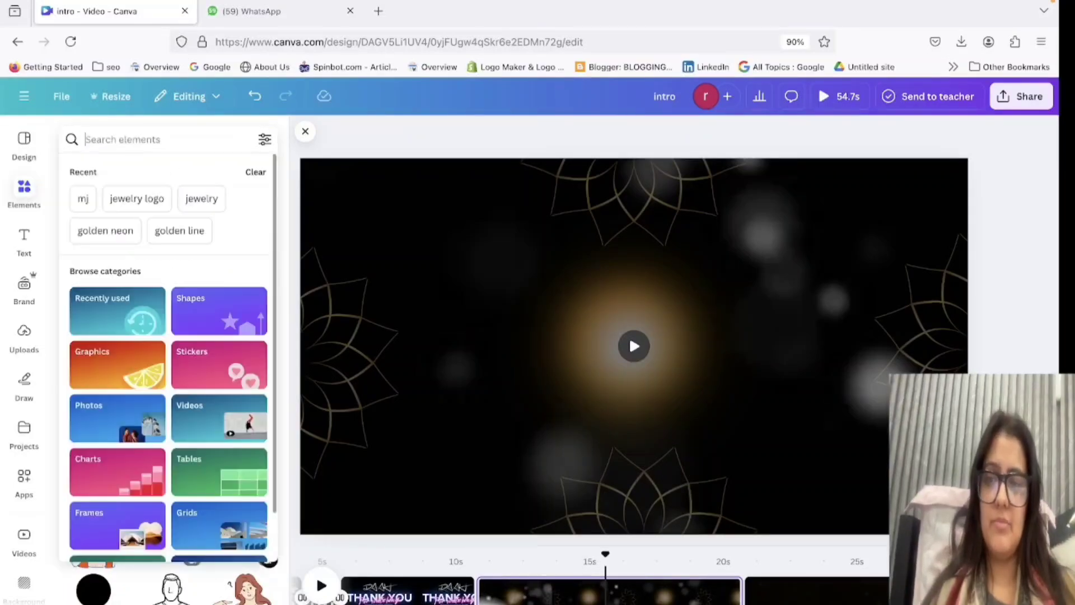
pyautogui.write('jm')
pyautogui.press('Return')
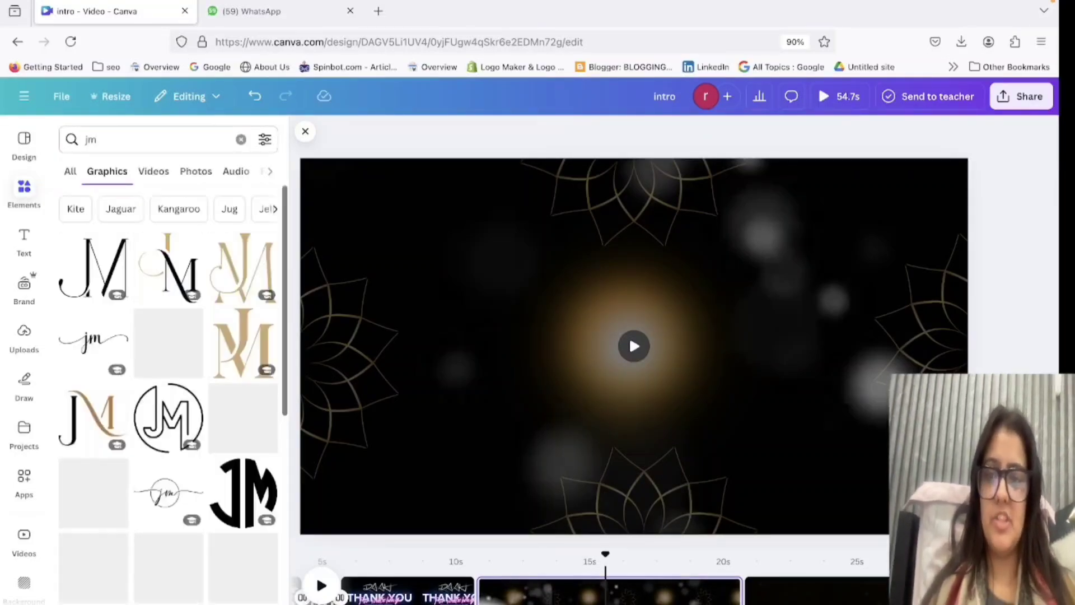
pyautogui.scroll(-1, 250, 456)
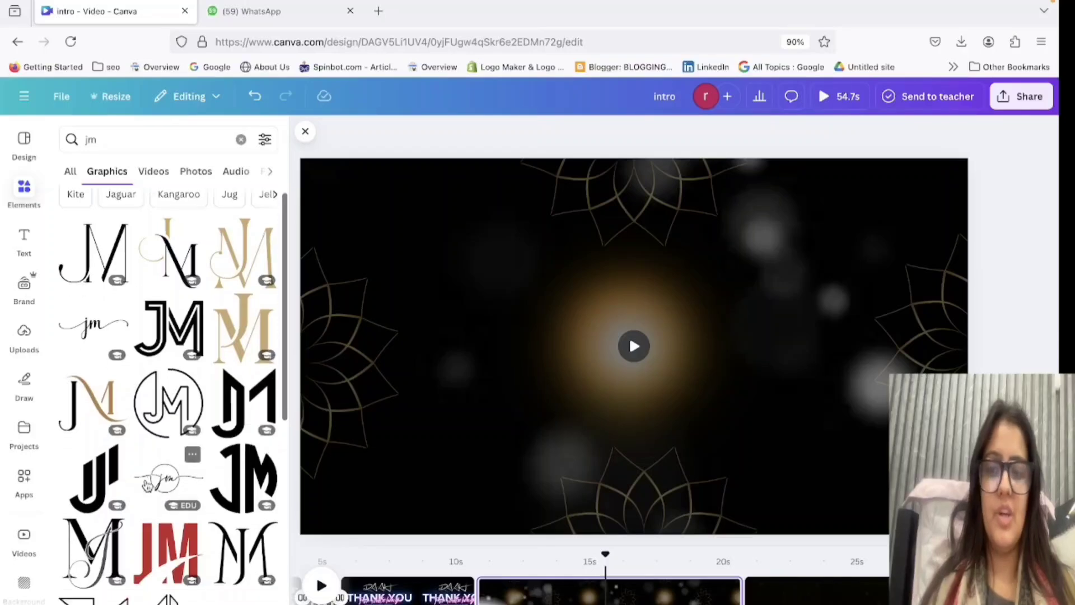
# Try the black-and-gold JM monogram and the bold black serif JM monogram on the page, deleting each.
pyautogui.click(89, 368)
pyautogui.moveTo(655, 385); pyautogui.dragTo(65, 353)
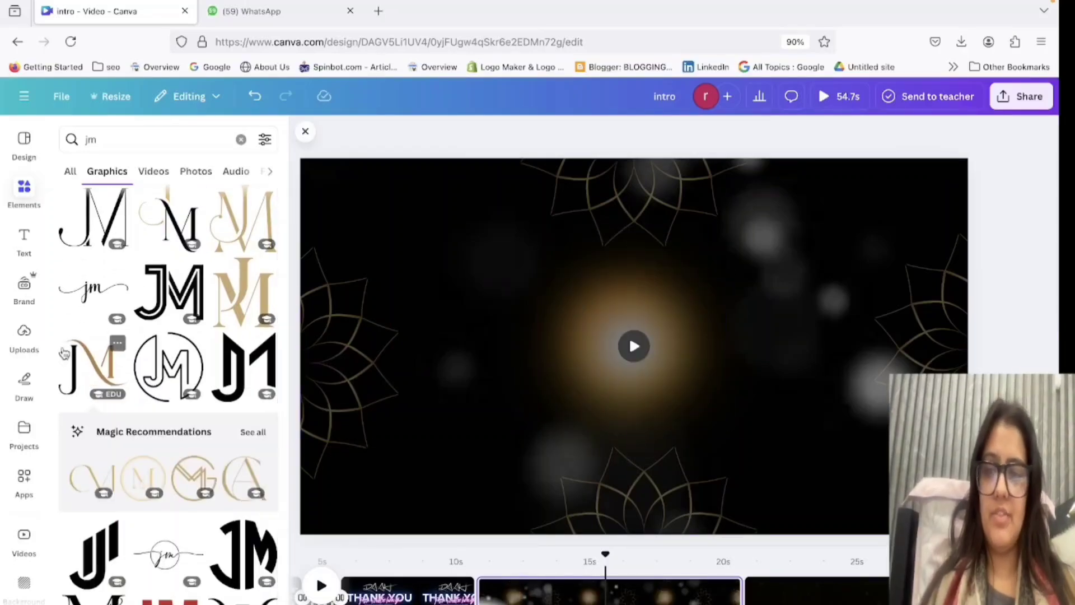
pyautogui.scroll(-6, 170, 273)
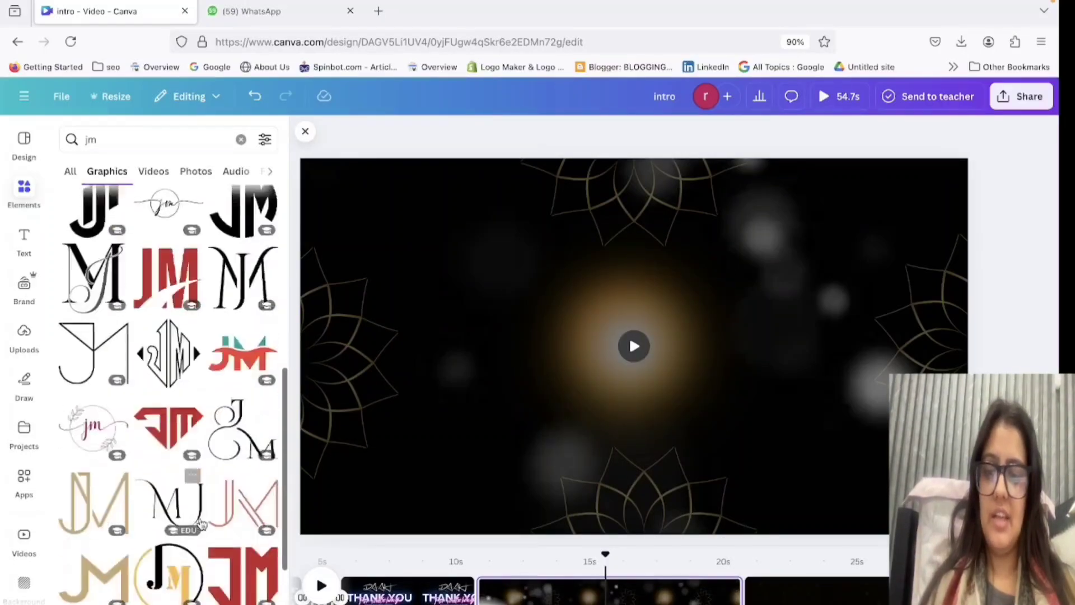
pyautogui.scroll(-6, 95, 514)
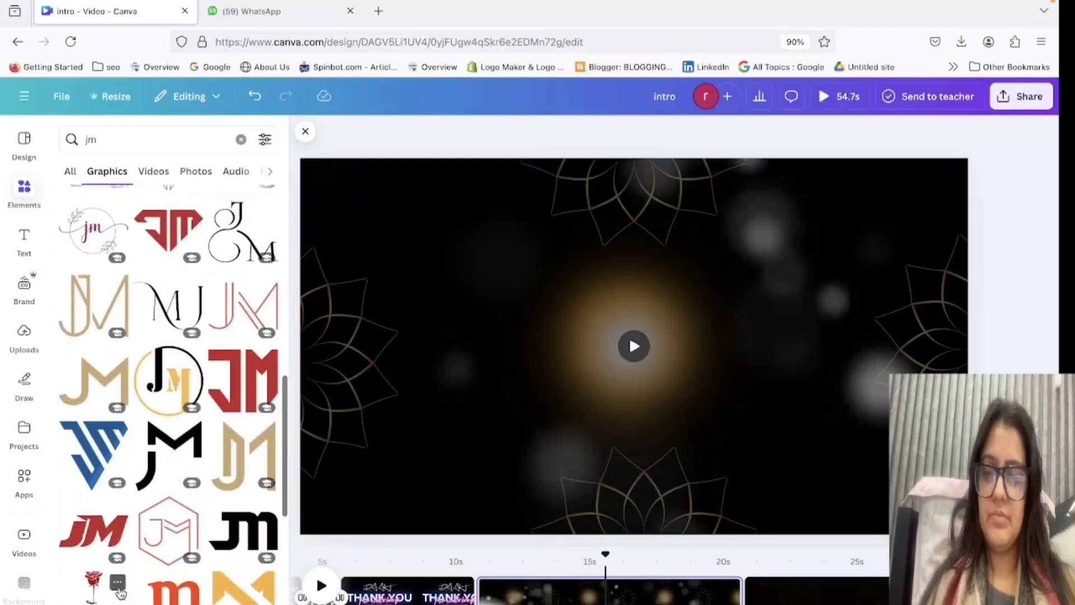
pyautogui.scroll(-5, 186, 468)
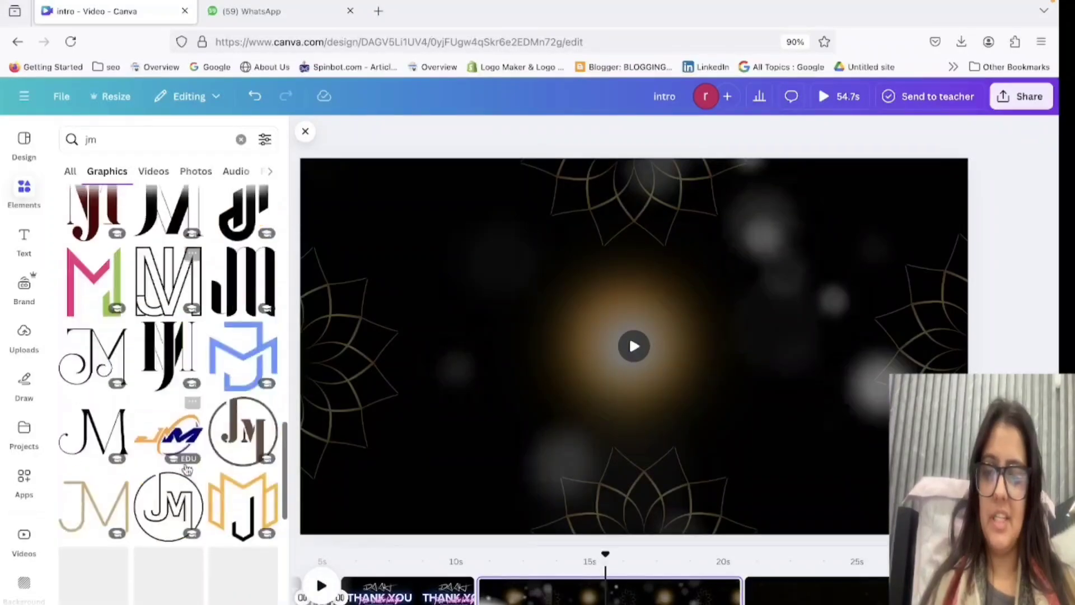
pyautogui.click(162, 365)
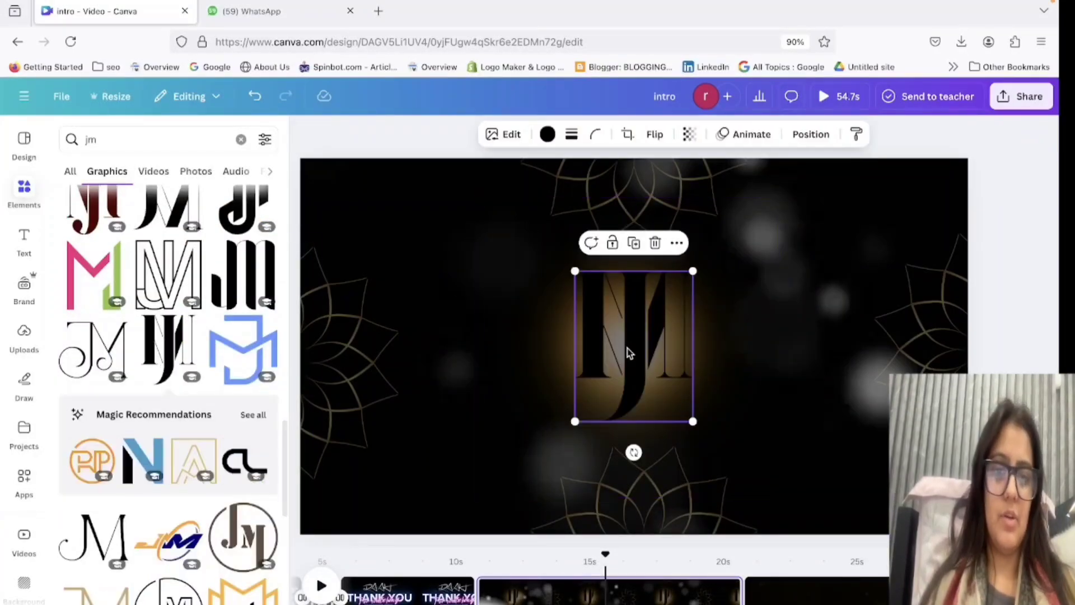
pyautogui.moveTo(626, 355); pyautogui.dragTo(626, 370)
pyautogui.click(650, 259)
# Add the gold serif JM monogram with the curled J, shrink it and place it over the golden glow.
pyautogui.scroll(-5, 165, 534)
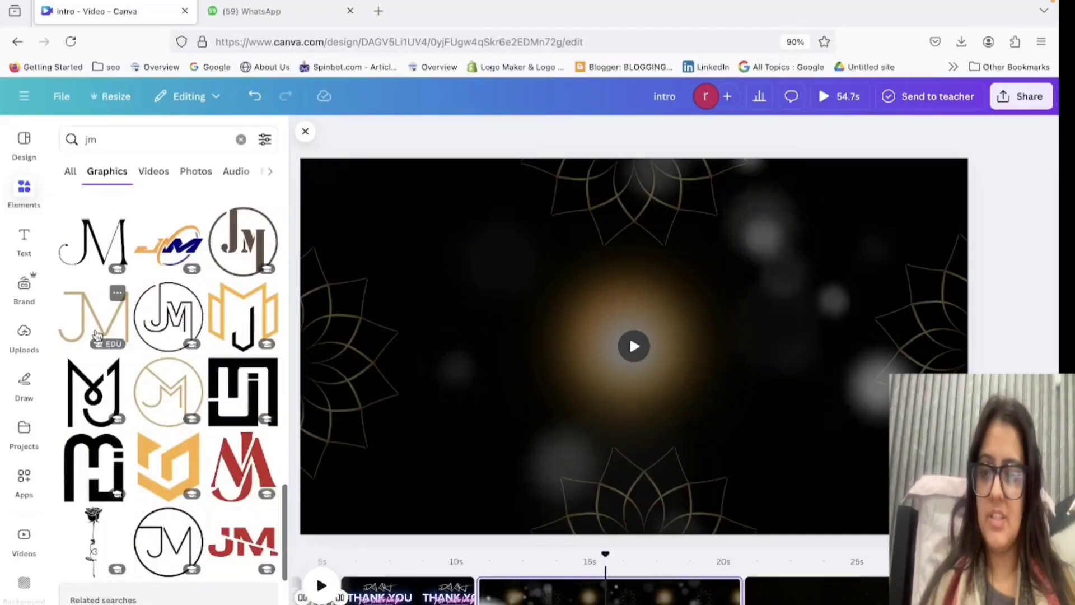
pyautogui.scroll(-3, 95, 334)
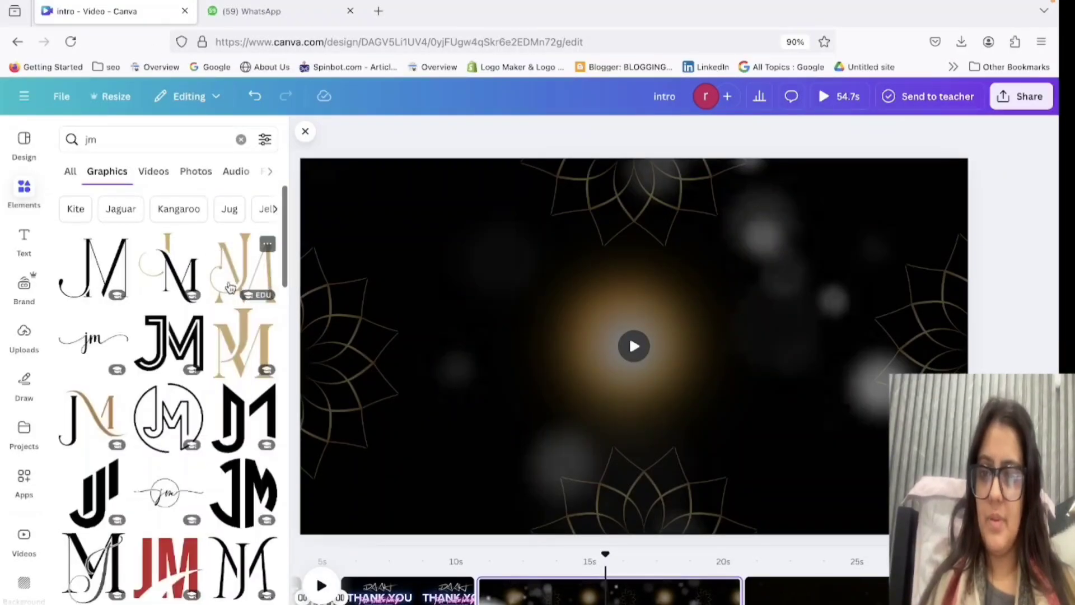
pyautogui.click(230, 287)
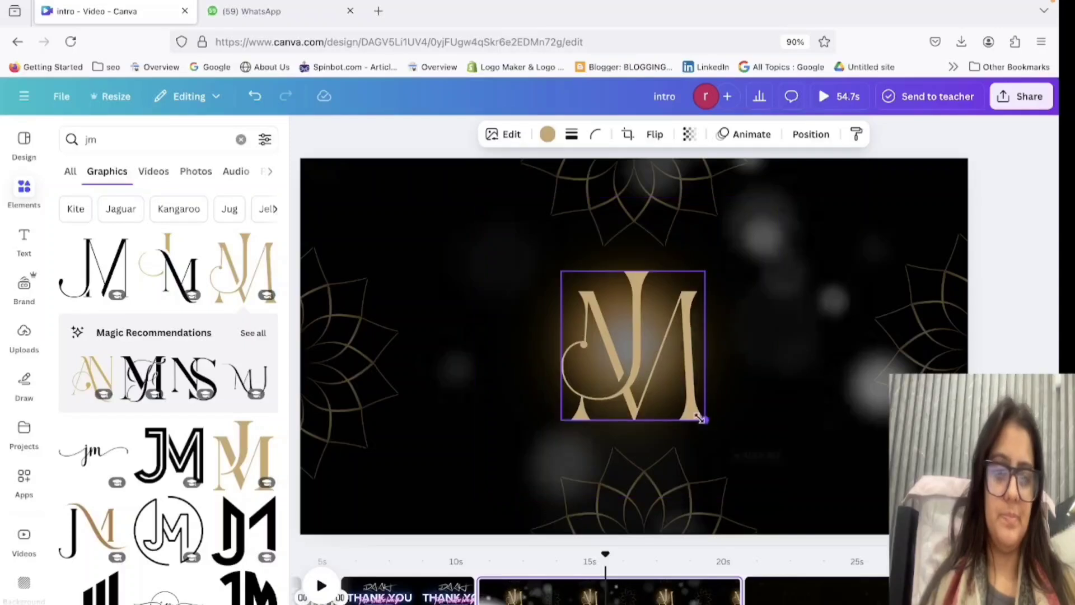
pyautogui.moveTo(700, 419); pyautogui.dragTo(680, 396)
pyautogui.moveTo(648, 338); pyautogui.dragTo(649, 353)
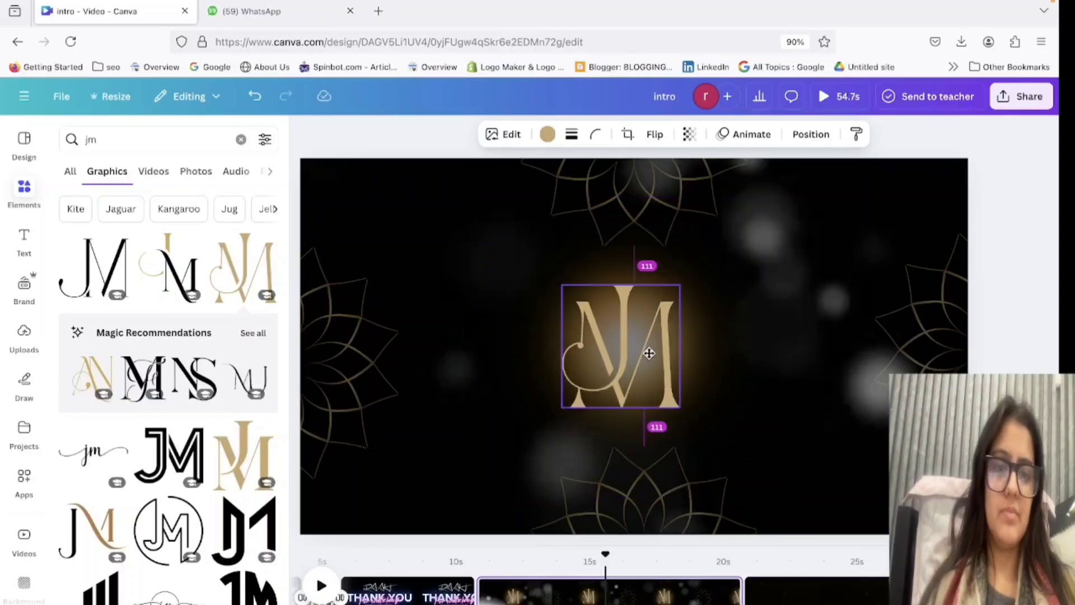
# Recolour the JM monogram white from the document colours.
pyautogui.click(548, 135)
pyautogui.click(150, 296)
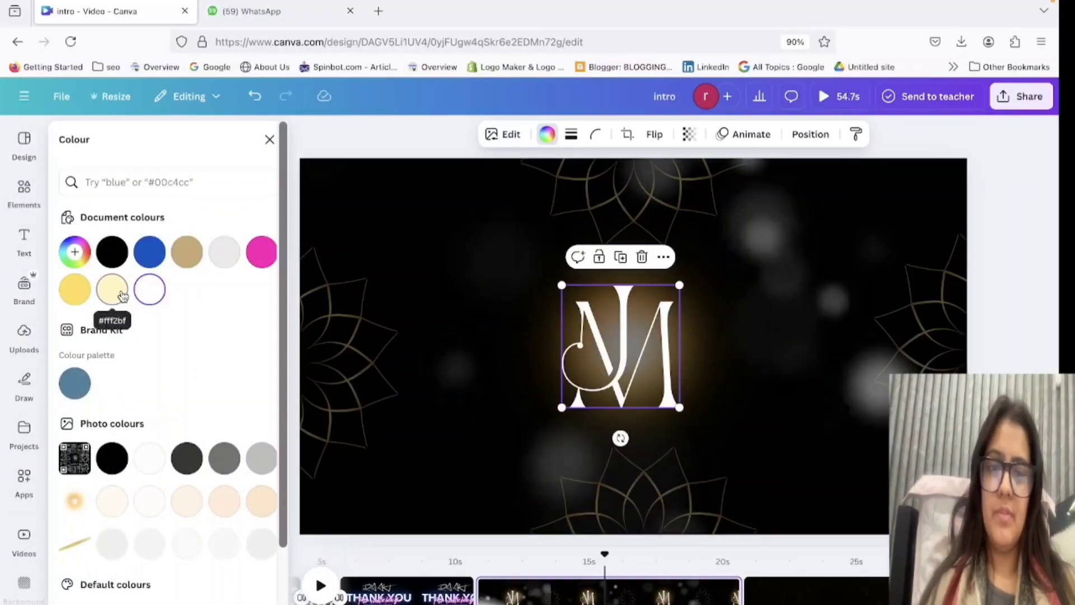
pyautogui.doubleClick(795, 383)
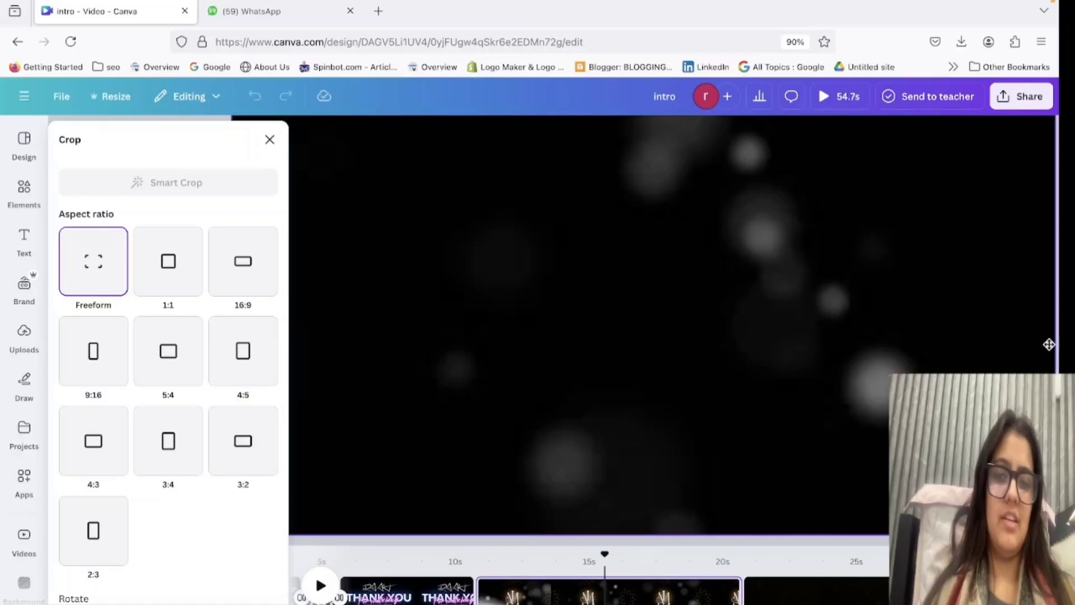
pyautogui.press('Escape')
# Recolour the JM monogram pale cream yellow from the document colours.
pyautogui.click(596, 304)
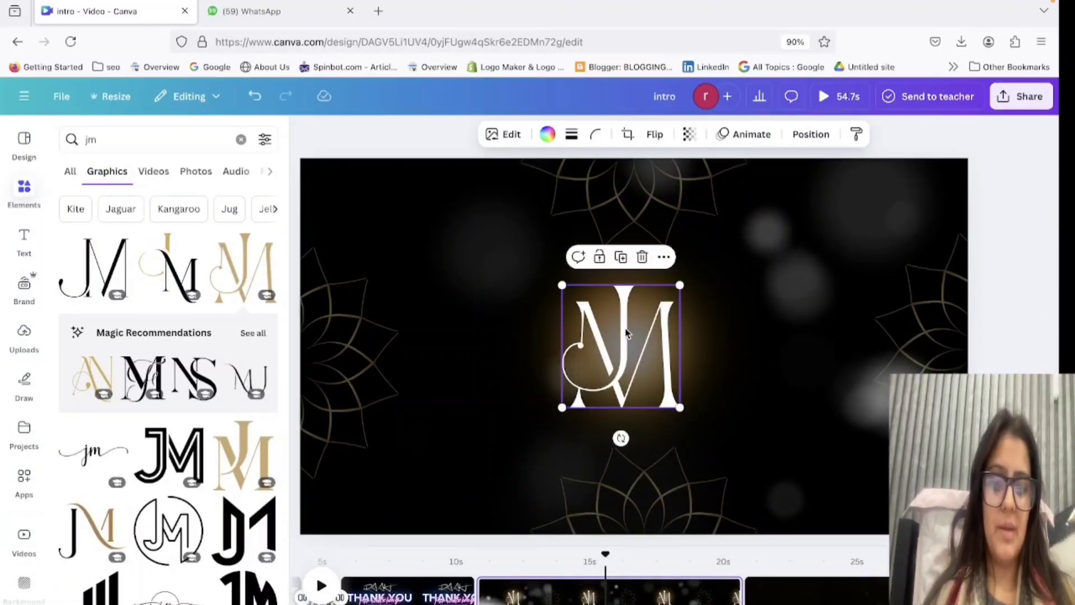
pyautogui.moveTo(626, 334); pyautogui.dragTo(625, 358)
pyautogui.click(548, 134)
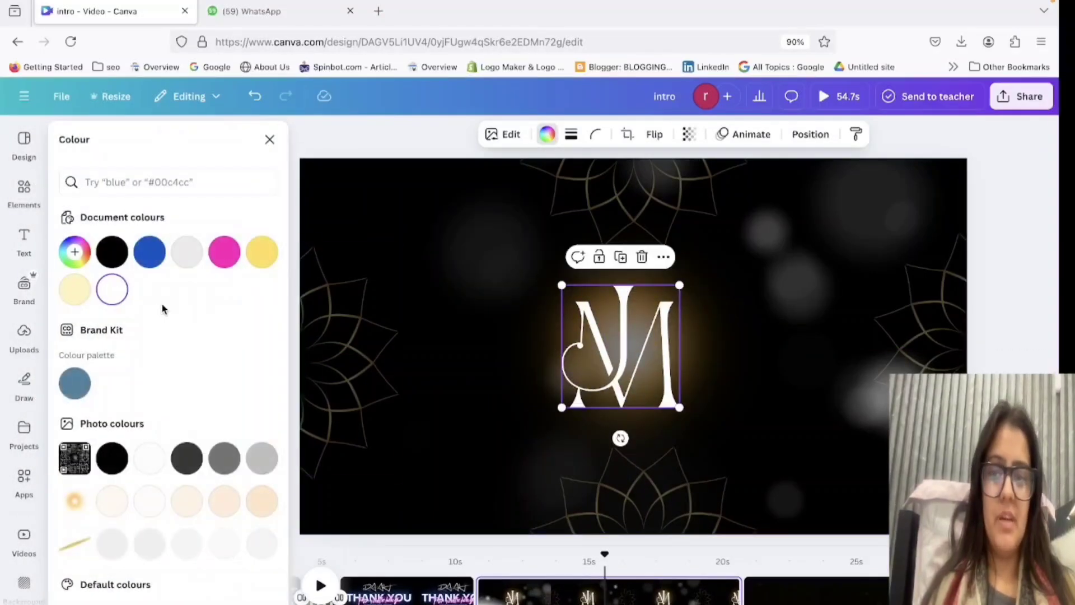
pyautogui.click(75, 299)
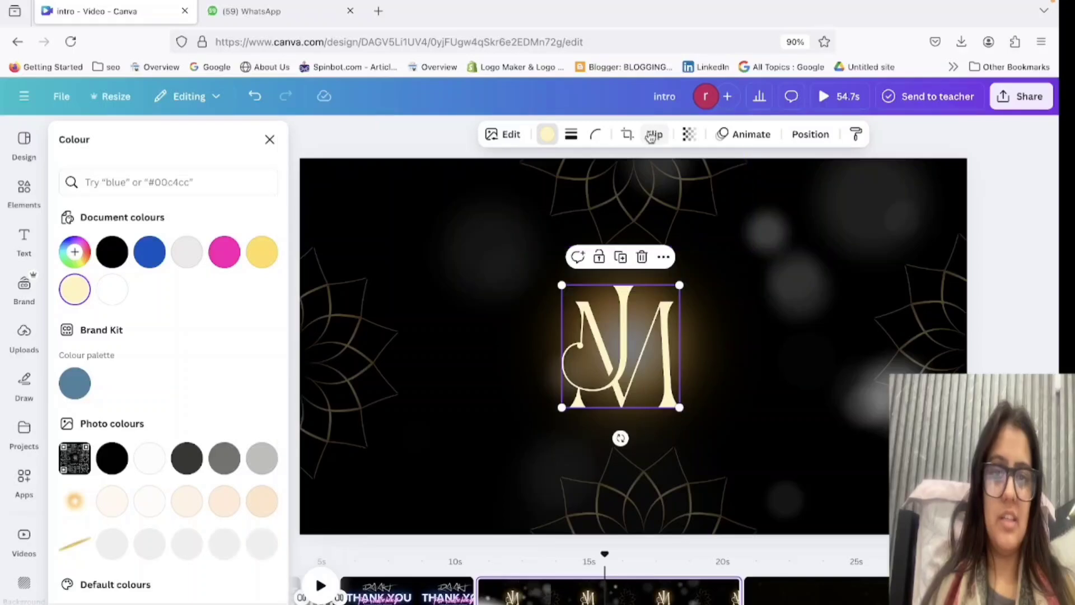
pyautogui.click(627, 135)
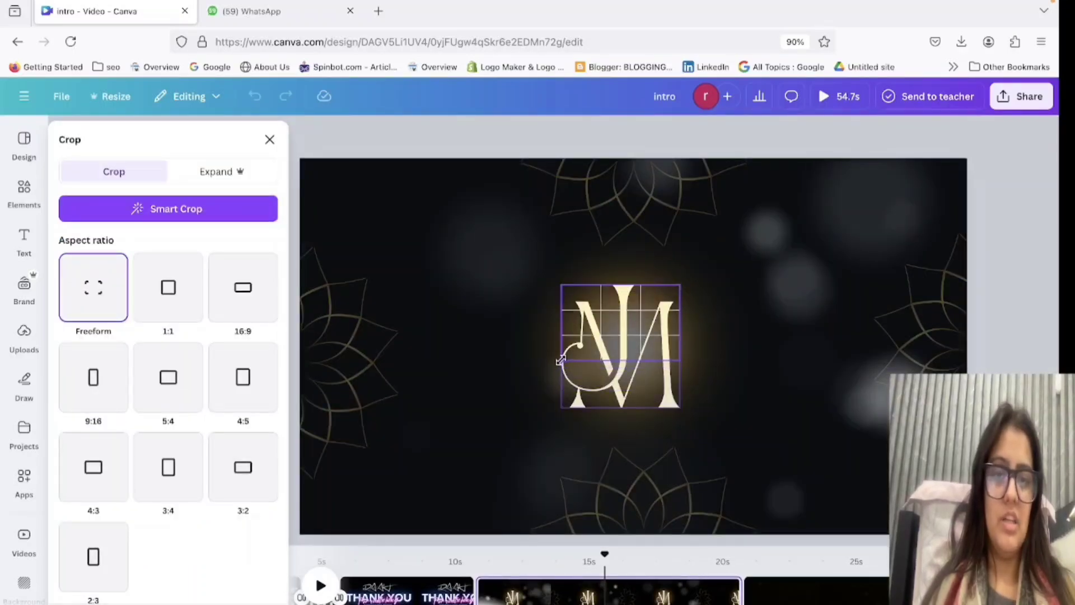
pyautogui.click(760, 379)
pyautogui.click(1007, 331)
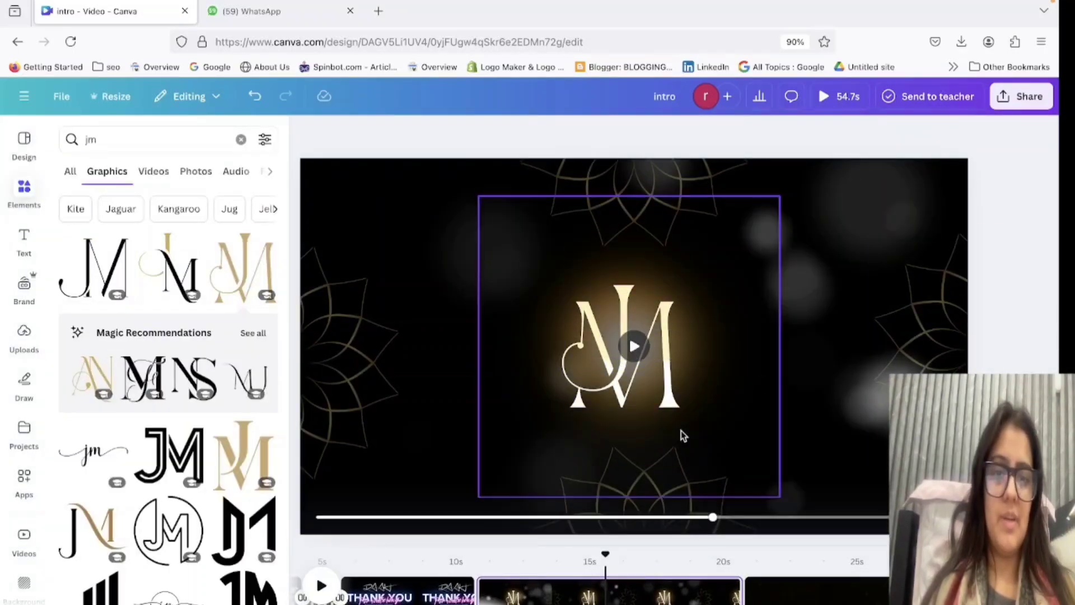
# Search the graphics for "jm golden" and look through the monogram designs.
pyautogui.click(655, 400)
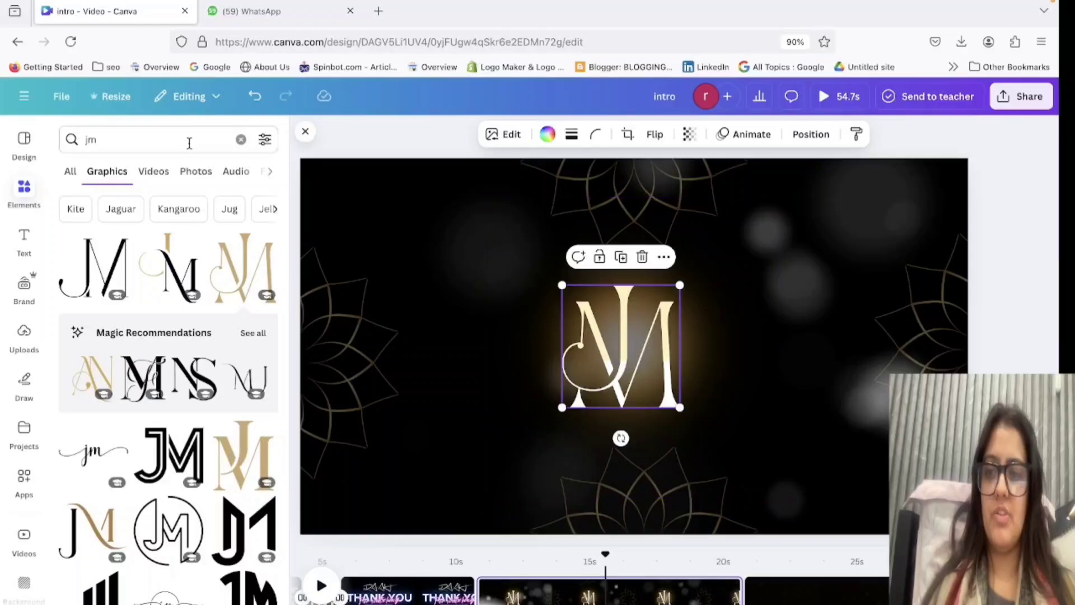
pyautogui.click(140, 144)
pyautogui.write('golden')
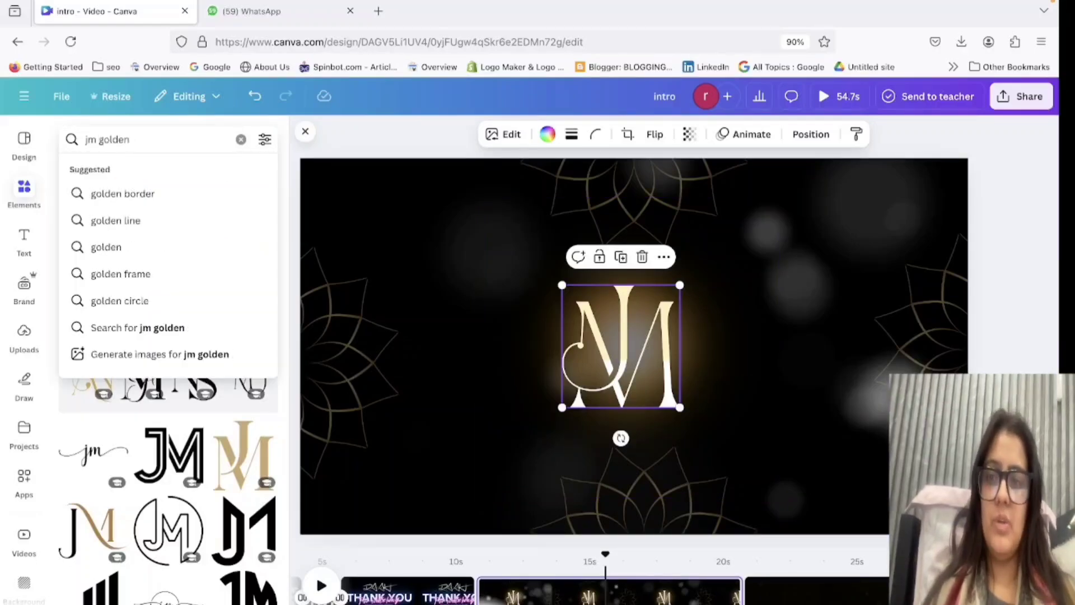
pyautogui.press('Return')
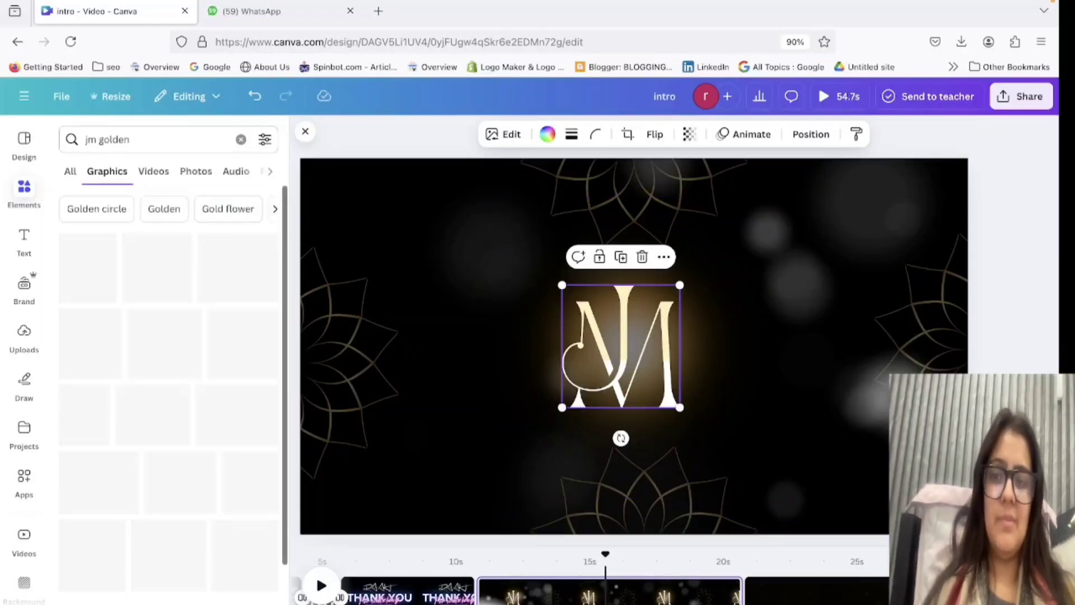
pyautogui.scroll(-1, 188, 492)
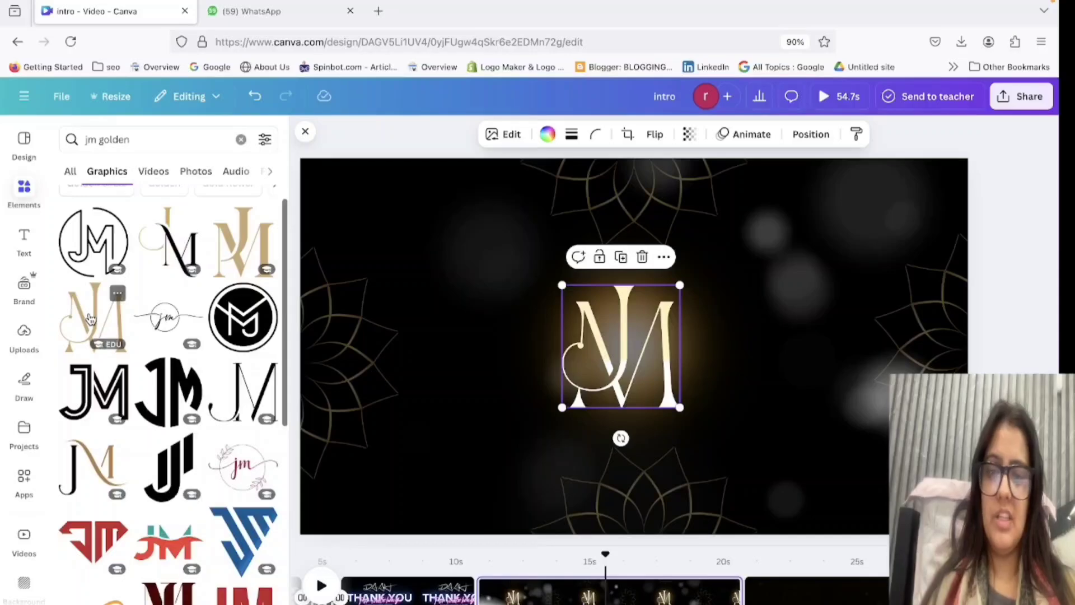
# Try the gold curled-J JM monogram and the gold Arabic calligraphy on the page, removing each, and browse further golden graphics.
pyautogui.moveTo(90, 318); pyautogui.dragTo(670, 360)
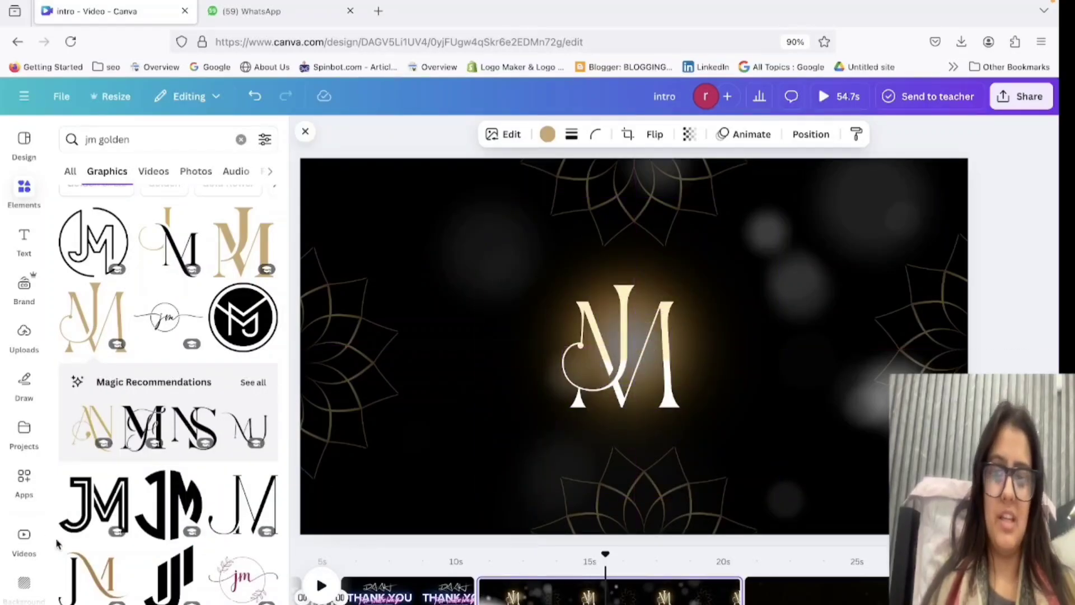
pyautogui.scroll(-5, 112, 554)
pyautogui.scroll(-4, 160, 566)
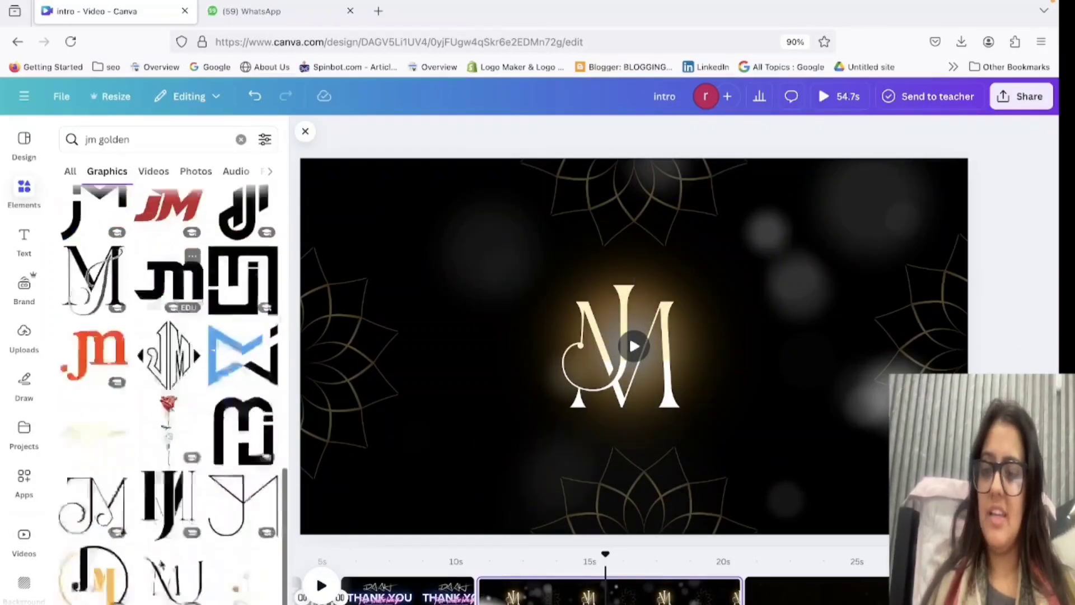
pyautogui.click(86, 460)
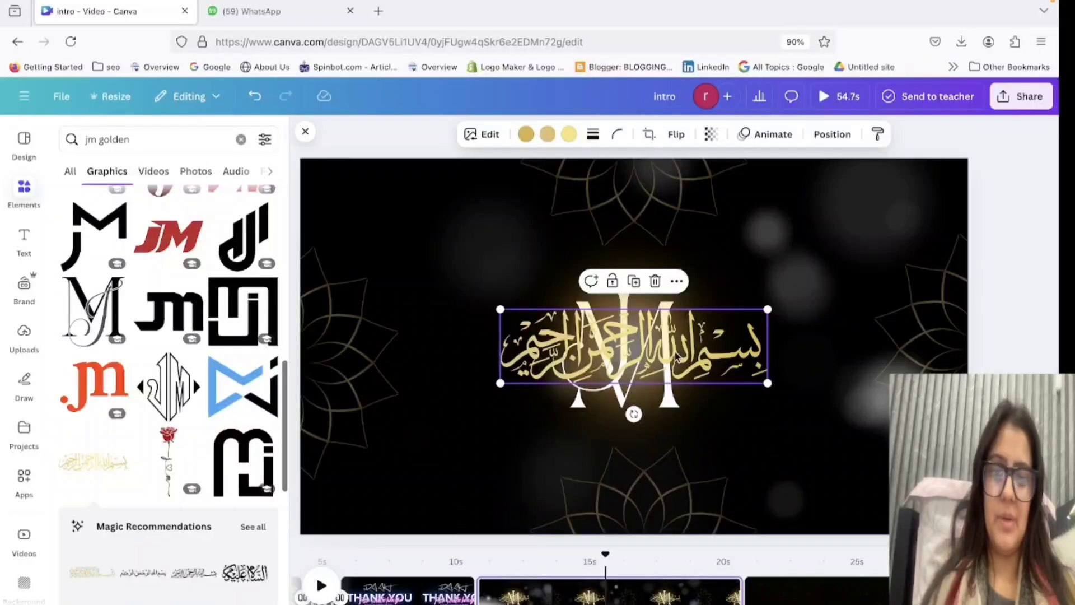
pyautogui.press('Delete')
pyautogui.scroll(-5, 112, 580)
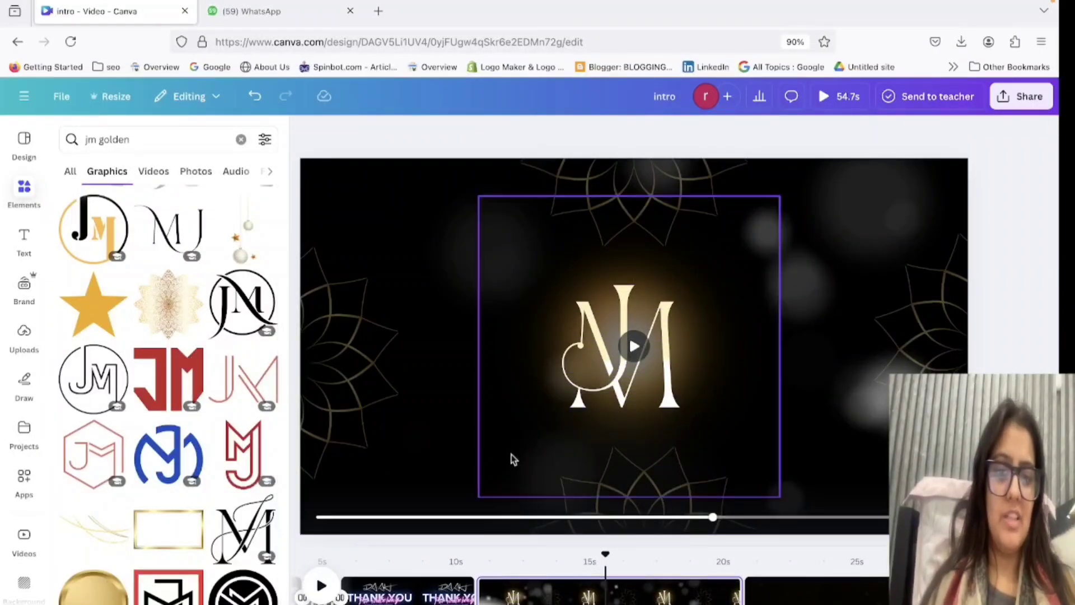
# Add a subheading text with the person's first name and place it just below the JM monogram.
pyautogui.click(24, 239)
pyautogui.click(195, 345)
pyautogui.write('m')
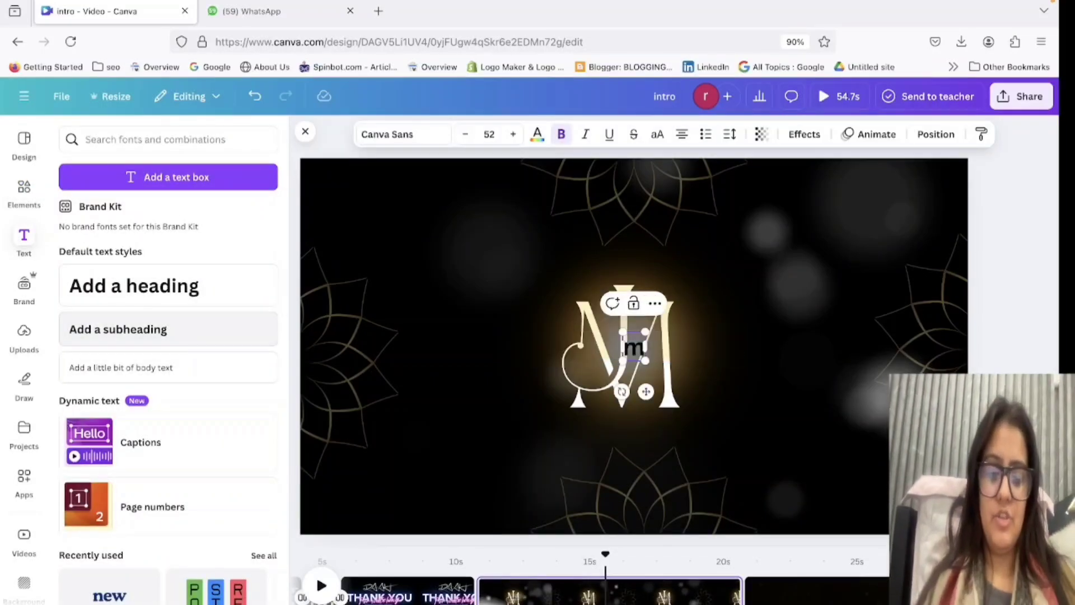
pyautogui.write('adhu')
pyautogui.click(713, 338)
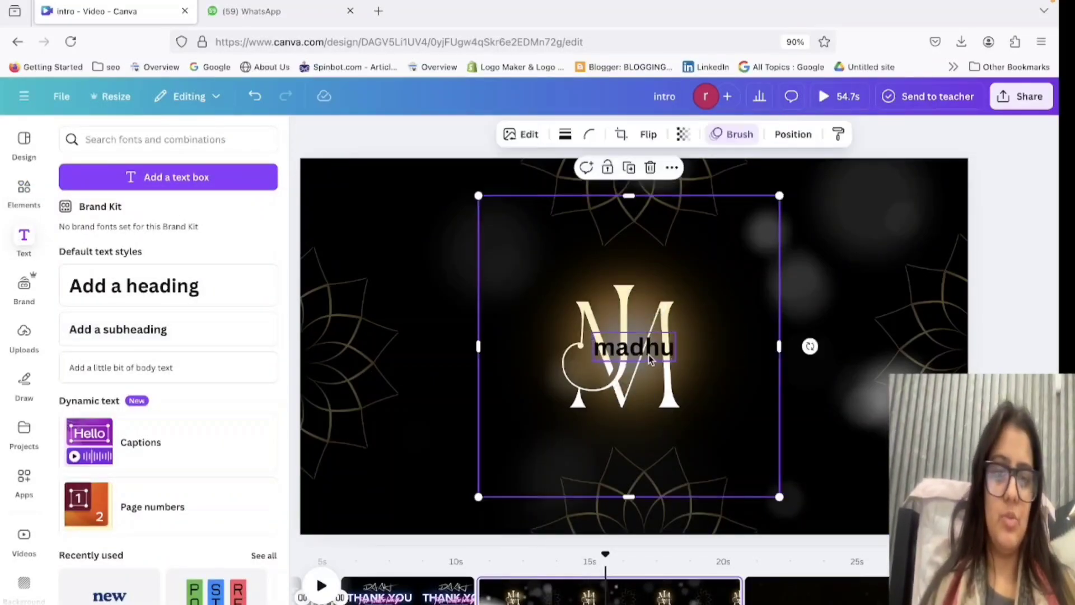
pyautogui.moveTo(649, 355); pyautogui.dragTo(646, 432)
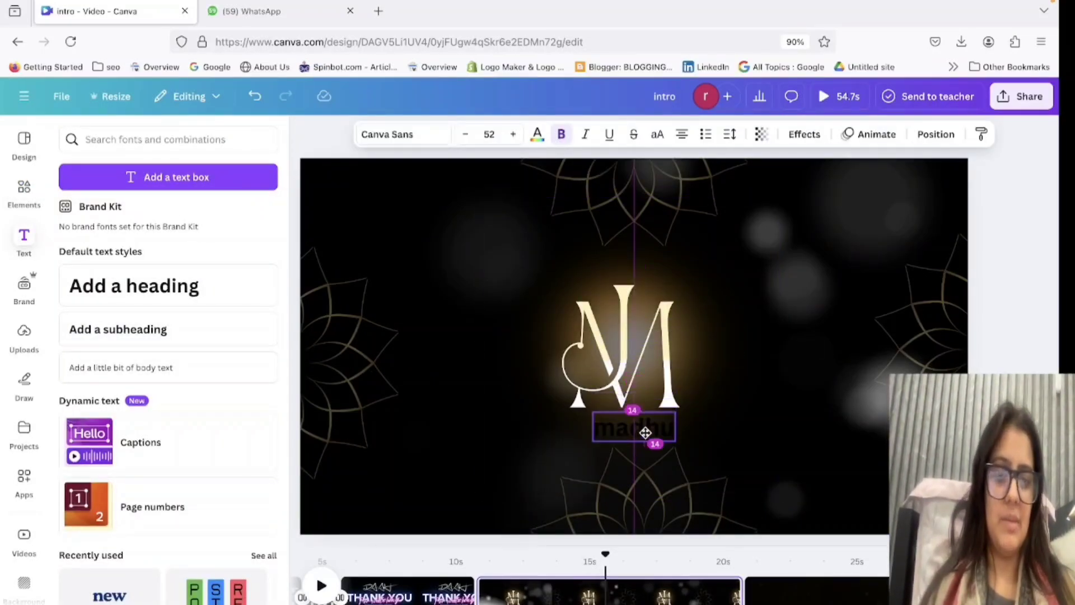
# Colour the name text pale cream yellow from the document colours and give it the Neon effect.
pyautogui.click(537, 134)
pyautogui.click(75, 290)
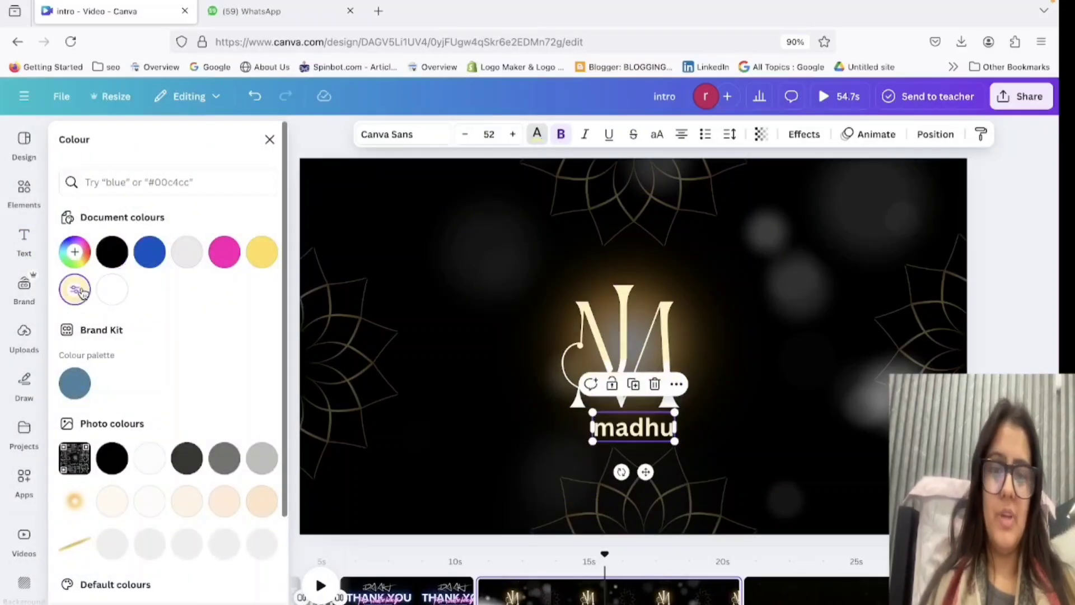
pyautogui.click(804, 134)
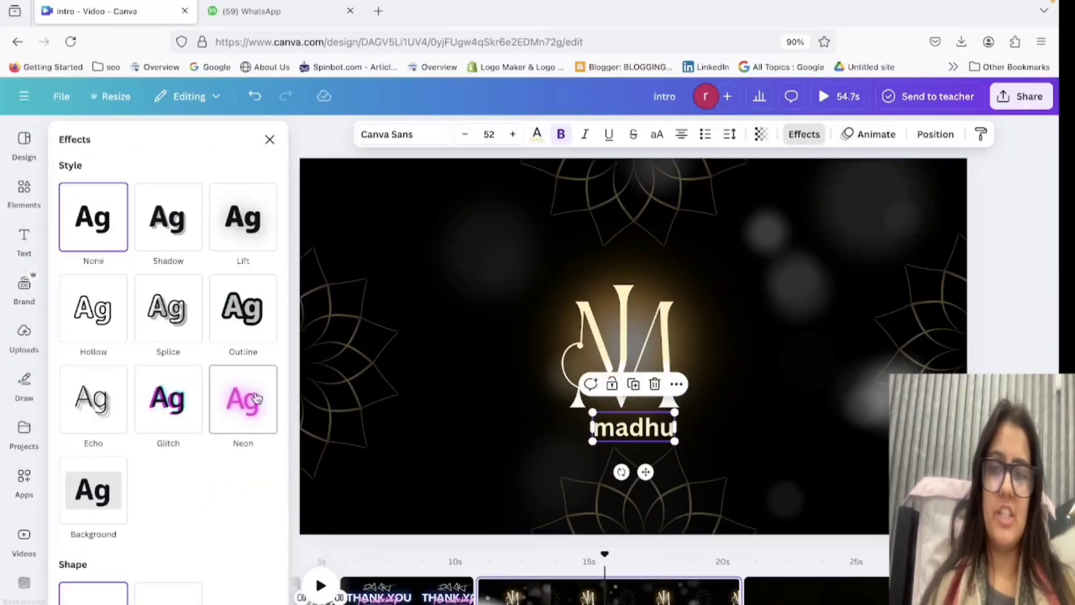
pyautogui.click(248, 419)
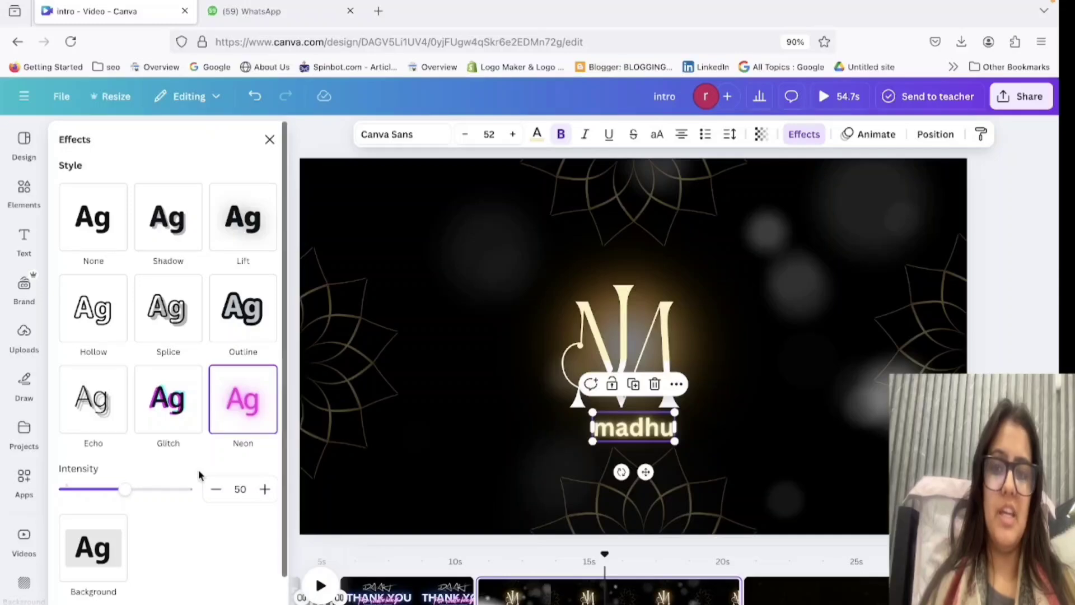
# Try the Barlow, Canva Sans, TT Octosquares Compressed and Bold Ink fonts on the name text.
pyautogui.click(378, 138)
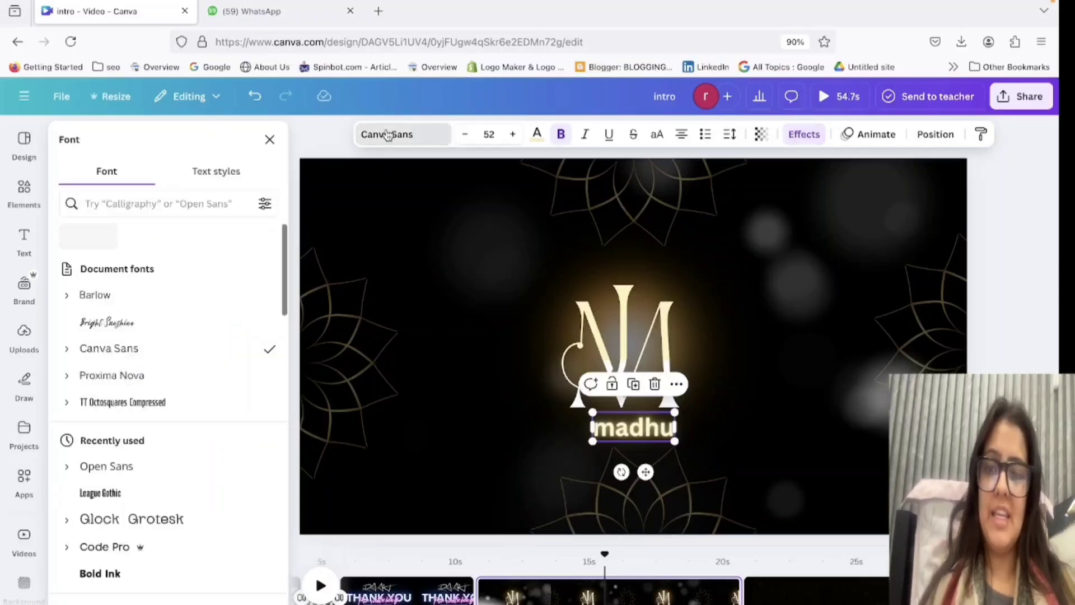
pyautogui.click(133, 302)
pyautogui.click(128, 348)
pyautogui.click(129, 402)
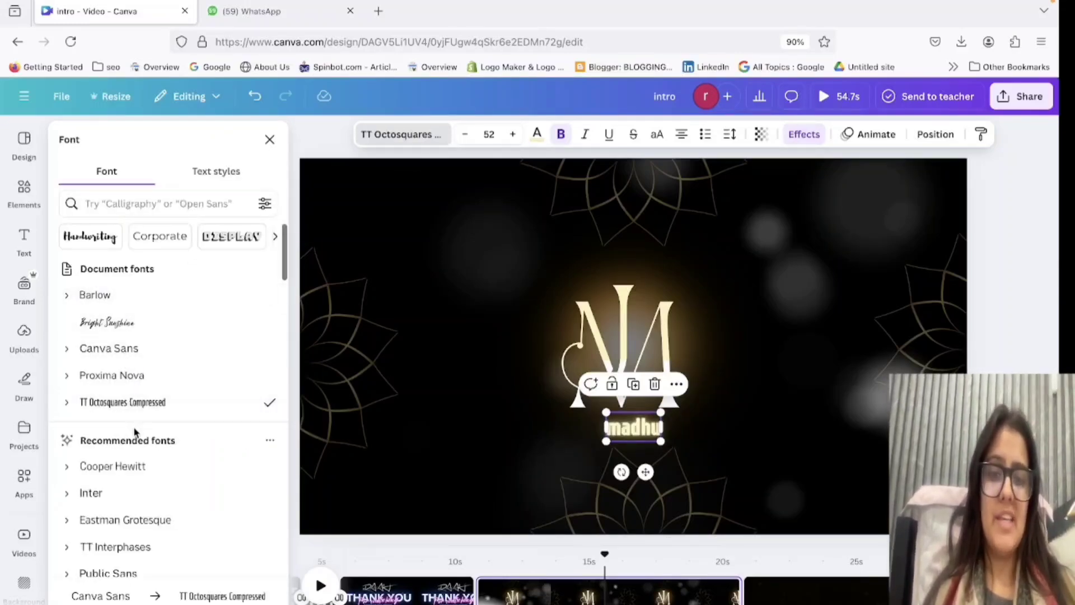
pyautogui.scroll(-1, 134, 459)
pyautogui.scroll(-6, 135, 464)
pyautogui.click(125, 375)
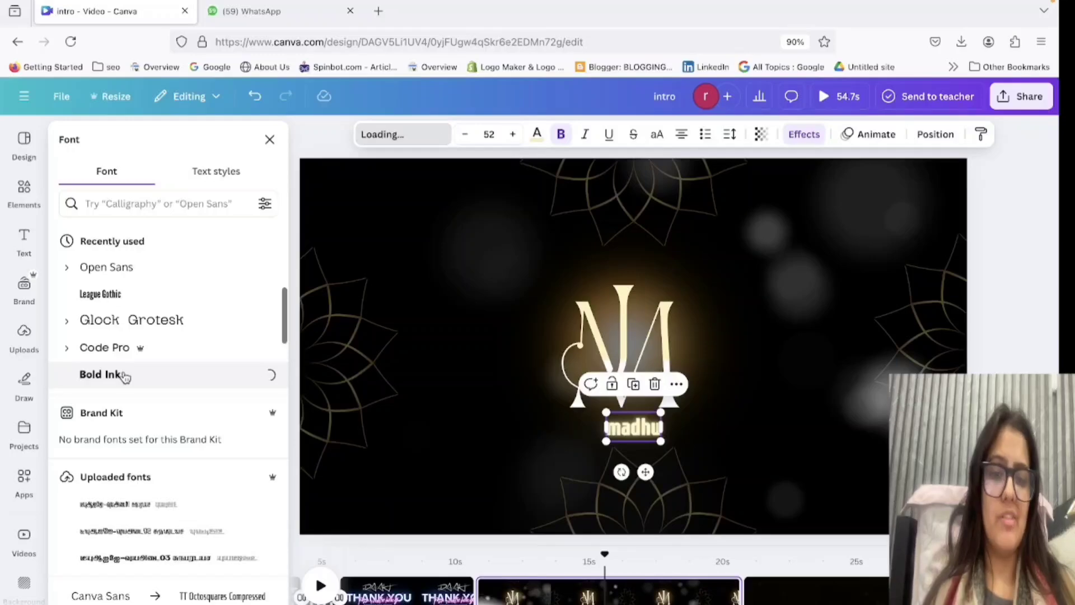
pyautogui.scroll(-10, 125, 347)
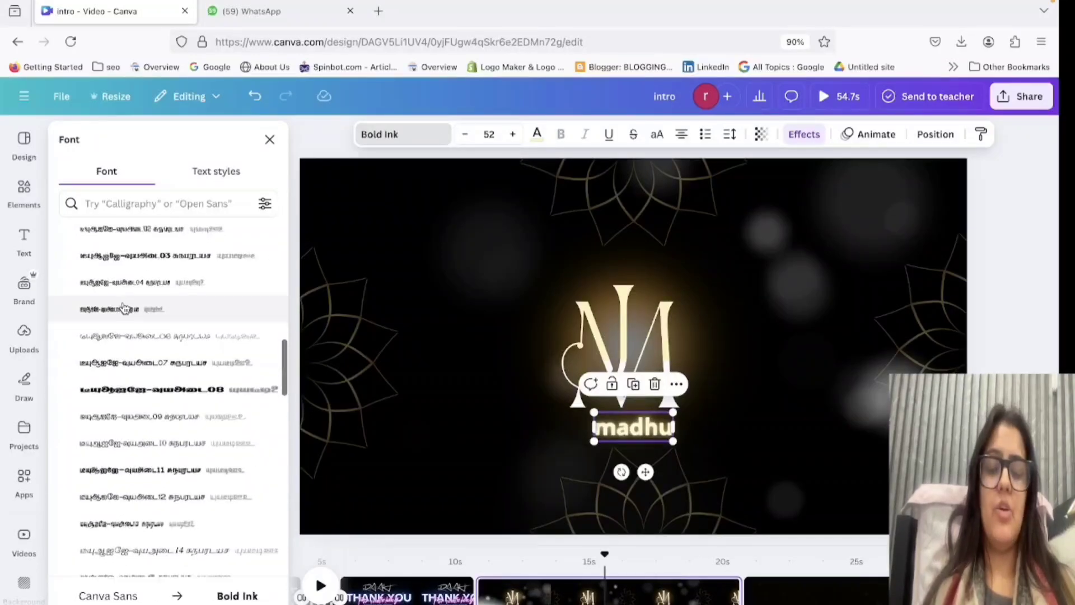
pyautogui.scroll(10, 124, 308)
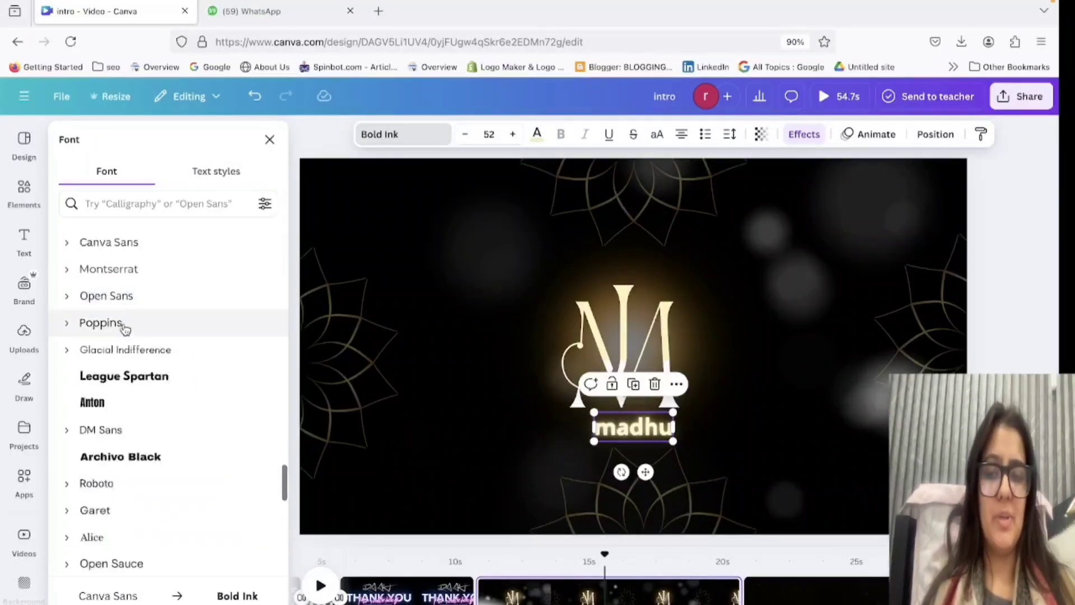
# Set the name text to Glacial Indifference in non-italic capitals and centre it beneath the JM monogram.
pyautogui.click(129, 358)
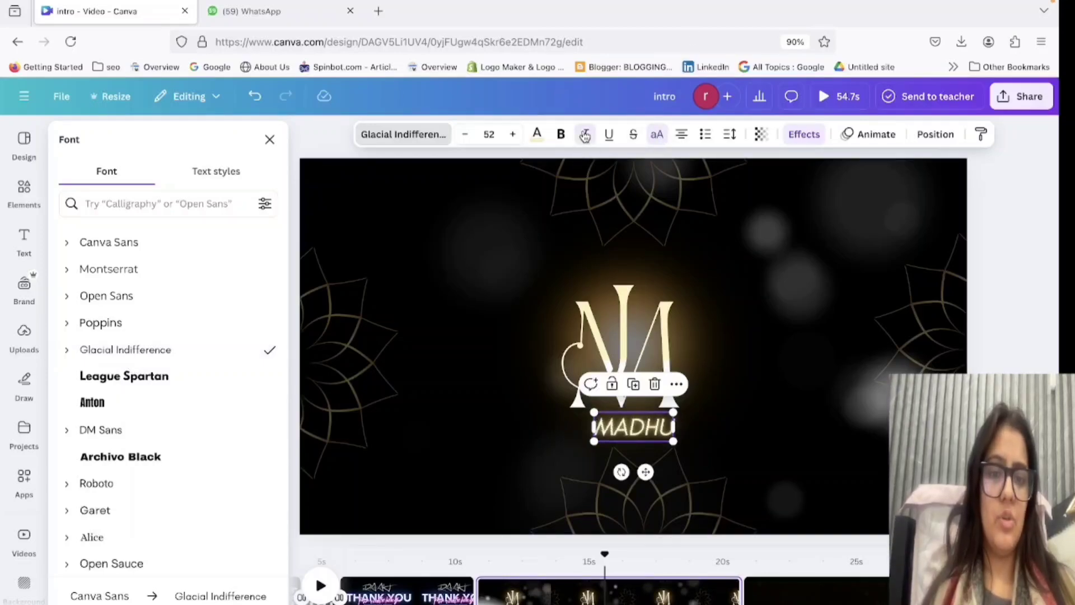
pyautogui.click(796, 280)
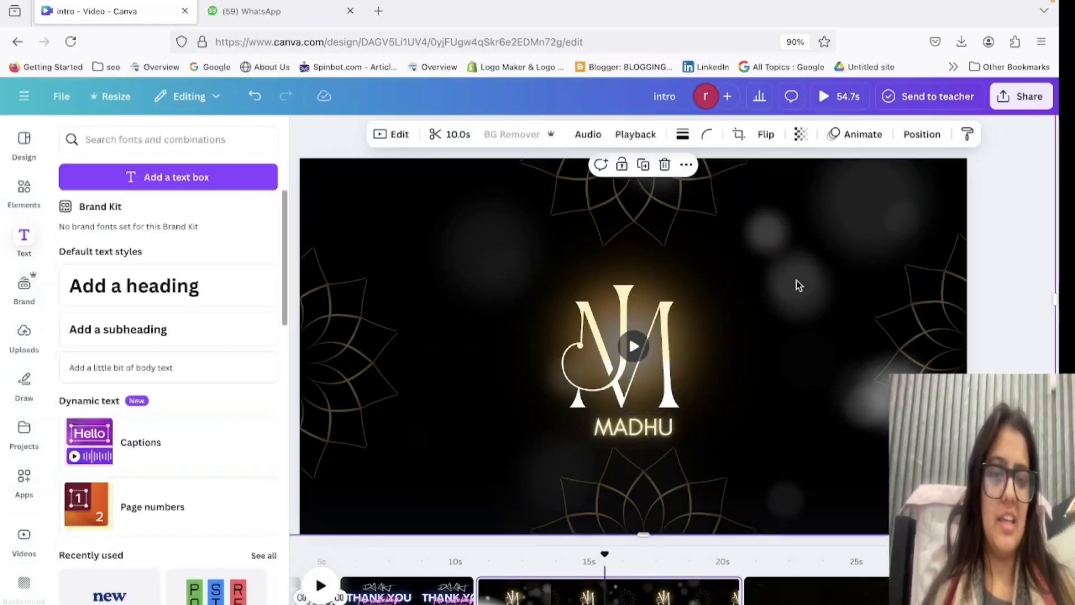
pyautogui.moveTo(641, 431); pyautogui.dragTo(617, 431)
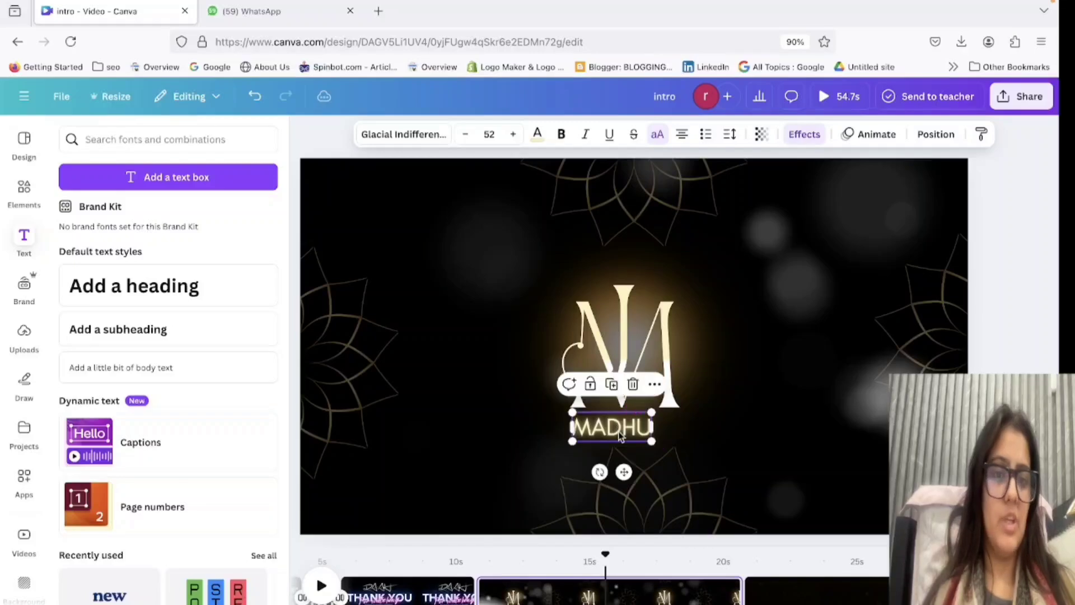
# Try the Wipe animation on the name text.
pyautogui.click(864, 136)
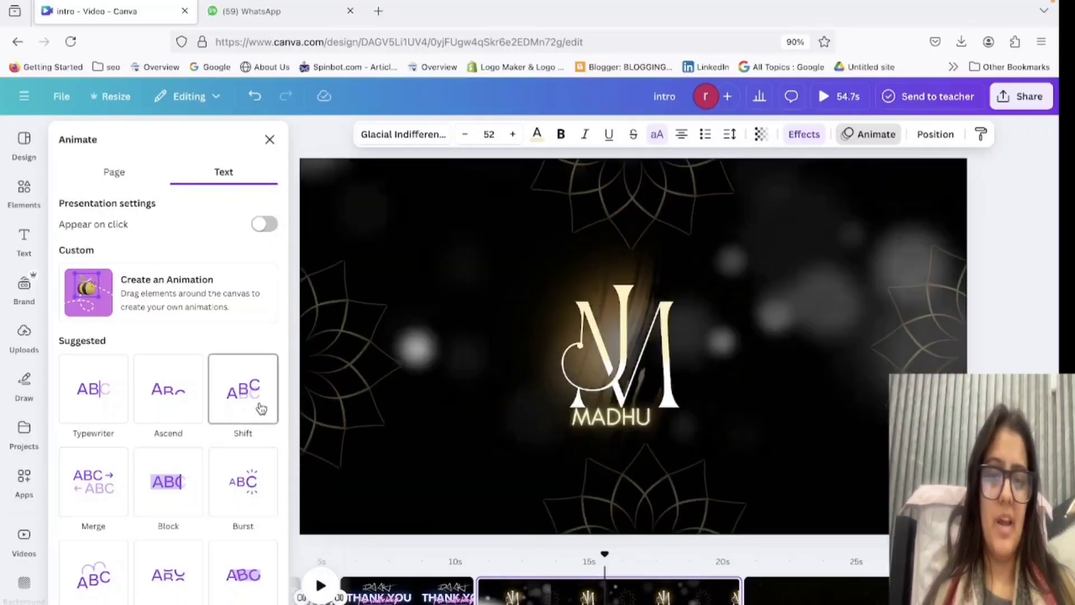
pyautogui.scroll(-4, 261, 407)
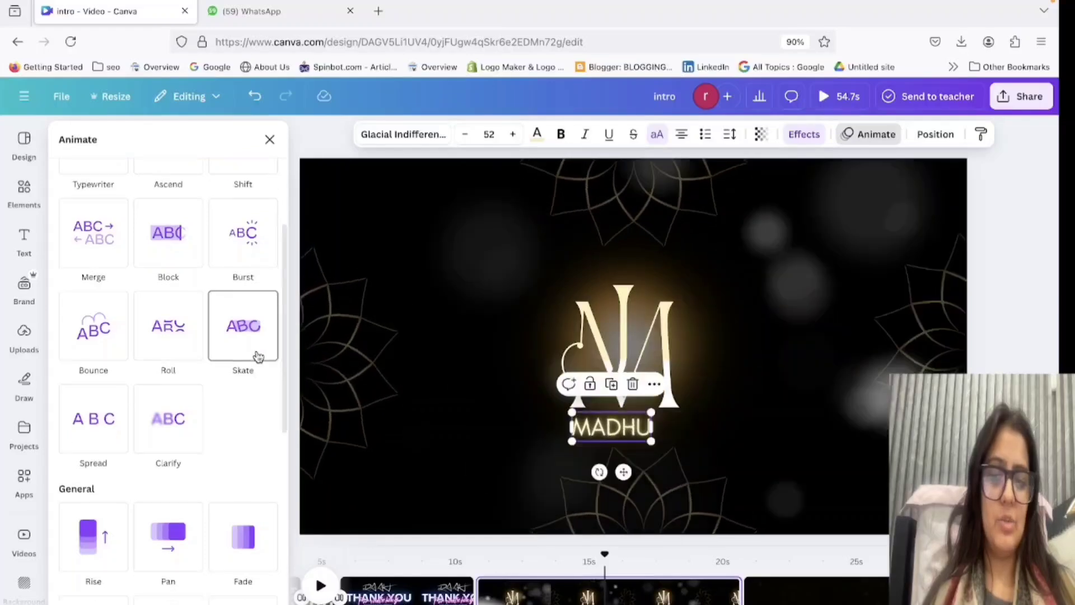
pyautogui.scroll(-5, 257, 357)
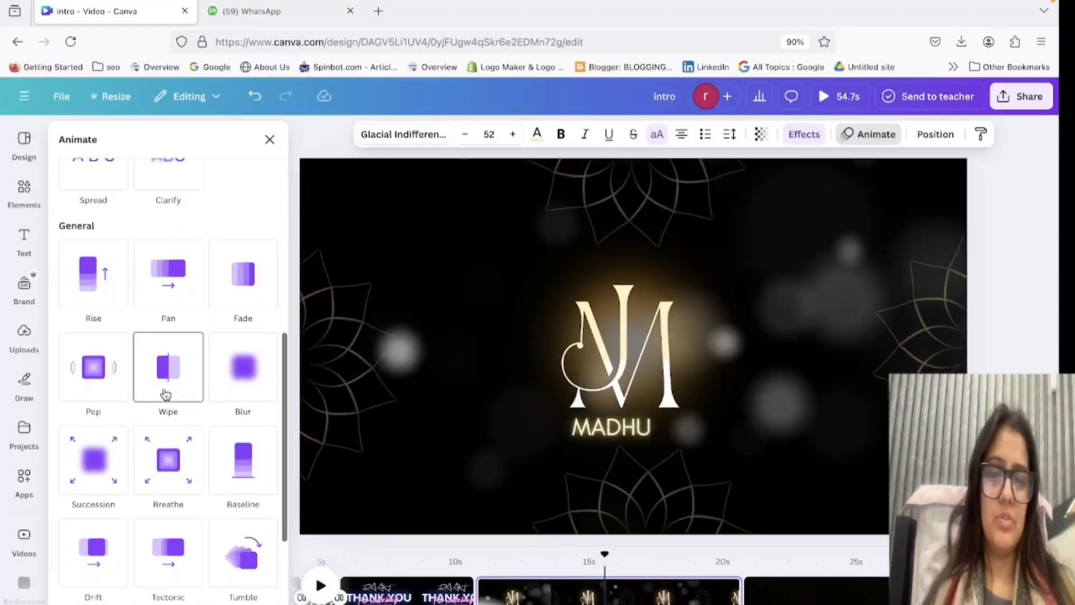
pyautogui.click(166, 394)
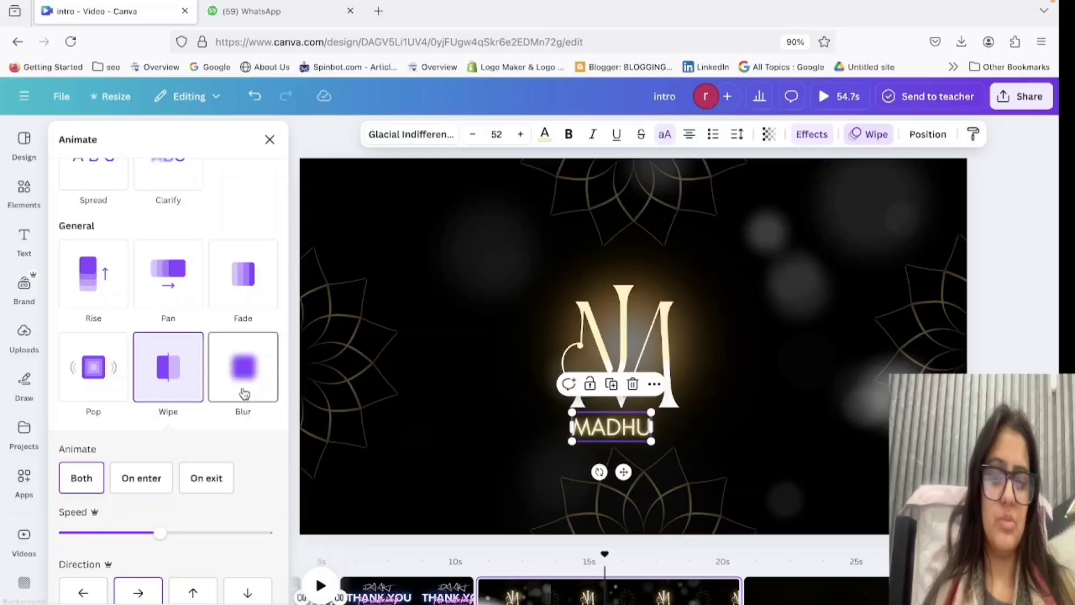
# Apply the Merge text animation to the name below the monogram.
pyautogui.scroll(-4, 245, 393)
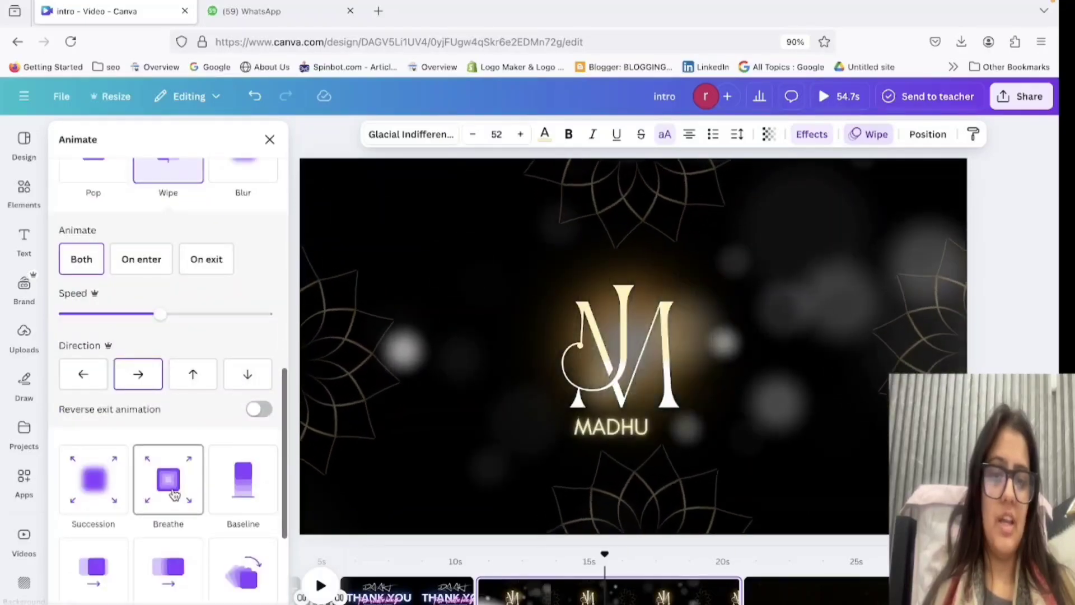
pyautogui.scroll(-6, 174, 494)
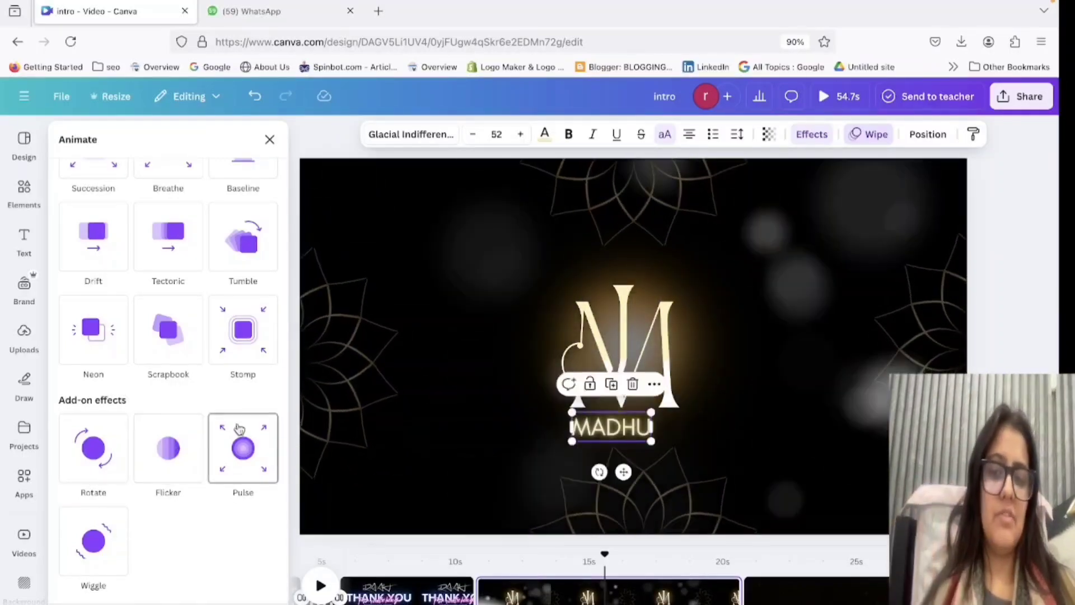
pyautogui.scroll(15, 175, 331)
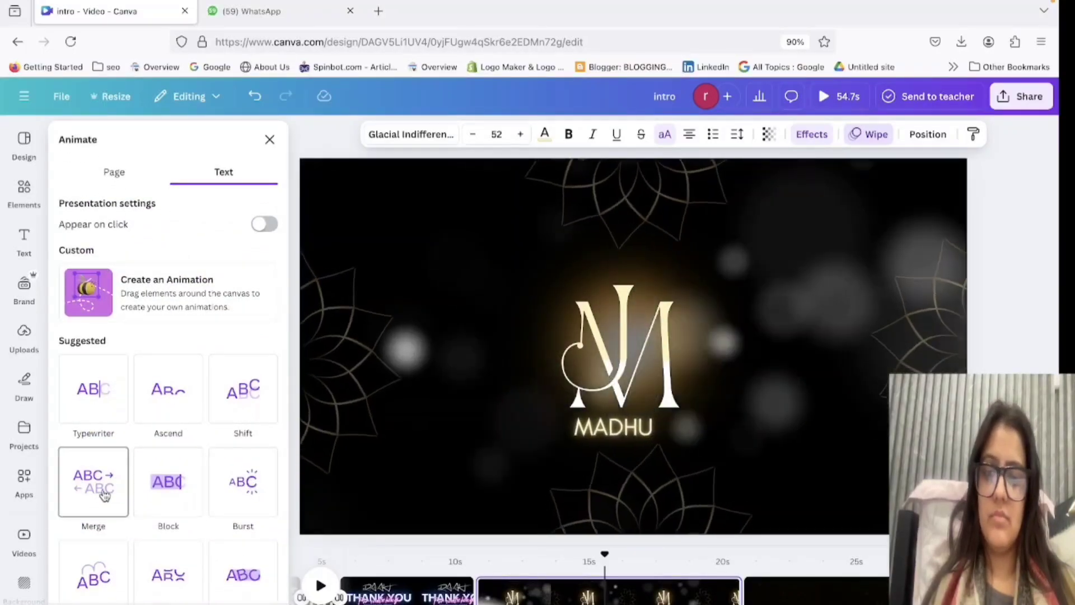
pyautogui.click(104, 495)
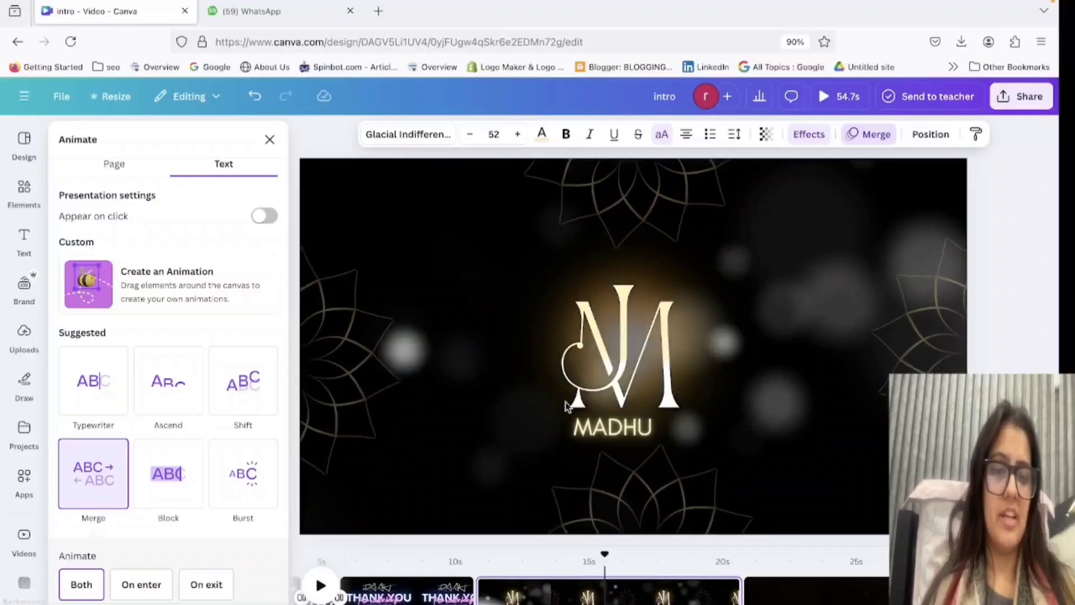
# Apply the Wipe animation with the Flicker add-on effect to the JM monogram graphic.
pyautogui.click(620, 347)
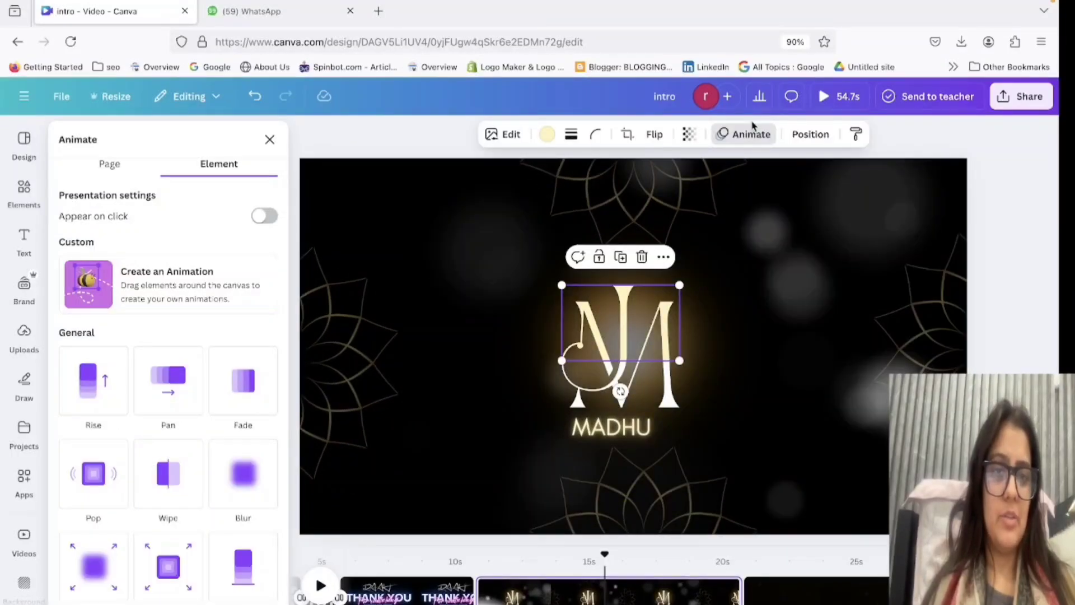
pyautogui.click(752, 139)
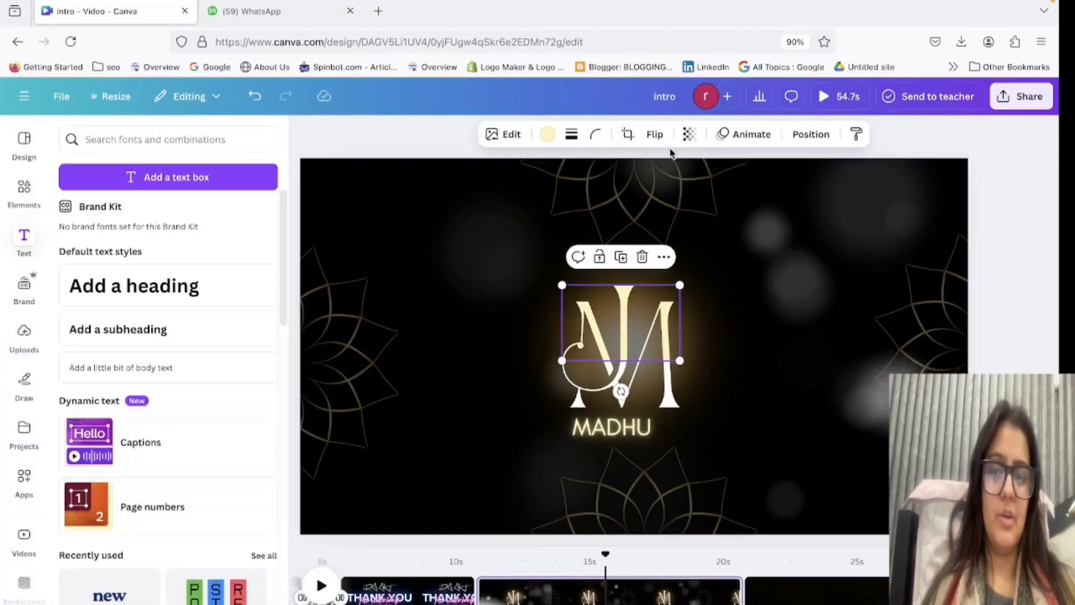
pyautogui.click(739, 139)
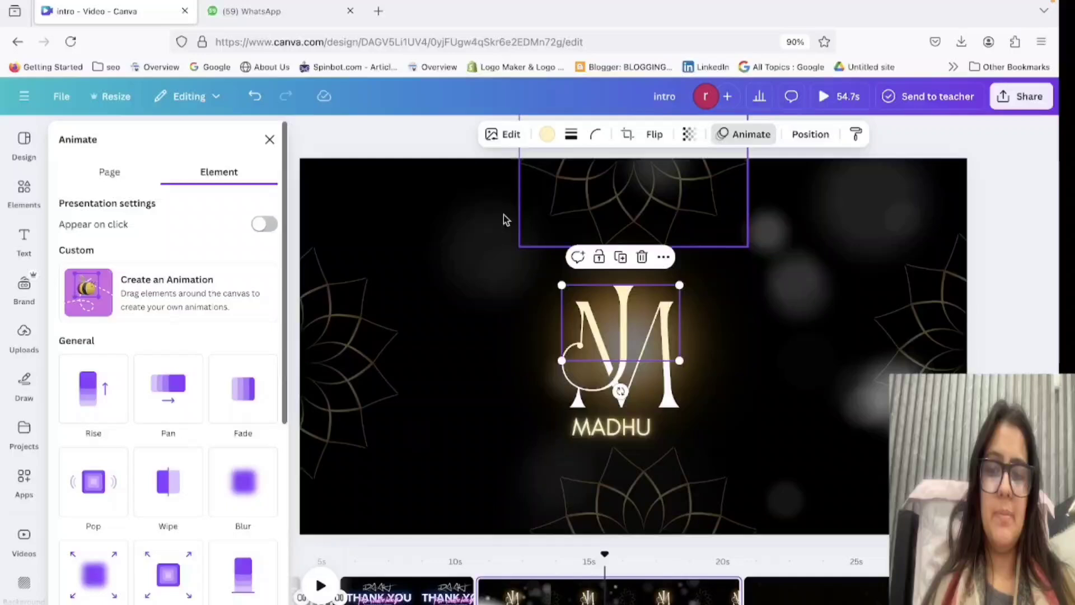
pyautogui.click(179, 514)
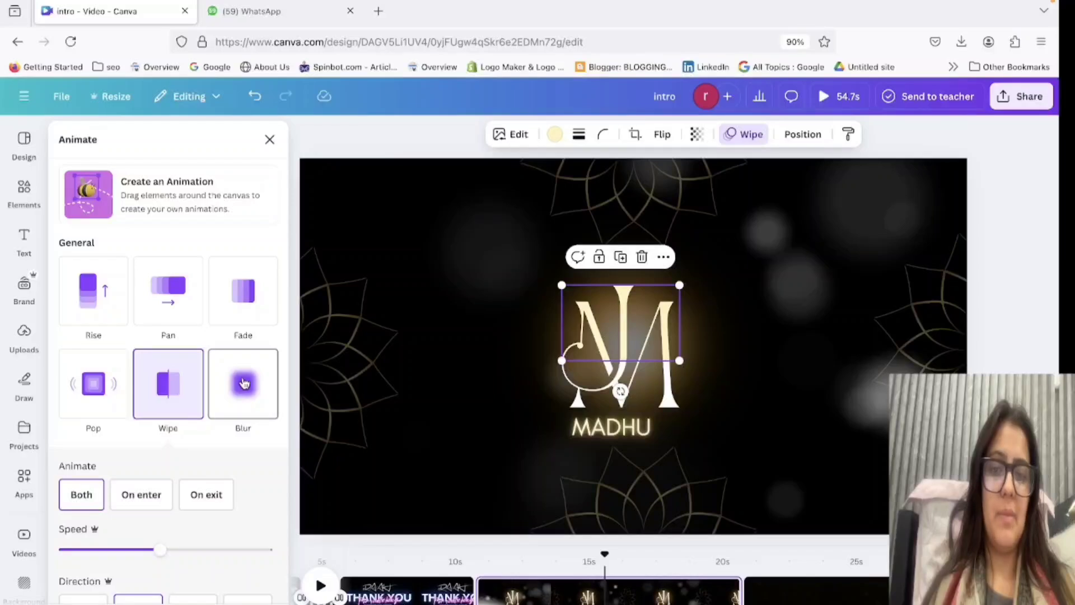
pyautogui.scroll(-10, 255, 317)
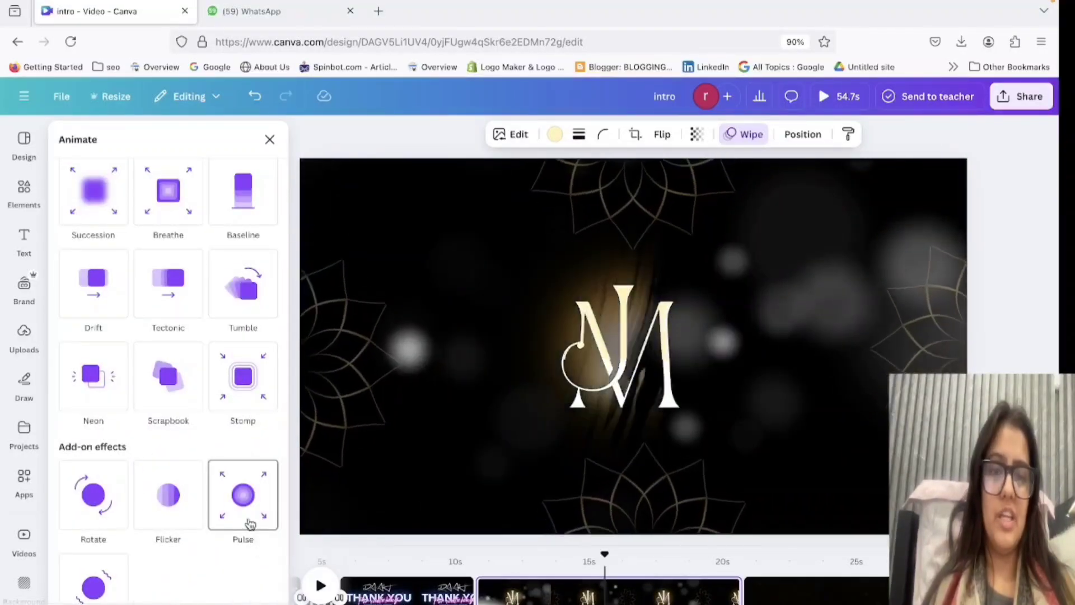
pyautogui.click(168, 507)
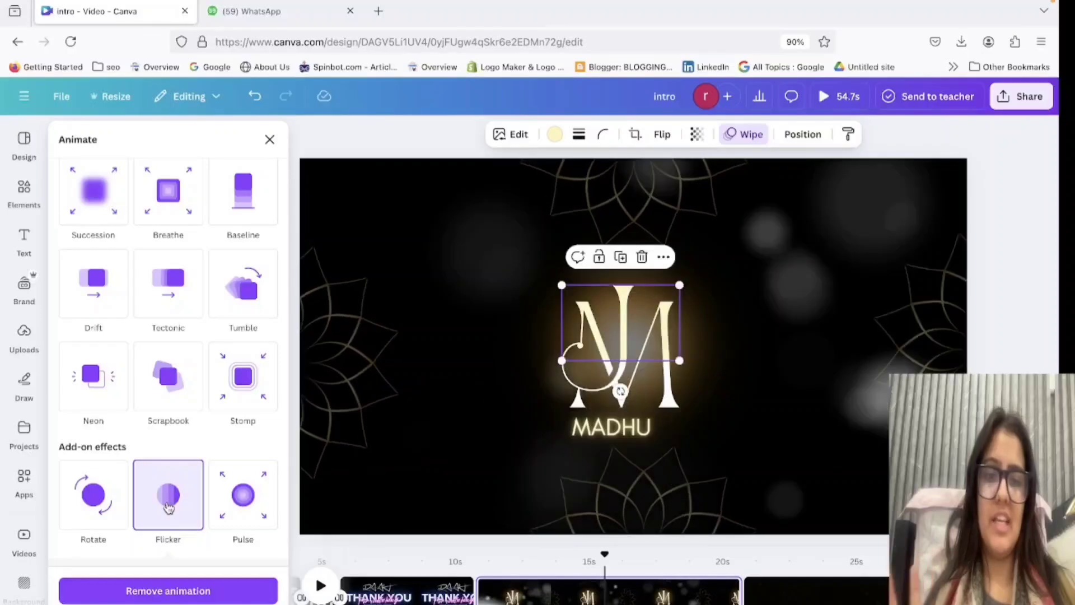
pyautogui.click(1020, 269)
# Search the graphics elements for "line golden".
pyautogui.click(24, 191)
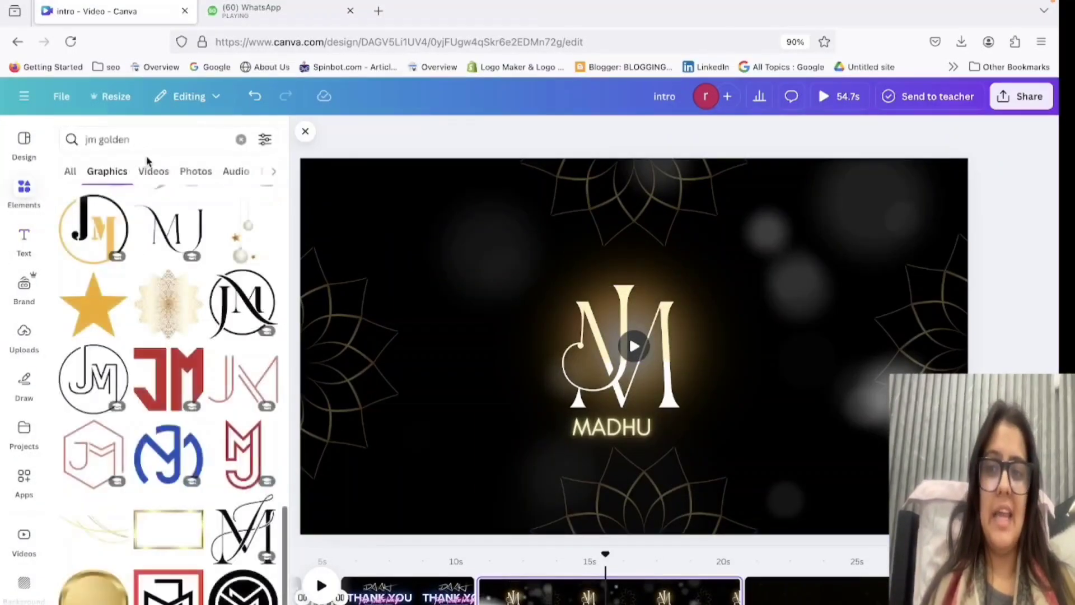
pyautogui.click(144, 144)
pyautogui.tripleClick(139, 144)
pyautogui.write('lin')
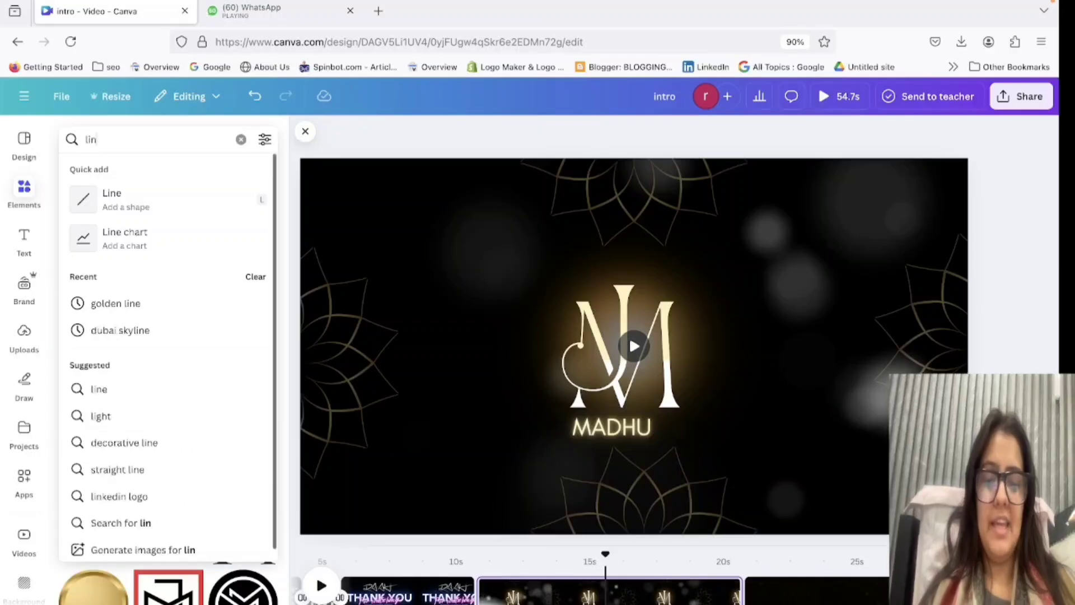
pyautogui.write('e golden')
pyautogui.press('Return')
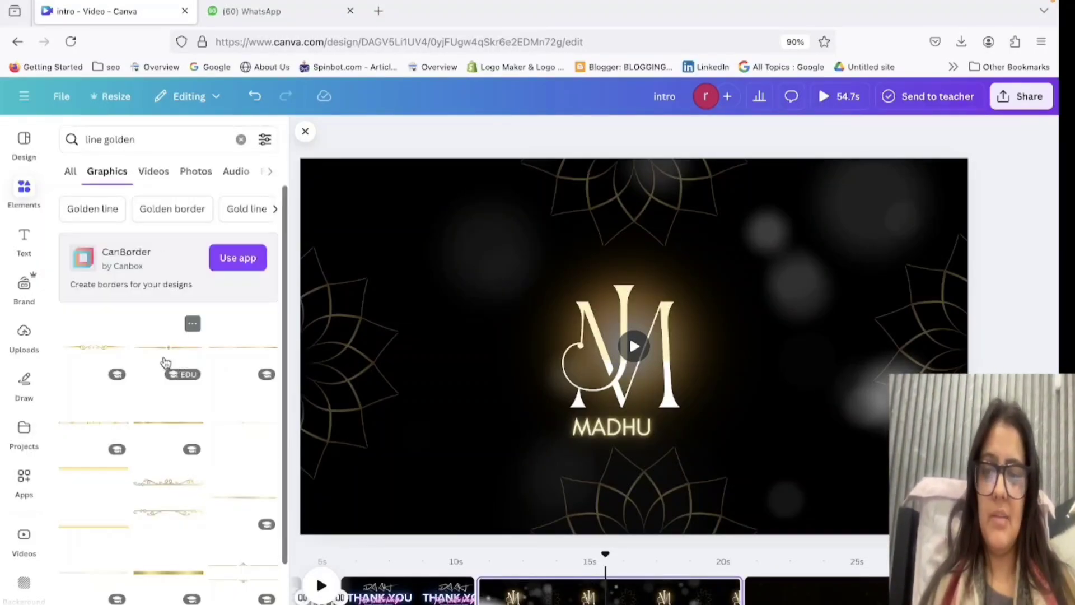
# Add a plain horizontal golden line to the monogram page and place it just beneath the name text.
pyautogui.click(166, 362)
pyautogui.moveTo(764, 346); pyautogui.dragTo(873, 346)
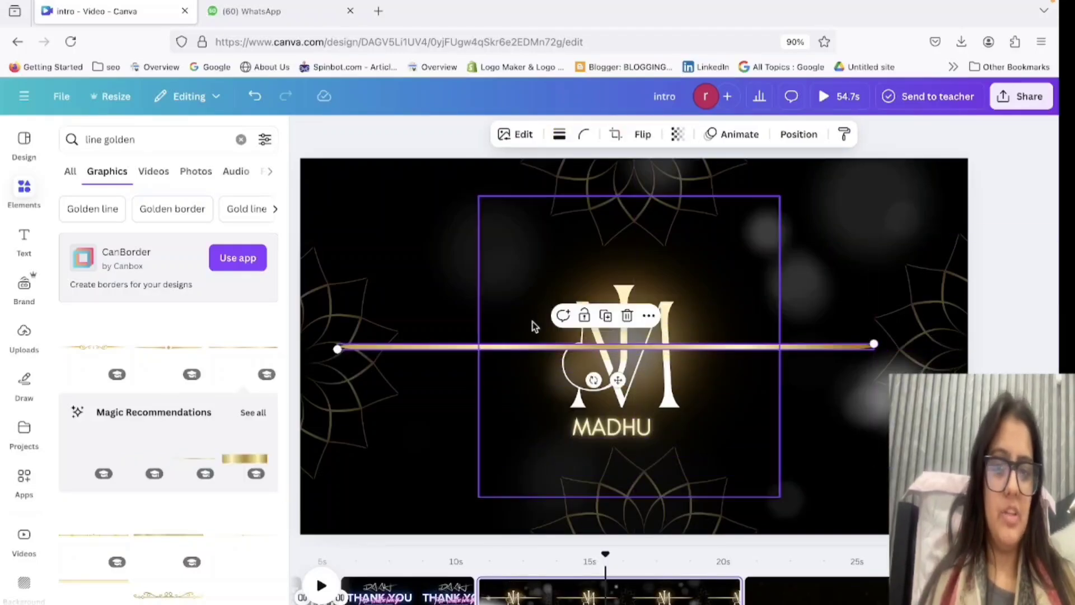
pyautogui.click(754, 361)
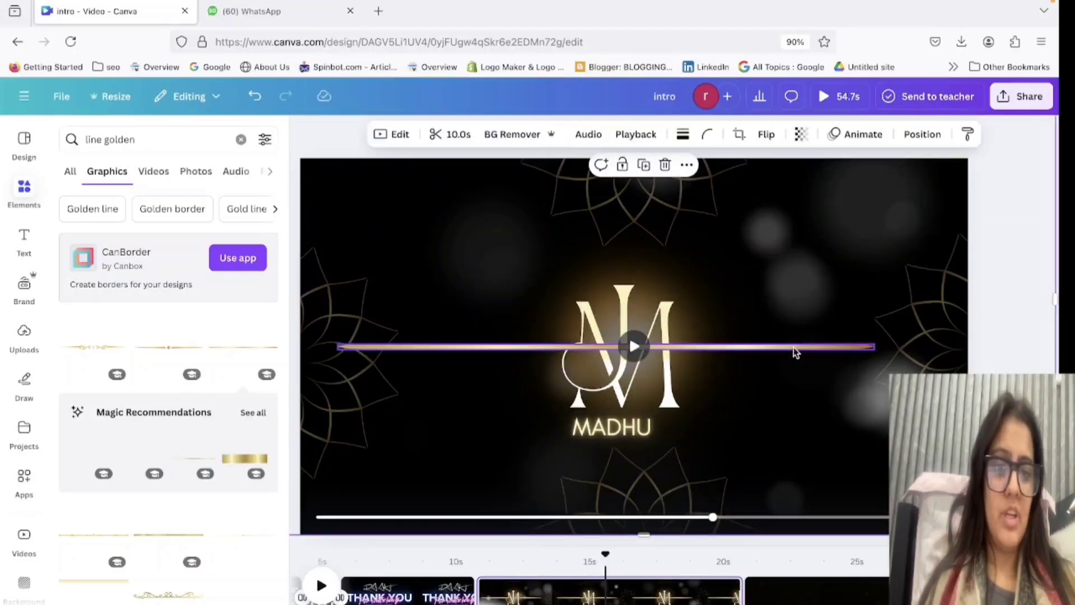
pyautogui.moveTo(794, 347); pyautogui.dragTo(820, 445)
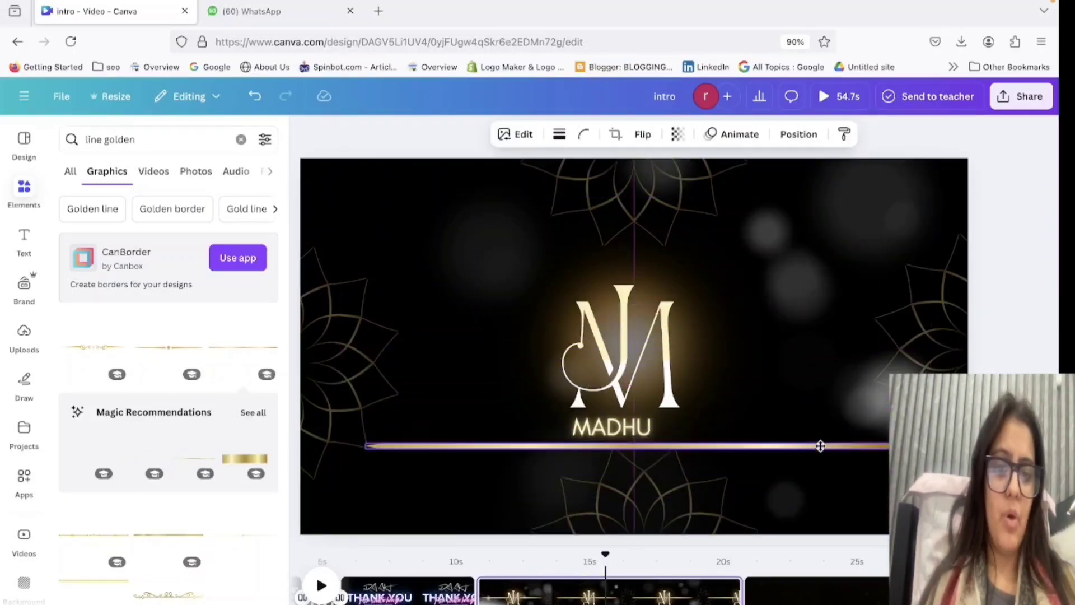
# Run Smart Crop on the golden line beneath the name text.
pyautogui.click(615, 134)
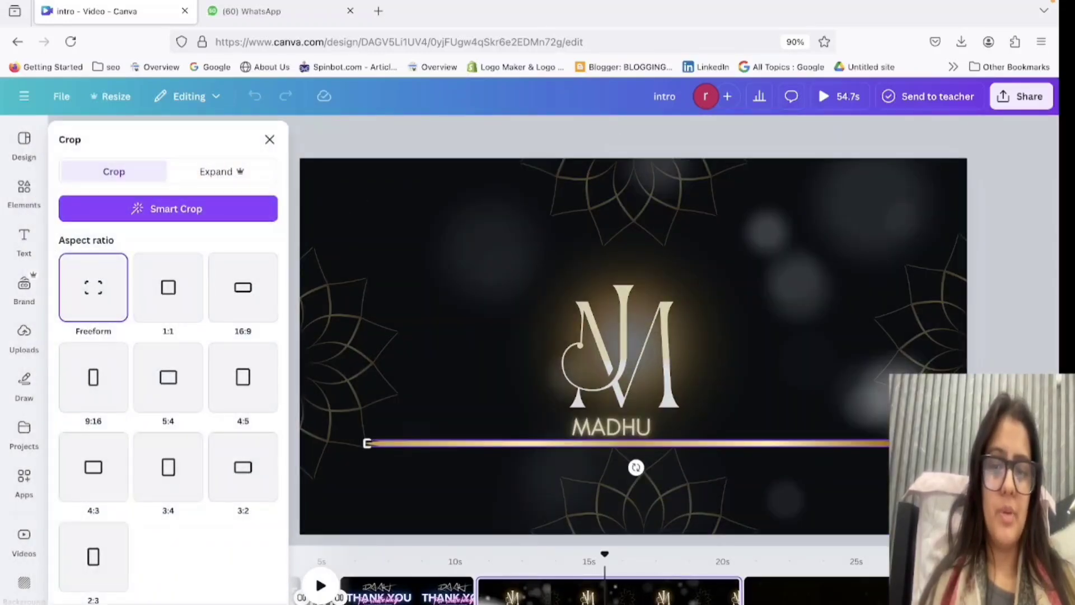
pyautogui.click(174, 204)
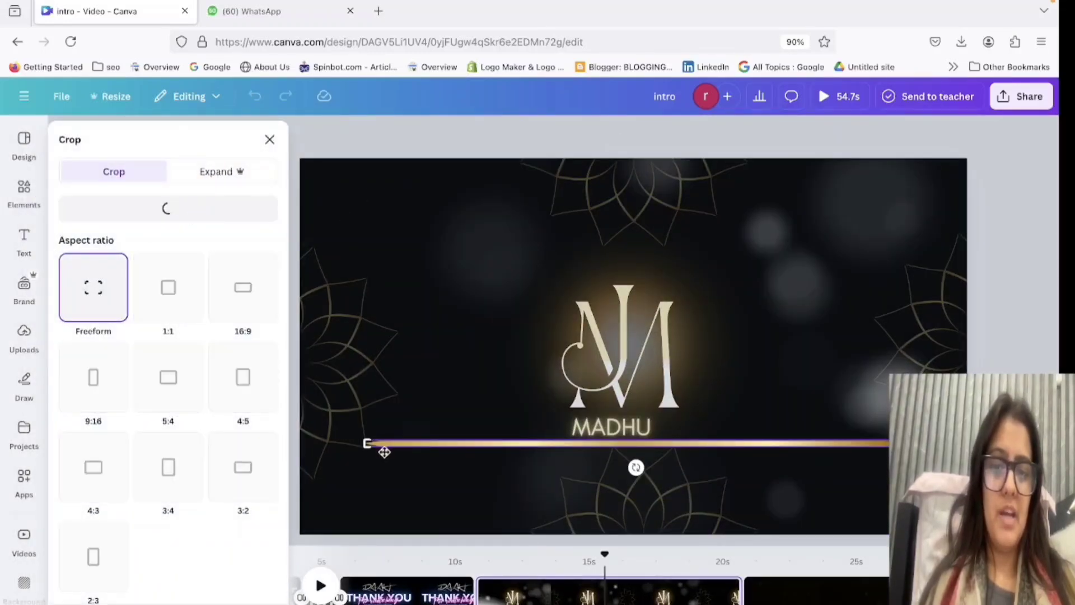
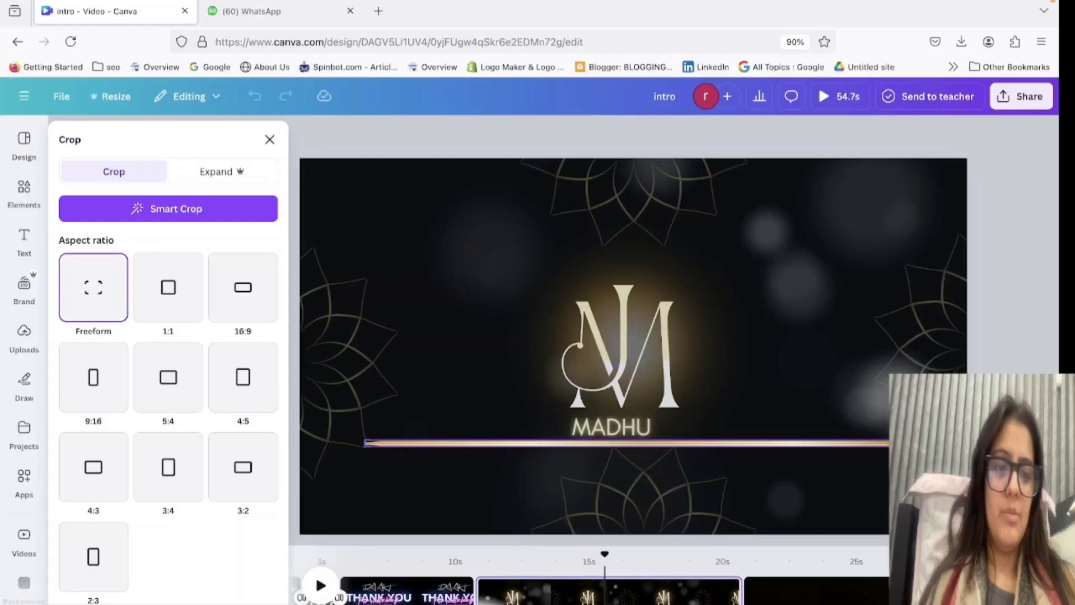
# Close the crop of the golden line beneath the name text and delete that line from the monogram page.
pyautogui.moveTo(651, 467); pyautogui.dragTo(726, 414)
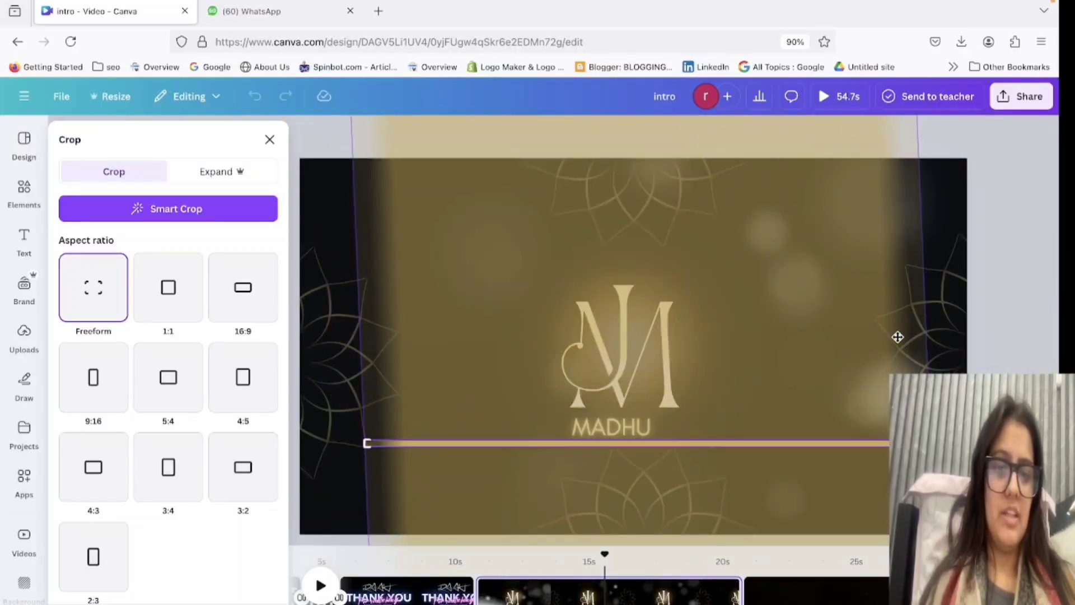
pyautogui.click(1048, 332)
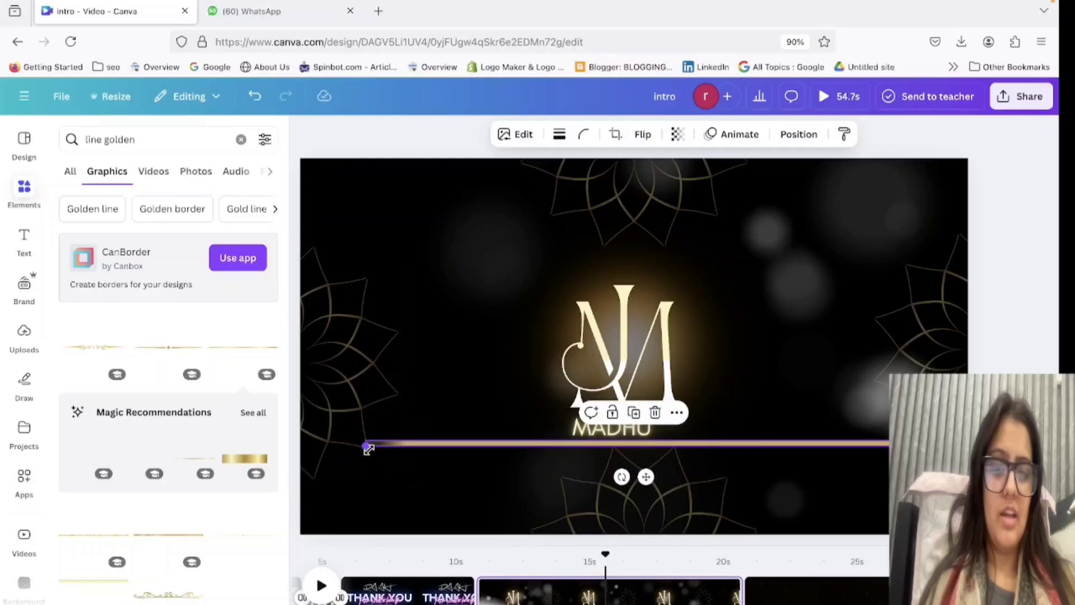
pyautogui.moveTo(369, 449); pyautogui.dragTo(615, 446)
pyautogui.press('Delete')
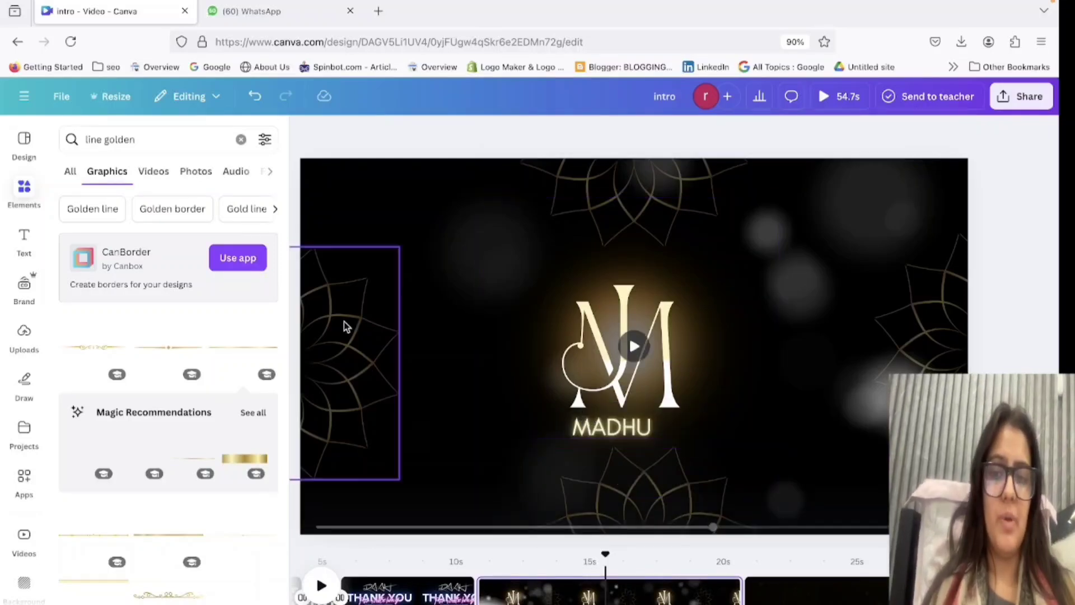
# Add the plain golden line to the monogram page again and crop it to a 16:9 aspect ratio.
pyautogui.click(259, 348)
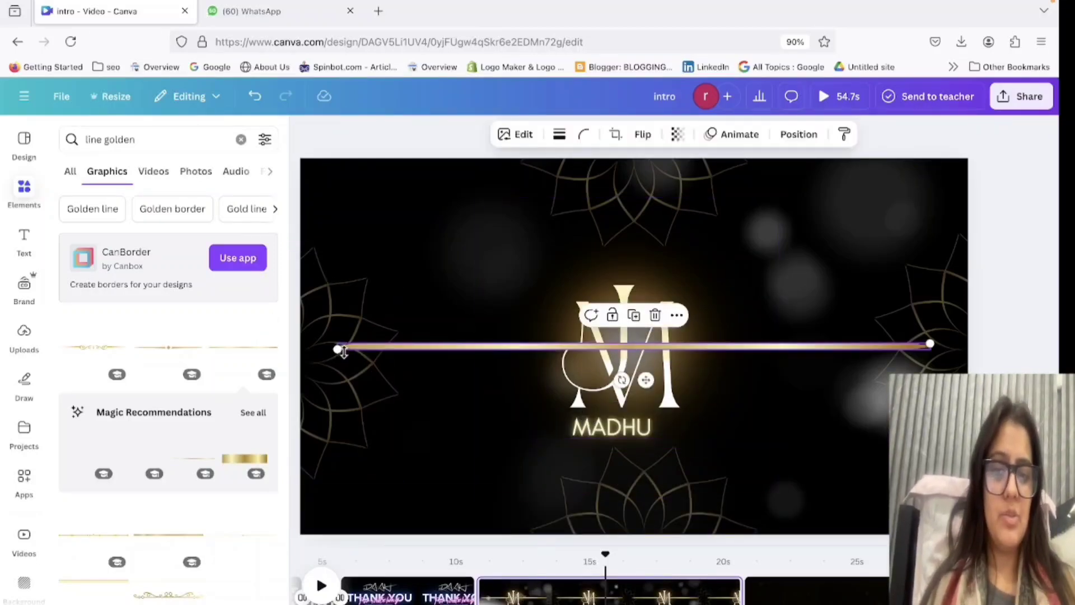
pyautogui.moveTo(337, 351); pyautogui.dragTo(396, 348)
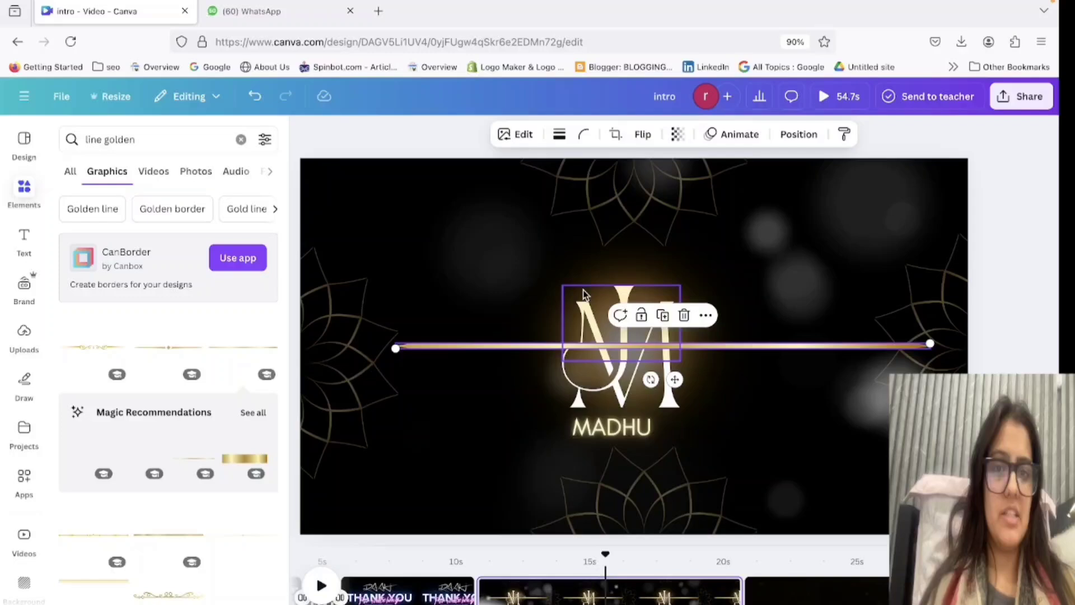
pyautogui.click(613, 137)
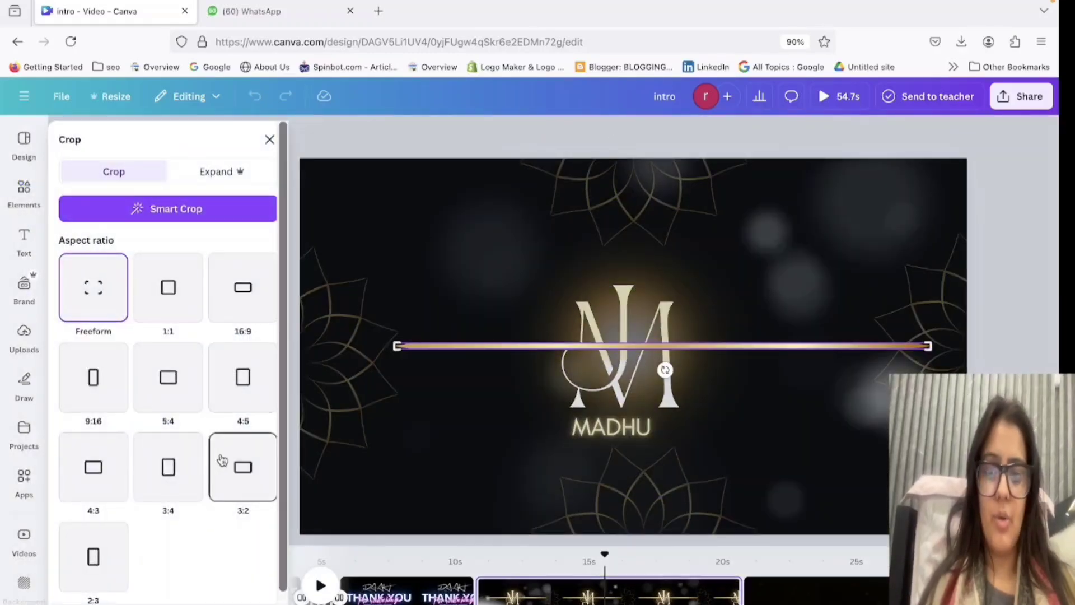
pyautogui.click(252, 308)
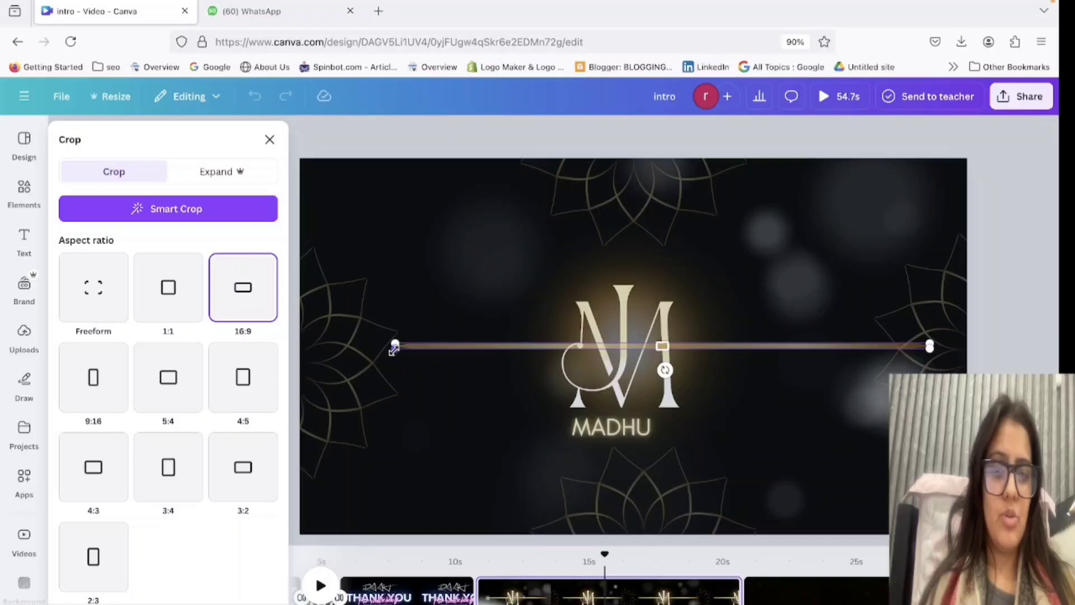
pyautogui.moveTo(601, 366); pyautogui.dragTo(171, 320)
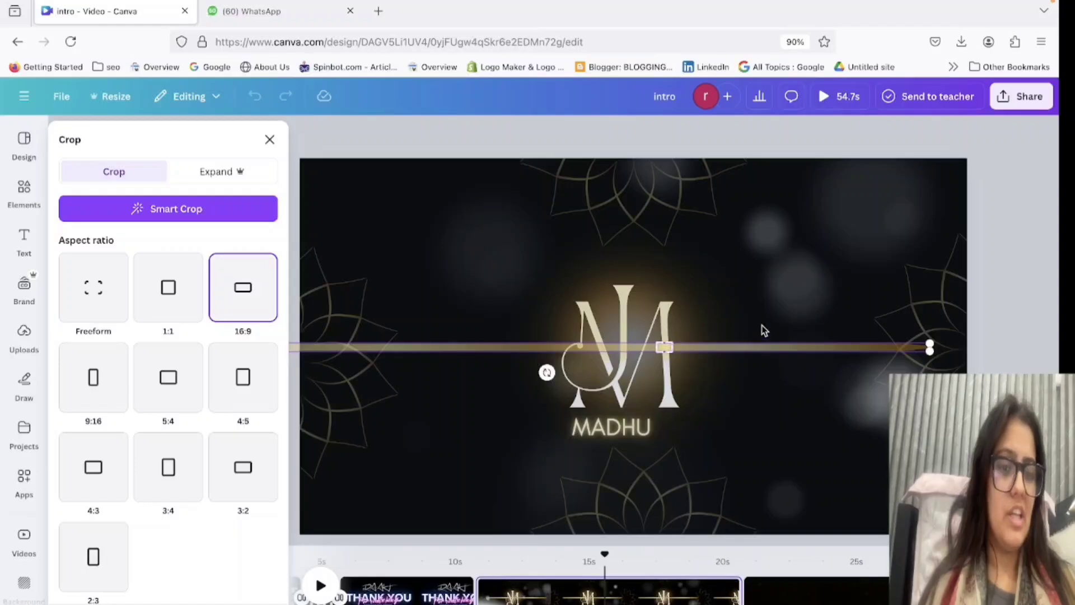
pyautogui.click(1034, 326)
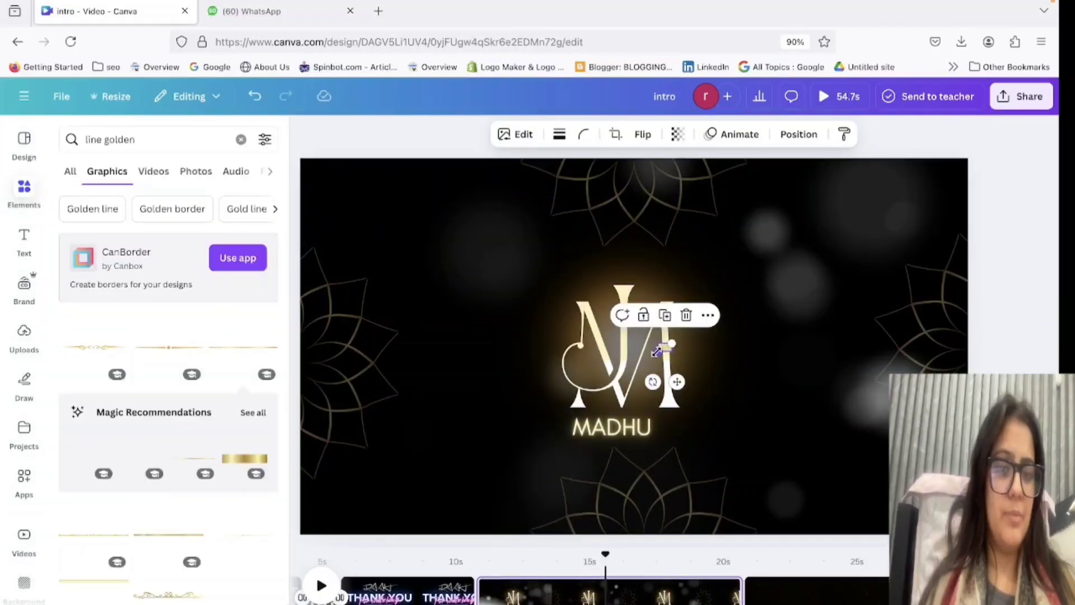
# Stretch the cropped golden piece into a thin bar across the monogram and set its corner rounding to 100.
pyautogui.moveTo(657, 352); pyautogui.dragTo(343, 369)
pyautogui.click(605, 371)
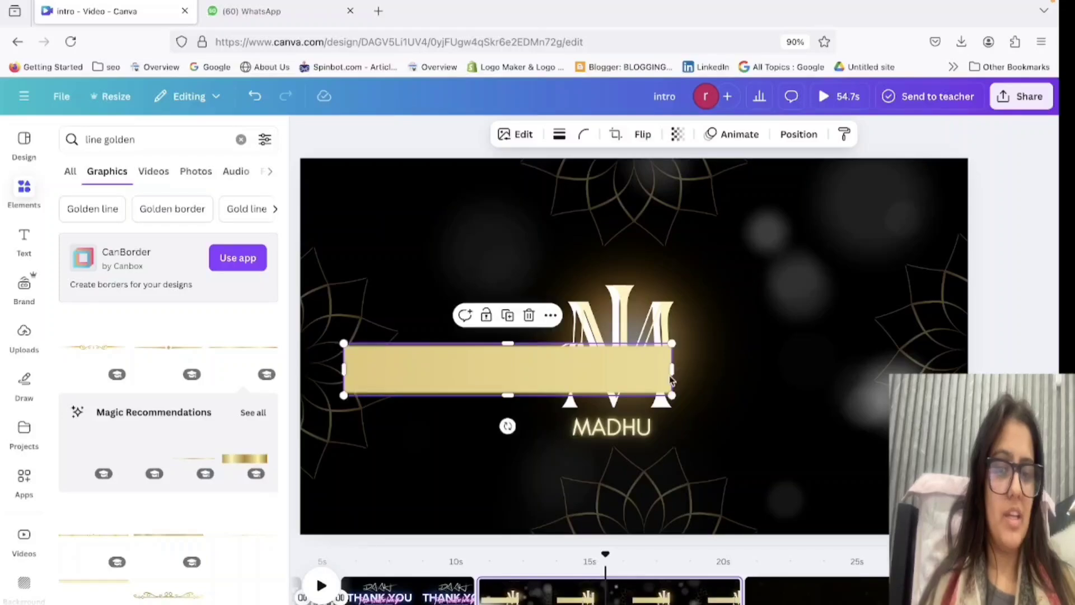
pyautogui.moveTo(672, 379); pyautogui.dragTo(903, 369)
pyautogui.moveTo(685, 392); pyautogui.dragTo(687, 354)
pyautogui.click(586, 135)
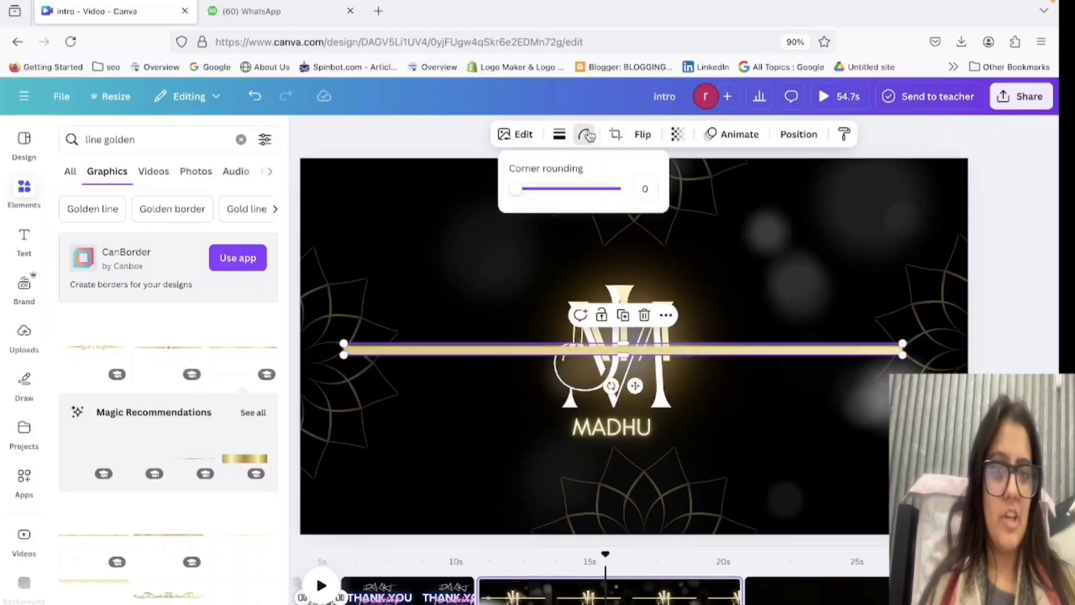
pyautogui.moveTo(564, 188); pyautogui.dragTo(568, 189)
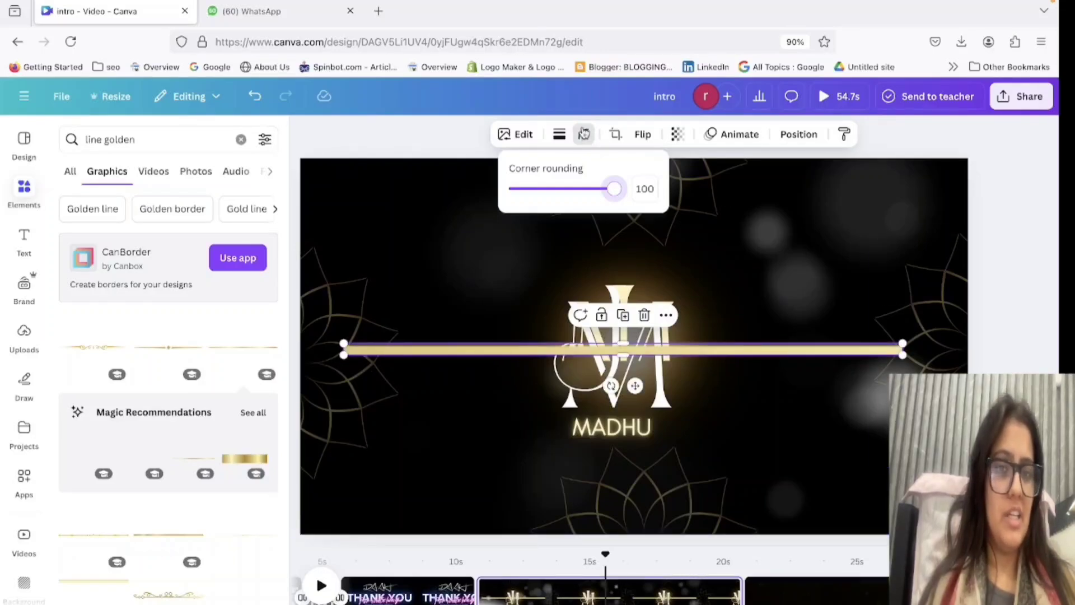
pyautogui.click(1019, 170)
# Try the golden bar just beneath the name text and delete it from the page.
pyautogui.moveTo(756, 354); pyautogui.dragTo(834, 448)
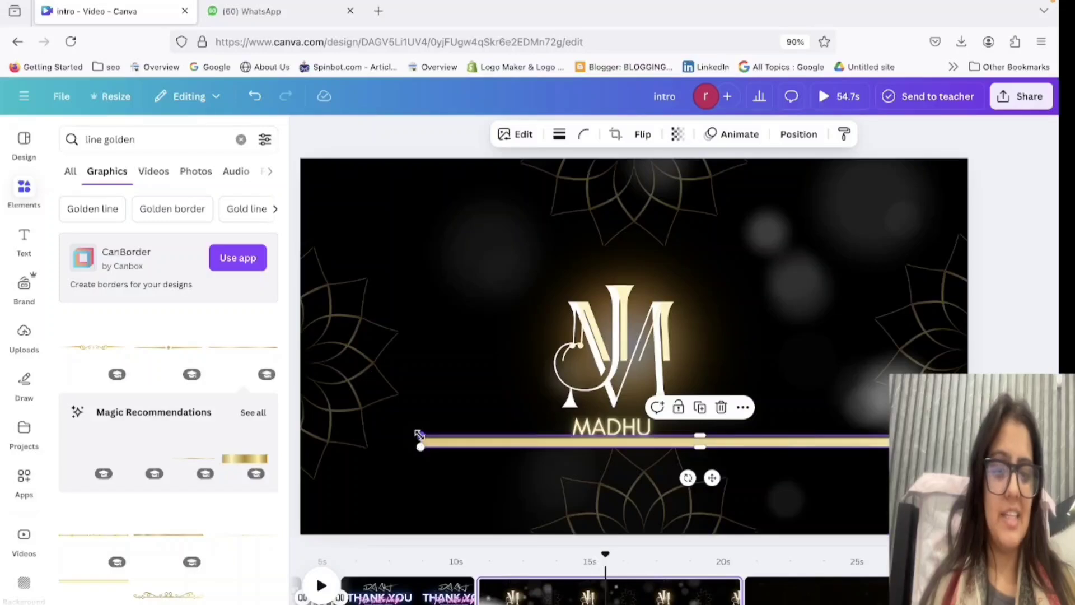
pyautogui.moveTo(420, 435); pyautogui.dragTo(722, 445)
pyautogui.press('Delete')
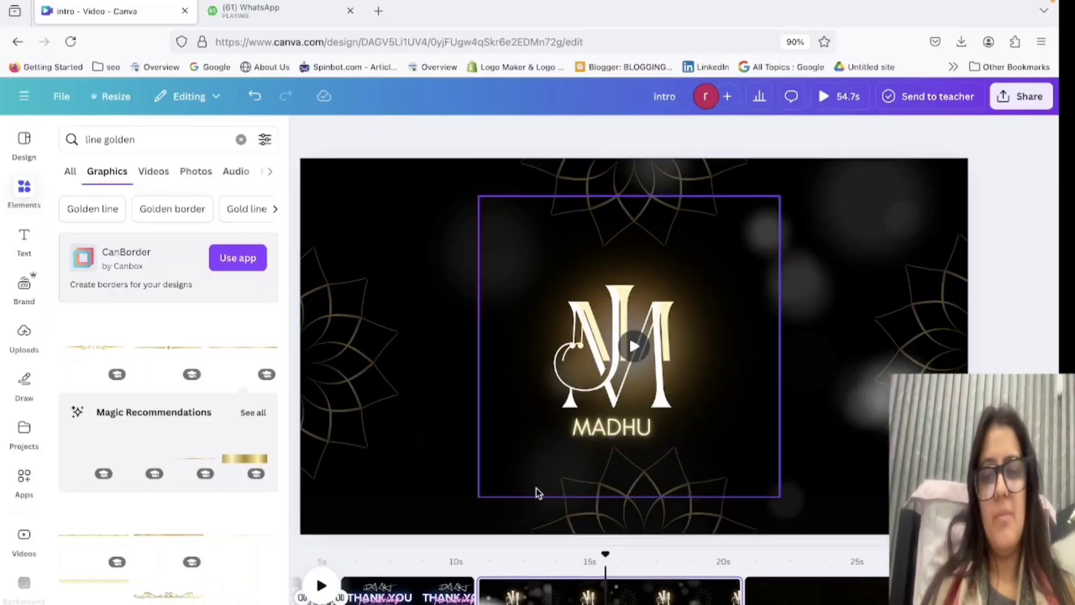
# Try a shorter, thinner golden line beneath the name text and delete it.
pyautogui.scroll(-3, 243, 470)
pyautogui.click(244, 463)
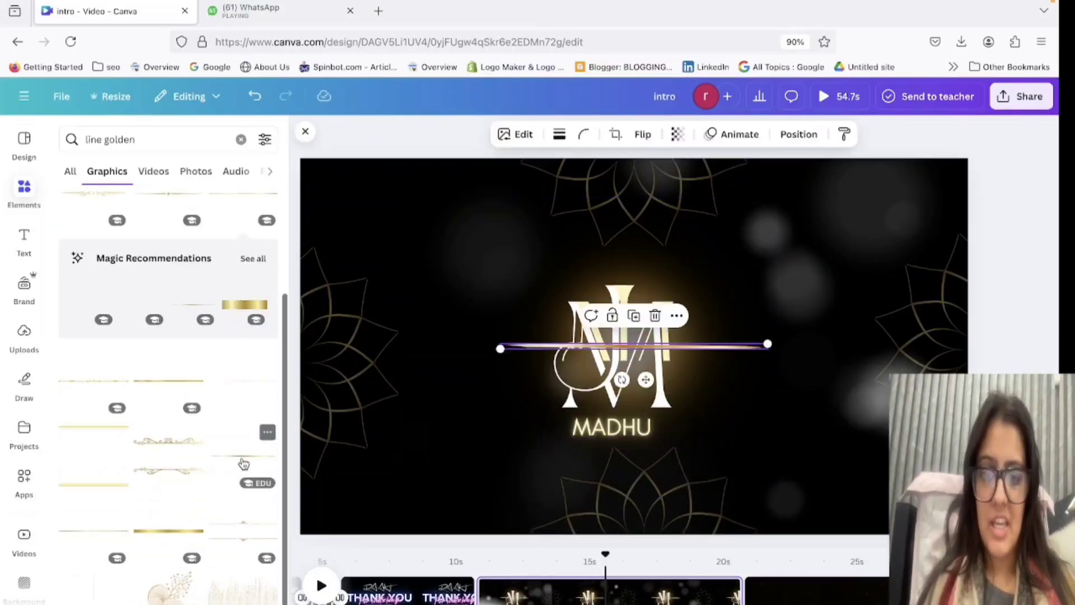
pyautogui.click(784, 343)
pyautogui.click(737, 350)
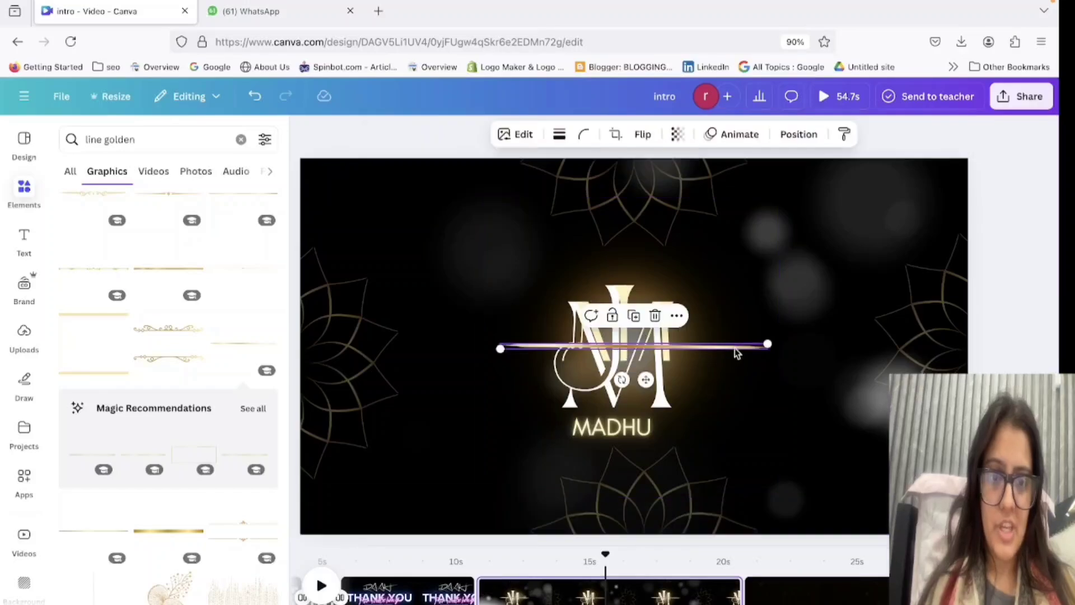
pyautogui.moveTo(737, 350); pyautogui.dragTo(799, 444)
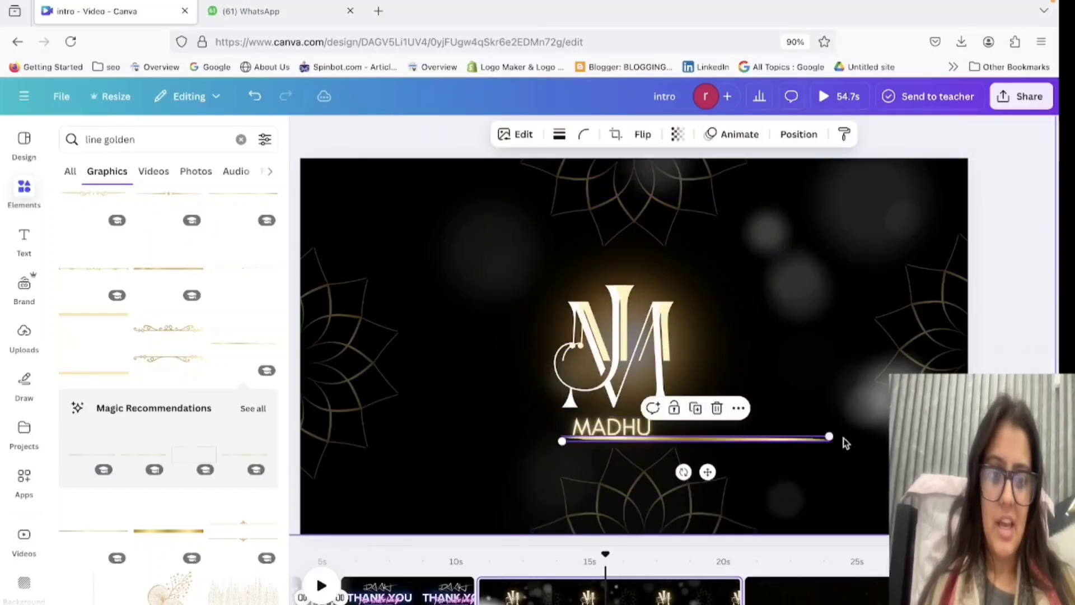
pyautogui.click(795, 464)
pyautogui.moveTo(771, 439); pyautogui.dragTo(744, 455)
pyautogui.press('Delete')
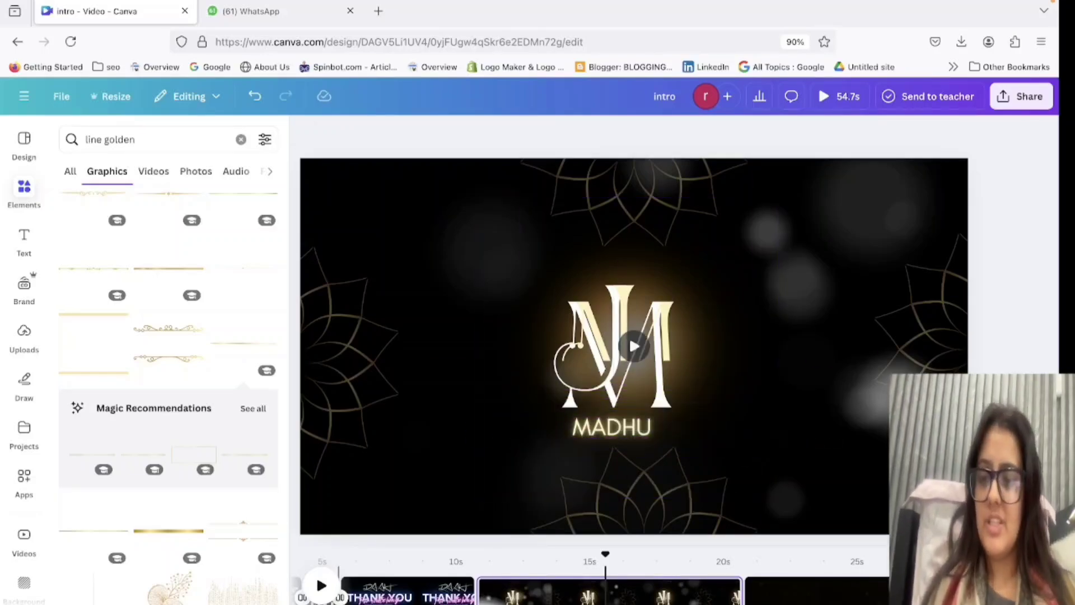
# Add the glowing golden line with sparkles from the graphics results and shrink it to a short accent.
pyautogui.scroll(-2, 262, 579)
pyautogui.scroll(-5, 263, 577)
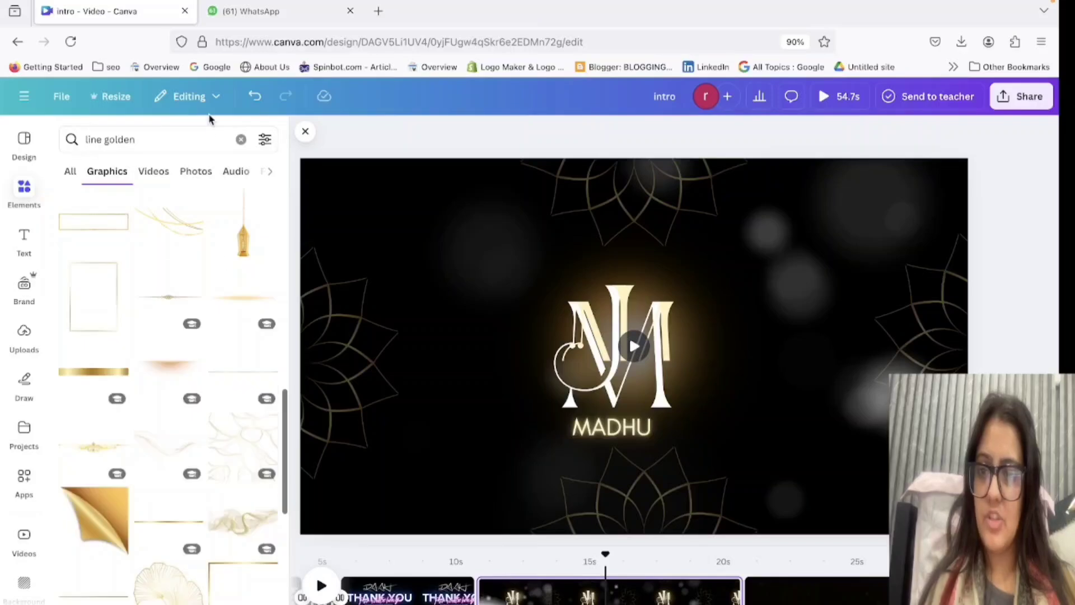
pyautogui.click(242, 298)
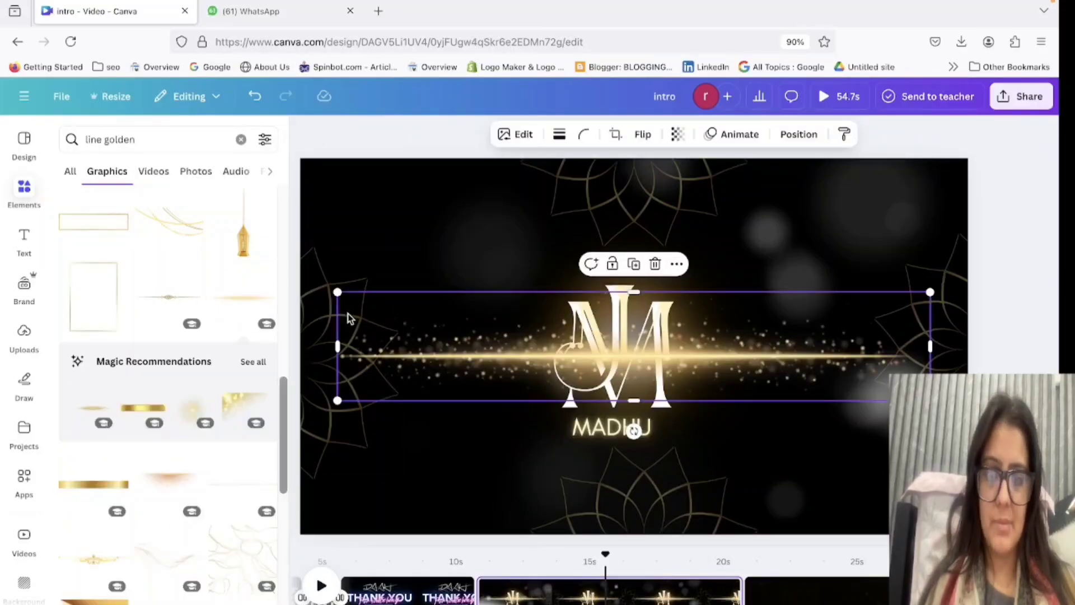
pyautogui.moveTo(338, 292); pyautogui.dragTo(905, 406)
# Undo the last change and lock the rotating mandala at the page's right edge.
pyautogui.press('super+z')
pyautogui.click(778, 319)
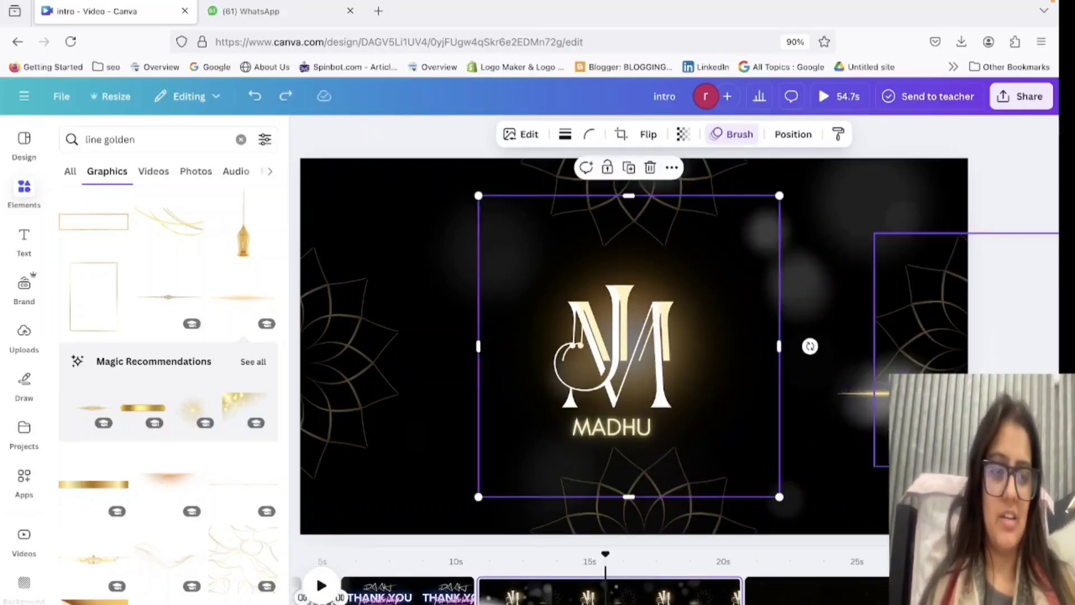
pyautogui.click(866, 394)
pyautogui.click(934, 316)
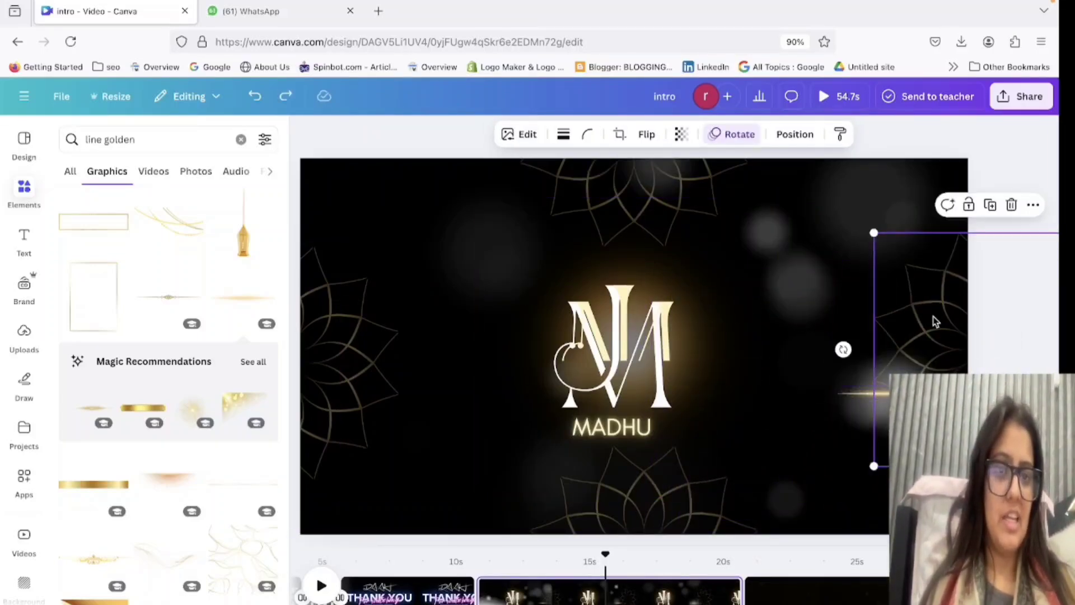
pyautogui.click(969, 205)
# Move the small glowing golden line to sit centred just beneath the name text.
pyautogui.click(764, 360)
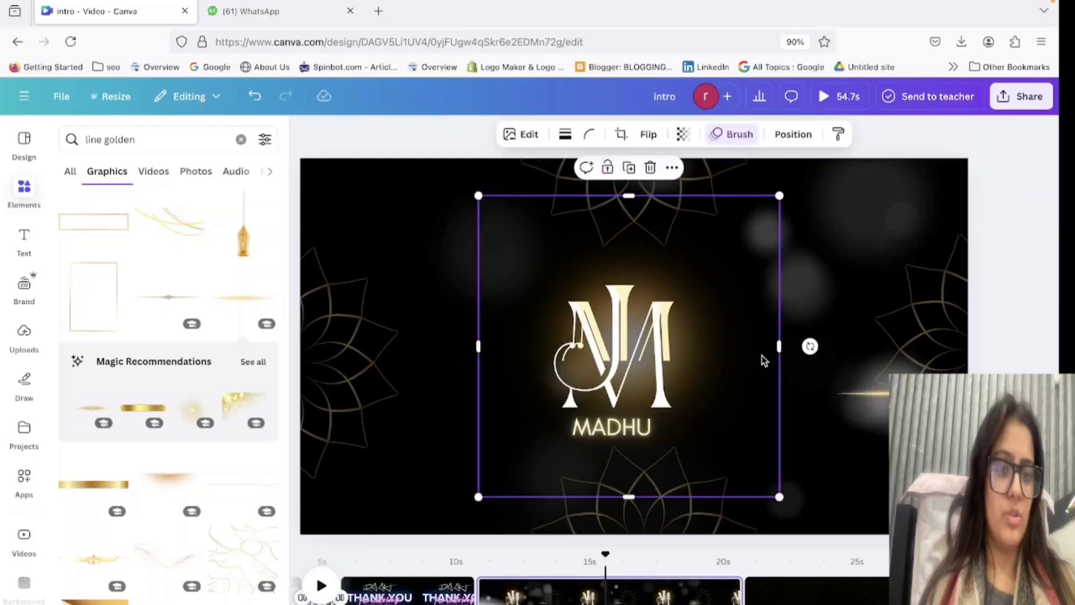
pyautogui.click(896, 358)
pyautogui.moveTo(867, 396); pyautogui.dragTo(586, 455)
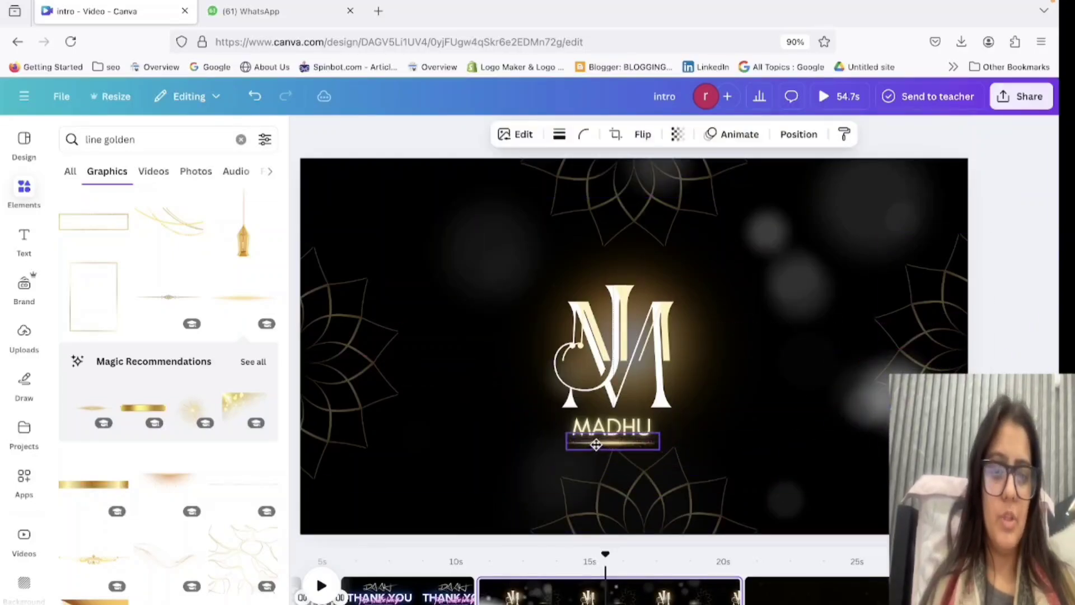
pyautogui.click(764, 436)
pyautogui.click(616, 439)
pyautogui.click(762, 399)
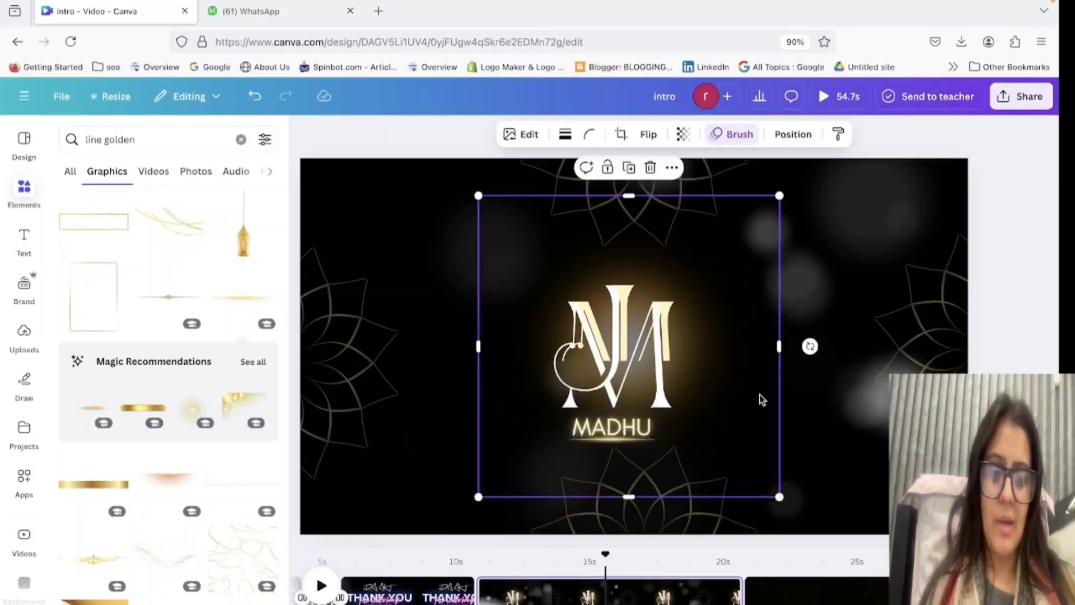
# Select the glowing golden line through the page's layers and apply the Digital animation to it.
pyautogui.click(799, 137)
pyautogui.click(223, 169)
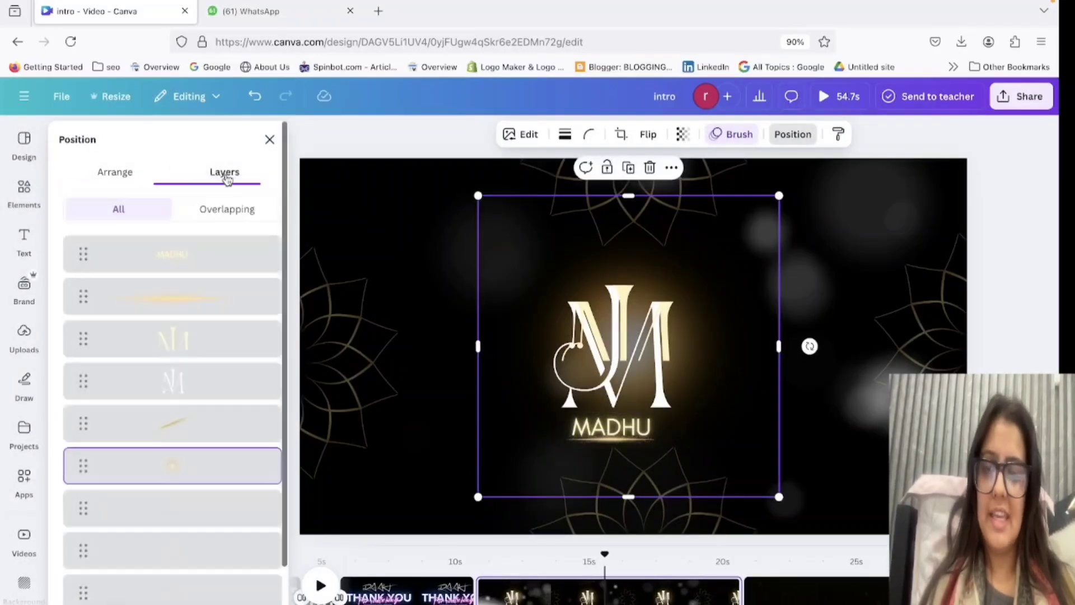
pyautogui.click(169, 302)
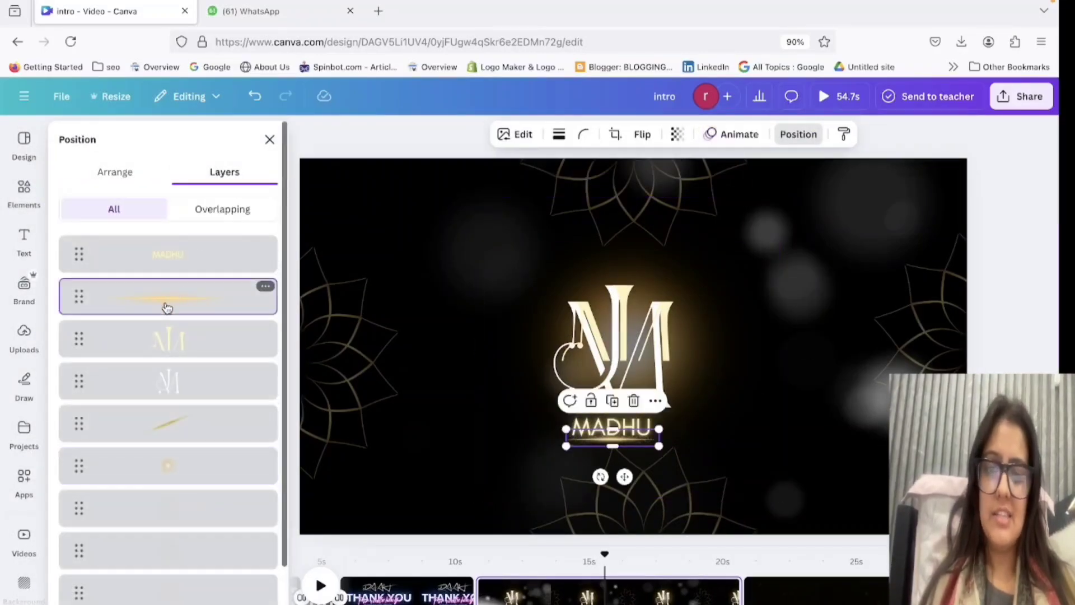
pyautogui.click(734, 134)
pyautogui.scroll(-5, 206, 415)
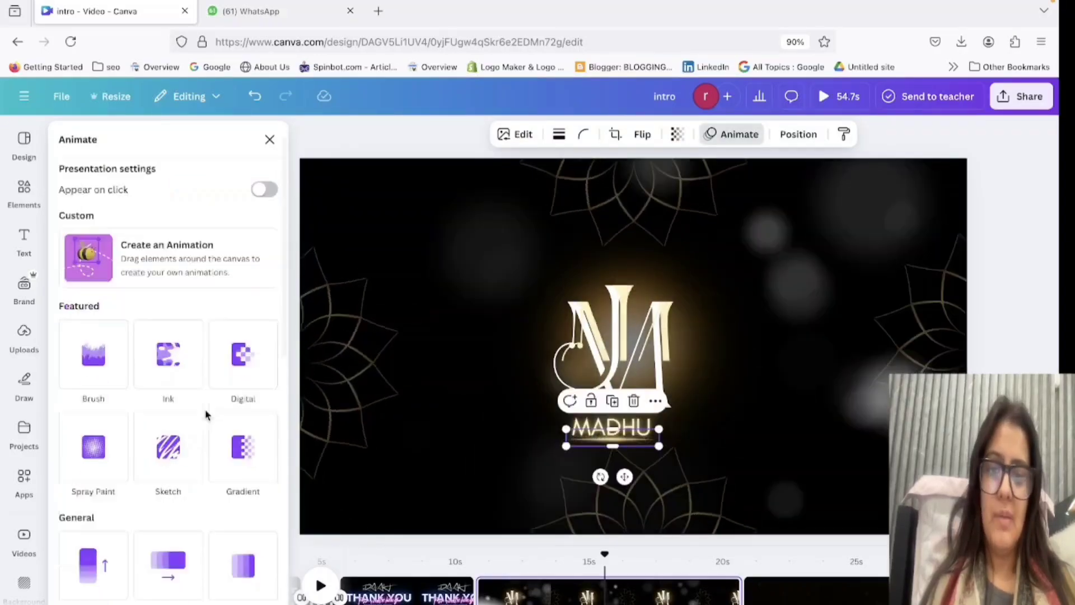
pyautogui.scroll(5, 207, 405)
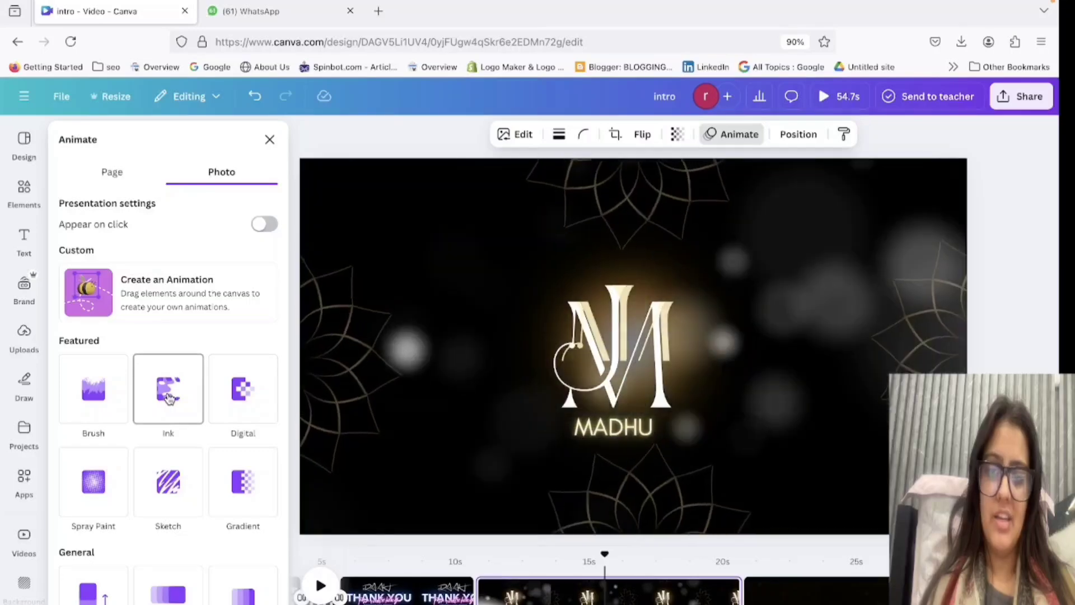
pyautogui.scroll(-3, 168, 487)
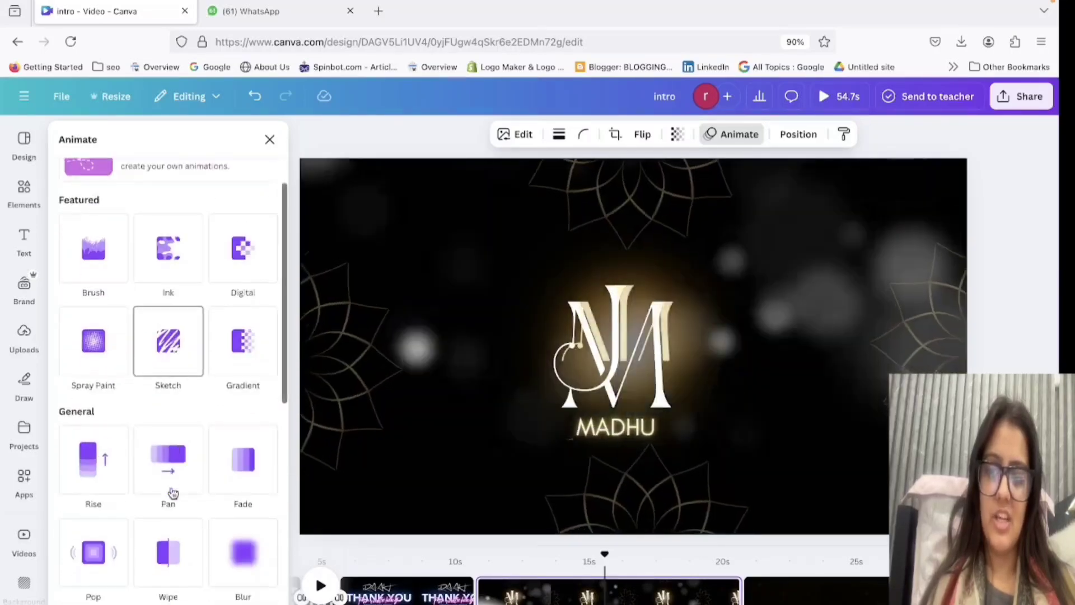
pyautogui.scroll(3, 101, 448)
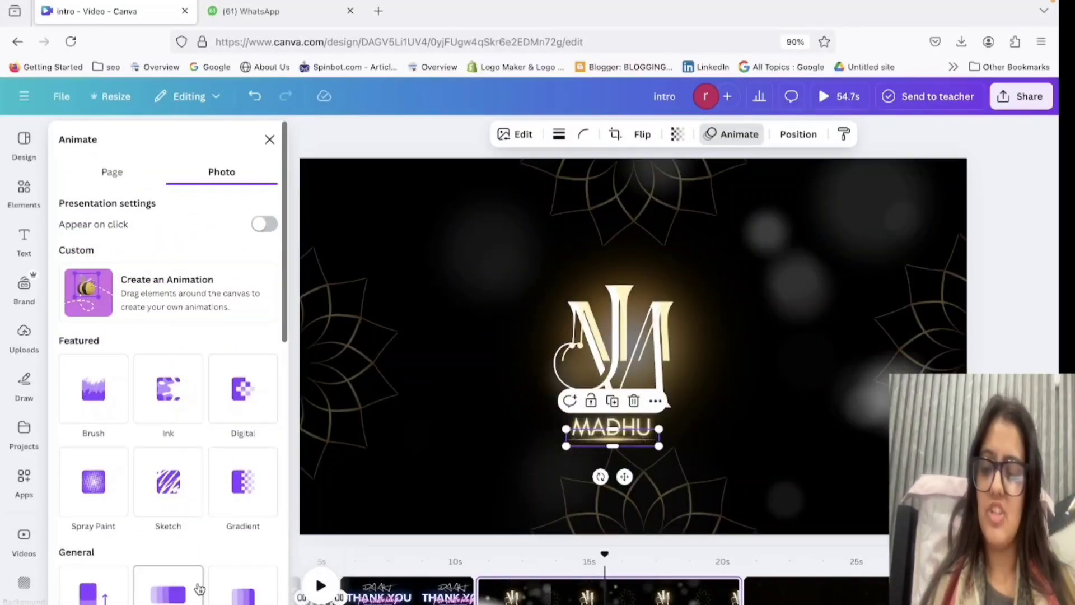
pyautogui.scroll(-4, 199, 588)
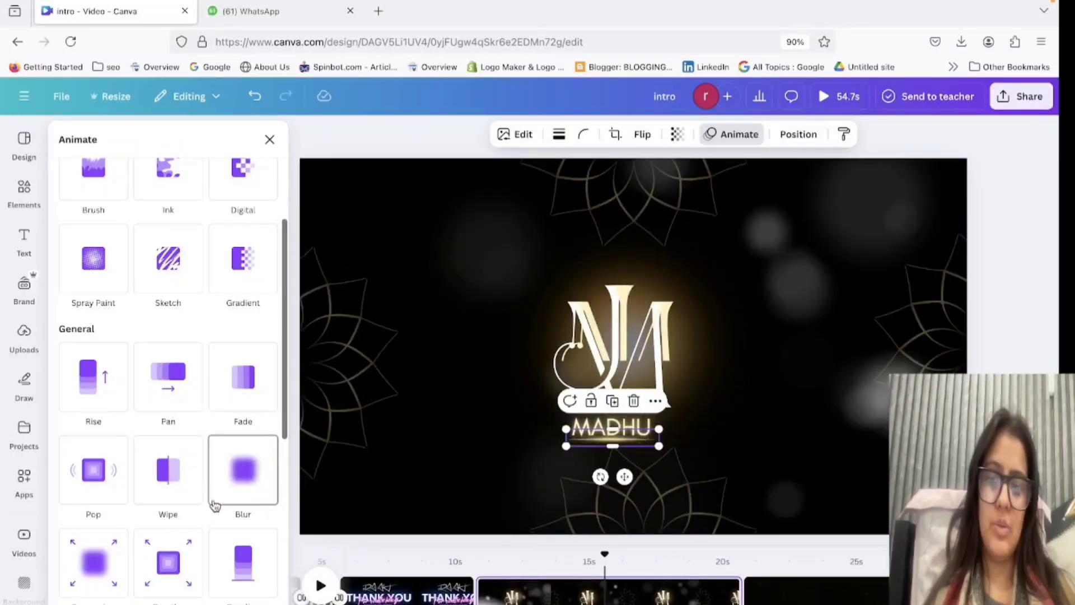
pyautogui.scroll(-3, 168, 504)
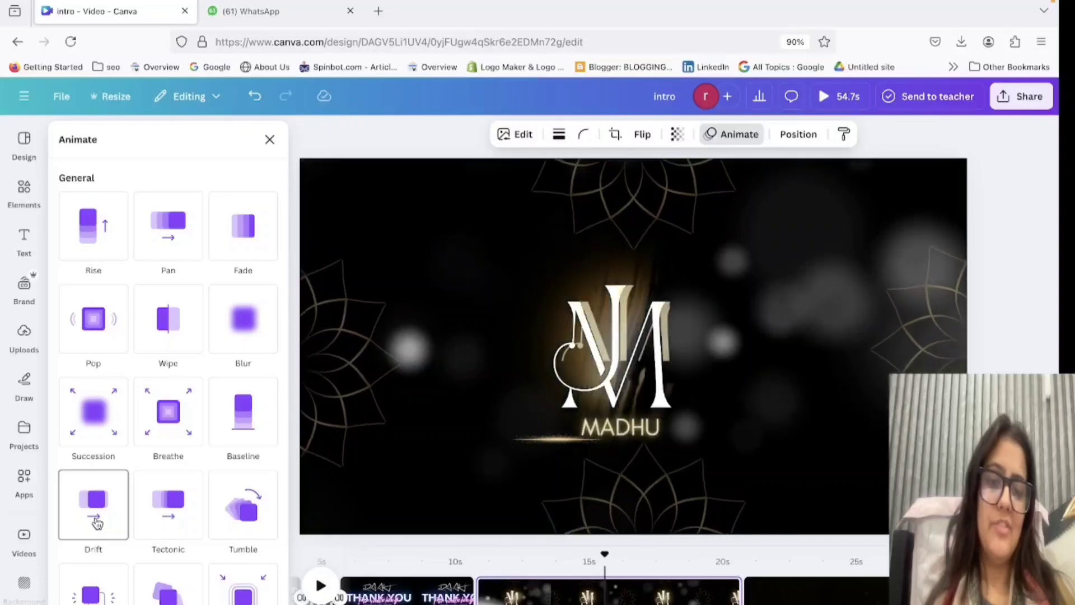
pyautogui.scroll(7, 97, 524)
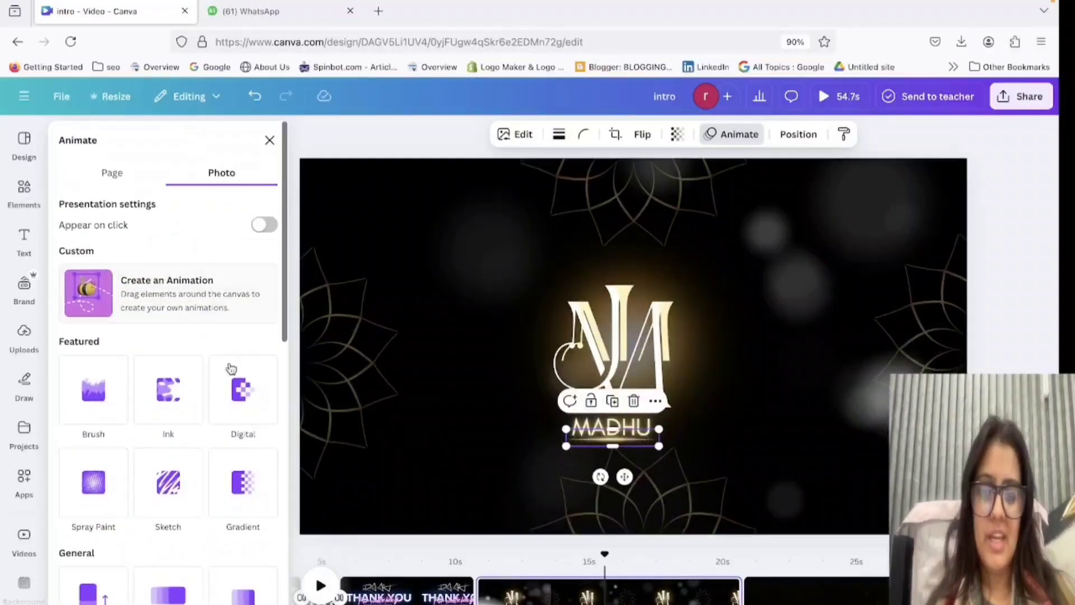
pyautogui.click(249, 398)
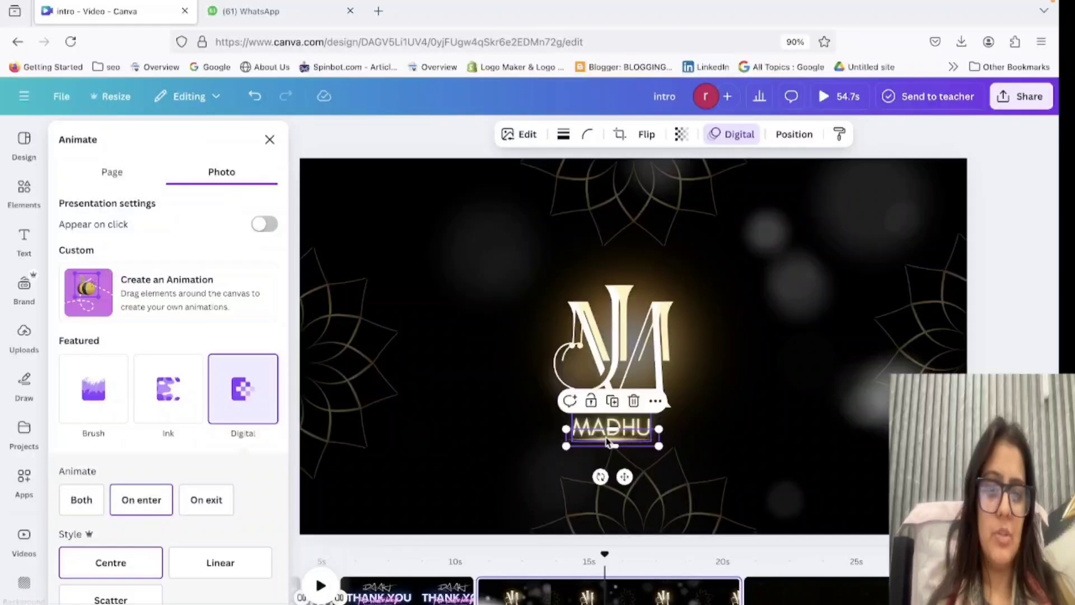
# Nudge the name text slightly up and to the left so it sits closer beneath the JM monogram.
pyautogui.click(609, 442)
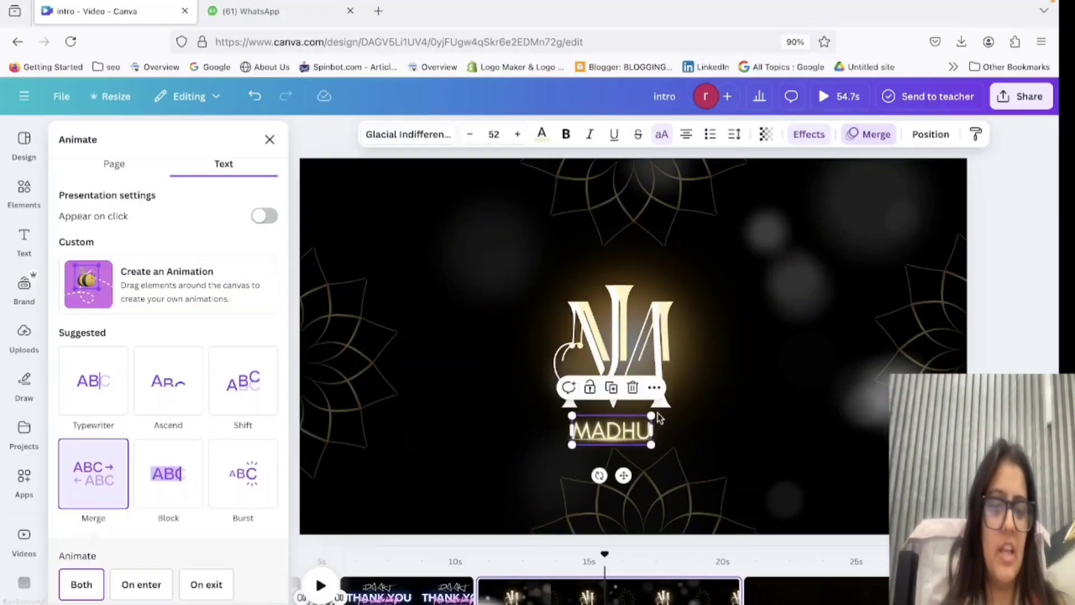
pyautogui.click(820, 426)
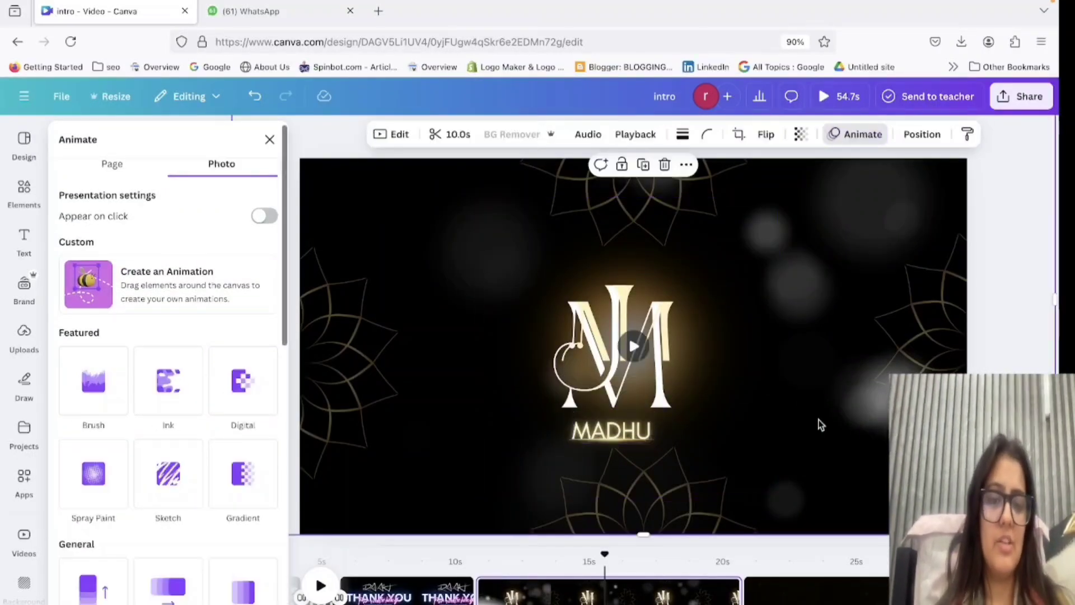
pyautogui.click(603, 424)
pyautogui.click(747, 456)
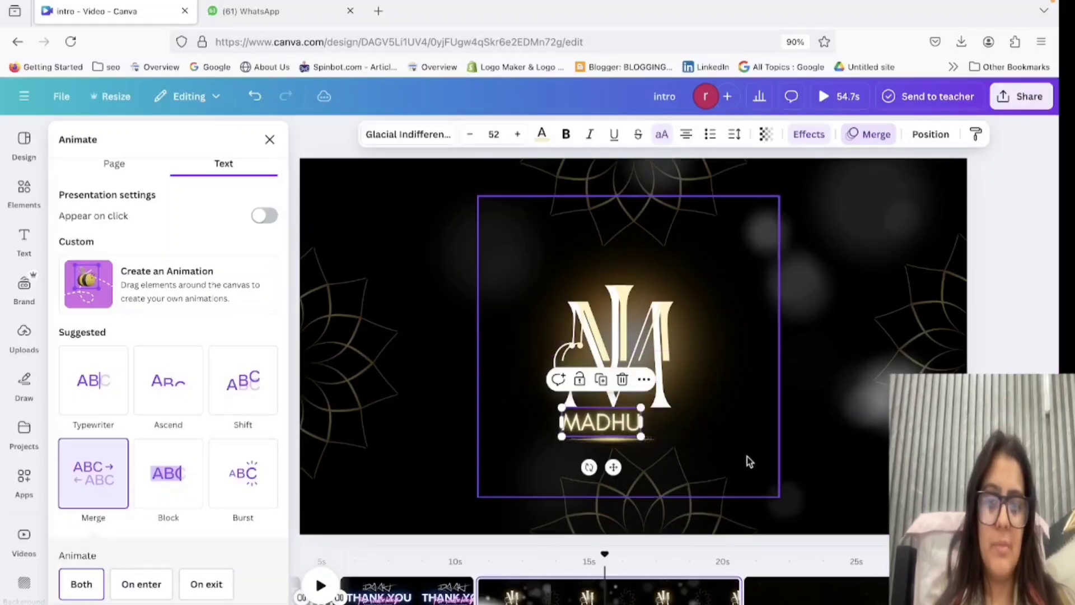
# Move the glowing golden line up and to the left so it sits just beneath the repositioned name text.
pyautogui.click(636, 439)
pyautogui.click(634, 439)
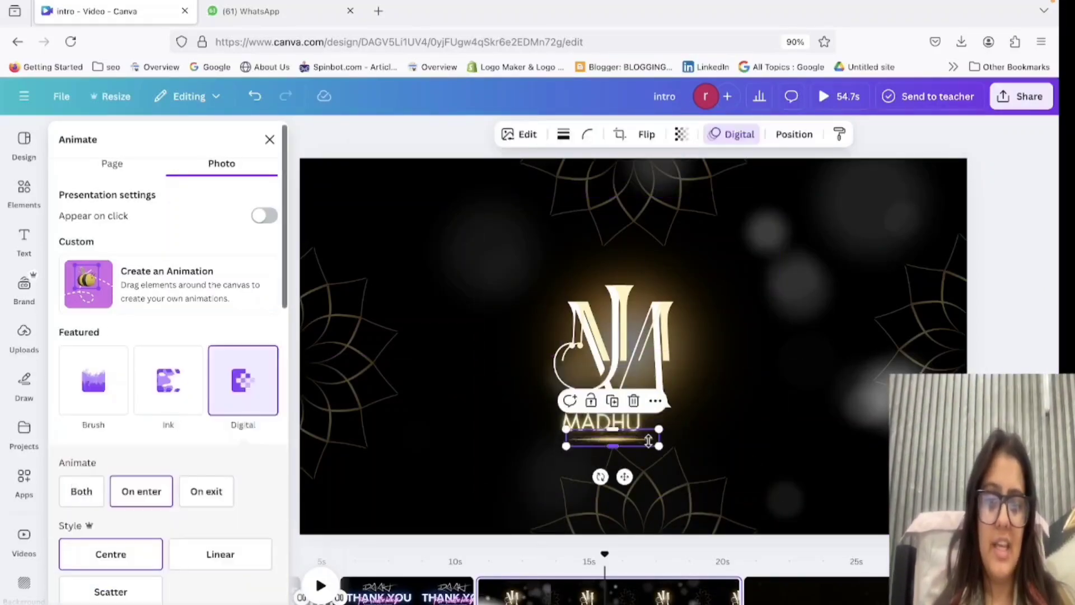
pyautogui.click(721, 445)
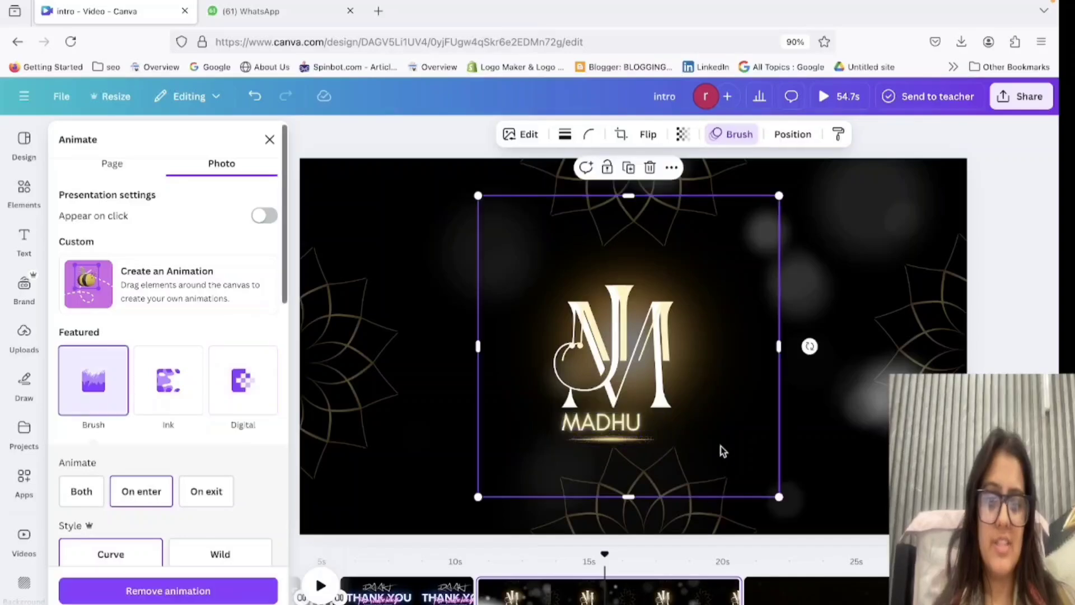
pyautogui.moveTo(628, 441)
pyautogui.mouseDown()
pyautogui.moveTo(606, 440)
pyautogui.moveTo(618, 437)
pyautogui.mouseUp()
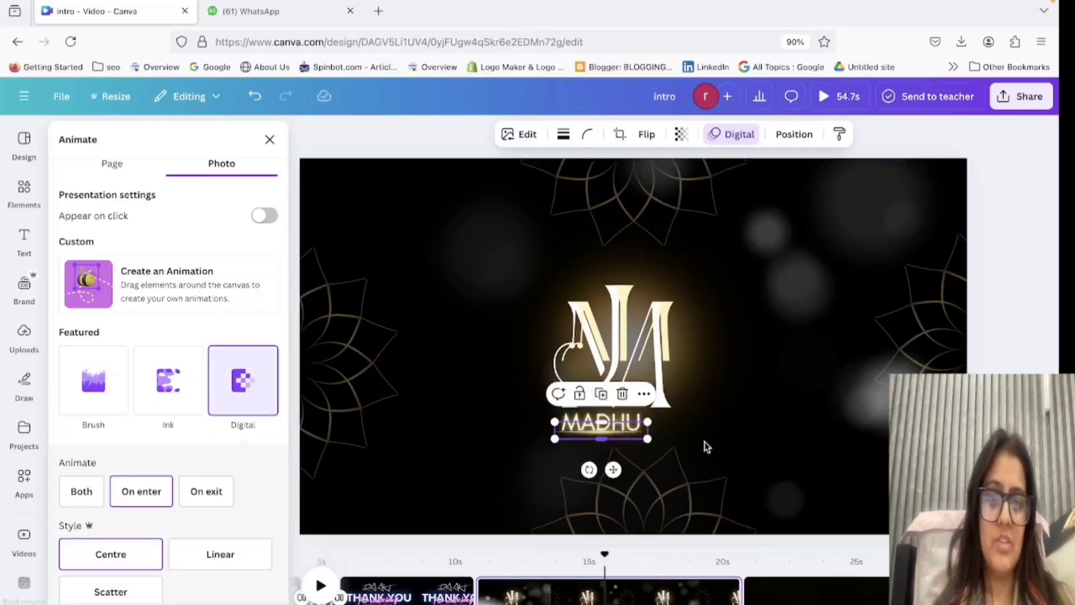
pyautogui.click(789, 448)
pyautogui.click(655, 324)
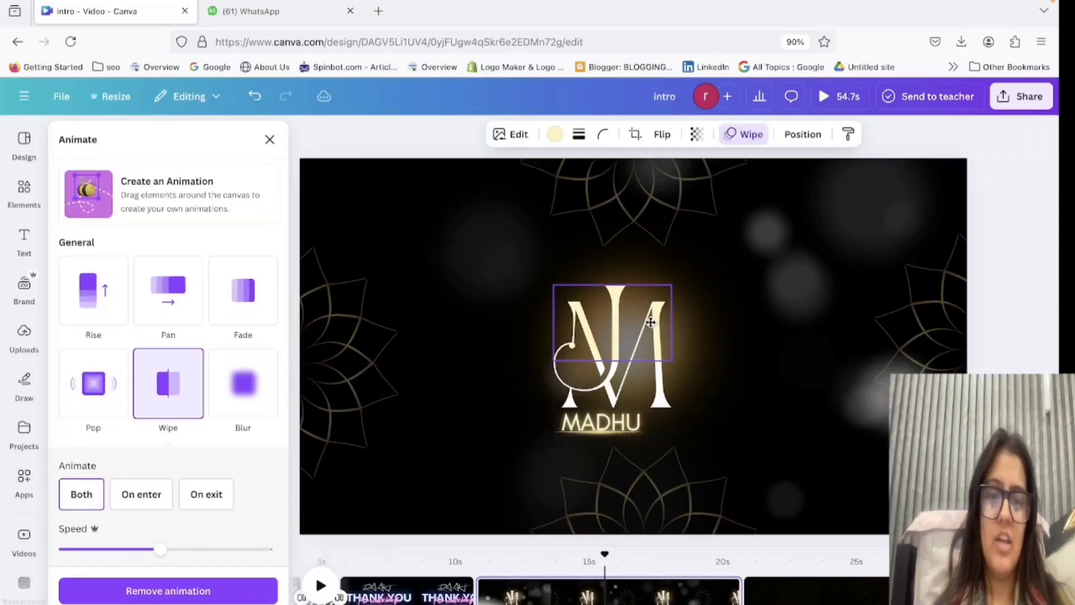
pyautogui.click(747, 400)
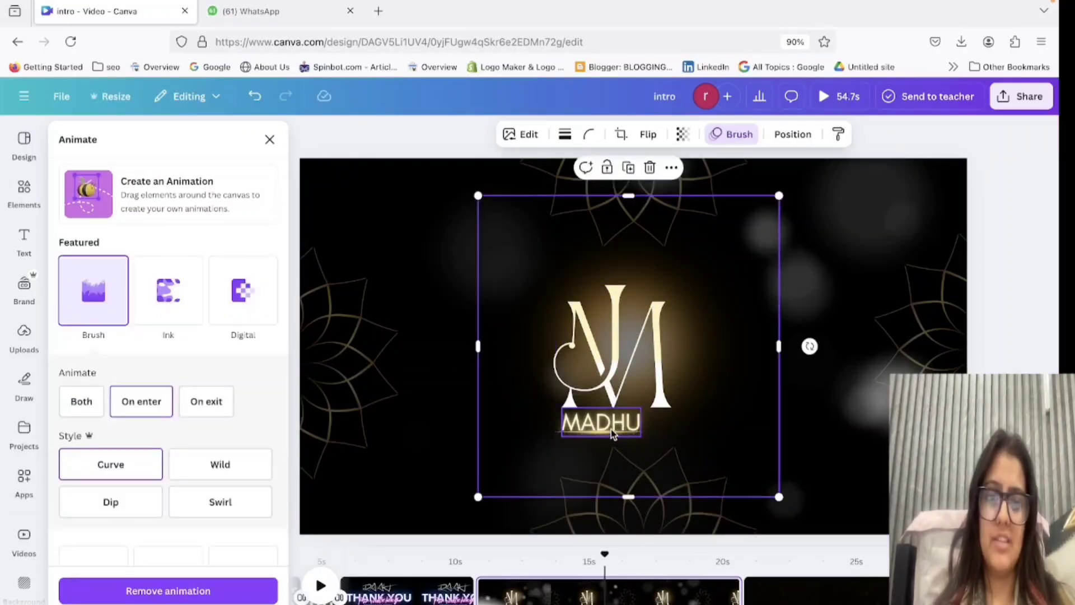
pyautogui.click(814, 421)
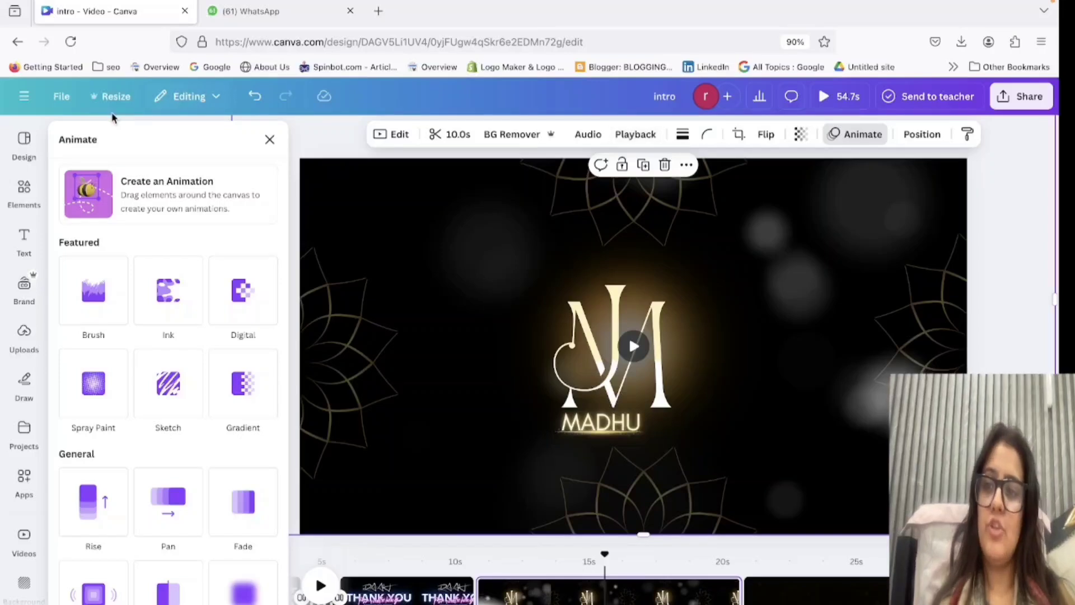
# Add the soft yellow glow from a "stage light" graphics search and position it shining from the page's top centre.
pyautogui.click(270, 139)
pyautogui.click(173, 129)
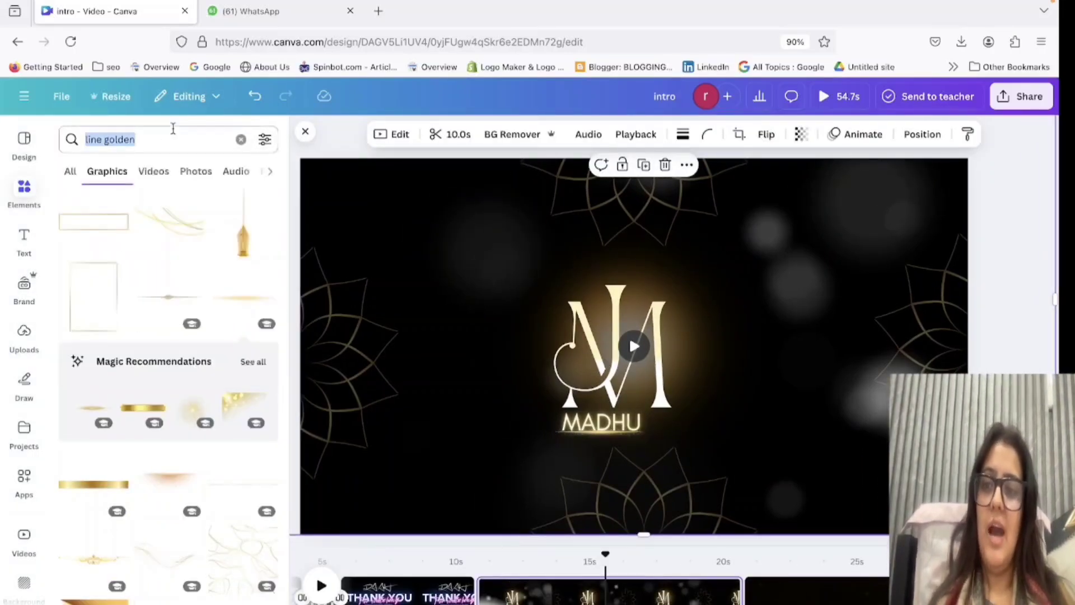
pyautogui.press('BackSpace')
pyautogui.write('stage')
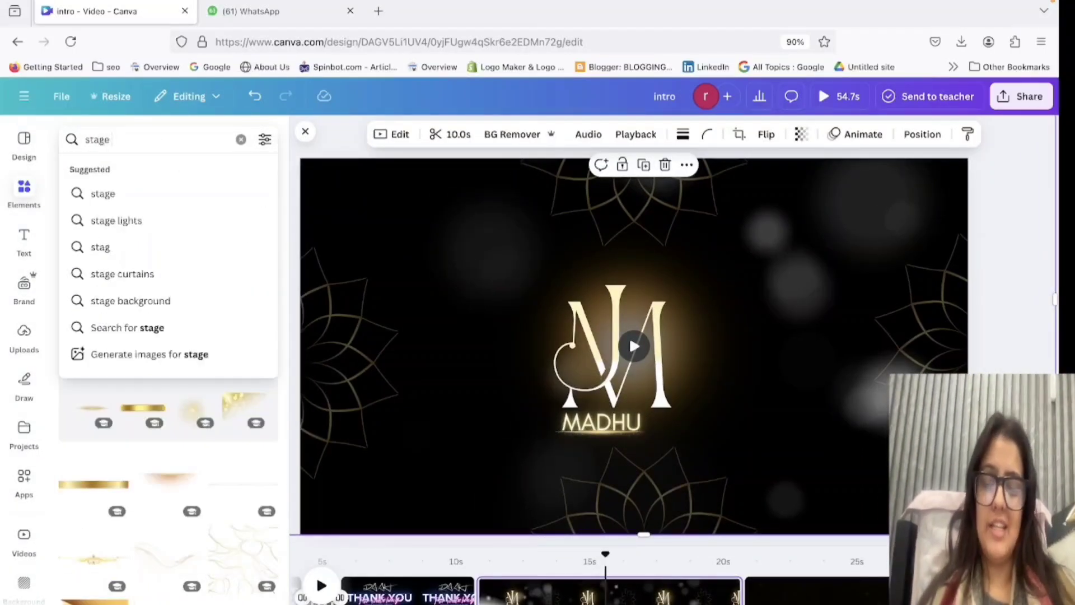
pyautogui.write(' light')
pyautogui.press('Return')
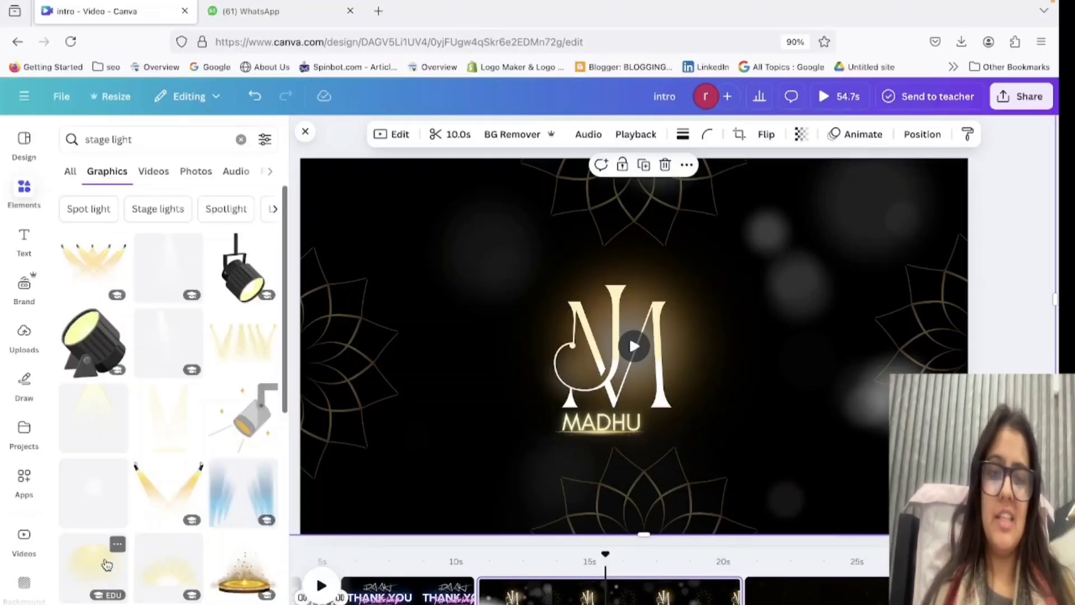
pyautogui.click(106, 564)
pyautogui.moveTo(734, 425); pyautogui.dragTo(732, 325)
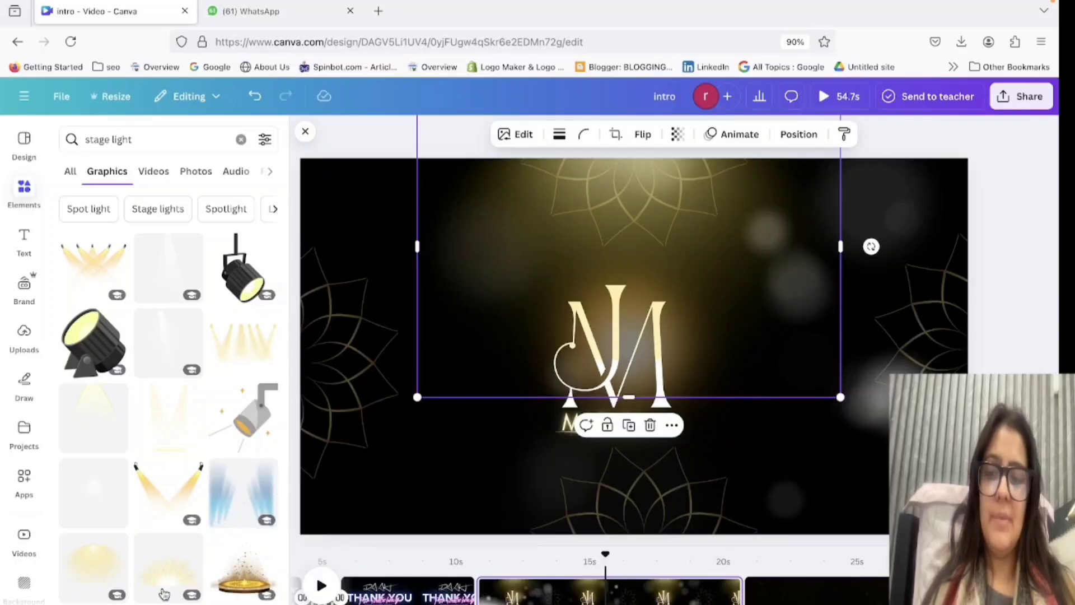
# Try other stage light graphics on the page, including an enlarged angled golden beam, and discard them.
pyautogui.click(179, 563)
pyautogui.moveTo(708, 376); pyautogui.dragTo(3, 541)
pyautogui.scroll(-6, 186, 519)
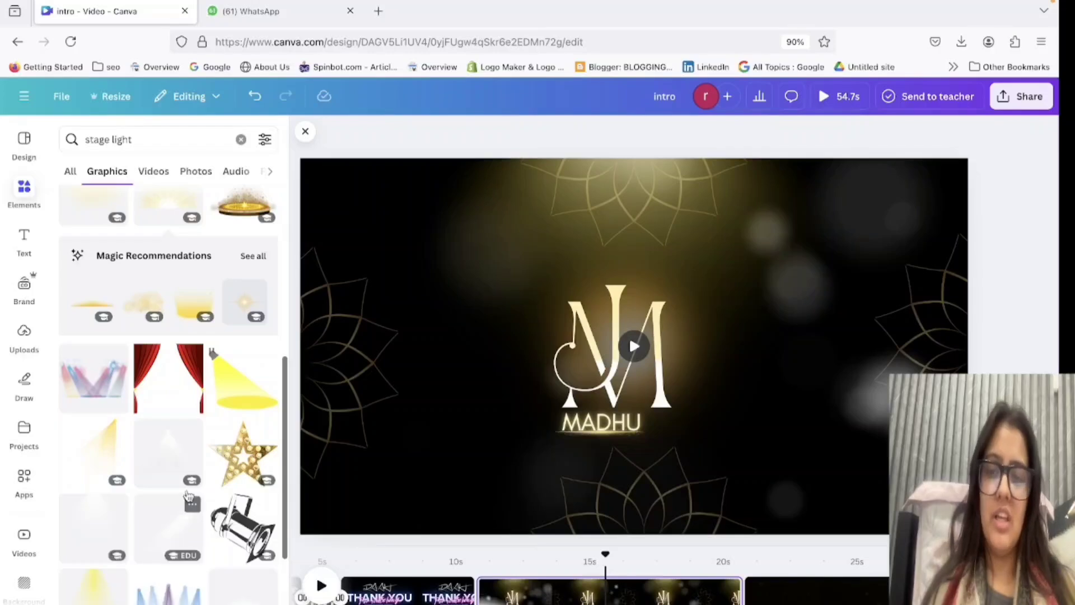
pyautogui.click(193, 305)
pyautogui.moveTo(695, 234); pyautogui.dragTo(2, 376)
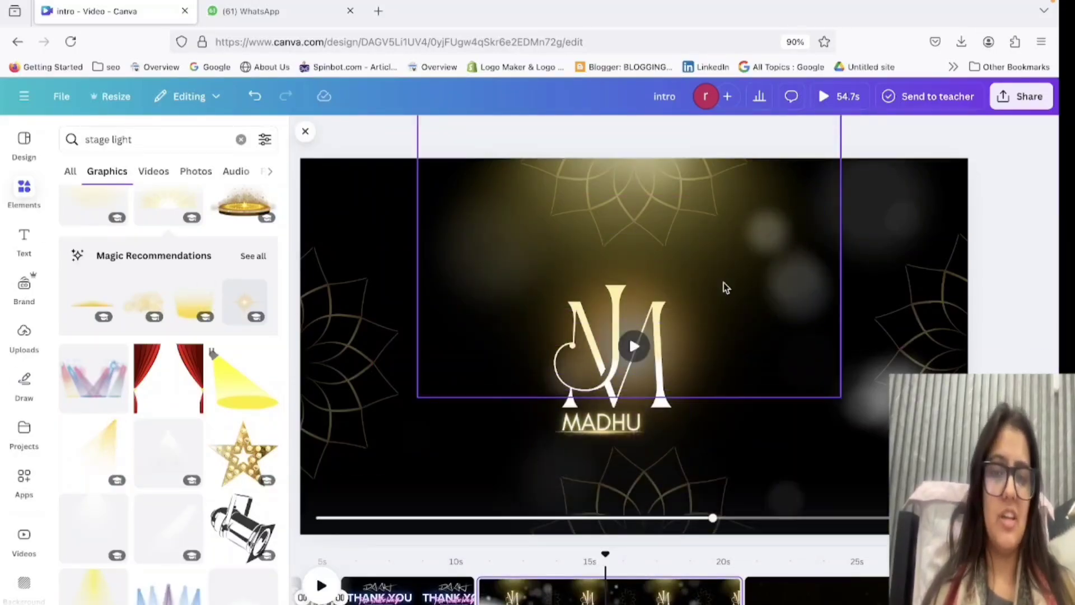
pyautogui.click(101, 443)
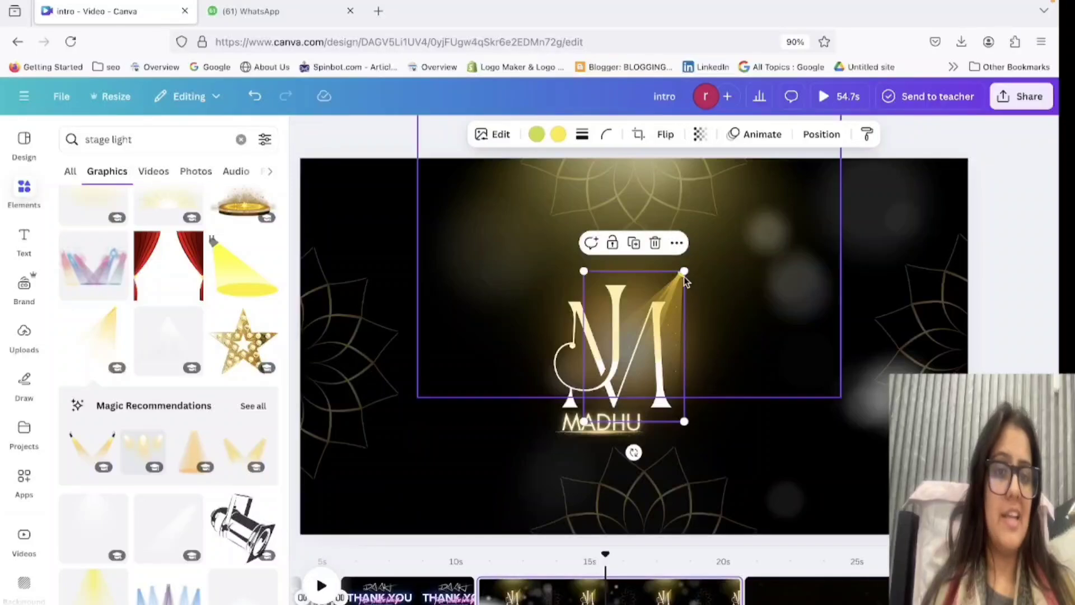
pyautogui.moveTo(684, 274); pyautogui.dragTo(869, 118)
pyautogui.moveTo(835, 262); pyautogui.dragTo(126, 342)
pyautogui.scroll(-4, 158, 380)
pyautogui.moveTo(158, 380); pyautogui.dragTo(701, 203)
# Apply the Photo Rise animation to the yellow stage light glow at the page's top.
pyautogui.click(737, 137)
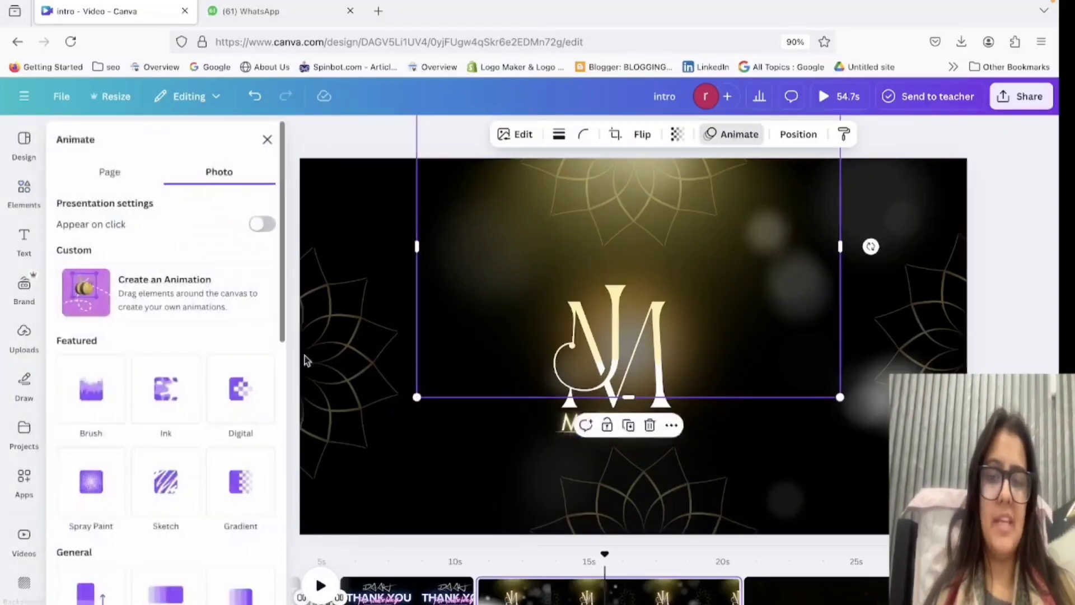
pyautogui.scroll(-5, 179, 475)
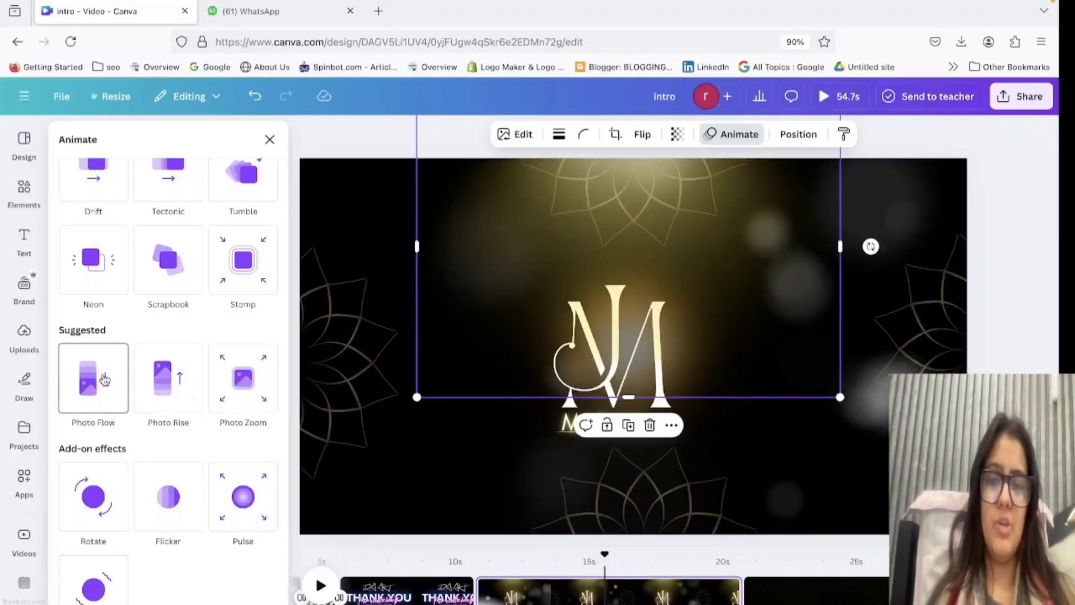
pyautogui.click(103, 369)
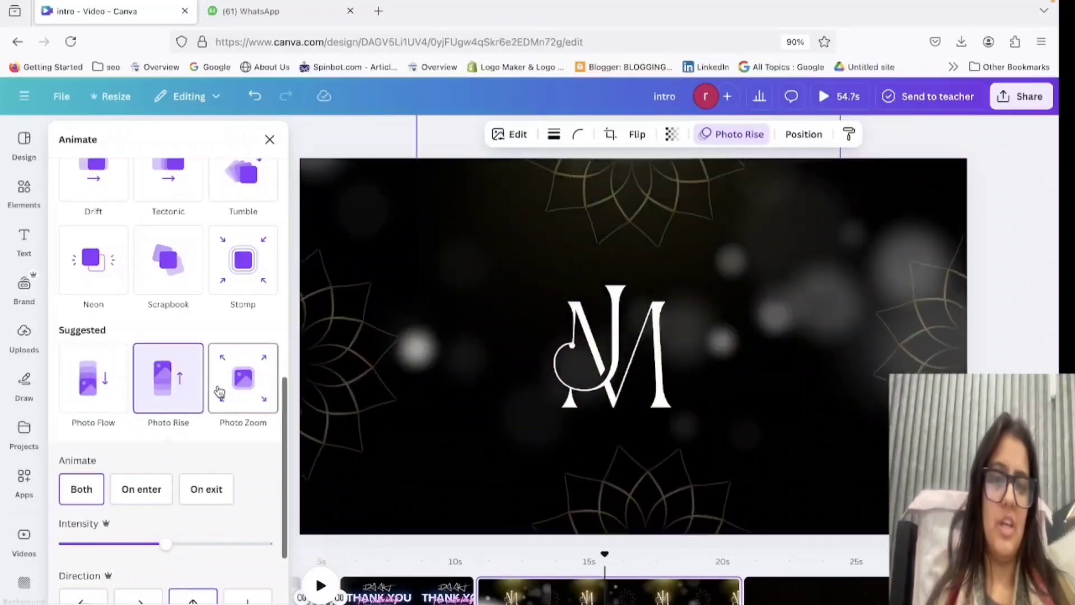
pyautogui.click(1055, 292)
pyautogui.click(1052, 292)
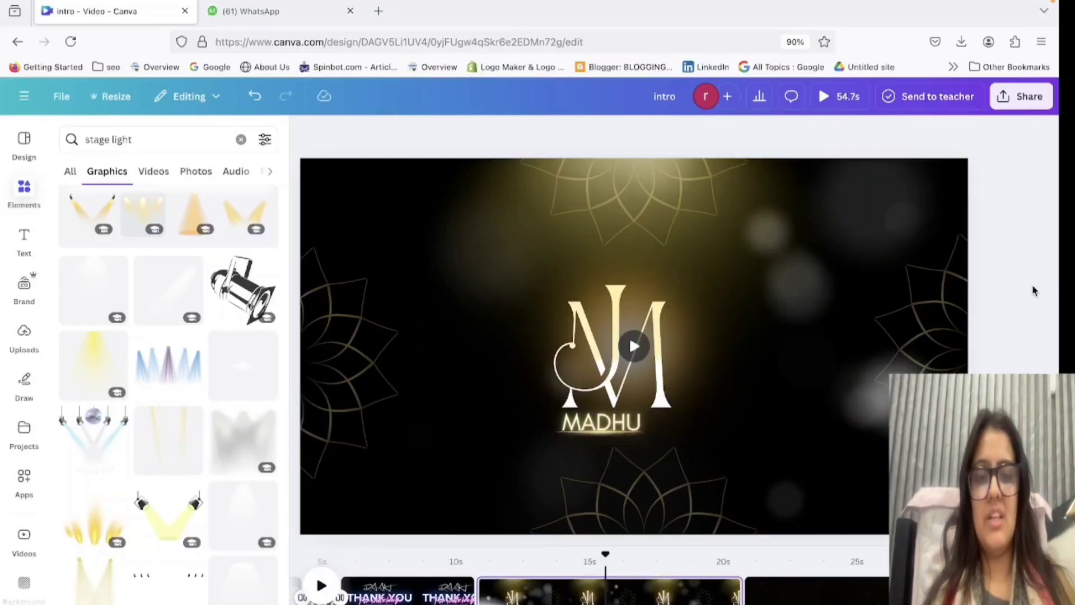
# Recolour the white JM monogram layer to the custom light orange #FFC978.
pyautogui.click(588, 359)
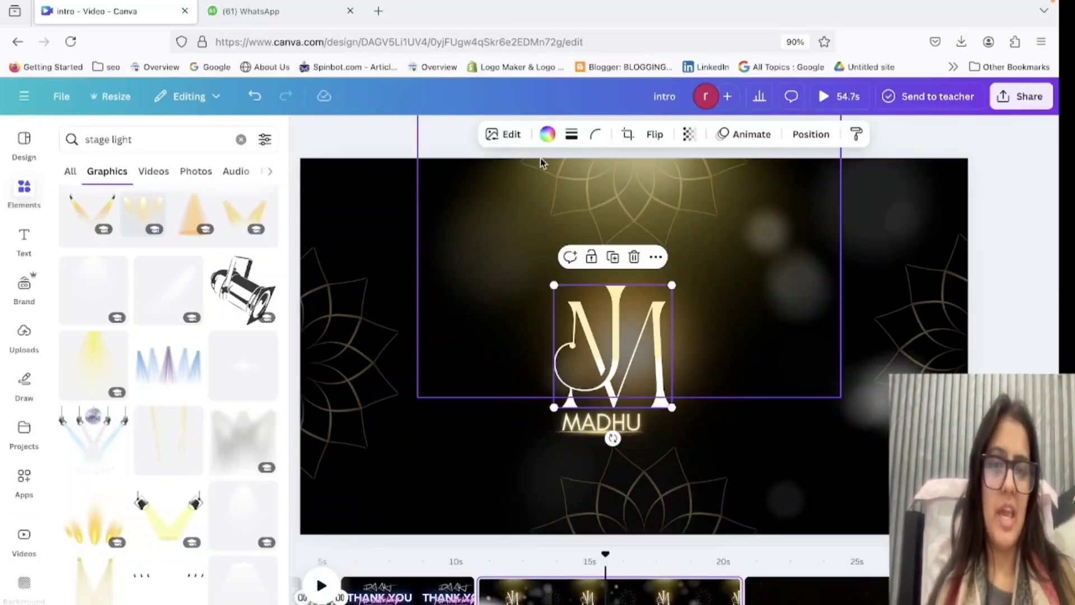
pyautogui.click(547, 135)
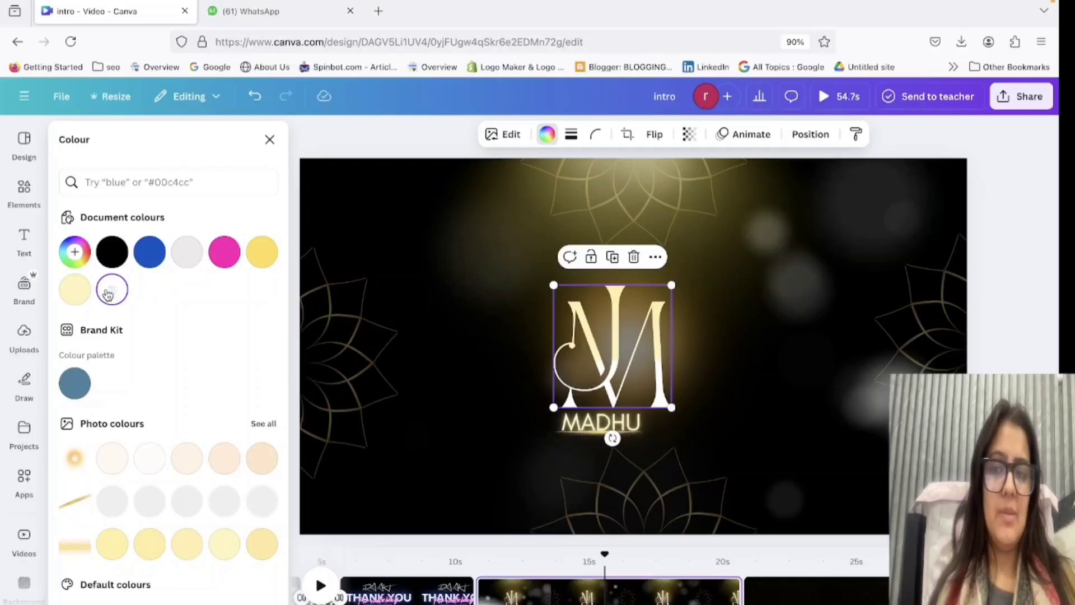
pyautogui.click(75, 292)
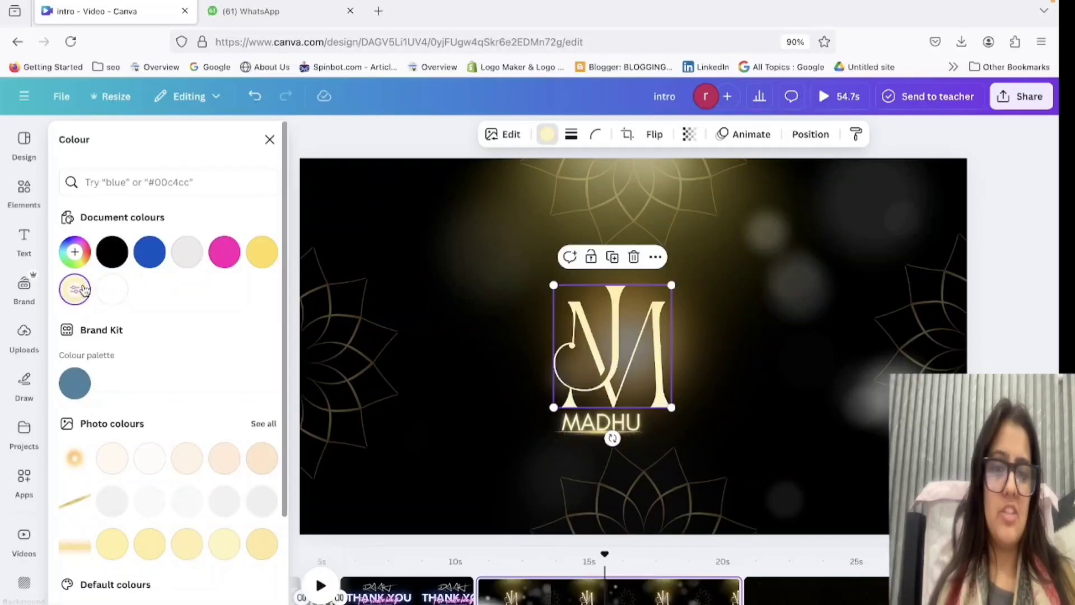
pyautogui.click(257, 546)
pyautogui.scroll(-3, 255, 434)
pyautogui.click(220, 575)
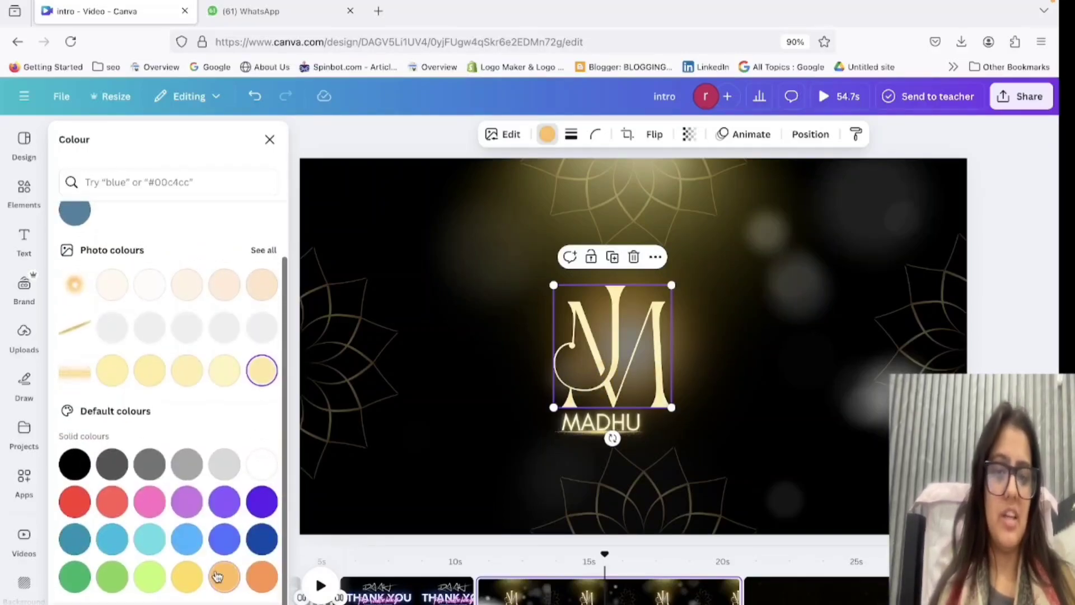
pyautogui.scroll(5, 218, 559)
pyautogui.click(75, 251)
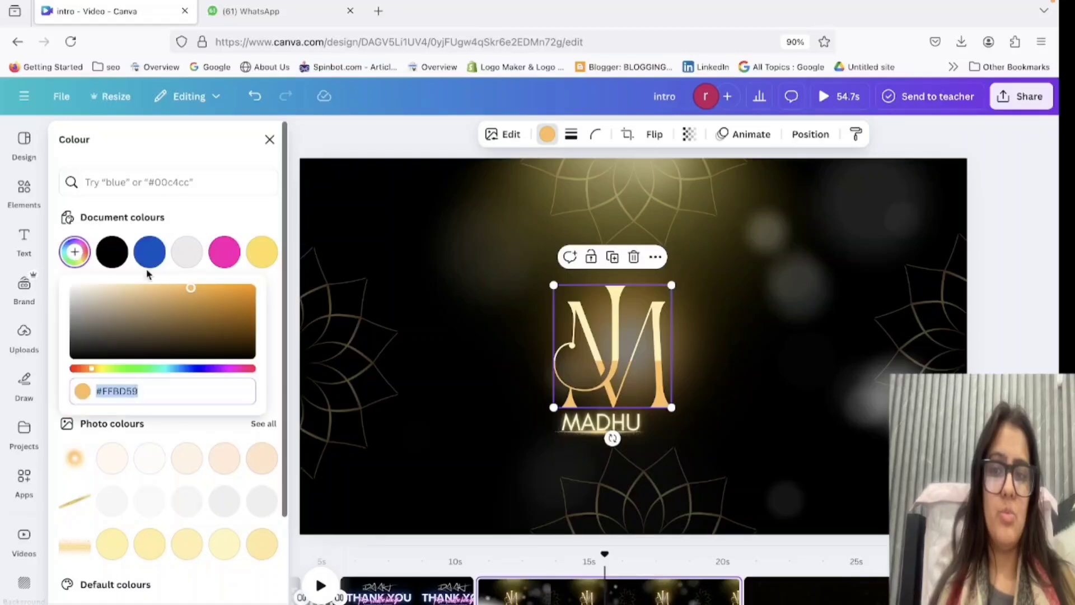
pyautogui.moveTo(188, 322); pyautogui.dragTo(167, 278)
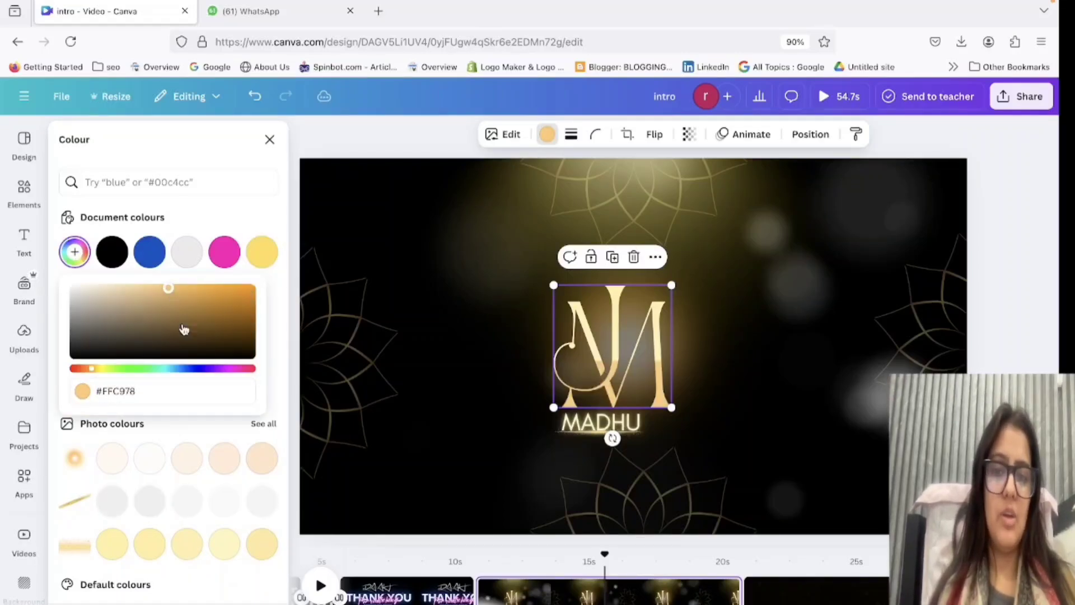
pyautogui.click(1021, 234)
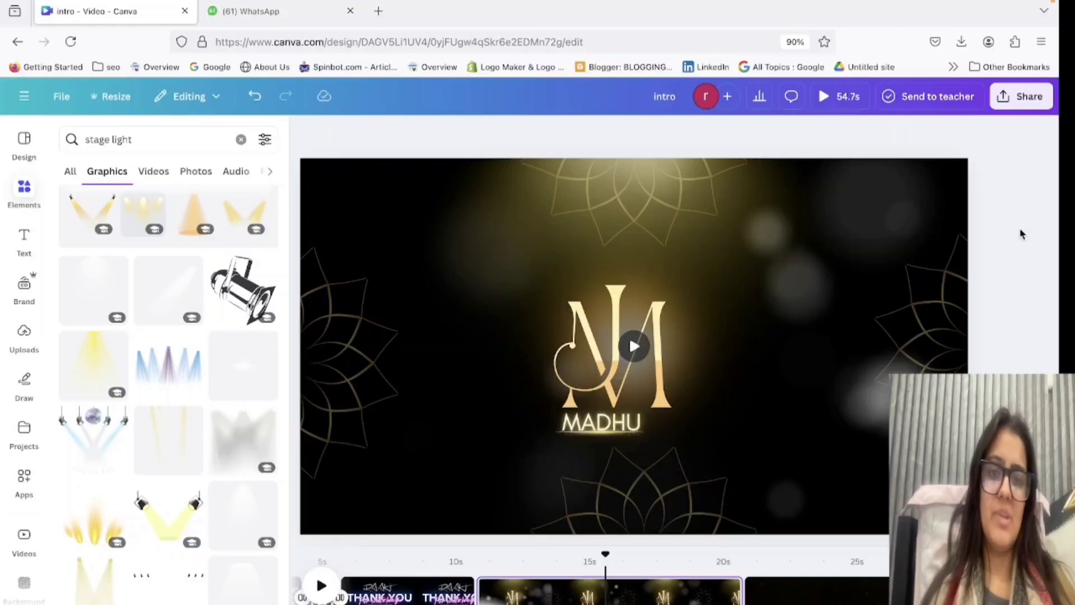
# Go to the empty dark particle page at about 35 s in the timeline and open the uploaded images.
pyautogui.click(803, 591)
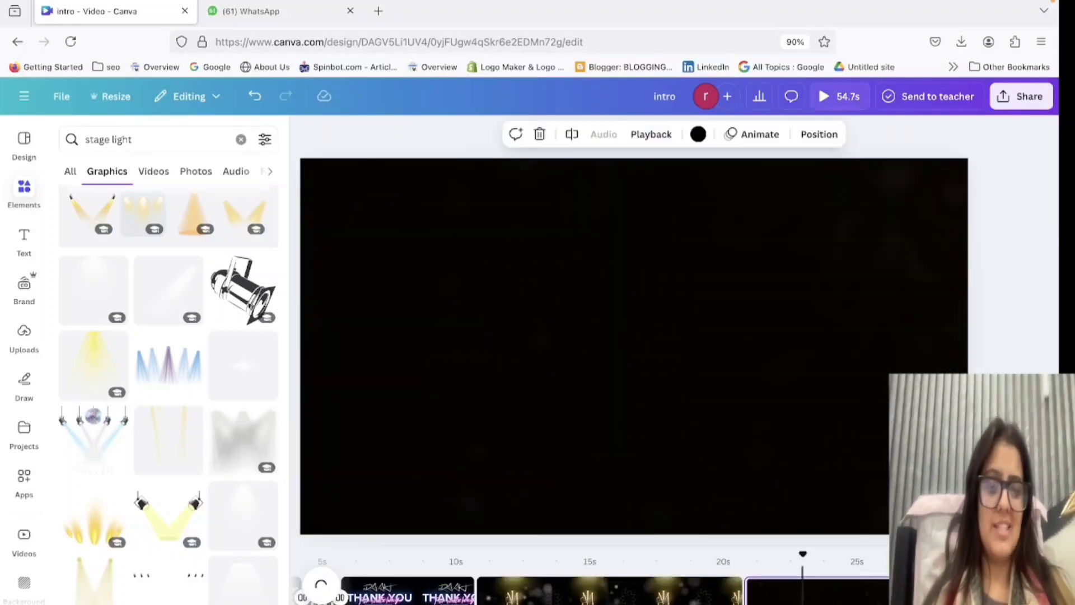
pyautogui.hscroll(10, 804, 593)
pyautogui.click(813, 601)
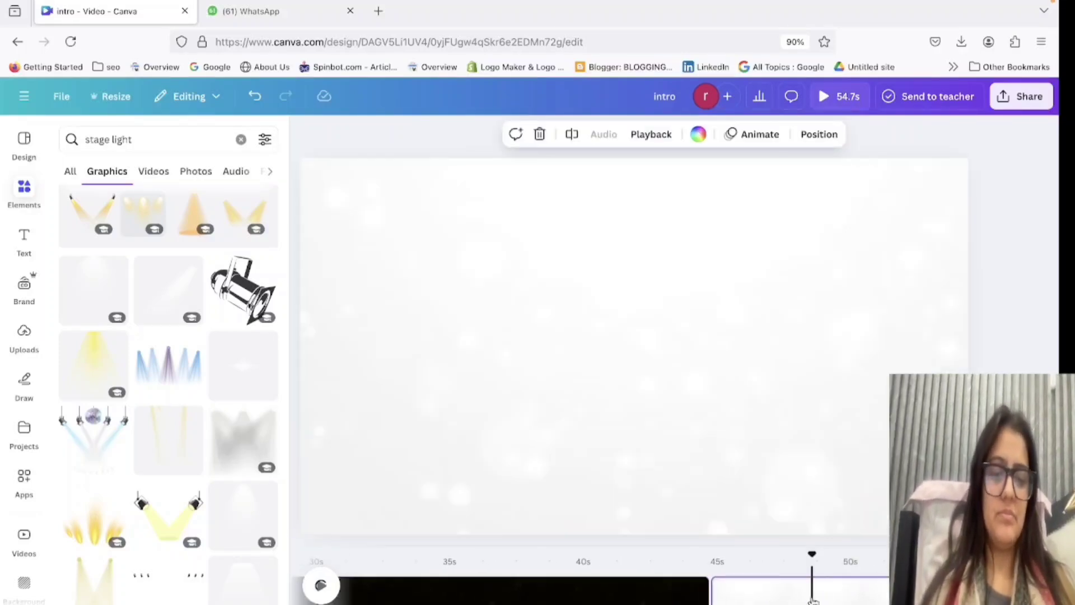
pyautogui.click(439, 591)
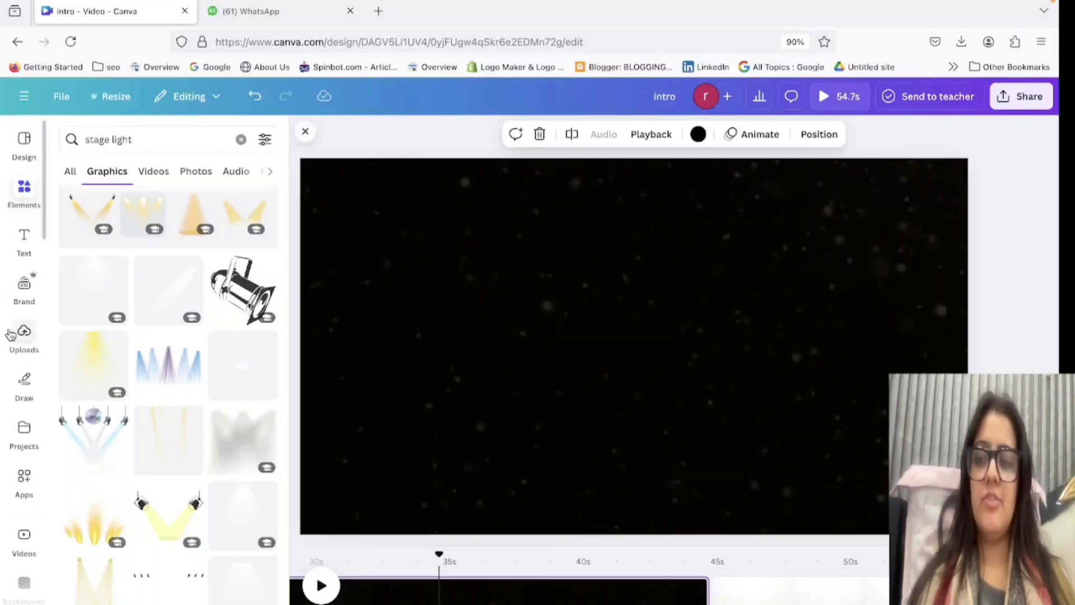
pyautogui.click(24, 339)
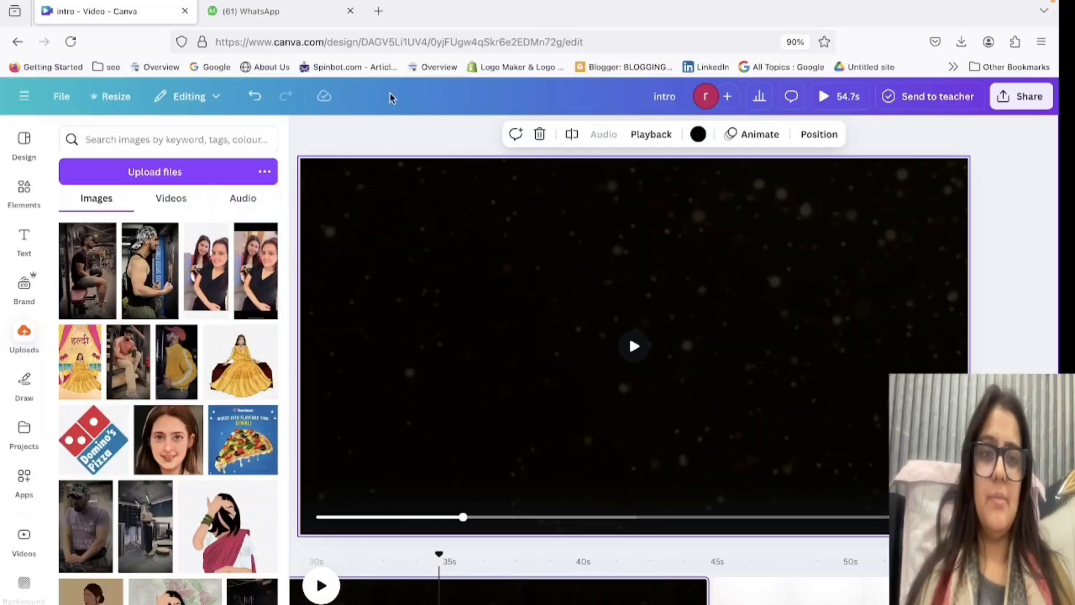
# Search Google for "krishna illustration" in a new browser tab.
pyautogui.click(379, 11)
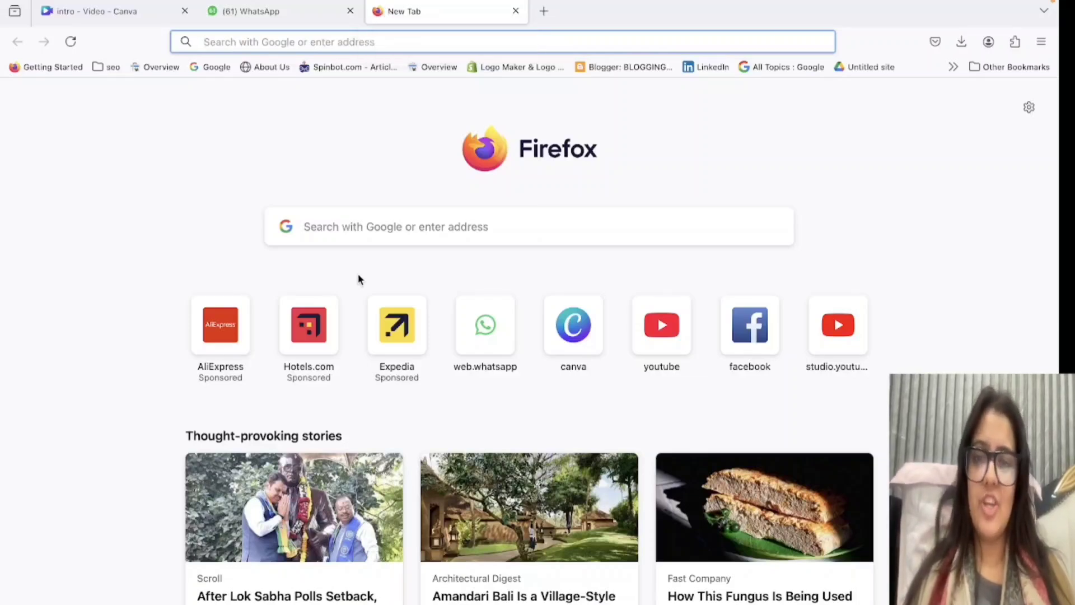
pyautogui.click(373, 210)
pyautogui.write('k')
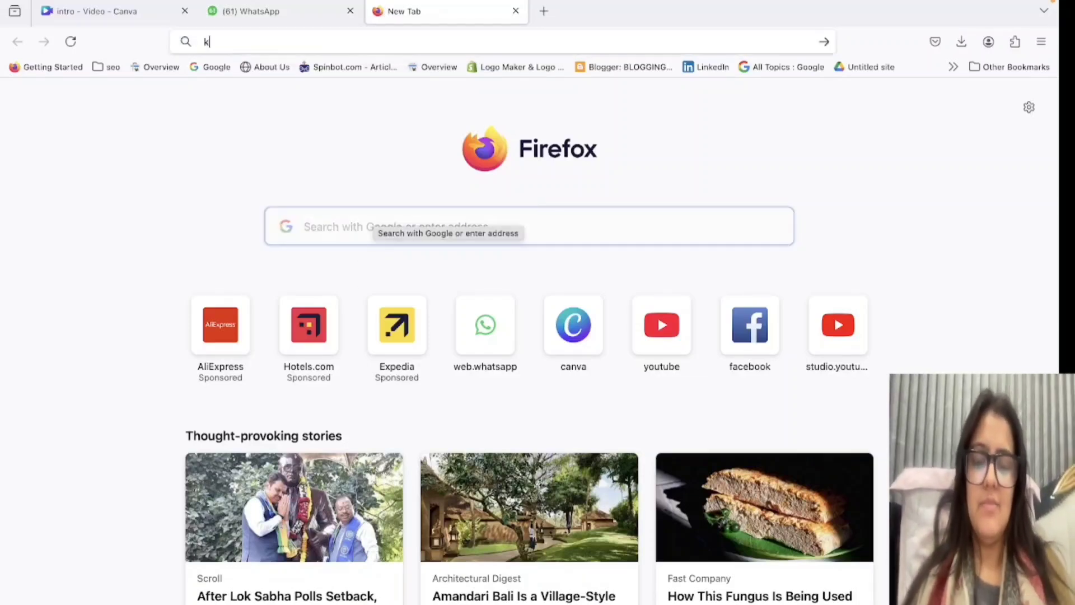
pyautogui.write('rishna illustra')
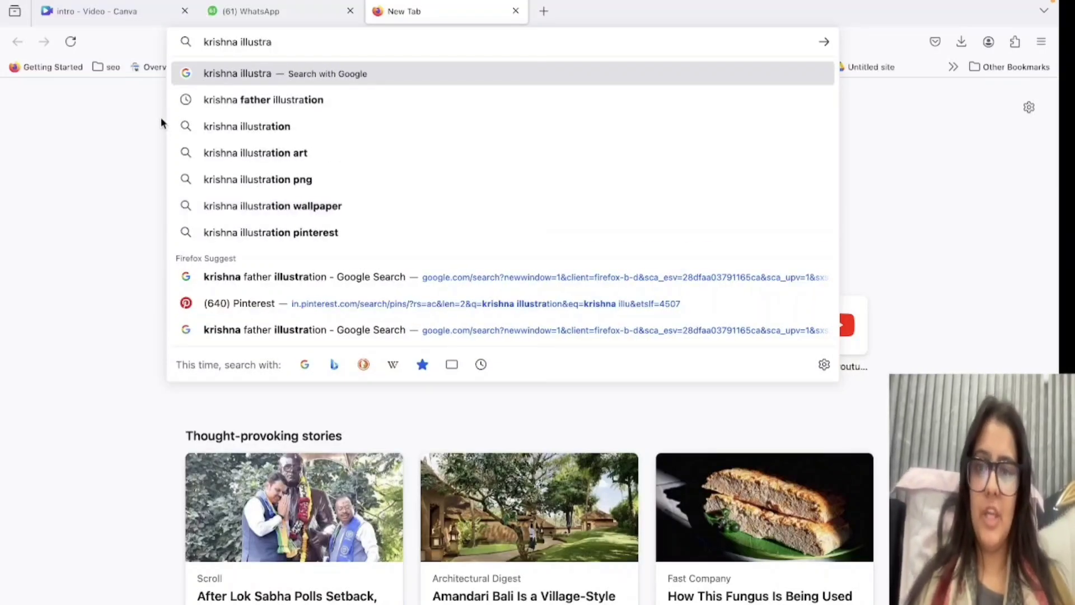
pyautogui.click(202, 127)
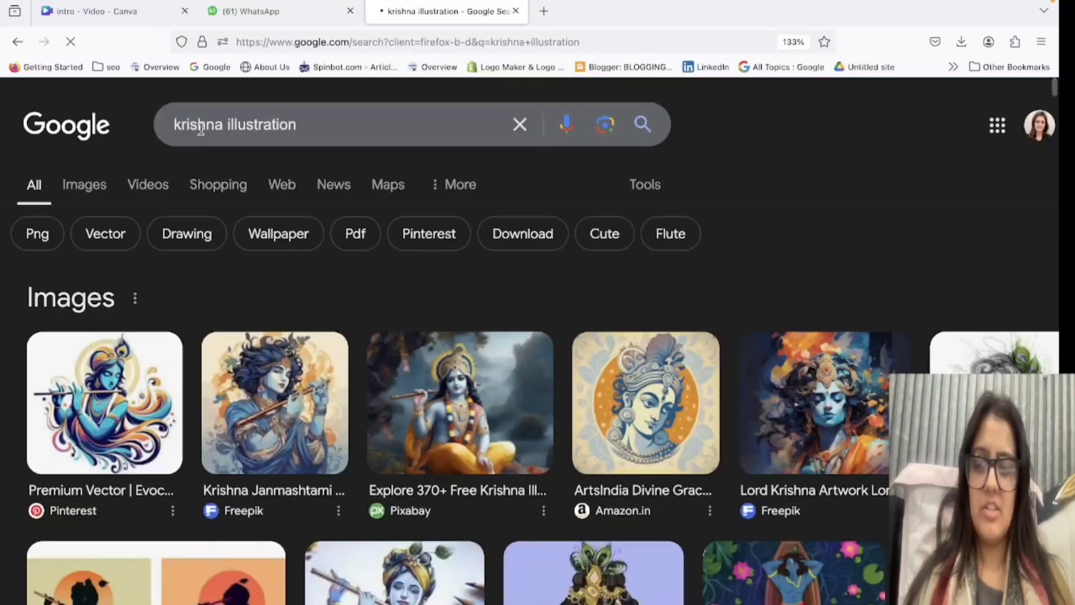
# Look through the Google image results for Krishna illustrations, and preview the Behance flute-playing illustration with its related images.
pyautogui.scroll(-4, 297, 525)
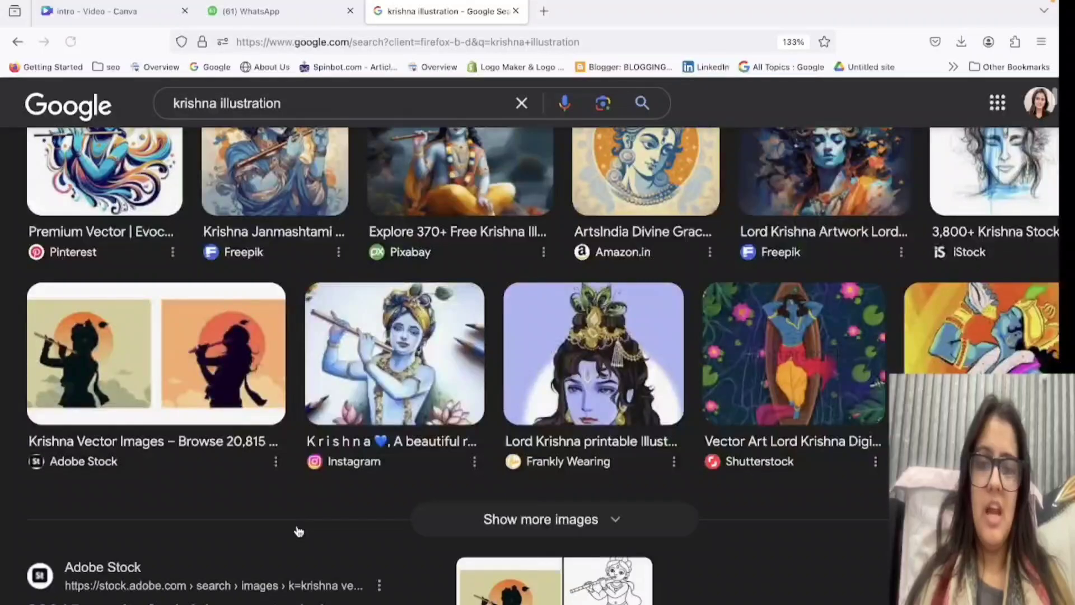
pyautogui.scroll(4, 125, 187)
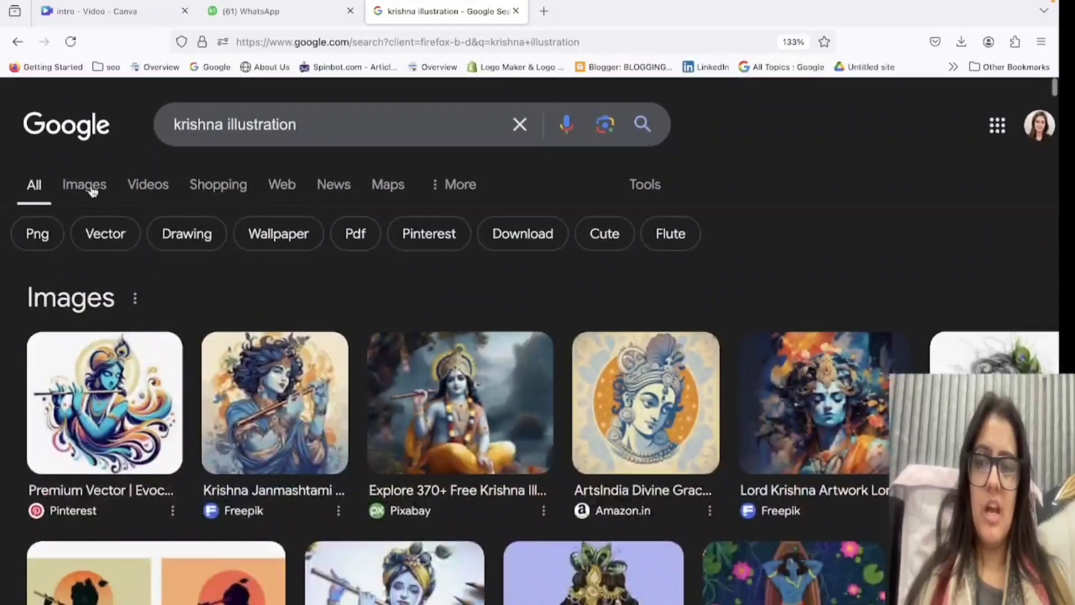
pyautogui.click(92, 190)
pyautogui.scroll(-3, 394, 446)
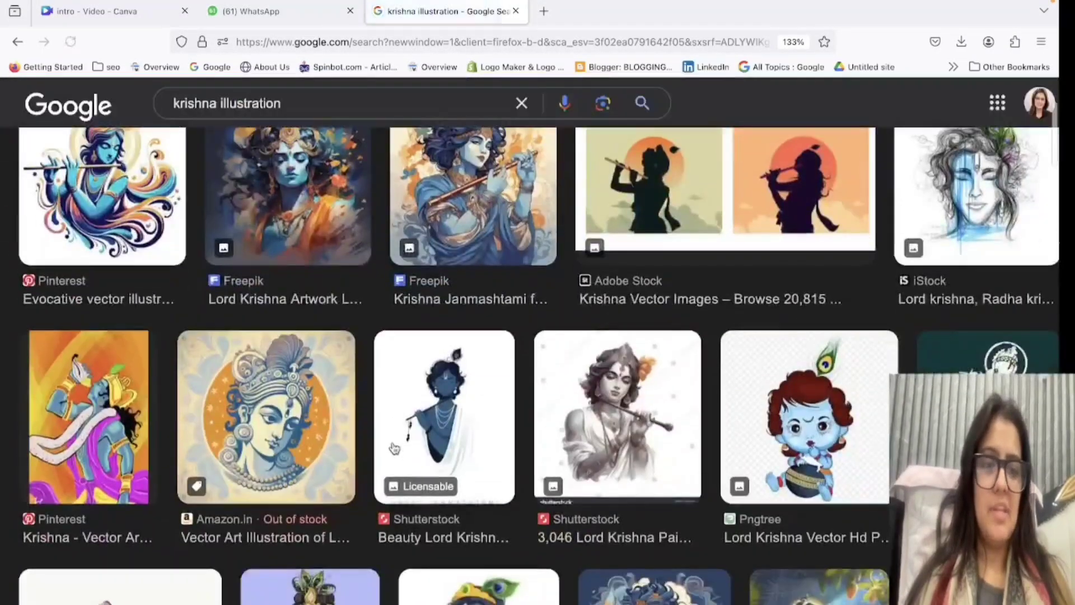
pyautogui.scroll(-12, 394, 447)
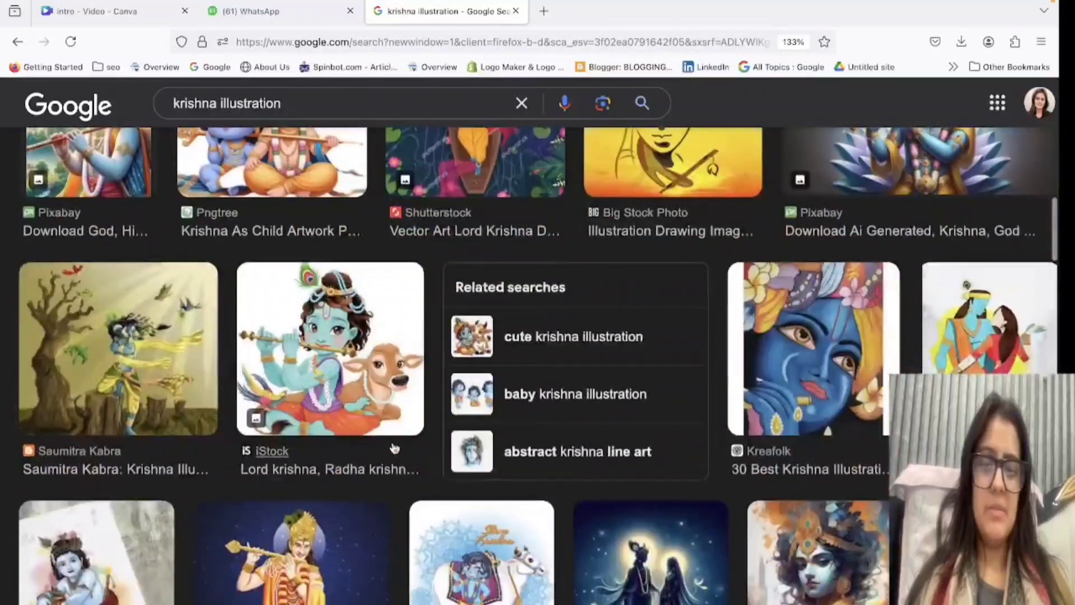
pyautogui.scroll(-6, 394, 448)
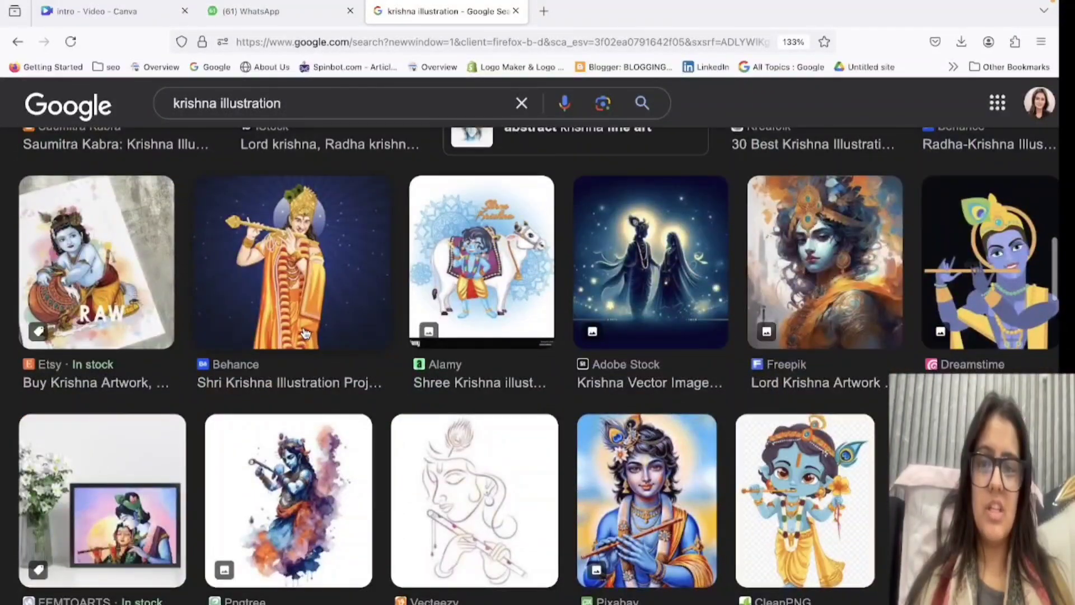
pyautogui.click(306, 333)
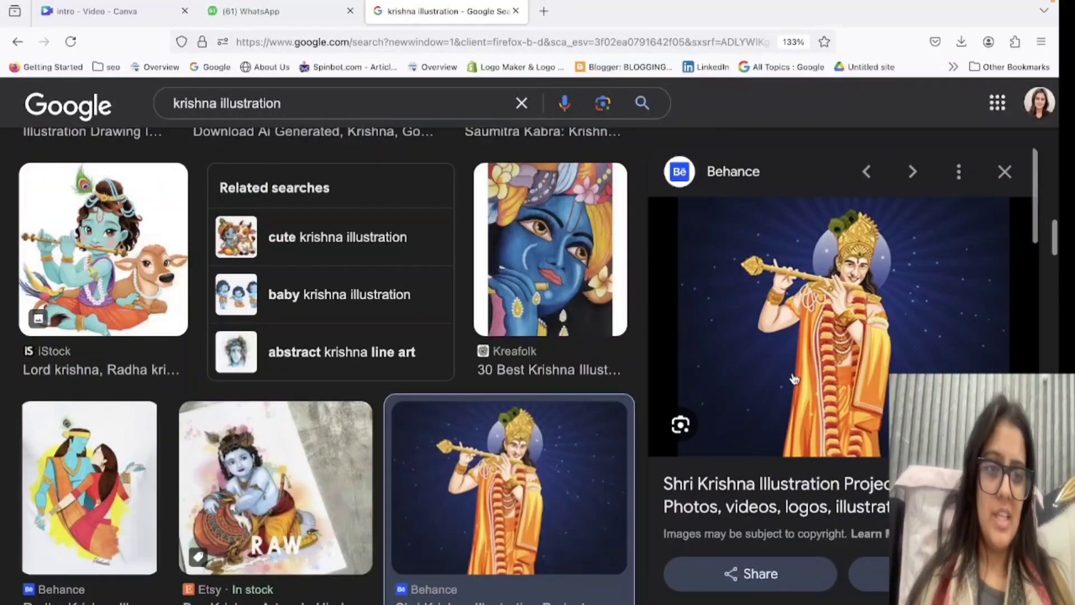
pyautogui.scroll(-5, 794, 379)
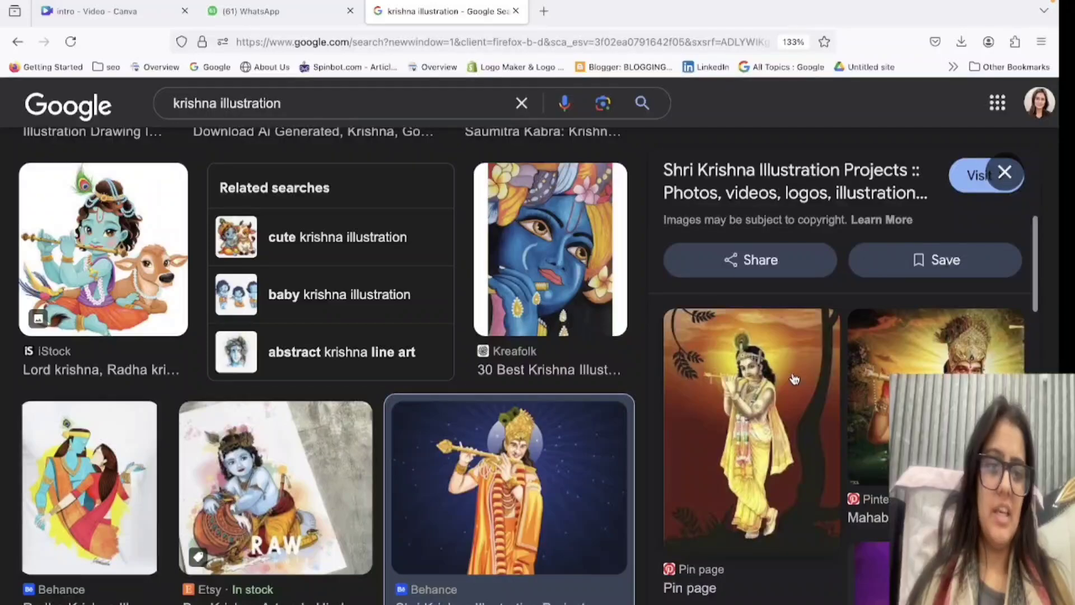
pyautogui.scroll(-5, 794, 379)
pyautogui.scroll(-2, 554, 418)
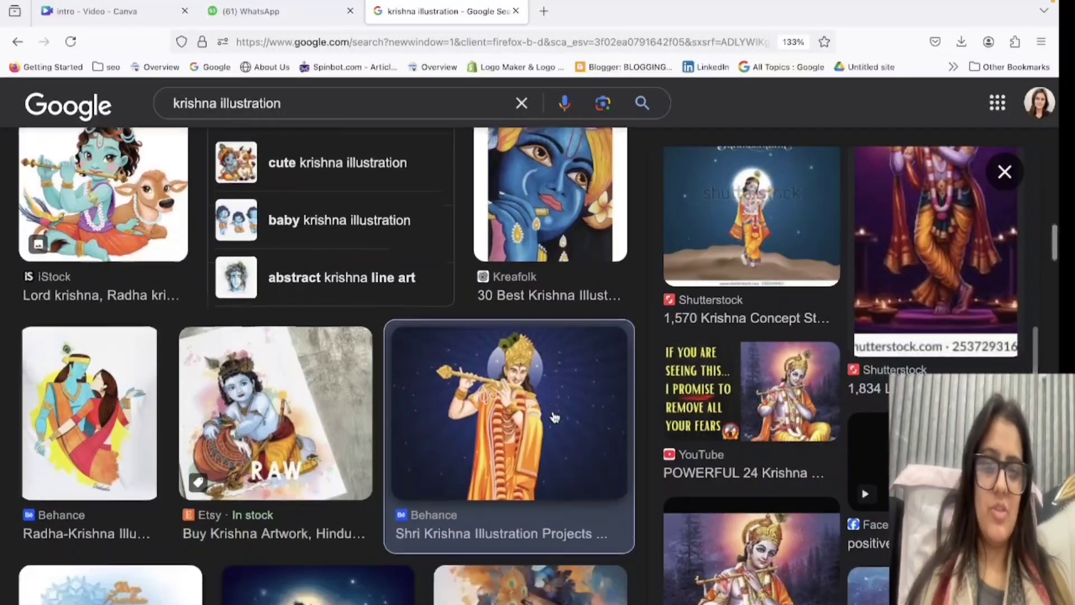
pyautogui.click(1004, 171)
# Try to save the Easy-Peasy.AI Krishna illustration to the Desktop, checking the file format choices.
pyautogui.scroll(-5, 563, 438)
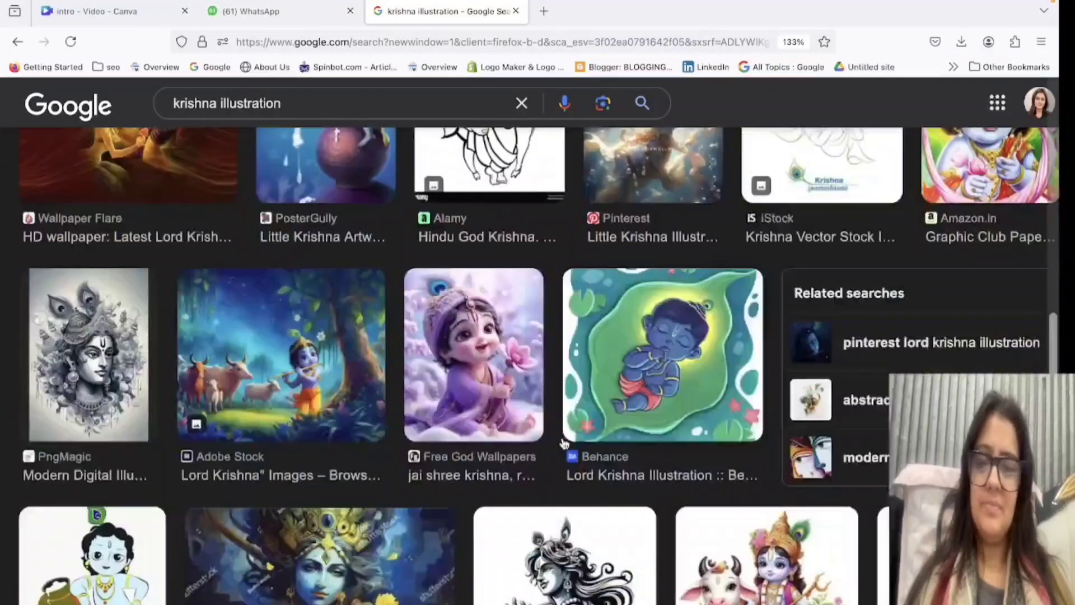
pyautogui.scroll(-5, 562, 438)
pyautogui.scroll(-7, 562, 438)
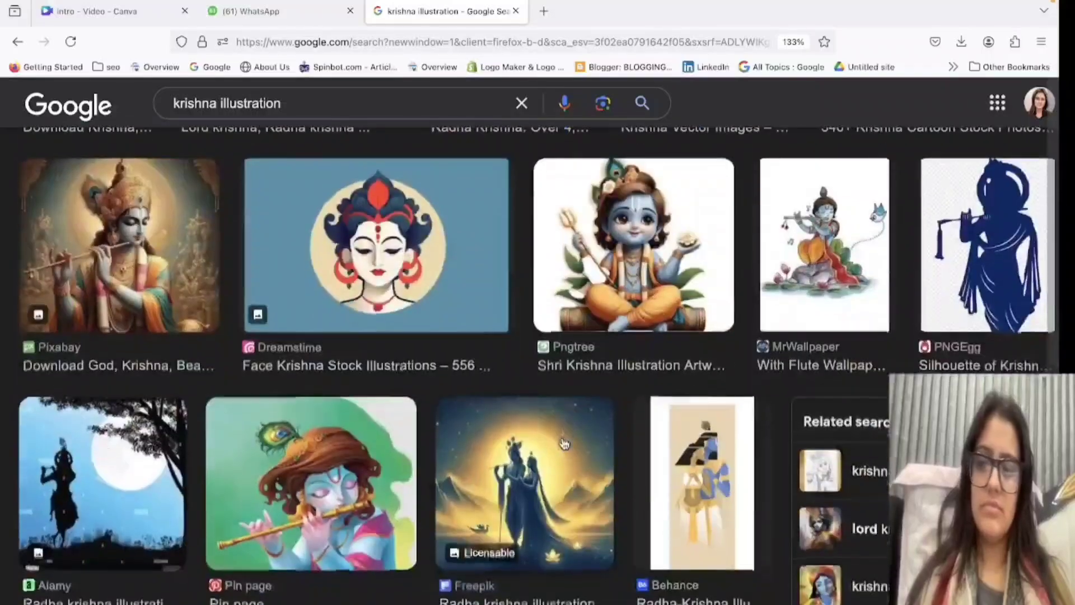
pyautogui.scroll(-8, 565, 443)
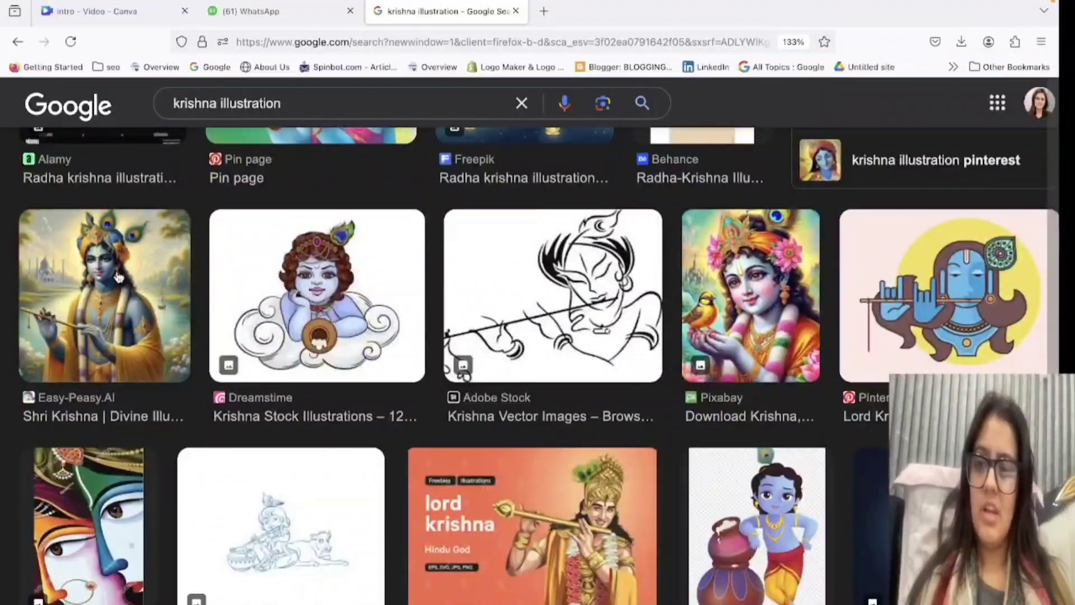
pyautogui.click(118, 277)
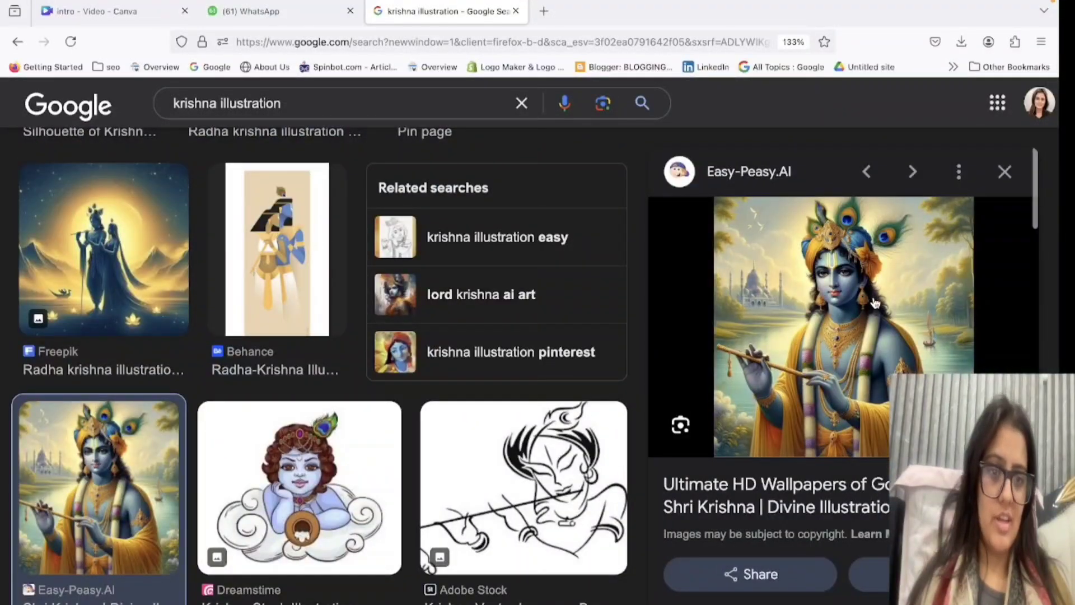
pyautogui.rightClick(830, 282)
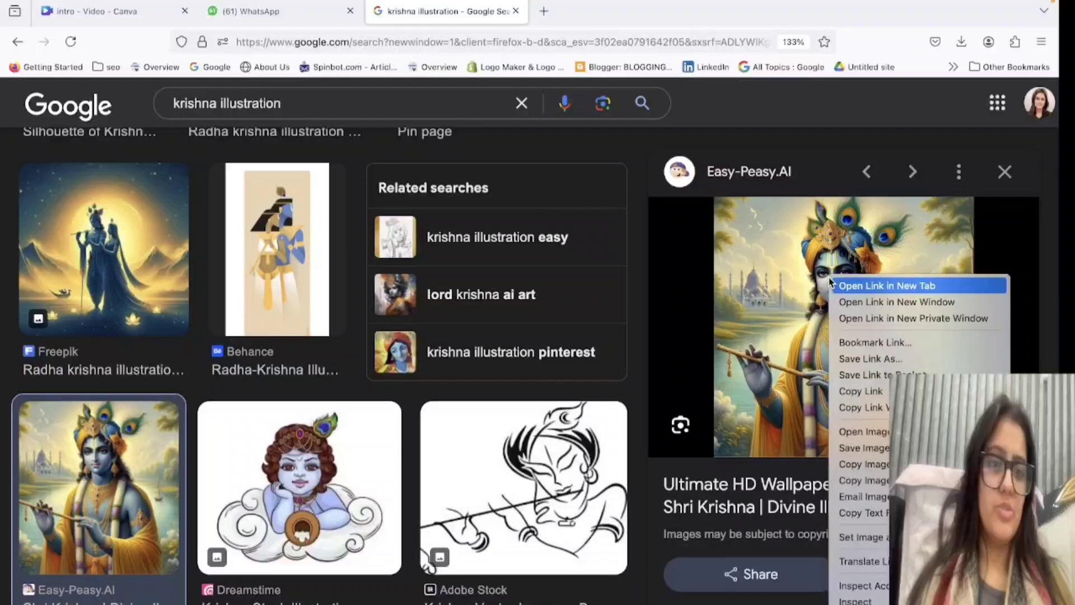
pyautogui.click(860, 448)
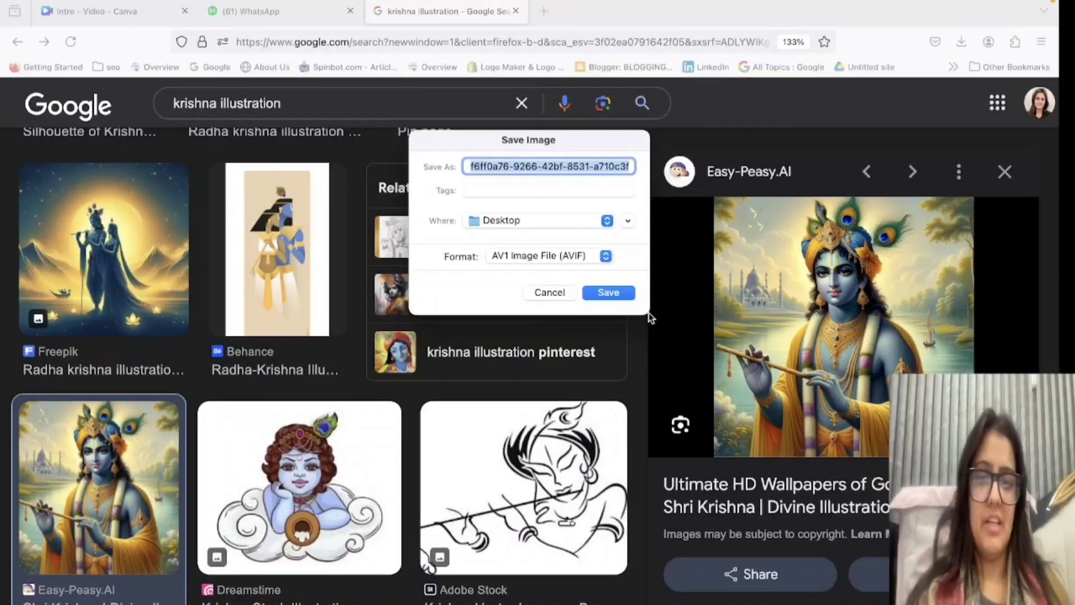
pyautogui.click(536, 258)
pyautogui.click(579, 264)
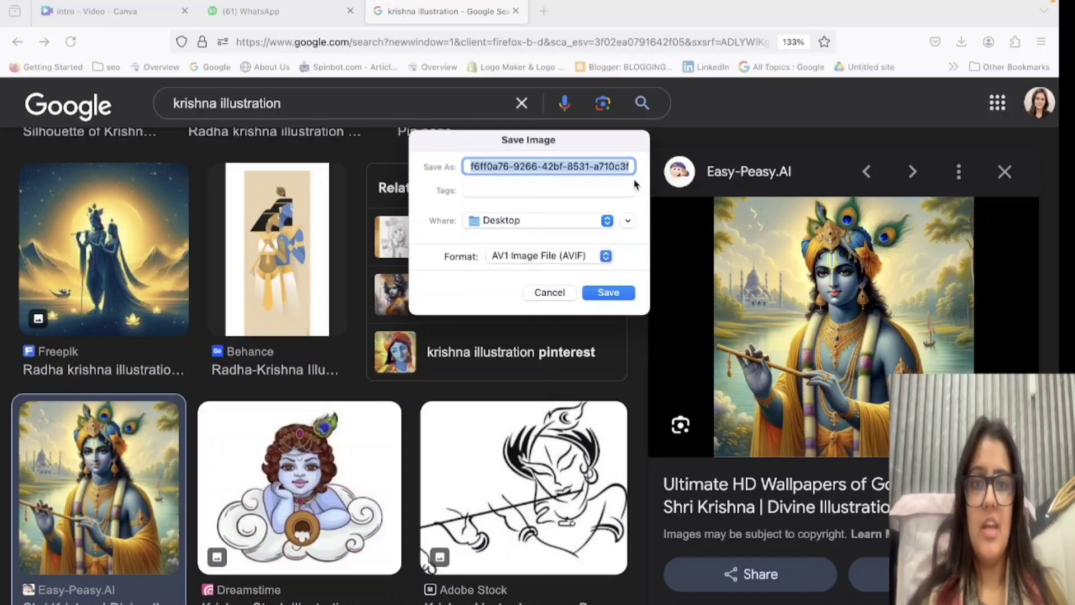
pyautogui.click(548, 292)
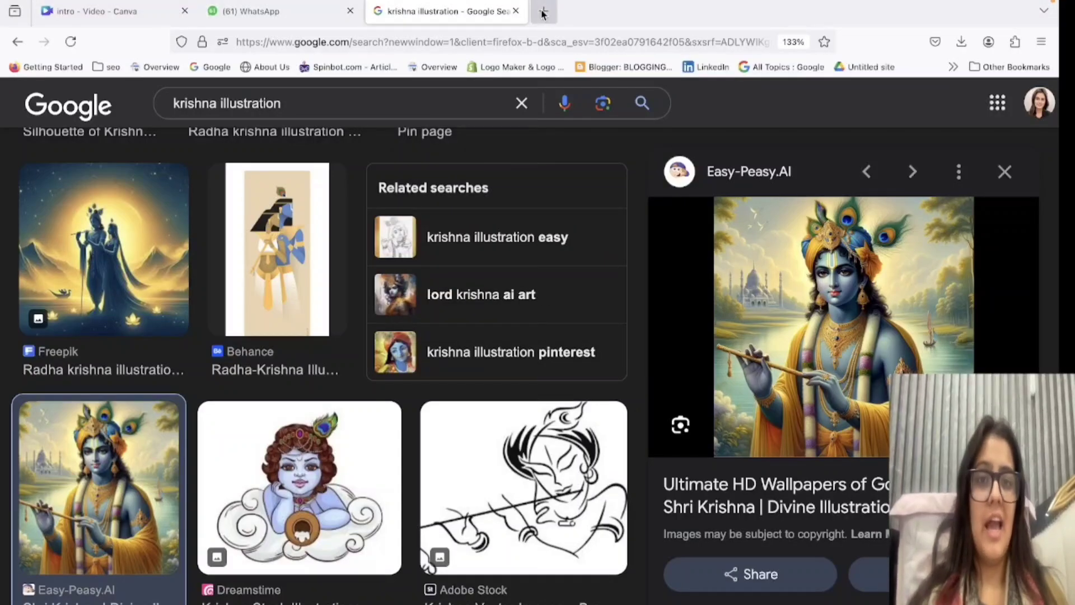
# Search Google in a new tab for "image downloader extension" and view the Image Downloader page in the Chrome Web Store.
pyautogui.click(542, 12)
pyautogui.click(403, 238)
pyautogui.write('ima')
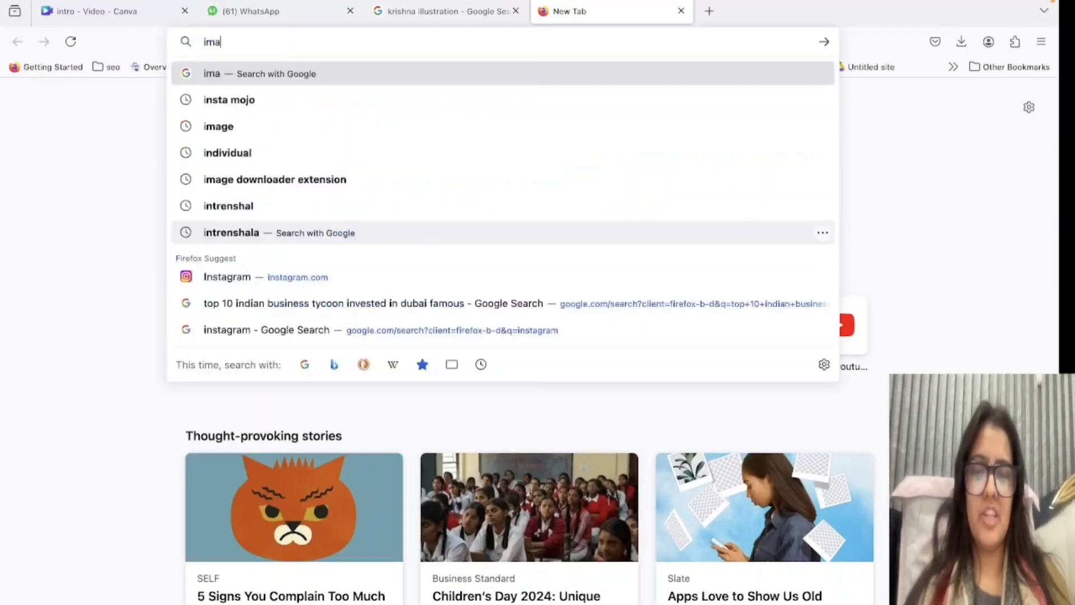
pyautogui.write('ge downl')
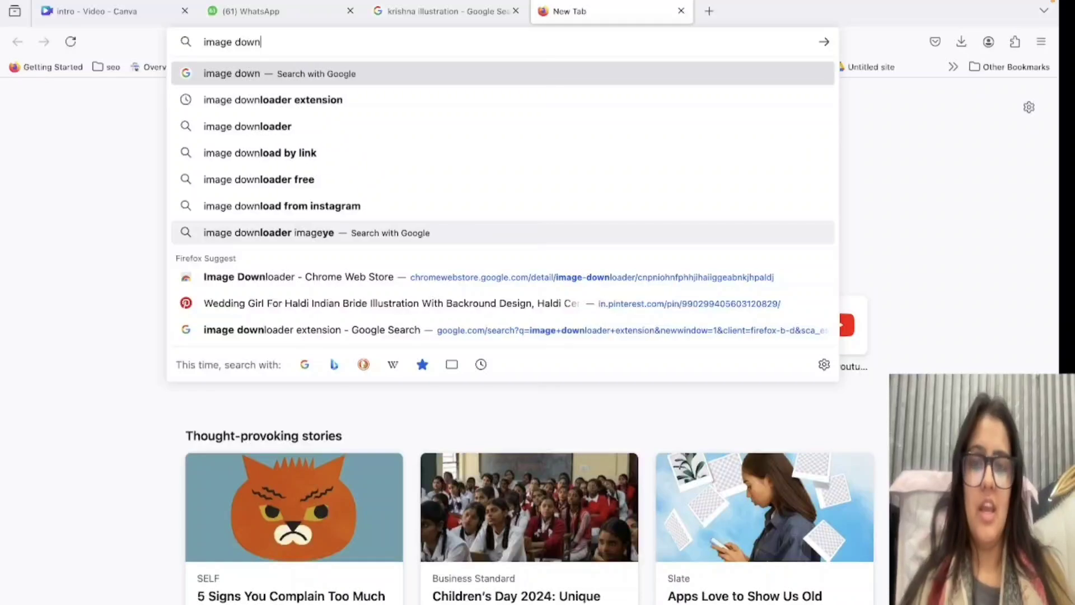
pyautogui.click(231, 103)
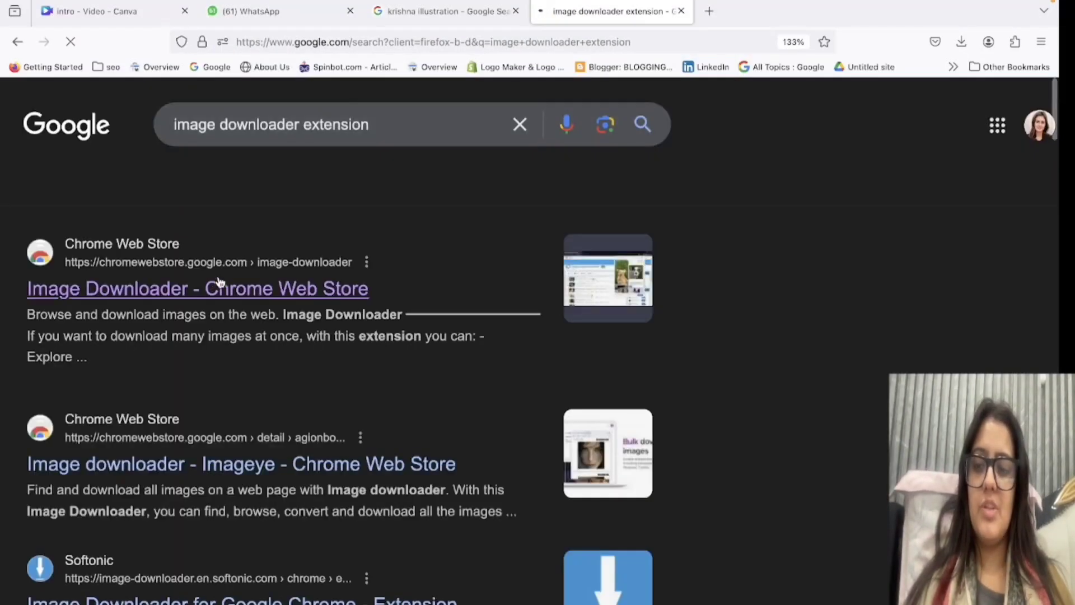
pyautogui.click(210, 287)
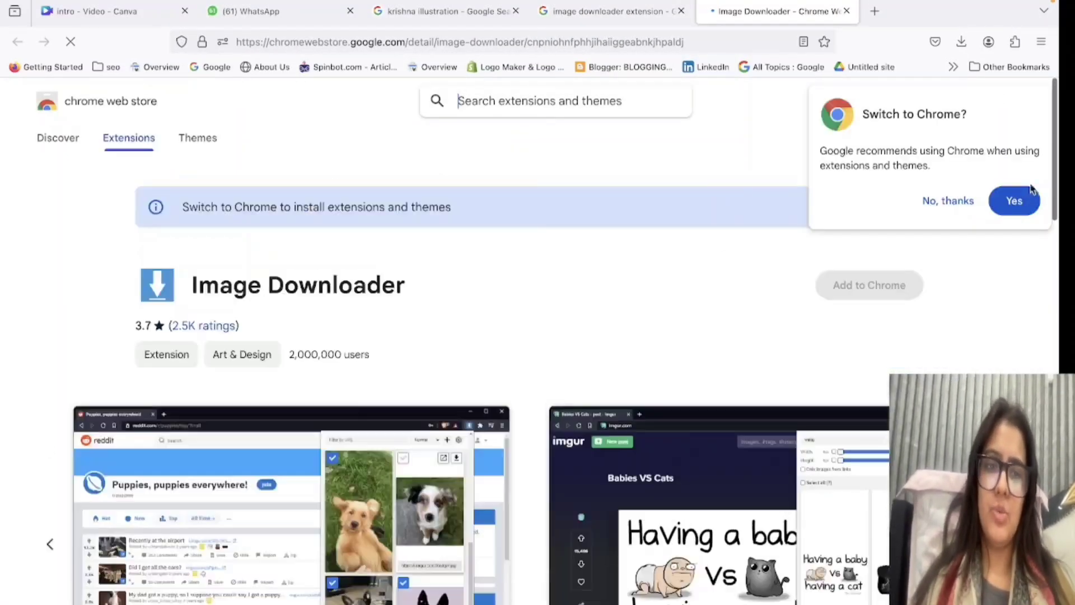
pyautogui.click(1017, 200)
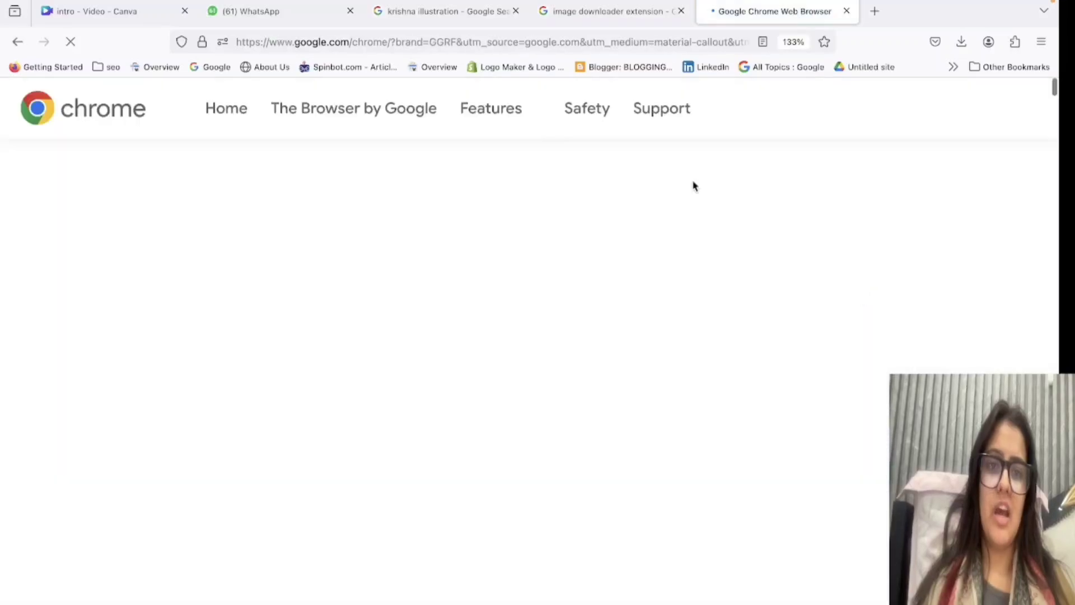
pyautogui.click(636, 12)
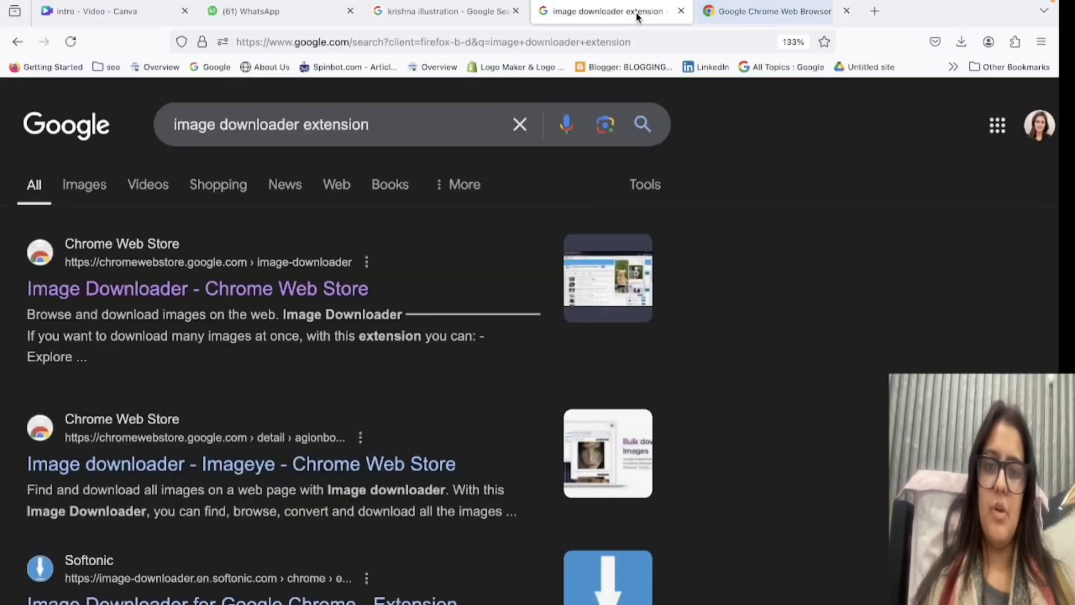
# Open Pinterest in a new browser tab and search it for "krishna illustration".
pyautogui.click(868, 15)
pyautogui.write('pi')
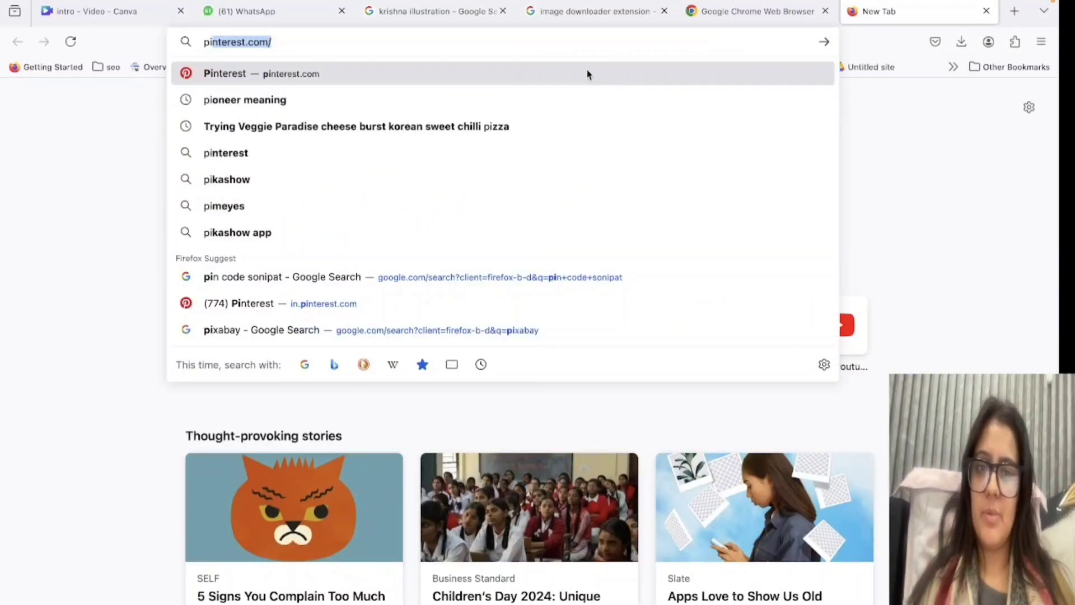
pyautogui.click(587, 73)
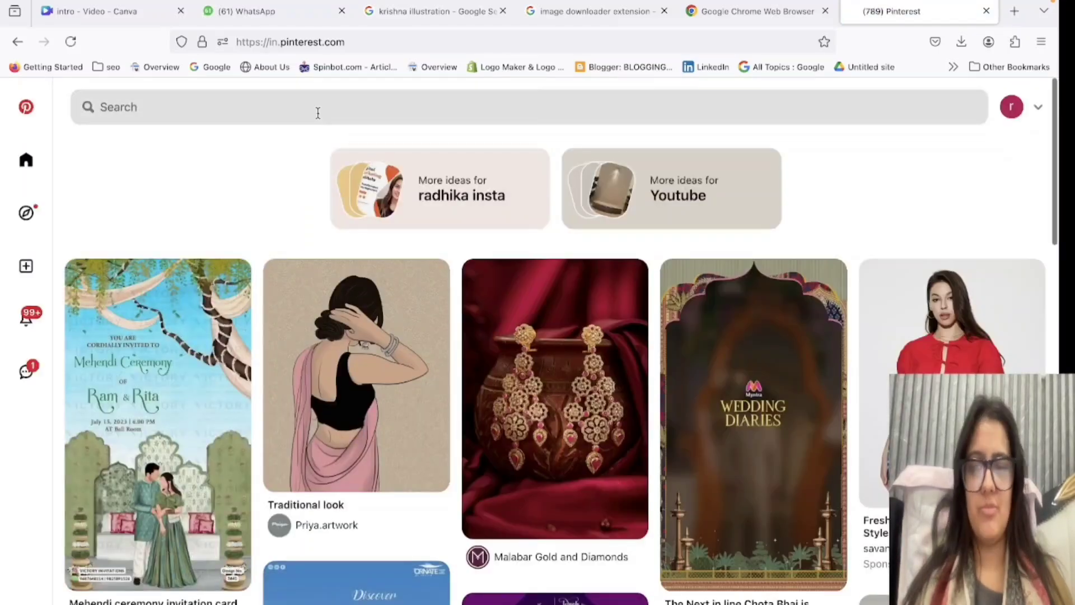
pyautogui.click(305, 107)
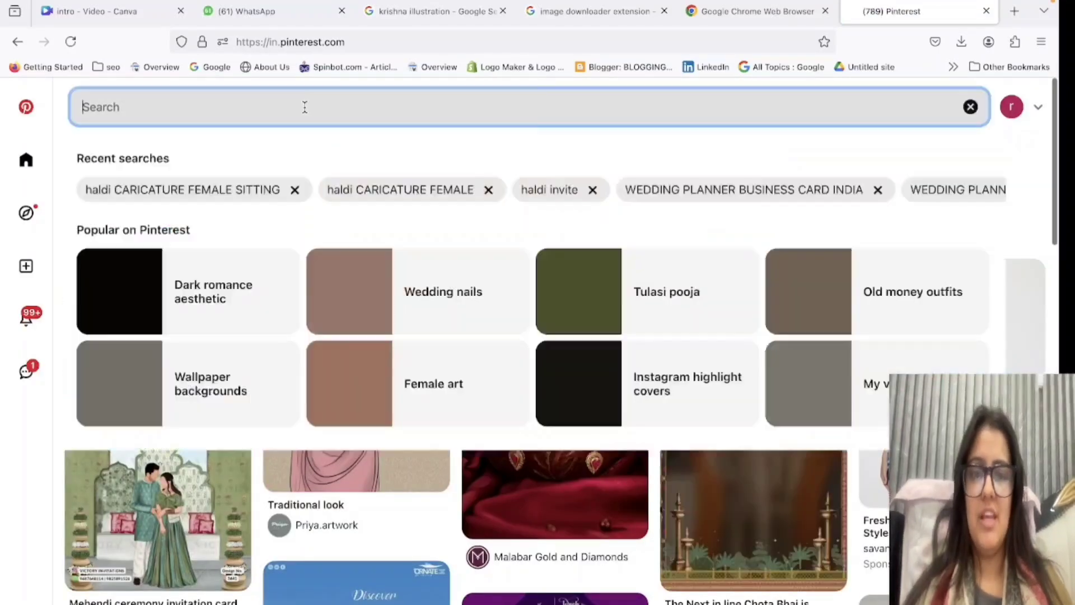
pyautogui.write('kri')
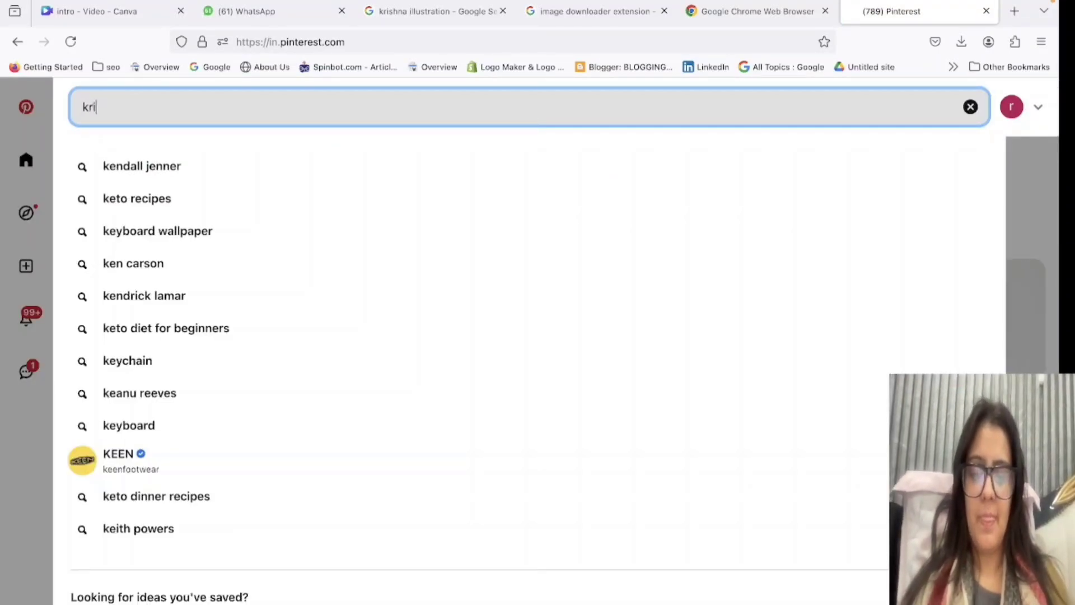
pyautogui.write('shna u')
pyautogui.press('BackSpace')
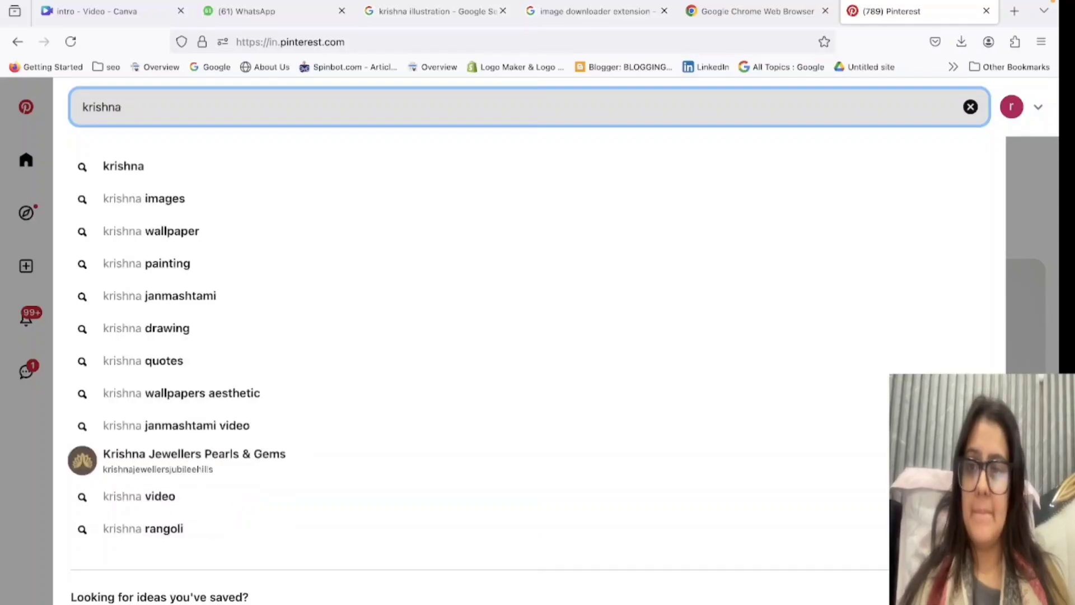
pyautogui.write('illustra')
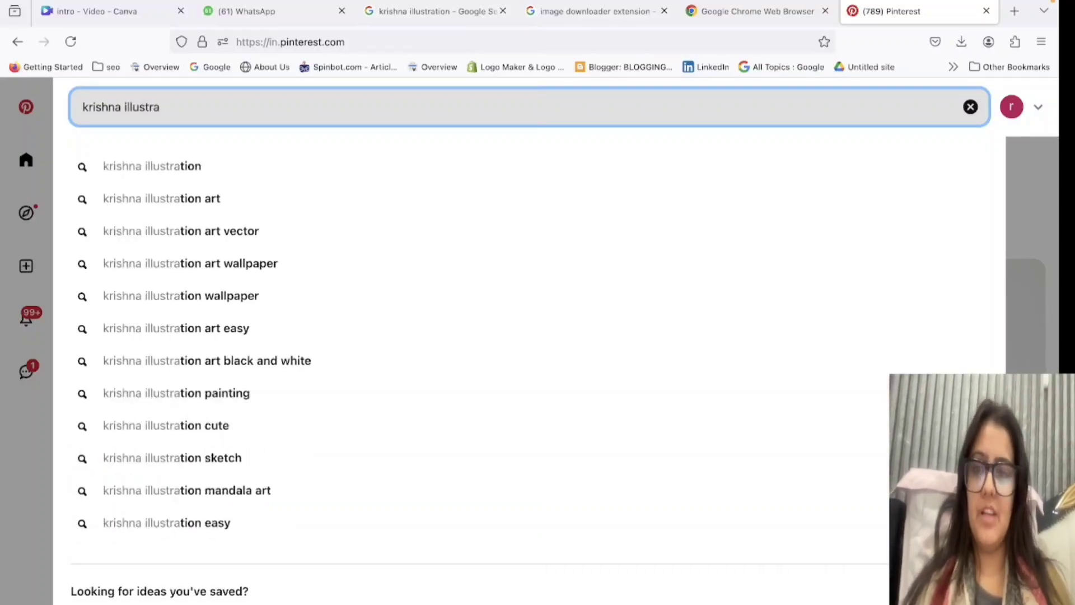
pyautogui.click(188, 163)
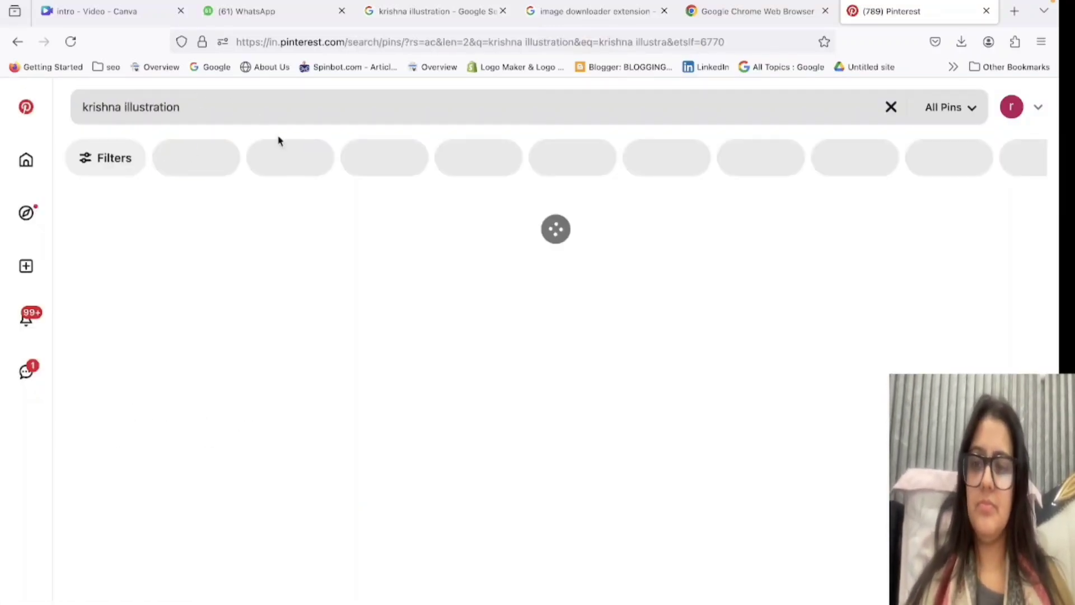
# View the pin of the standing Krishna PNG on a checkered background and browse its related pins.
pyautogui.scroll(-4, 395, 503)
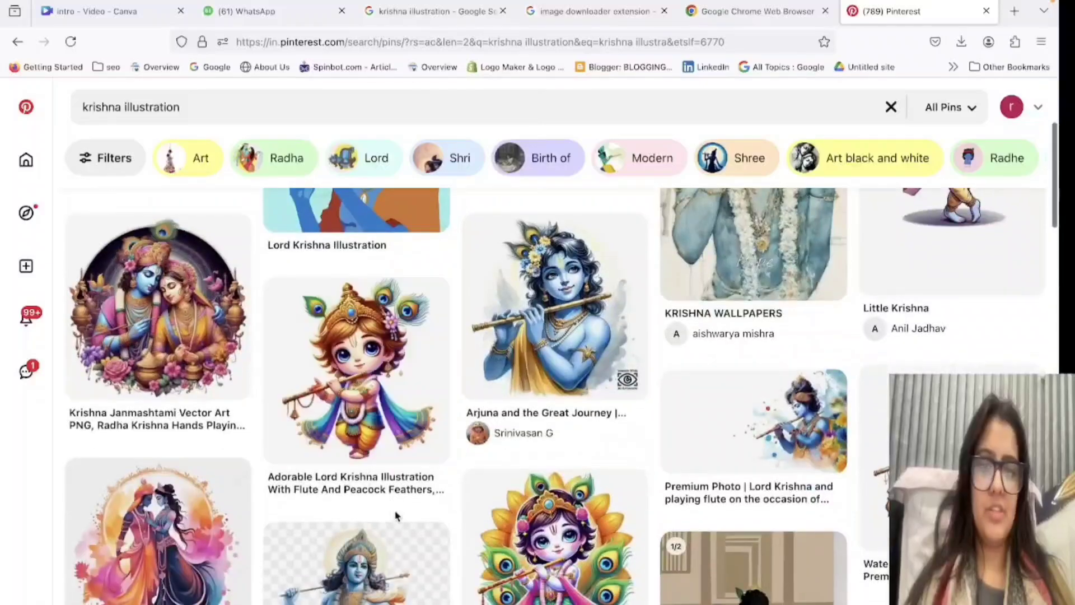
pyautogui.scroll(-3, 396, 516)
pyautogui.click(361, 480)
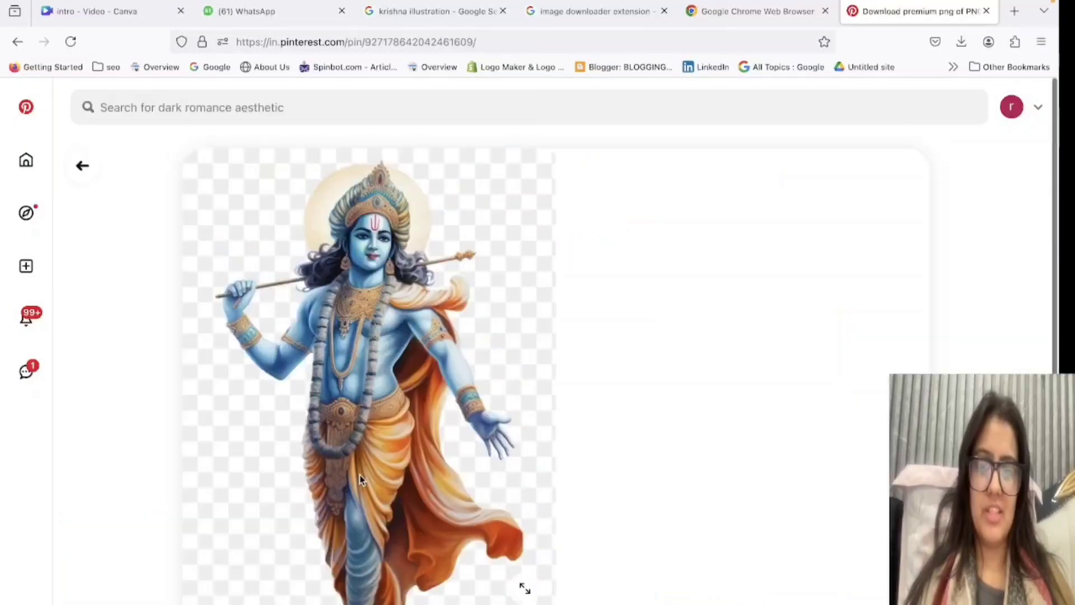
pyautogui.scroll(-3, 367, 472)
pyautogui.scroll(-3, 368, 472)
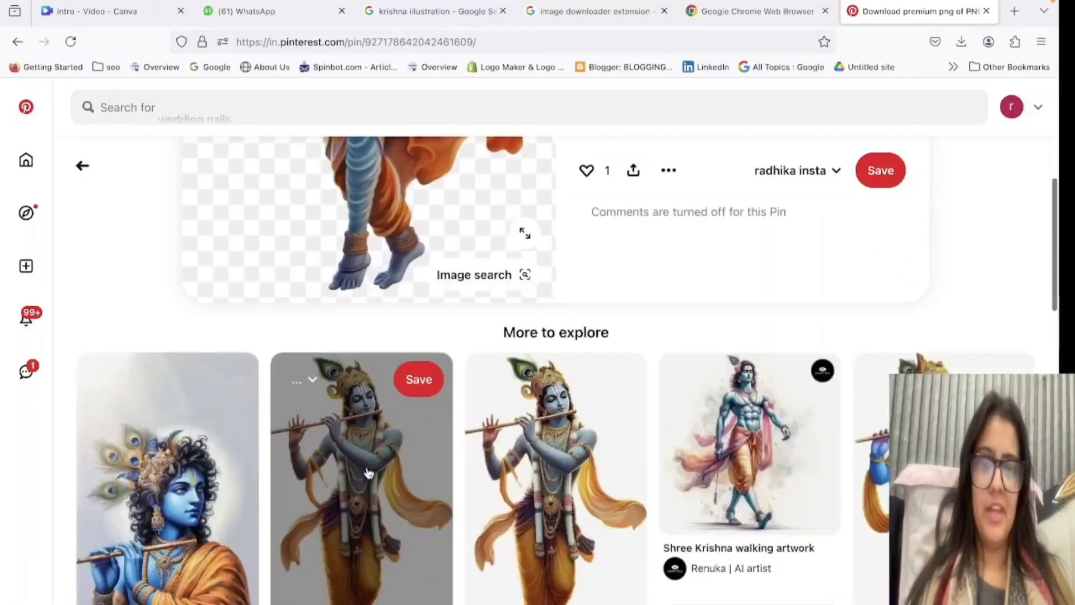
pyautogui.scroll(-2, 367, 472)
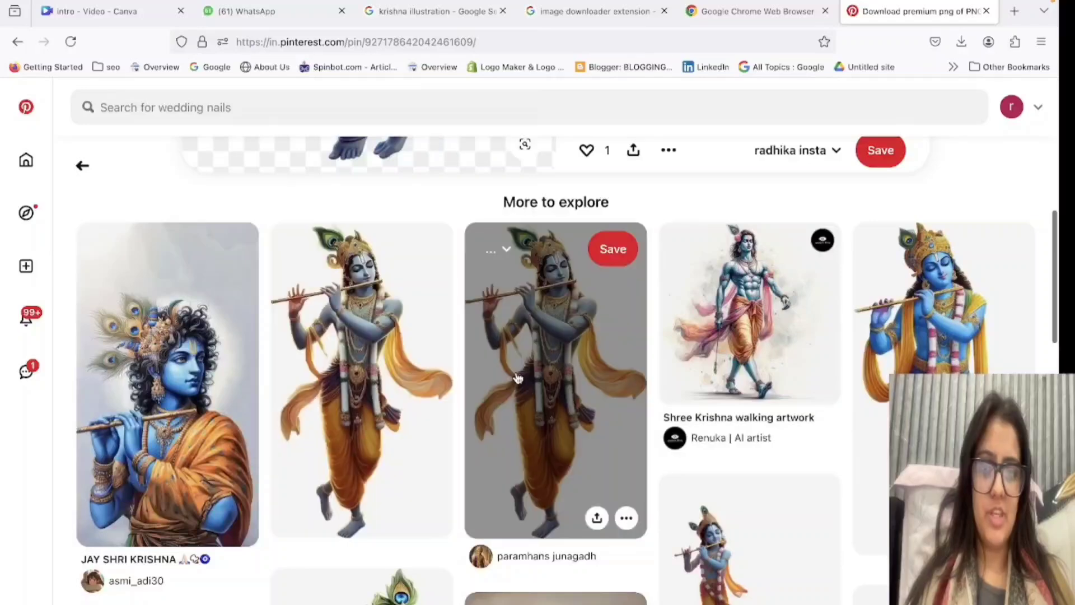
# Save the image from the "JAY SHRI KRISHNA" flute-player pin to Downloads as a JPEG image.
pyautogui.click(165, 387)
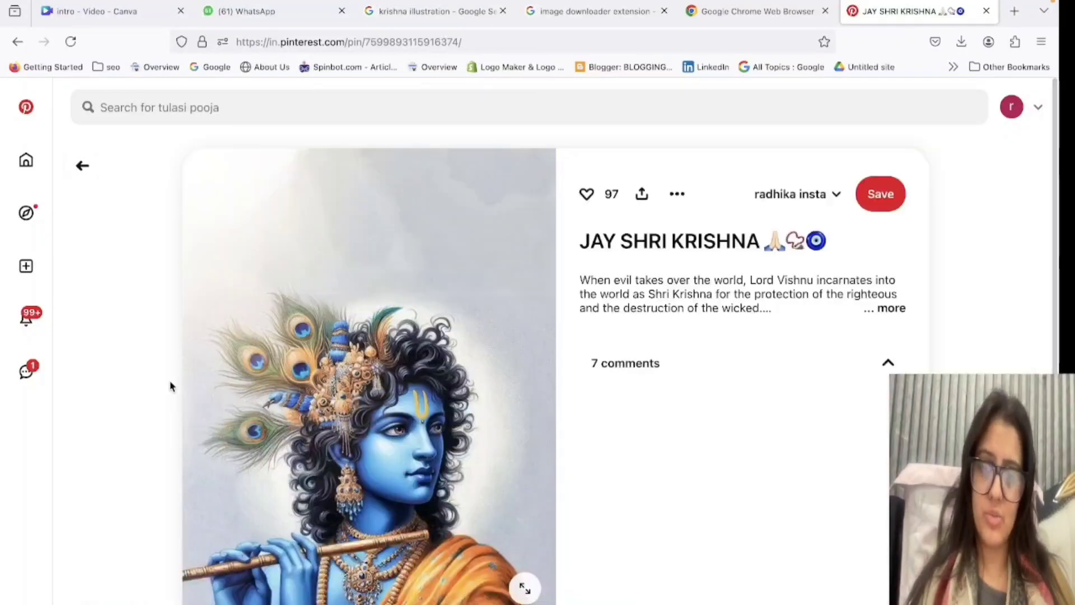
pyautogui.scroll(-3, 354, 409)
pyautogui.rightClick(354, 408)
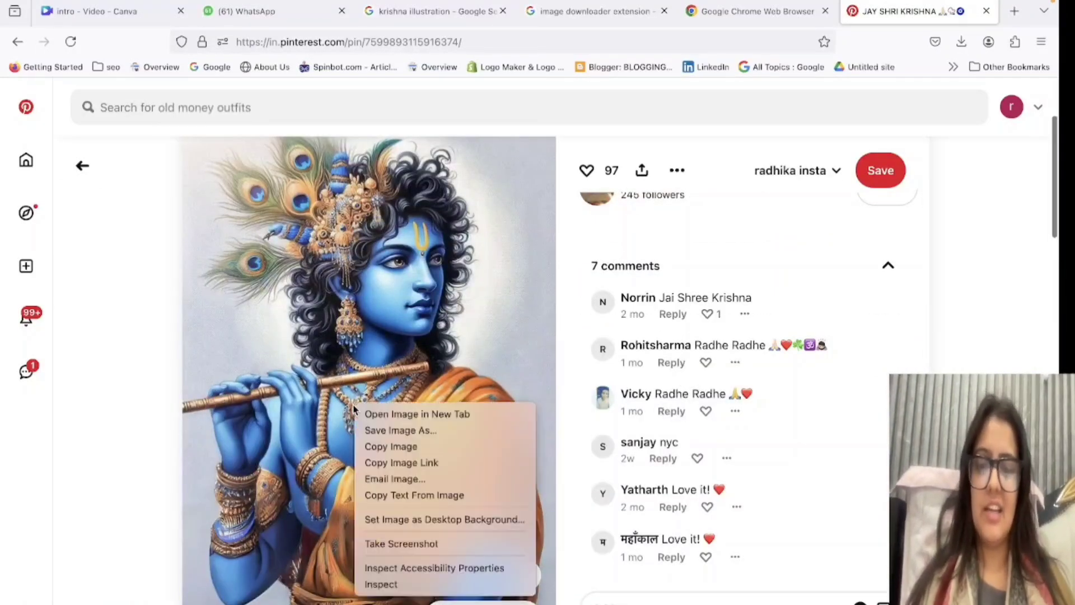
pyautogui.click(370, 429)
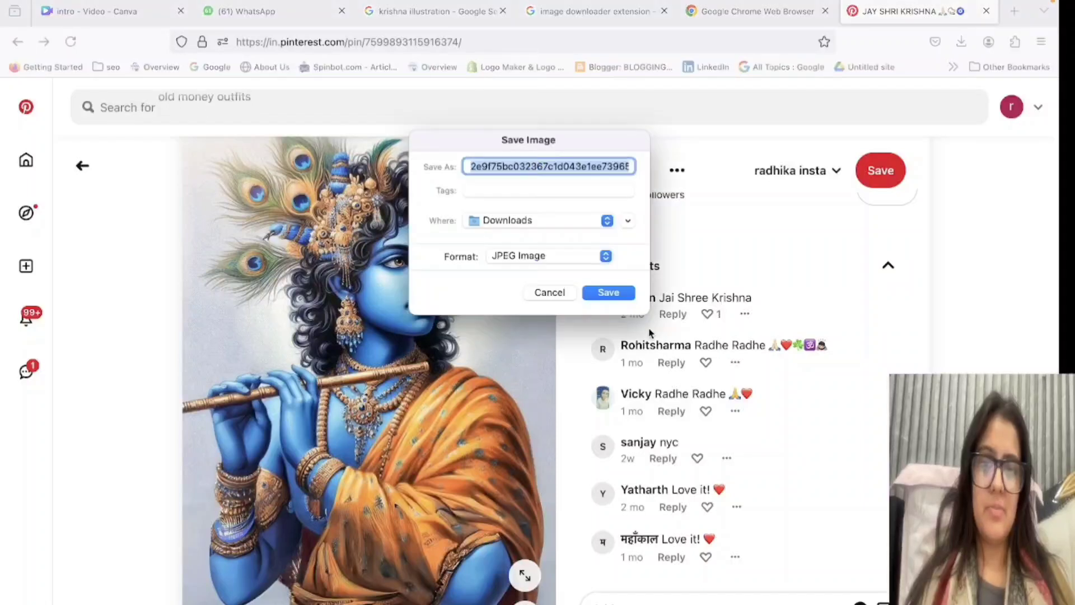
pyautogui.click(603, 292)
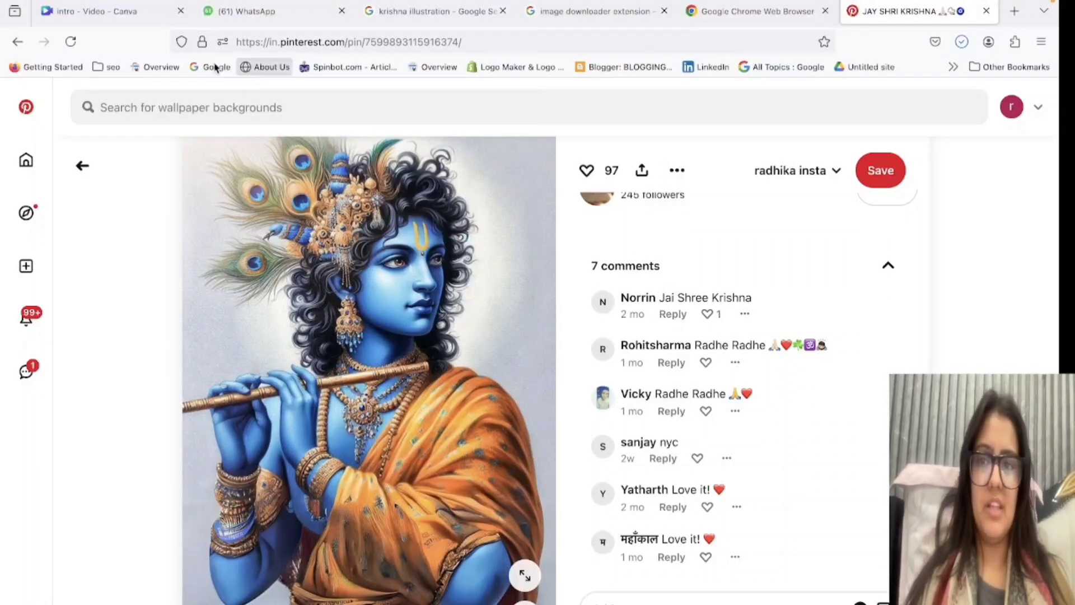
# Switch to the Canva intro design, upload the downloaded Krishna JPEG and add it to the white bokeh page.
pyautogui.click(118, 17)
pyautogui.click(732, 597)
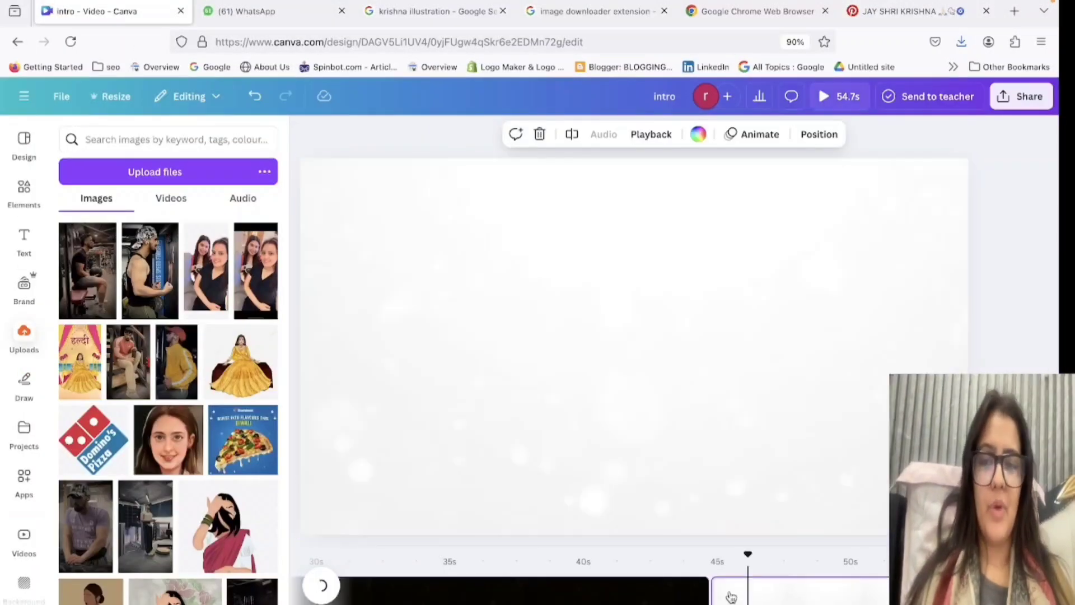
pyautogui.click(24, 191)
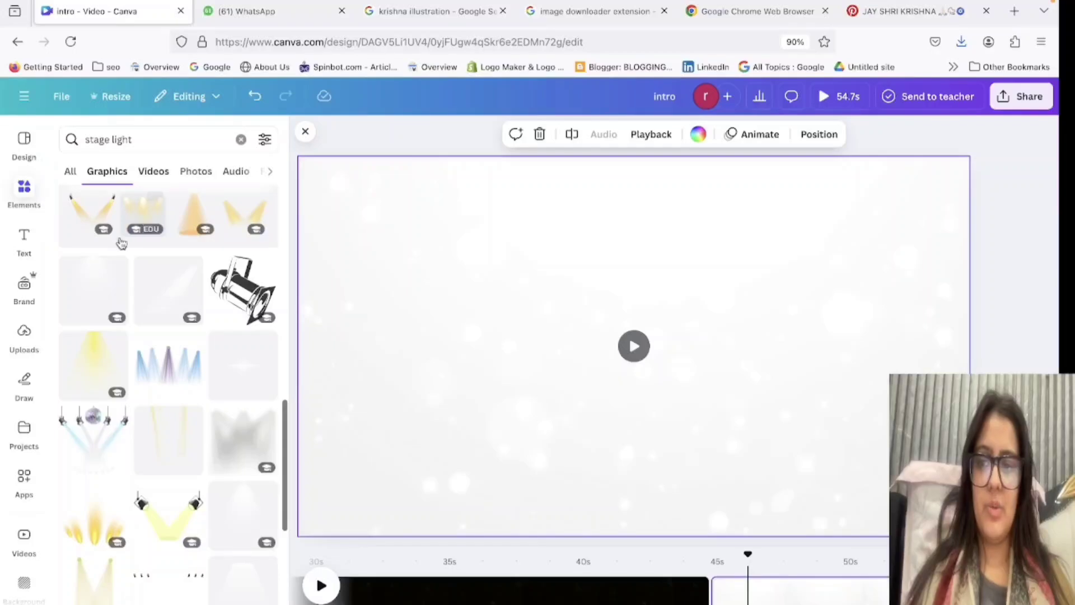
pyautogui.click(24, 336)
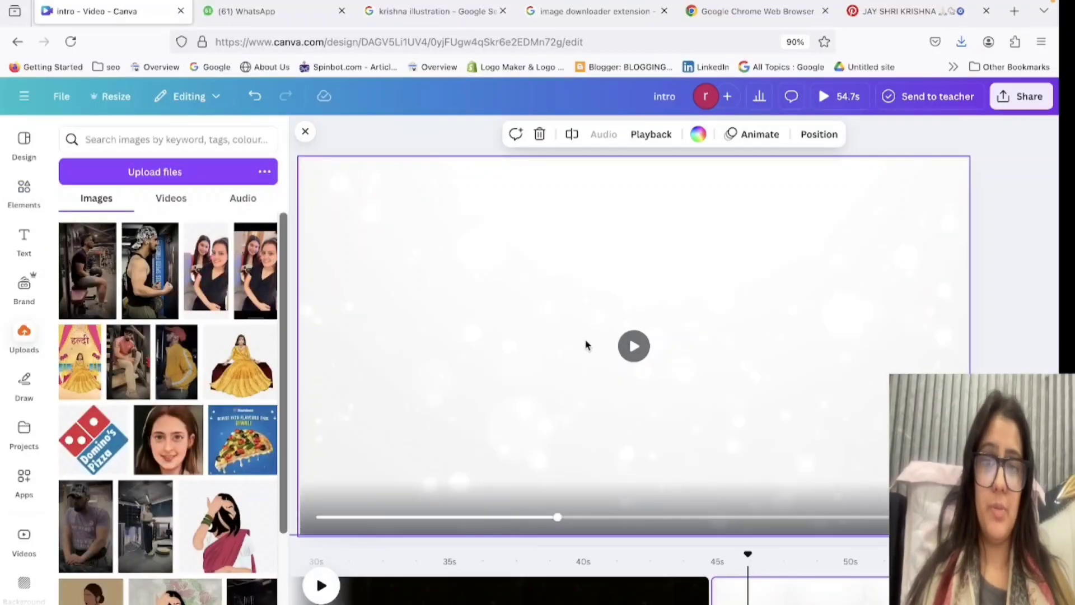
pyautogui.click(134, 174)
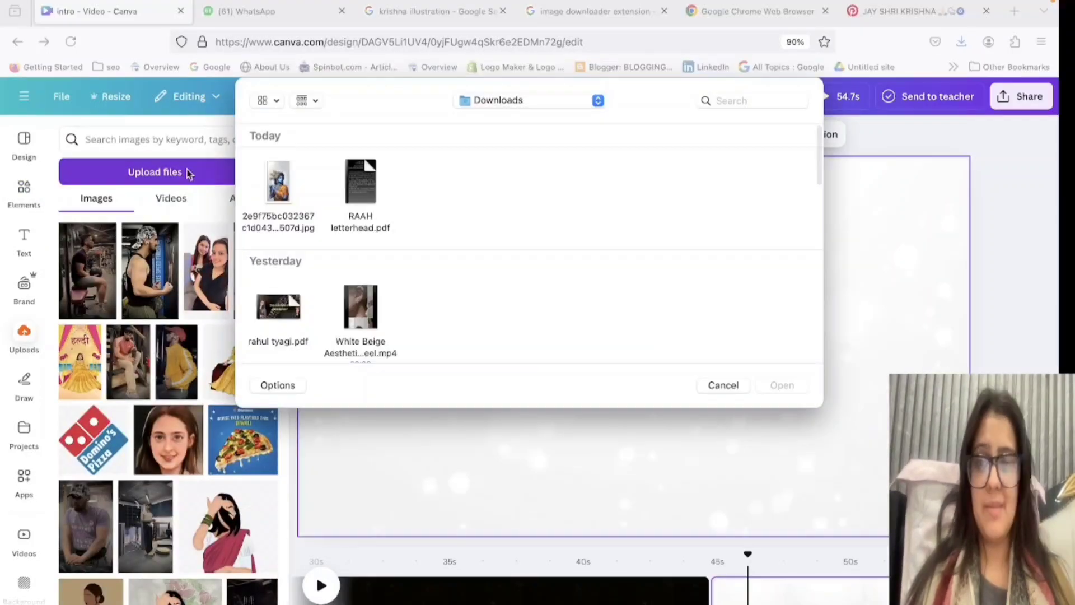
pyautogui.click(283, 191)
pyautogui.click(782, 385)
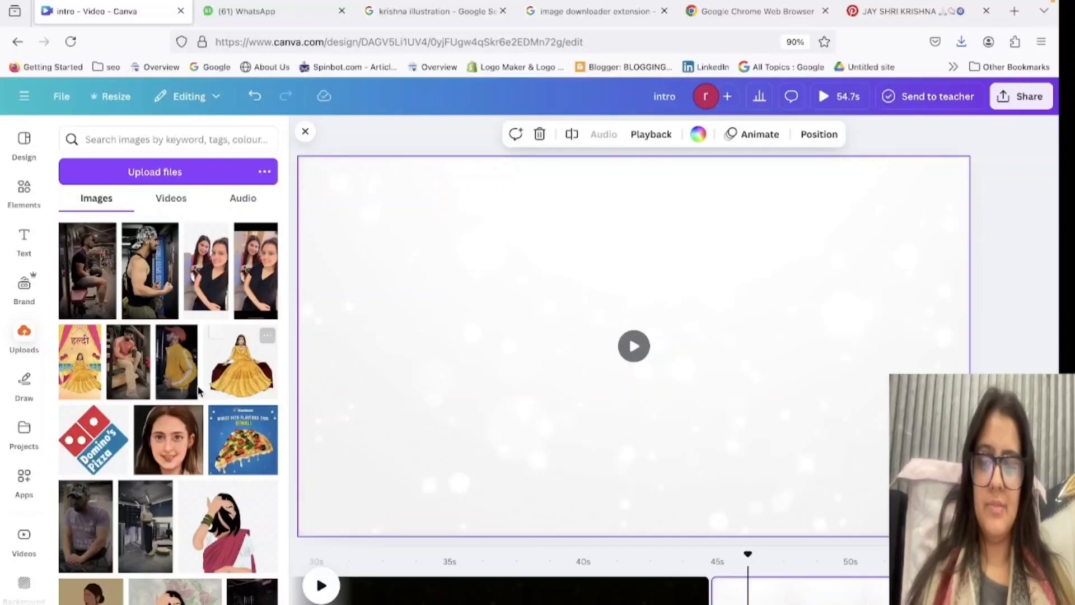
pyautogui.click(87, 294)
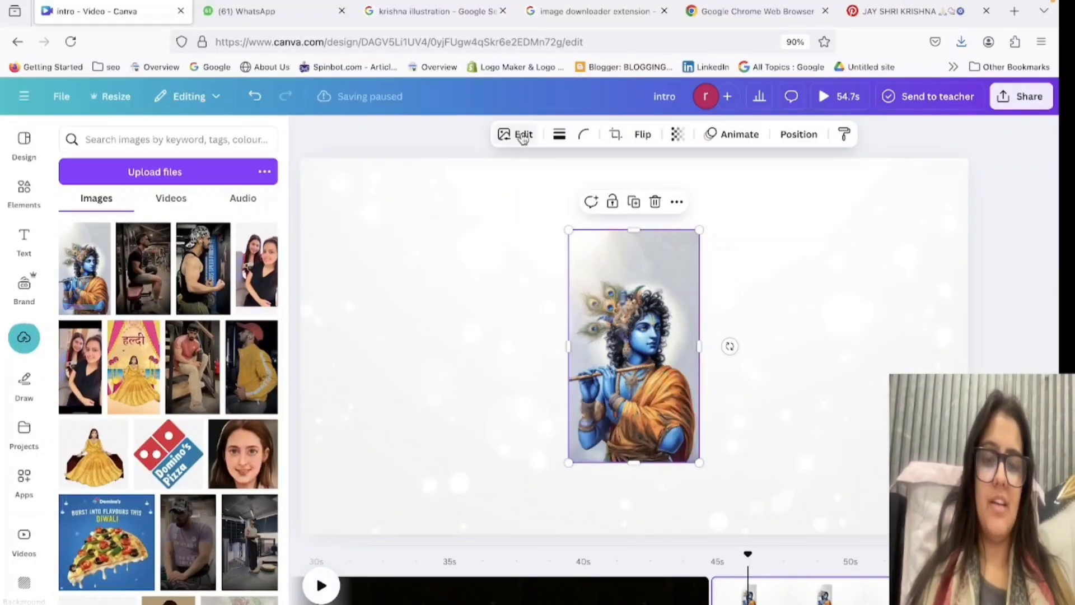
# Remove the Krishna image's background, enlarge it to nearly full page height at the page's centre, and preview the page.
pyautogui.click(523, 136)
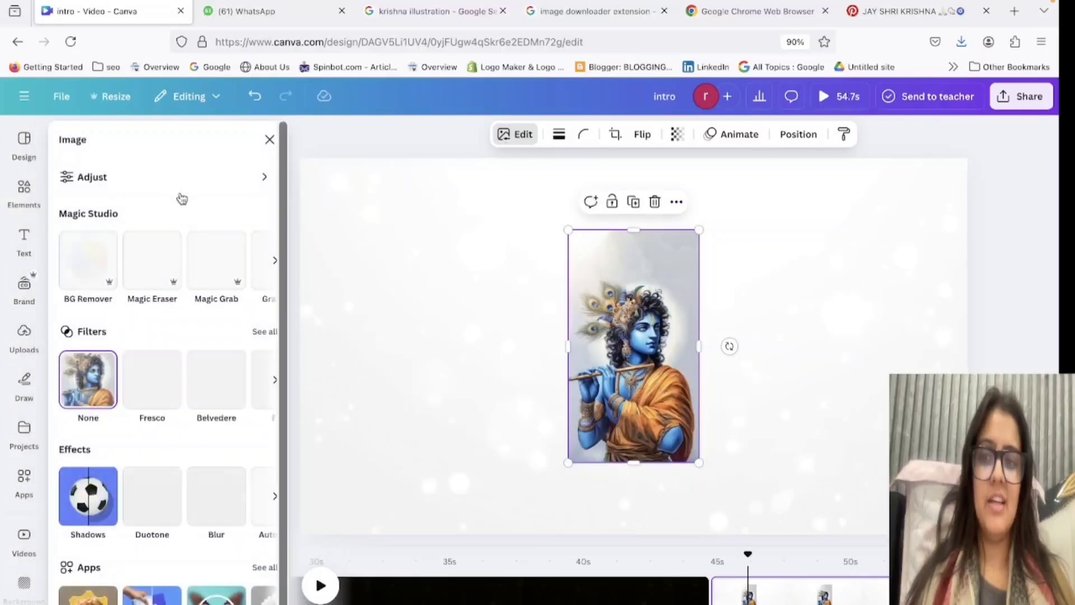
pyautogui.click(90, 262)
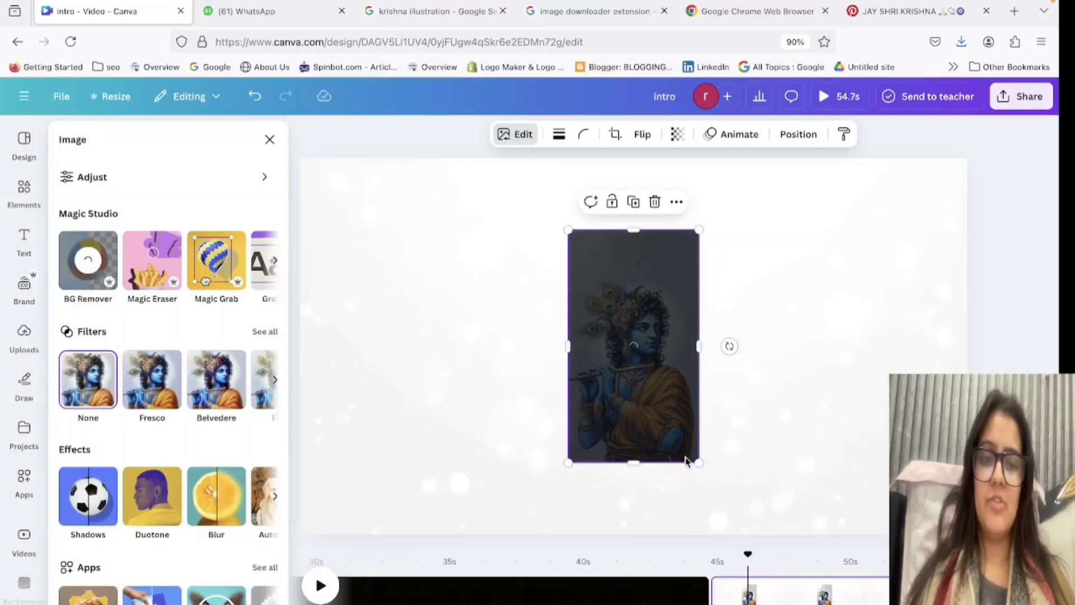
pyautogui.moveTo(699, 462); pyautogui.dragTo(801, 546)
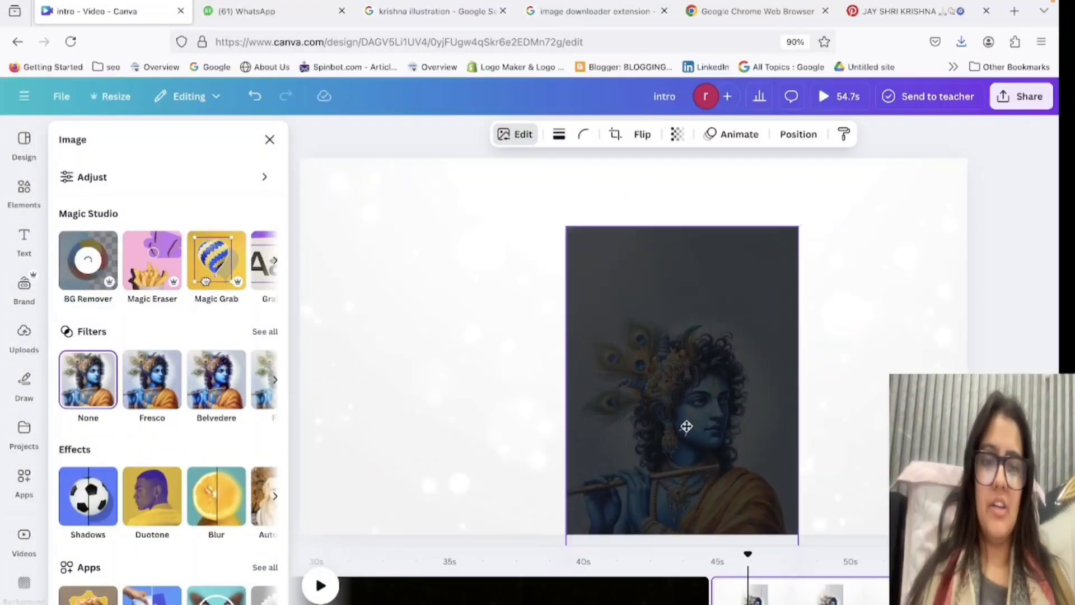
pyautogui.moveTo(686, 425); pyautogui.dragTo(659, 367)
pyautogui.click(772, 398)
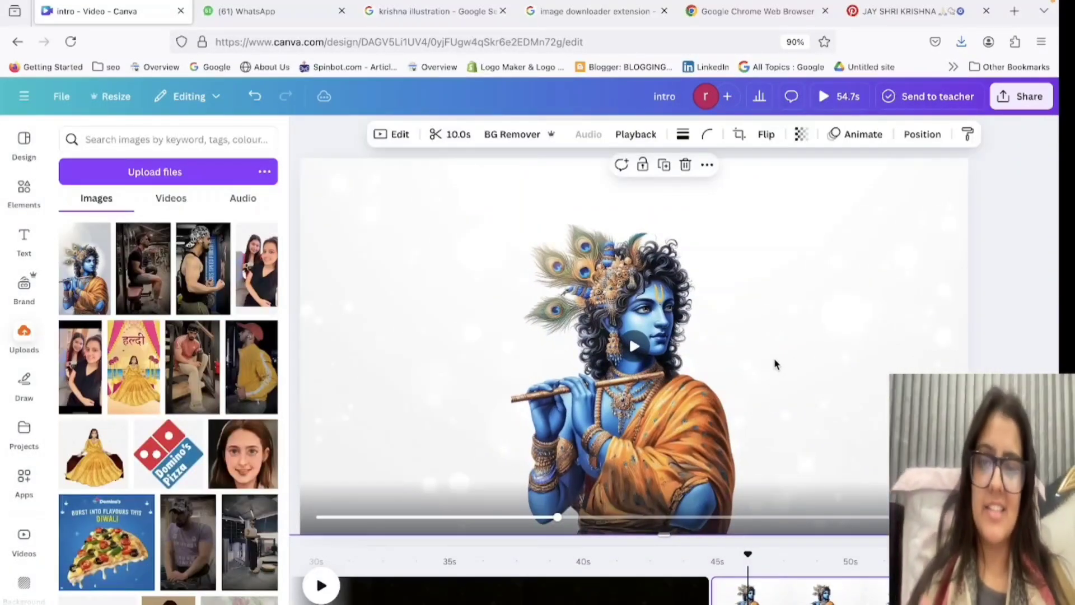
pyautogui.click(315, 586)
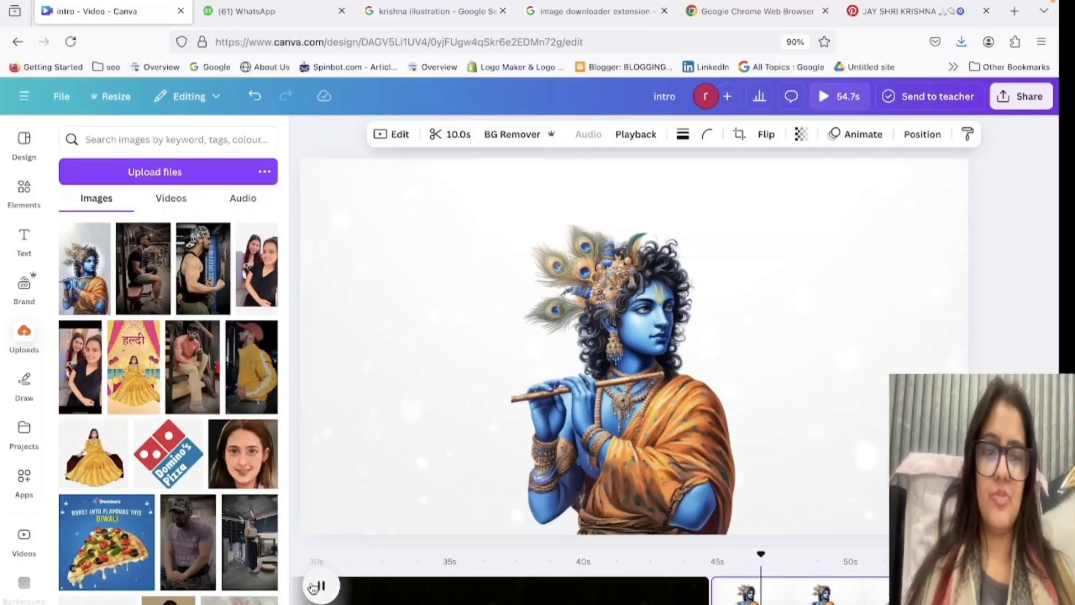
pyautogui.click(317, 586)
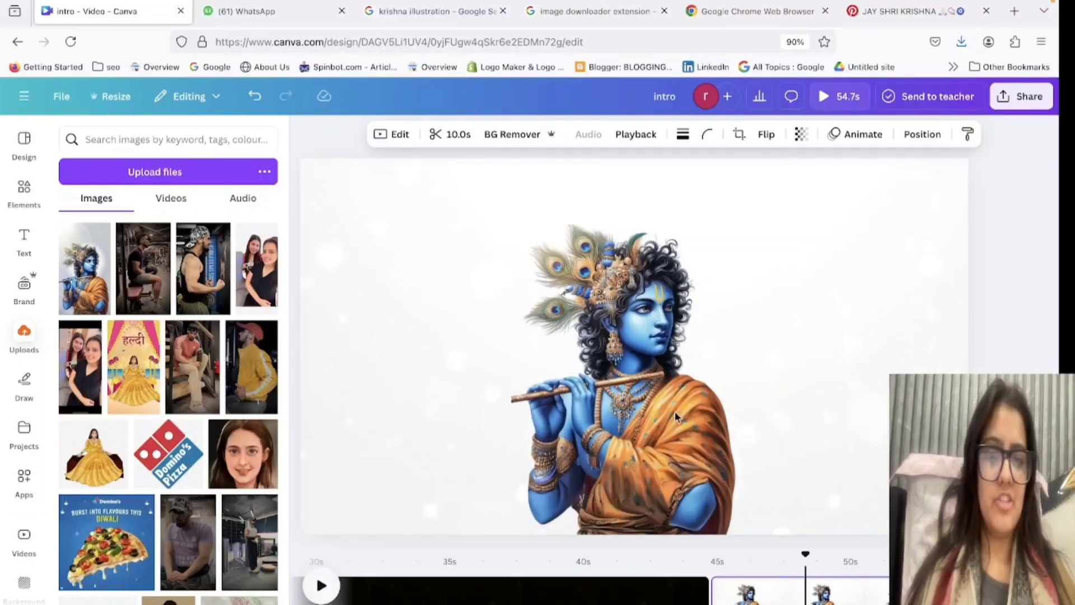
# Search the graphic elements for "mandala".
pyautogui.click(683, 387)
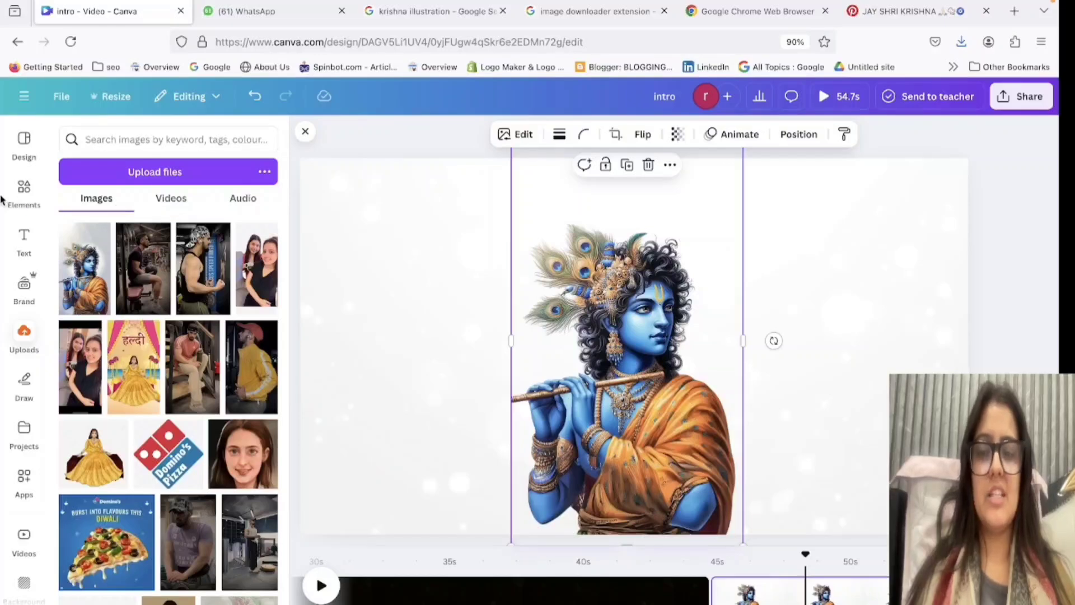
pyautogui.click(15, 198)
pyautogui.tripleClick(124, 140)
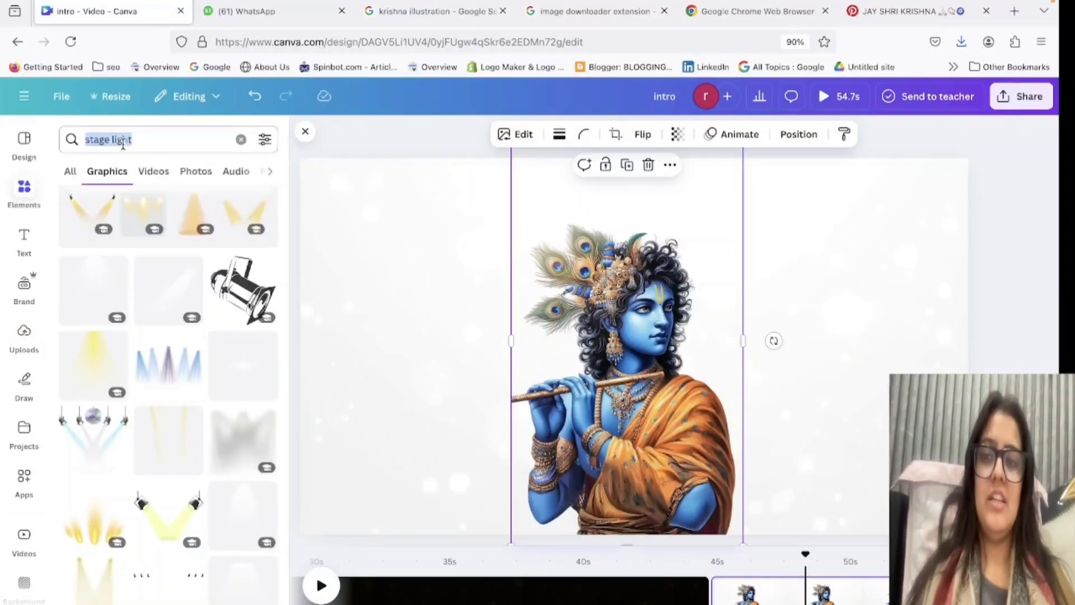
pyautogui.press('BackSpace')
pyautogui.click(174, 139)
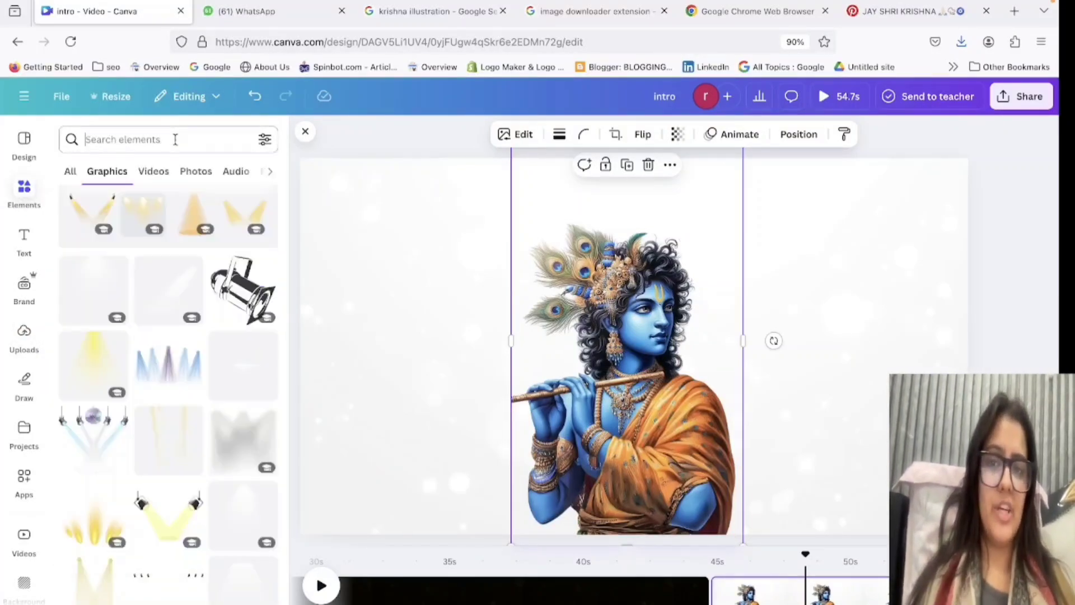
pyautogui.write('mandala')
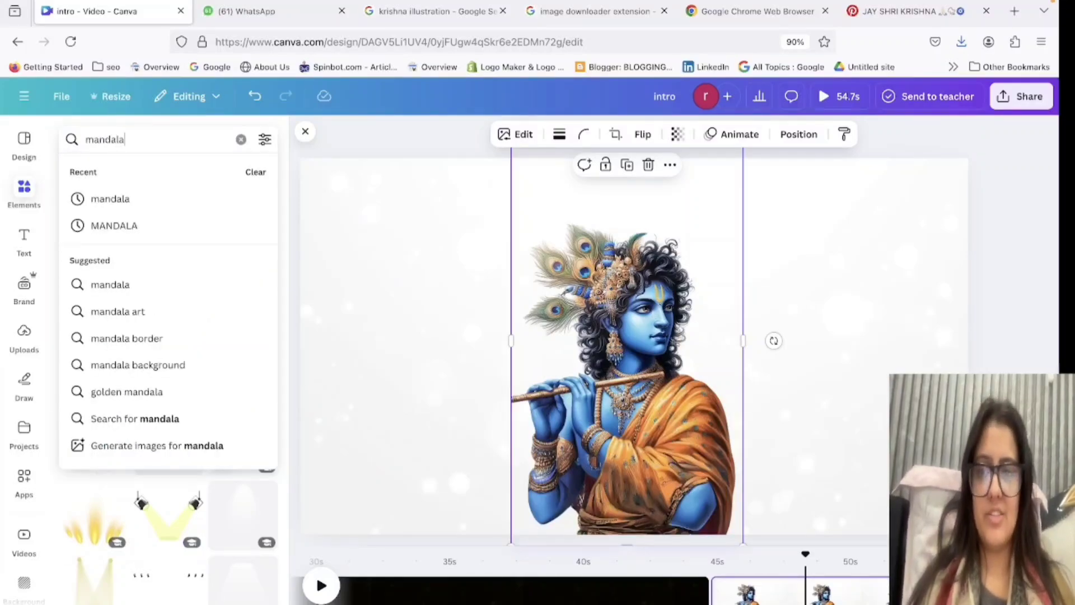
pyautogui.press('Return')
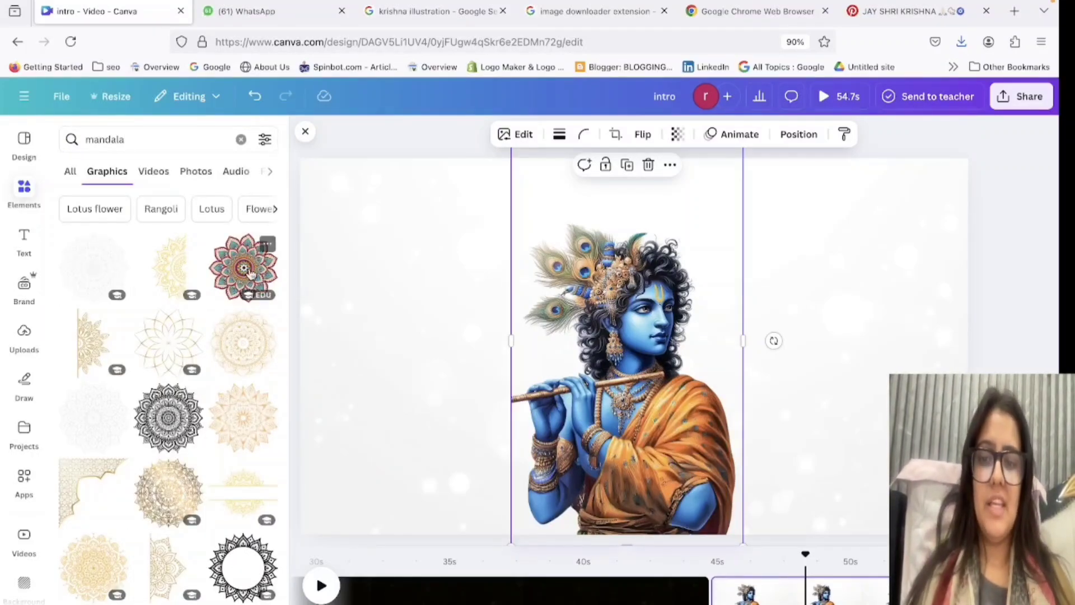
# Browse the mandala graphics, try a gold petal-line mandala over Krishna's face and delete it.
pyautogui.scroll(-10, 185, 414)
pyautogui.scroll(-3, 167, 466)
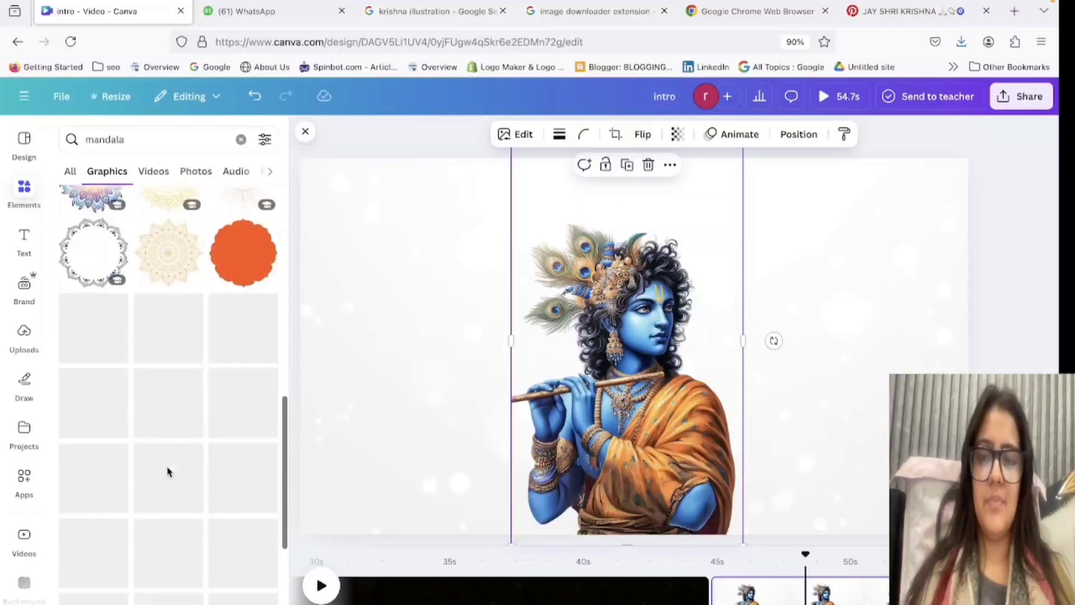
pyautogui.scroll(-1, 168, 471)
pyautogui.scroll(-3, 168, 472)
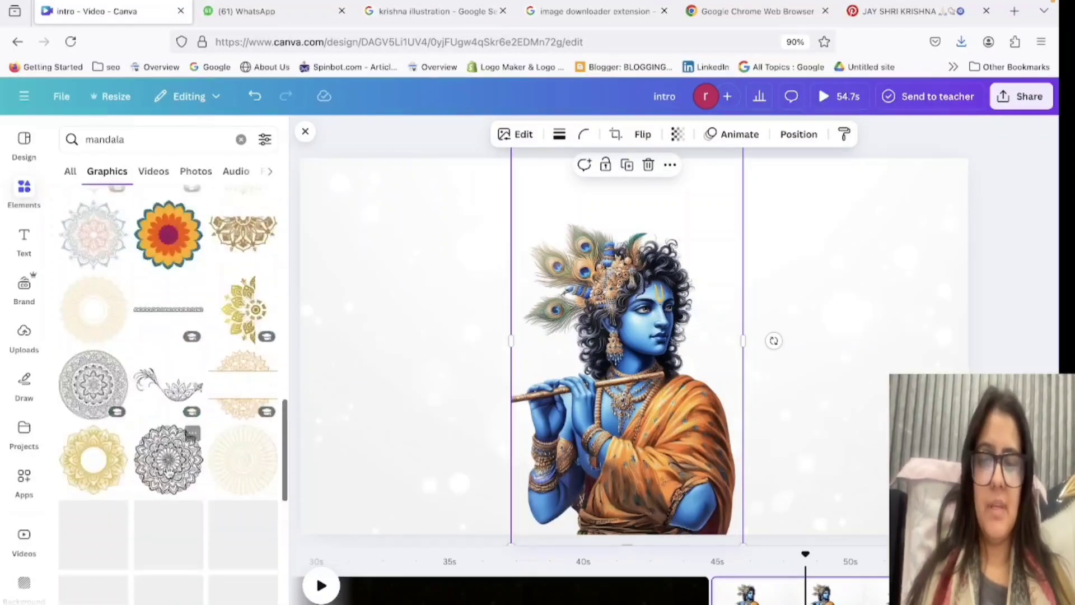
pyautogui.scroll(-3, 151, 369)
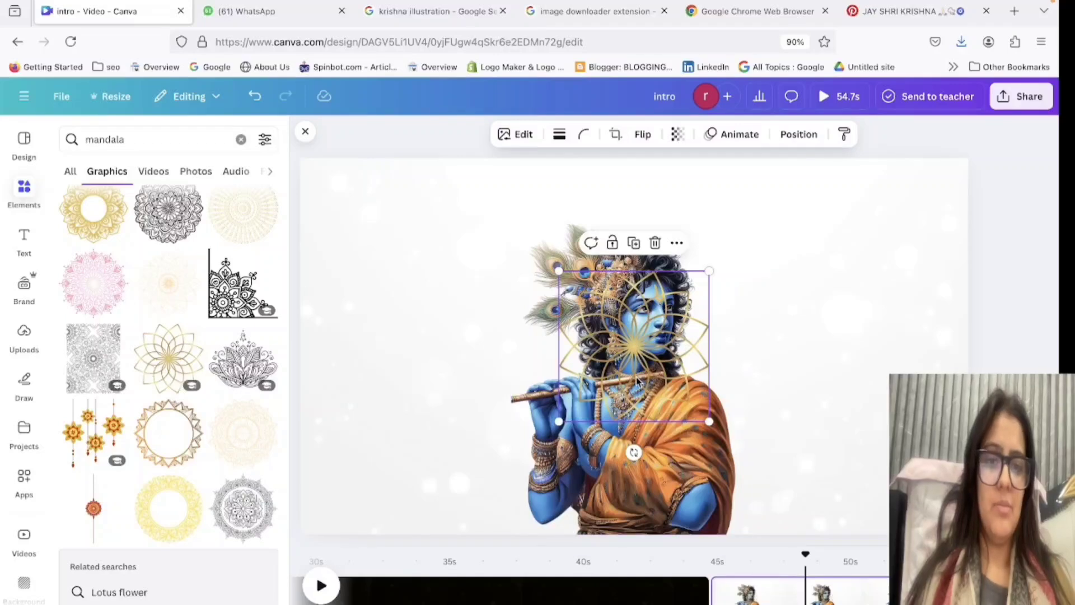
pyautogui.moveTo(638, 383); pyautogui.dragTo(632, 290)
pyautogui.press('Delete')
pyautogui.scroll(-3, 134, 562)
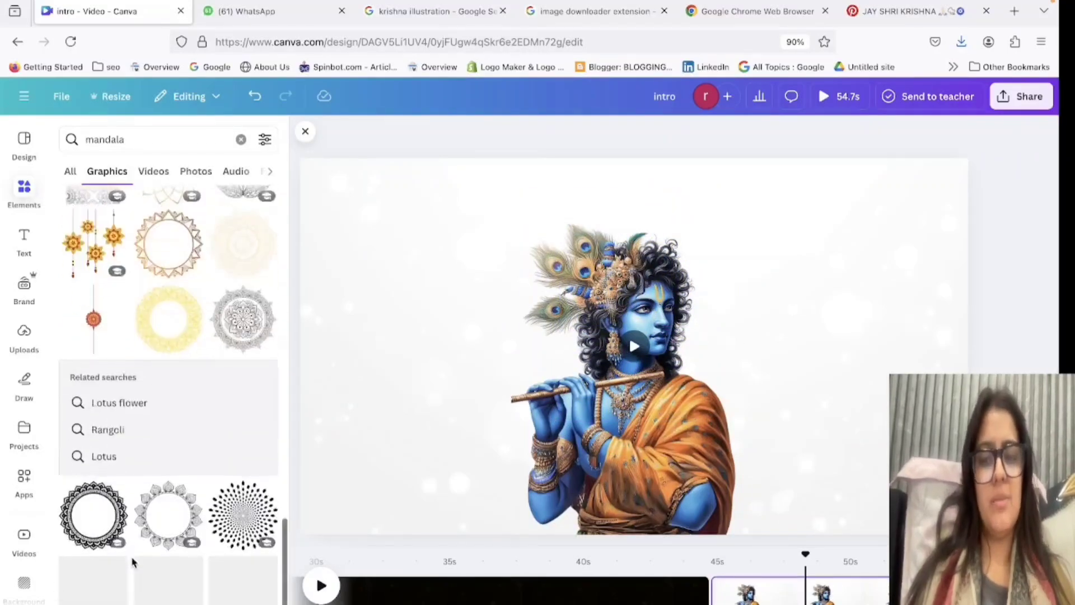
# Browse the mandala video elements and search the videos for "mandala. peacock".
pyautogui.click(154, 178)
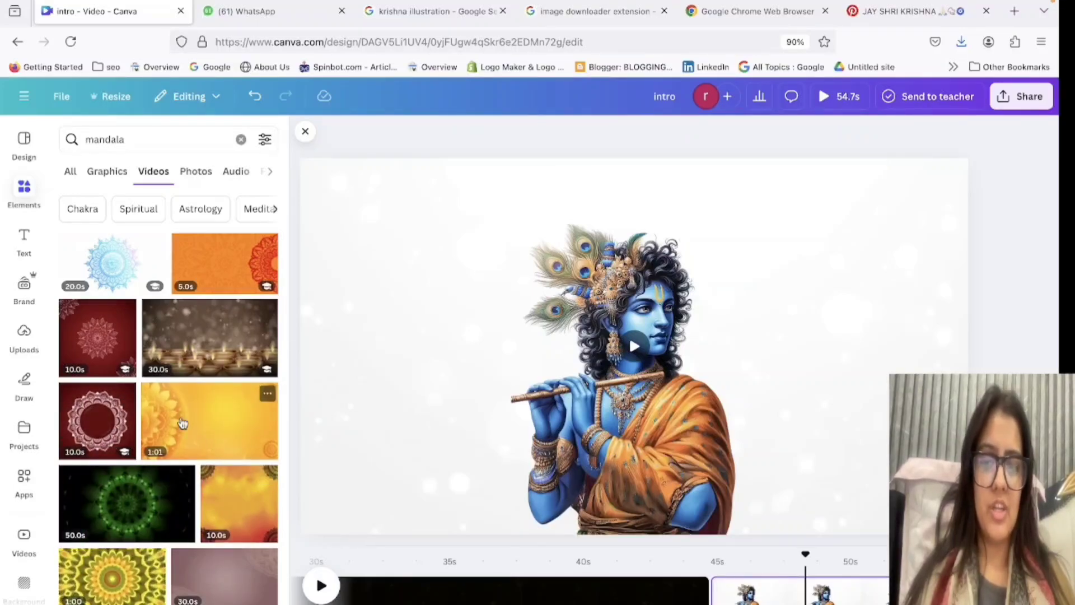
pyautogui.scroll(-10, 180, 420)
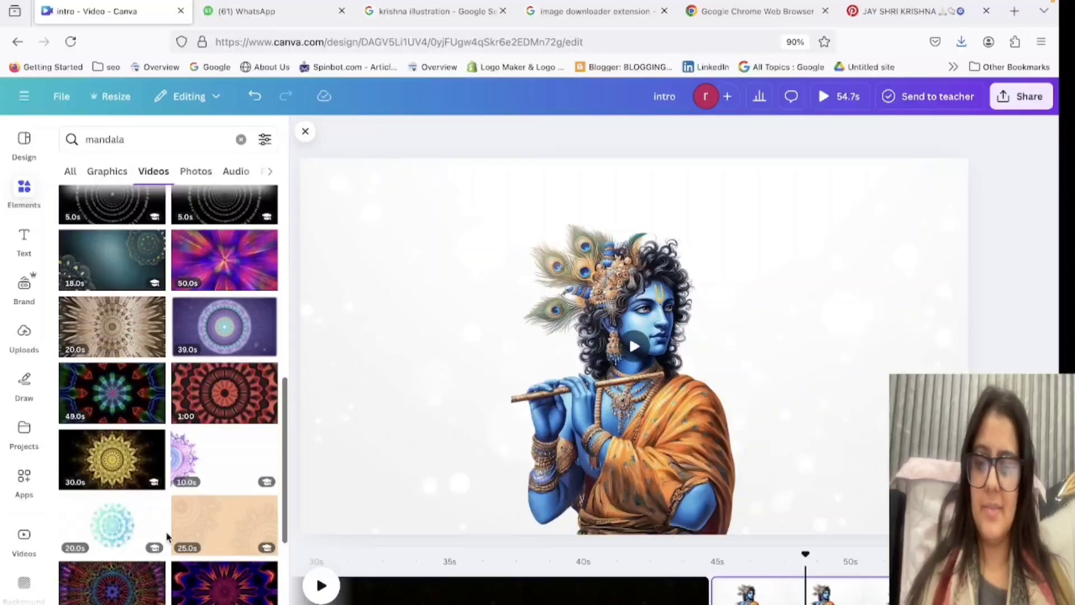
pyautogui.scroll(-5, 167, 536)
pyautogui.click(151, 139)
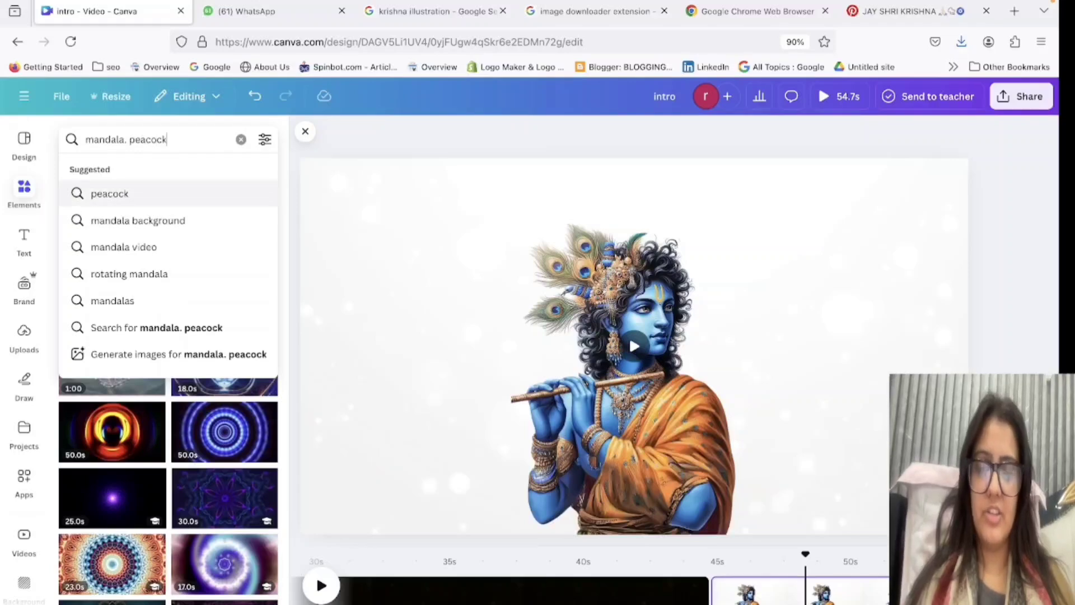
pyautogui.write('. peacock')
pyautogui.press('Return')
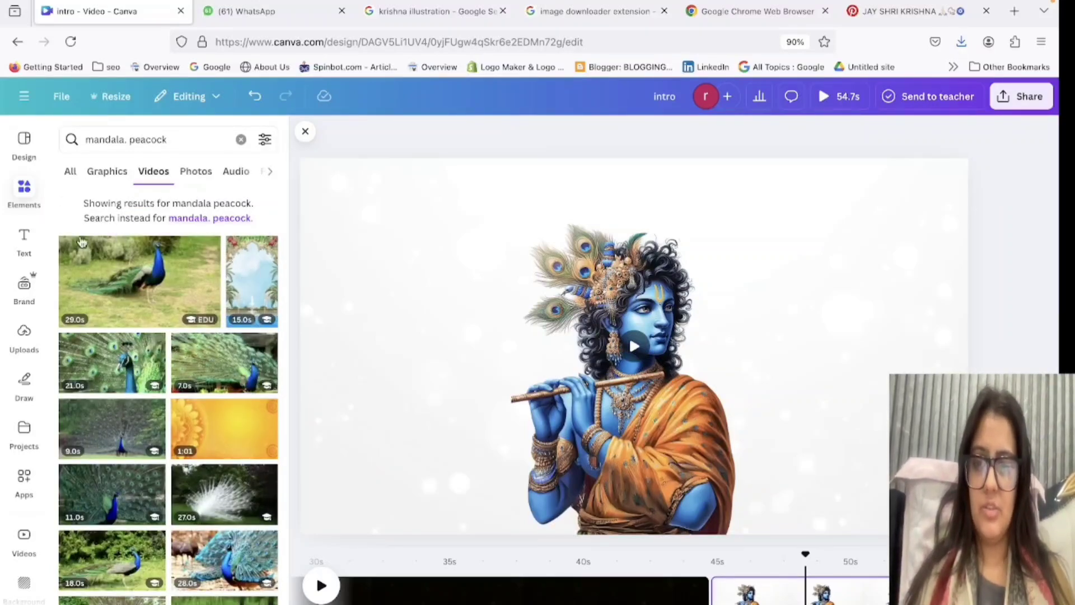
# Replace the video element search with "rangoli".
pyautogui.click(214, 147)
pyautogui.press('BackSpace')
pyautogui.press('BackSpace')
pyautogui.press('BackSpace')
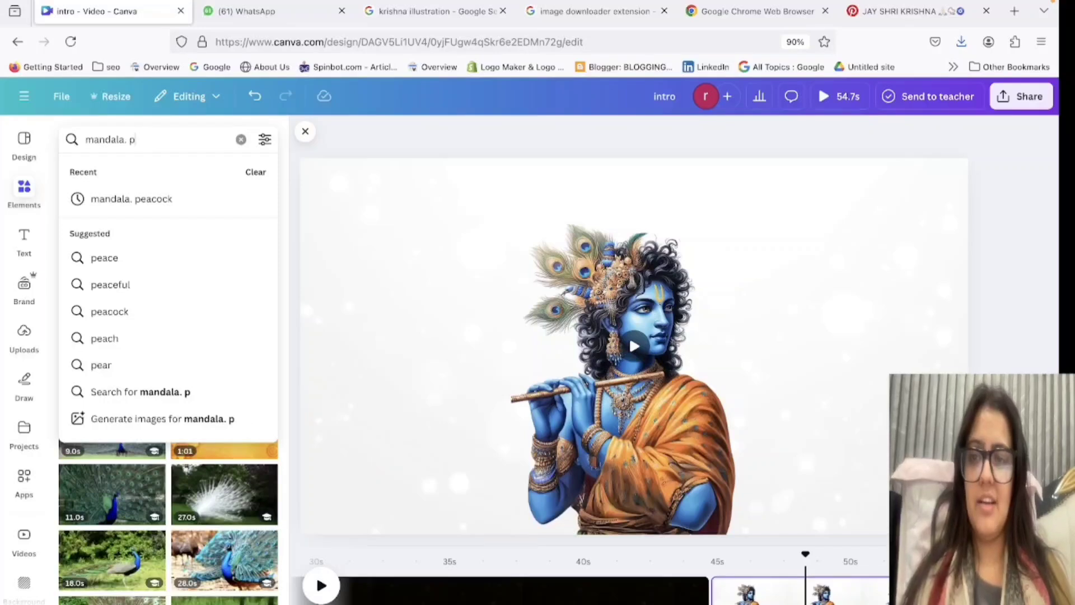
pyautogui.press('BackSpace')
pyautogui.press('BackSpace')
pyautogui.press('BackSpace')
pyautogui.press('BackSpace')
pyautogui.press('BackSpace')
pyautogui.press('BackSpace')
pyautogui.press('BackSpace')
pyautogui.press('BackSpace')
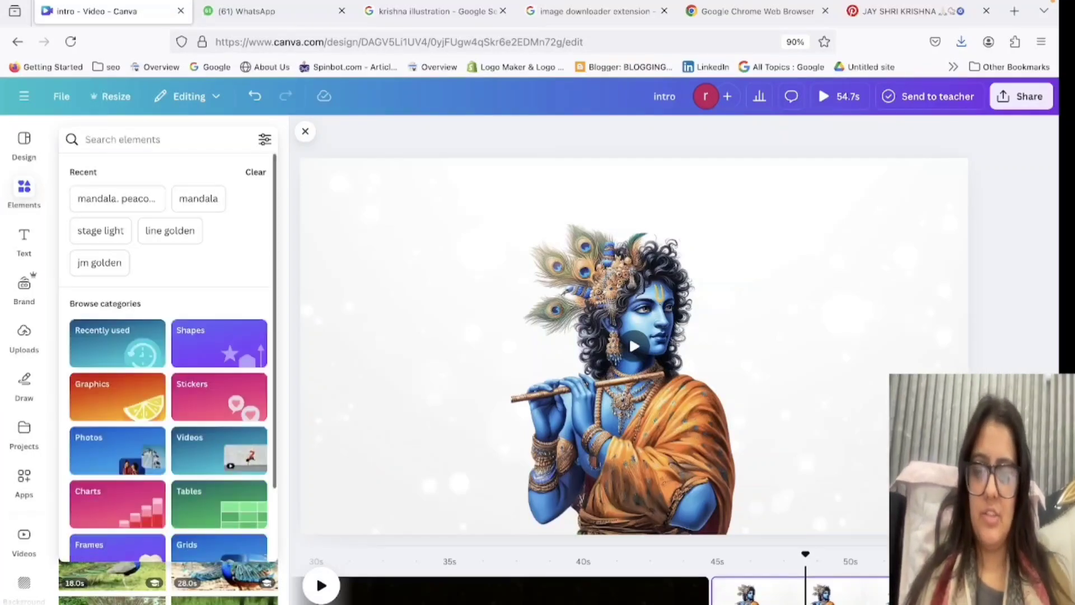
pyautogui.write('rangoli')
pyautogui.press('Return')
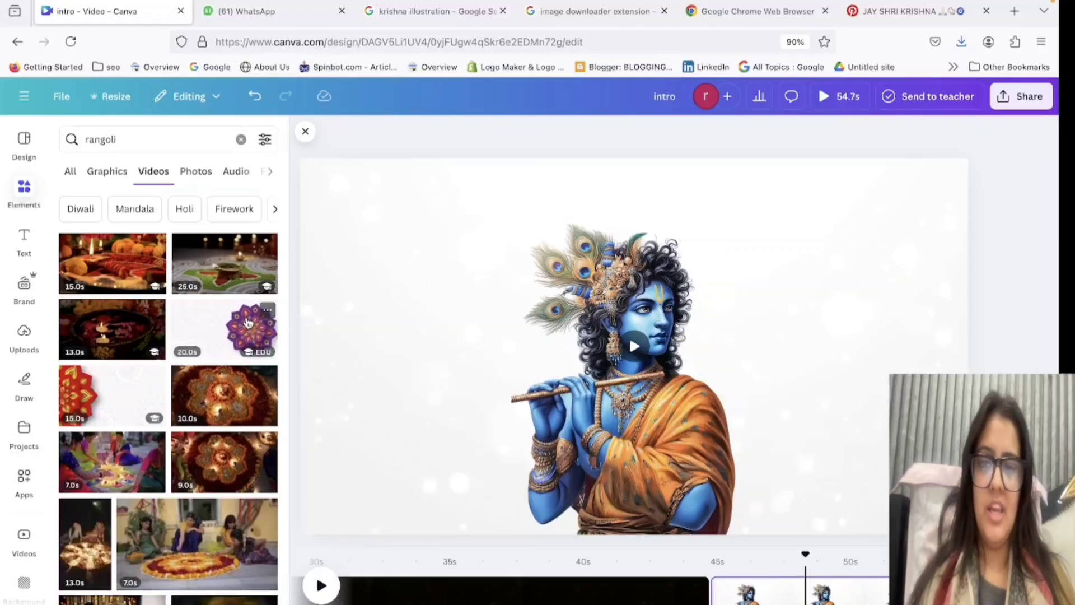
# Add the 20-second purple rangoli video to the Krishna page, remove its background and move it partly off the page's right edge.
pyautogui.click(249, 323)
pyautogui.moveTo(779, 339); pyautogui.dragTo(578, 339)
pyautogui.click(484, 143)
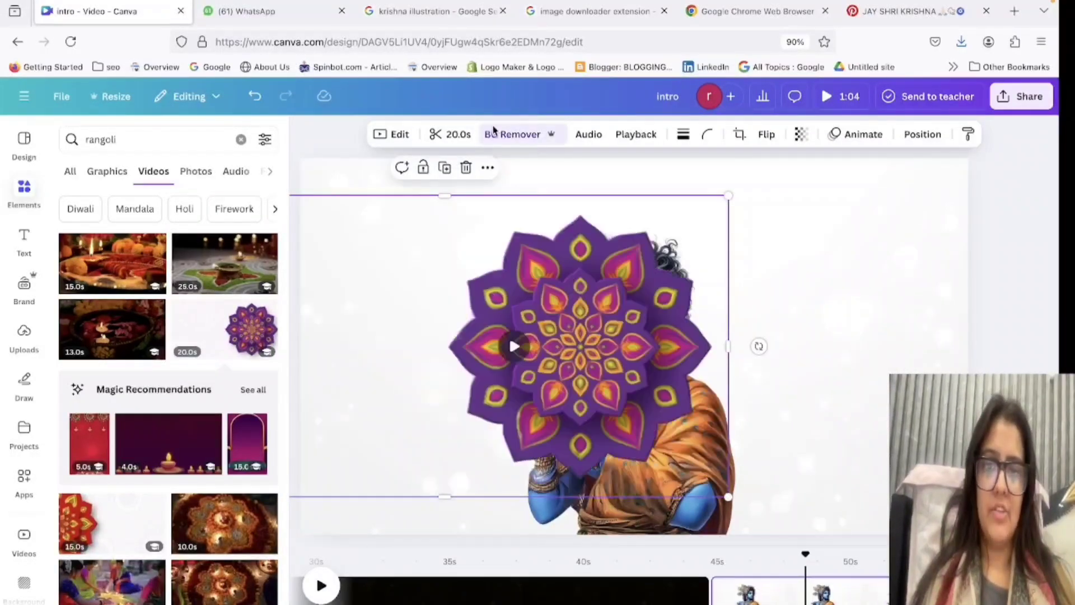
pyautogui.moveTo(466, 361); pyautogui.dragTo(565, 350)
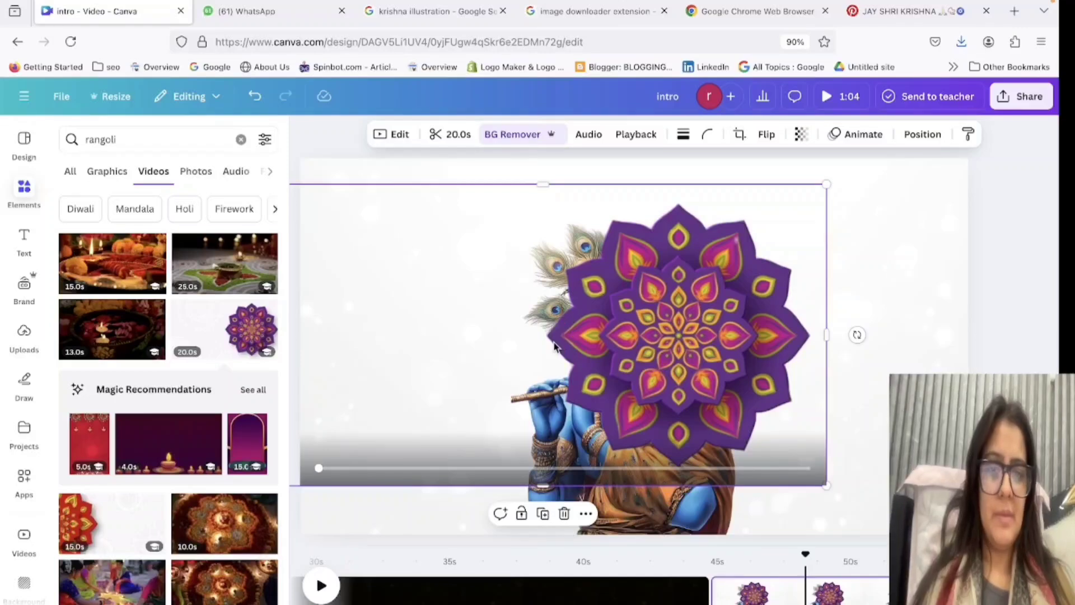
pyautogui.moveTo(643, 442); pyautogui.dragTo(966, 467)
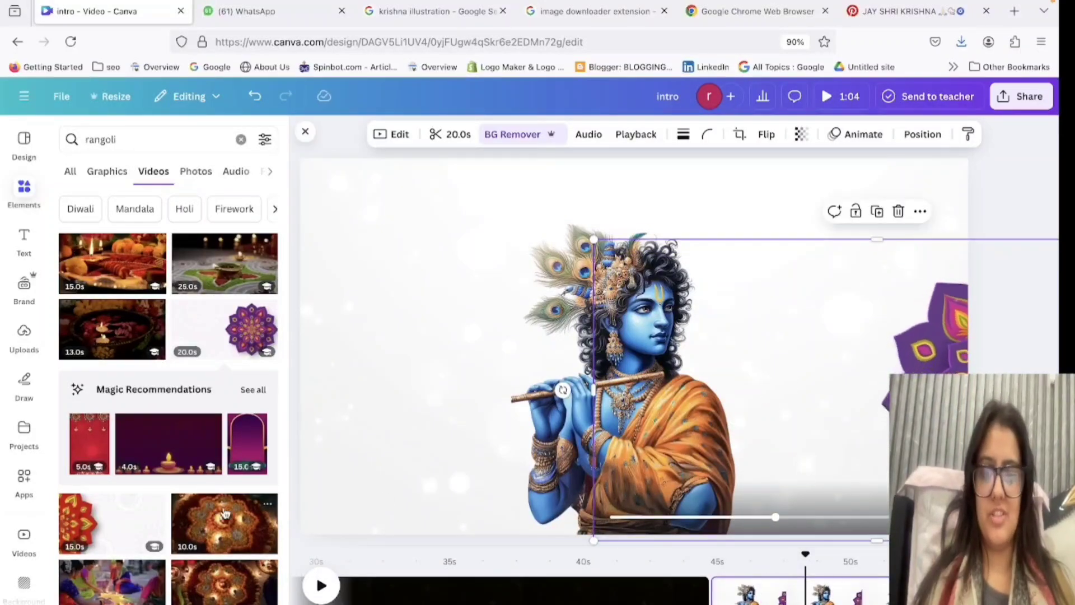
# Try the 15-second red rangoli video on the Krishna page with its background removed at the left edge, and delete it.
pyautogui.click(95, 530)
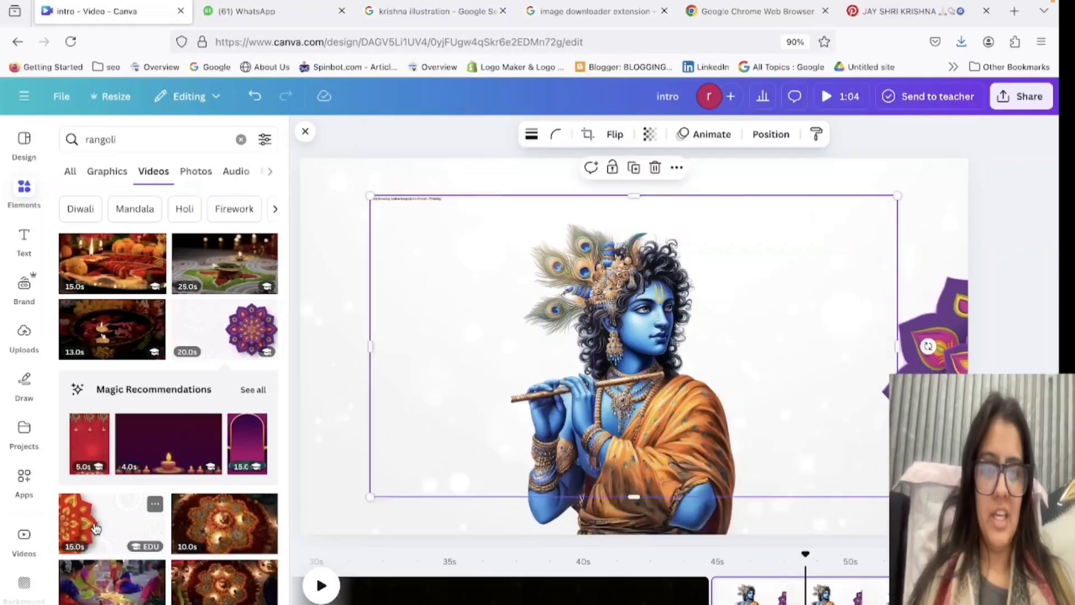
pyautogui.click(504, 134)
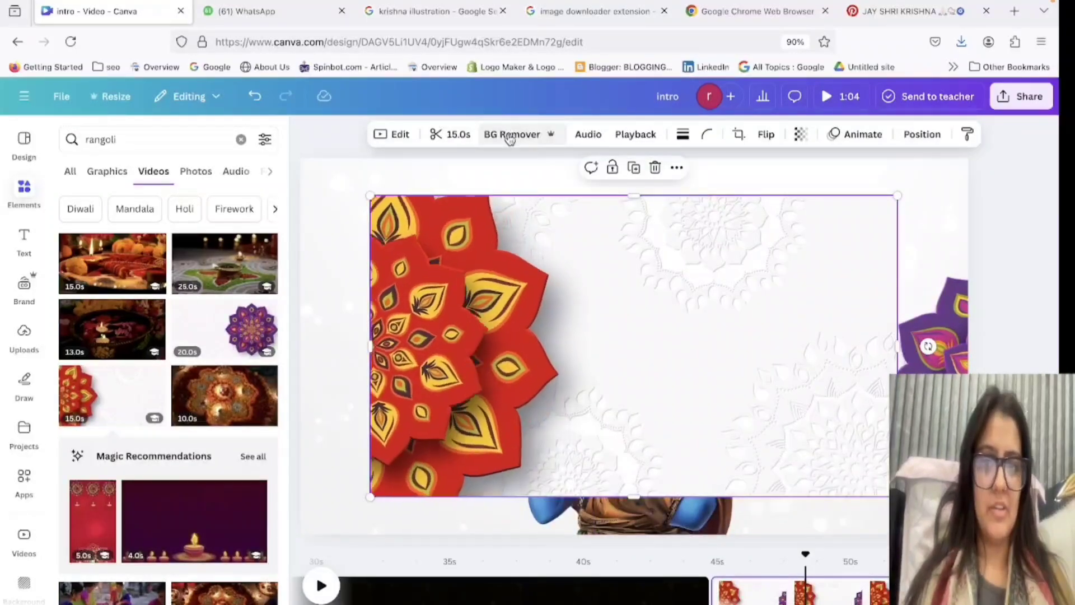
pyautogui.moveTo(538, 328); pyautogui.dragTo(439, 357)
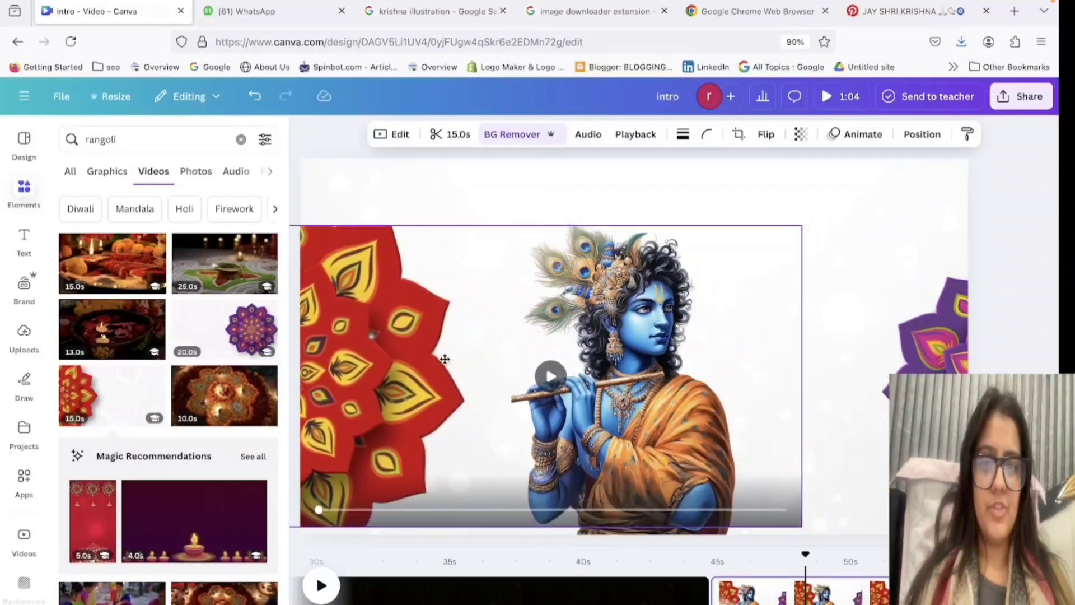
pyautogui.moveTo(547, 223)
pyautogui.mouseDown()
pyautogui.moveTo(545, 198)
pyautogui.moveTo(546, 224)
pyautogui.mouseUp()
pyautogui.doubleClick(856, 202)
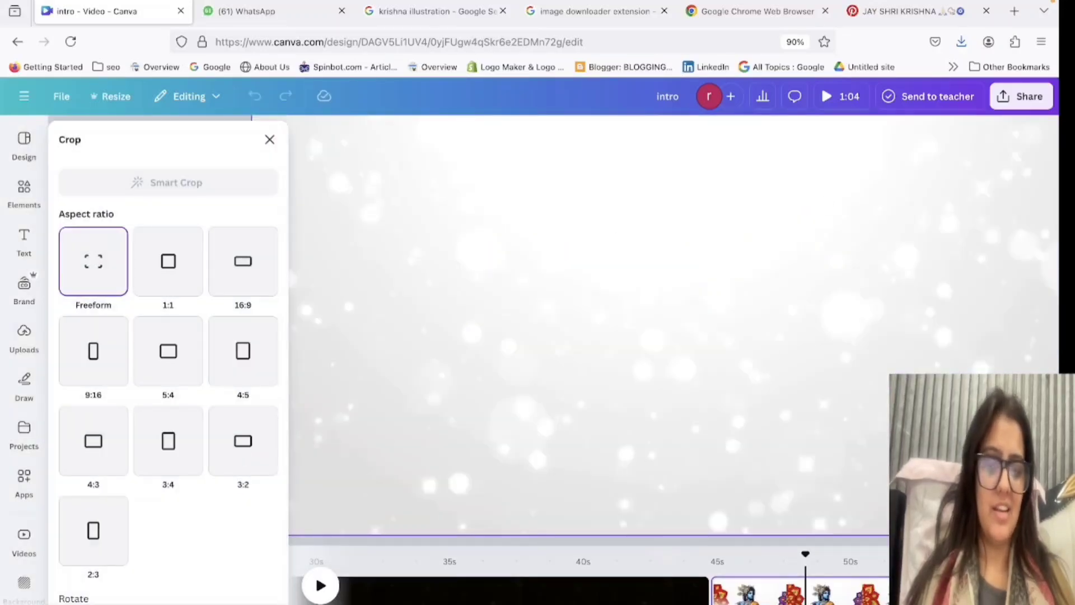
pyautogui.press('Escape')
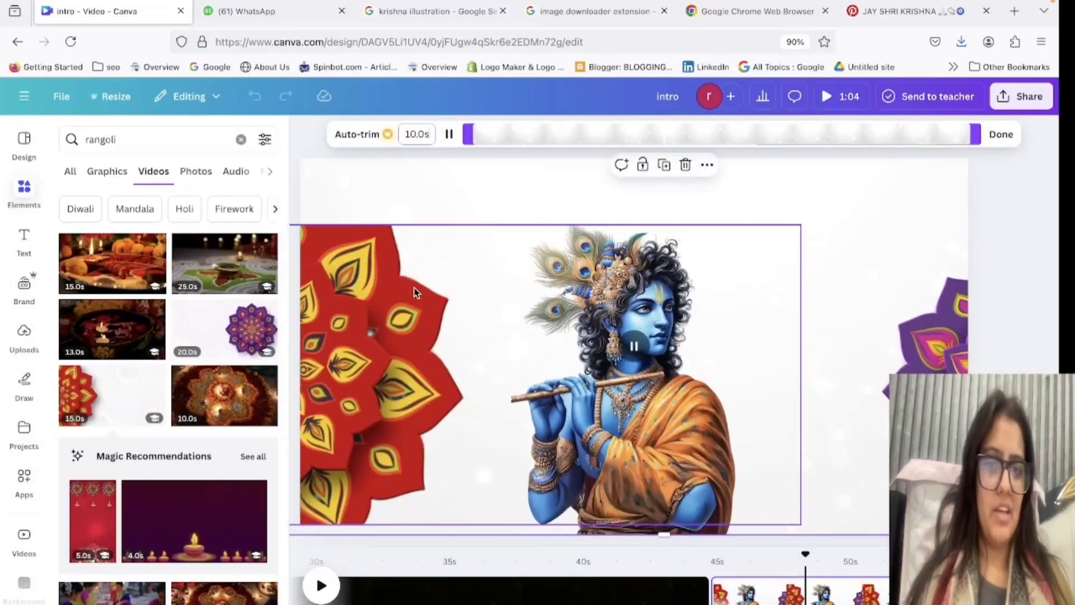
pyautogui.press('Delete')
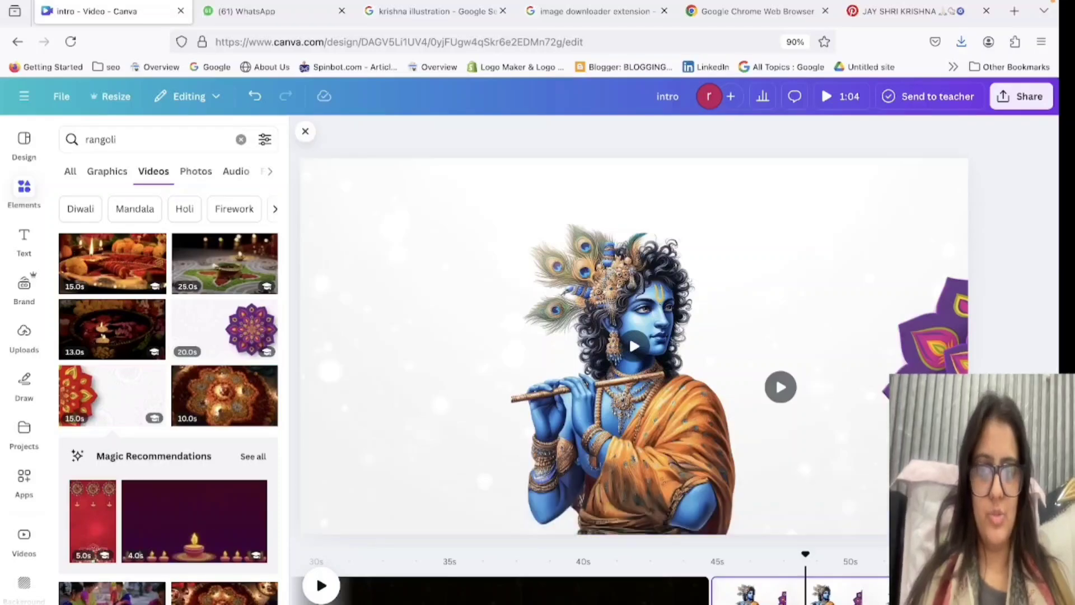
# Duplicate the purple rangoli video and place the copy partly off the Krishna page's left edge.
pyautogui.scroll(-7, 168, 377)
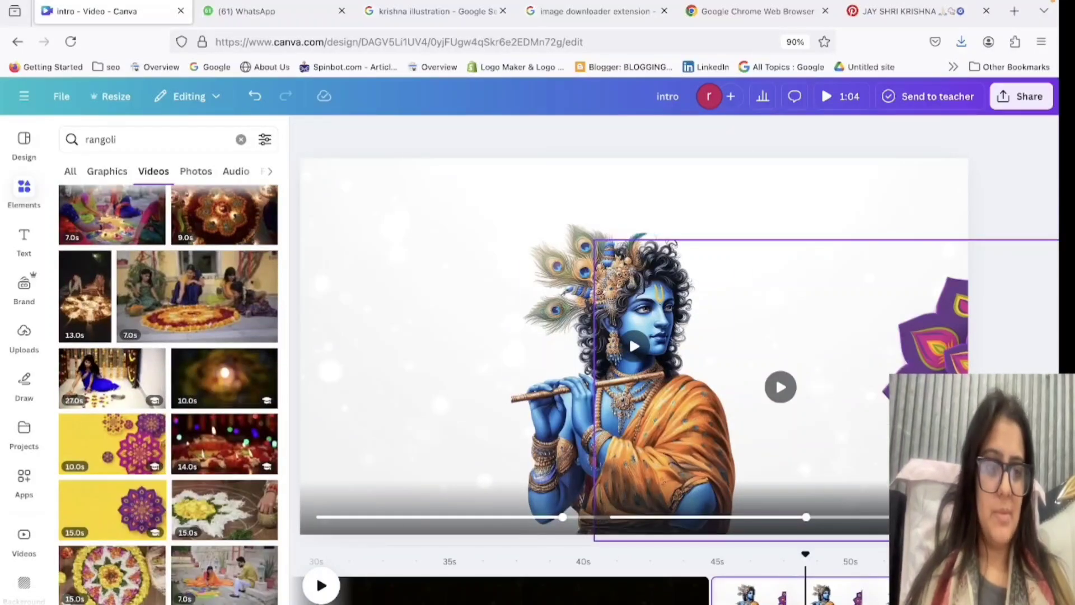
pyautogui.click(562, 389)
pyautogui.press('super+d')
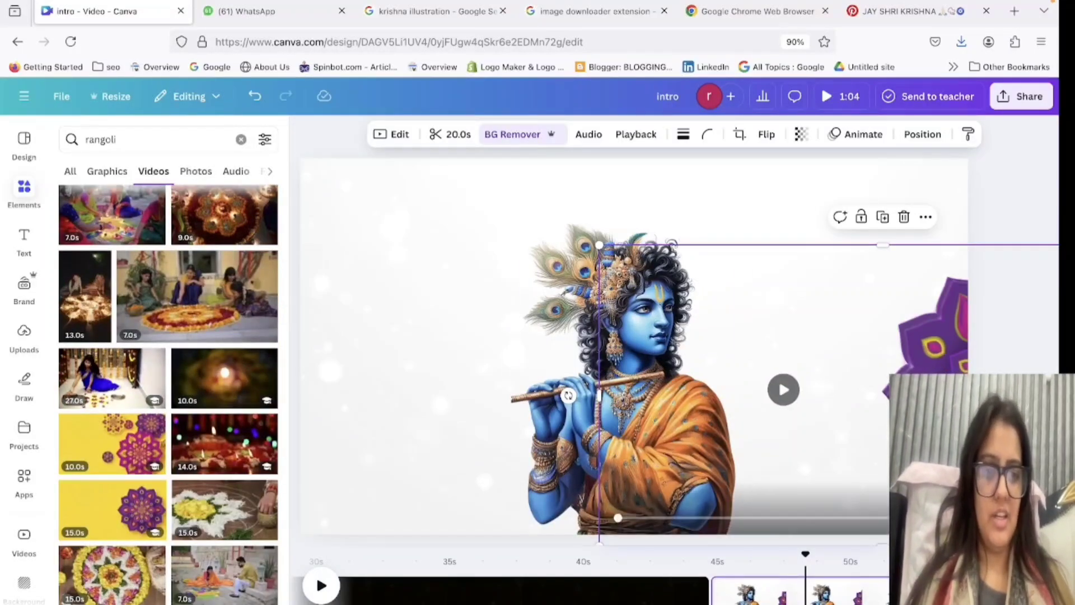
pyautogui.moveTo(963, 427); pyautogui.dragTo(217, 435)
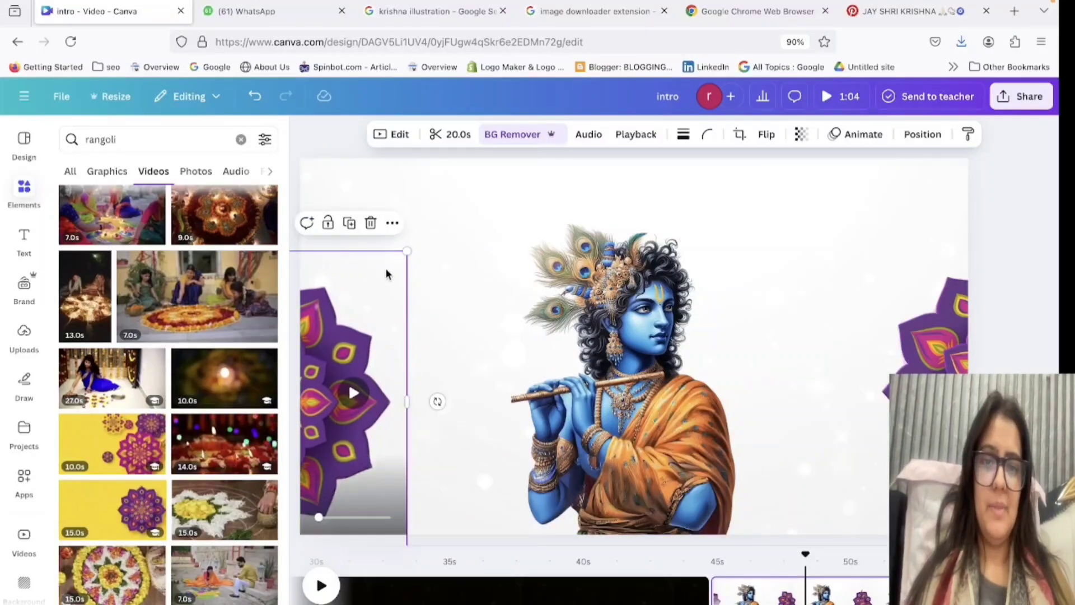
# Search the video elements for "mandala" and add the 30-second gold glitter mandala video to the Krishna page.
pyautogui.press('BackSpace')
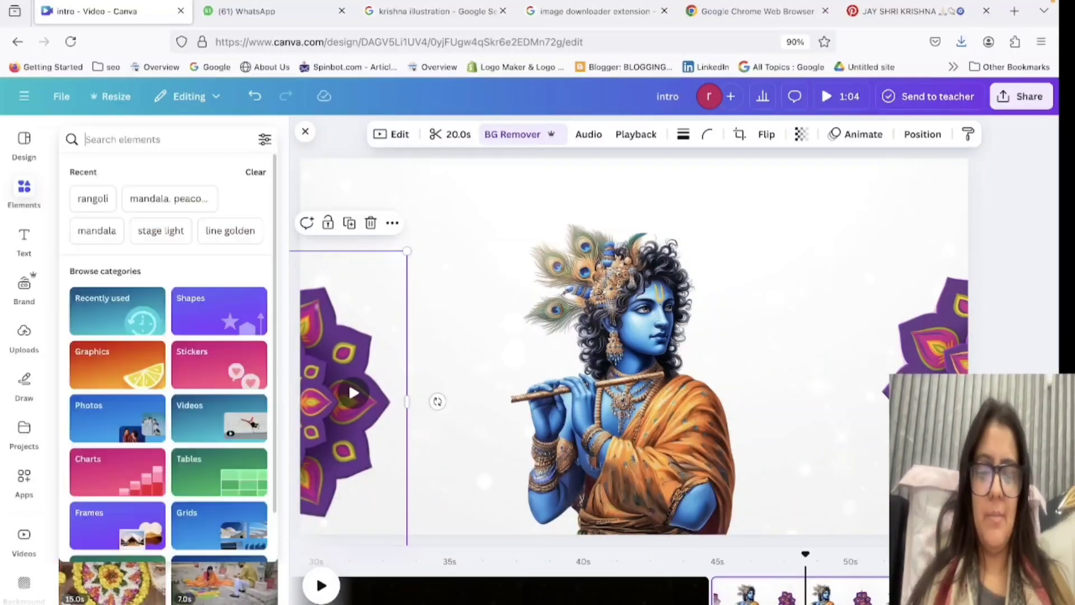
pyautogui.write('manda')
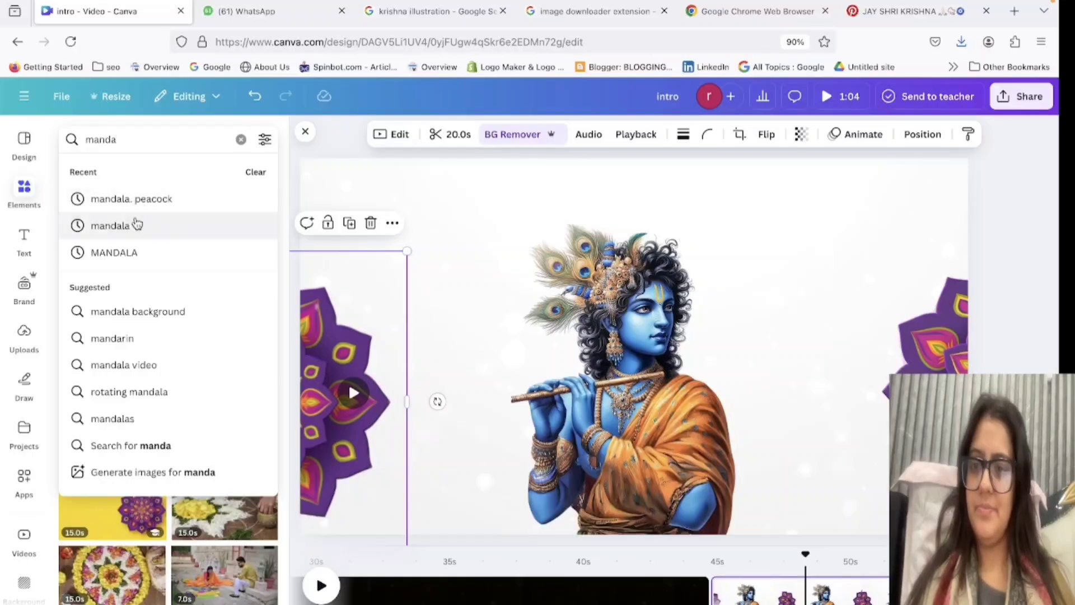
pyautogui.click(137, 225)
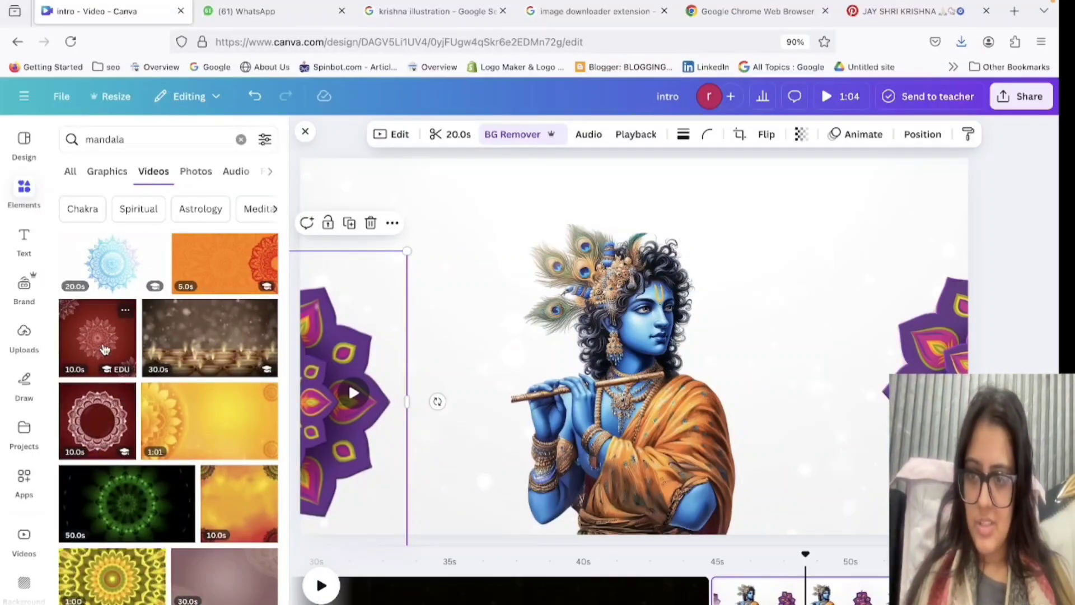
pyautogui.scroll(-10, 105, 349)
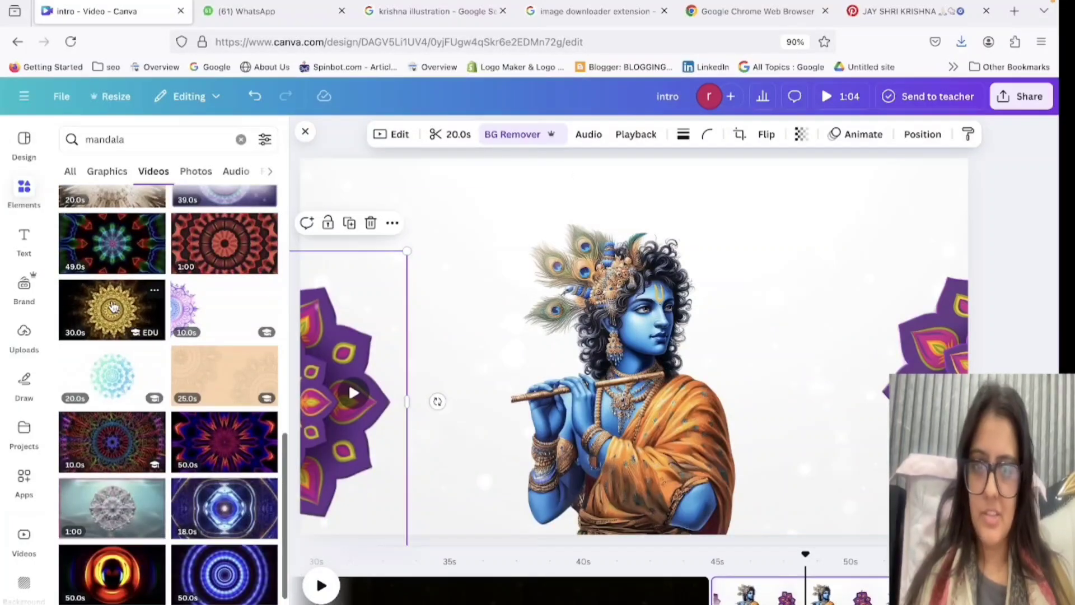
pyautogui.click(109, 319)
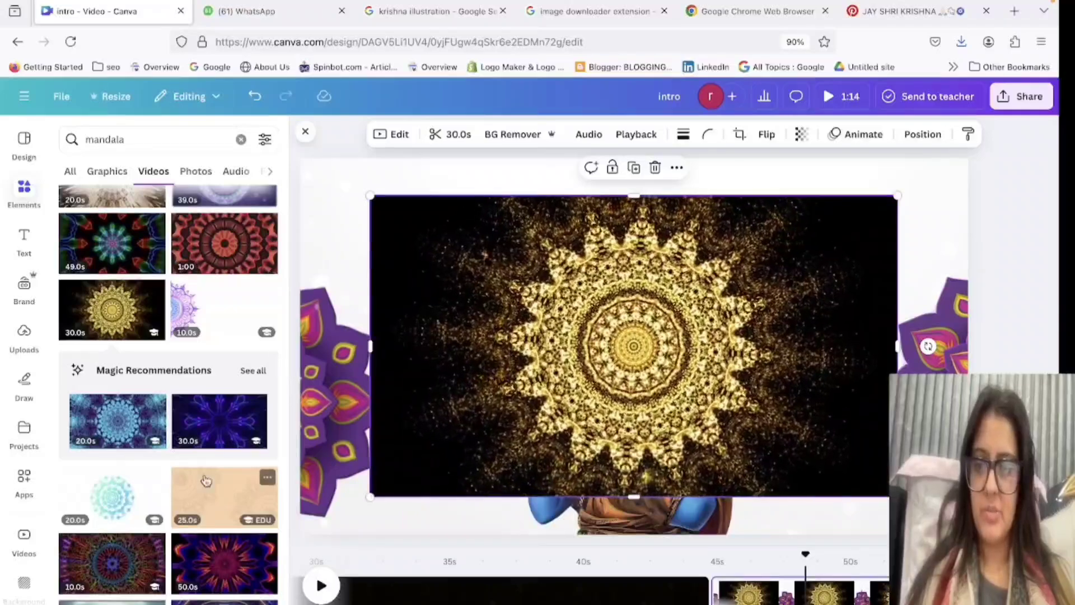
# Try the 15-second dark gold mandala pattern video at the page's left edge and delete it.
pyautogui.scroll(-5, 168, 448)
pyautogui.scroll(-3, 166, 584)
pyautogui.scroll(-5, 166, 584)
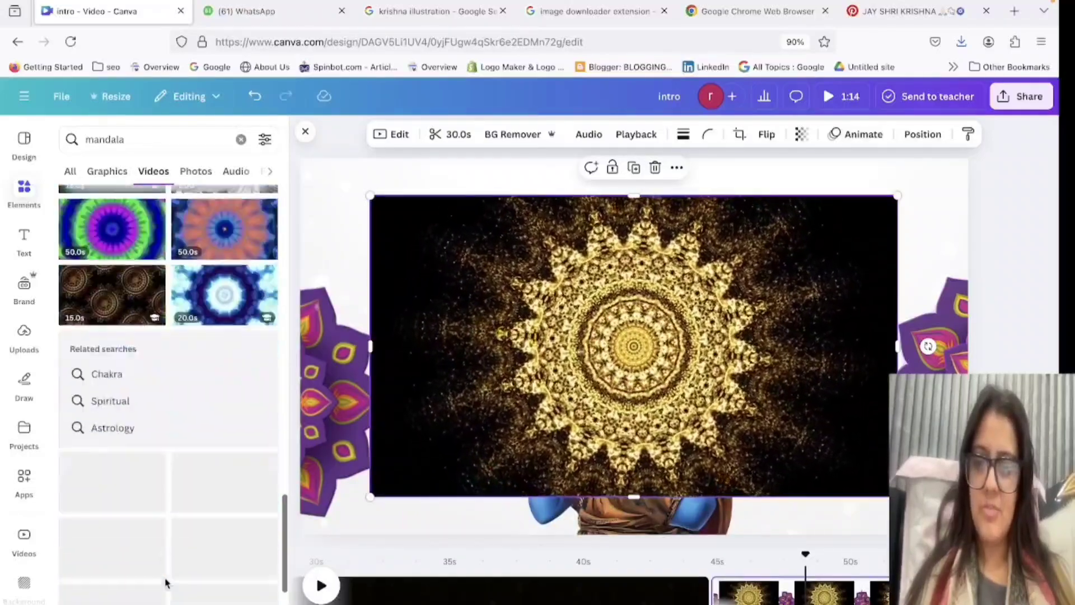
pyautogui.click(113, 304)
pyautogui.moveTo(630, 359); pyautogui.dragTo(38, 410)
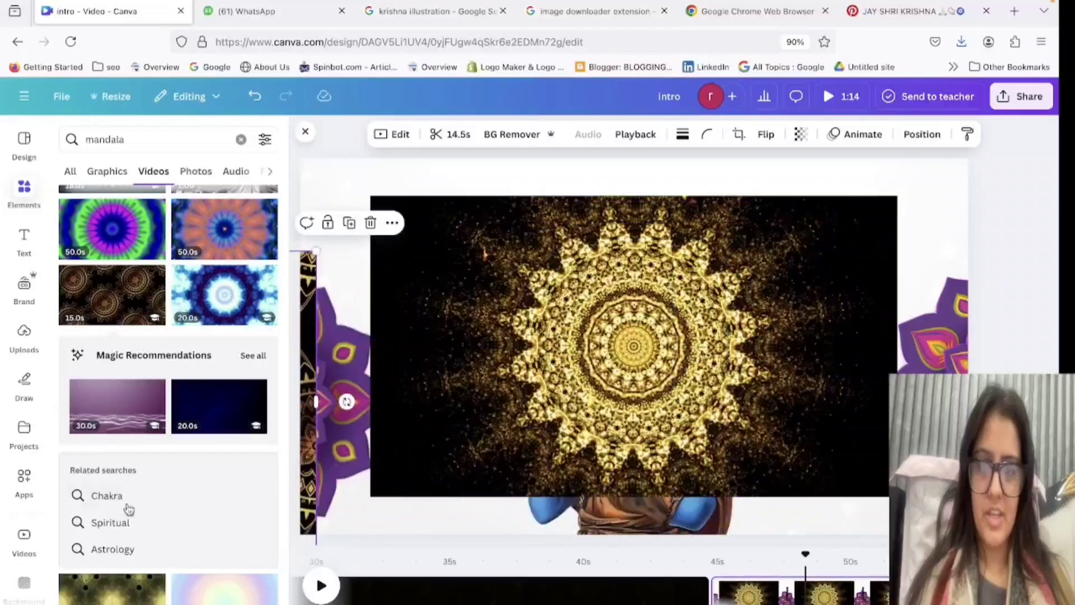
pyautogui.scroll(-8, 130, 510)
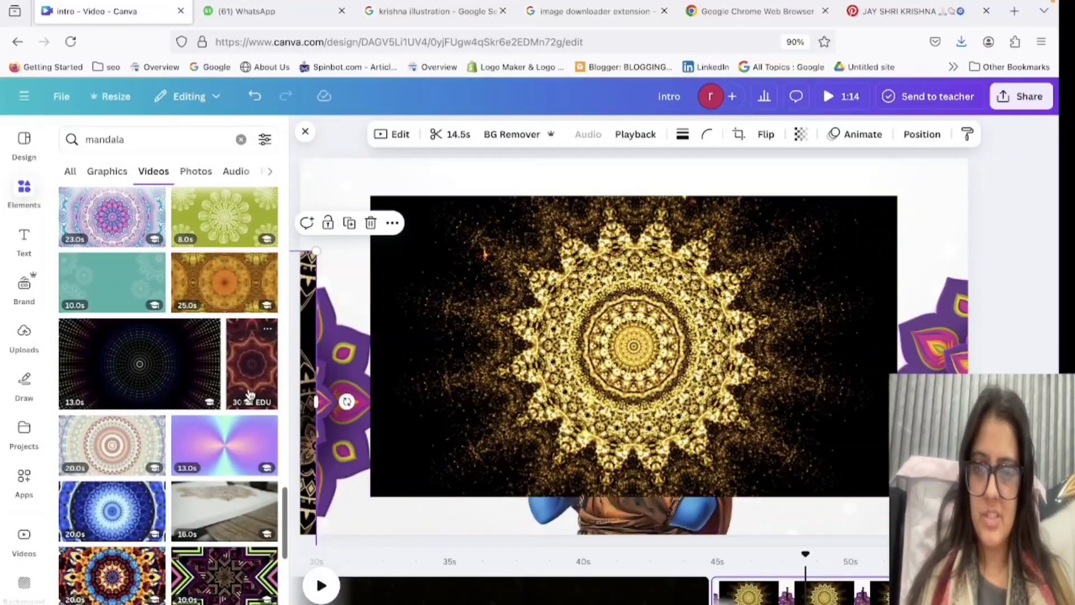
pyautogui.scroll(-6, 177, 480)
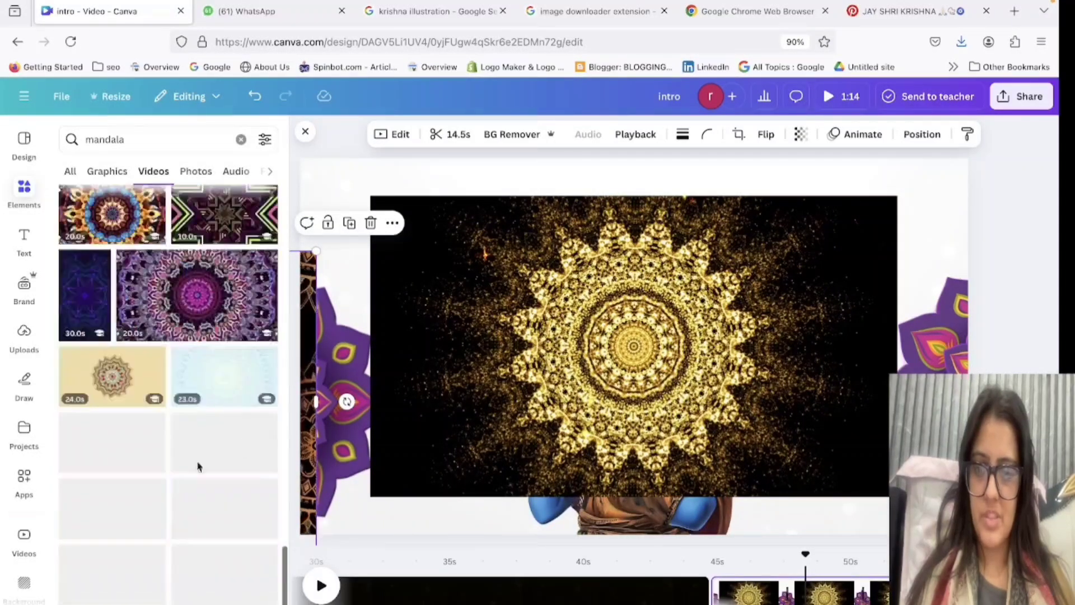
pyautogui.press('Delete')
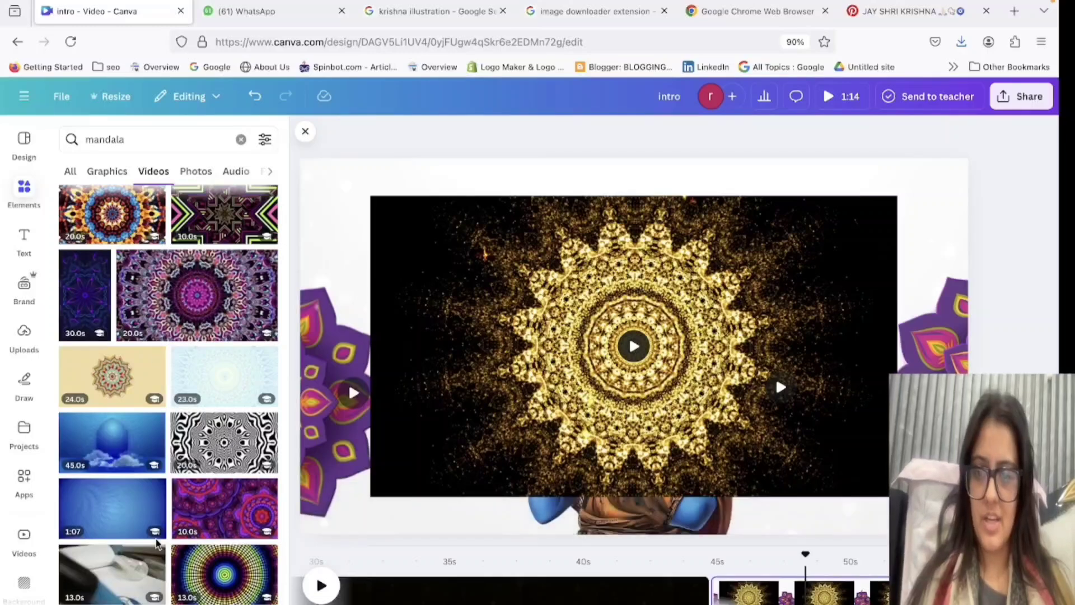
# Add the 13-second cream-and-purple mandala video to the Krishna page from further down the mandala results.
pyautogui.scroll(-5, 159, 542)
pyautogui.scroll(-5, 156, 413)
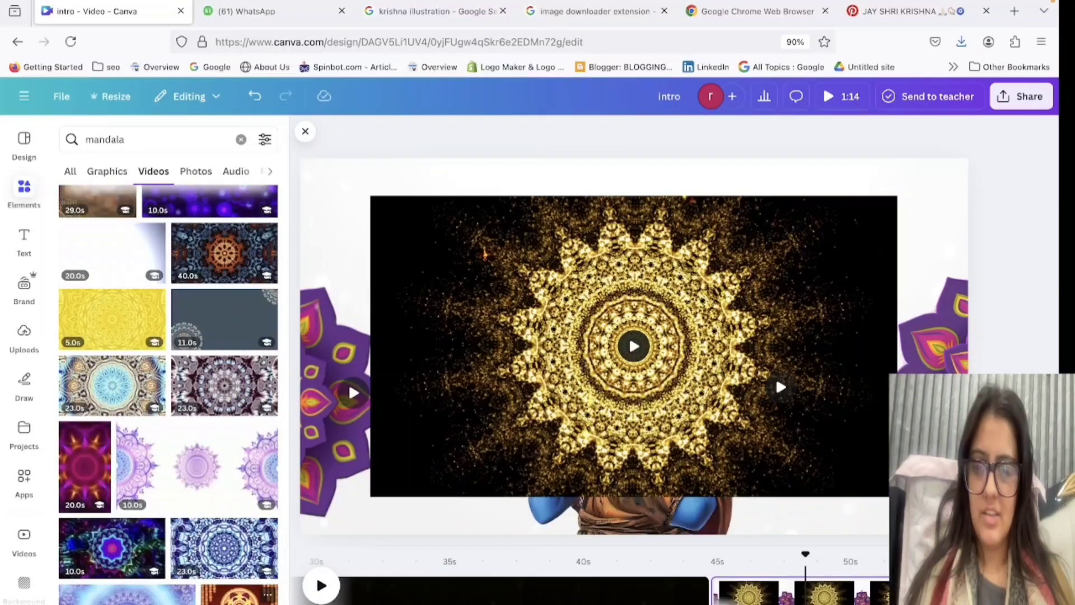
pyautogui.scroll(-5, 168, 392)
pyautogui.moveTo(241, 474); pyautogui.dragTo(538, 399)
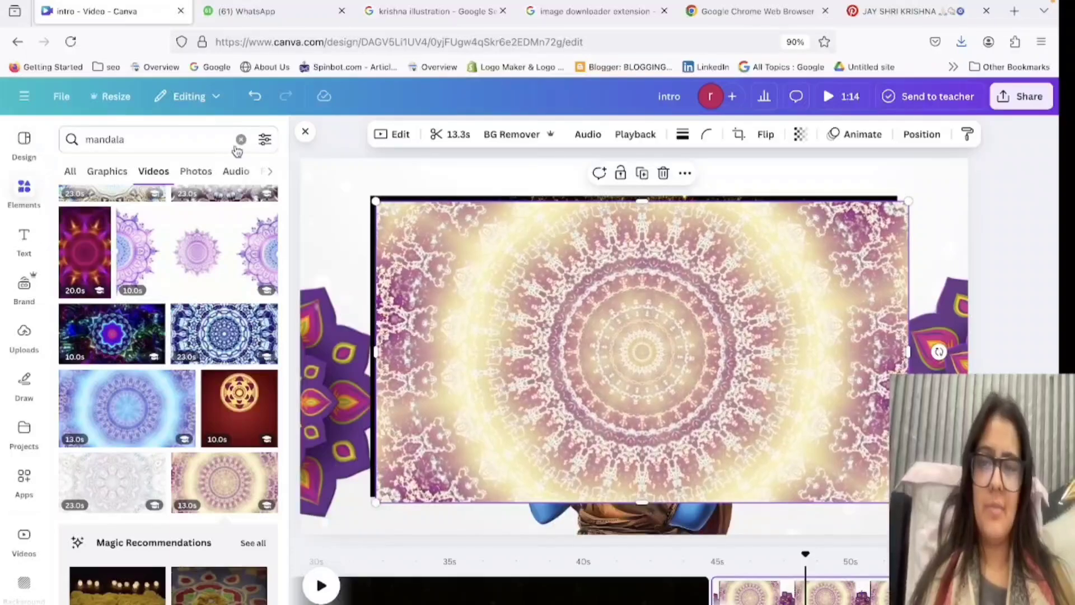
# Add a circular frame from the Frame elements and fill it with the cream-and-purple mandala video.
pyautogui.click(241, 139)
pyautogui.click(25, 189)
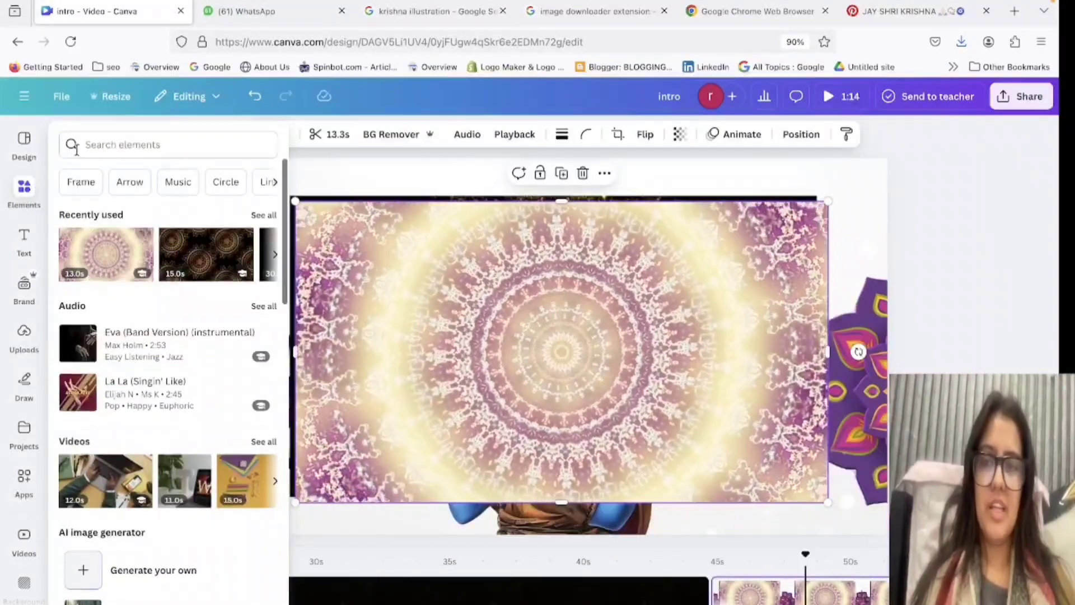
pyautogui.click(81, 182)
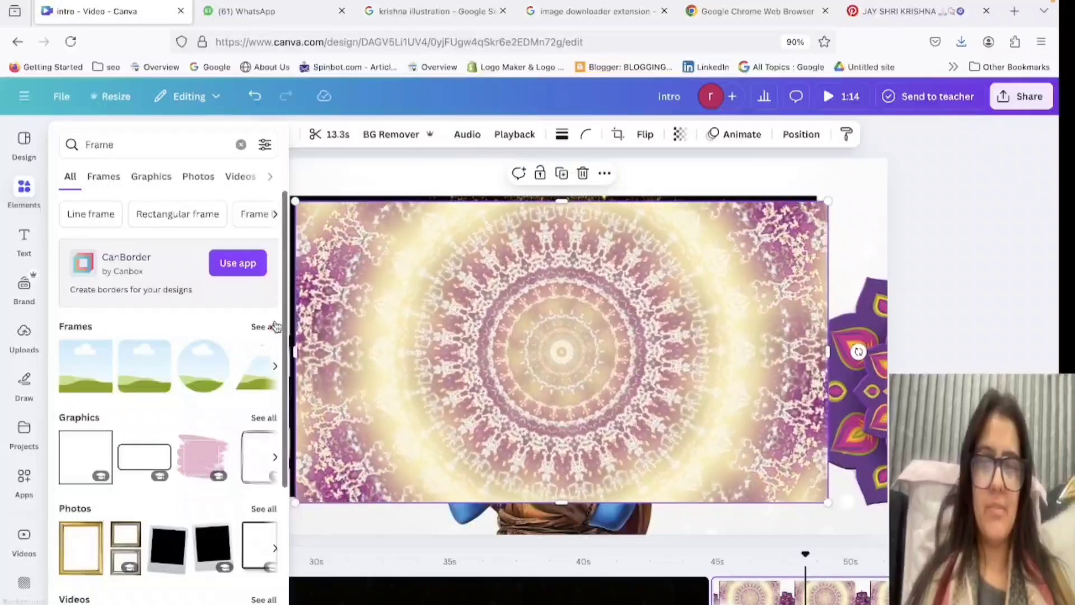
pyautogui.click(264, 326)
pyautogui.click(224, 330)
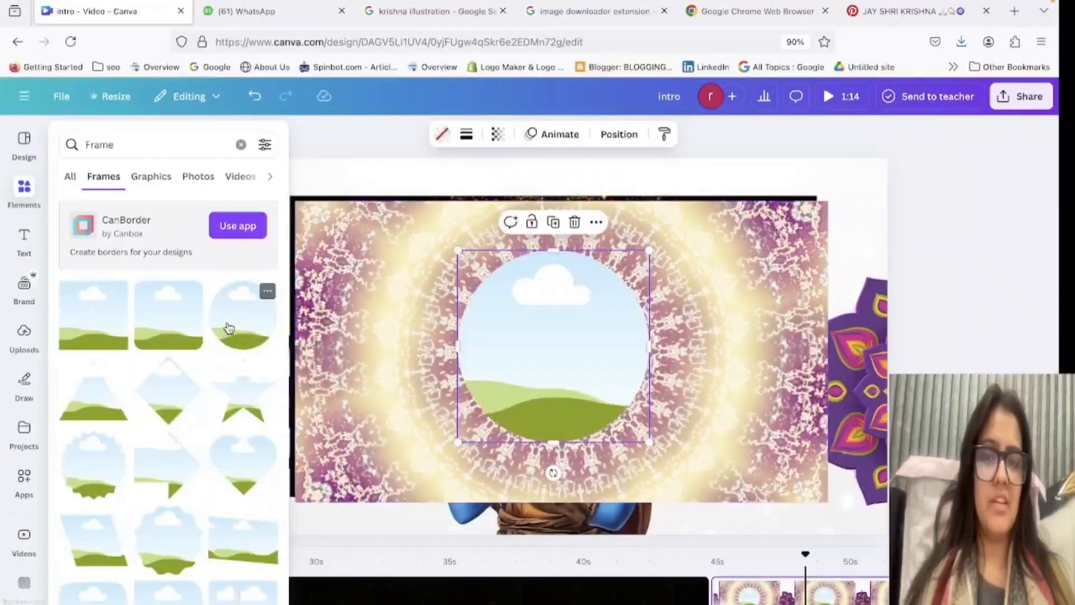
pyautogui.moveTo(730, 323); pyautogui.dragTo(492, 332)
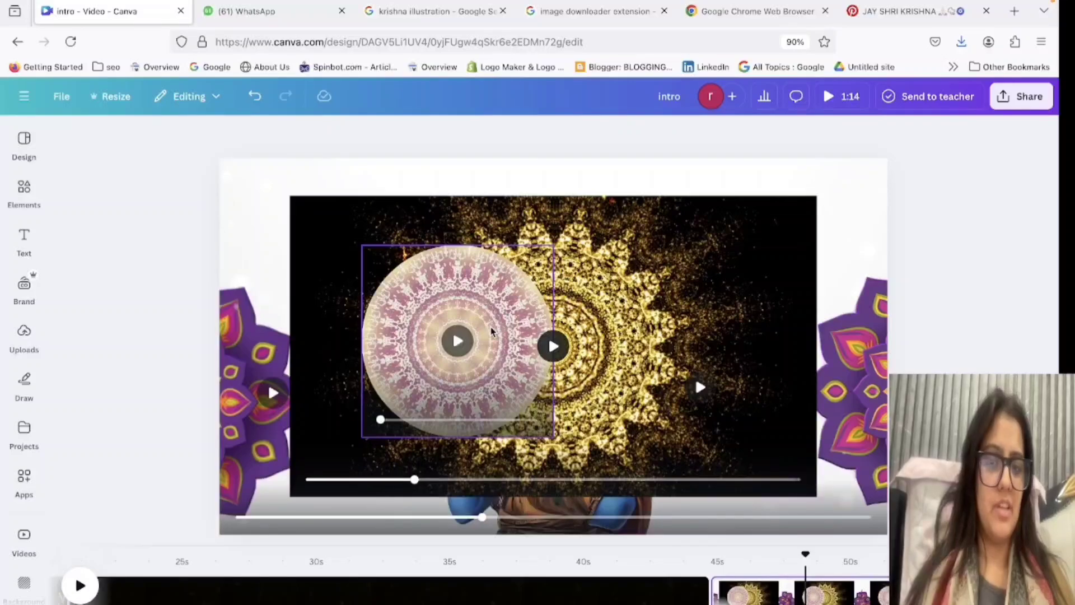
# Fill a second circular frame with the gold mandala video in the page's upper-right corner, and move the cream-and-purple circle over Krishna's head.
pyautogui.click(9, 197)
pyautogui.click(239, 307)
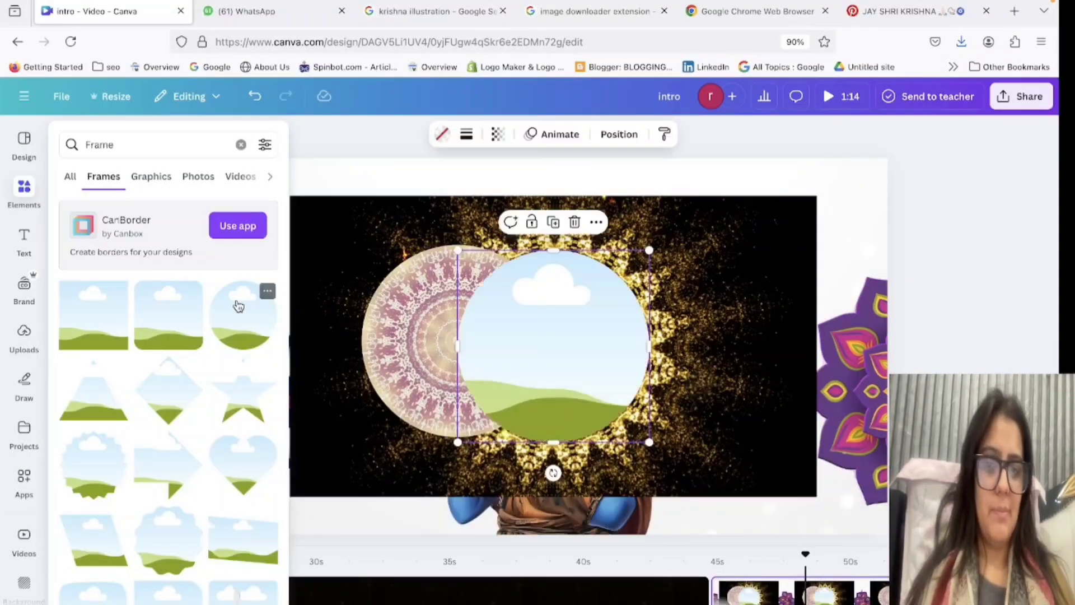
pyautogui.moveTo(683, 261); pyautogui.dragTo(827, 217)
pyautogui.moveTo(483, 307); pyautogui.dragTo(558, 270)
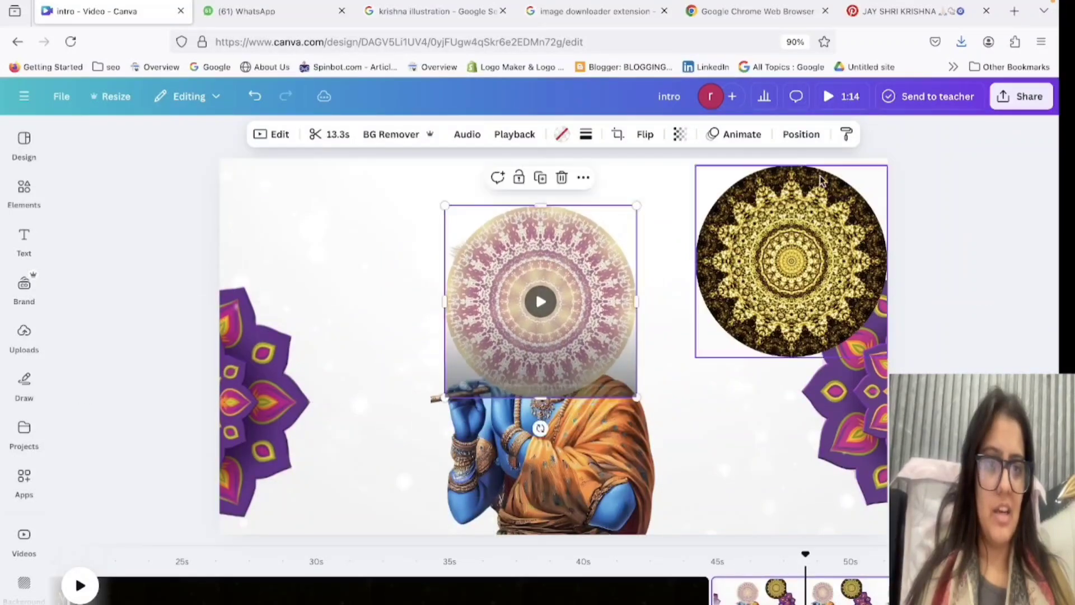
# Send the cream-and-purple mandala circle behind Krishna and shift it and the Krishna image slightly so the circle frames the head.
pyautogui.click(801, 134)
pyautogui.click(136, 183)
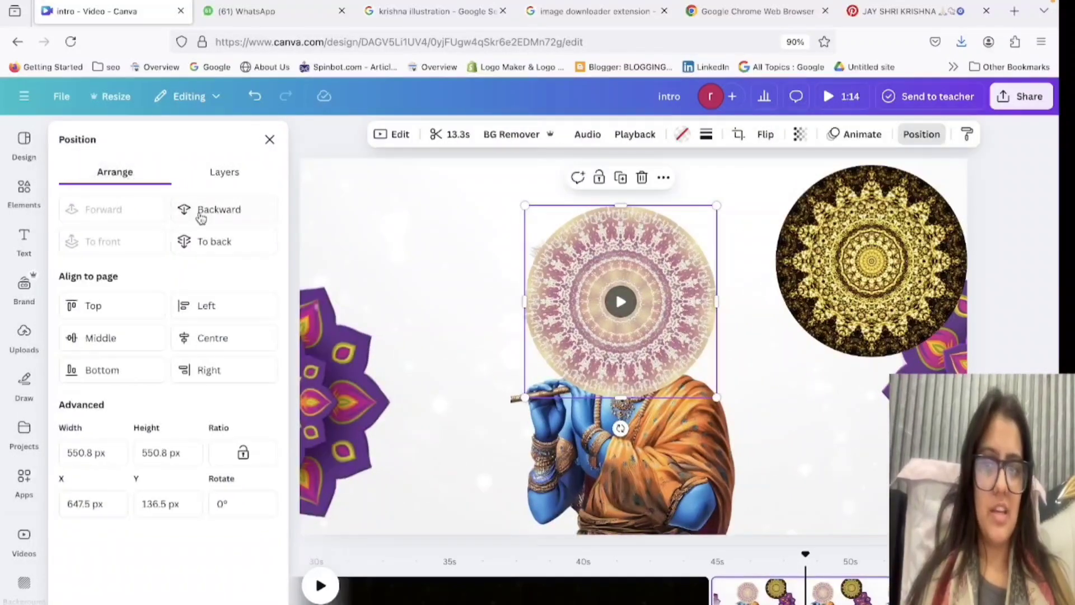
pyautogui.click(212, 215)
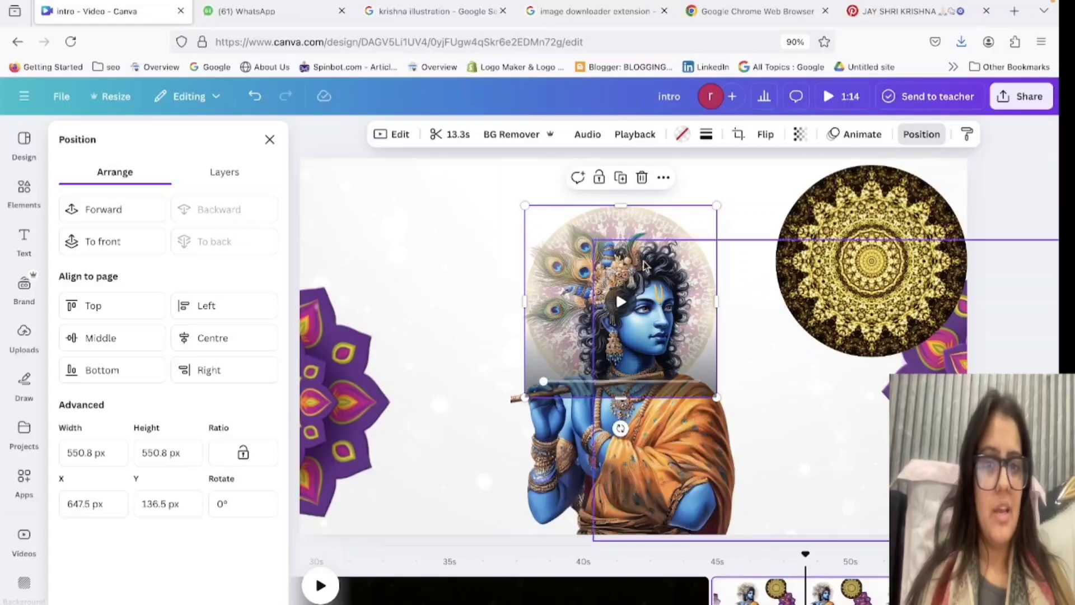
pyautogui.moveTo(670, 220); pyautogui.dragTo(616, 225)
pyautogui.click(616, 210)
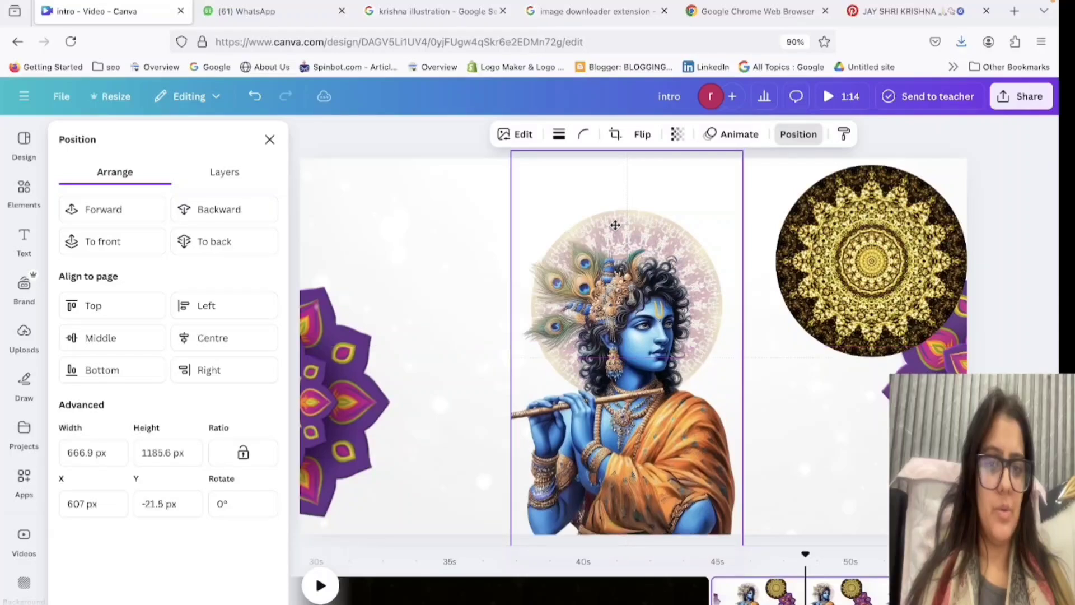
# Open the page's layer list and select the cream-and-purple mandala layer.
pyautogui.click(729, 136)
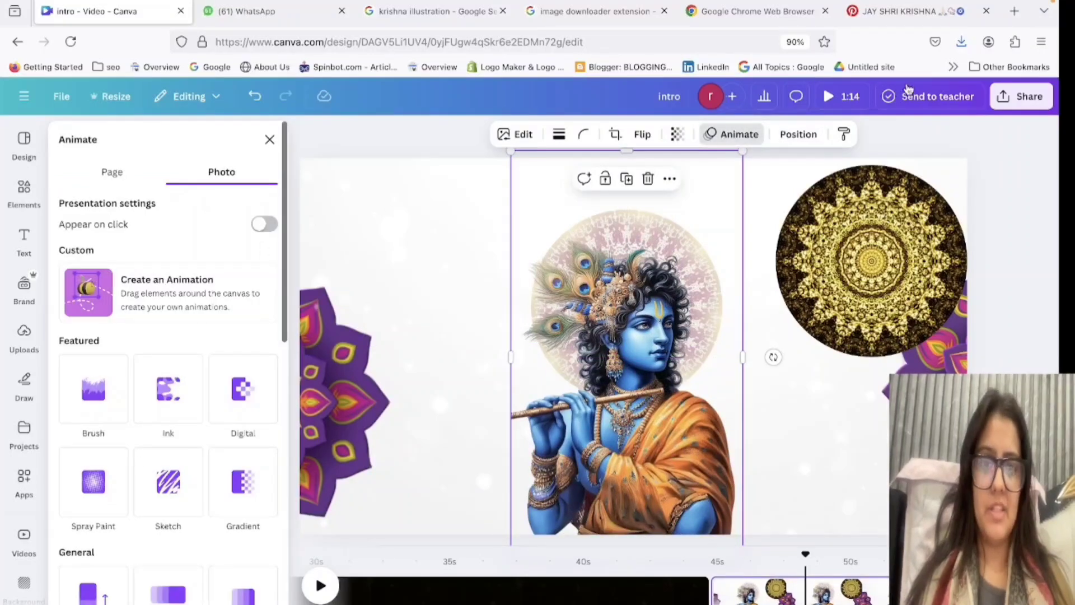
pyautogui.click(797, 134)
pyautogui.click(226, 173)
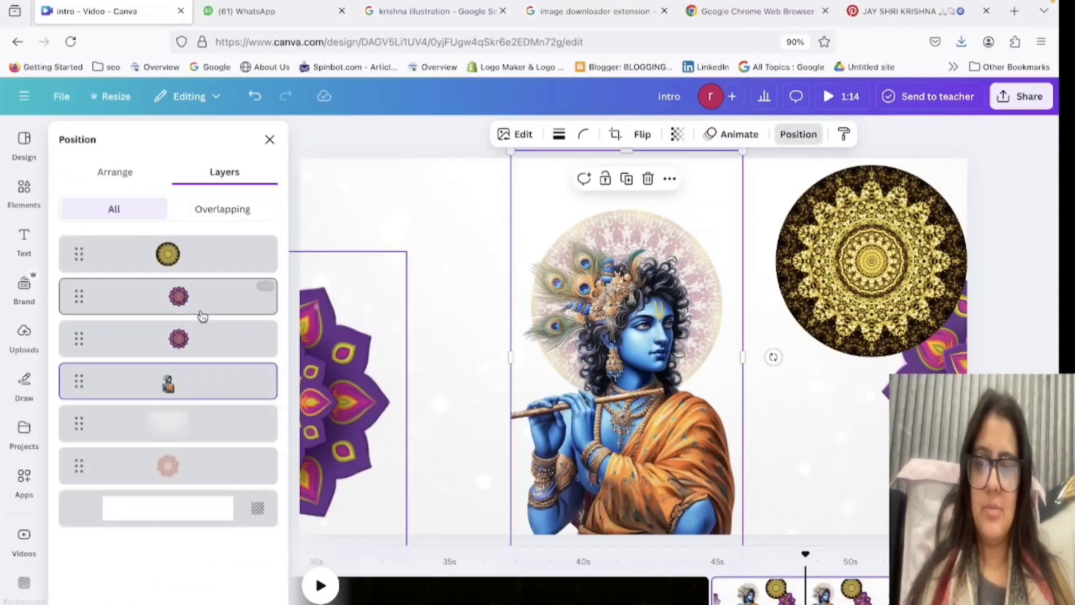
pyautogui.click(195, 462)
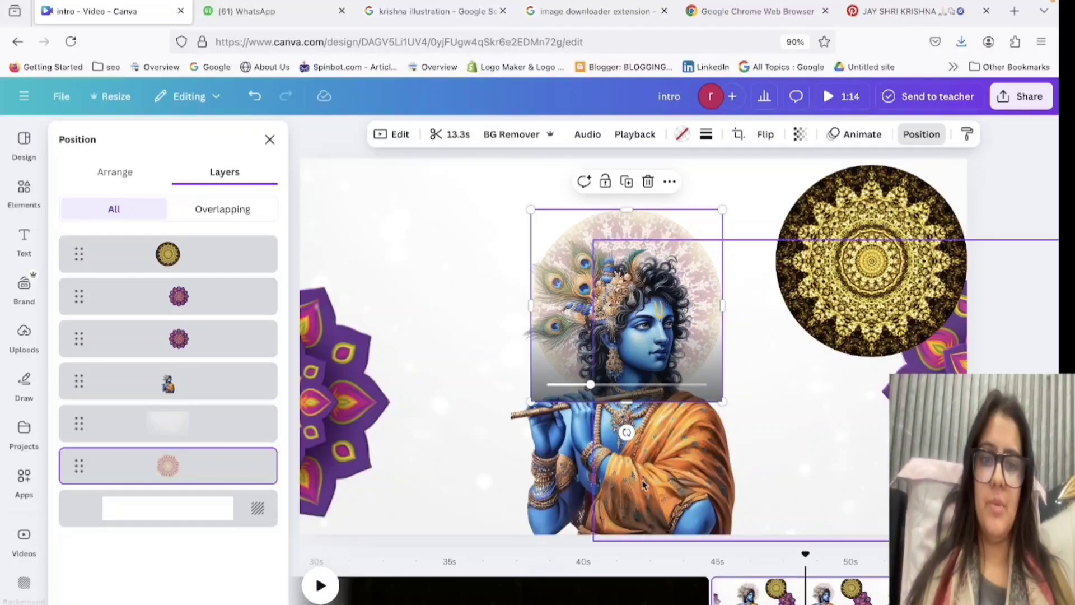
# Delete the purple rangoli video at the Krishna page's left edge.
pyautogui.click(307, 430)
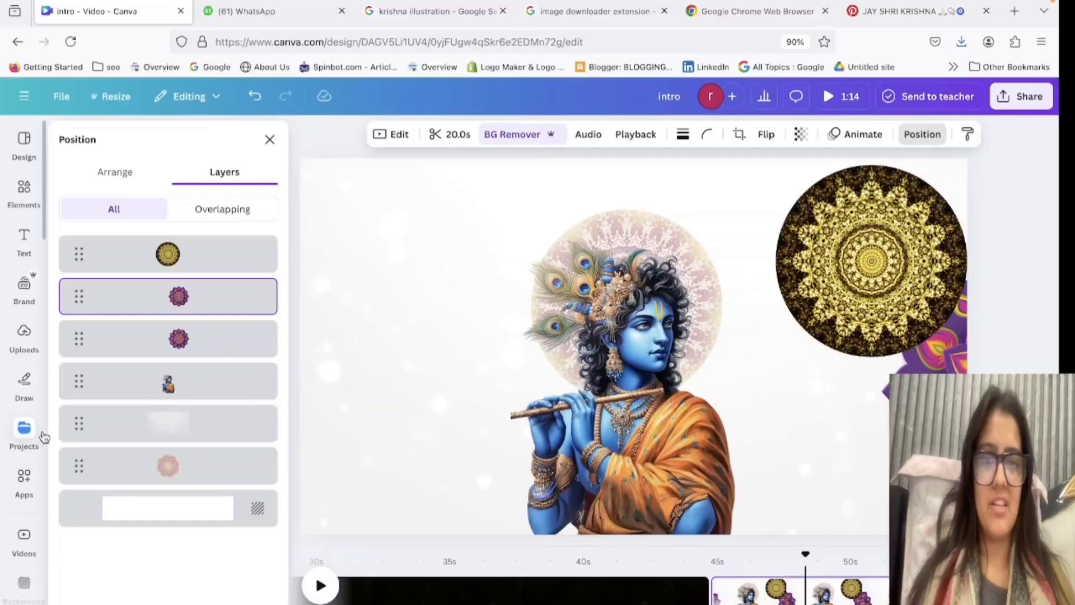
pyautogui.press('Delete')
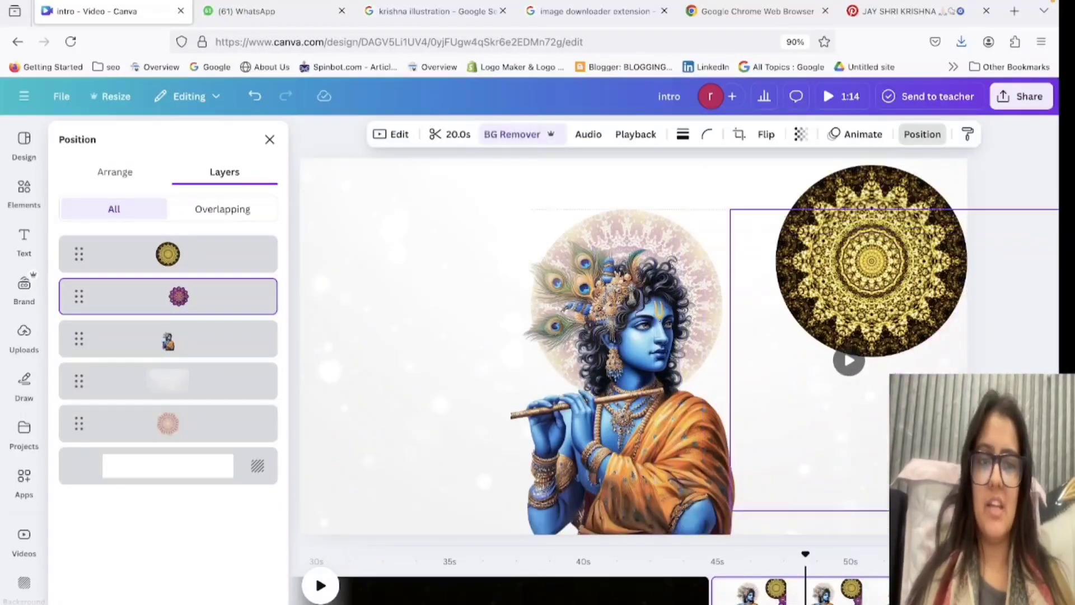
# Move the Krishna image to the page's lower right, away from the cream-and-purple mandala circle.
pyautogui.moveTo(720, 233); pyautogui.dragTo(784, 282)
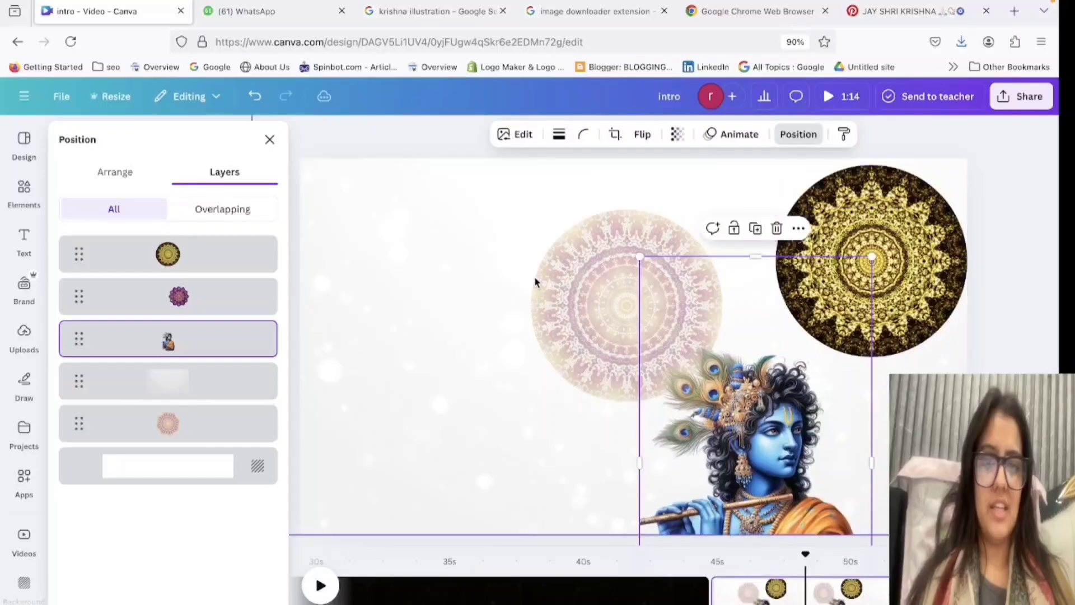
pyautogui.doubleClick(534, 277)
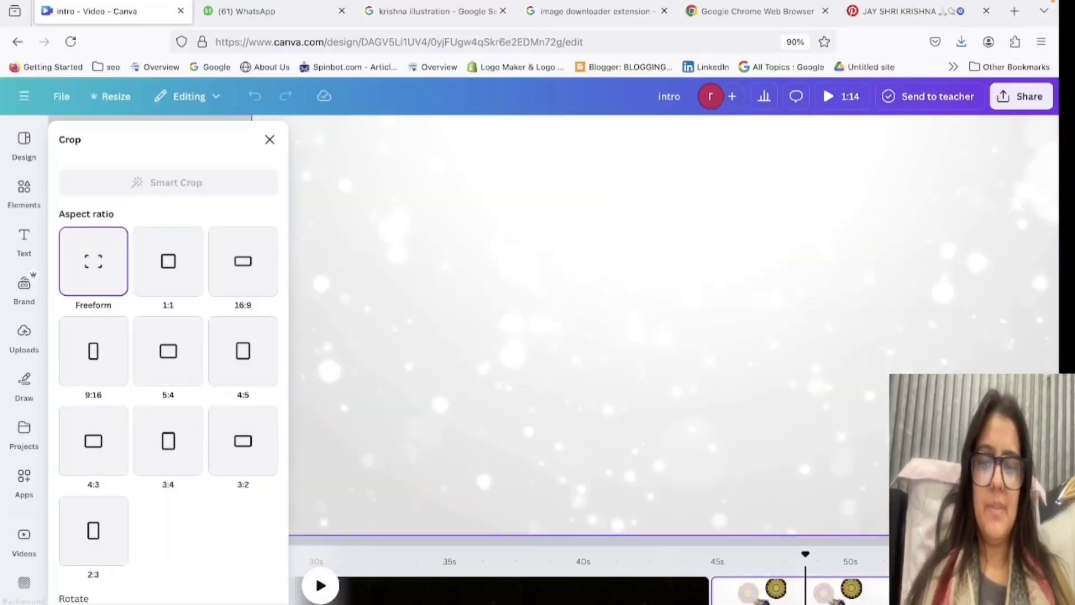
pyautogui.click(230, 600)
pyautogui.click(257, 234)
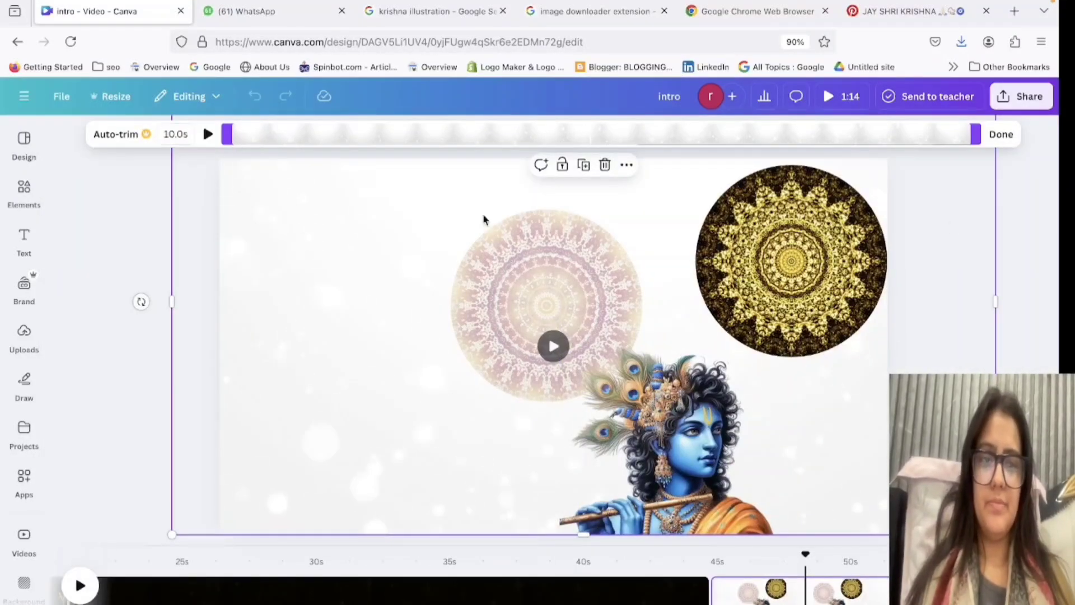
pyautogui.click(1002, 134)
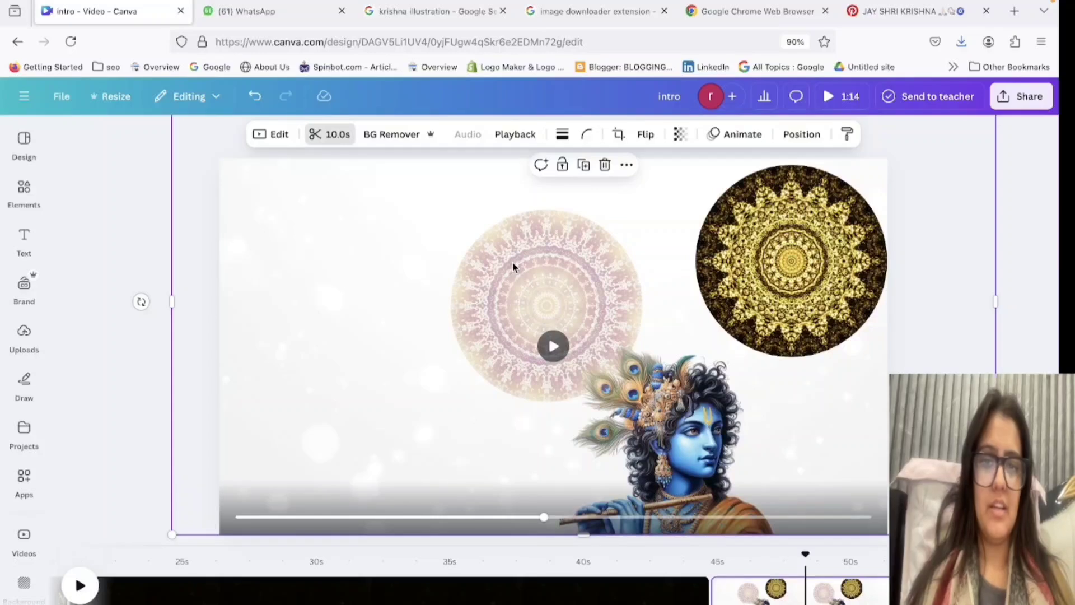
pyautogui.moveTo(513, 263); pyautogui.dragTo(519, 314)
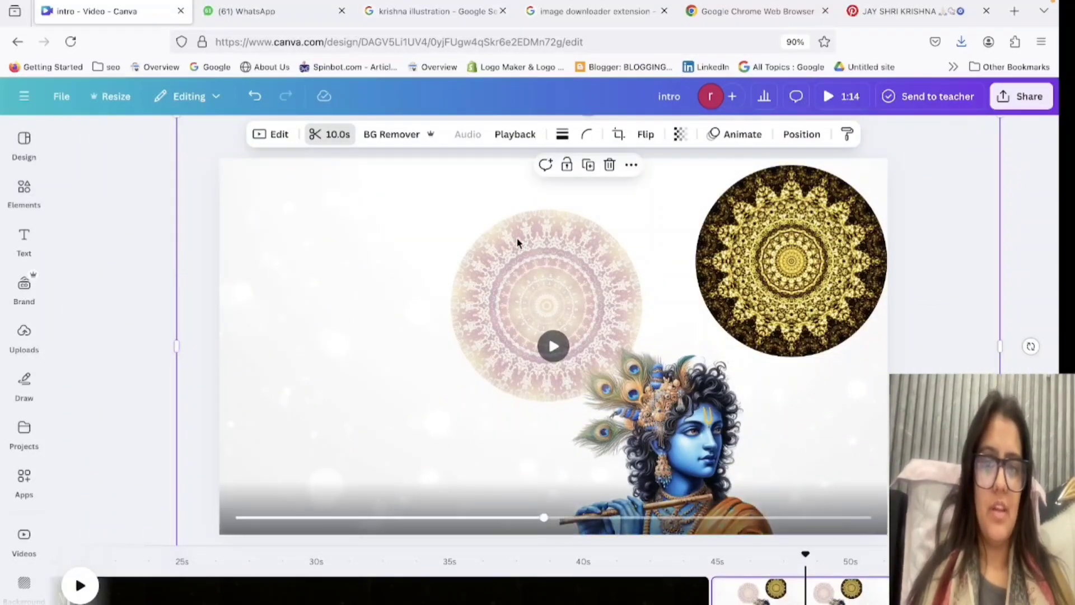
# Select the cream-and-purple mandala from the layer list, move it to the page's left side and lock it.
pyautogui.click(736, 135)
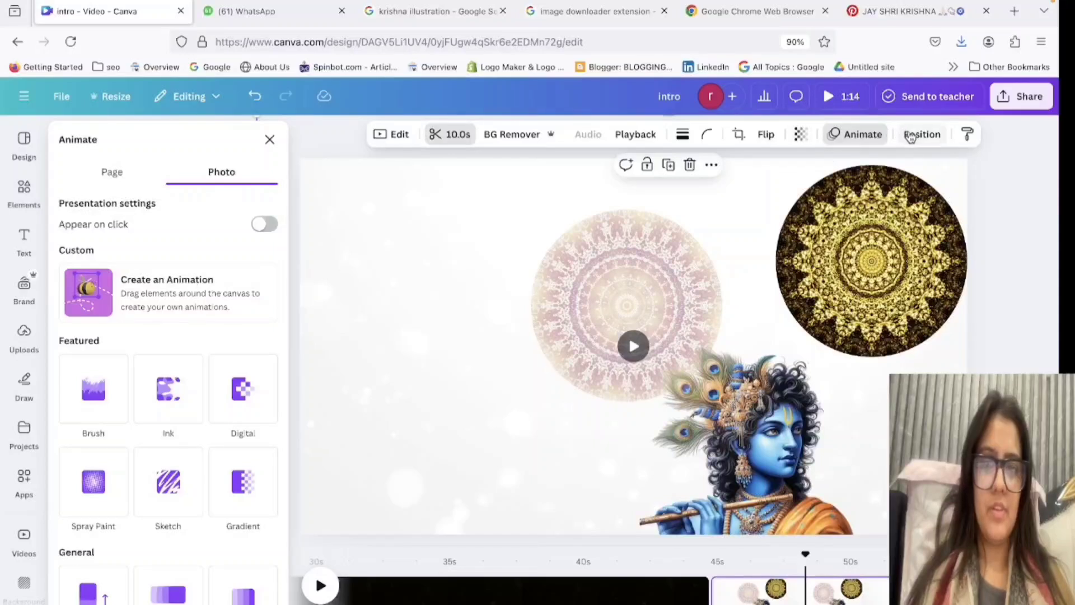
pyautogui.click(911, 135)
pyautogui.click(211, 415)
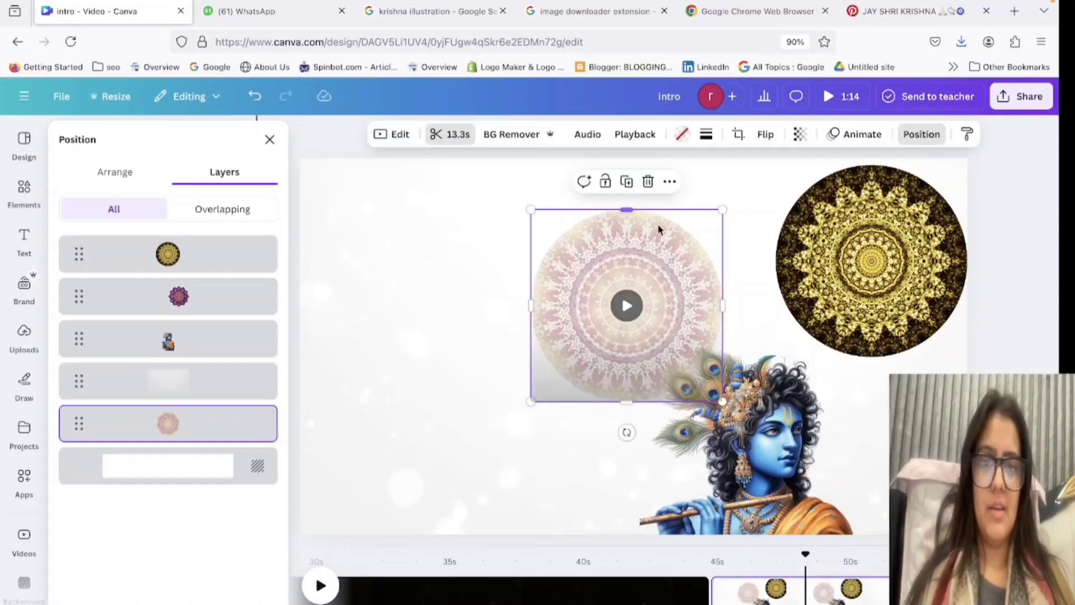
pyautogui.moveTo(659, 230); pyautogui.dragTo(444, 236)
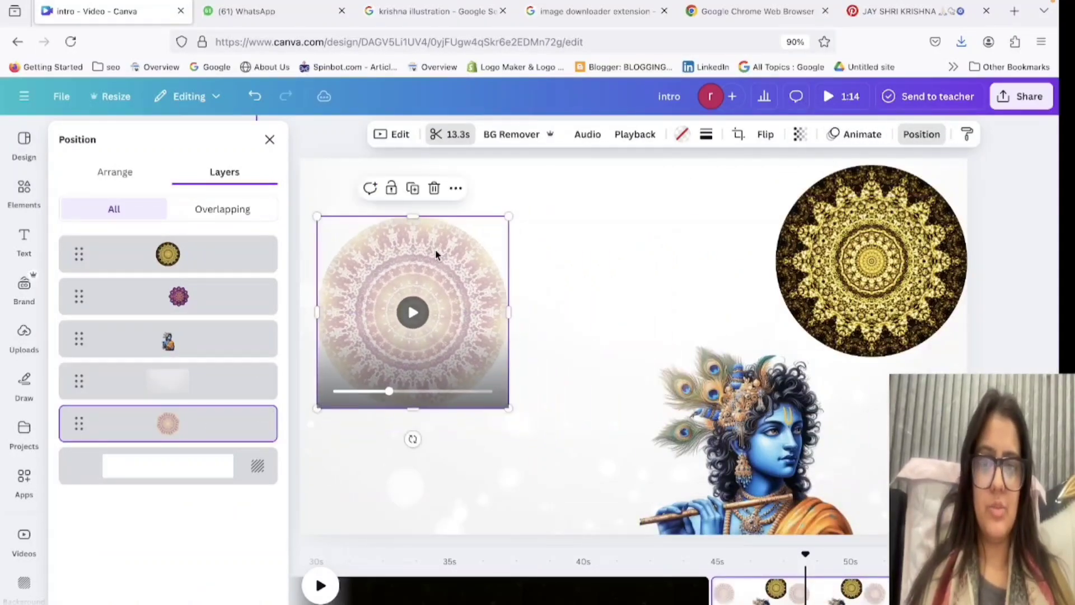
pyautogui.click(454, 189)
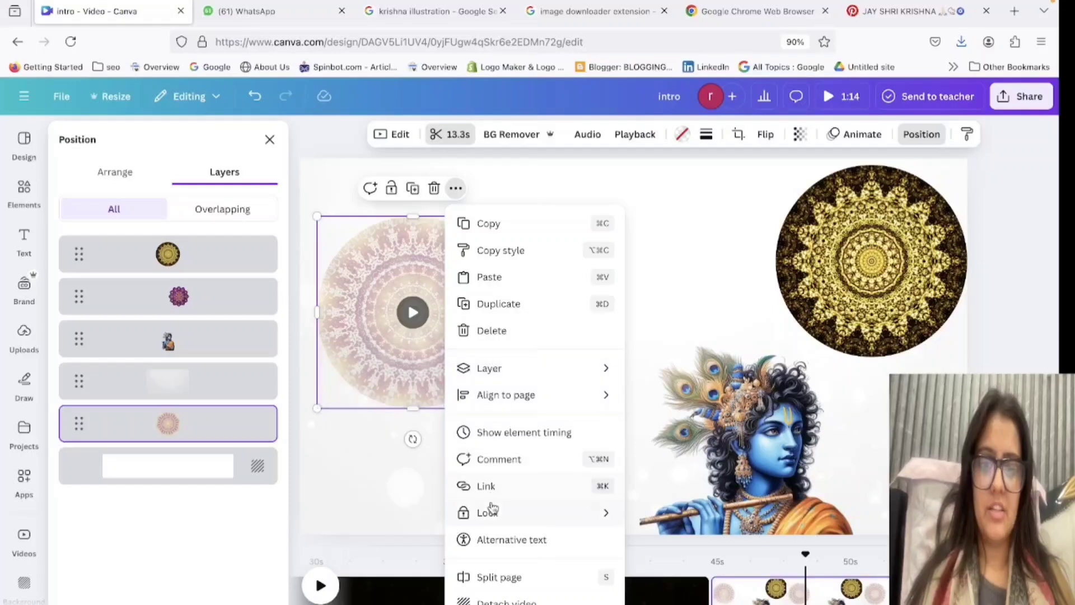
pyautogui.moveTo(489, 519)
pyautogui.click(744, 515)
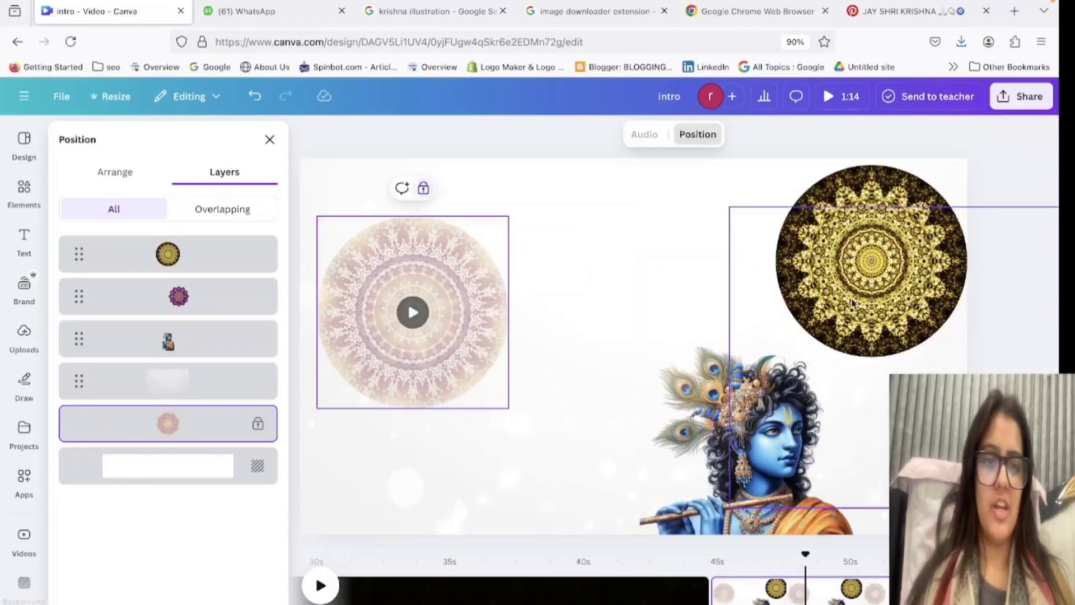
# Move the gold mandala circle to the upper middle of the page and lock its position.
pyautogui.click(878, 230)
pyautogui.moveTo(879, 229); pyautogui.dragTo(667, 274)
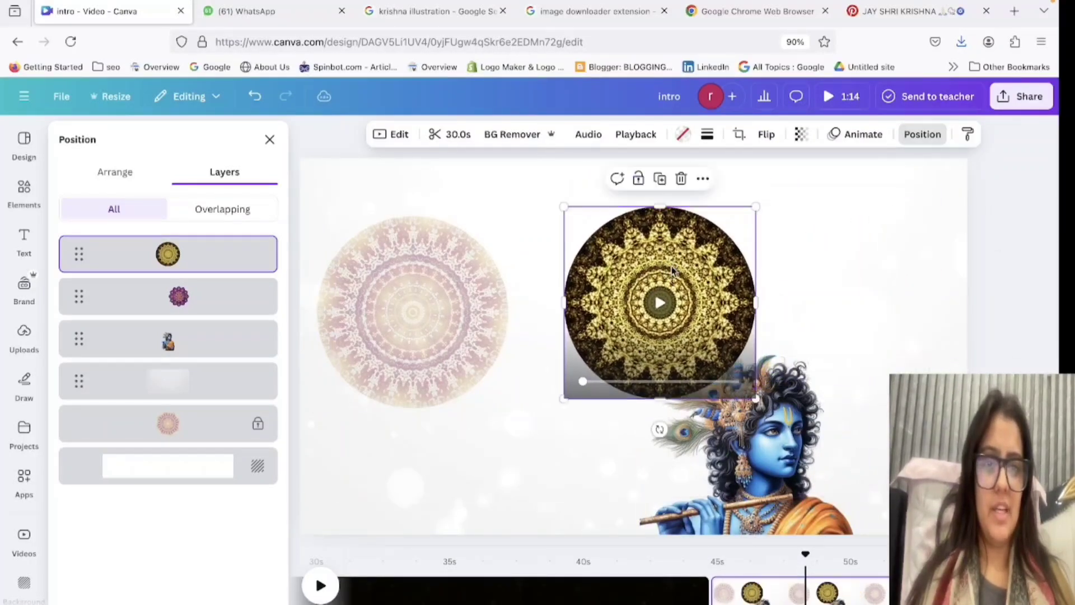
pyautogui.click(639, 178)
pyautogui.click(792, 445)
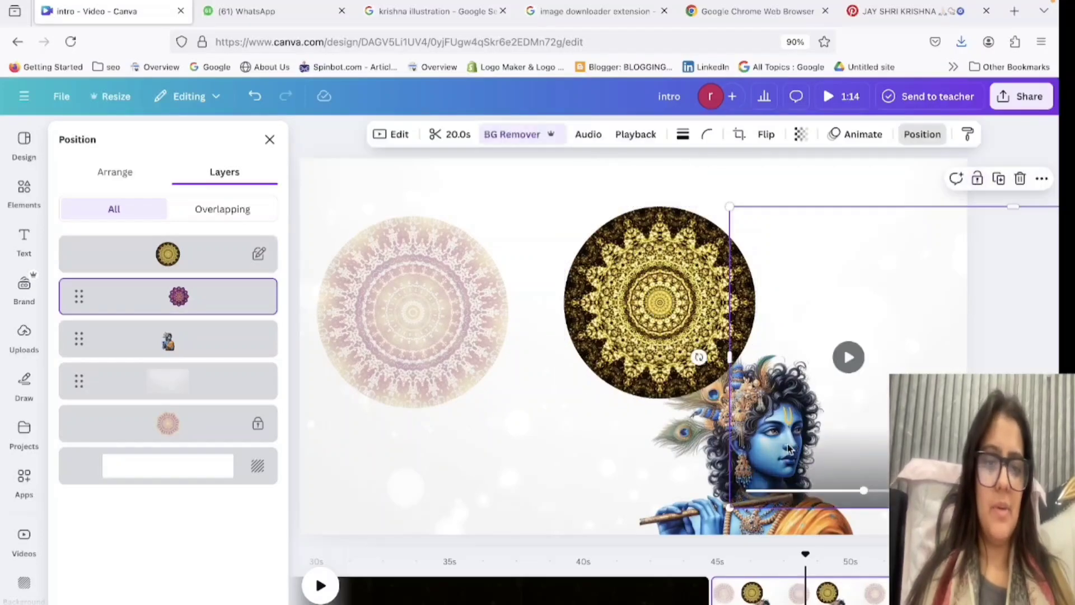
# Bring the Krishna image in front of the gold mandala circle, then place it over the cream-and-purple mandala.
pyautogui.click(706, 496)
pyautogui.moveTo(706, 495); pyautogui.dragTo(628, 429)
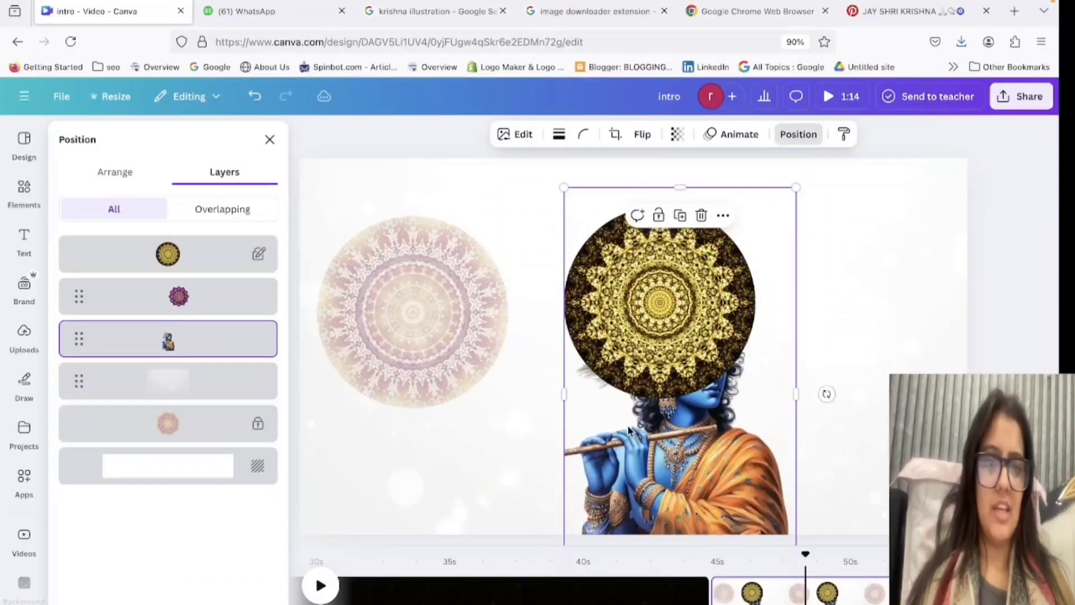
pyautogui.click(85, 173)
pyautogui.click(103, 210)
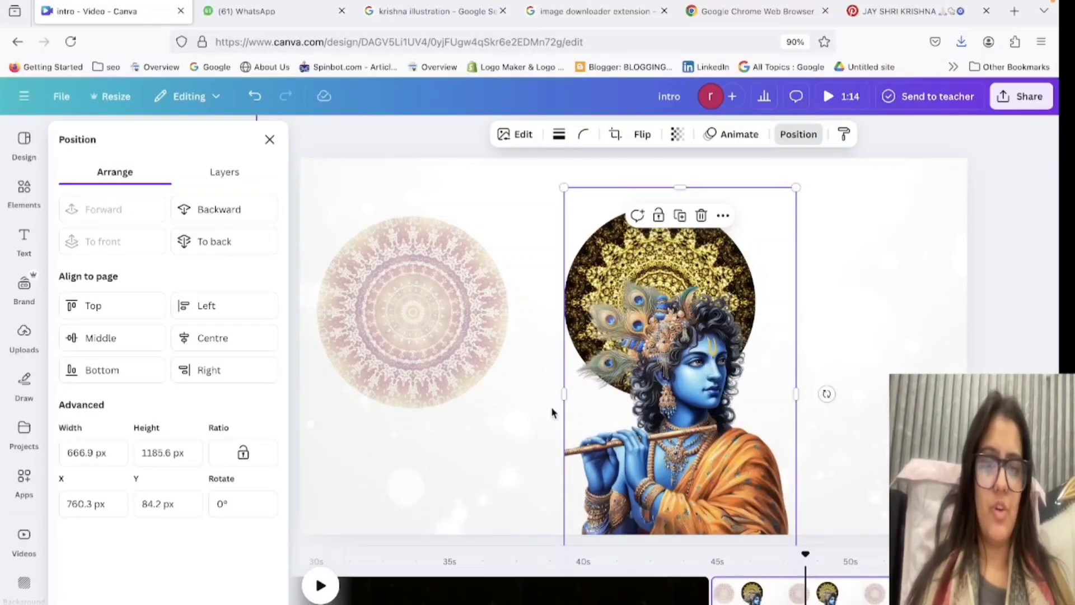
pyautogui.moveTo(639, 440); pyautogui.dragTo(366, 412)
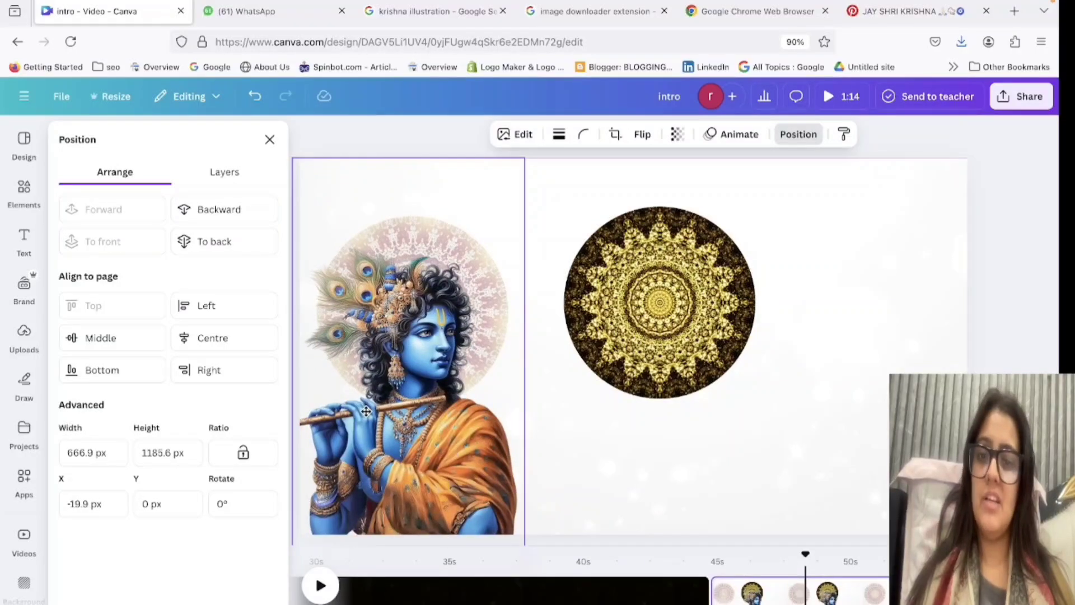
# Unlock the gold mandala circle and delete the video inside its frame.
pyautogui.click(742, 340)
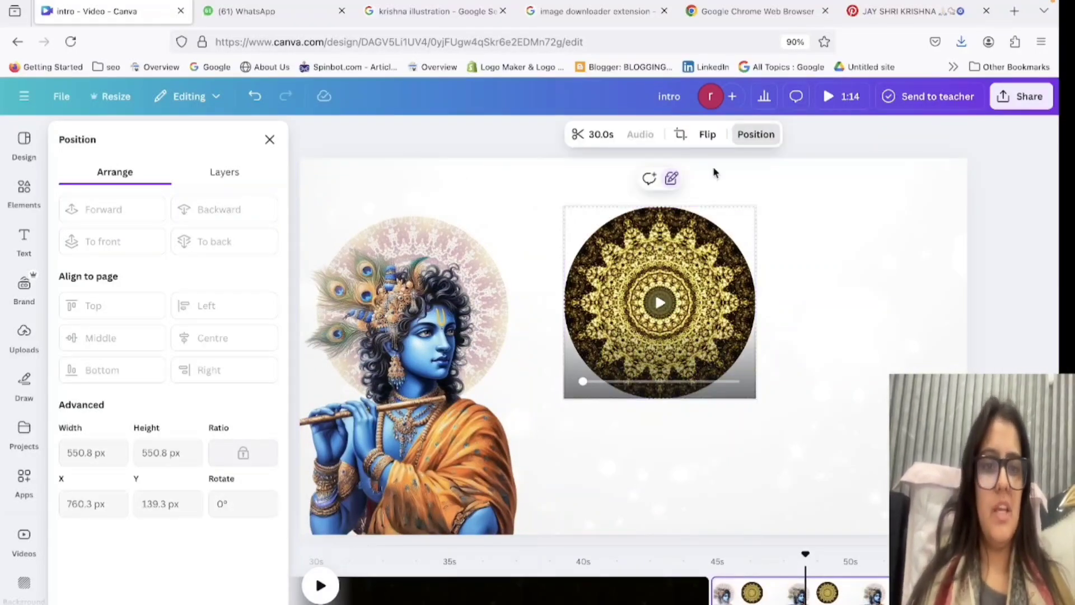
pyautogui.click(672, 180)
pyautogui.press('Delete')
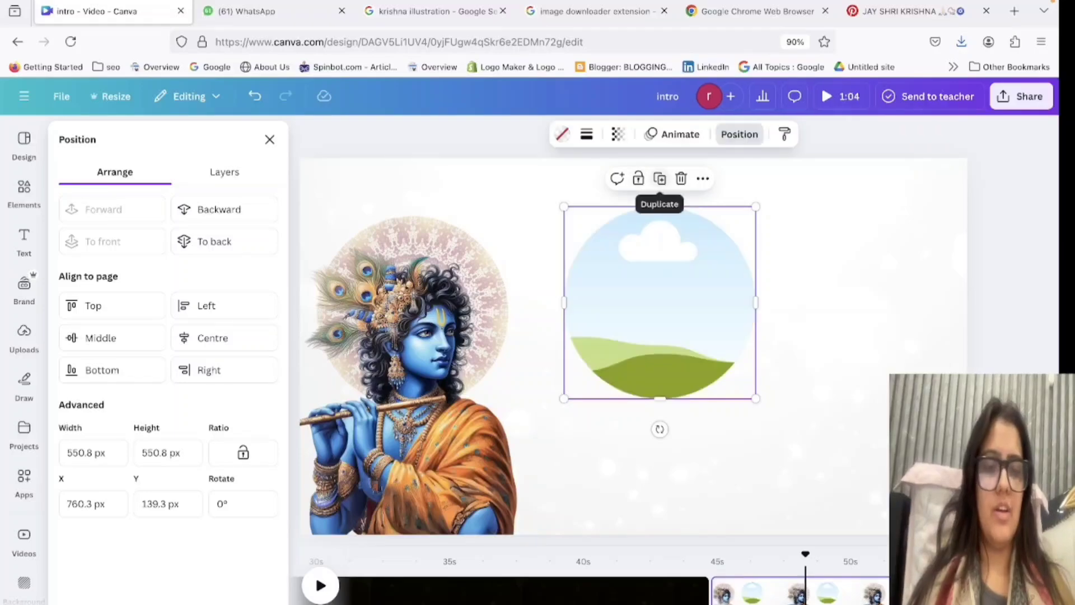
# Move the Krishna image to the page's right side and delete the empty circular frame.
pyautogui.moveTo(708, 243); pyautogui.dragTo(881, 140)
pyautogui.moveTo(363, 407); pyautogui.dragTo(777, 431)
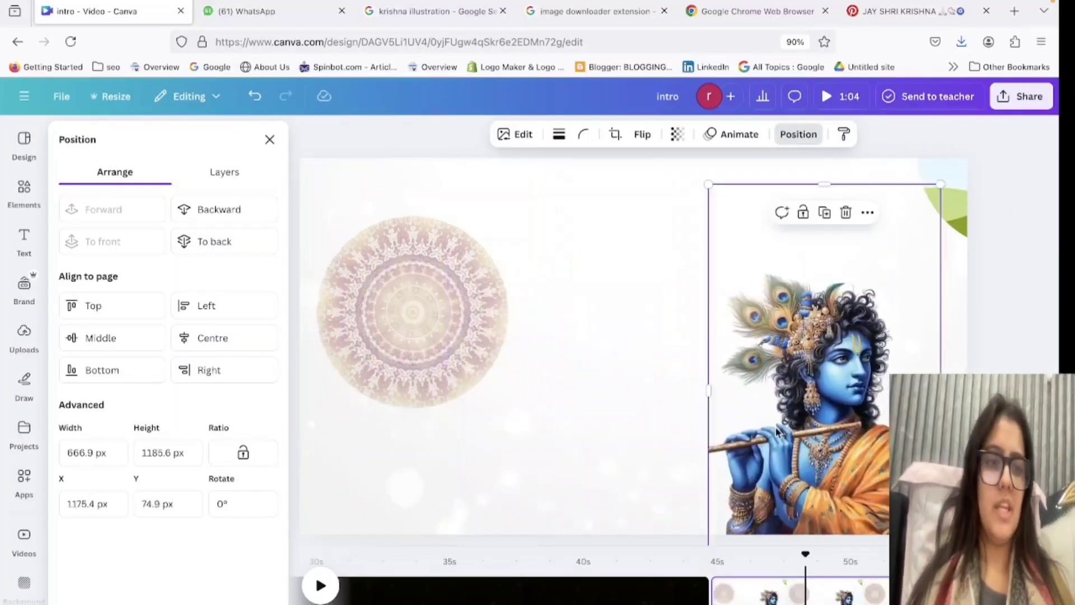
pyautogui.click(1005, 157)
pyautogui.press('Delete')
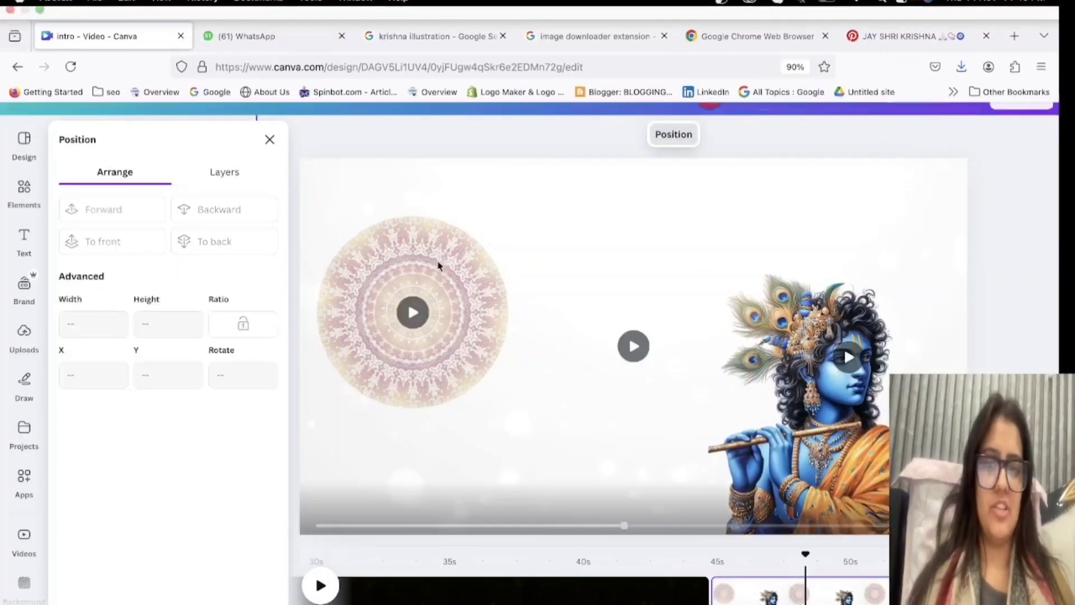
# Unlock the cream-and-purple mandala via the layer list and move it to the upper middle of the page.
pyautogui.click(486, 272)
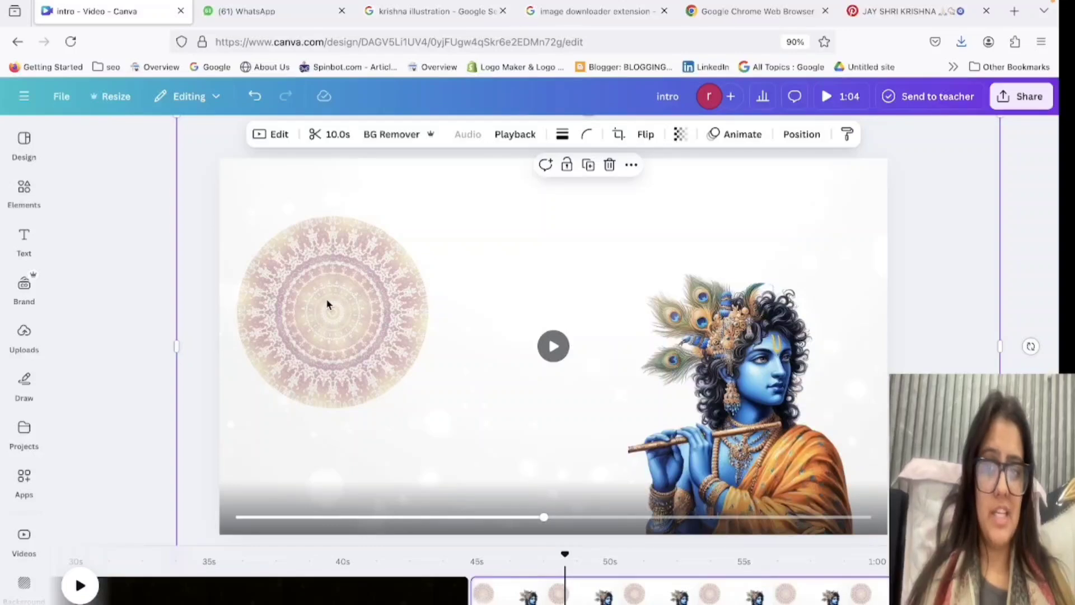
pyautogui.click(806, 135)
pyautogui.click(213, 182)
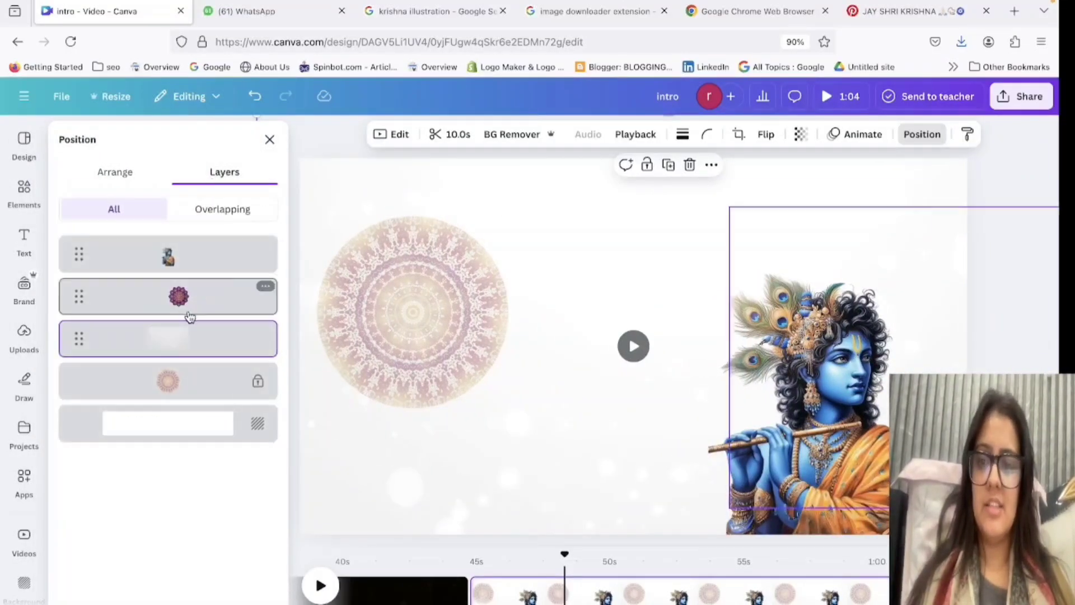
pyautogui.click(171, 381)
pyautogui.click(409, 194)
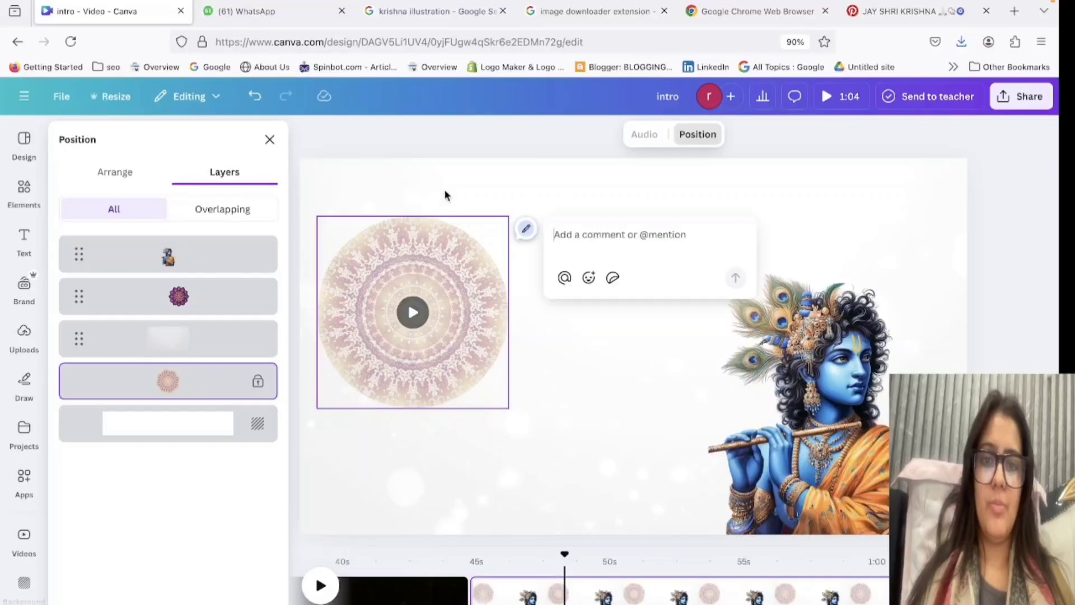
pyautogui.click(431, 270)
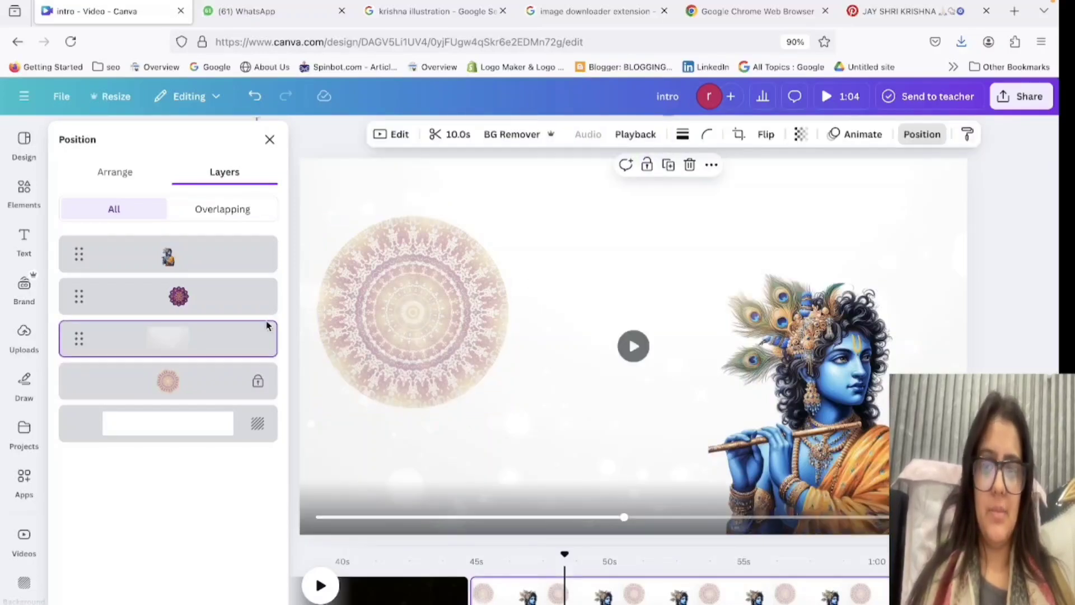
pyautogui.click(192, 381)
pyautogui.click(423, 189)
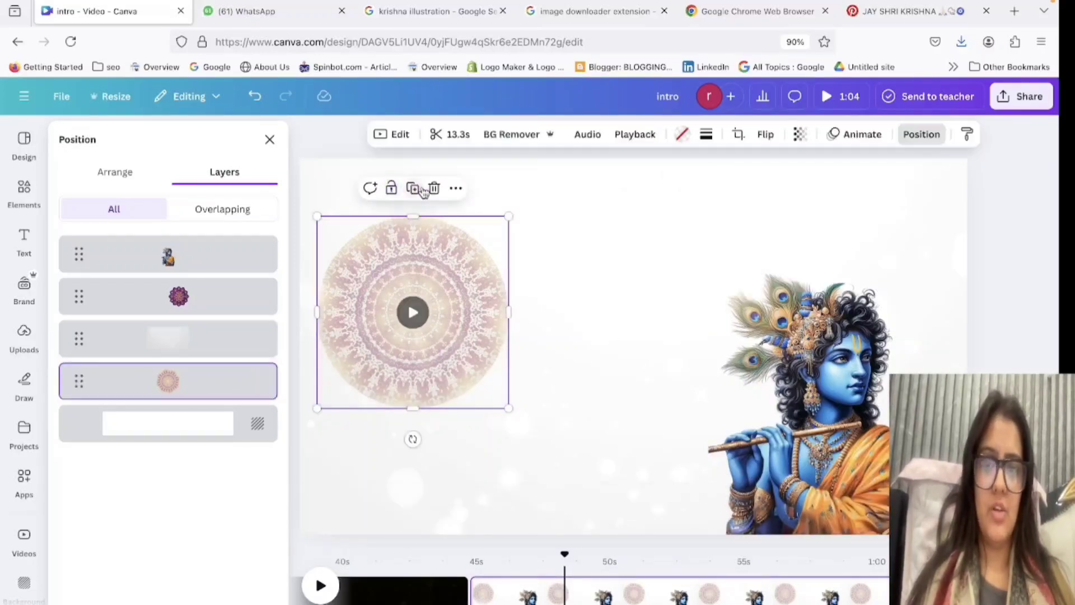
pyautogui.moveTo(415, 295); pyautogui.dragTo(624, 291)
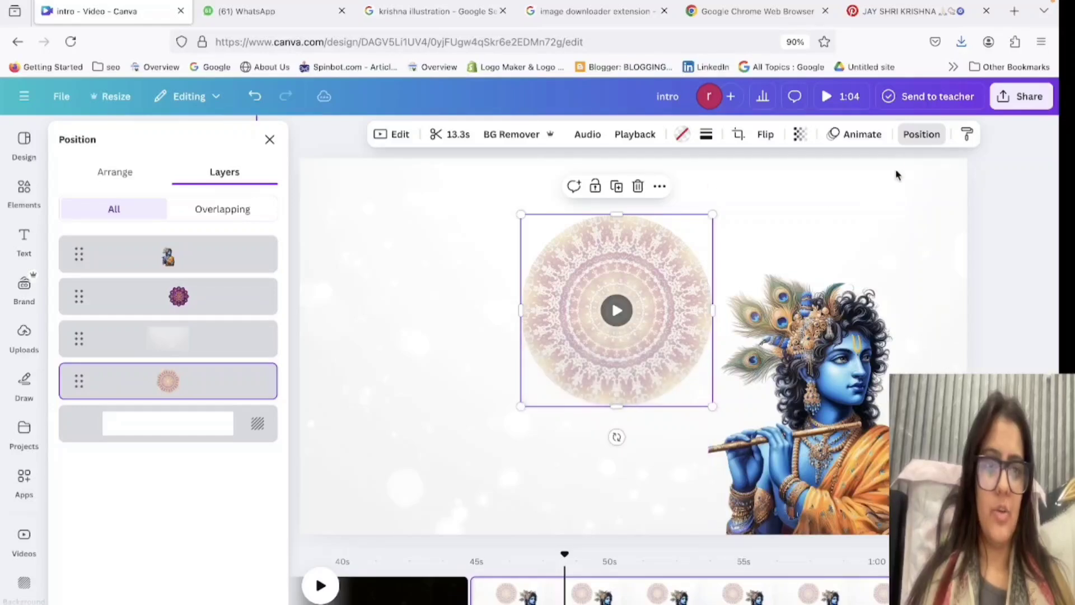
# Centre the cream-and-purple mandala circle horizontally on the page.
pyautogui.click(923, 137)
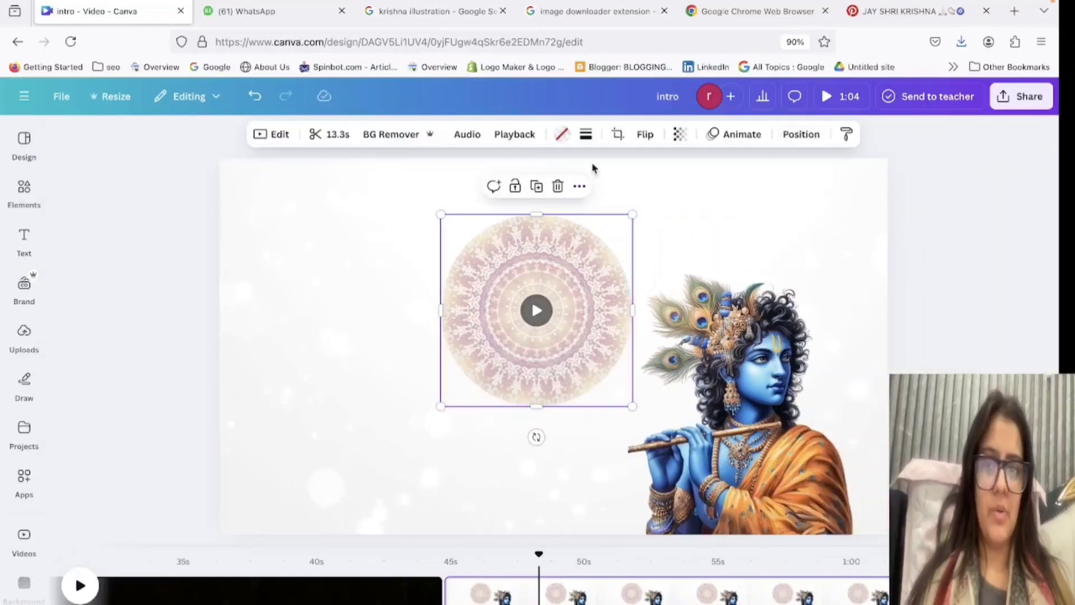
pyautogui.click(801, 135)
pyautogui.click(124, 175)
pyautogui.click(218, 339)
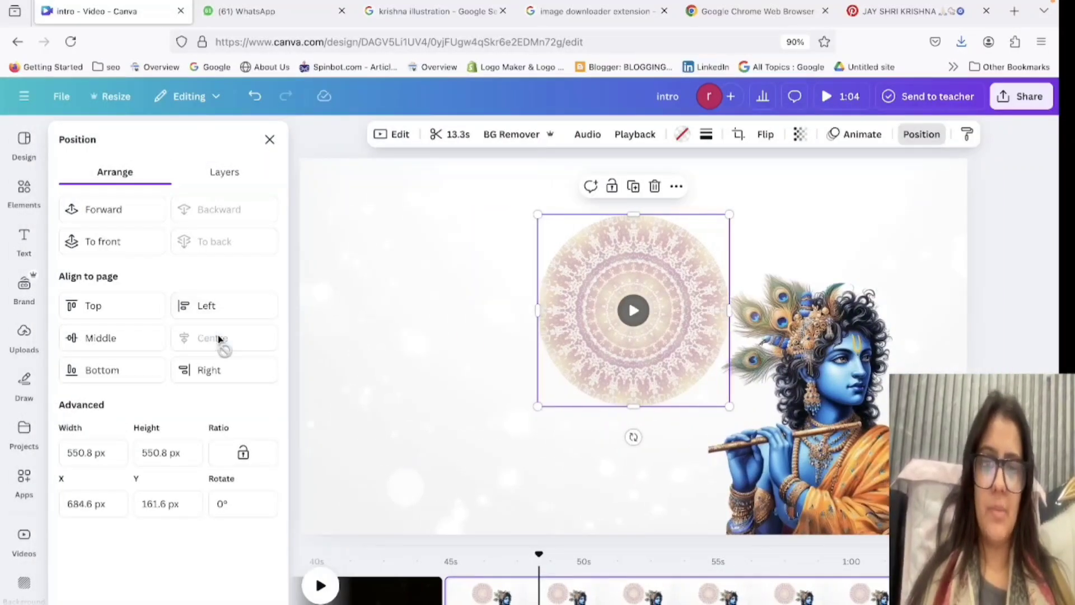
# Move the Krishna image to the page's centre so the mandala circle frames the head.
pyautogui.click(843, 432)
pyautogui.moveTo(843, 432); pyautogui.dragTo(655, 420)
pyautogui.click(739, 420)
pyautogui.click(660, 439)
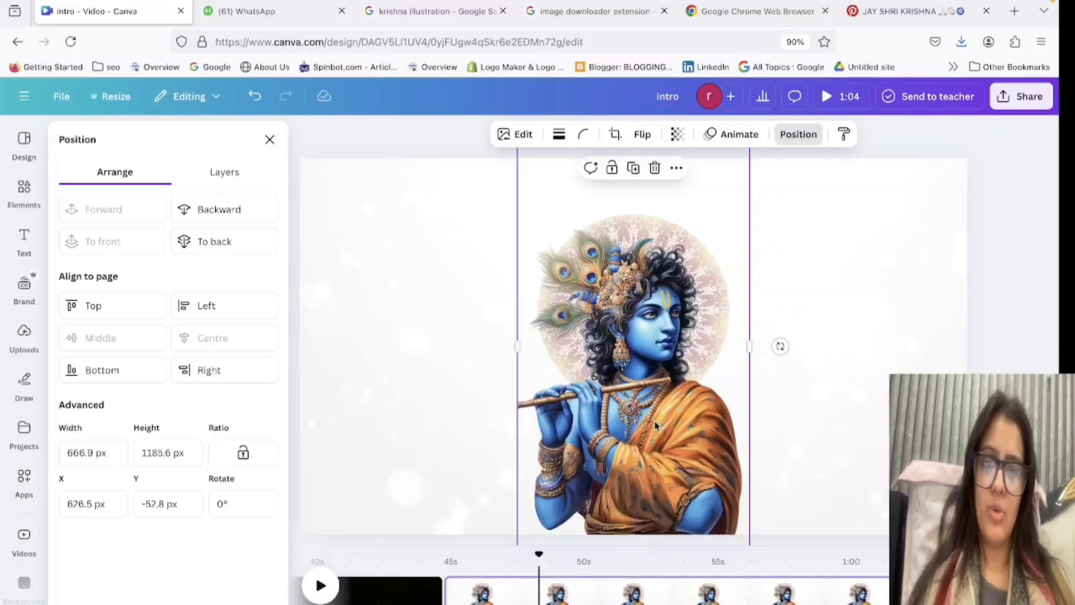
# Replace the Frame search in the elements library with a search for "peacock".
pyautogui.click(837, 354)
pyautogui.click(10, 199)
pyautogui.doubleClick(178, 146)
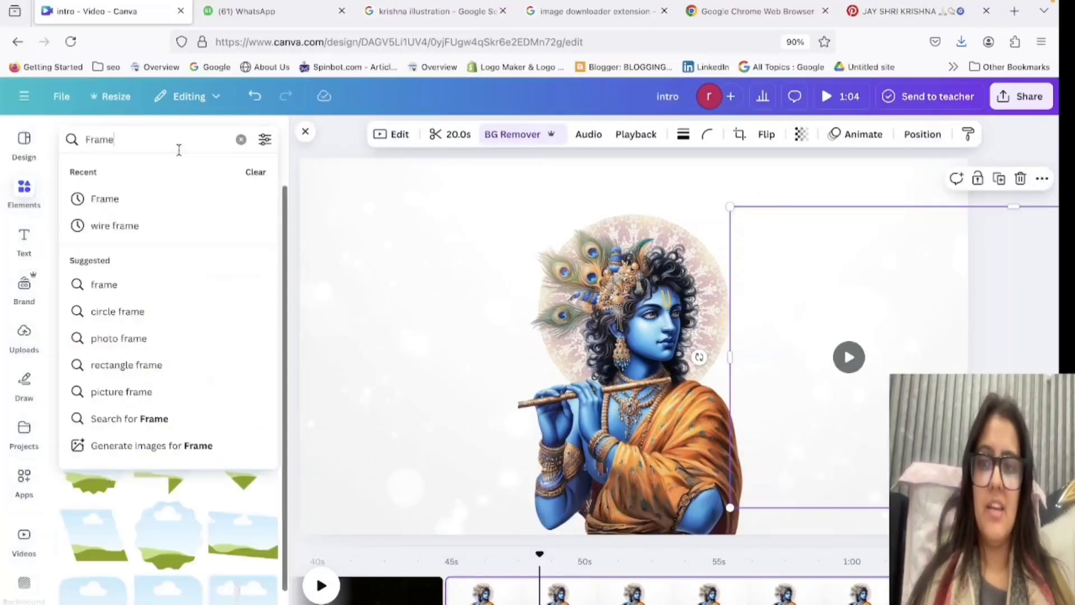
pyautogui.press('BackSpace')
pyautogui.write('peacoc')
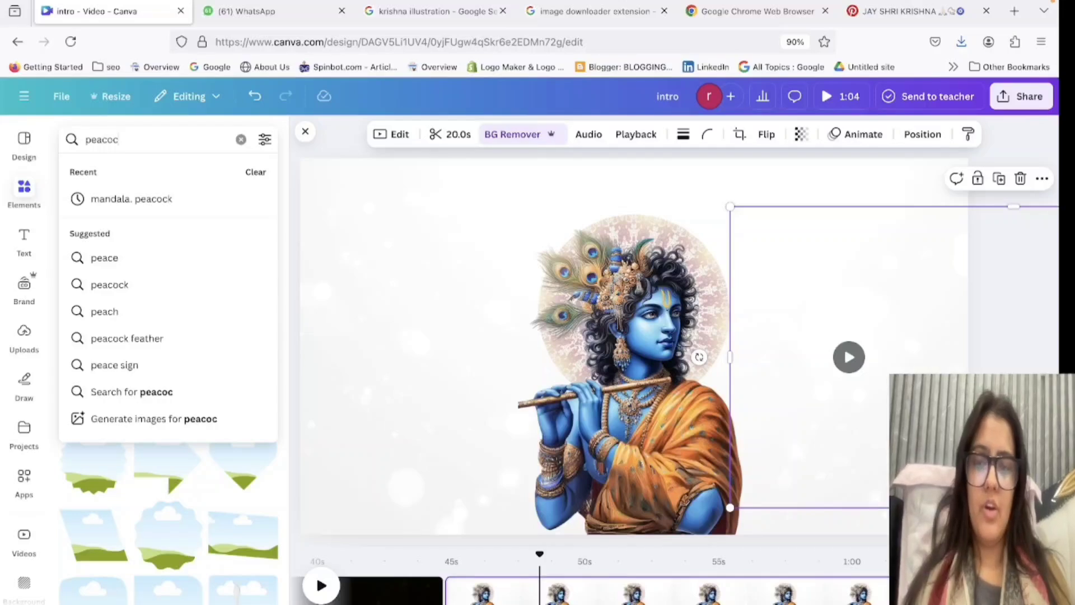
pyautogui.click(135, 259)
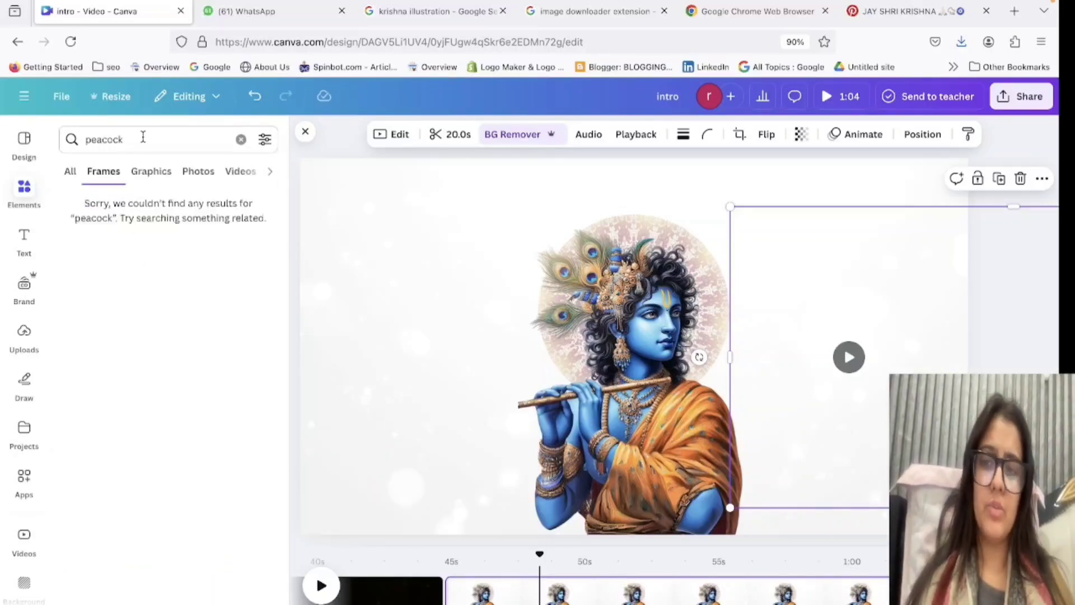
# Refine the elements search to "peacock feather" and limit the results to graphics.
pyautogui.click(143, 140)
pyautogui.write('feather')
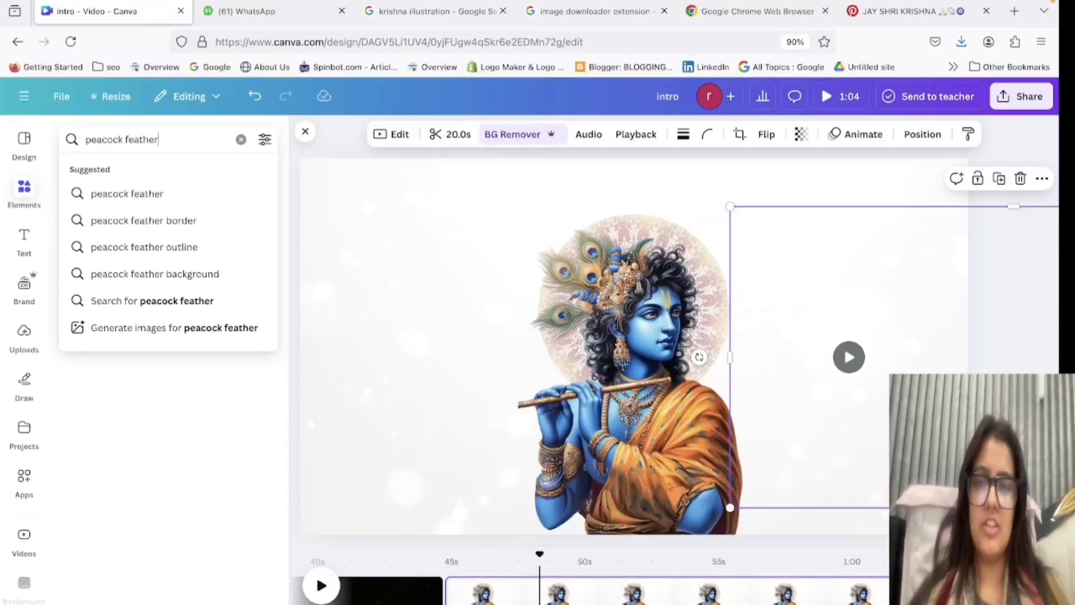
pyautogui.click(135, 193)
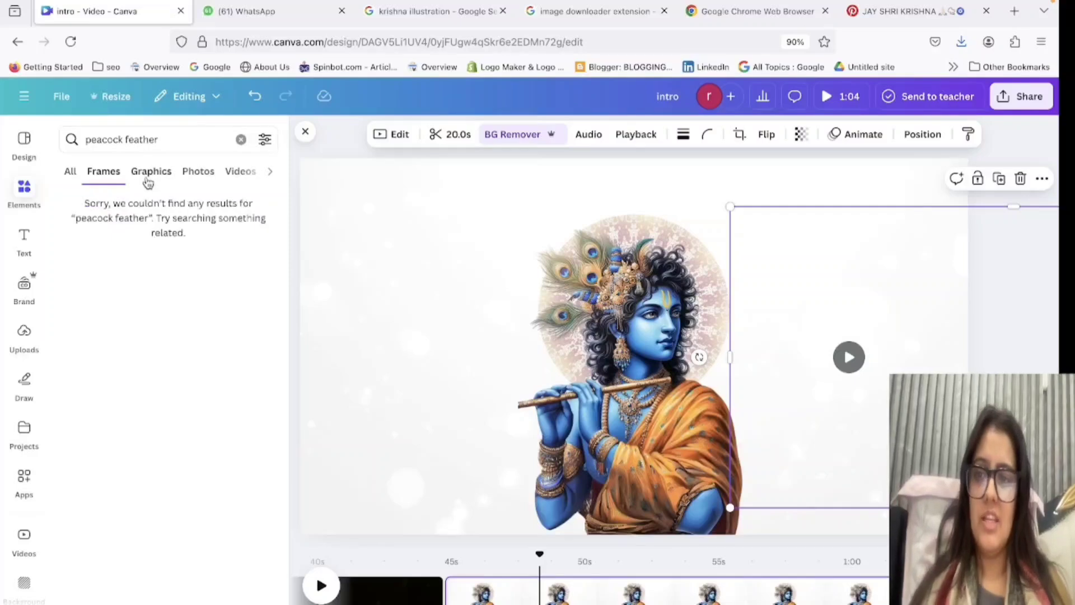
pyautogui.click(165, 140)
pyautogui.click(189, 424)
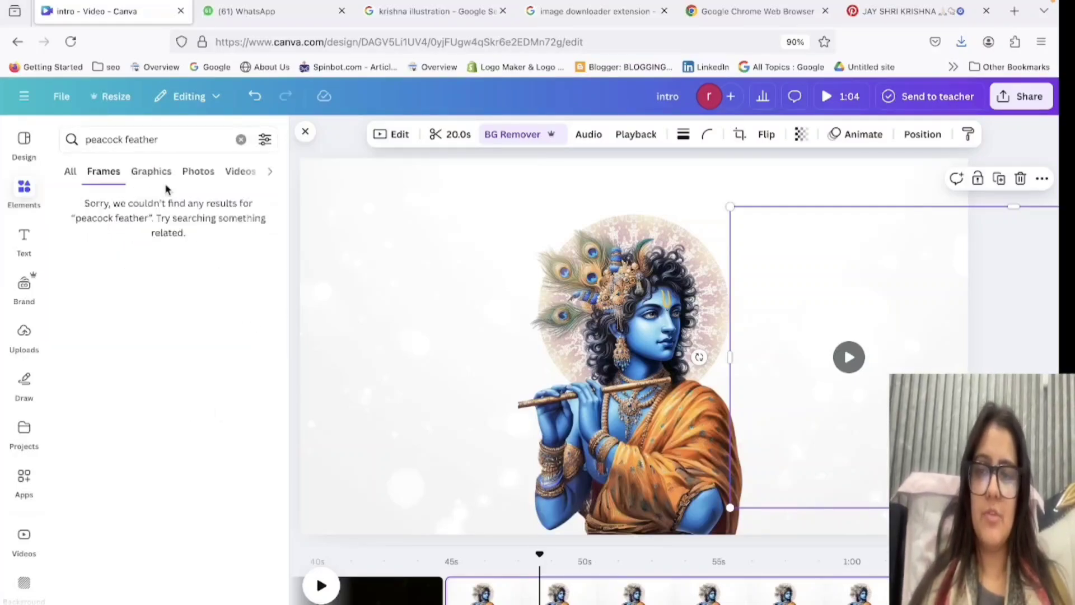
pyautogui.click(152, 171)
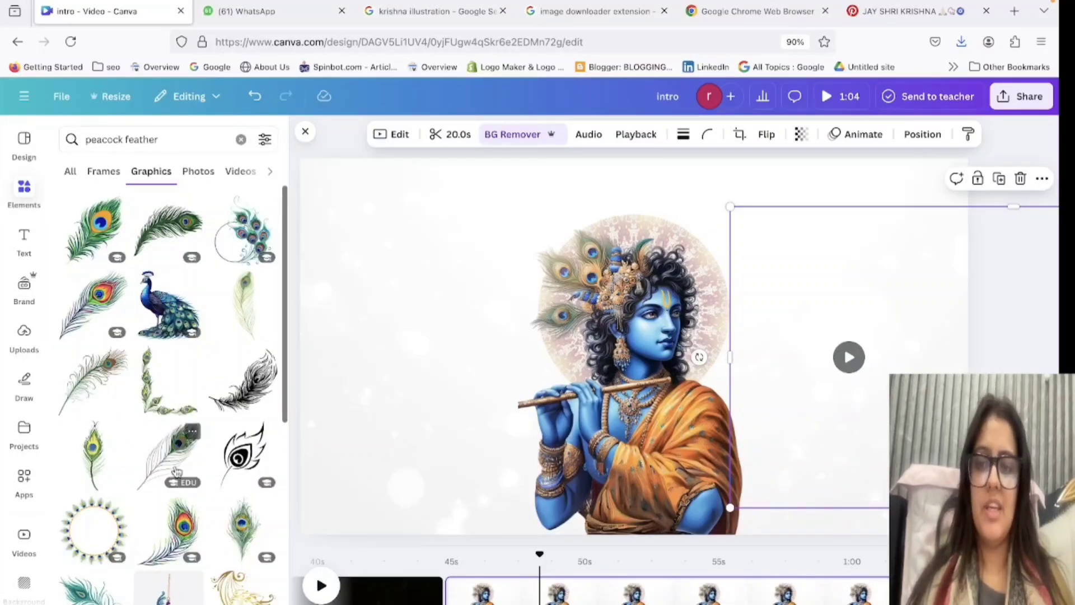
# Try the thin gold ring graphic around Krishna's head, enlarged to match the mandala circle.
pyautogui.scroll(-5, 175, 470)
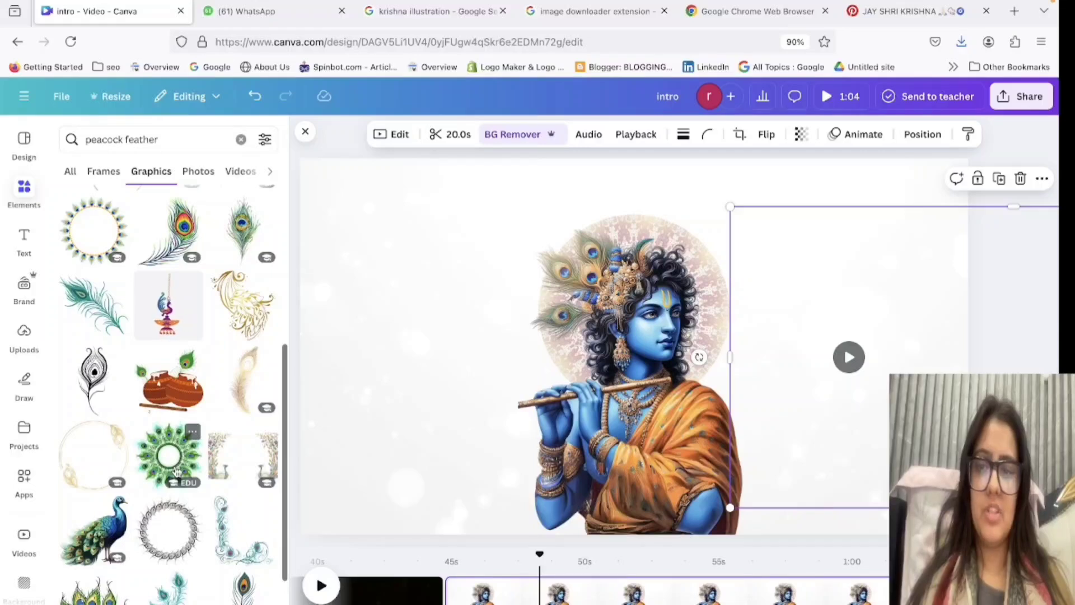
pyautogui.scroll(-3, 177, 472)
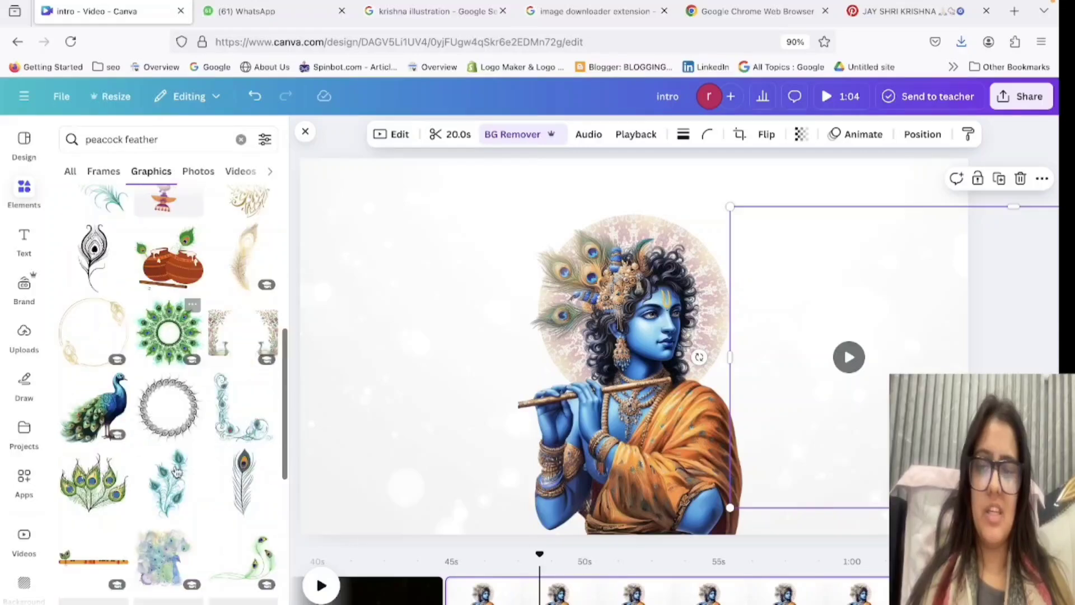
pyautogui.click(91, 302)
pyautogui.moveTo(627, 341); pyautogui.dragTo(627, 261)
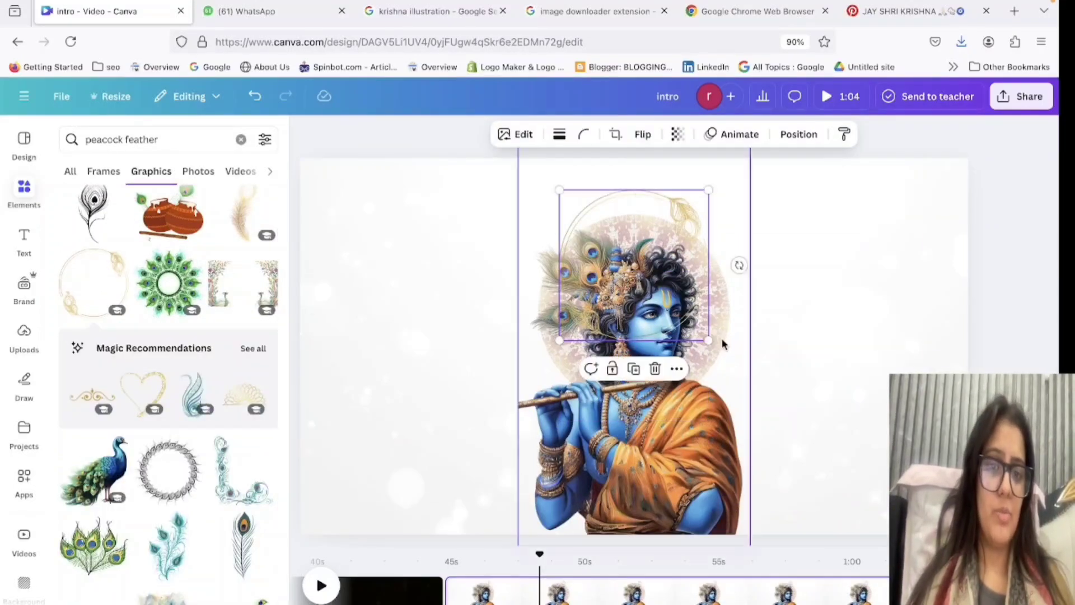
pyautogui.moveTo(707, 340); pyautogui.dragTo(763, 420)
pyautogui.moveTo(749, 351); pyautogui.dragTo(718, 364)
# Try the black peacock-feather ring around the mandala circle, sized to frame it and recoloured pink.
pyautogui.scroll(-2, 162, 404)
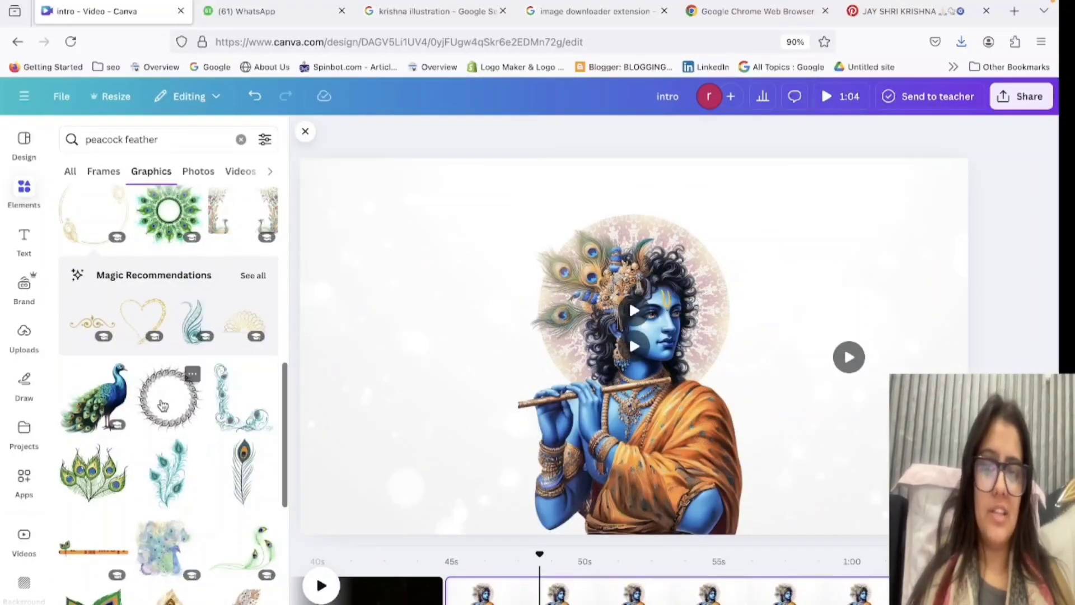
pyautogui.click(163, 405)
pyautogui.moveTo(556, 419); pyautogui.dragTo(454, 456)
pyautogui.moveTo(530, 437); pyautogui.dragTo(565, 359)
pyautogui.click(547, 134)
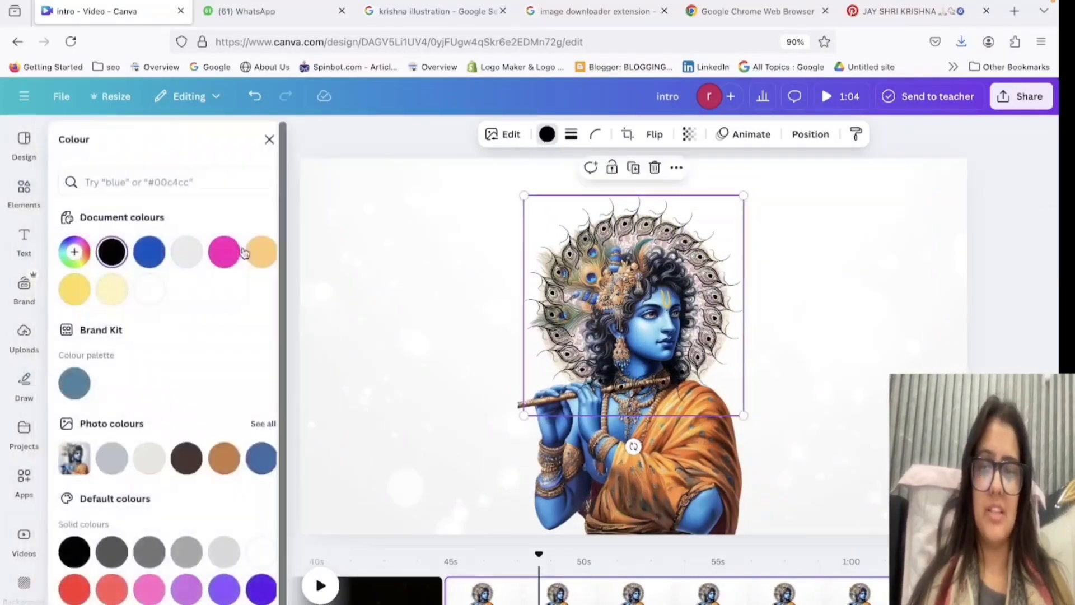
pyautogui.click(224, 251)
# Move the Krishna image to the page's left side and enlarge the pink feather ring slightly, centred on the mandala circle.
pyautogui.moveTo(711, 515); pyautogui.dragTo(461, 515)
pyautogui.click(649, 381)
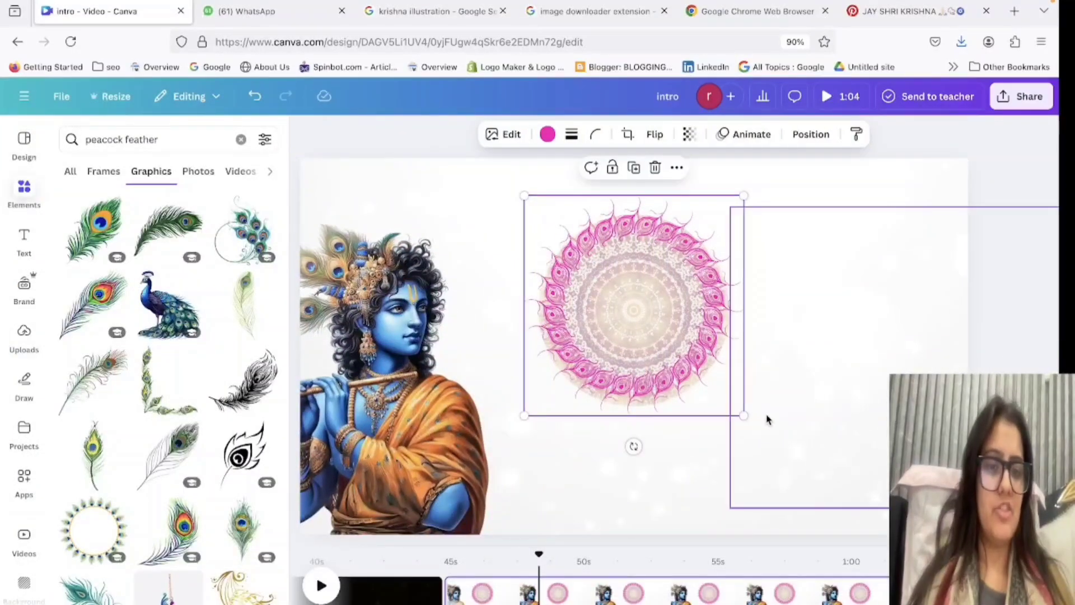
pyautogui.moveTo(742, 413); pyautogui.dragTo(751, 427)
pyautogui.moveTo(667, 336)
pyautogui.mouseDown()
pyautogui.moveTo(643, 331)
pyautogui.moveTo(654, 326)
pyautogui.mouseUp()
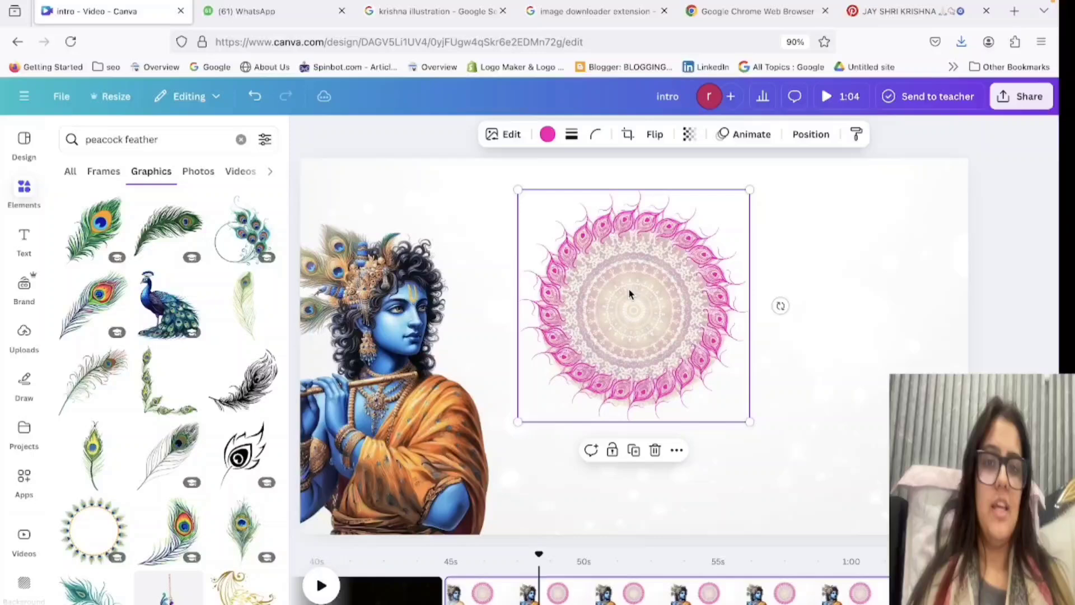
# Try the feather ring in light green and discard it from the page.
pyautogui.click(548, 135)
pyautogui.scroll(-1, 168, 364)
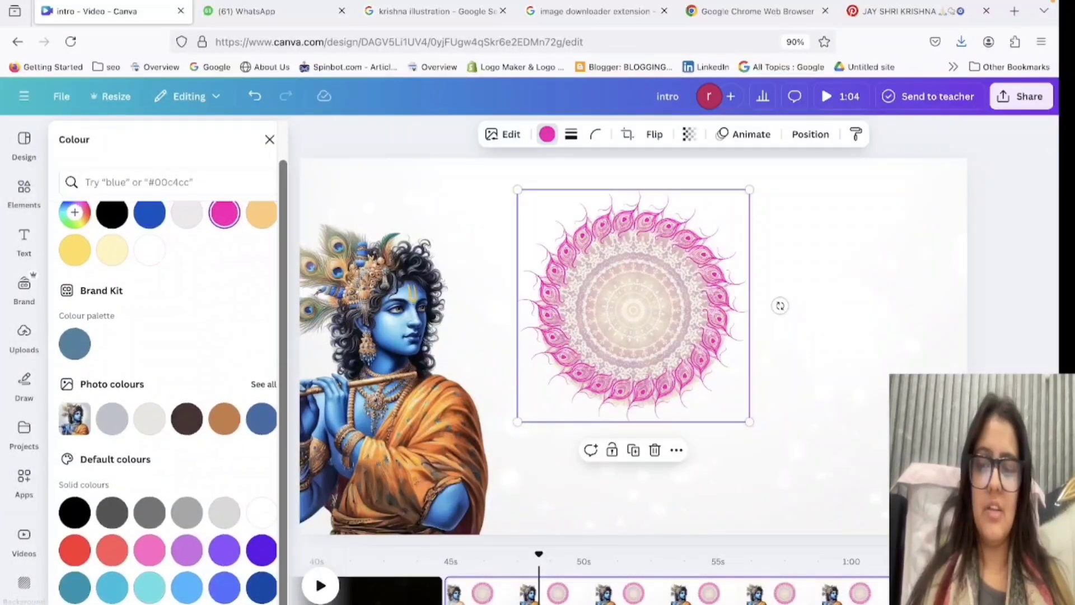
pyautogui.click(112, 603)
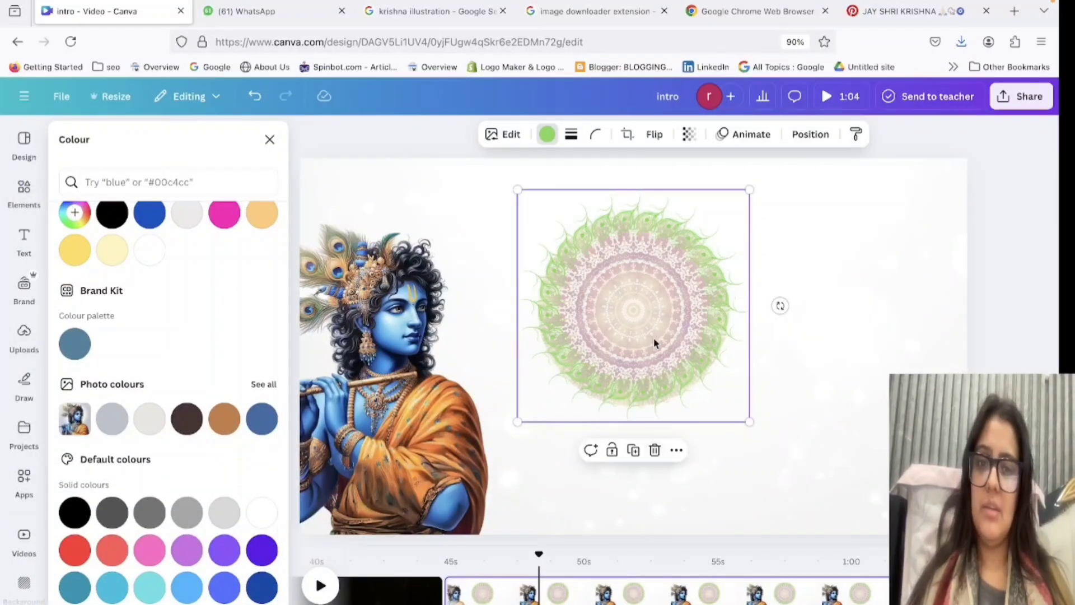
pyautogui.moveTo(655, 343); pyautogui.dragTo(513, 479)
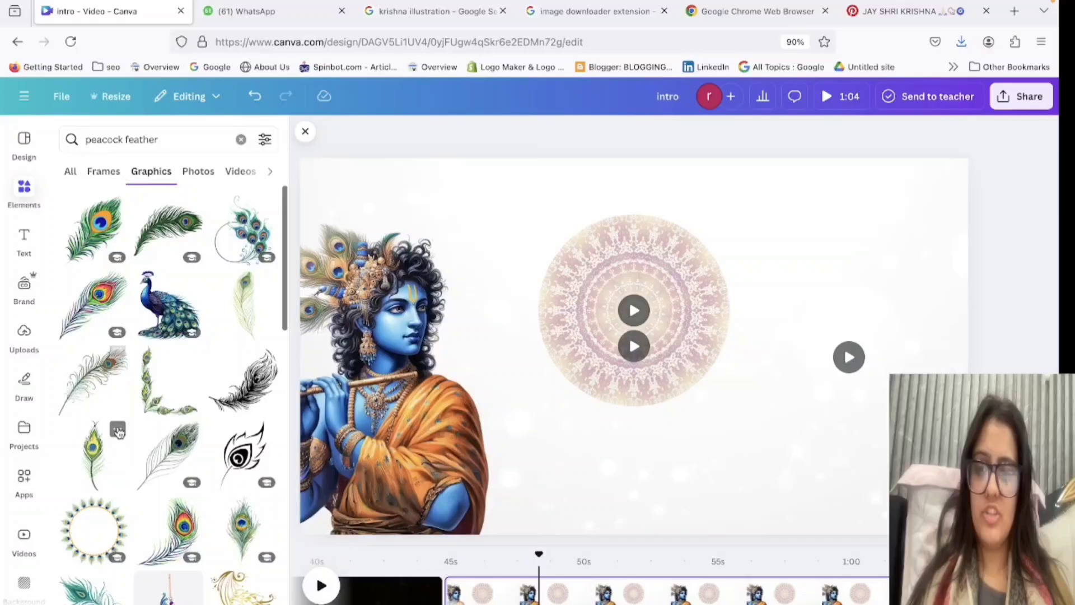
# Try the pink lotus graphic at the upper edge of the mandala circle and delete it.
pyautogui.scroll(-1, 119, 430)
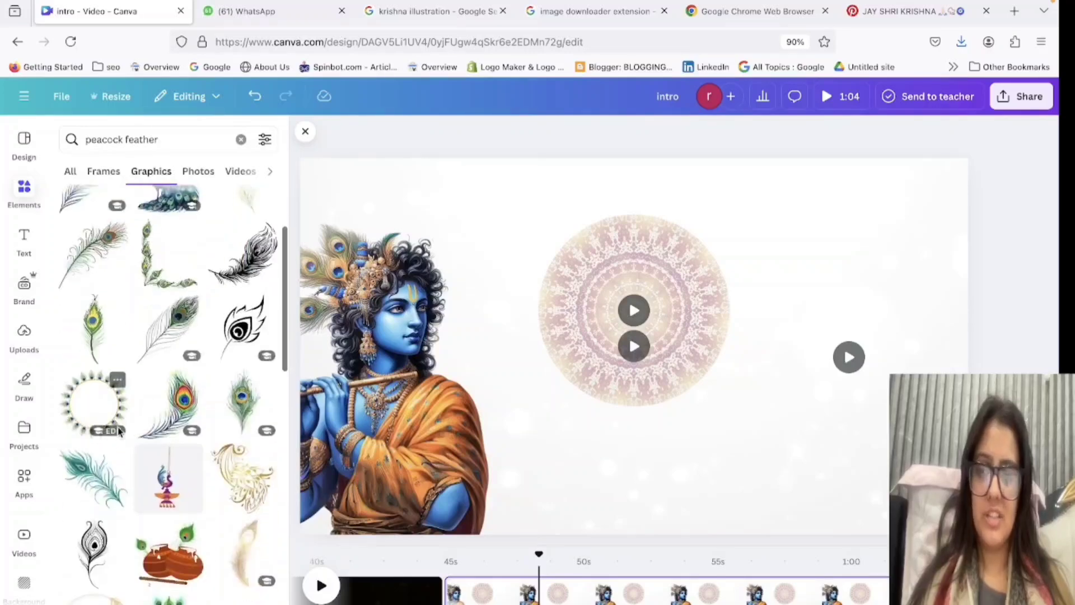
pyautogui.scroll(-2, 118, 430)
pyautogui.scroll(-3, 119, 430)
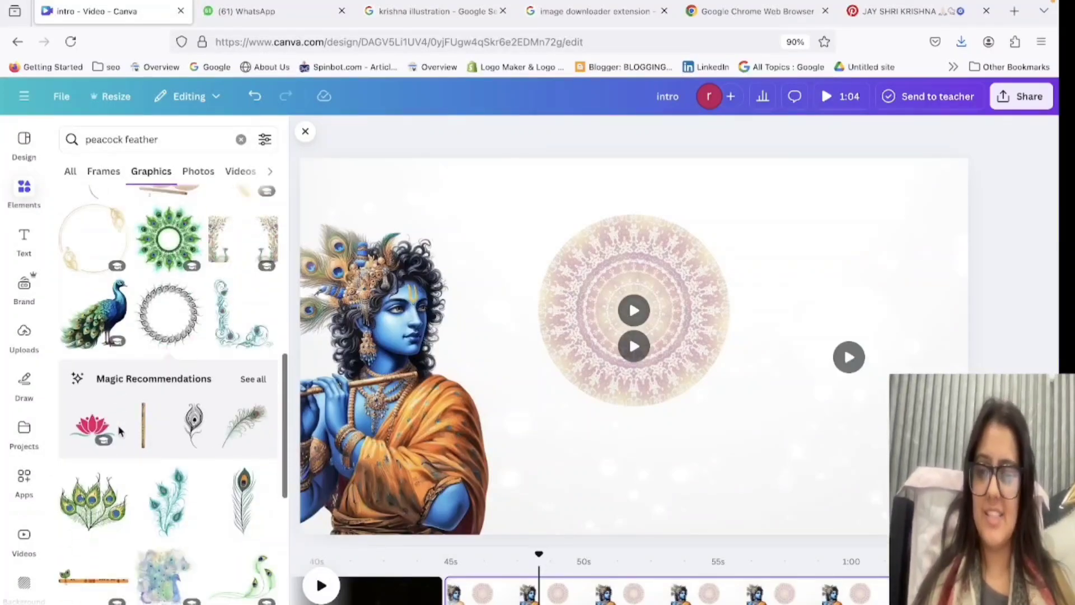
pyautogui.click(89, 426)
pyautogui.moveTo(761, 412); pyautogui.dragTo(617, 214)
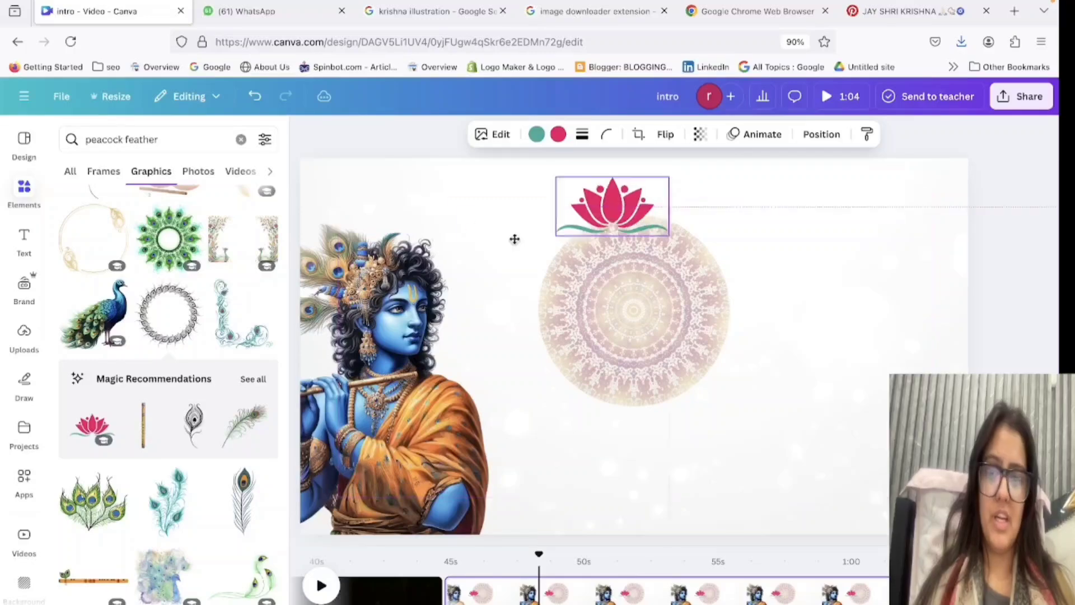
pyautogui.press('Delete')
# Try the green circular peacock-feather graphic with the orange pot over the mandala circle and delete it.
pyautogui.scroll(-5, 104, 451)
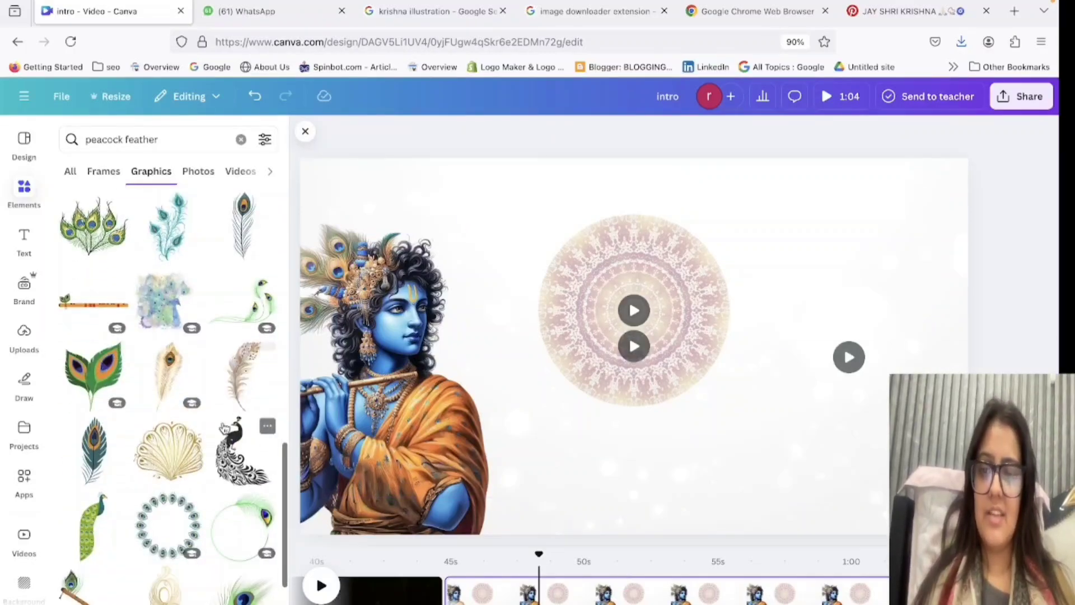
pyautogui.scroll(-5, 235, 420)
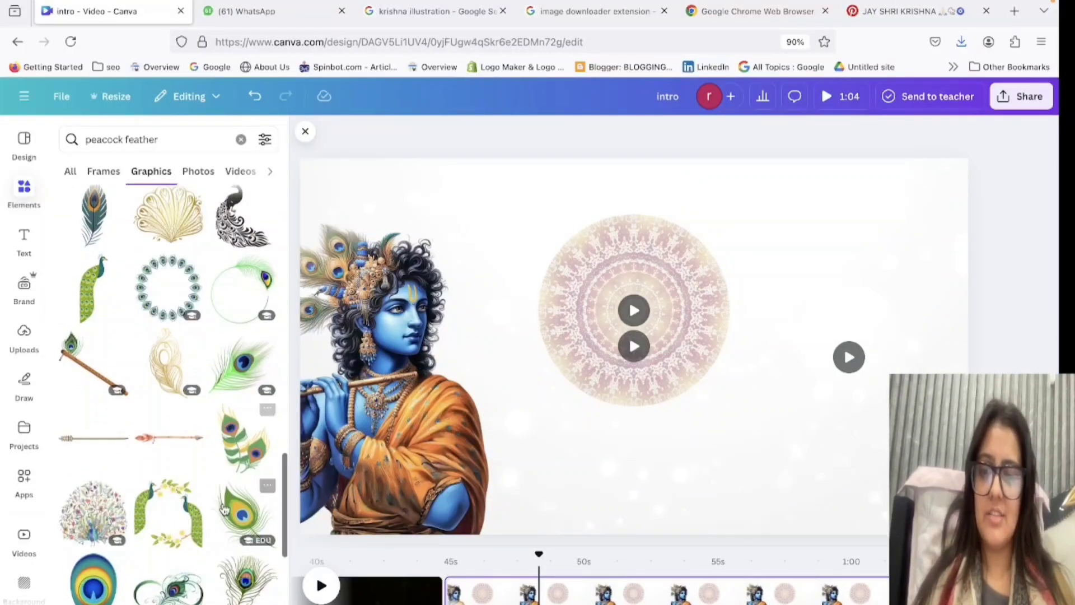
pyautogui.scroll(-6, 224, 508)
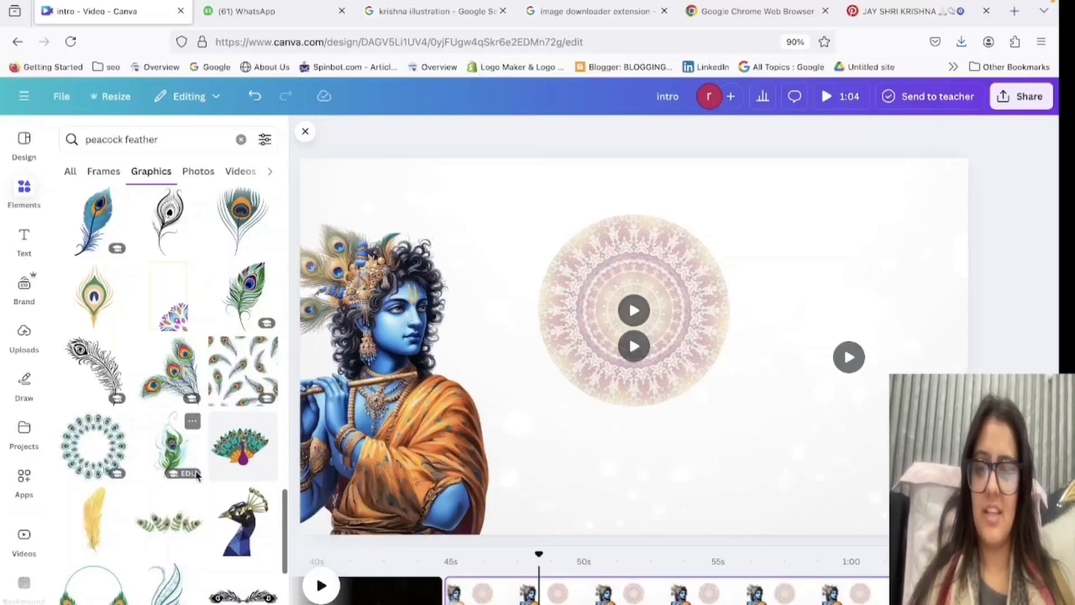
pyautogui.scroll(-8, 190, 465)
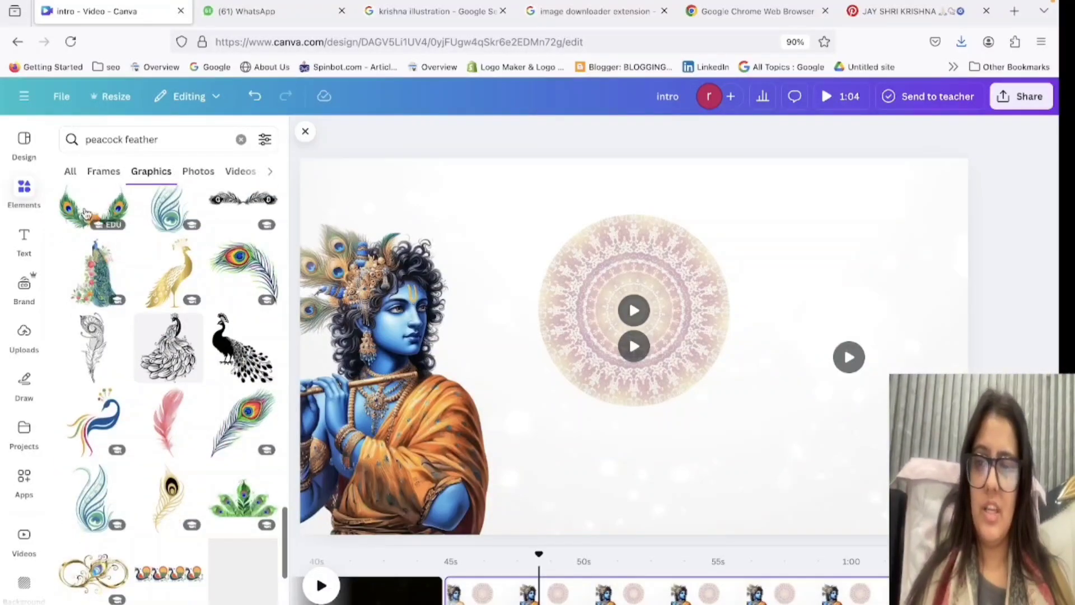
pyautogui.click(86, 213)
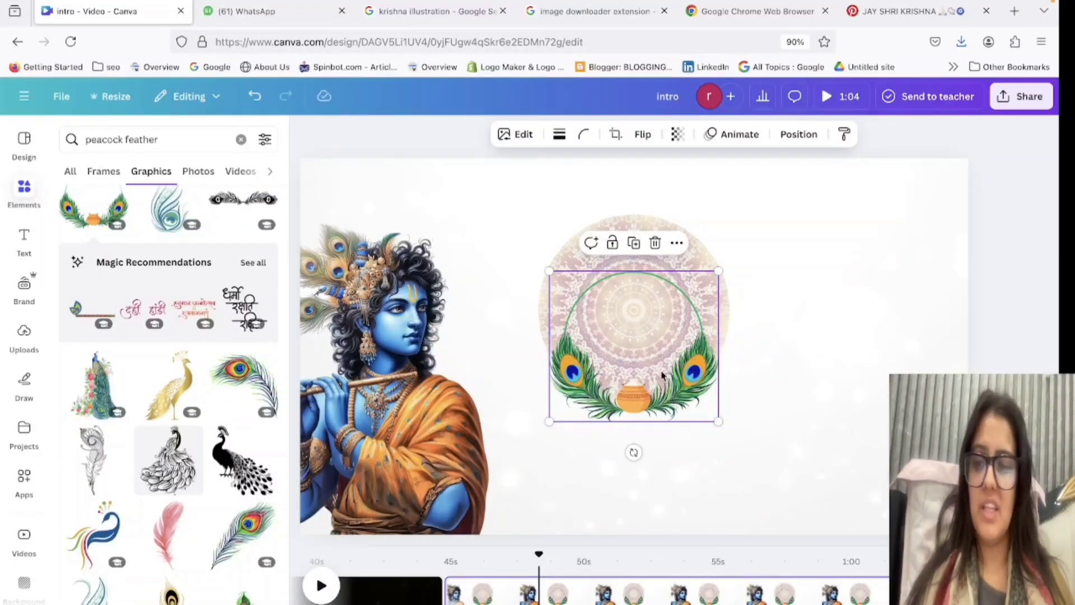
pyautogui.press('Delete')
# Replace the peacock feather search in the graphics library with a search for "lotus".
pyautogui.scroll(-5, 193, 547)
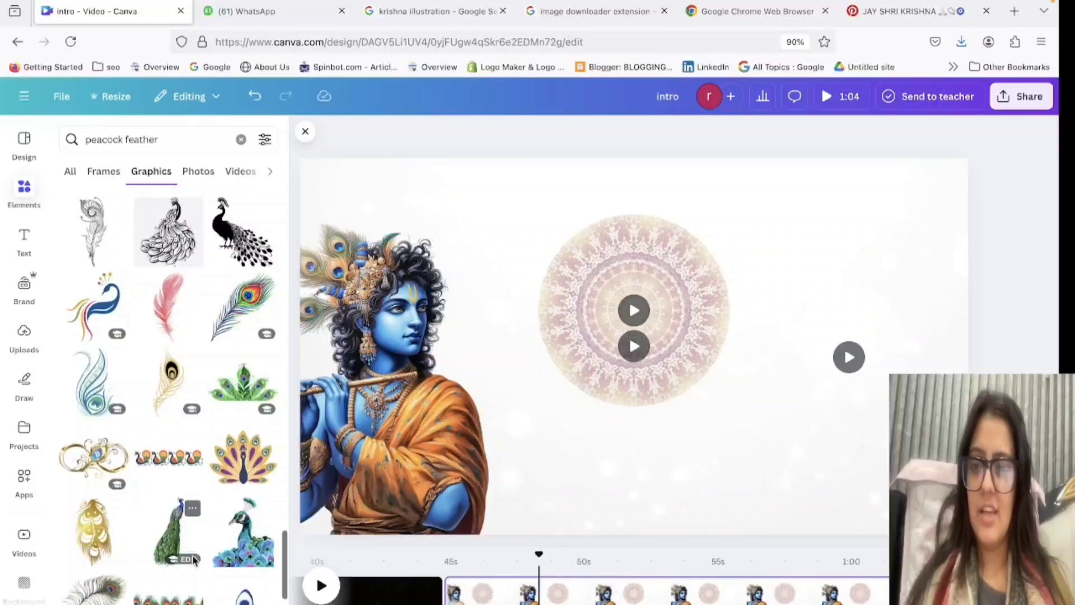
pyautogui.scroll(-10, 190, 504)
pyautogui.doubleClick(149, 147)
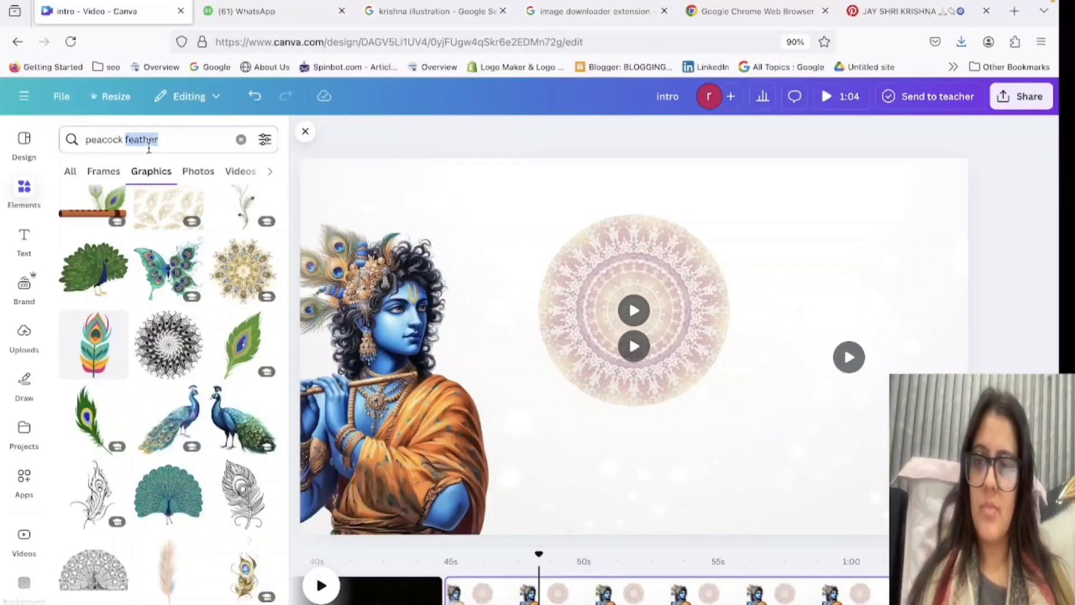
pyautogui.hotkey('ctrl', 'a')
pyautogui.press('BackSpace')
pyautogui.write('lotus')
pyautogui.press('Return')
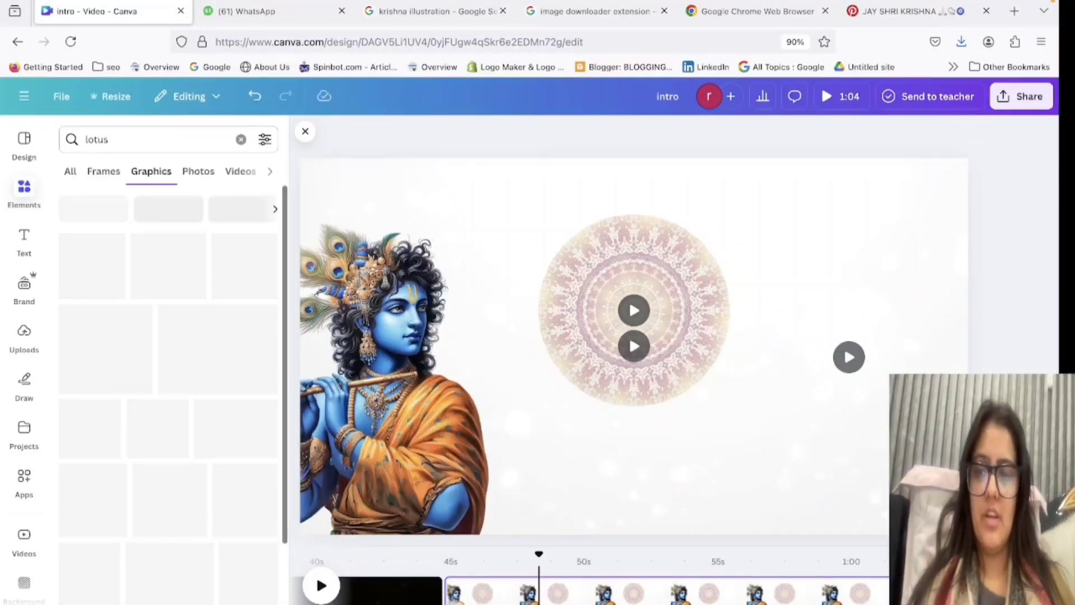
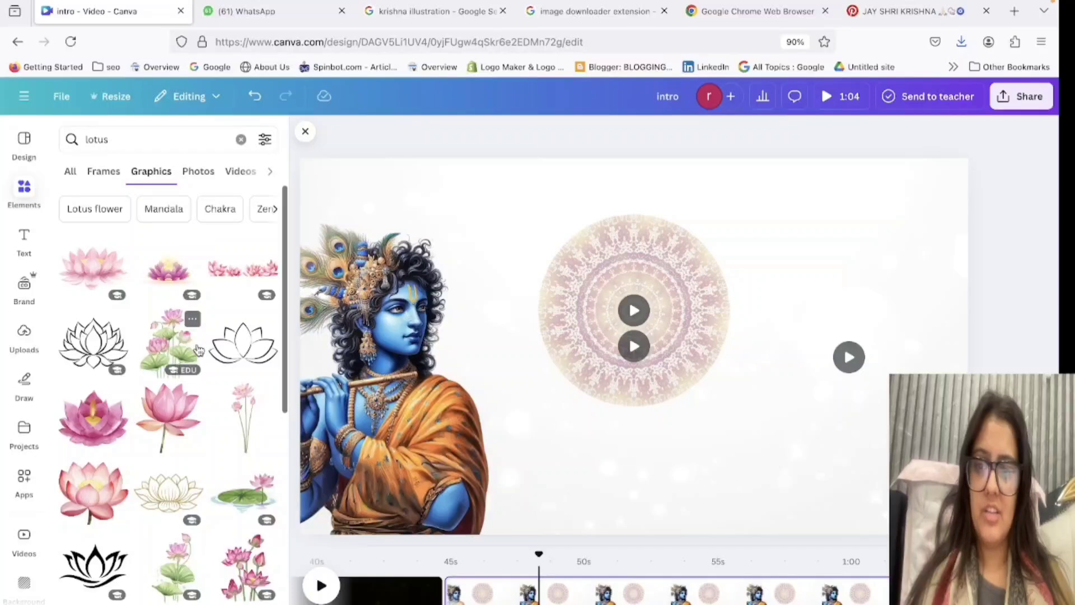
# Try small rotated copies of the pink lotus graphic side by side along the mandala circle's upper edge.
pyautogui.click(77, 286)
pyautogui.moveTo(868, 498); pyautogui.dragTo(599, 215)
pyautogui.press('super+d')
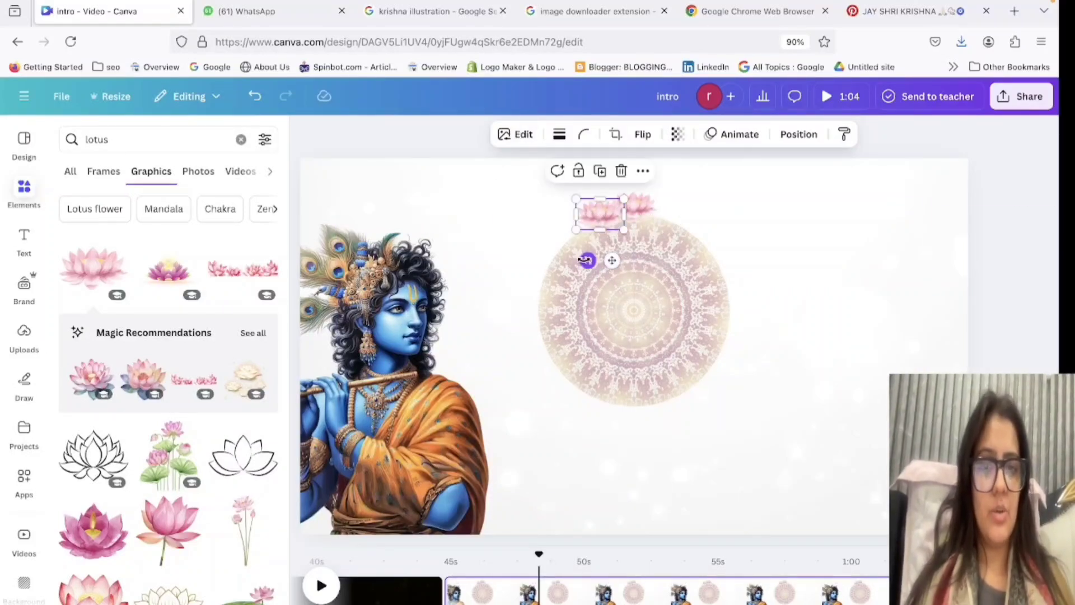
pyautogui.moveTo(586, 260); pyautogui.dragTo(649, 185)
pyautogui.click(814, 218)
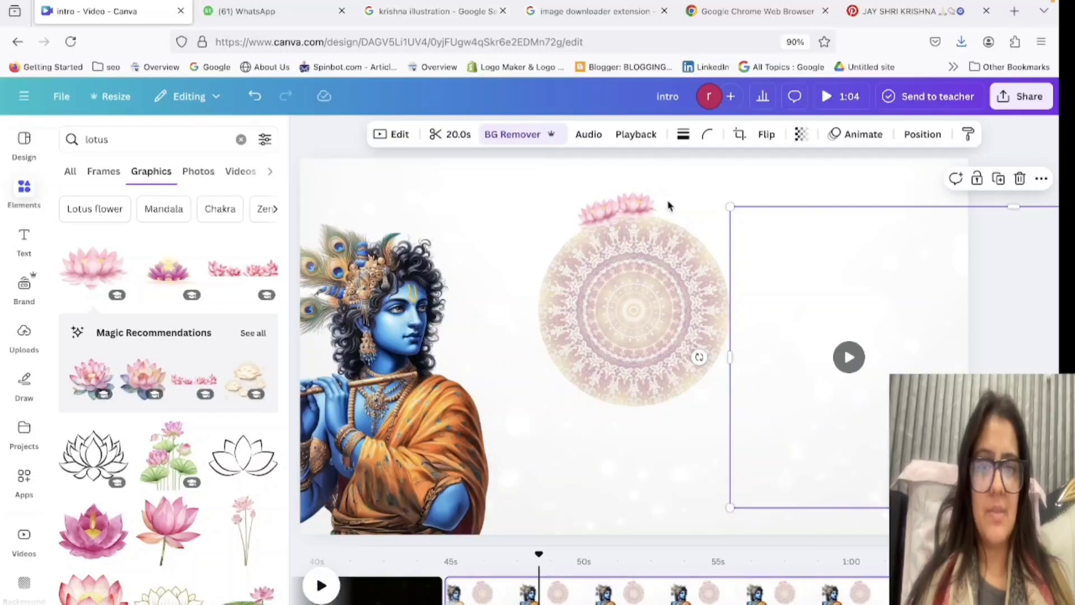
pyautogui.click(635, 206)
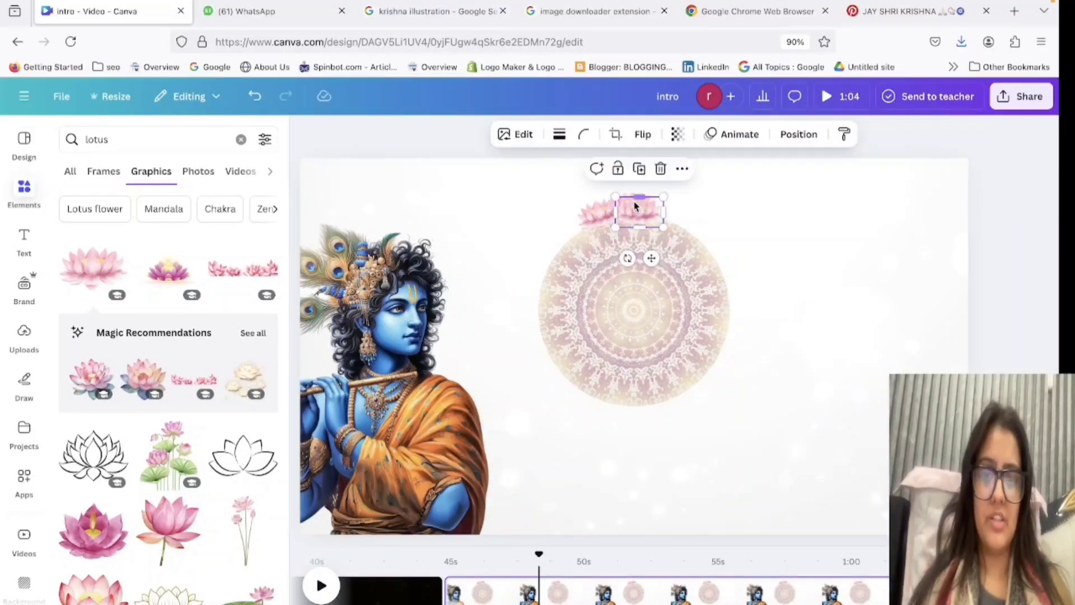
pyautogui.moveTo(633, 201); pyautogui.dragTo(678, 212)
pyautogui.click(784, 287)
pyautogui.click(647, 210)
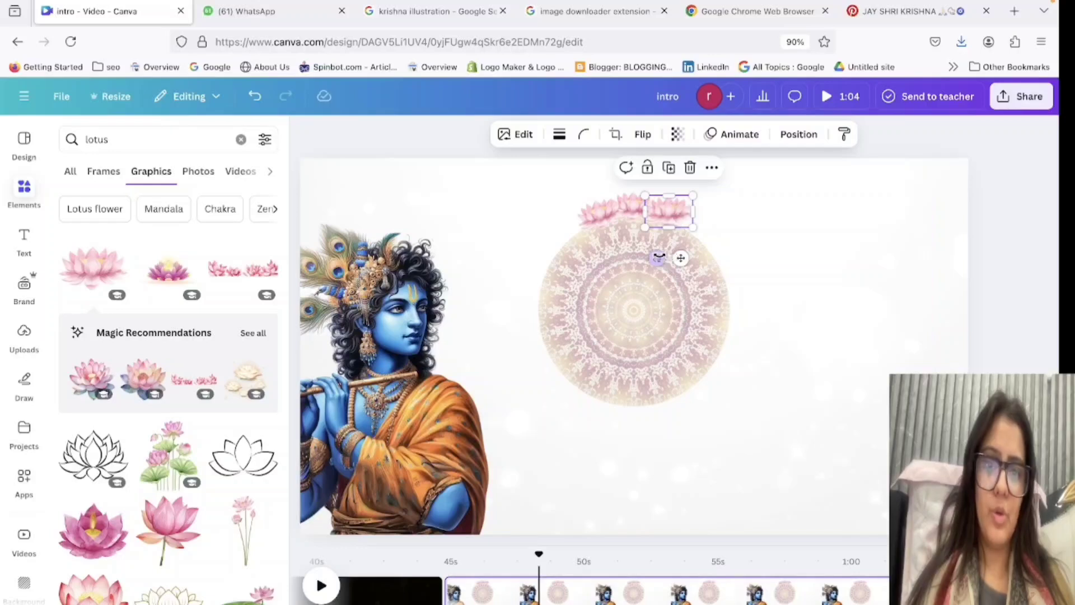
pyautogui.moveTo(659, 257); pyautogui.dragTo(650, 251)
pyautogui.click(747, 305)
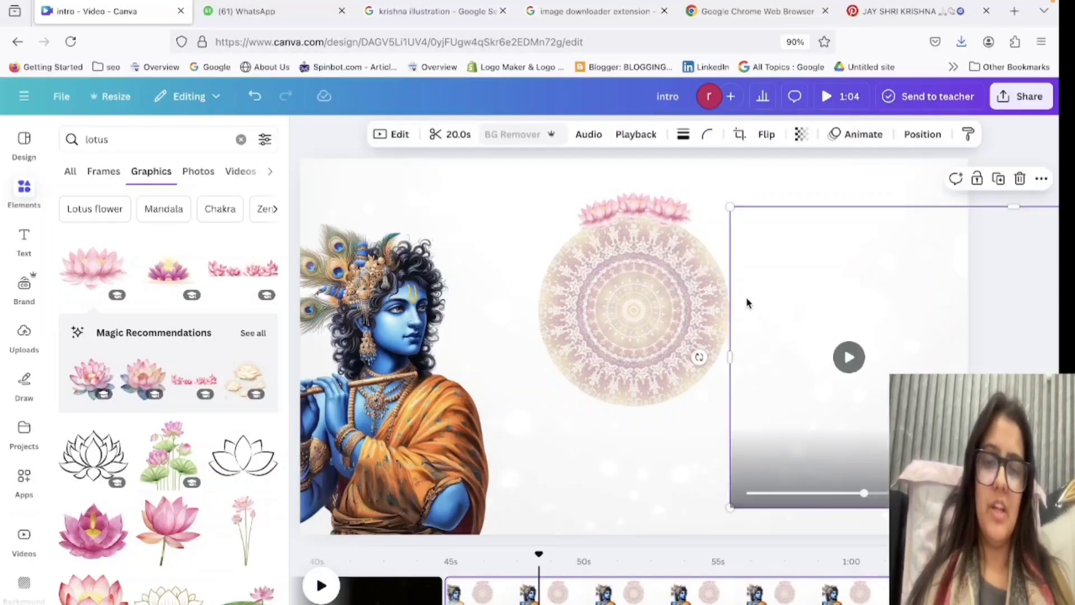
# Shift the Krishna figure slightly and delete the small pink lotuses from the mandala circle's upper edge.
pyautogui.moveTo(368, 355); pyautogui.dragTo(381, 394)
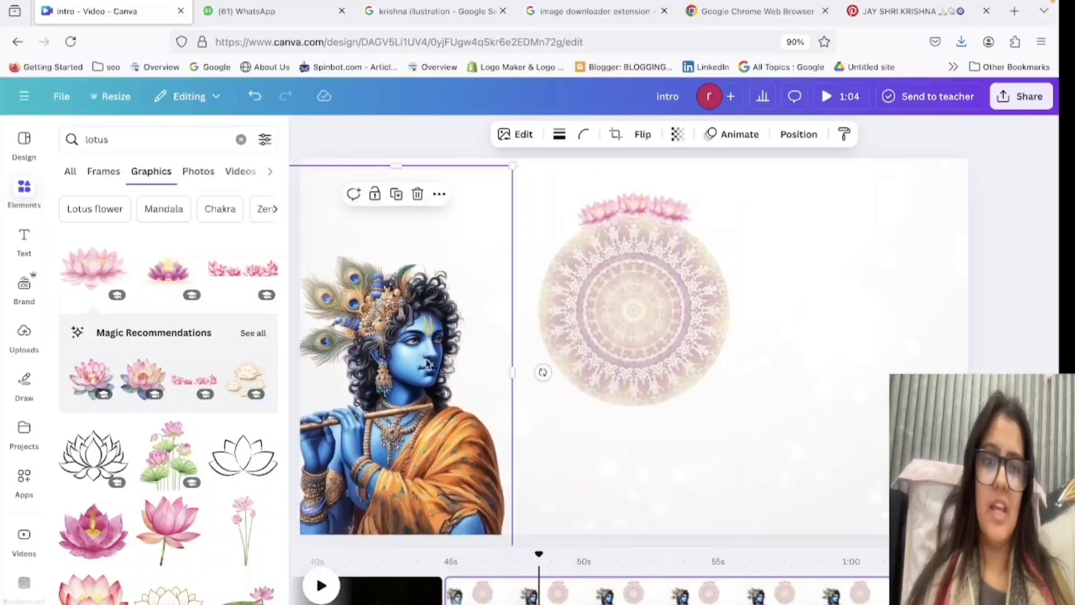
pyautogui.moveTo(662, 219); pyautogui.dragTo(896, 173)
pyautogui.click(635, 213)
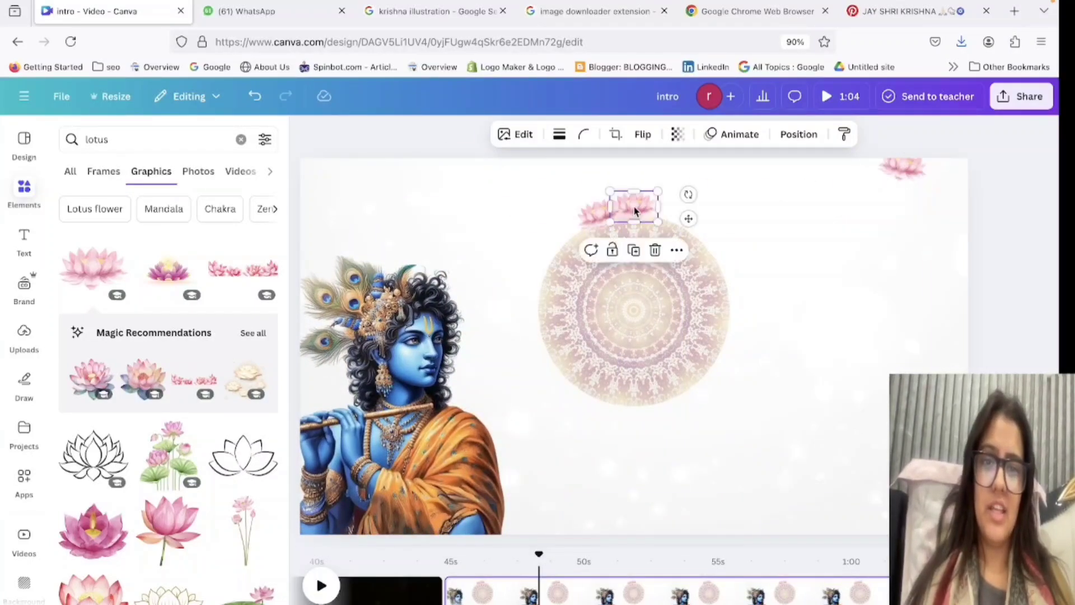
pyautogui.press('Delete')
pyautogui.click(901, 168)
pyautogui.press('Delete')
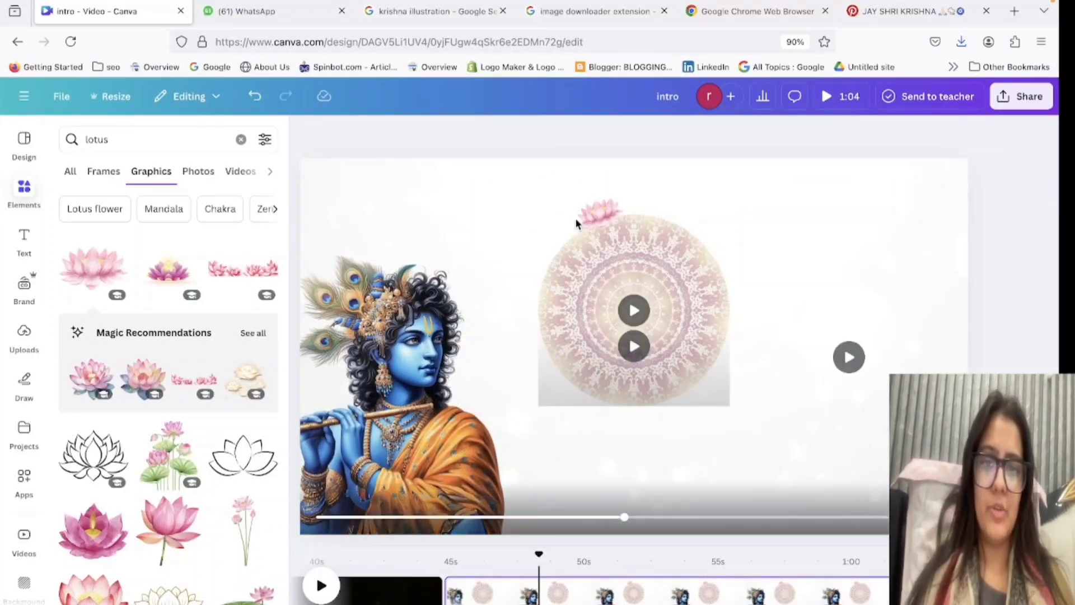
pyautogui.click(606, 223)
pyautogui.moveTo(607, 223); pyautogui.dragTo(828, 325)
pyautogui.press('Delete')
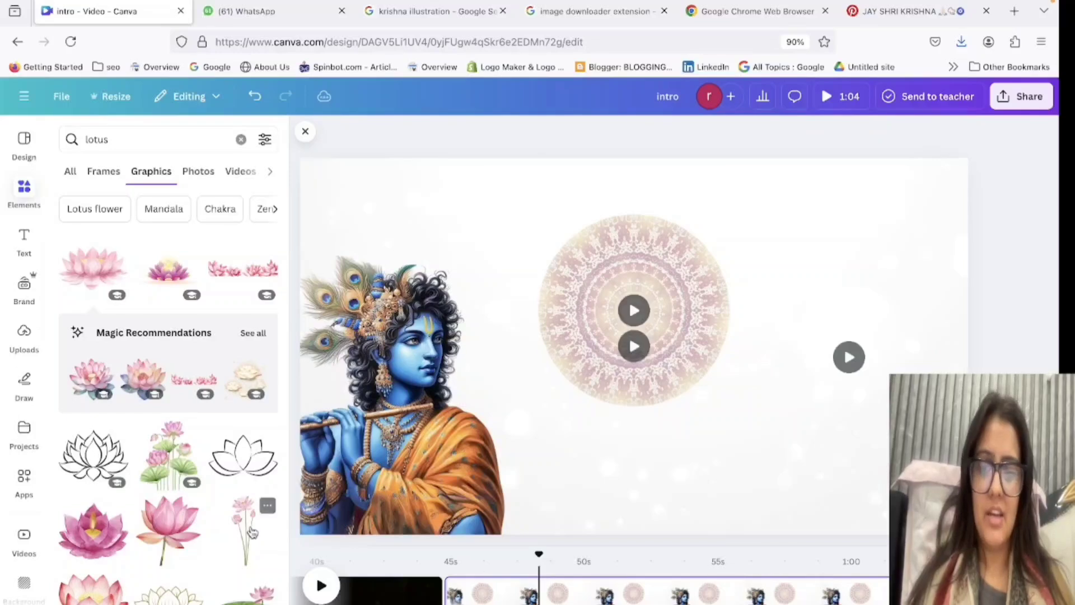
# Try the slim long-stemmed pink lotus graphic on the page, scaled down and tilted.
pyautogui.click(237, 537)
pyautogui.moveTo(713, 344); pyautogui.dragTo(791, 428)
pyautogui.press('Delete')
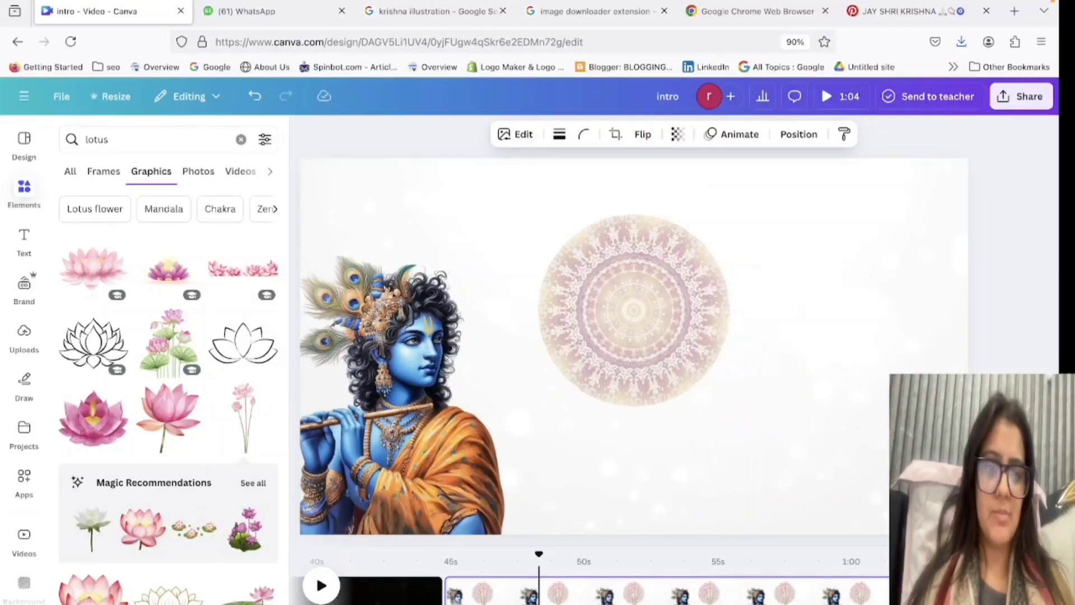
pyautogui.moveTo(940, 493); pyautogui.dragTo(460, 421)
pyautogui.press('Delete')
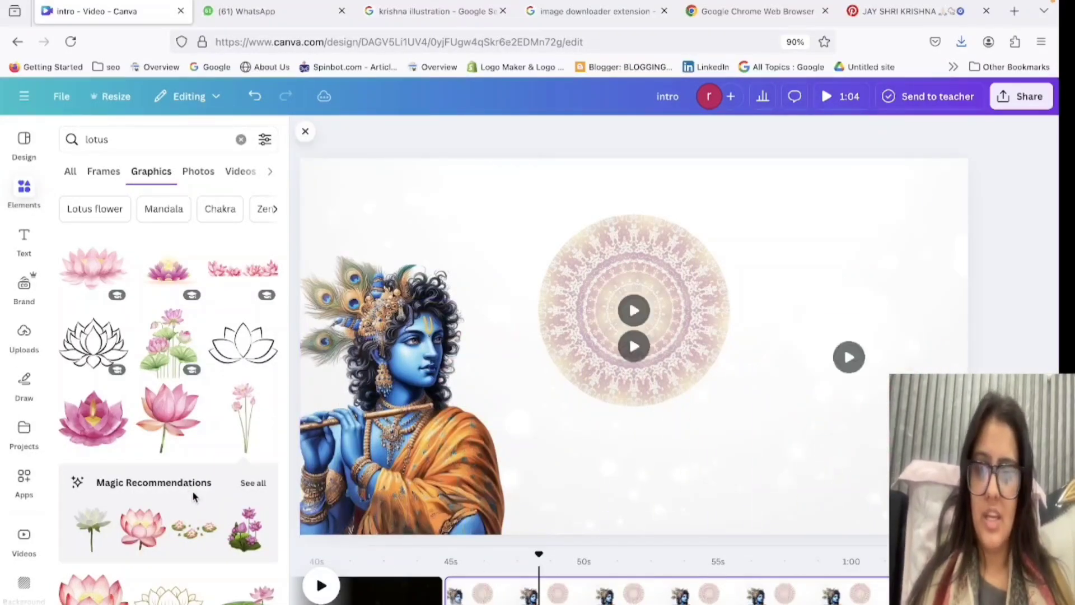
pyautogui.scroll(-1, 193, 497)
pyautogui.click(238, 367)
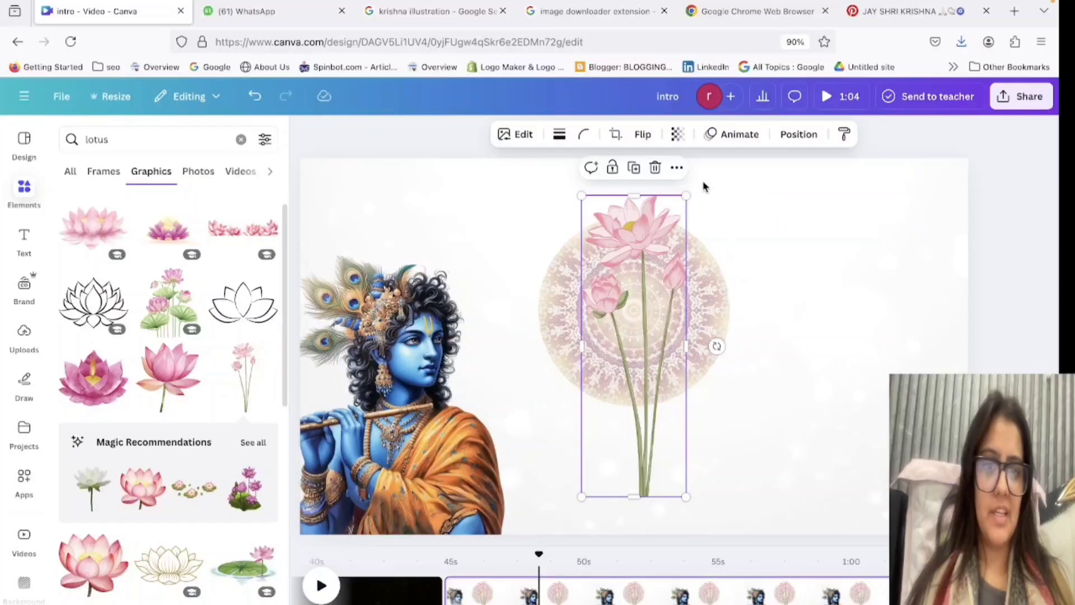
pyautogui.moveTo(687, 193); pyautogui.dragTo(649, 306)
pyautogui.press('Delete')
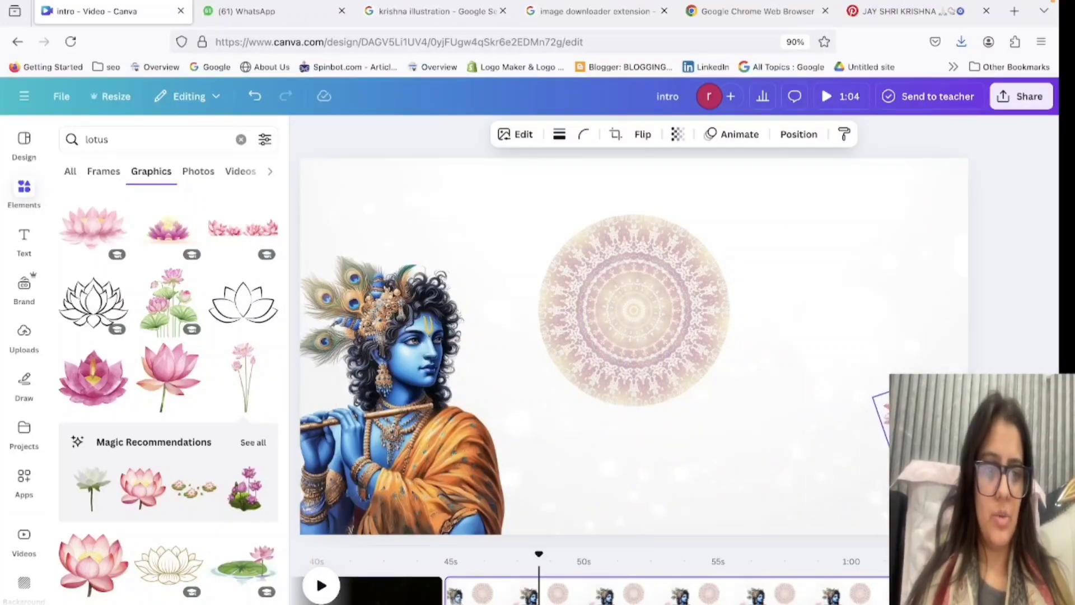
# Move the Krishna figure in front of the mandala circle and delete the leftover long-stemmed lotus.
pyautogui.moveTo(479, 452); pyautogui.dragTo(703, 453)
pyautogui.click(913, 419)
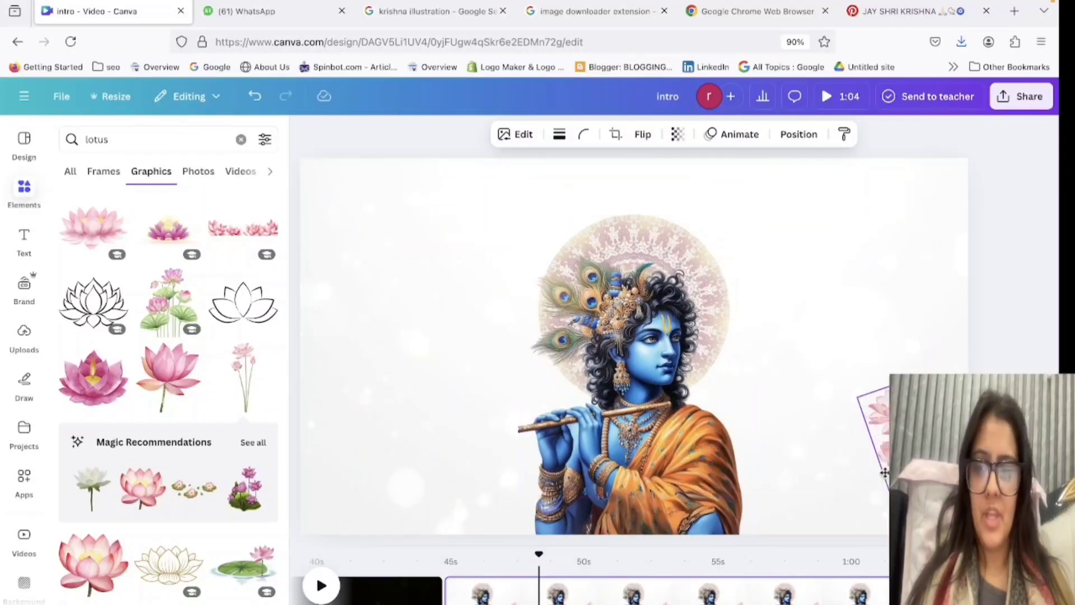
pyautogui.press('Delete')
# Add the purple lotus with the yellow glow, scale it down and place it at the page's lower-left corner.
pyautogui.scroll(1, 155, 496)
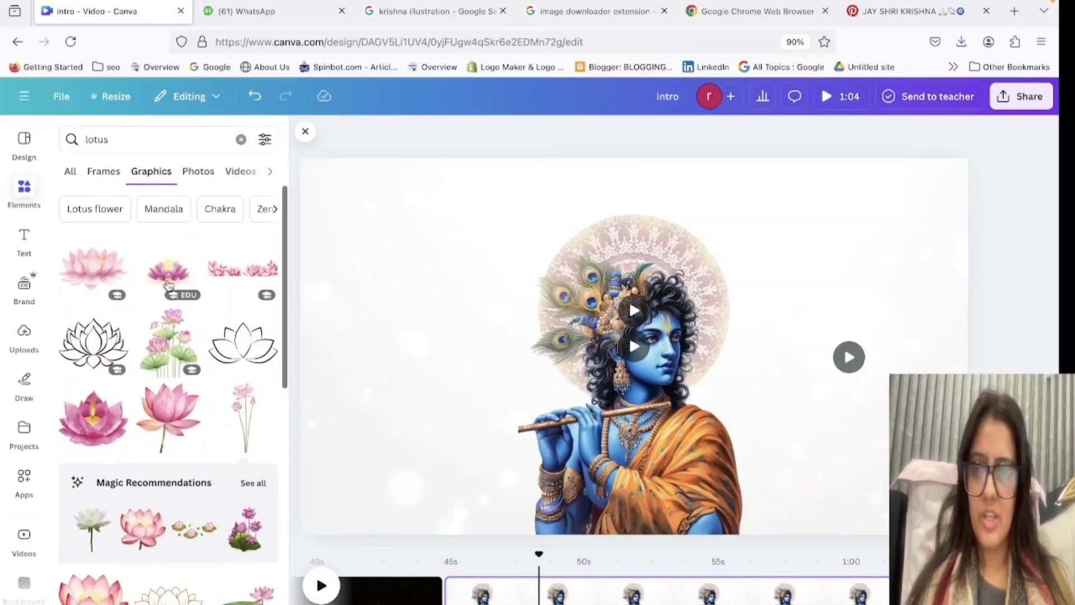
pyautogui.click(168, 271)
pyautogui.moveTo(925, 497); pyautogui.dragTo(448, 250)
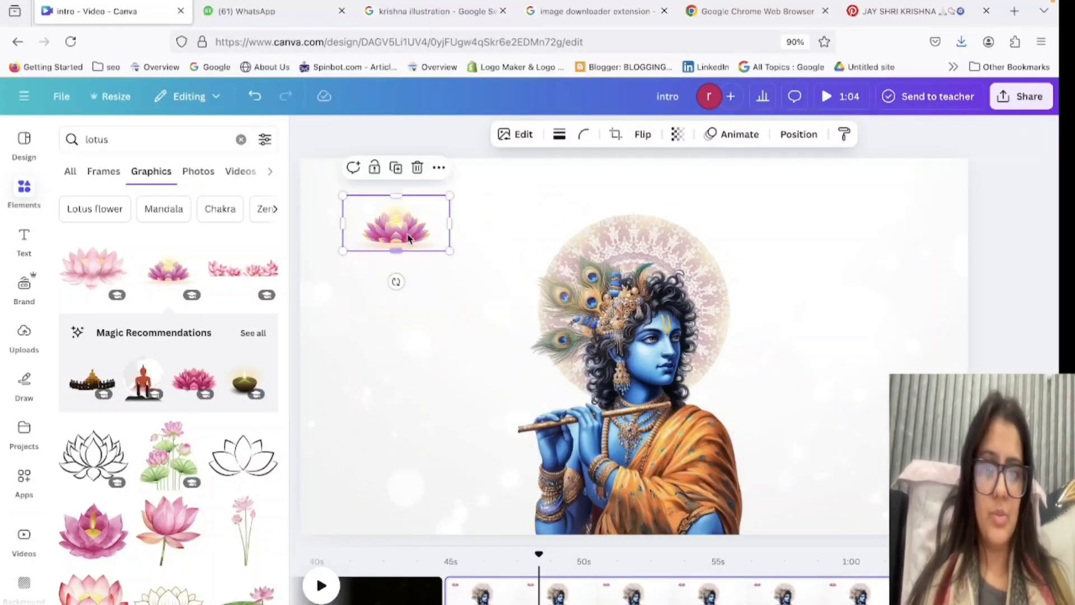
pyautogui.moveTo(392, 223); pyautogui.dragTo(329, 511)
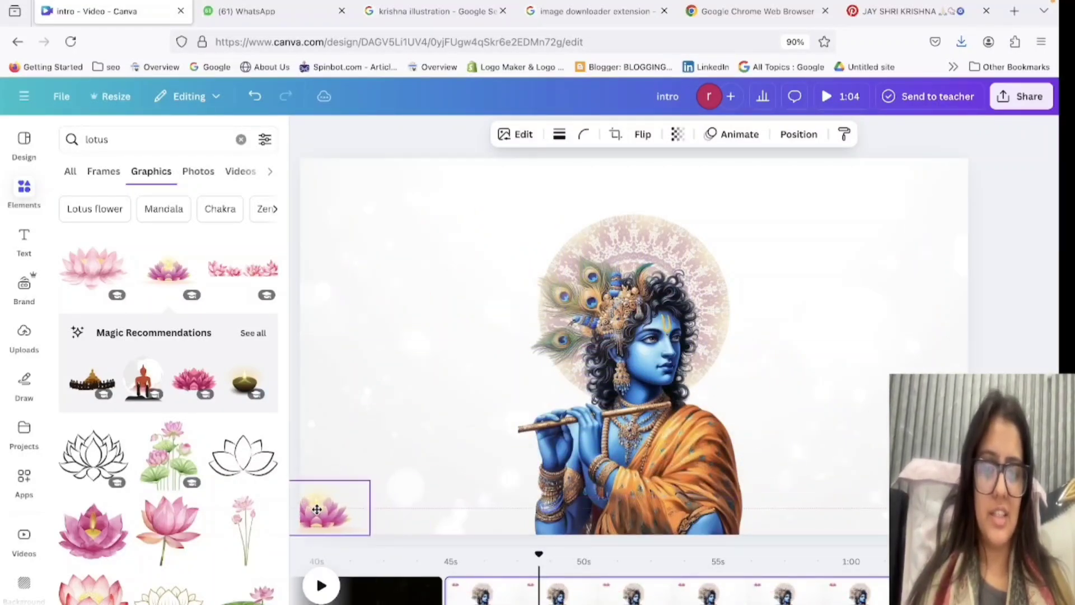
pyautogui.click(375, 474)
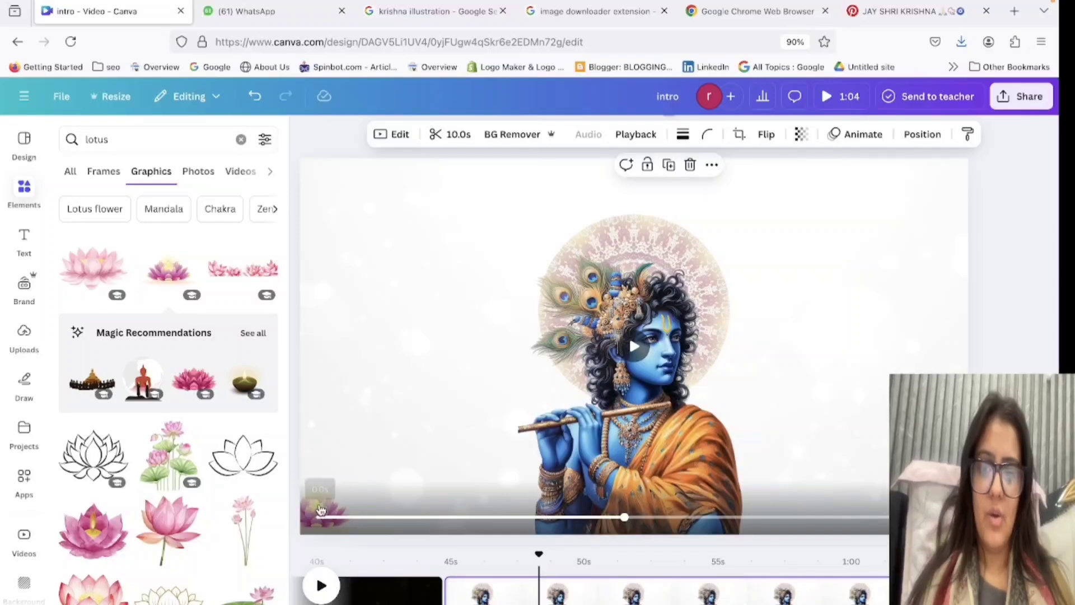
# Try the pink lotus bunch with green leaves at the page's lower-left corner and remove it.
pyautogui.click(169, 455)
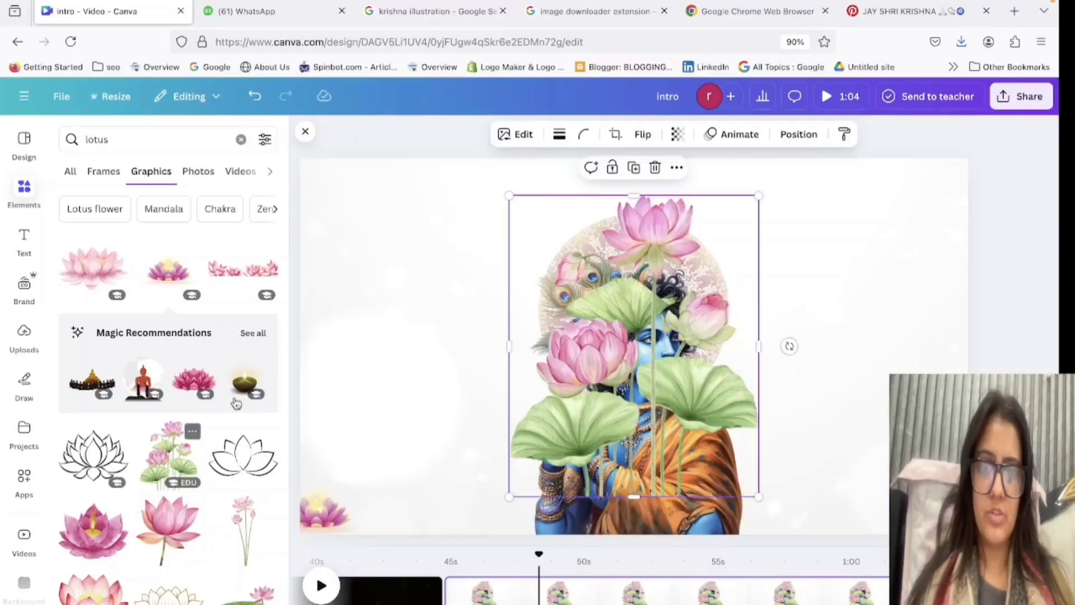
pyautogui.moveTo(761, 199); pyautogui.dragTo(662, 319)
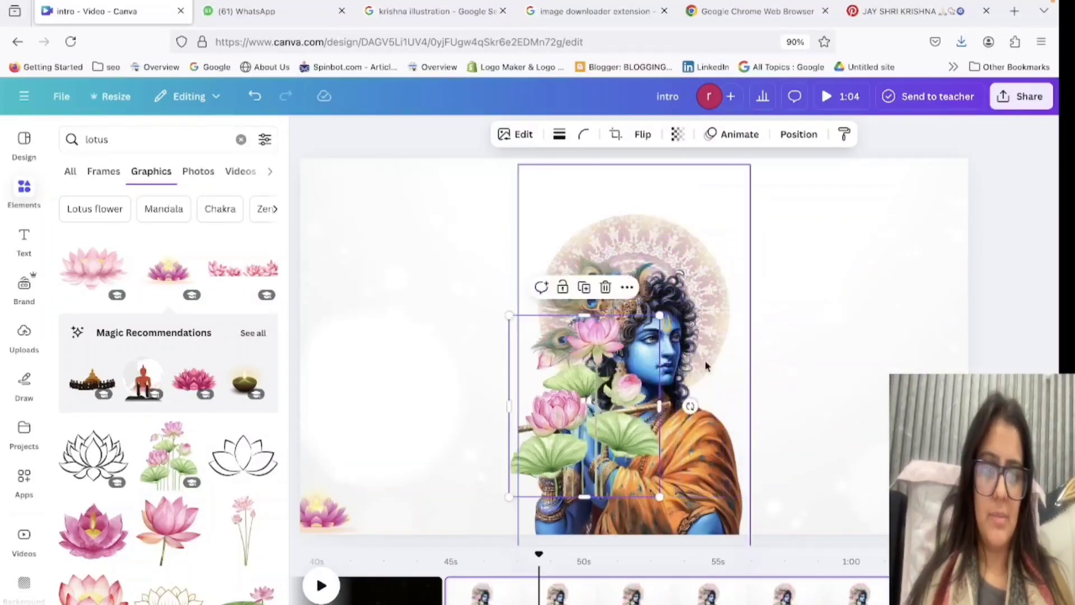
pyautogui.moveTo(607, 456); pyautogui.dragTo(389, 511)
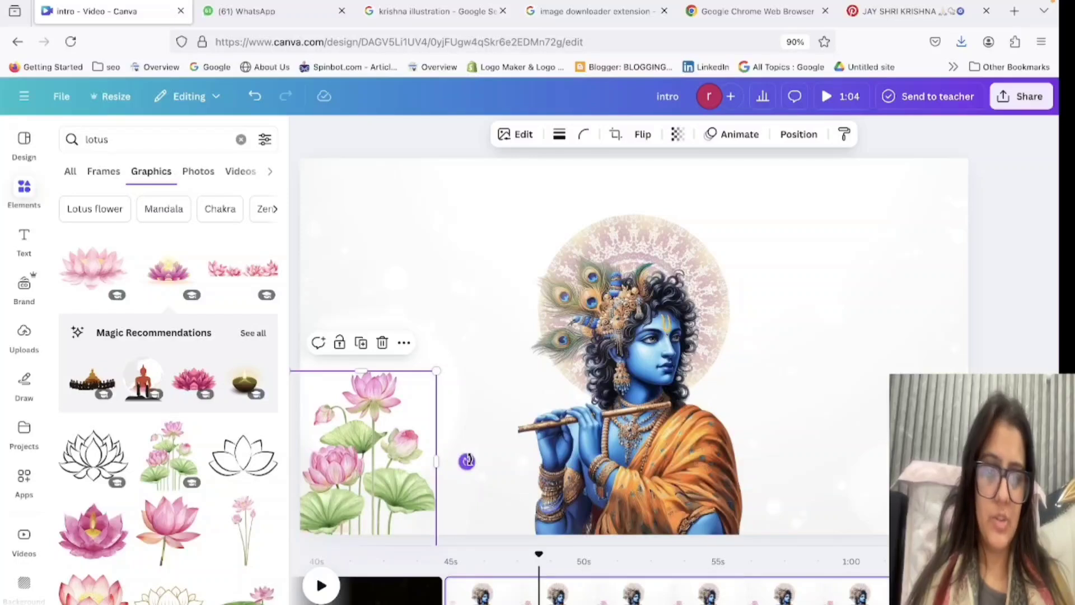
pyautogui.moveTo(467, 460); pyautogui.dragTo(470, 508)
pyautogui.moveTo(403, 502); pyautogui.dragTo(115, 508)
# Add the single pink lotus on a stem, scaled down and tilted clockwise, at the page's left edge.
pyautogui.scroll(-4, 189, 492)
pyautogui.scroll(-5, 189, 491)
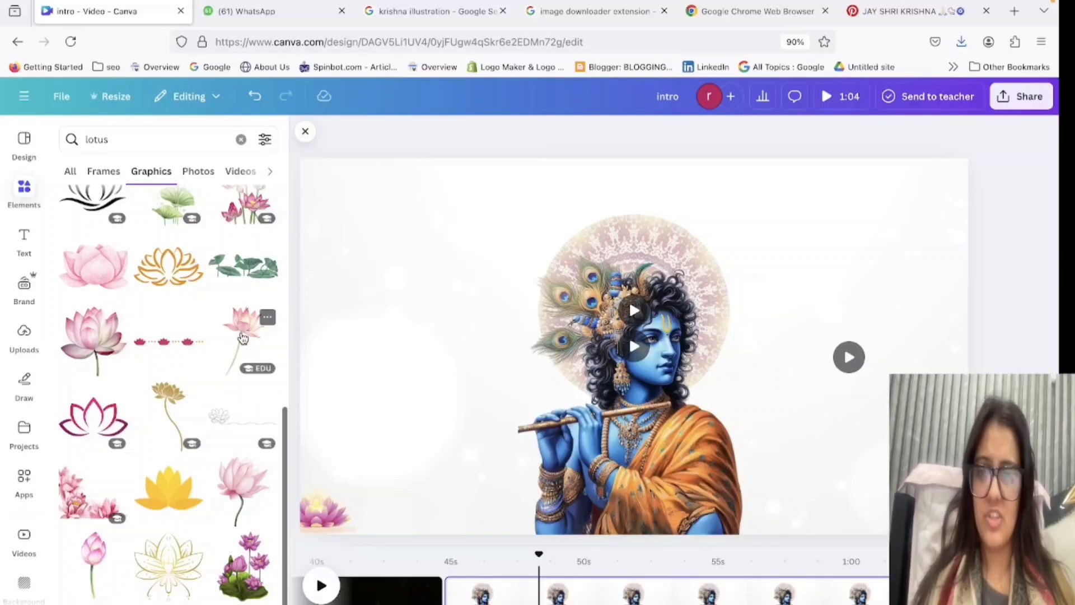
pyautogui.click(242, 338)
pyautogui.moveTo(726, 195); pyautogui.dragTo(312, 402)
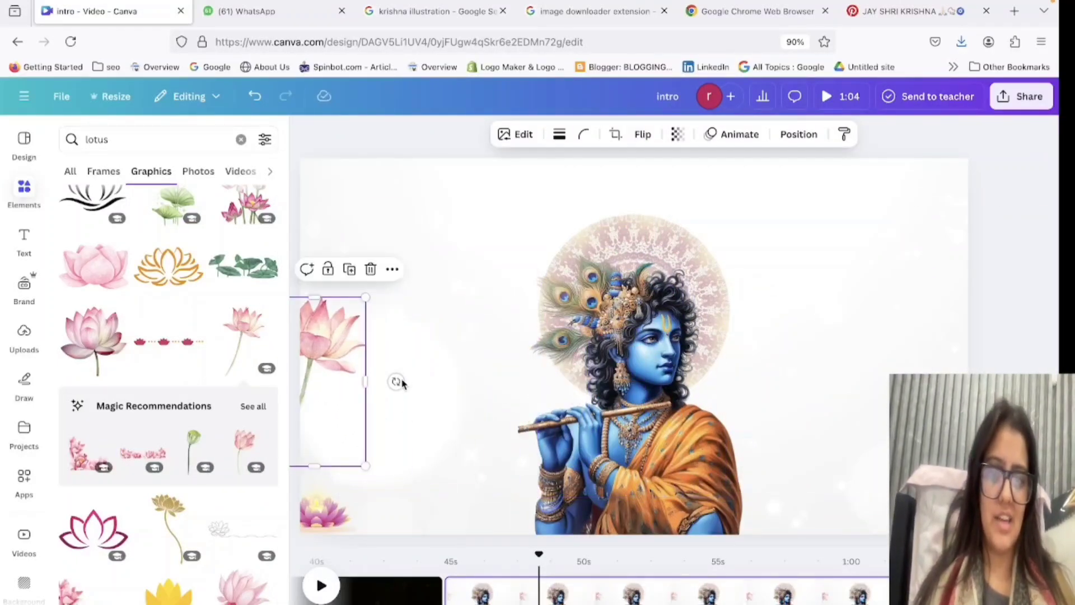
pyautogui.moveTo(401, 383); pyautogui.dragTo(391, 414)
pyautogui.click(411, 453)
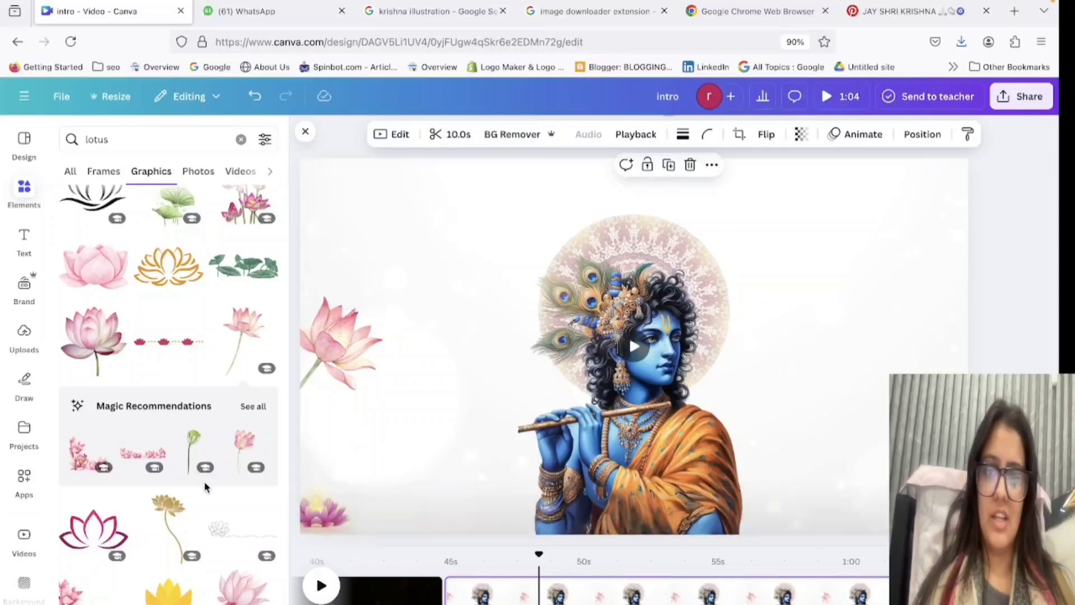
# Try the pale pink lotus cluster and the purple lotus cluster over the Krishna figure and delete both.
pyautogui.scroll(-4, 205, 487)
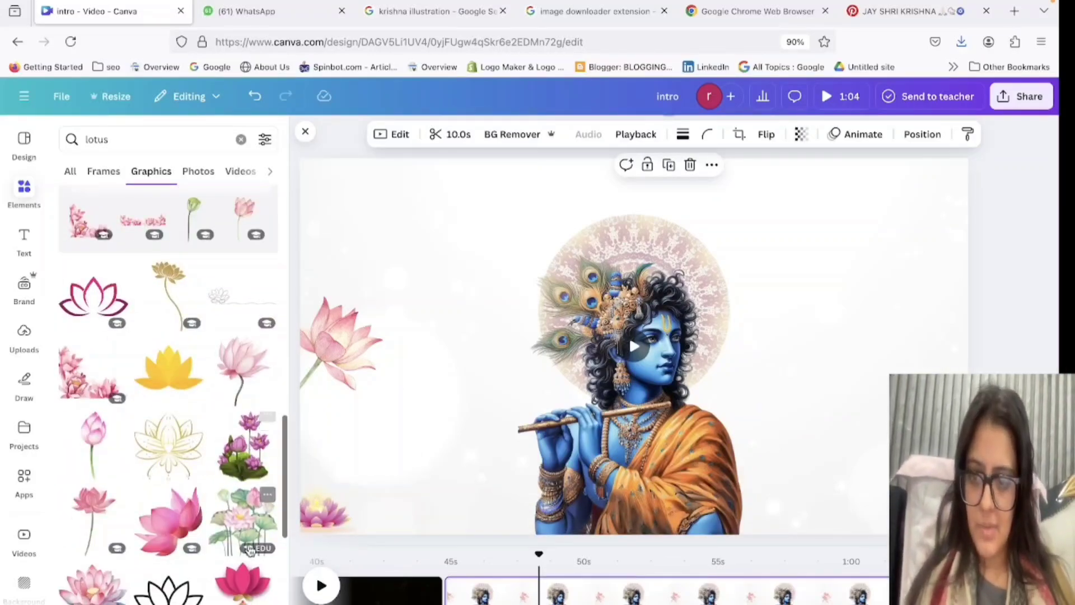
pyautogui.scroll(-3, 251, 551)
pyautogui.click(242, 381)
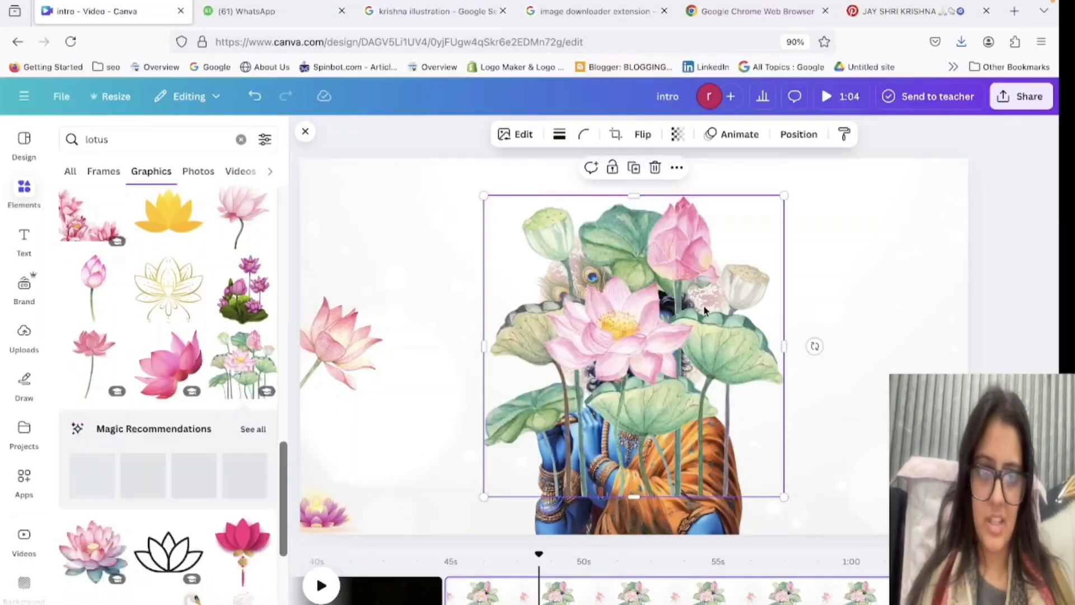
pyautogui.press('Delete')
pyautogui.click(262, 277)
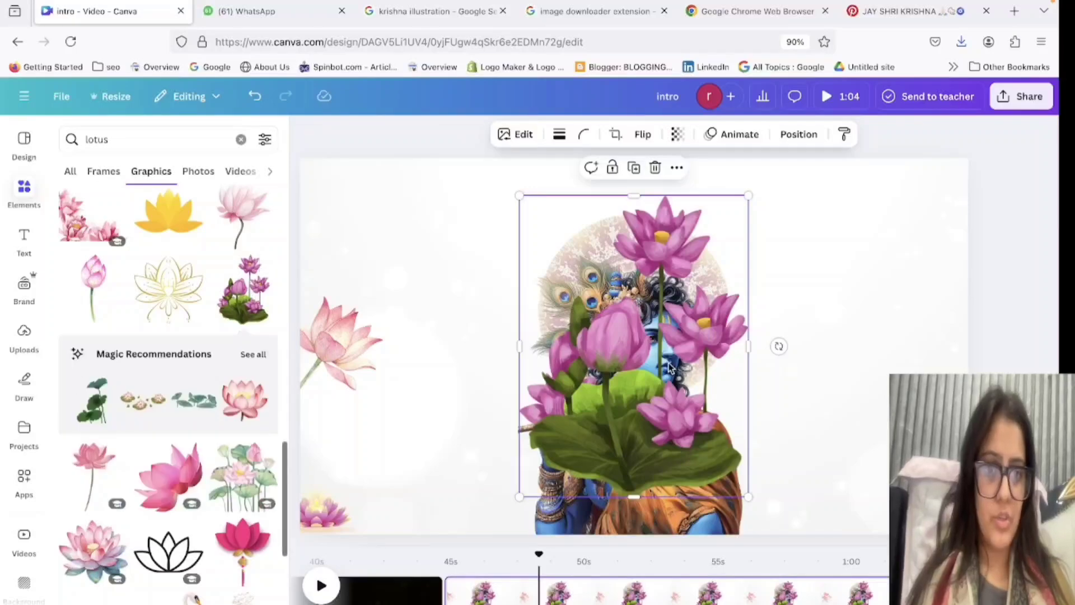
pyautogui.moveTo(633, 347); pyautogui.dragTo(884, 491)
pyautogui.press('Delete')
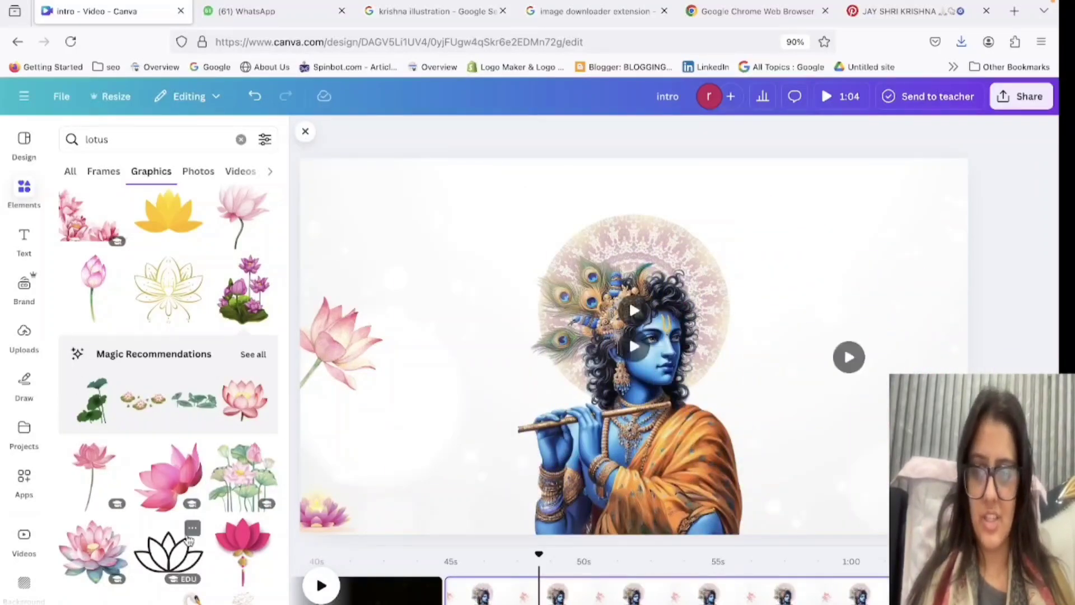
# Add the climbing lotus vine graphic, scale it down and place it along the mandala circle's right edge.
pyautogui.scroll(-5, 189, 539)
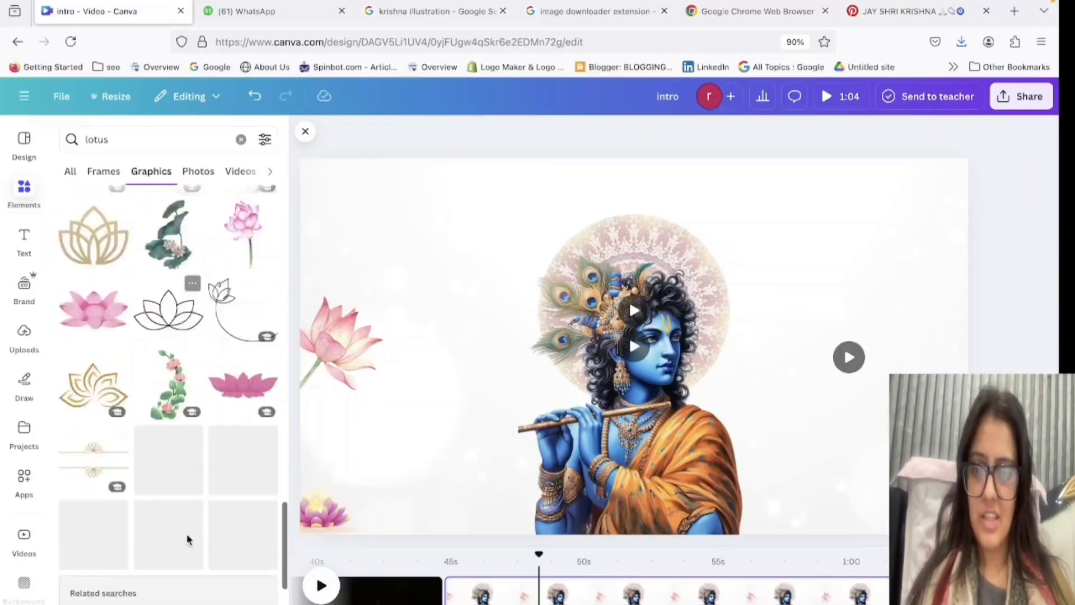
pyautogui.scroll(-1, 187, 539)
pyautogui.click(170, 365)
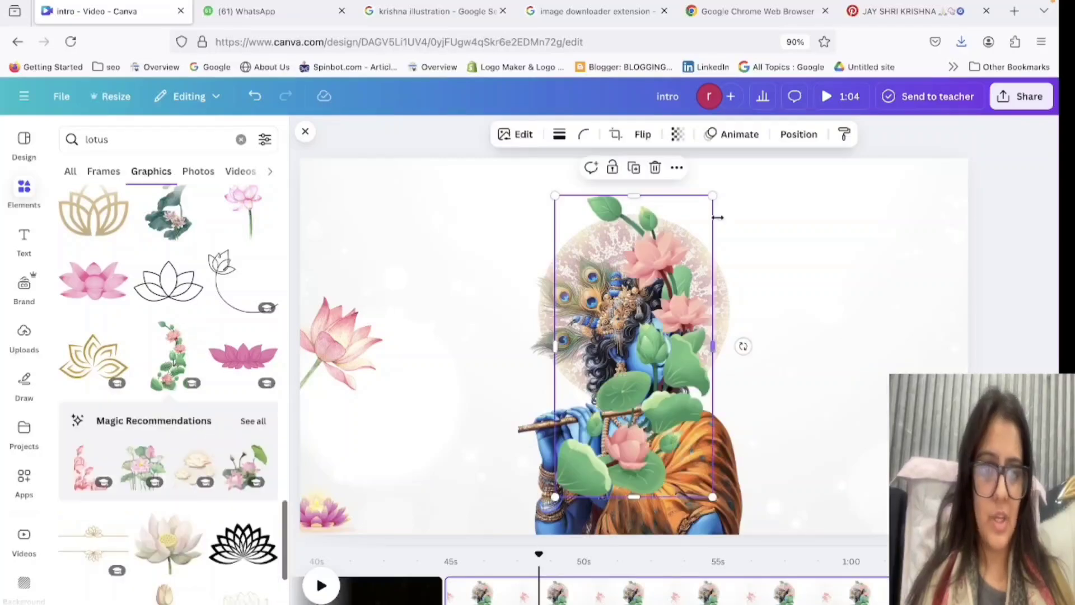
pyautogui.moveTo(713, 195); pyautogui.dragTo(639, 343)
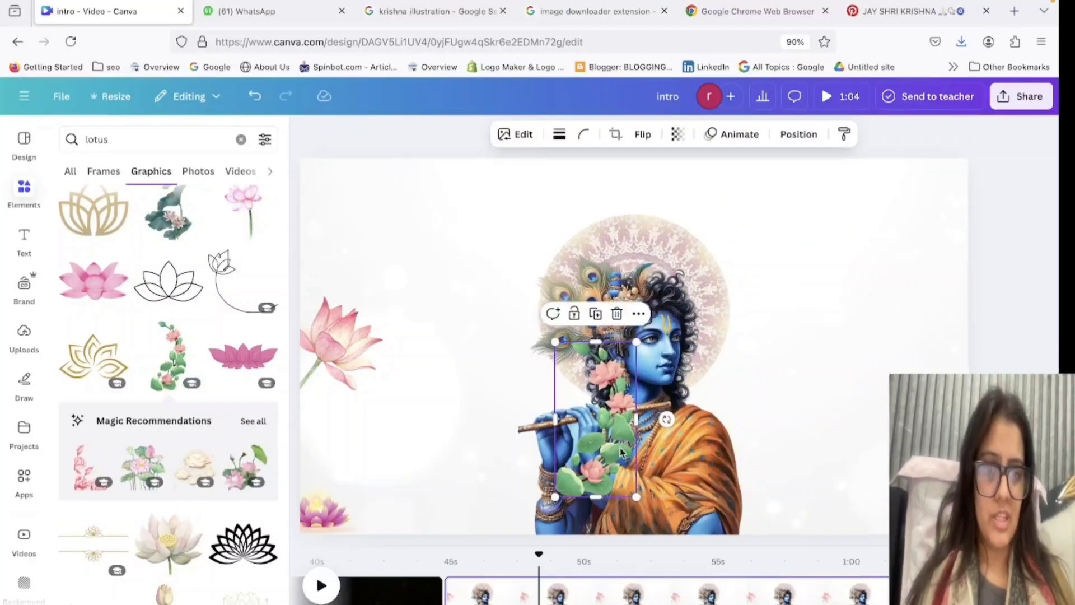
pyautogui.moveTo(621, 452); pyautogui.dragTo(739, 353)
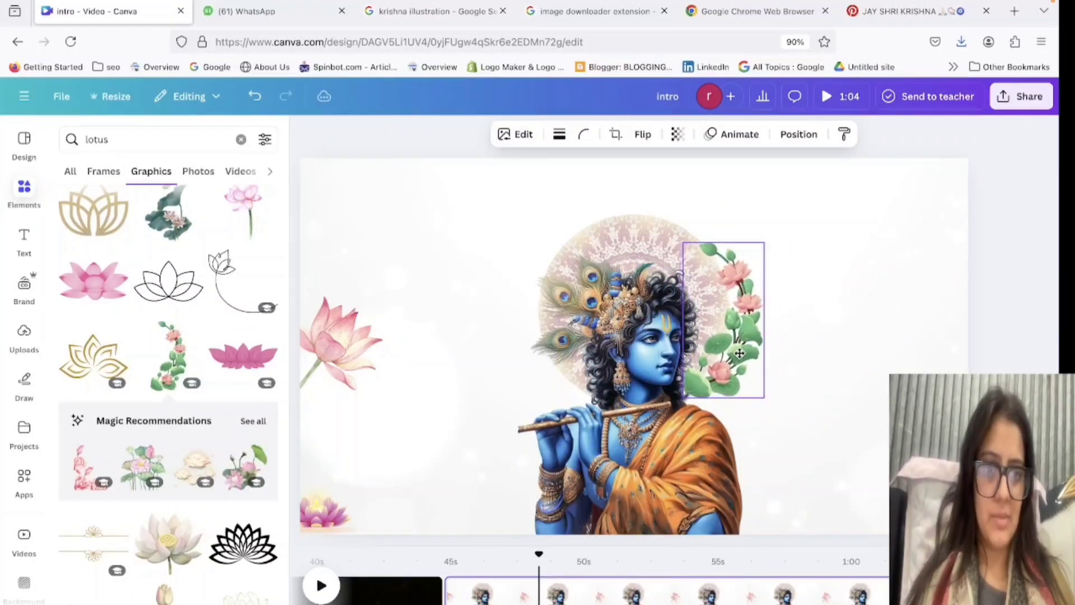
pyautogui.click(847, 430)
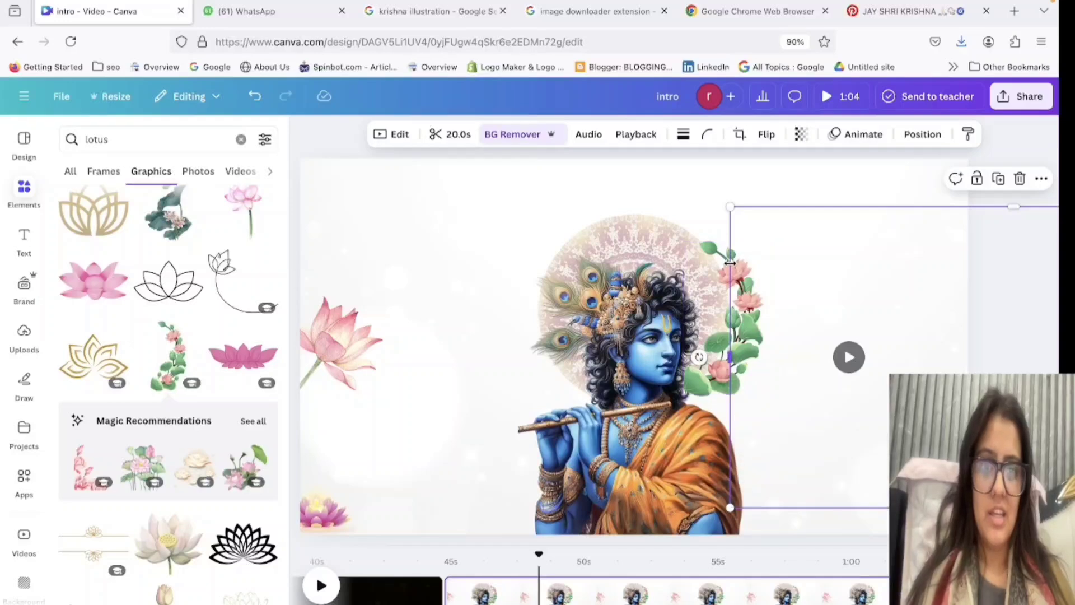
# Move the lotus vine closer to Krishna and send it backward behind the figure and the mandala circle.
pyautogui.click(681, 232)
pyautogui.click(735, 277)
pyautogui.moveTo(735, 278); pyautogui.dragTo(716, 272)
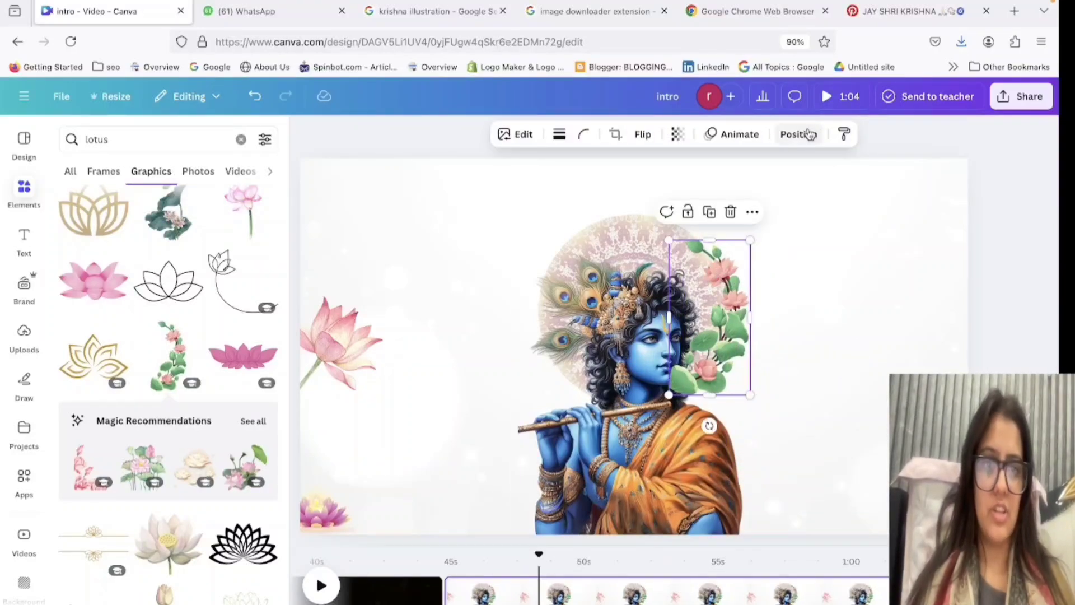
pyautogui.click(809, 134)
pyautogui.click(251, 209)
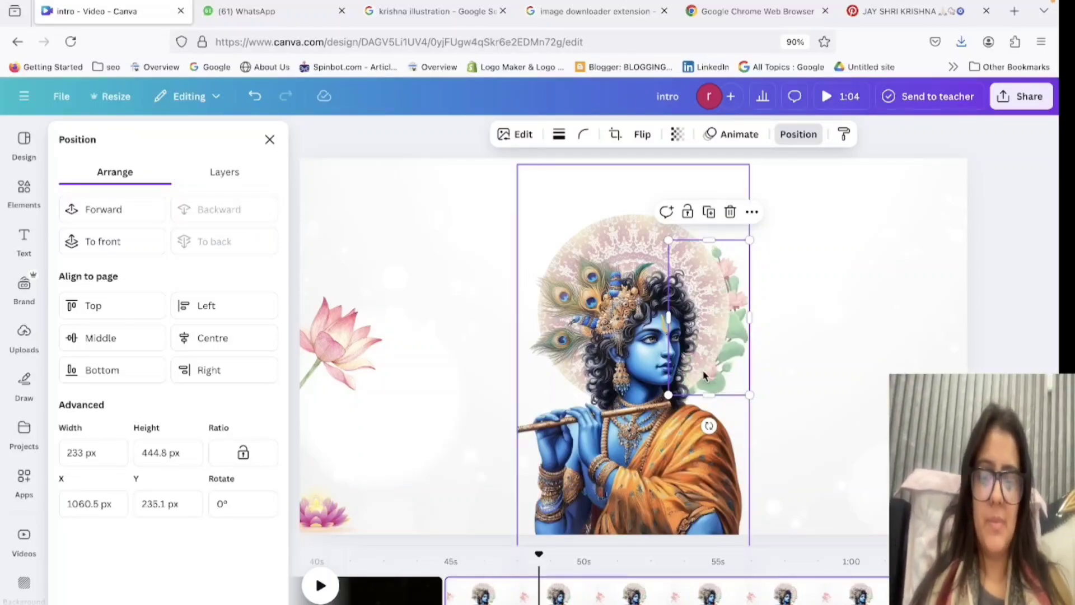
# Place a copy of the lotus vine on the mandala circle's left edge, flip it horizontally and send it backward behind Krishna.
pyautogui.moveTo(704, 375); pyautogui.dragTo(574, 363)
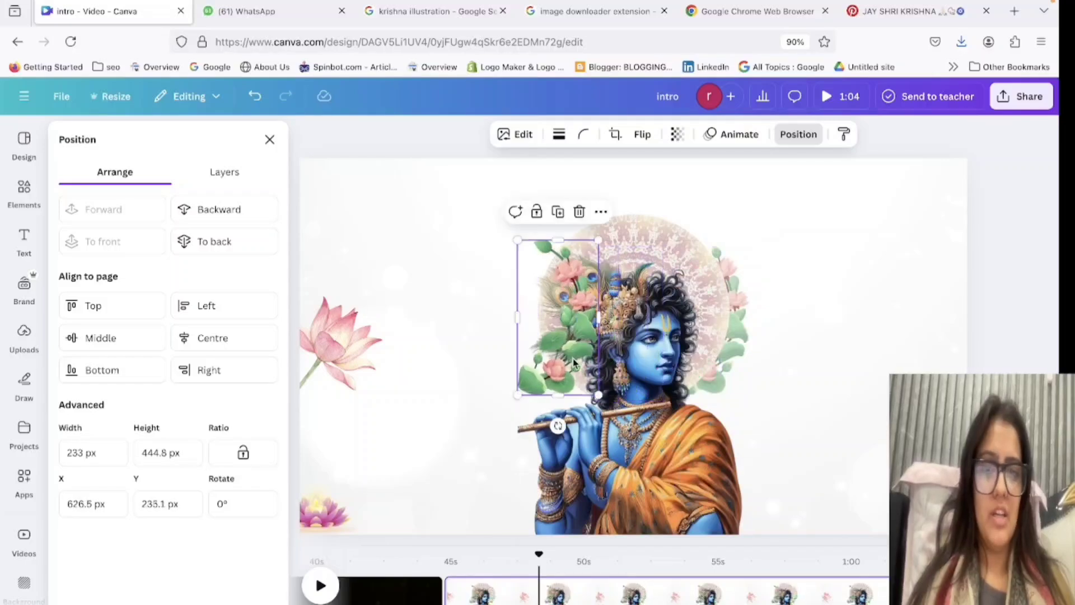
pyautogui.click(635, 136)
pyautogui.click(630, 169)
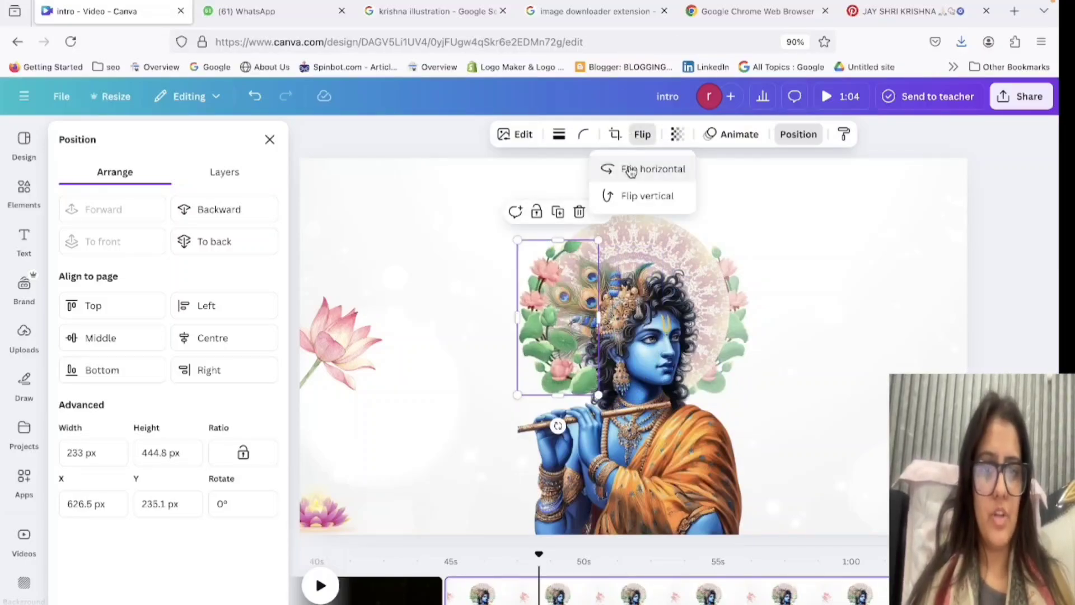
pyautogui.click(224, 208)
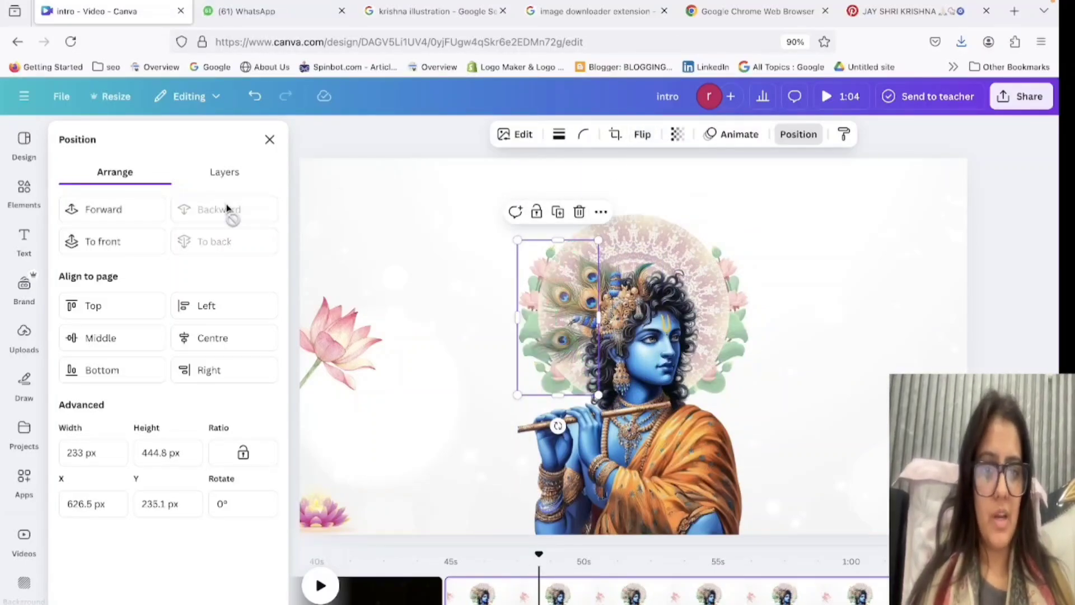
# Look further through the lotus graphics, try the ornate arch frame on the page and delete it.
pyautogui.doubleClick(924, 369)
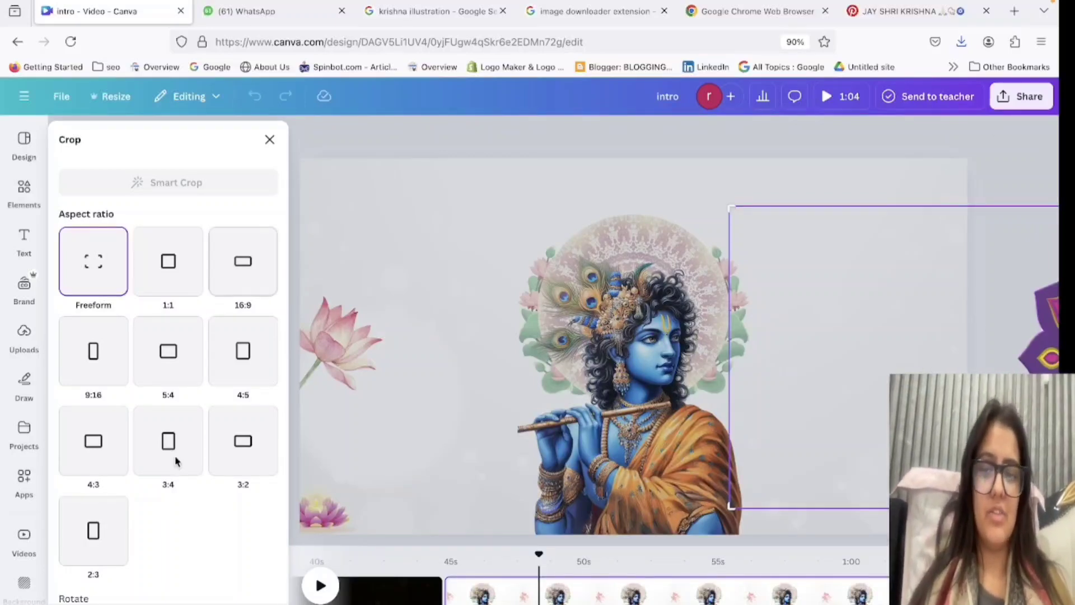
pyautogui.press('Escape')
pyautogui.scroll(-3, 78, 513)
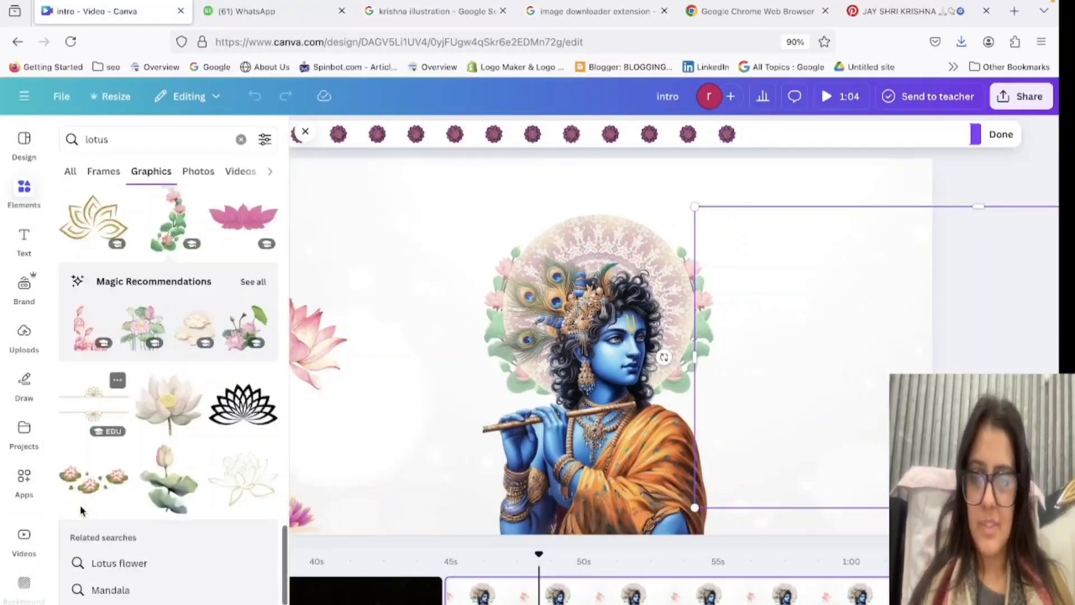
pyautogui.scroll(-5, 88, 516)
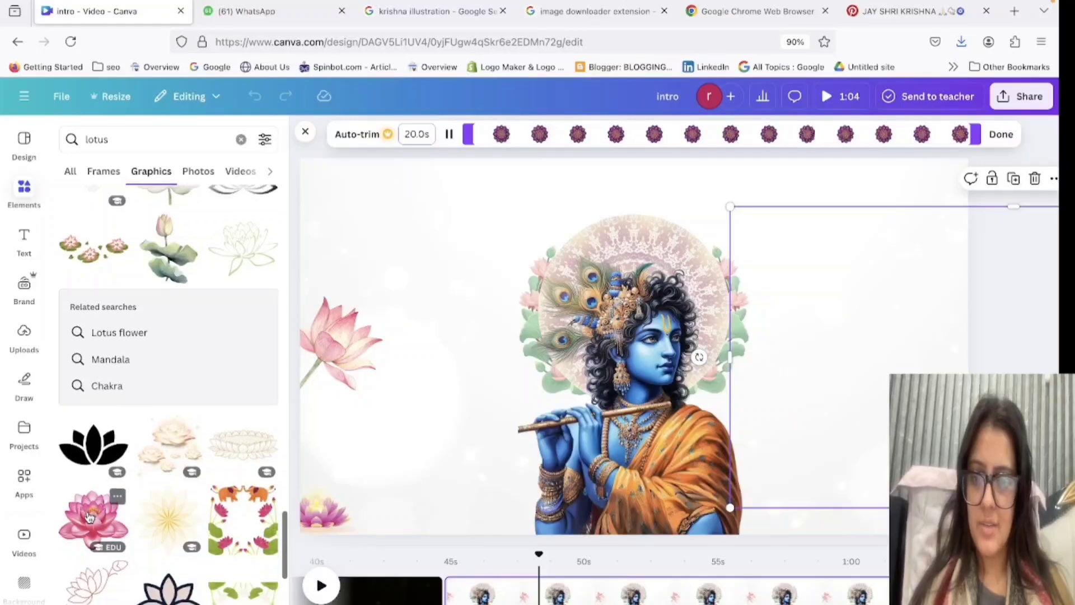
pyautogui.scroll(-3, 91, 520)
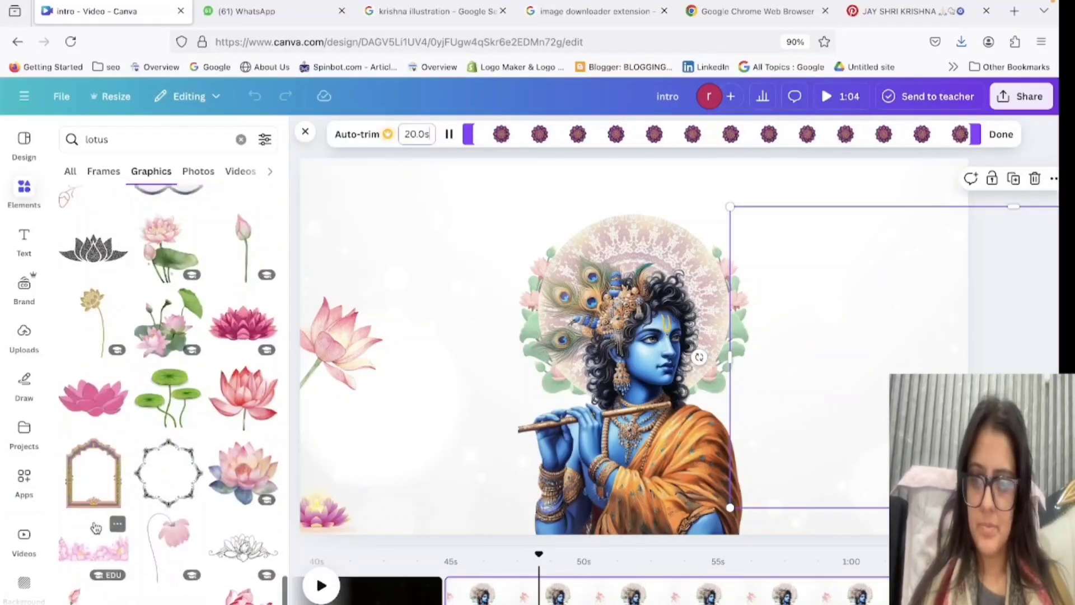
pyautogui.click(95, 470)
pyautogui.moveTo(672, 381); pyautogui.dragTo(946, 256)
pyautogui.press('Delete')
pyautogui.scroll(12, 223, 486)
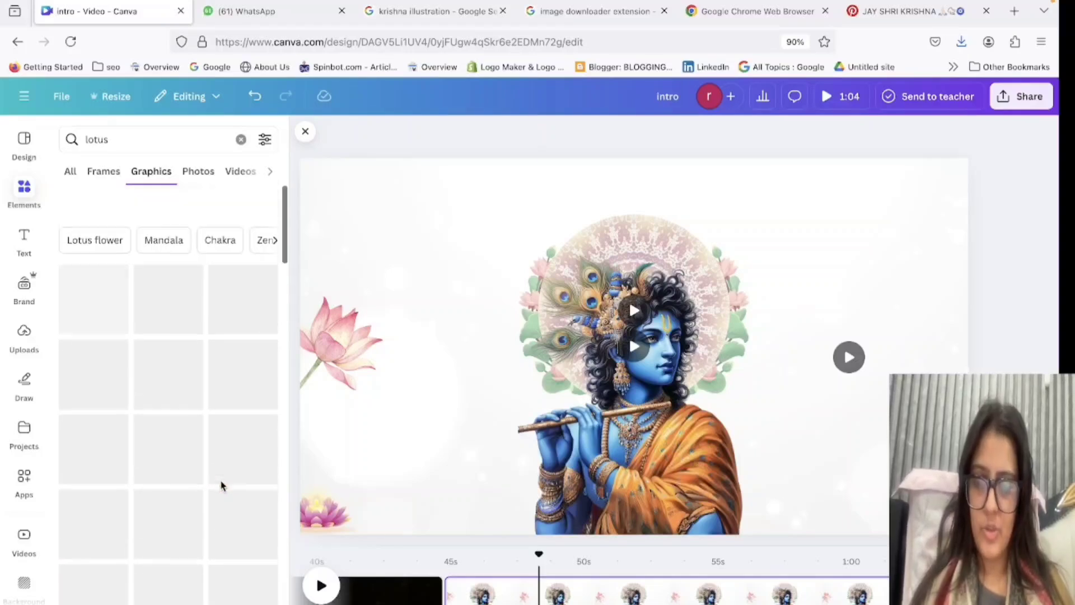
# Try the long-stemmed pink lotus bunch at the page's right edge, tilted counter-clockwise and scaled down, and remove it.
pyautogui.click(243, 419)
pyautogui.moveTo(687, 495); pyautogui.dragTo(691, 499)
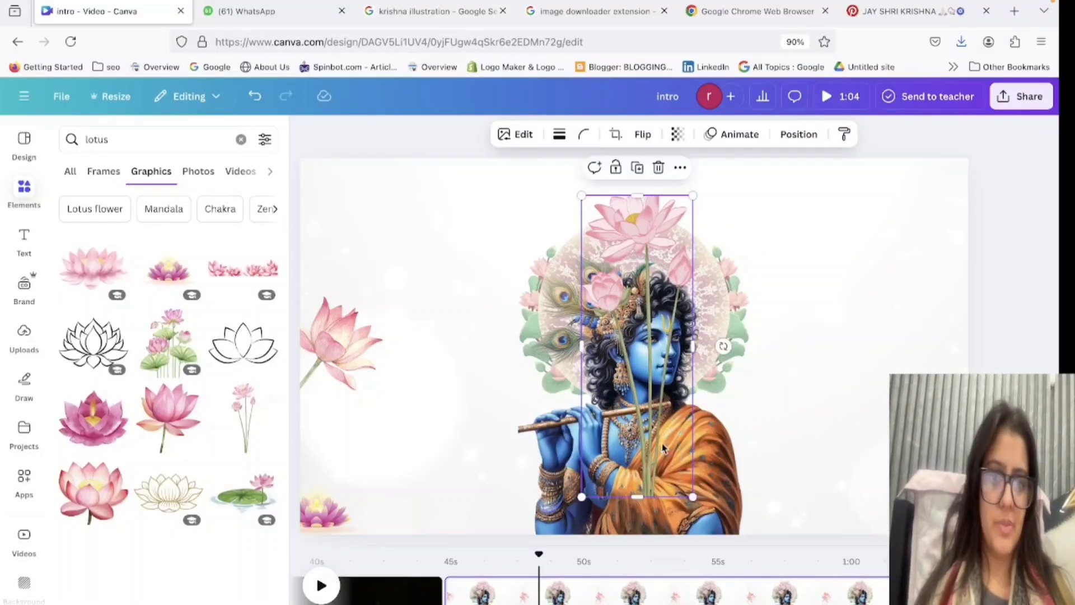
pyautogui.moveTo(664, 448); pyautogui.dragTo(951, 531)
pyautogui.moveTo(1001, 427); pyautogui.dragTo(993, 391)
pyautogui.moveTo(905, 268); pyautogui.dragTo(922, 347)
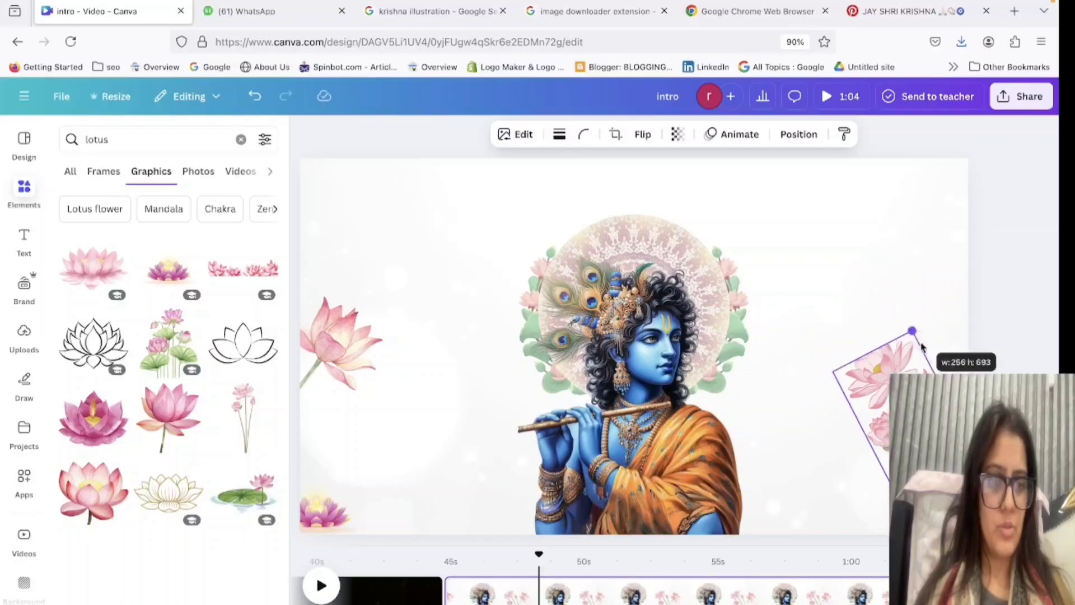
pyautogui.moveTo(946, 448); pyautogui.dragTo(956, 429)
pyautogui.click(1008, 442)
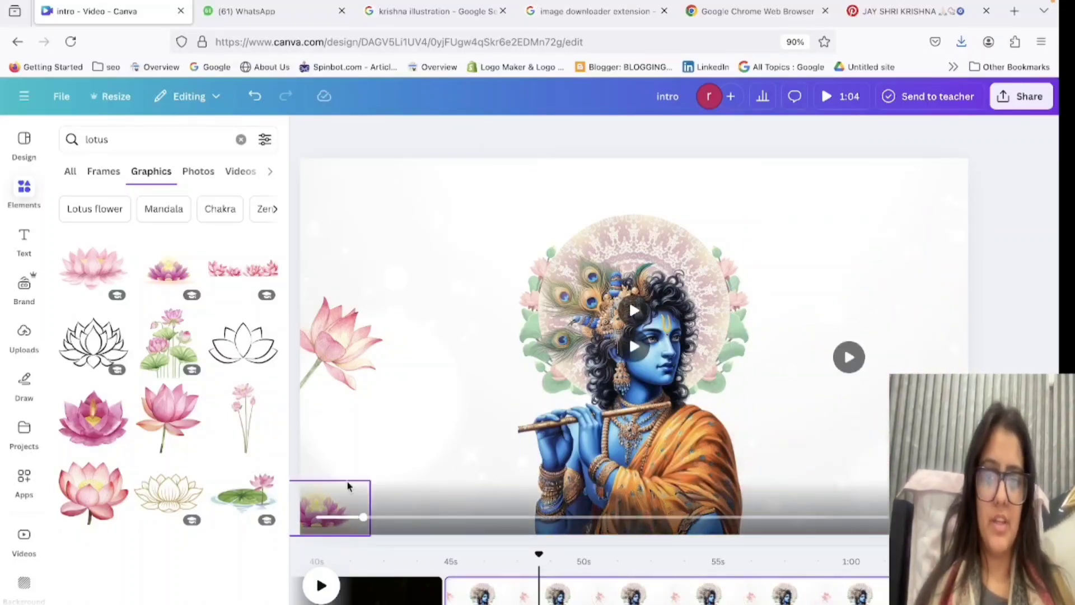
# Place a copy of the single stemmed pink lotus at the page's right edge and flip it horizontally.
pyautogui.click(324, 373)
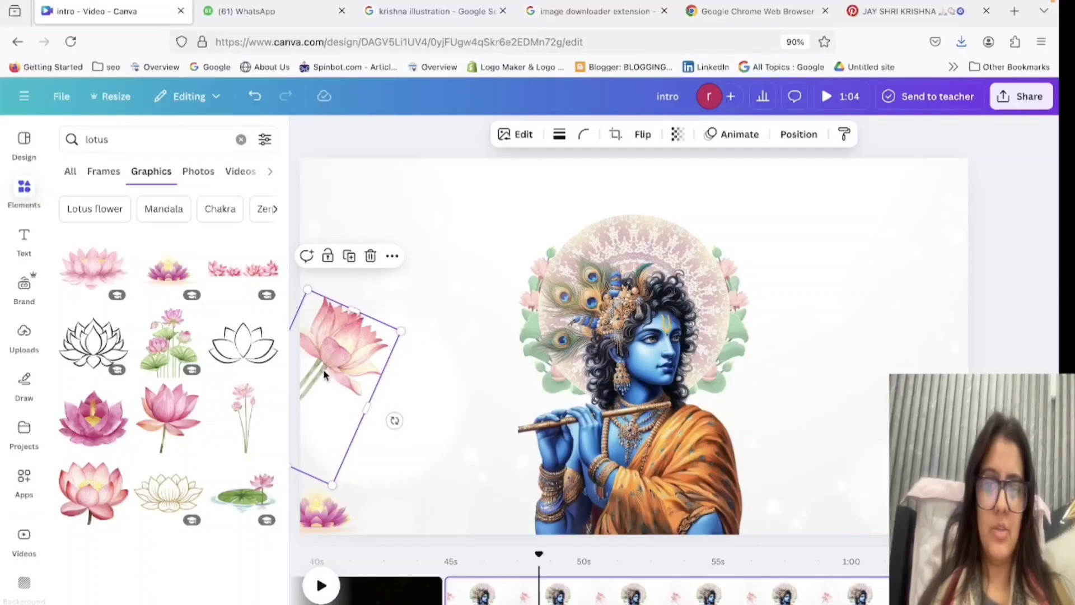
pyautogui.moveTo(324, 373); pyautogui.dragTo(942, 395)
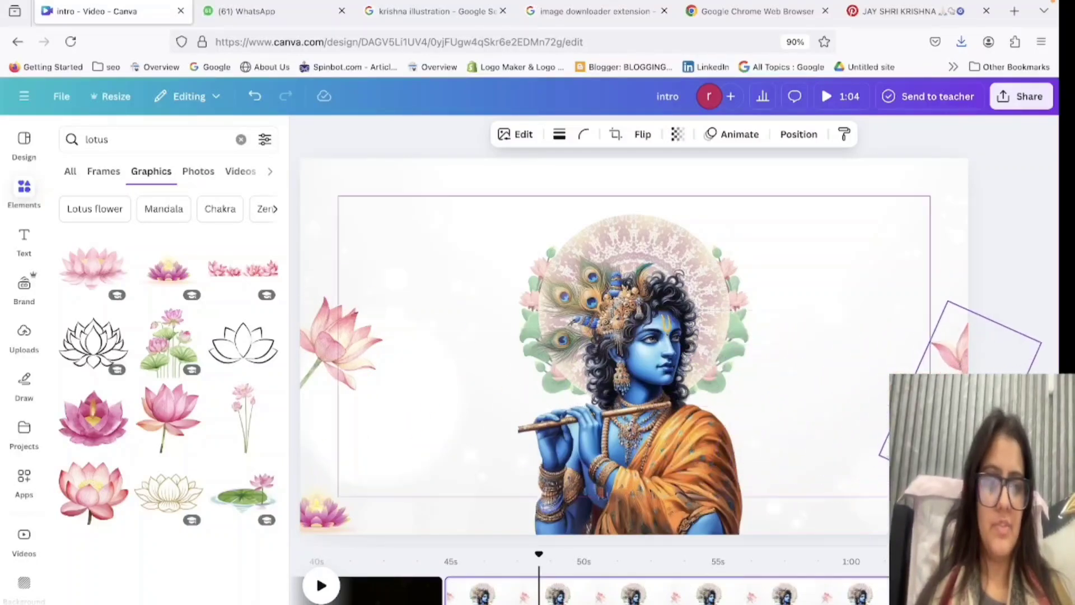
pyautogui.click(643, 134)
pyautogui.moveTo(942, 353); pyautogui.dragTo(919, 363)
pyautogui.click(643, 135)
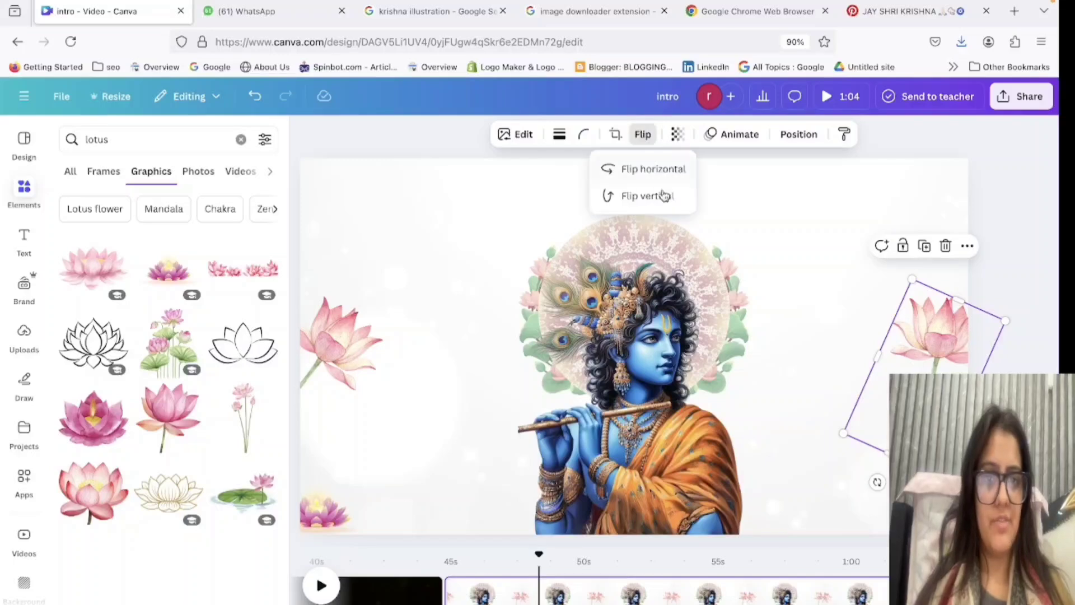
pyautogui.click(653, 195)
pyautogui.click(653, 195)
pyautogui.click(633, 169)
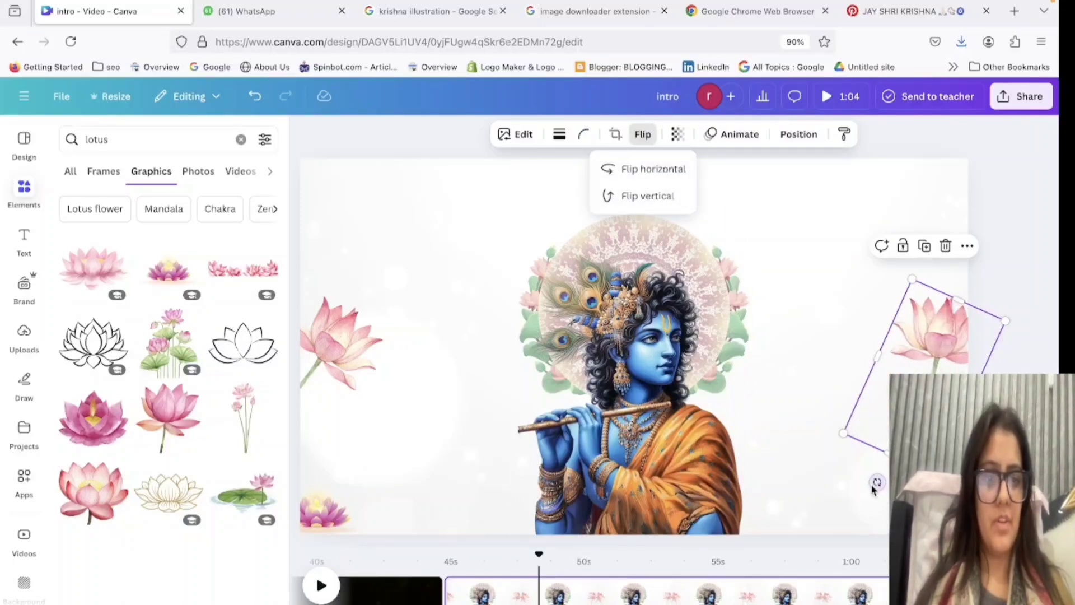
# Rotate the copied pink lotus counter-clockwise and shift it slightly down against the page's right edge.
pyautogui.moveTo(877, 483); pyautogui.dragTo(992, 468)
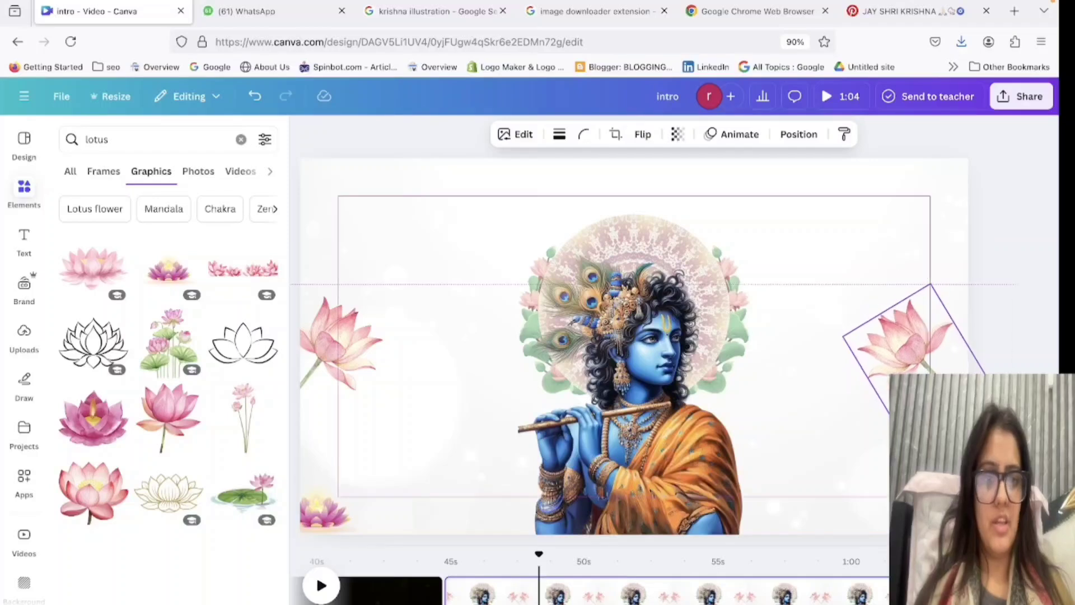
pyautogui.click(1018, 250)
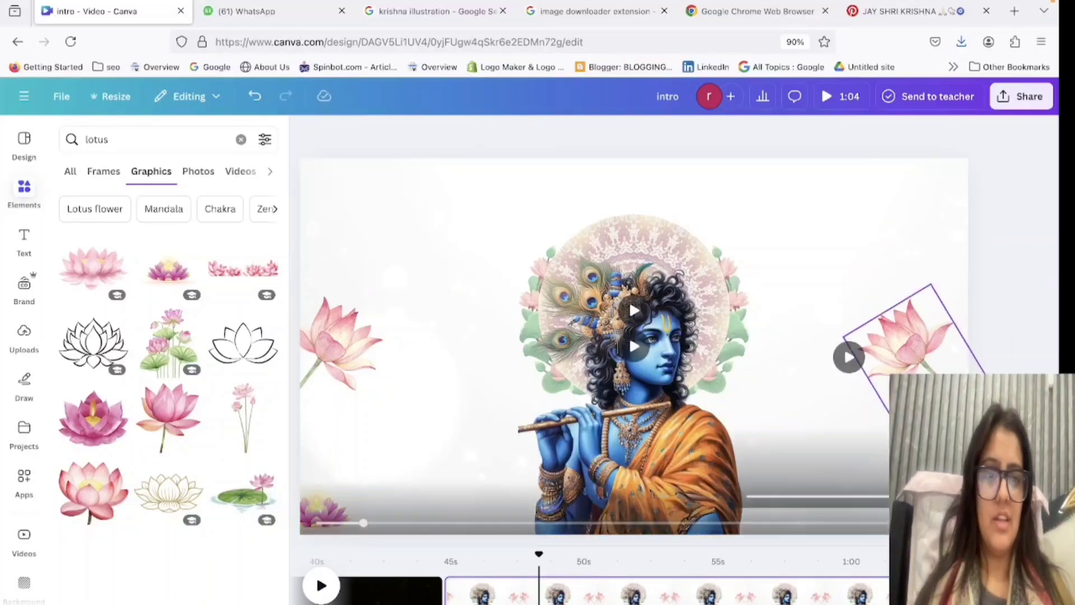
pyautogui.moveTo(929, 386); pyautogui.dragTo(944, 394)
pyautogui.click(924, 518)
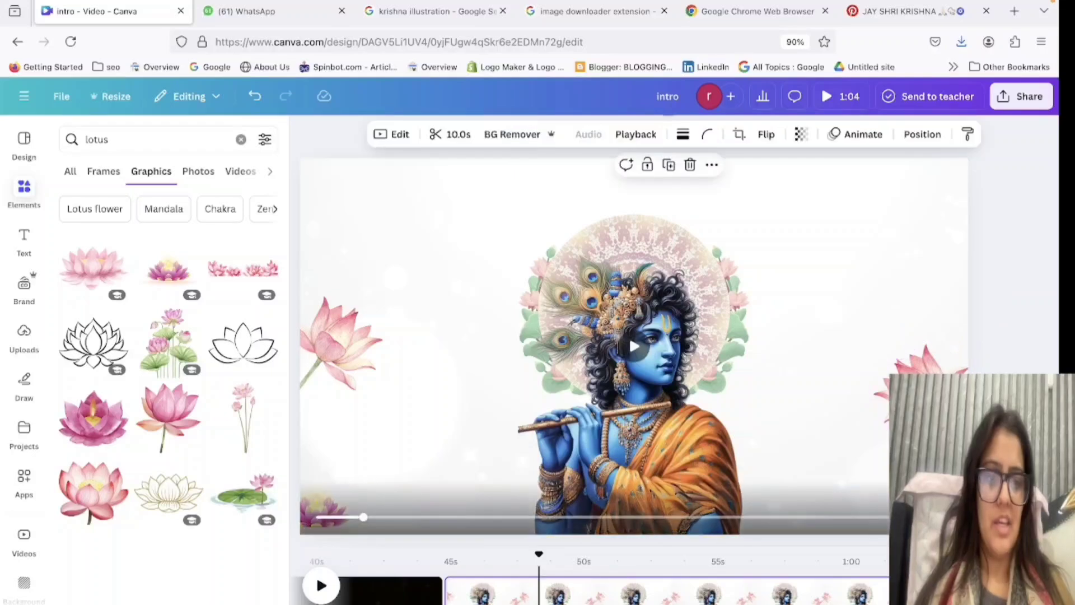
pyautogui.click(919, 476)
pyautogui.click(1008, 470)
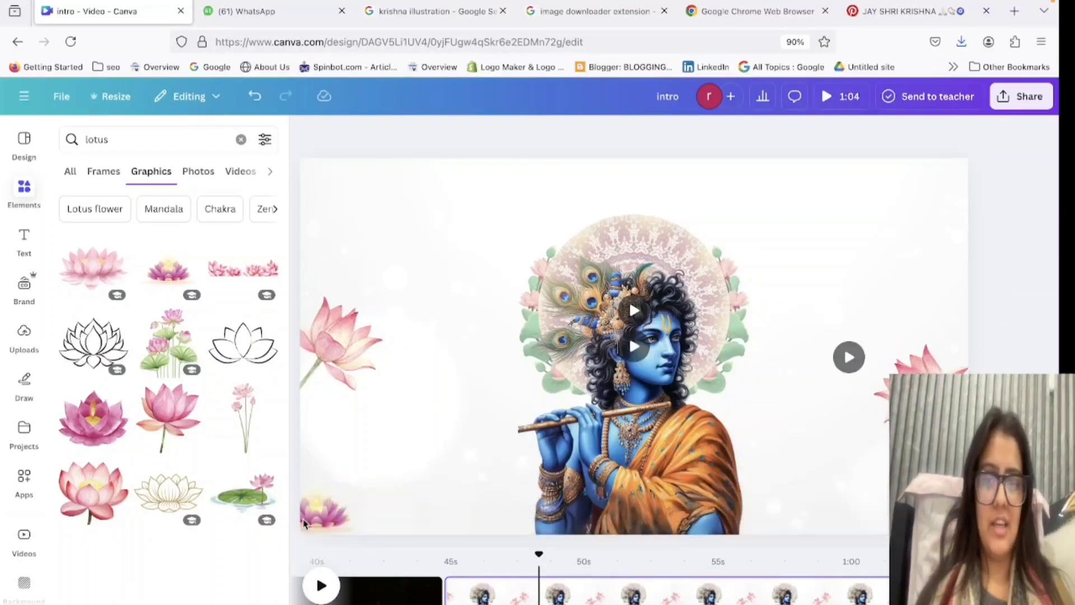
# Move the purple candle lotus inward along the page's bottom edge and place a copy of it on Krishna's other side.
pyautogui.click(316, 505)
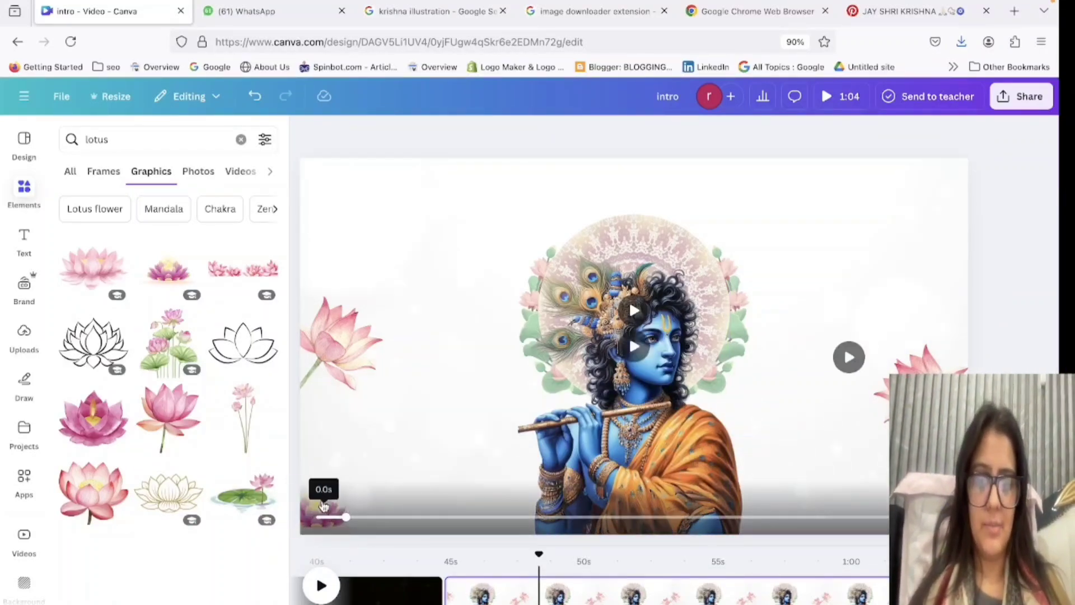
pyautogui.moveTo(321, 492); pyautogui.dragTo(848, 521)
# Search the graphics for "fire" and place the hollow yellow flame, scaled down, on the left purple lotus candle.
pyautogui.click(152, 139)
pyautogui.doubleClick(152, 139)
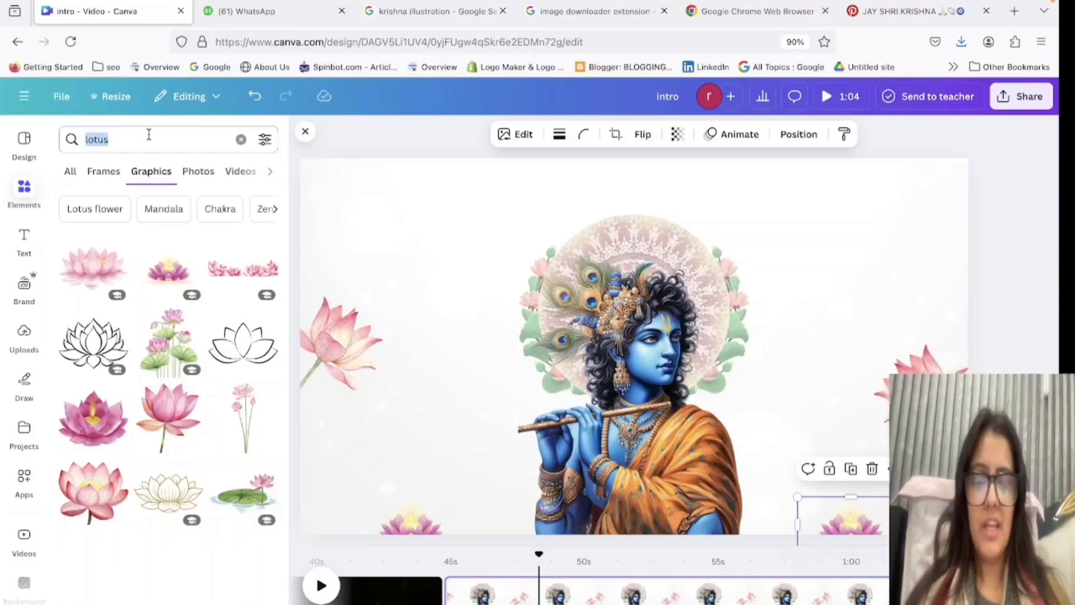
pyautogui.write('fire')
pyautogui.press('Return')
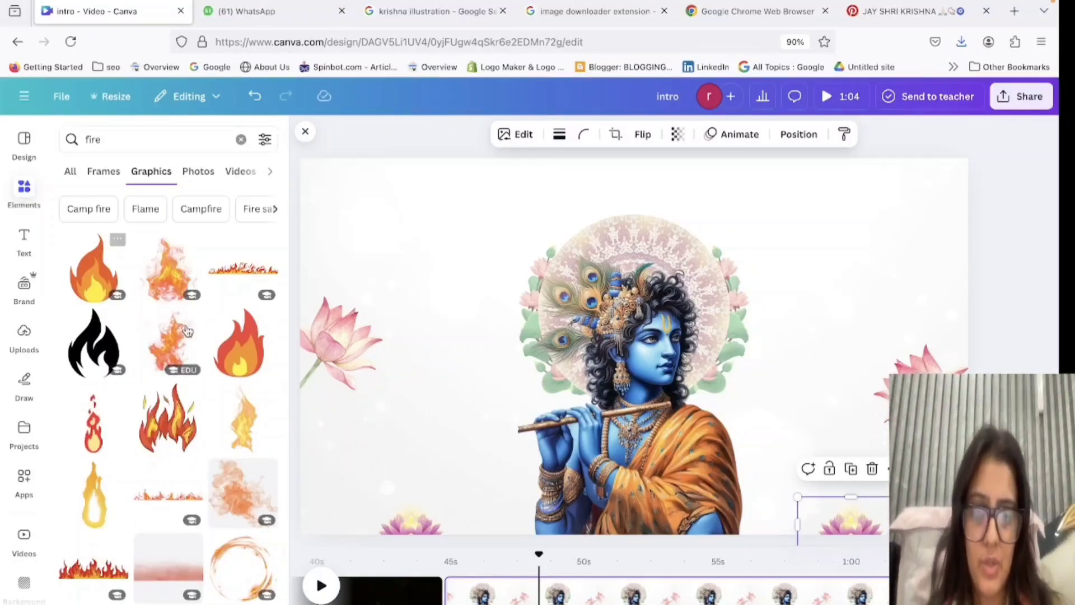
pyautogui.click(93, 510)
pyautogui.moveTo(696, 192); pyautogui.dragTo(417, 509)
pyautogui.click(651, 481)
pyautogui.click(438, 374)
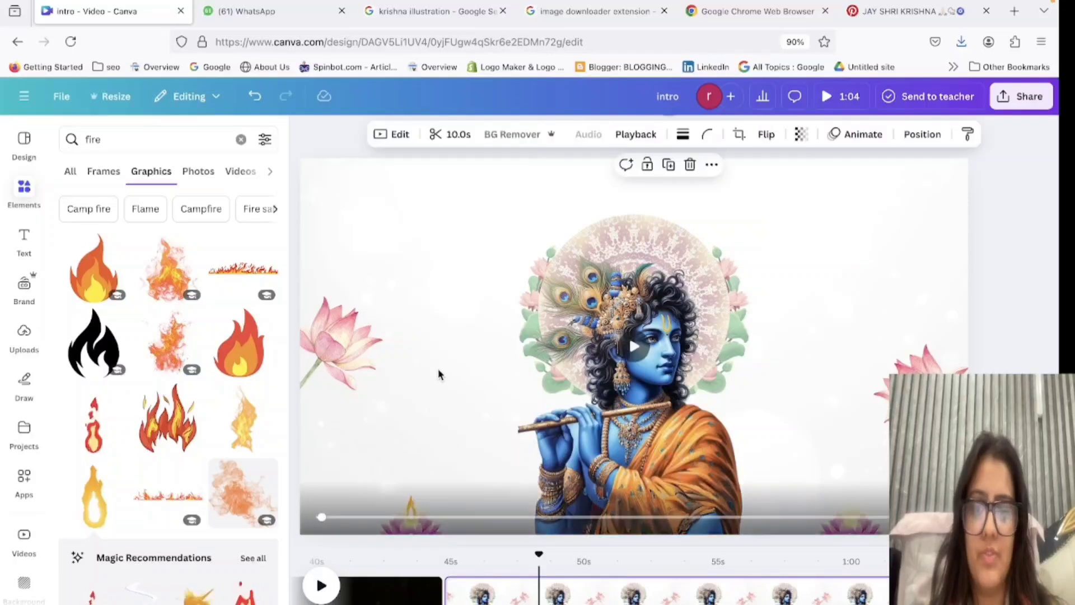
# Select the flame in the layer list, shrink it to about 23 by 60 and position it over the left lotus candle.
pyautogui.click(413, 516)
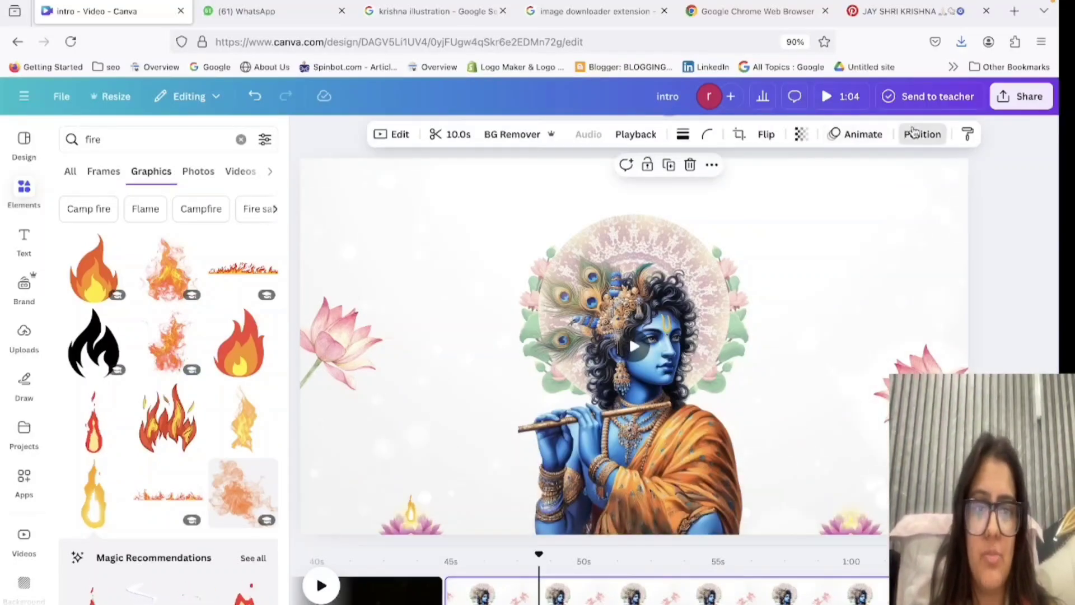
pyautogui.click(922, 134)
pyautogui.click(224, 173)
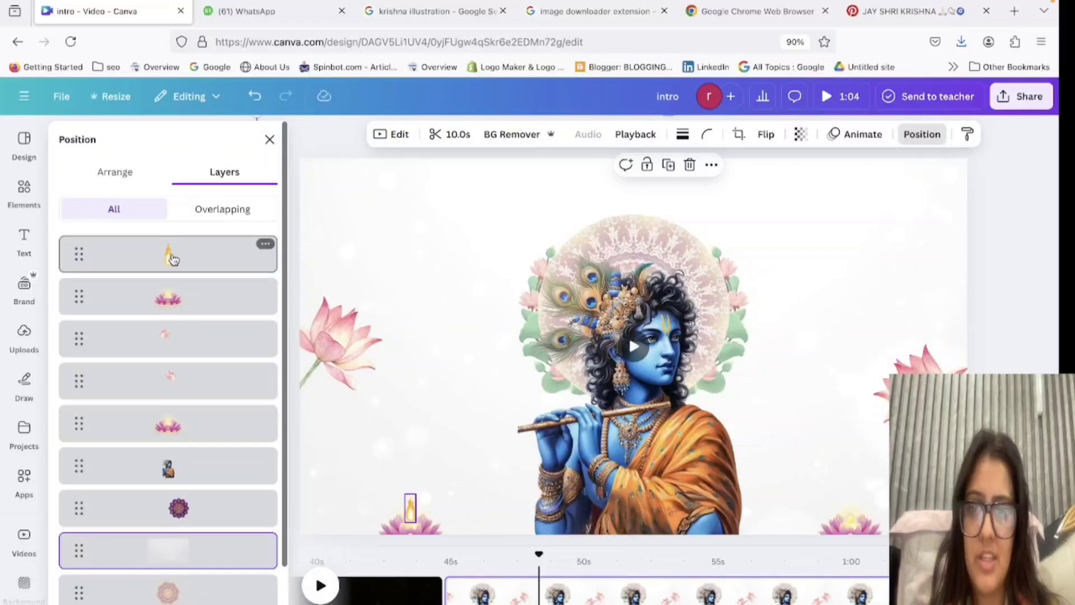
pyautogui.click(168, 255)
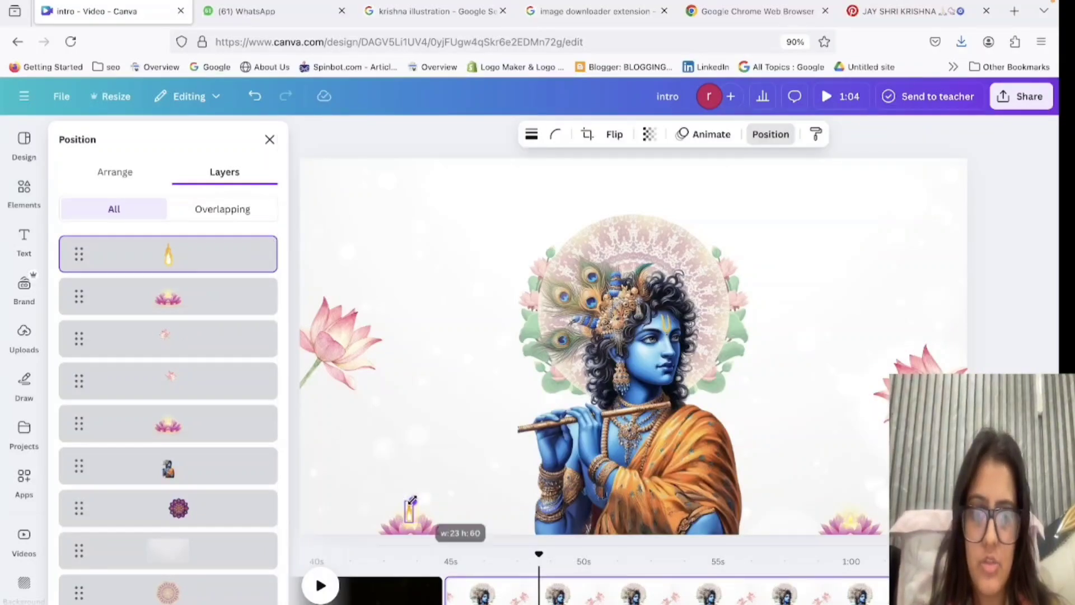
pyautogui.click(412, 510)
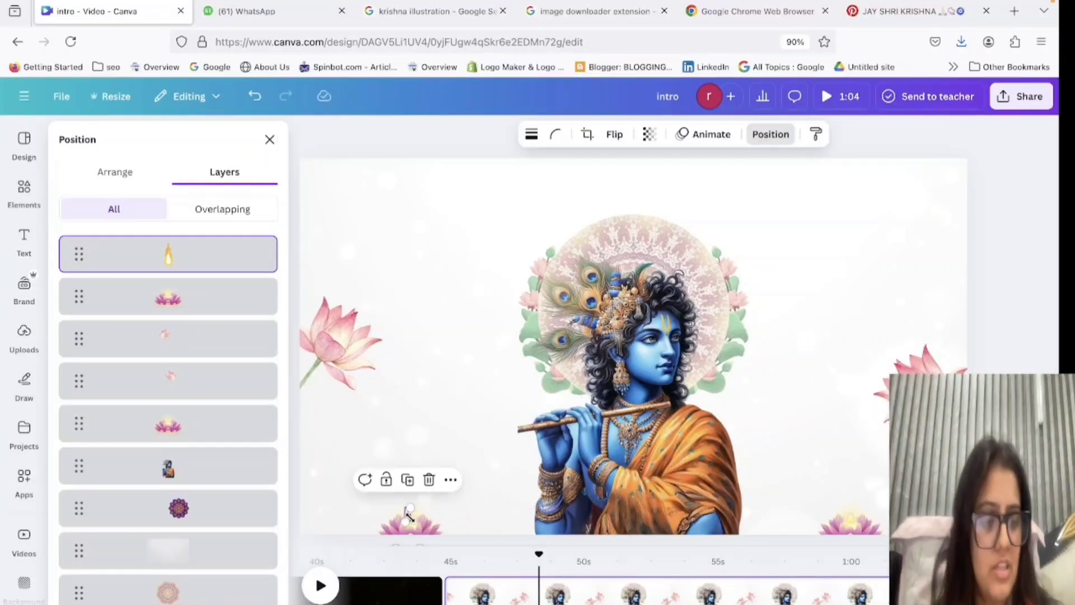
pyautogui.moveTo(411, 518); pyautogui.dragTo(410, 512)
pyautogui.click(412, 368)
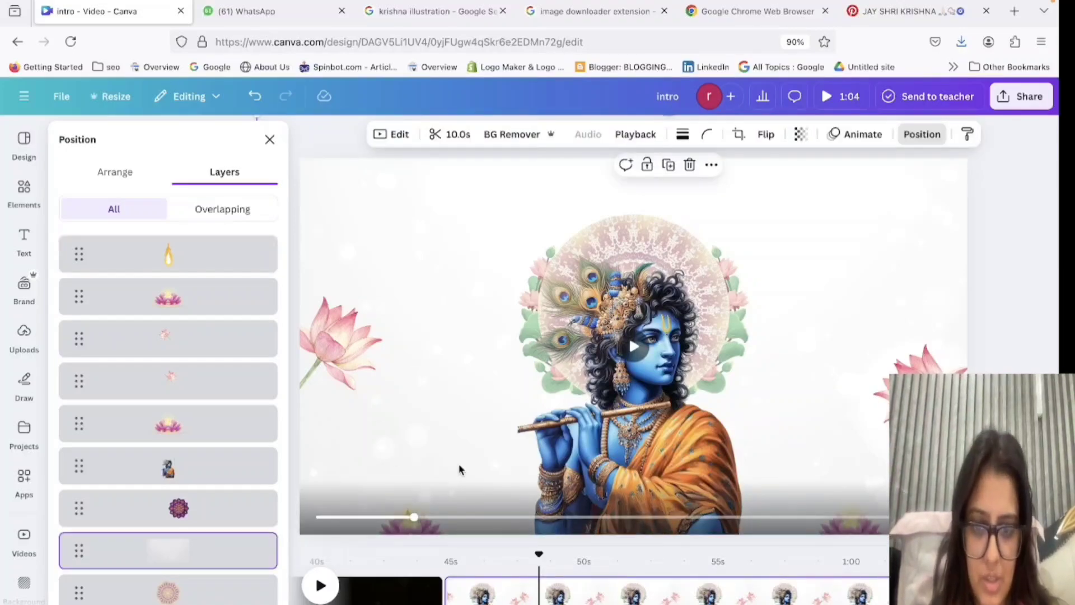
# Align the flame with the centre of the left lotus's candle and set its transparency to 38.
pyautogui.scroll(5, 425, 436)
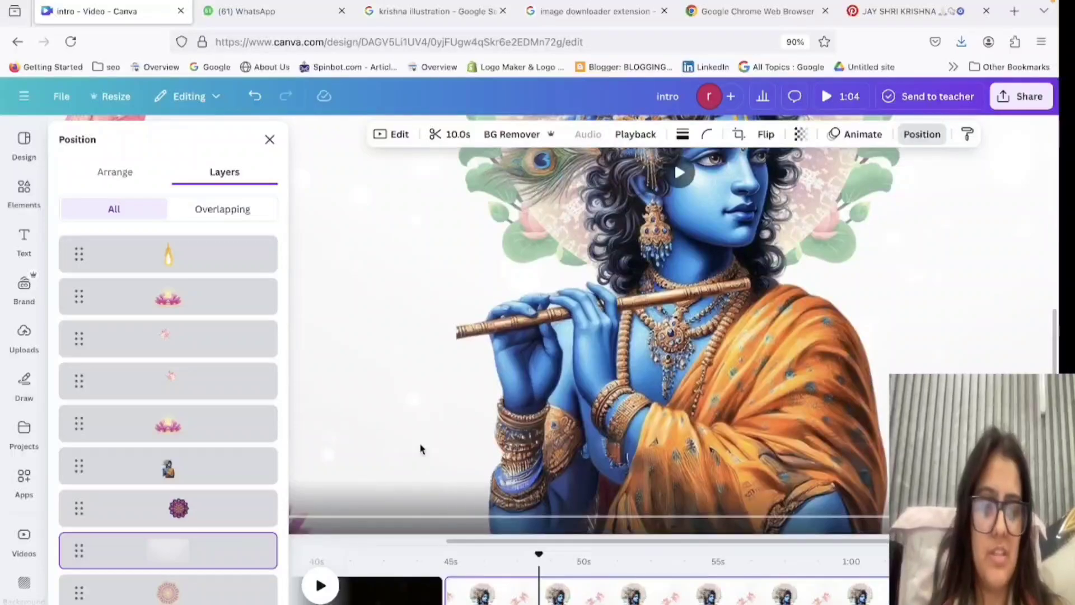
pyautogui.scroll(3, 422, 449)
pyautogui.hscroll(-10, 410, 463)
pyautogui.scroll(-3, 410, 464)
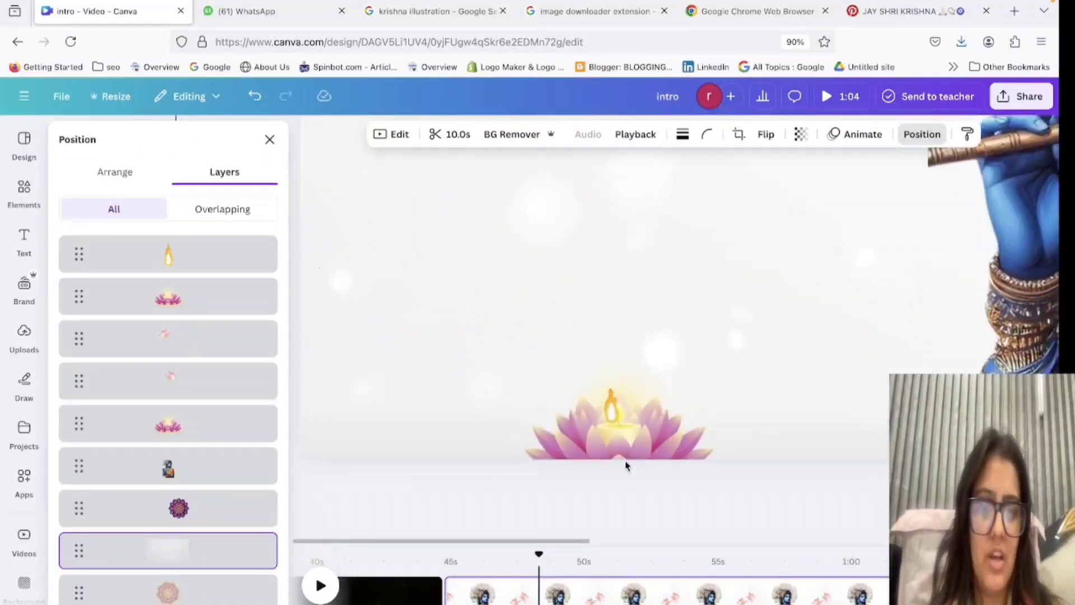
pyautogui.click(614, 404)
pyautogui.scroll(2, 614, 407)
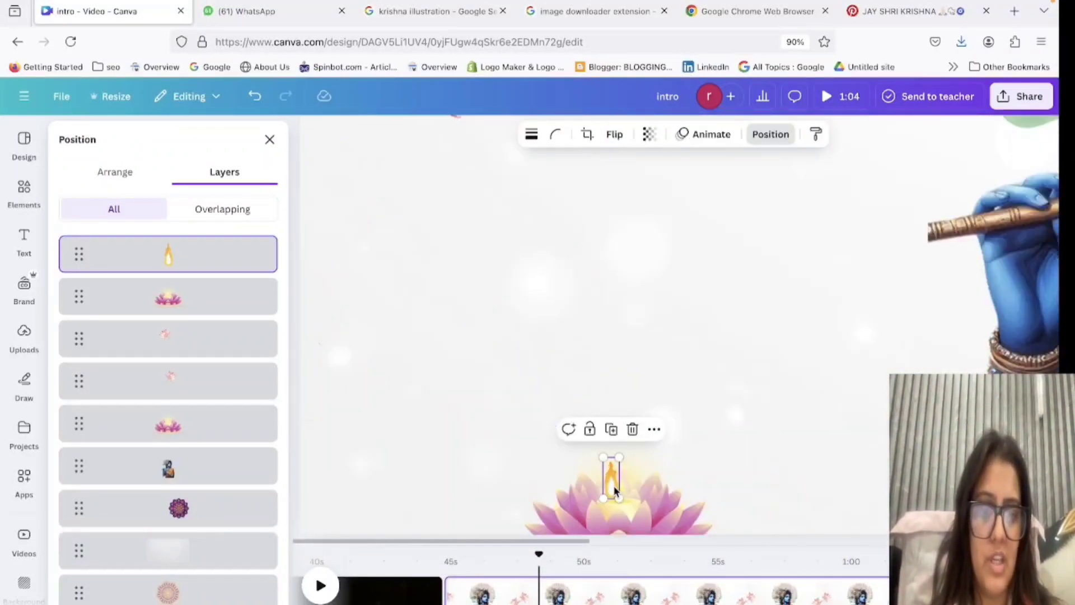
pyautogui.moveTo(621, 484); pyautogui.dragTo(619, 490)
pyautogui.click(650, 135)
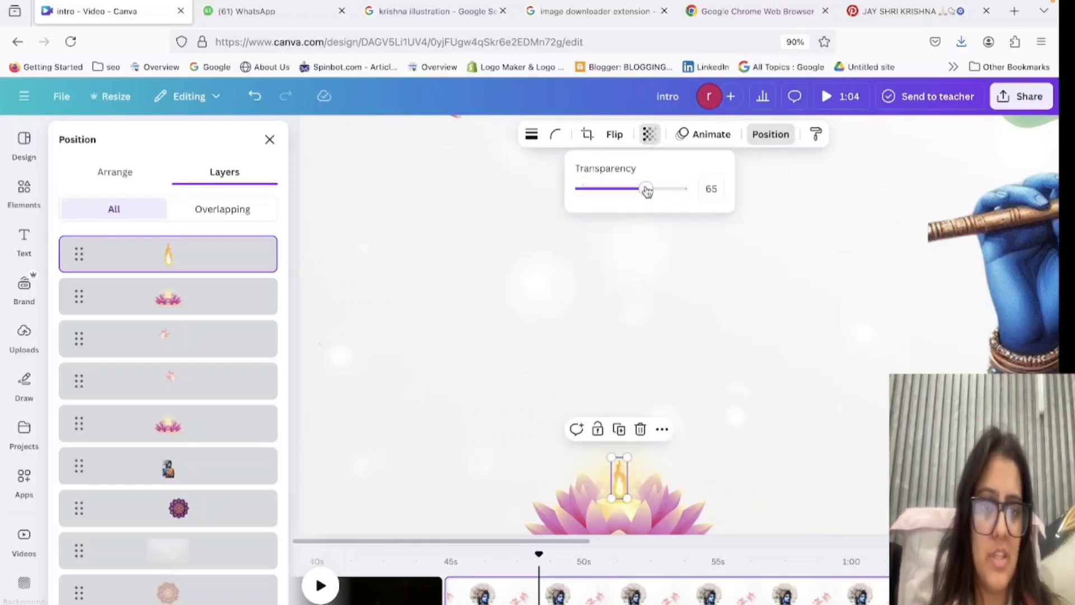
pyautogui.doubleClick(734, 334)
pyautogui.press('Escape')
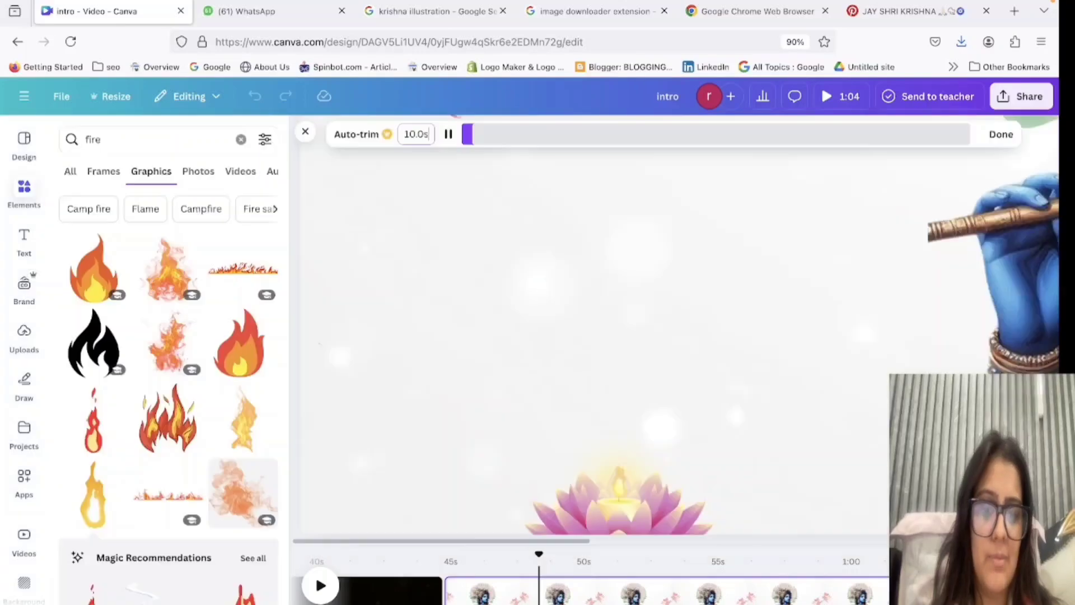
# Scale the faded flame down further and seat it on the wick of the left lotus candle.
pyautogui.click(625, 480)
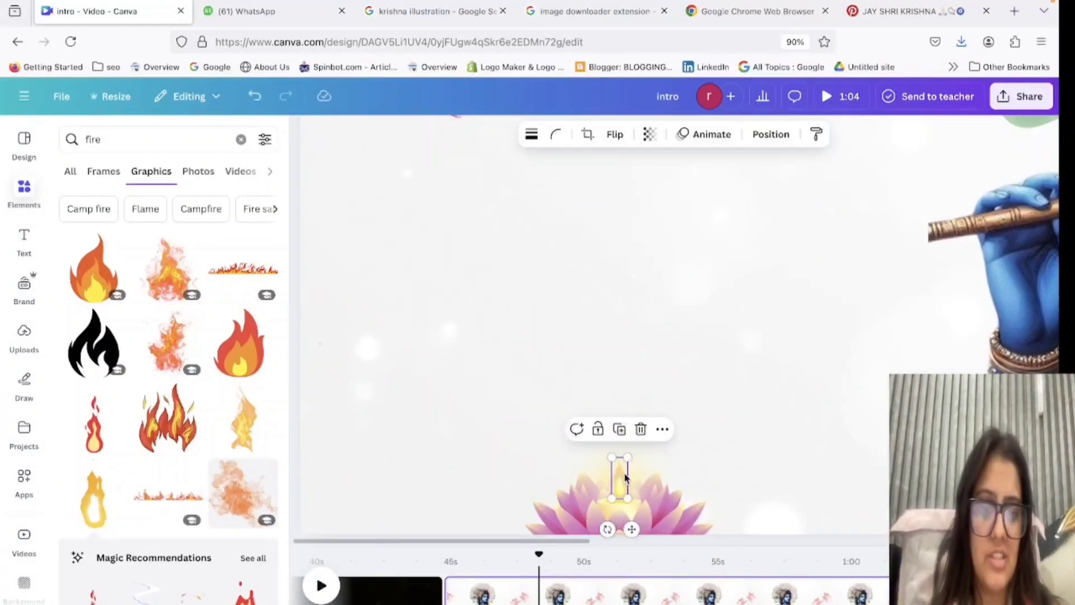
pyautogui.moveTo(626, 457); pyautogui.dragTo(619, 489)
pyautogui.click(653, 488)
pyautogui.click(616, 489)
pyautogui.click(687, 387)
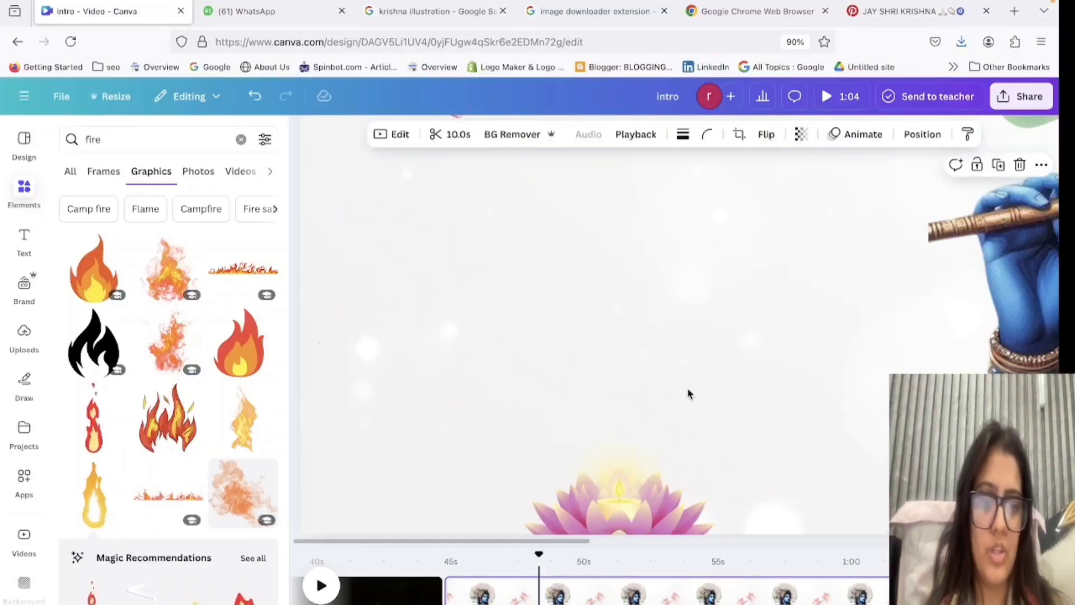
# Slightly enlarge the flame on the left purple lotus and shift it up so it sits over the candle's wick.
pyautogui.scroll(5, 625, 499)
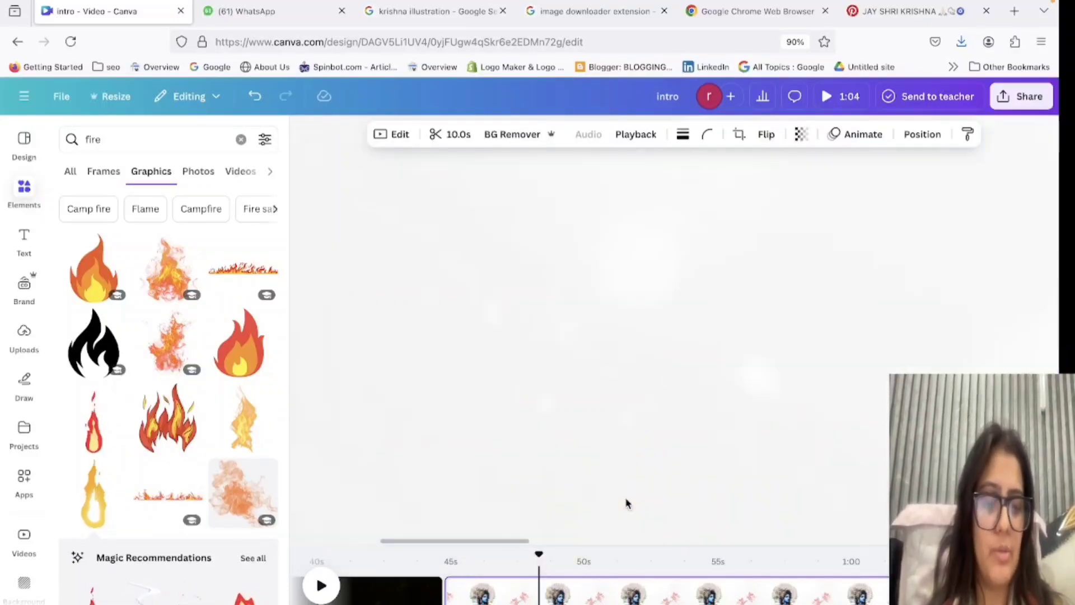
pyautogui.scroll(5, 626, 503)
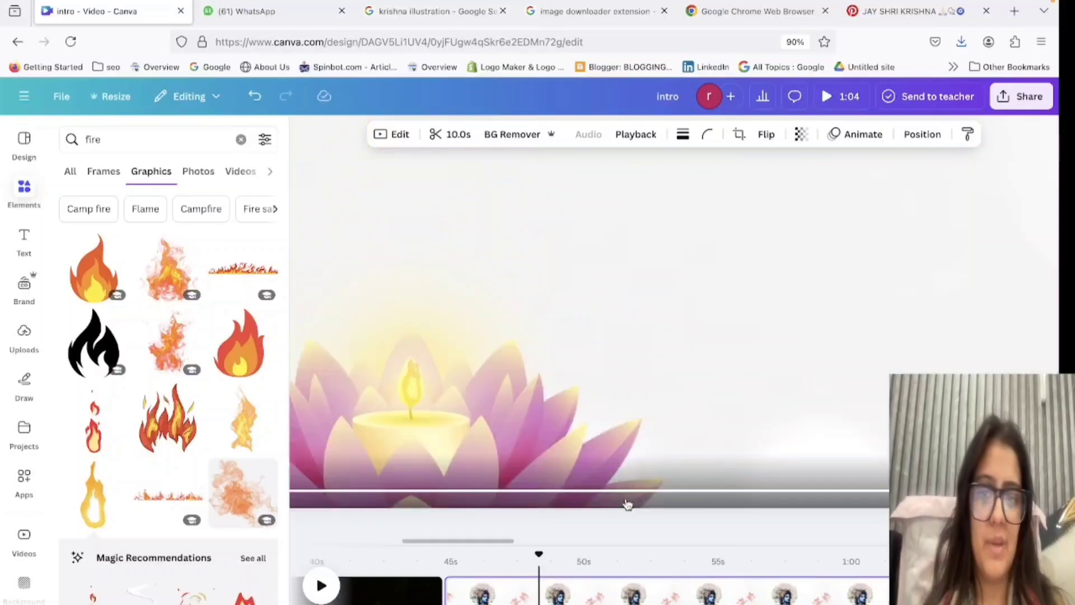
pyautogui.scroll(2, 436, 327)
pyautogui.click(411, 386)
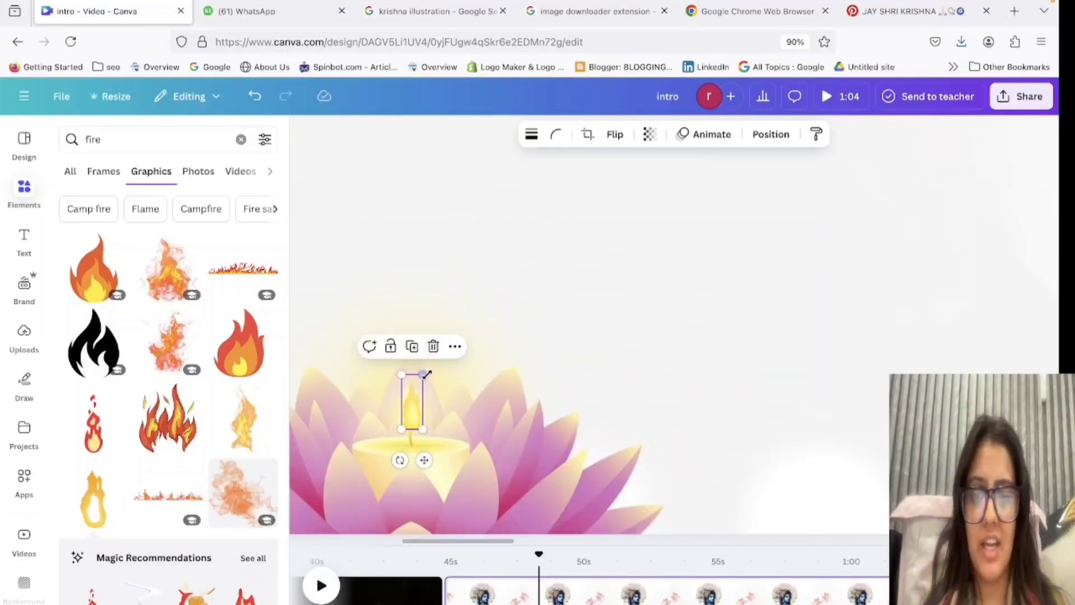
pyautogui.moveTo(425, 367); pyautogui.dragTo(428, 360)
pyautogui.moveTo(414, 413); pyautogui.dragTo(416, 405)
pyautogui.click(571, 354)
pyautogui.click(421, 404)
pyautogui.click(650, 135)
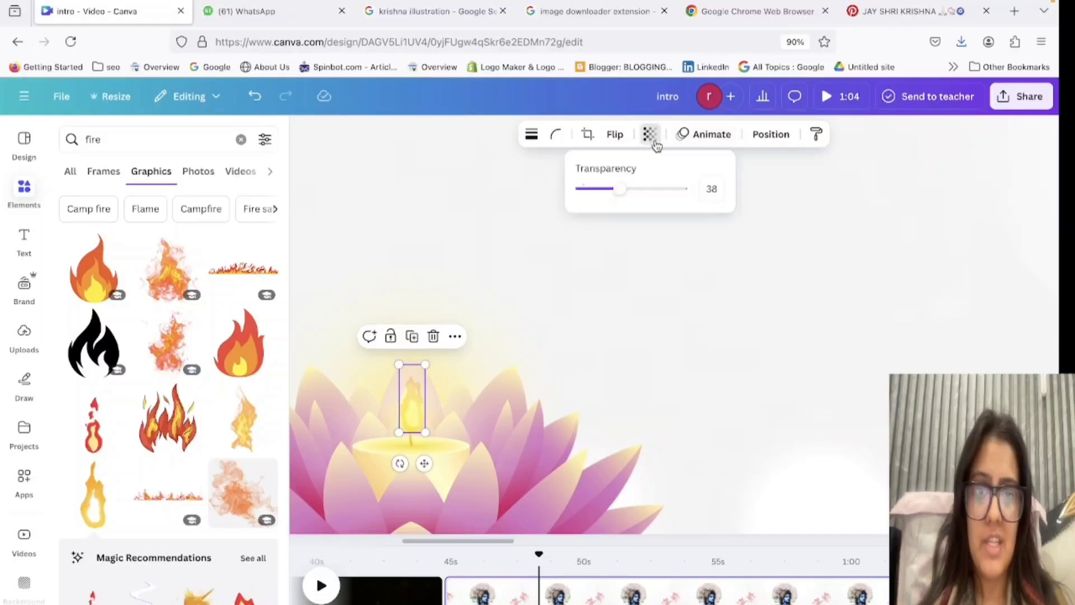
pyautogui.click(492, 192)
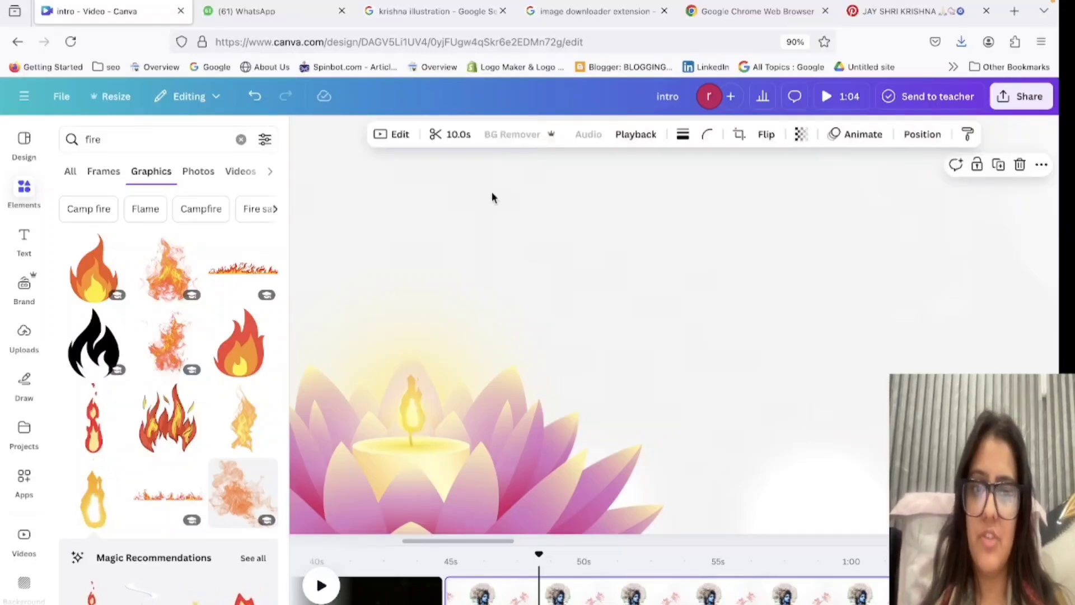
pyautogui.doubleClick(492, 191)
pyautogui.press('Escape')
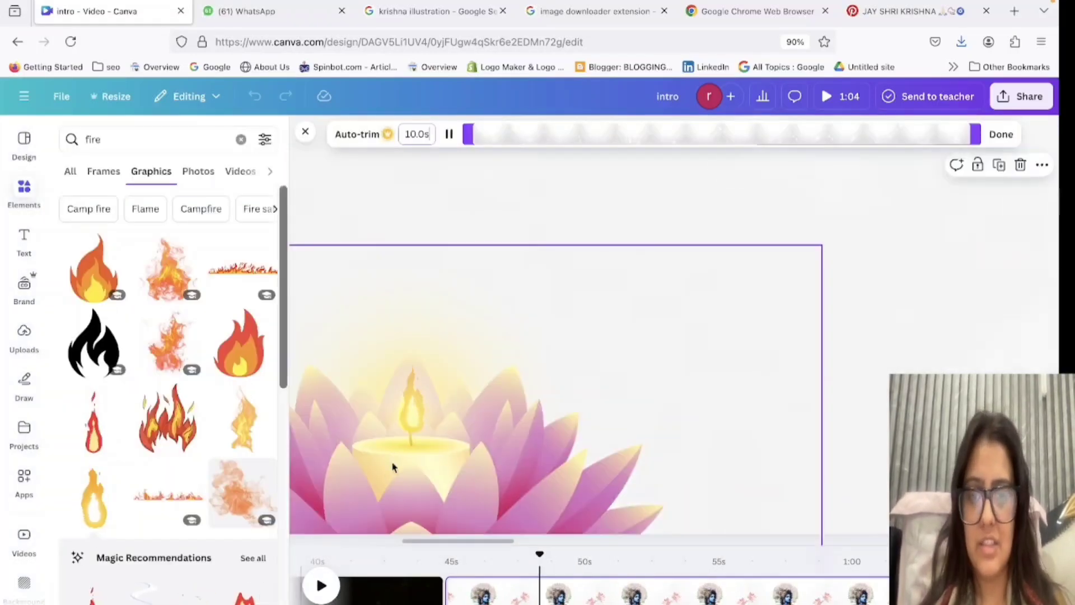
# Enlarge the left lotus's flame a little further from its upper corner, keeping its base on the wick.
pyautogui.click(405, 413)
pyautogui.moveTo(399, 364); pyautogui.dragTo(394, 353)
pyautogui.click(669, 333)
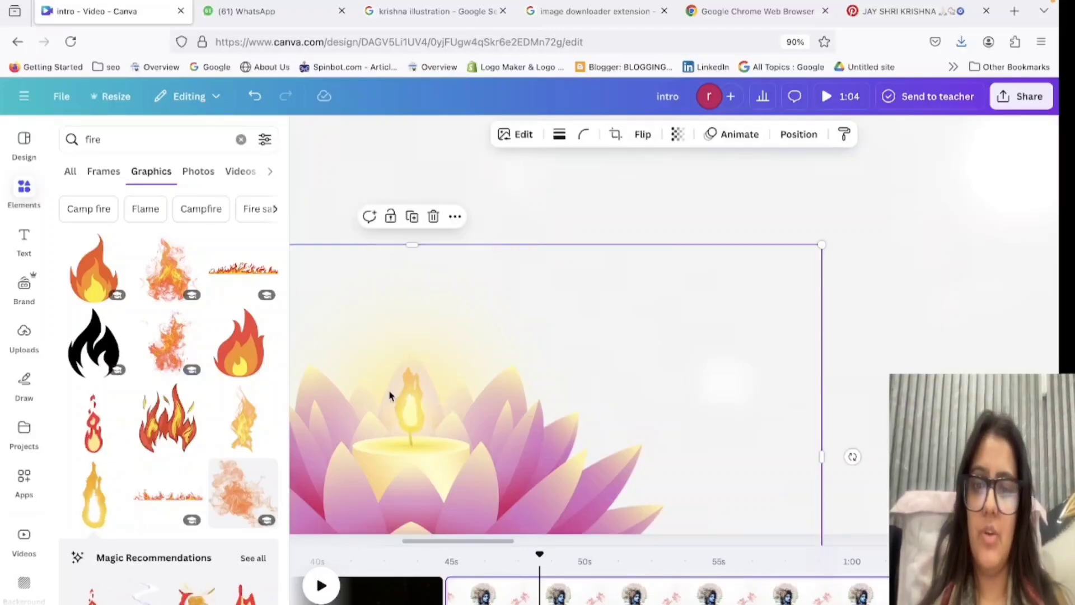
# Duplicate the left lotus's flame and place the copy over the candle wick of the right purple lotus.
pyautogui.click(409, 413)
pyautogui.hscroll(10, 408, 412)
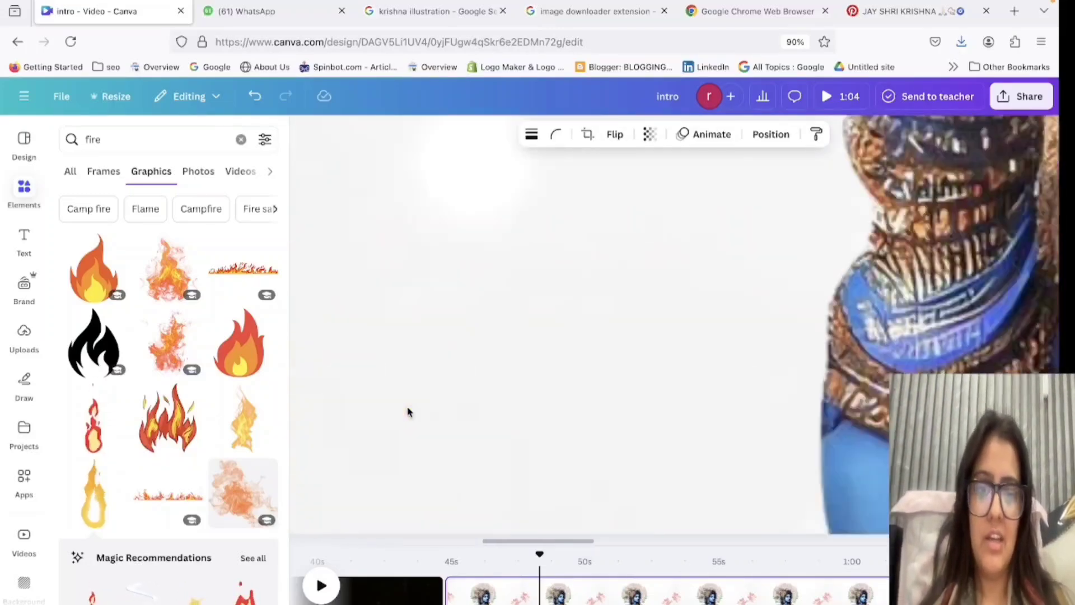
pyautogui.hscroll(20, 545, 411)
pyautogui.hscroll(10, 545, 411)
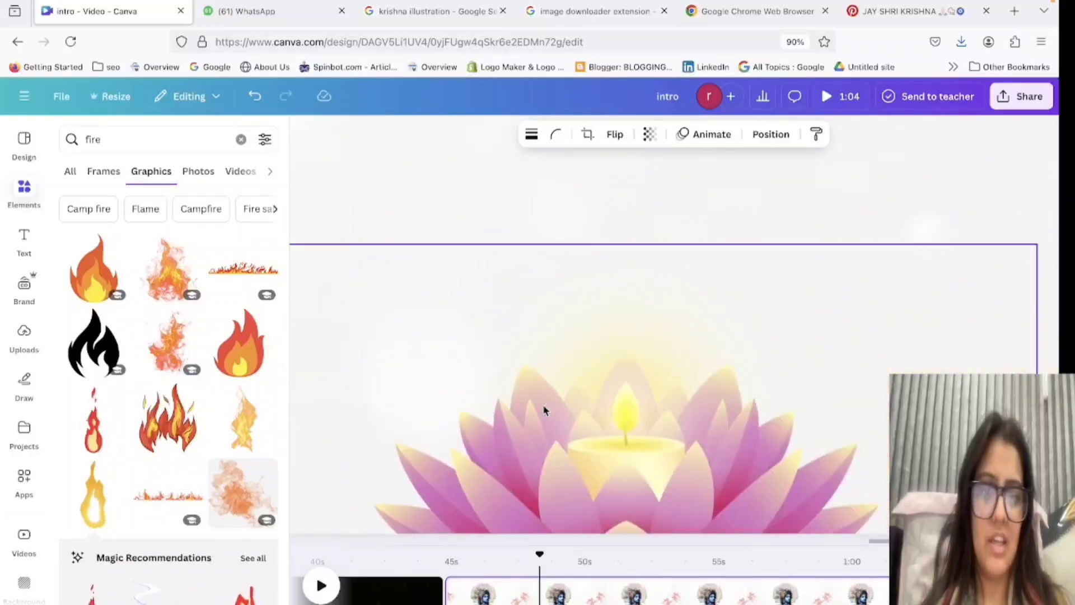
pyautogui.moveTo(564, 391); pyautogui.dragTo(624, 402)
pyautogui.click(722, 161)
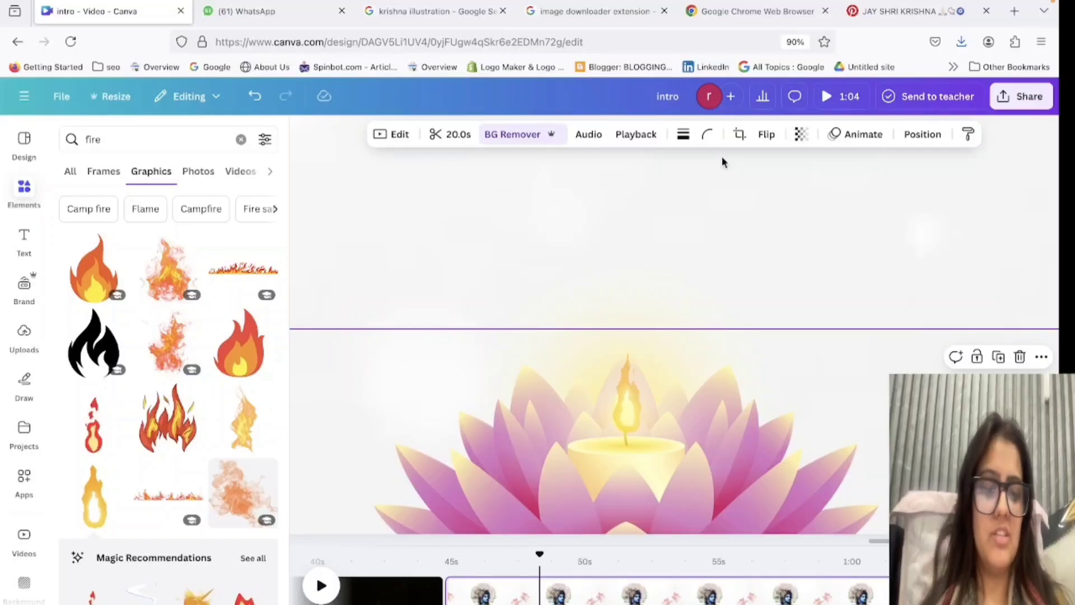
pyautogui.scroll(-10, 721, 161)
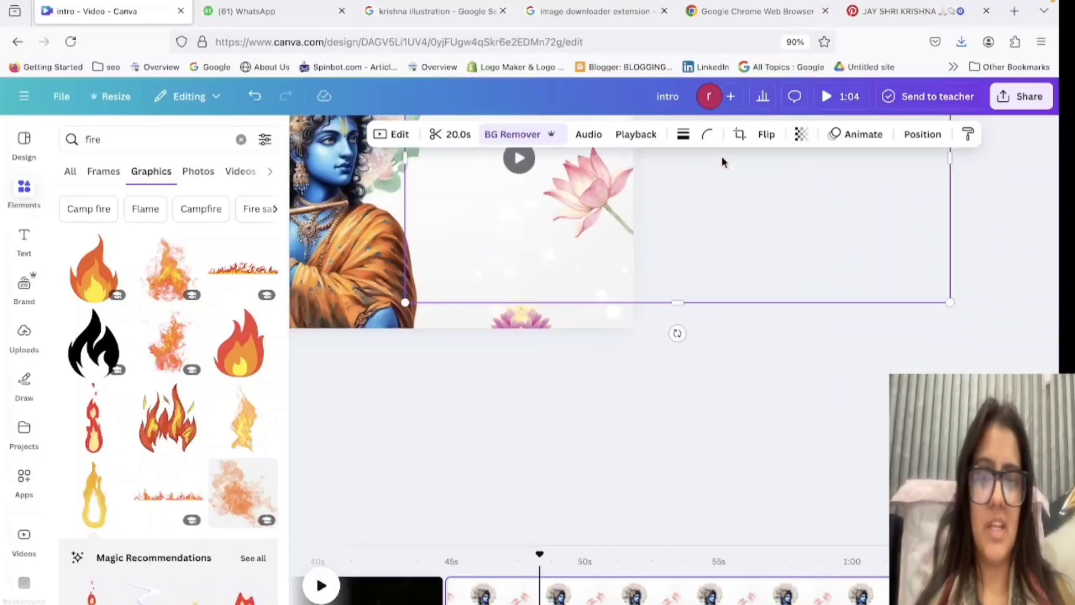
pyautogui.hscroll(1, 722, 162)
pyautogui.click(674, 430)
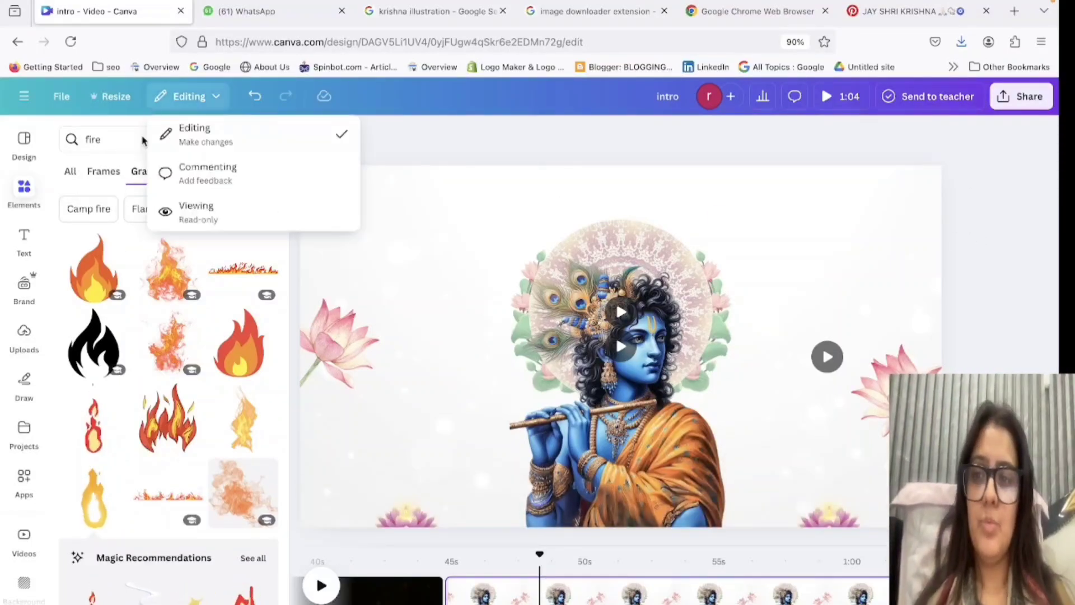
# Search the elements for "flower petals" and show the video results.
pyautogui.press('BackSpace')
pyautogui.write('g')
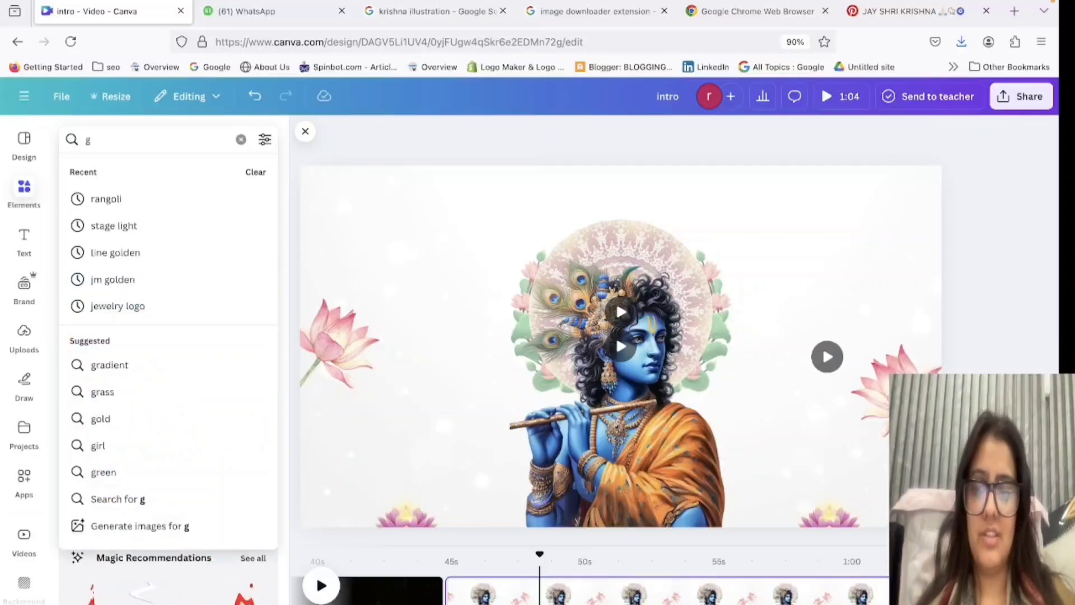
pyautogui.press('BackSpace')
pyautogui.write('f')
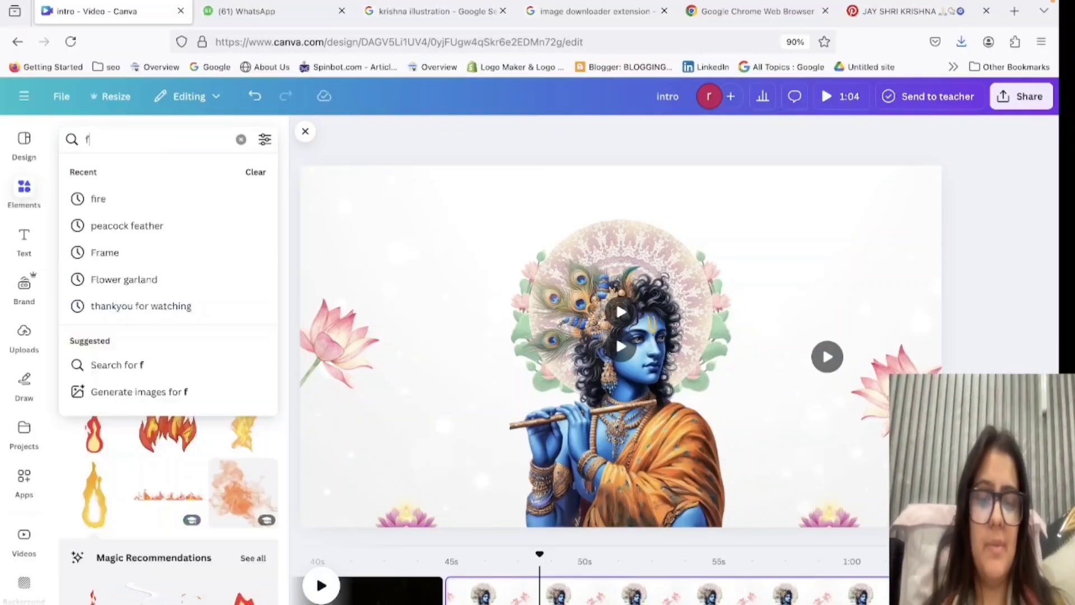
pyautogui.write('lower p')
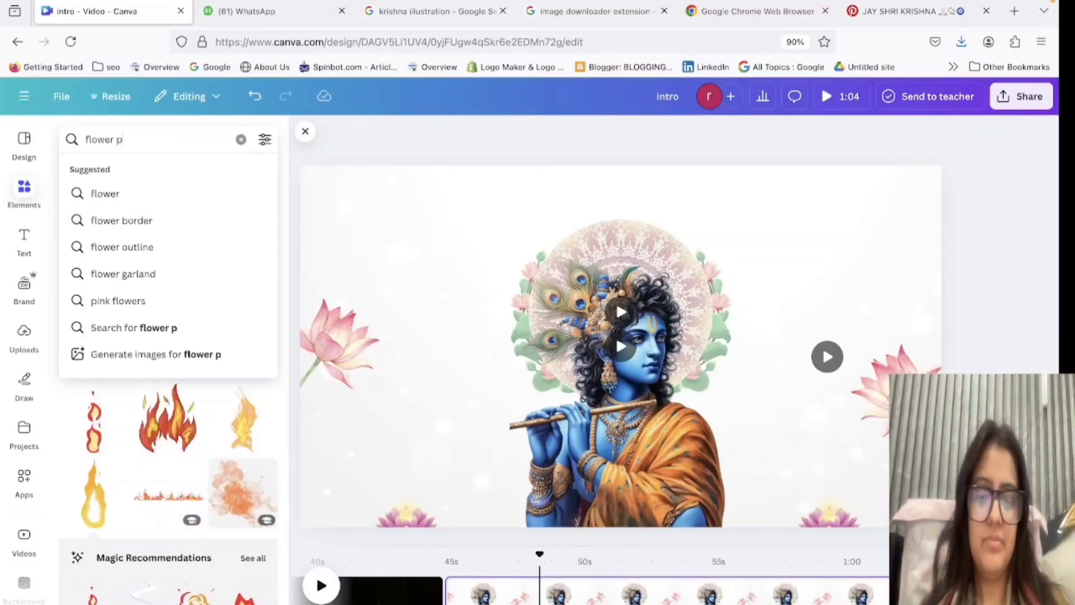
pyautogui.write('etal')
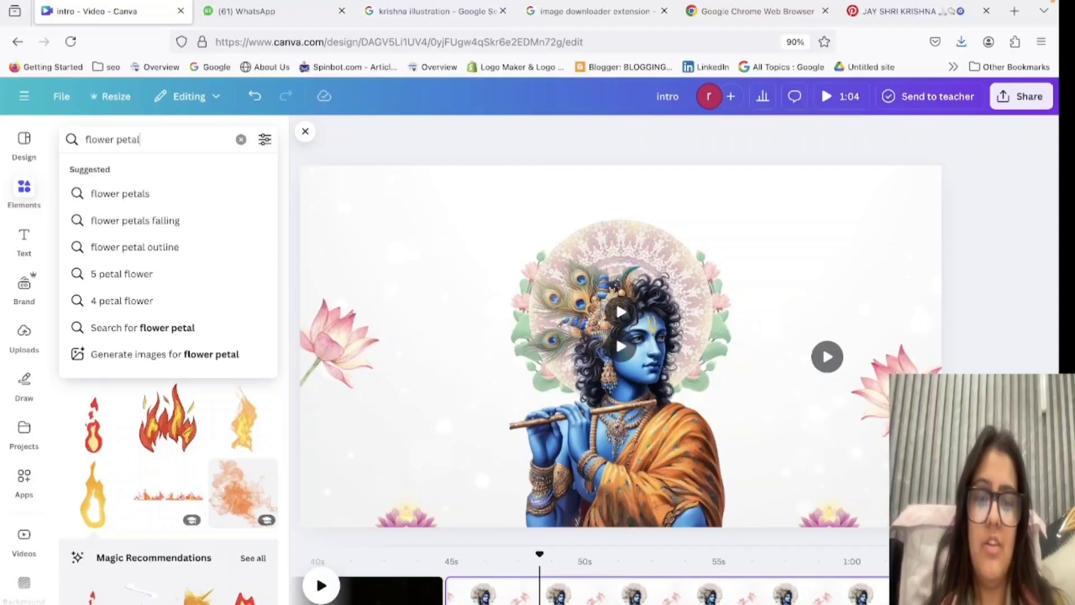
pyautogui.write('d')
pyautogui.press('BackSpace')
pyautogui.write('s')
pyautogui.press('Return')
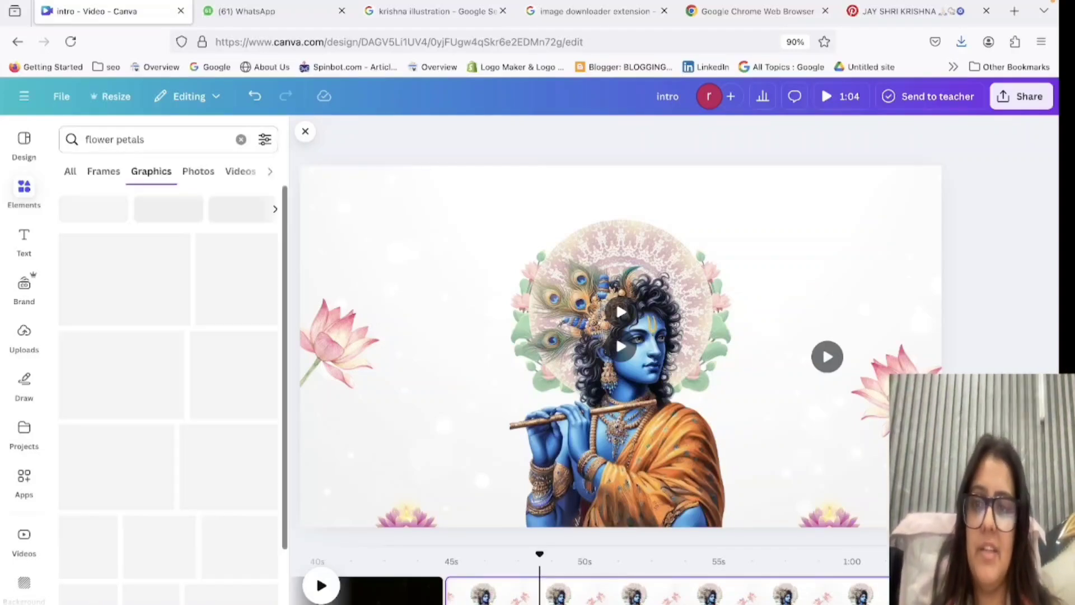
pyautogui.click(246, 172)
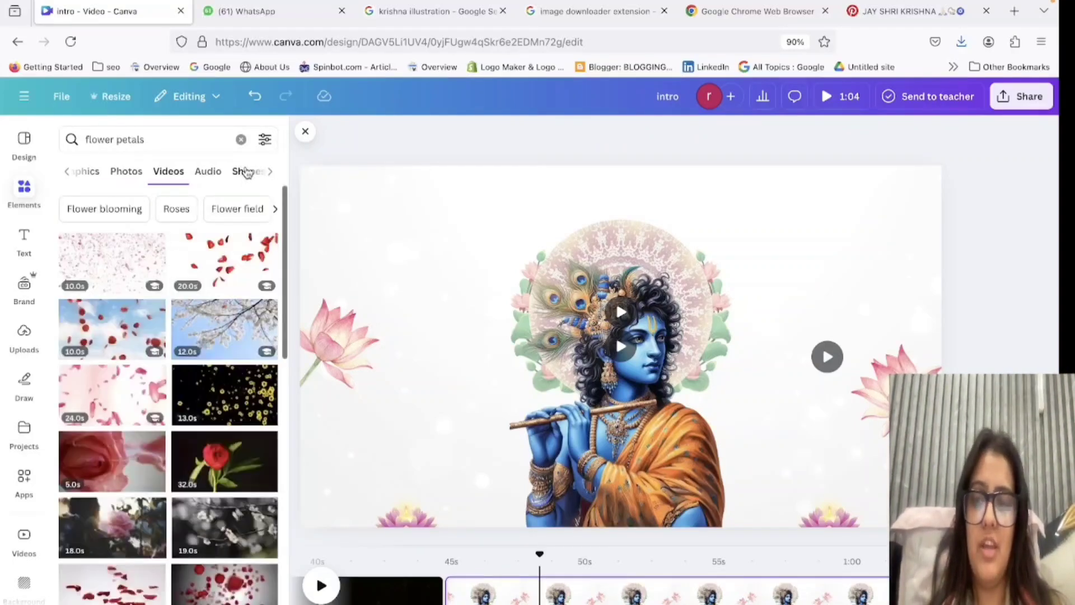
# Try the 20-second red petals video over the Krishna page, enlarged, with its background removed and transparency at 4.
pyautogui.click(207, 268)
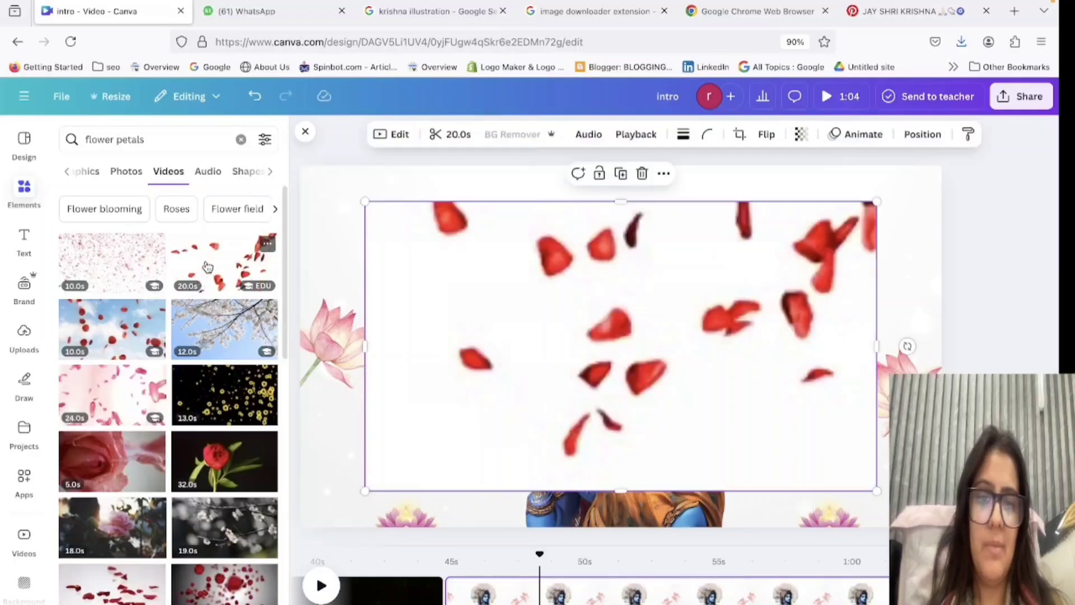
pyautogui.click(491, 138)
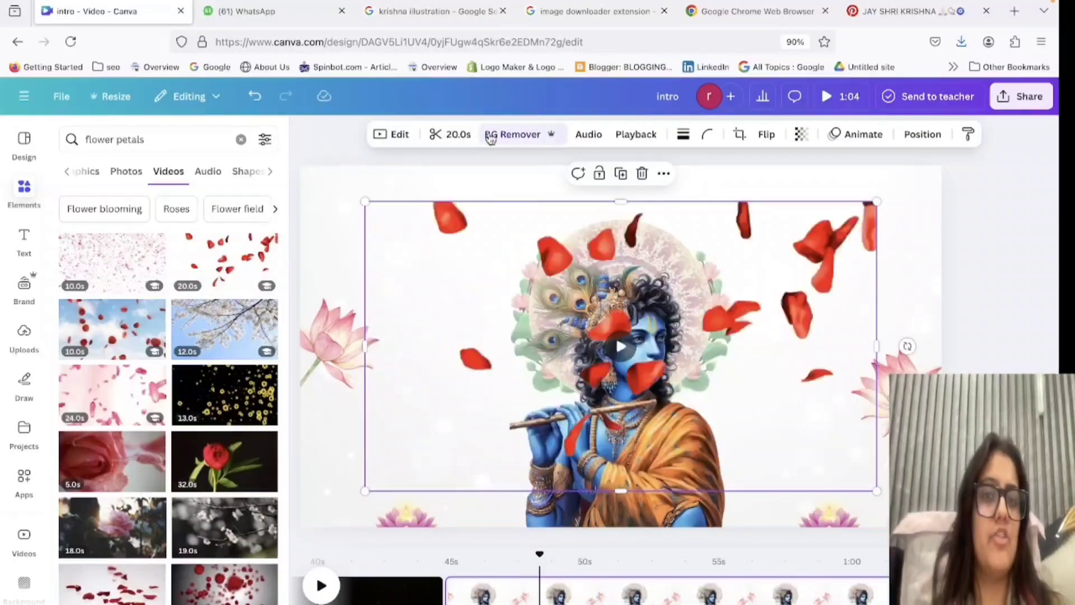
pyautogui.click(801, 134)
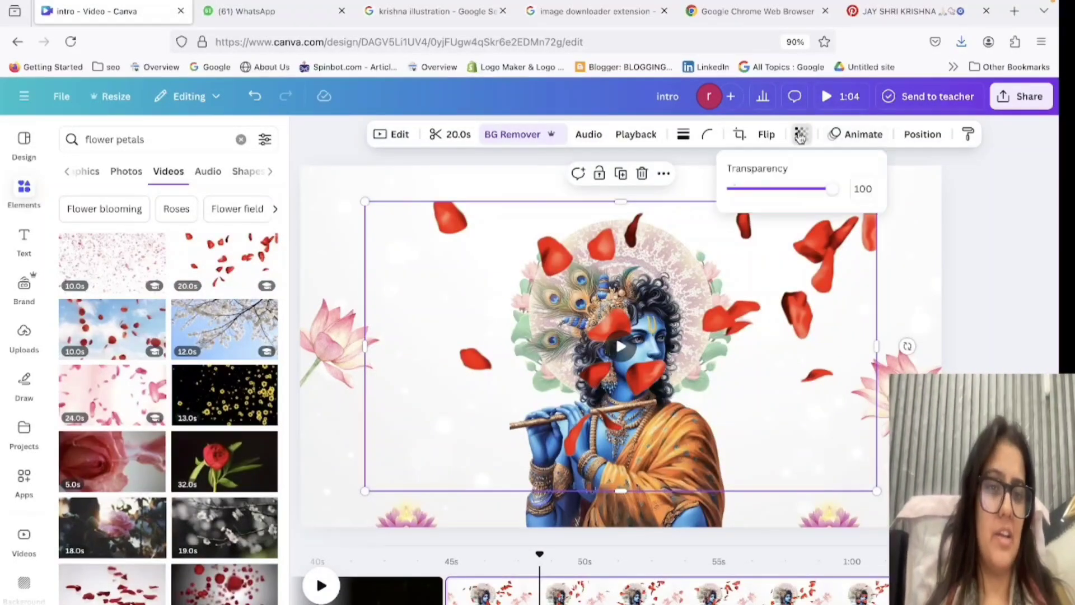
pyautogui.moveTo(772, 190); pyautogui.dragTo(737, 191)
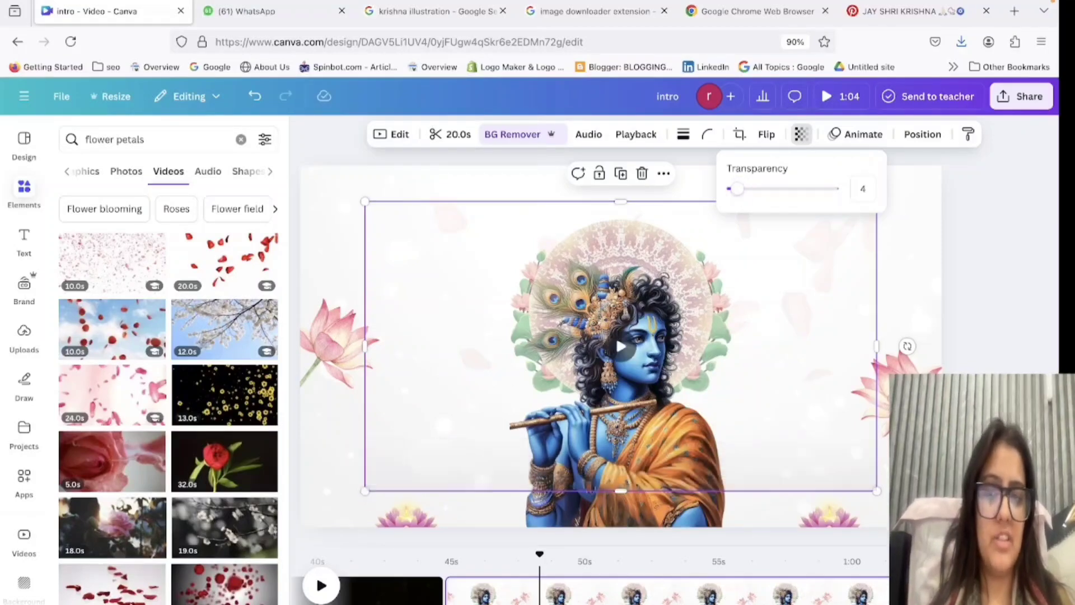
pyautogui.moveTo(364, 201); pyautogui.dragTo(2, 170)
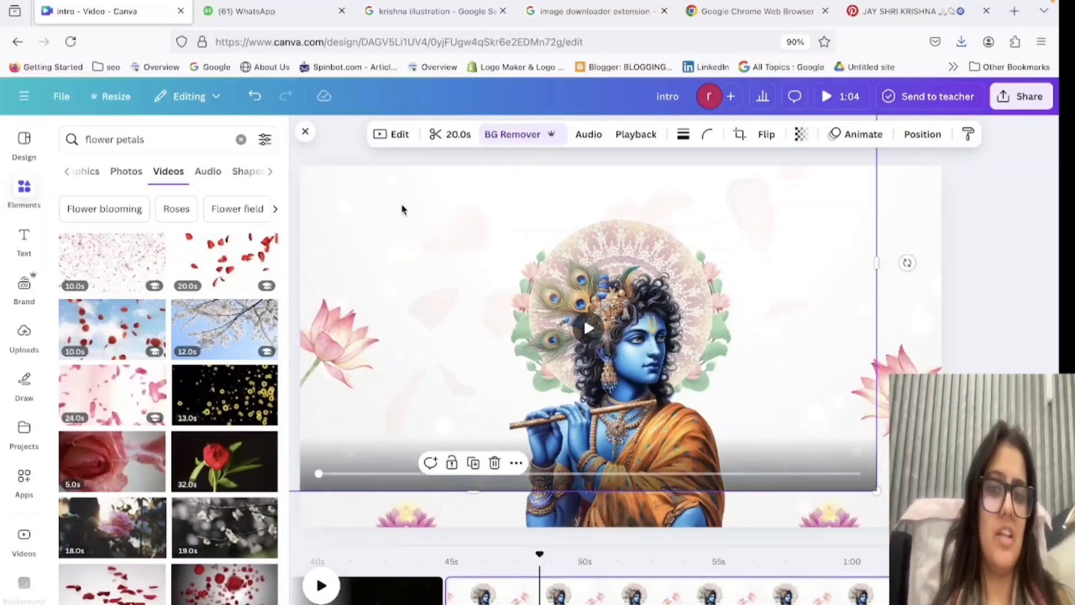
pyautogui.moveTo(401, 209); pyautogui.dragTo(51, 229)
# Try the 10-second multicoloured petals video on the Krishna page and remove both petal videos.
pyautogui.click(120, 277)
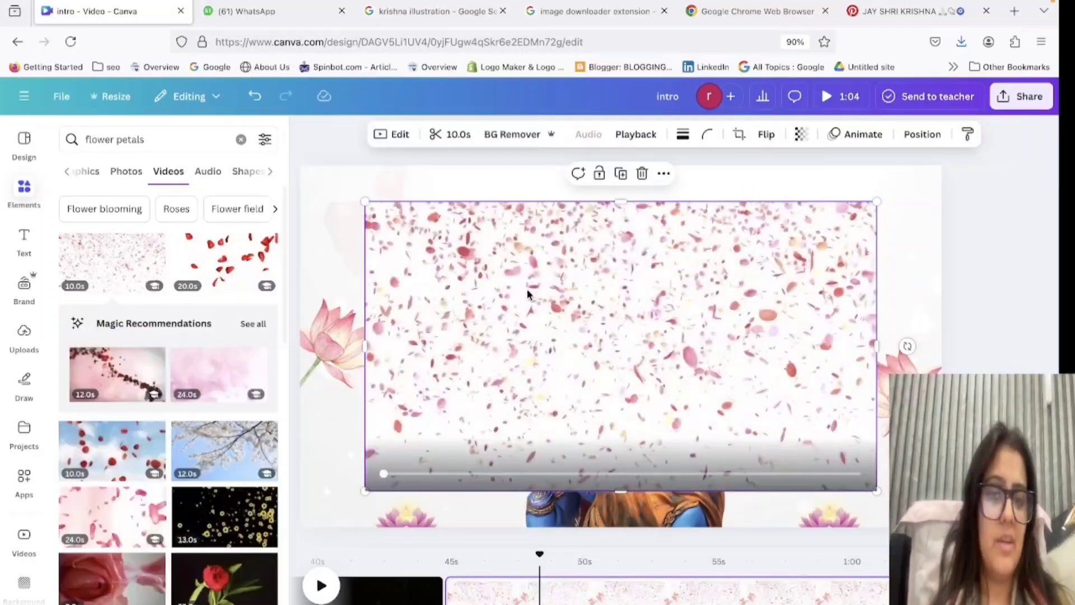
pyautogui.moveTo(527, 291); pyautogui.dragTo(1, 332)
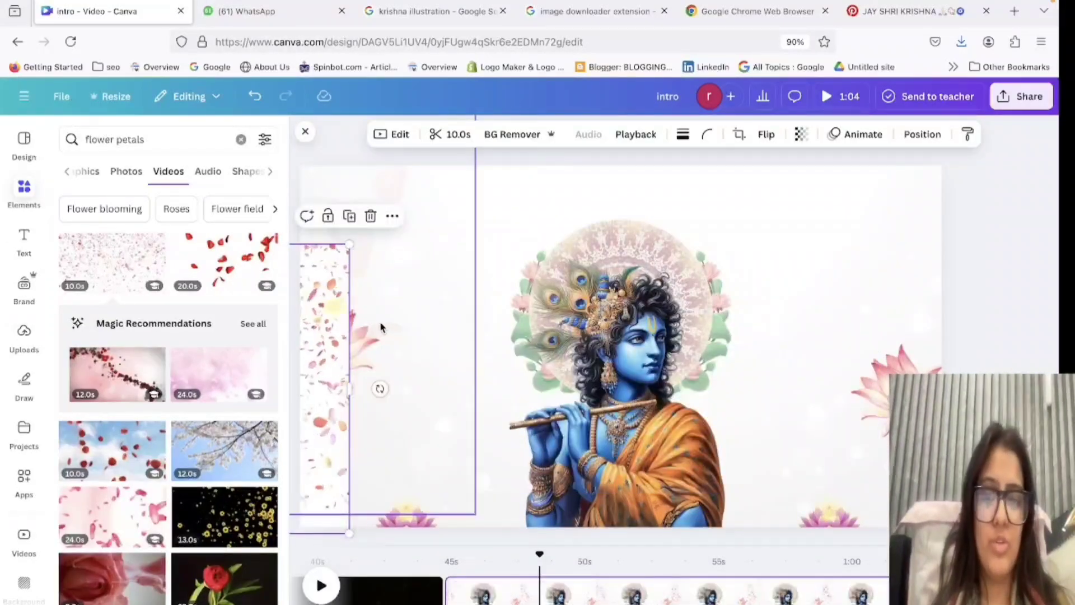
pyautogui.press('Delete')
pyautogui.moveTo(344, 212); pyautogui.dragTo(2, 218)
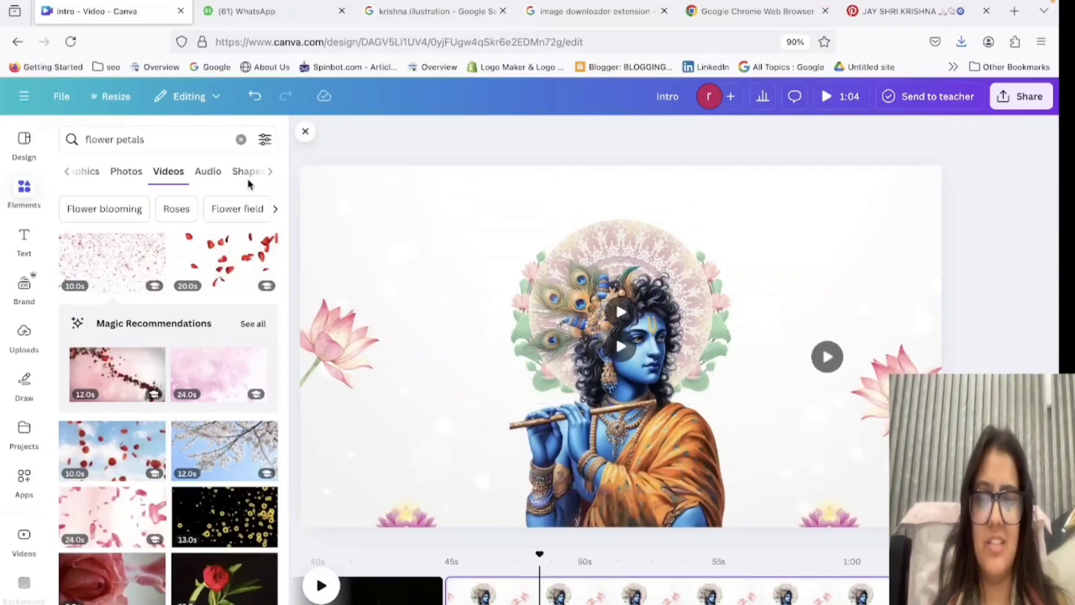
# Browse the flower petal photos and graphics, trying the loose pink petals graphic on the Krishna page and removing it.
pyautogui.click(116, 174)
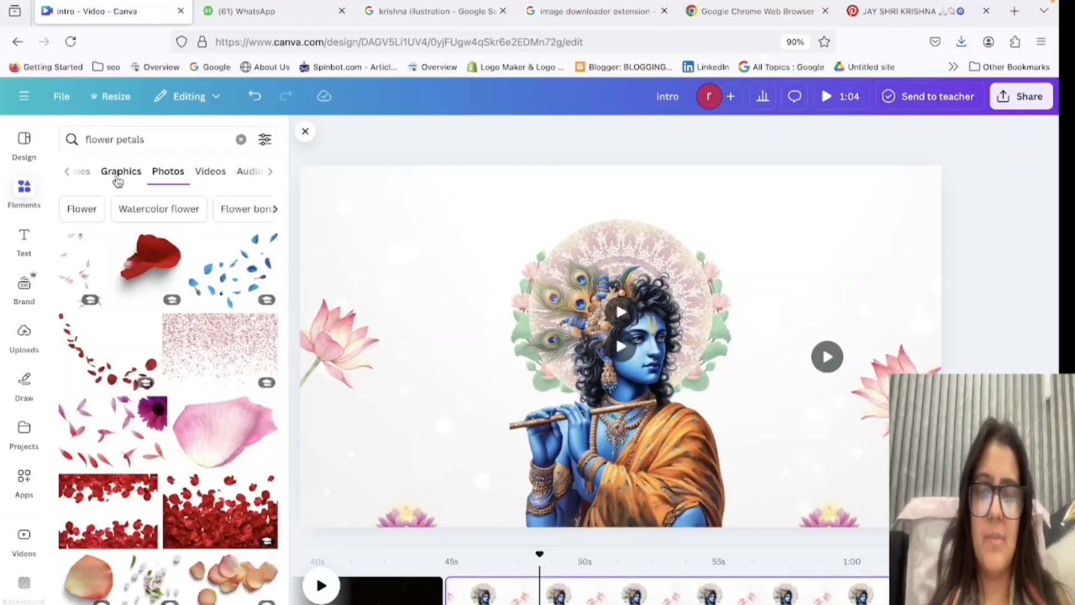
pyautogui.click(118, 178)
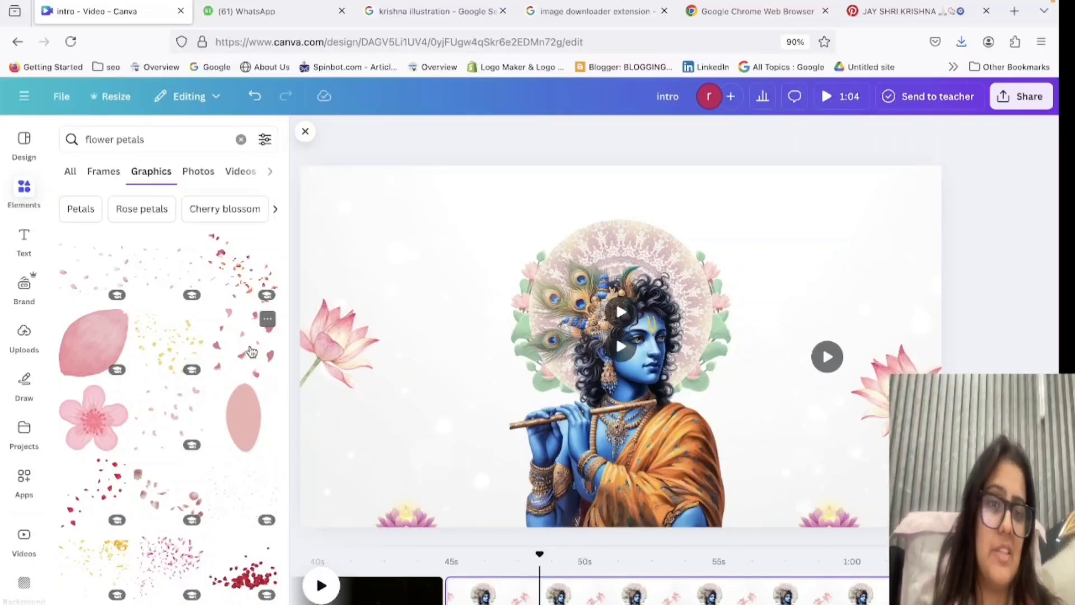
pyautogui.scroll(-6, 251, 352)
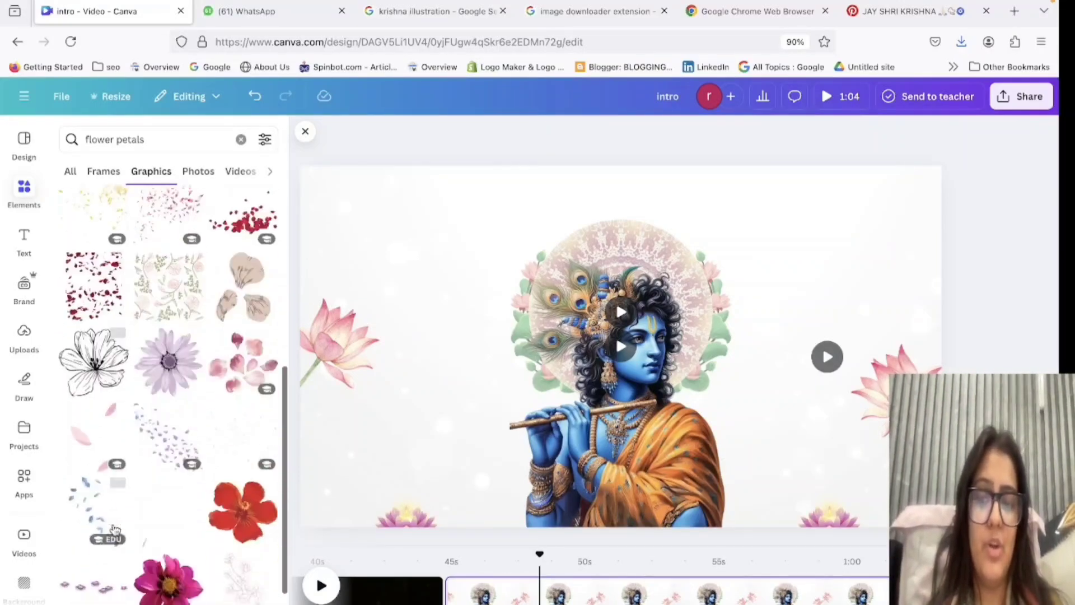
pyautogui.click(99, 420)
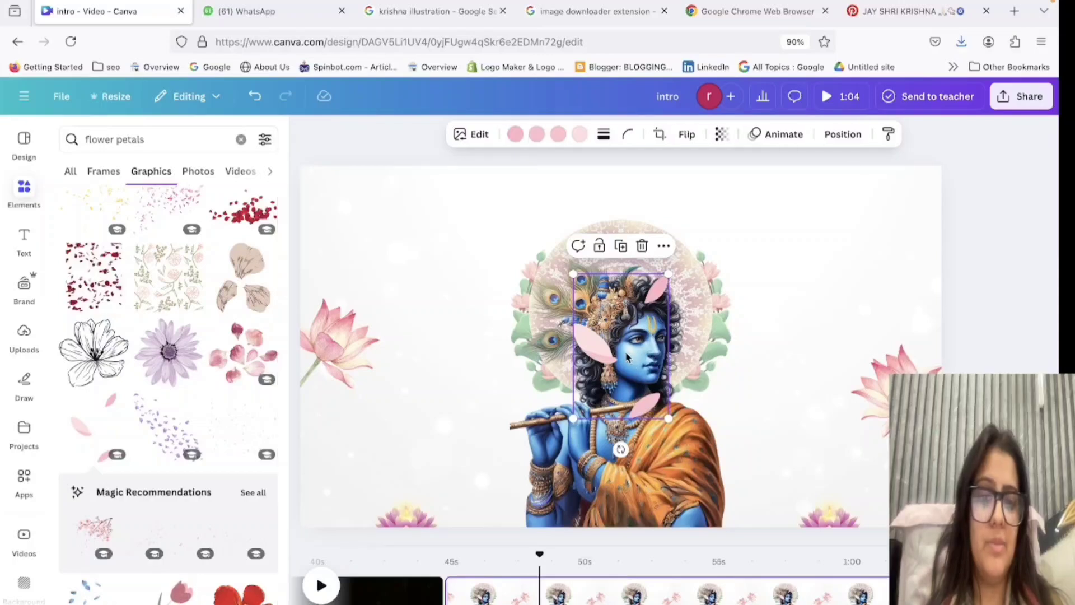
pyautogui.moveTo(618, 247)
pyautogui.mouseDown()
pyautogui.moveTo(1056, 189)
pyautogui.moveTo(888, 257)
pyautogui.moveTo(347, 342)
pyautogui.mouseUp()
pyautogui.scroll(-4, 137, 553)
pyautogui.scroll(-3, 139, 559)
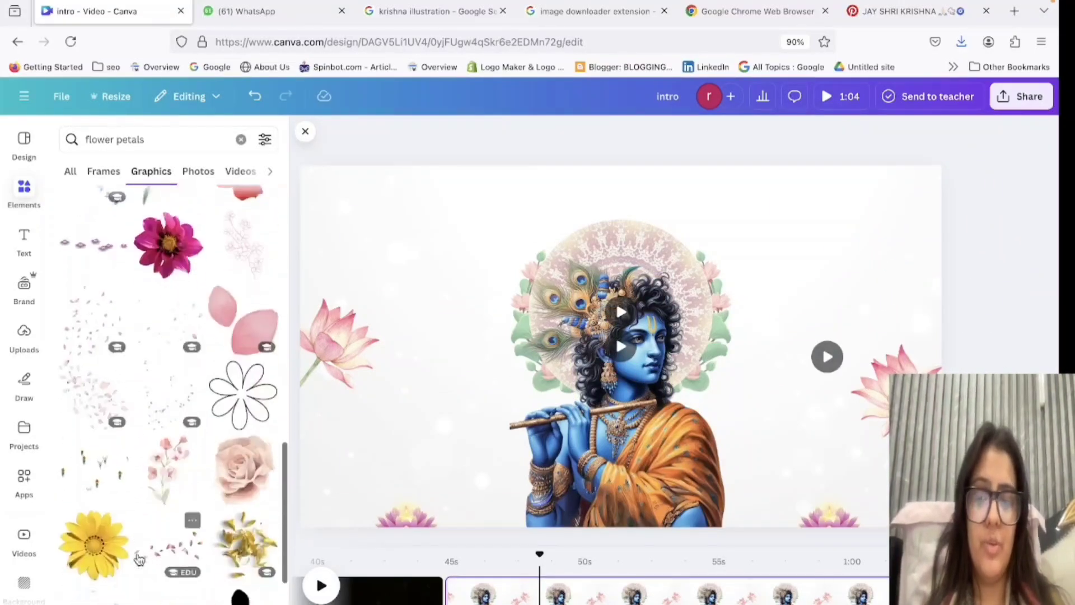
pyautogui.scroll(-4, 75, 501)
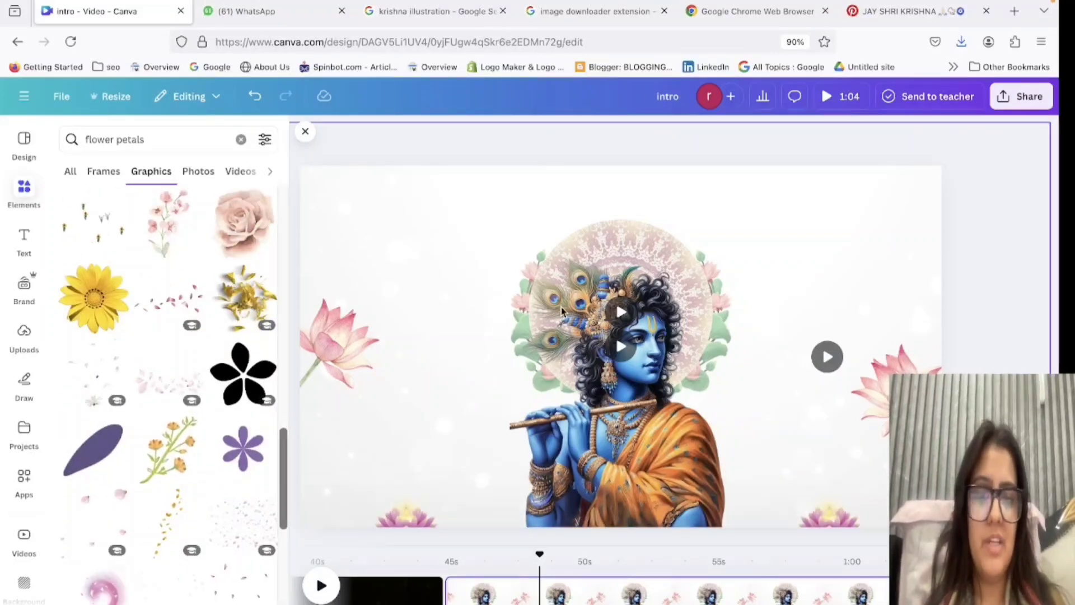
# Search the element graphics for "neon white".
pyautogui.tripleClick(167, 145)
pyautogui.press('BackSpace')
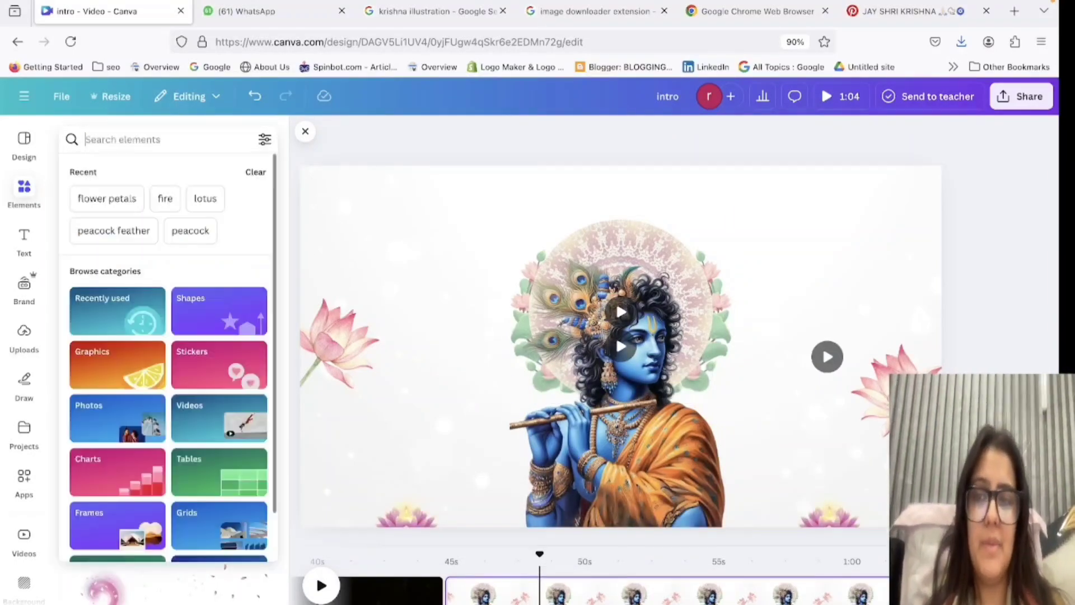
pyautogui.write('neon ')
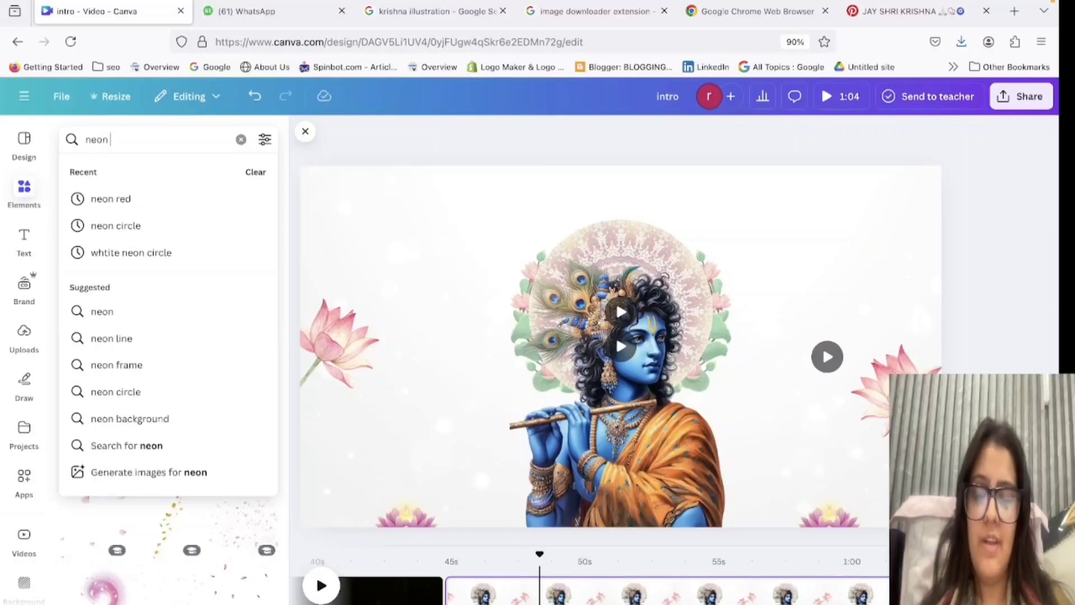
pyautogui.write('whote')
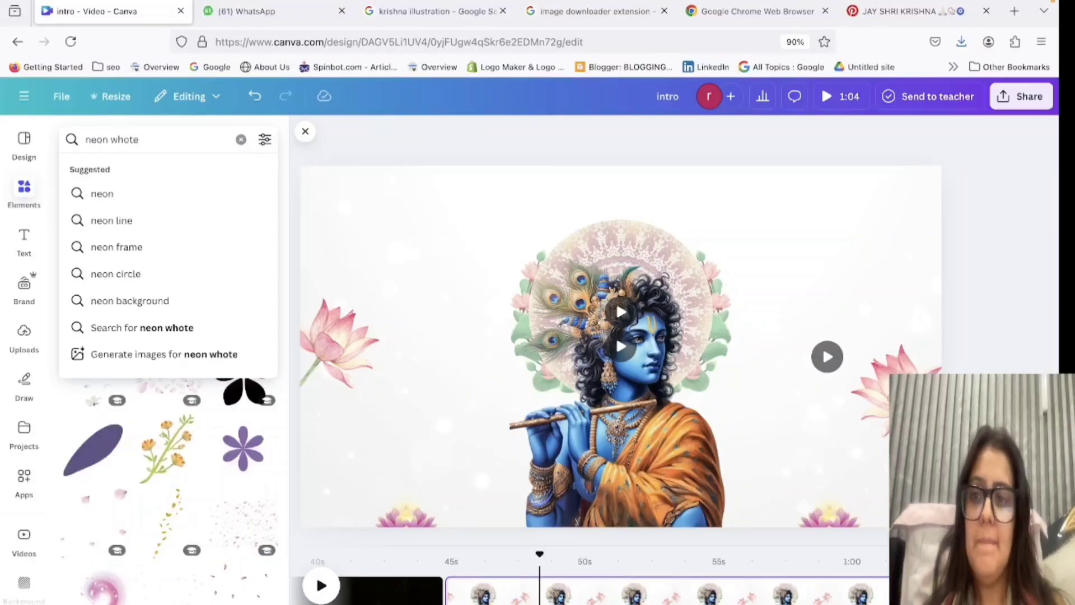
pyautogui.press('BackSpace')
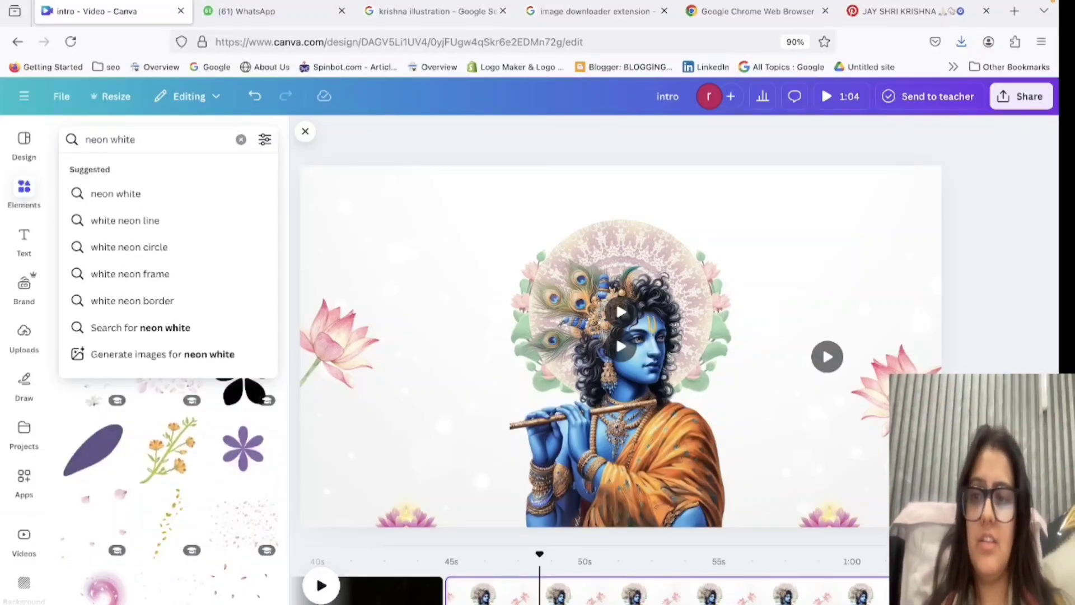
pyautogui.write('ite')
pyautogui.press('Return')
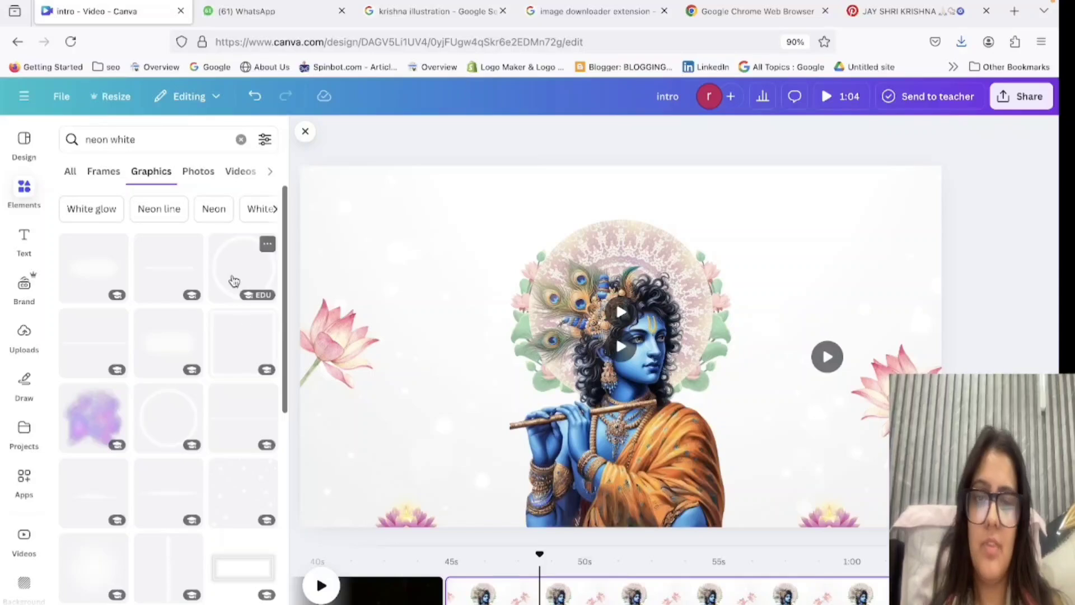
# Add the white neon ring graphic, enlarge it to about 639 px wide and centre it over the mandala behind Krishna's head.
pyautogui.click(235, 281)
pyautogui.moveTo(764, 202); pyautogui.dragTo(667, 327)
pyautogui.moveTo(572, 381); pyautogui.dragTo(617, 271)
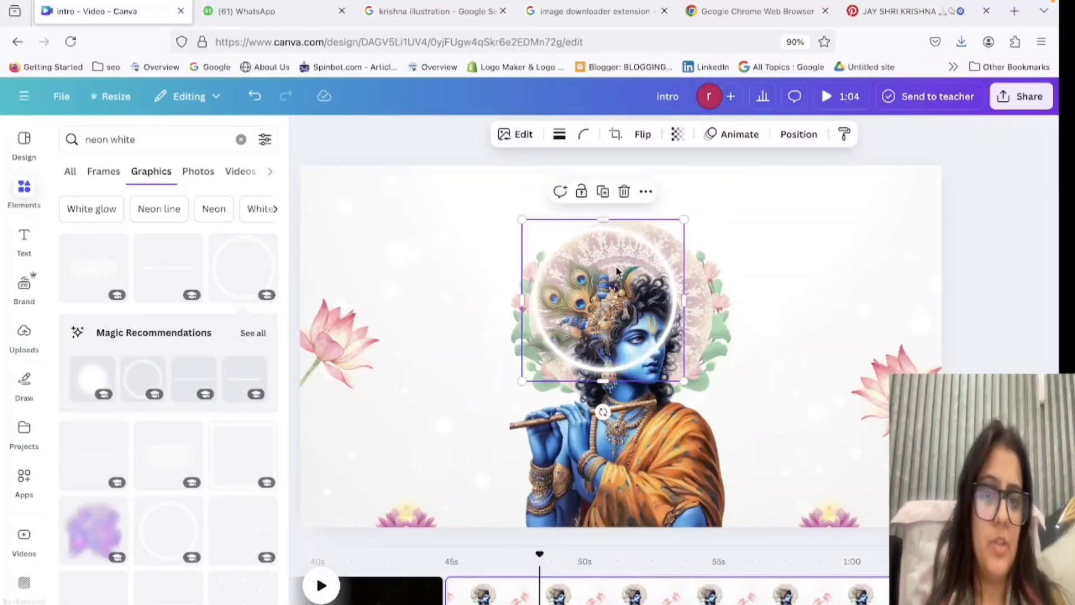
pyautogui.moveTo(686, 383); pyautogui.dragTo(737, 434)
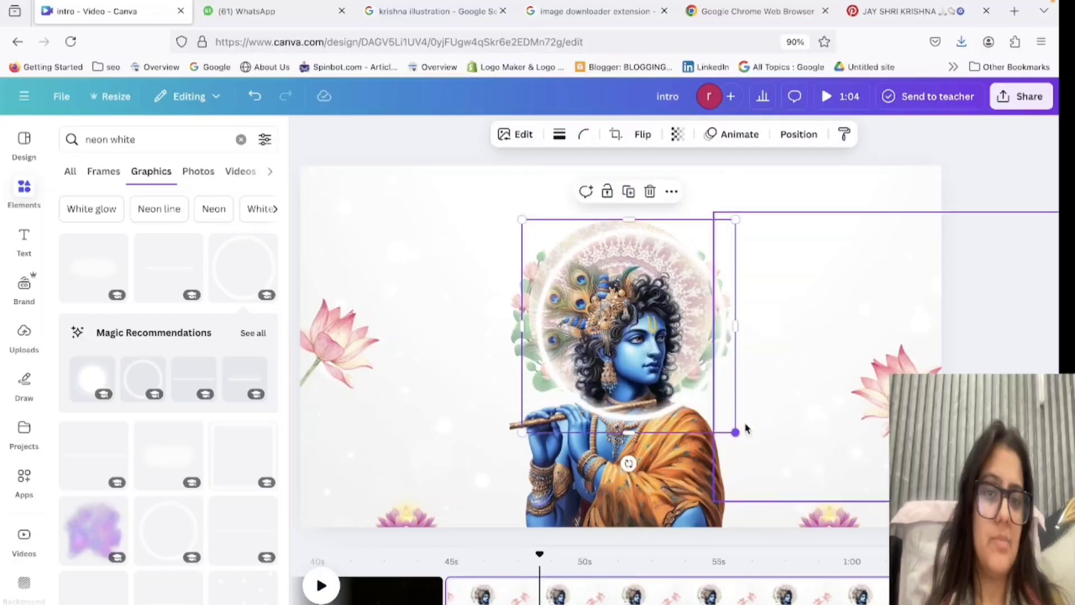
pyautogui.moveTo(697, 358); pyautogui.dragTo(686, 347)
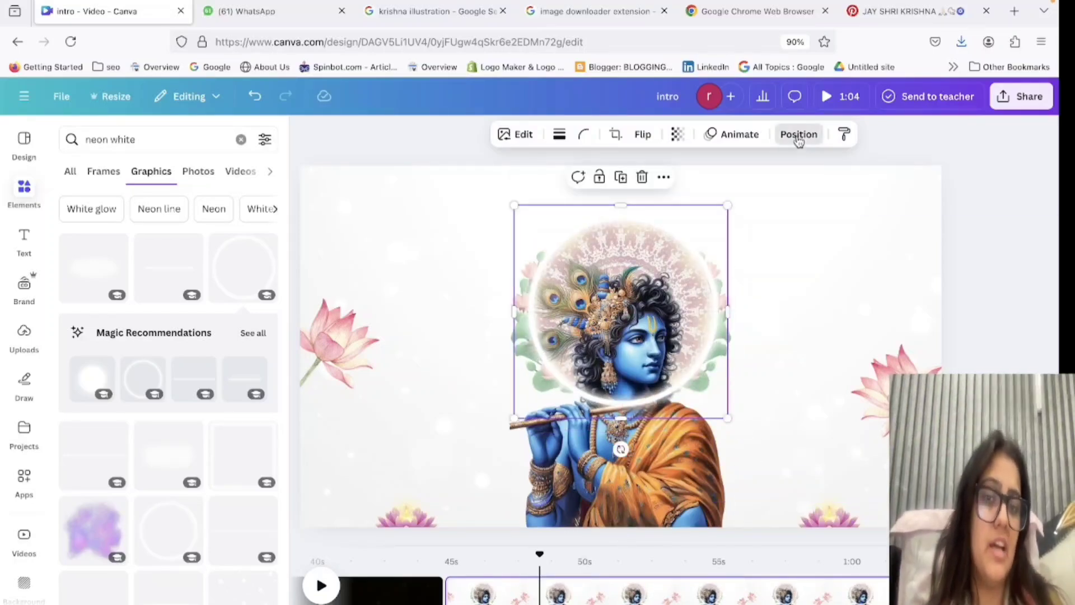
# Adjust the neon ring's layer order so that it sits behind the Krishna figure but one level above the bottom.
pyautogui.click(799, 135)
pyautogui.click(112, 173)
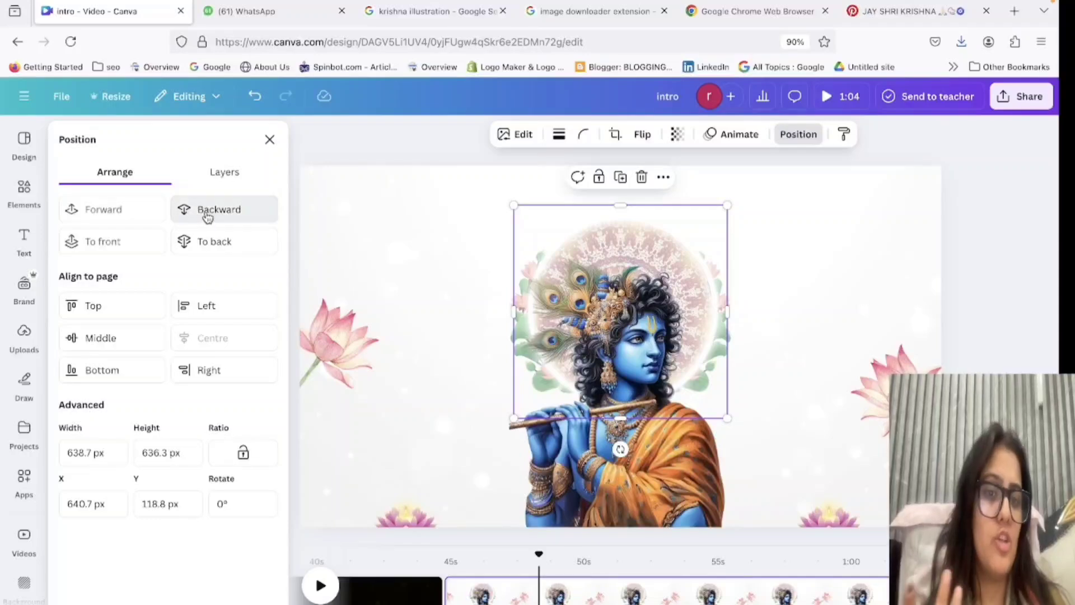
pyautogui.click(208, 216)
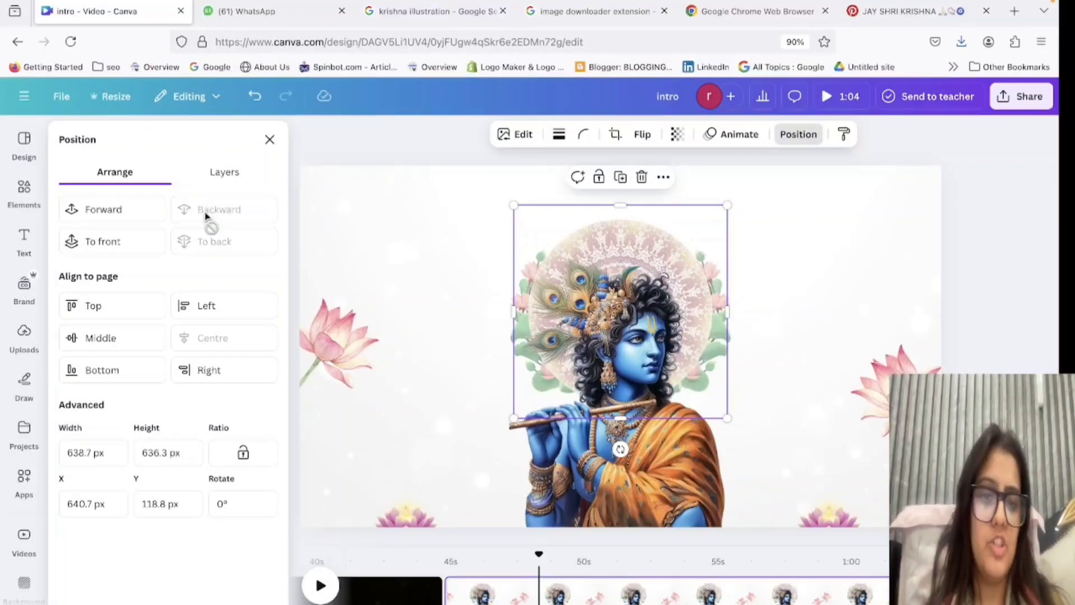
pyautogui.click(108, 209)
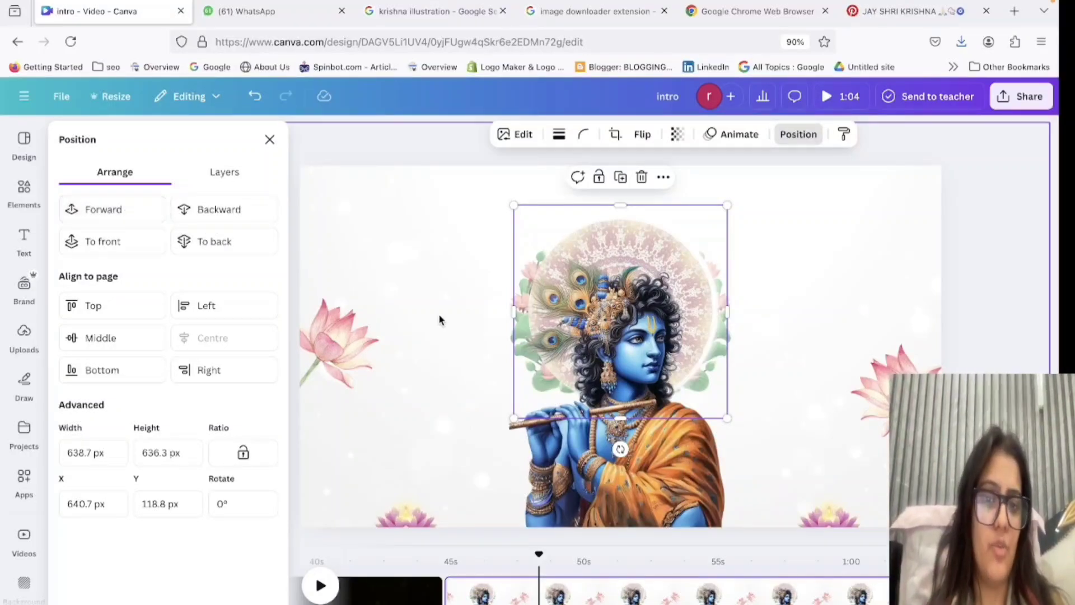
# Resize the neon ring to about 629 px wide and 556 px high so it fits around the mandala.
pyautogui.click(720, 376)
pyautogui.moveTo(718, 384); pyautogui.dragTo(700, 361)
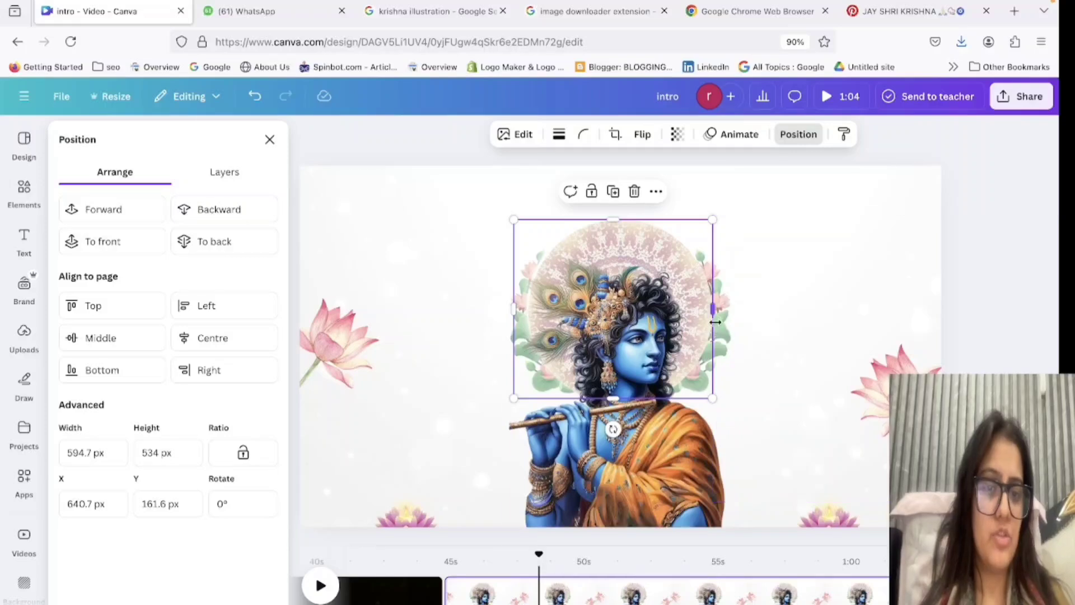
pyautogui.moveTo(713, 309); pyautogui.dragTo(725, 324)
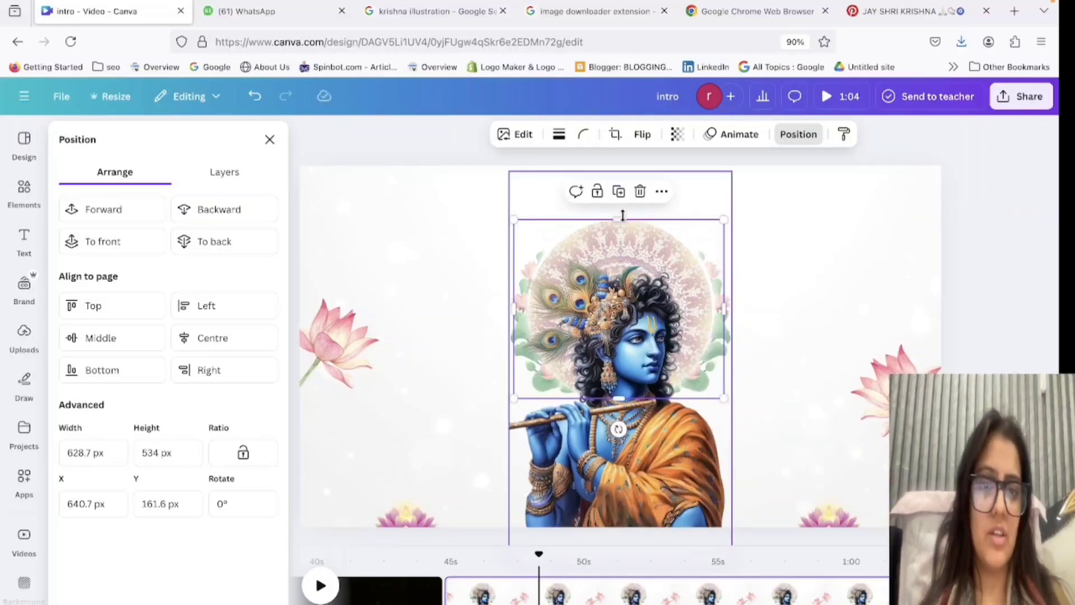
pyautogui.moveTo(621, 218); pyautogui.dragTo(620, 211)
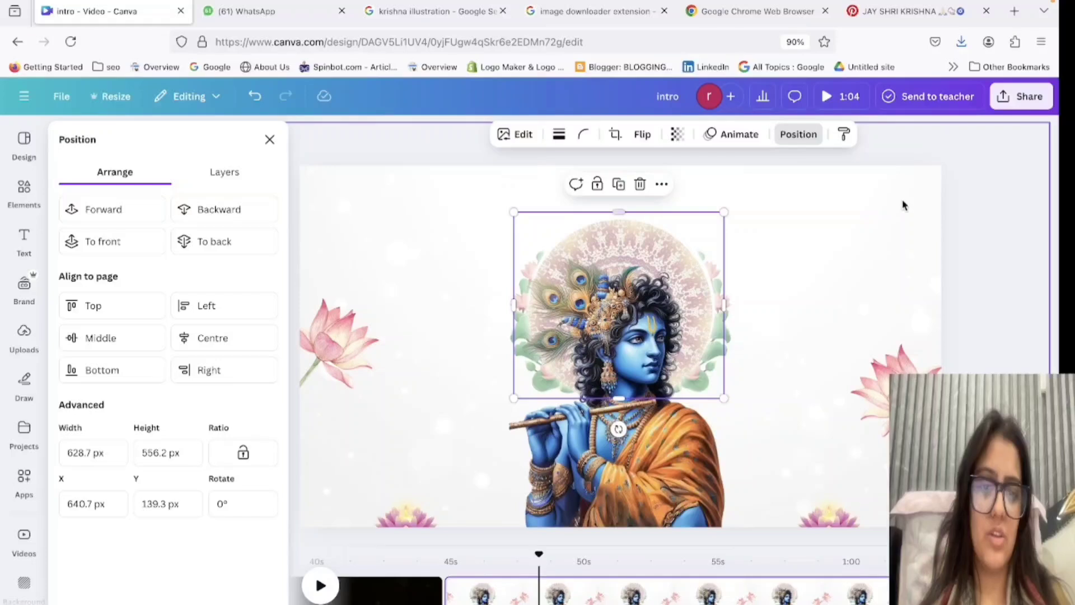
pyautogui.doubleClick(870, 196)
pyautogui.click(243, 603)
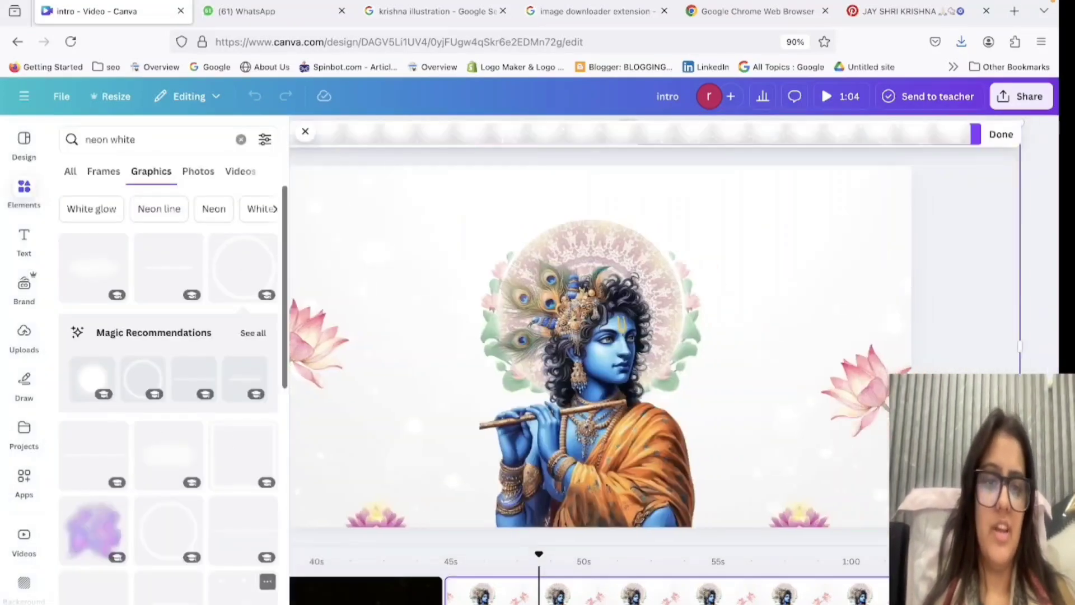
# Apply the Pan animation on enter to the lotus at the page's left edge, with its speed lowered.
pyautogui.click(328, 348)
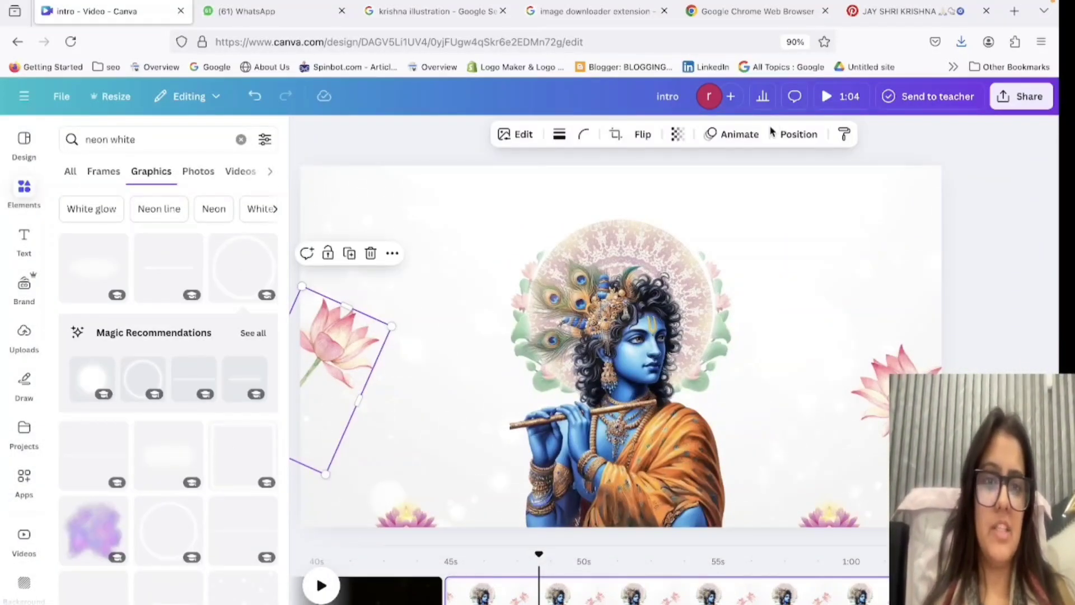
pyautogui.click(730, 141)
pyautogui.scroll(-5, 163, 569)
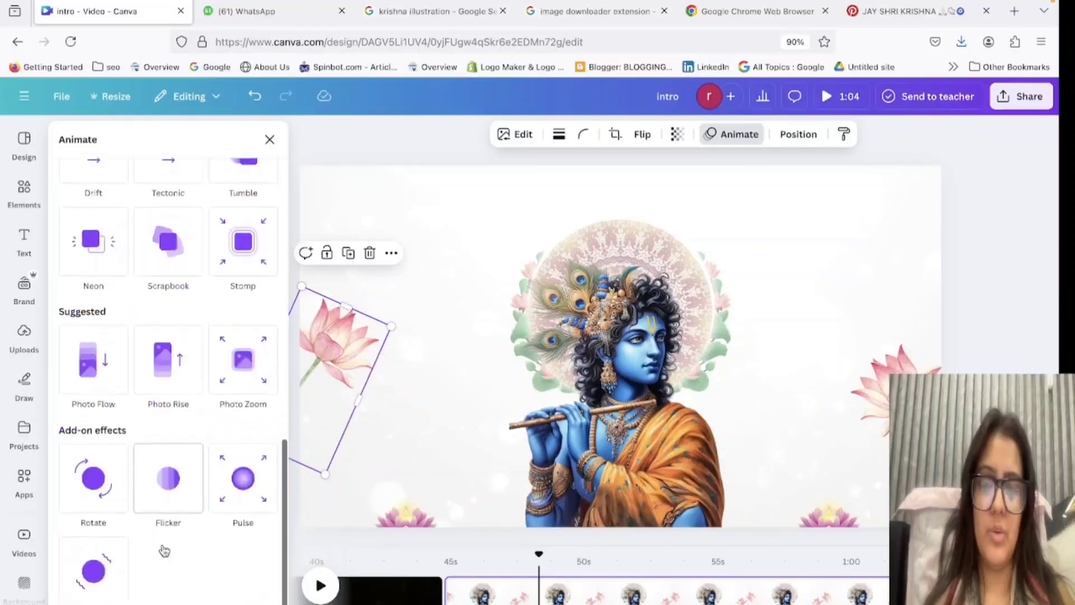
pyautogui.scroll(10, 165, 551)
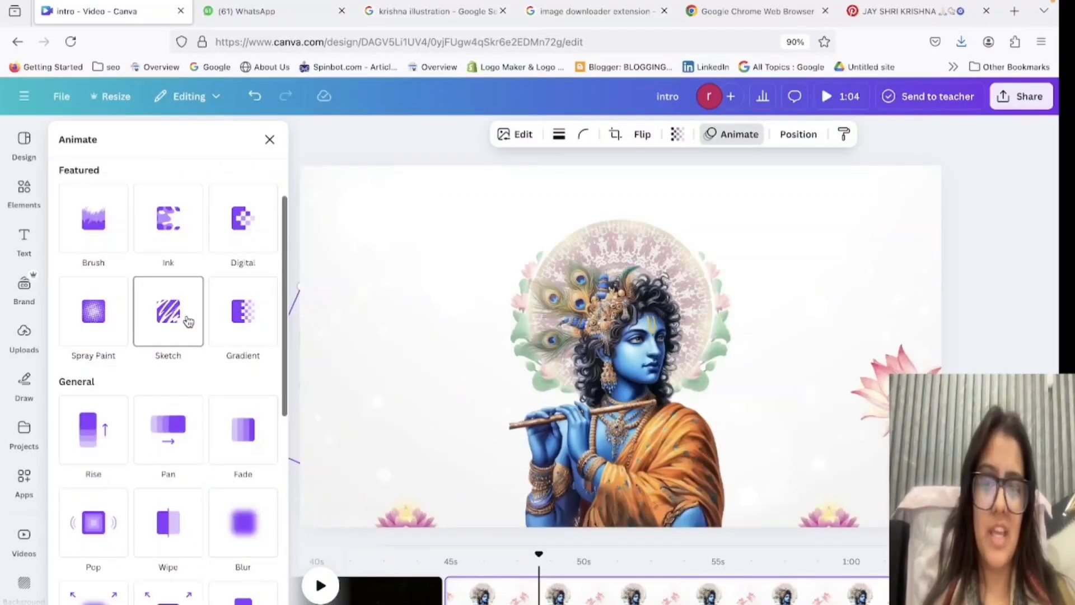
pyautogui.click(168, 453)
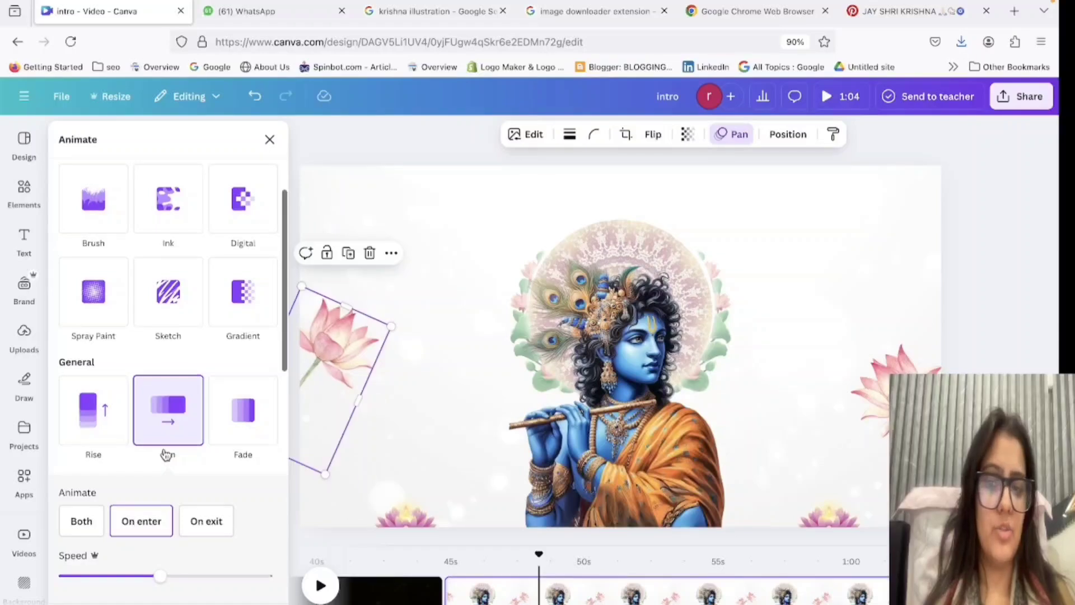
pyautogui.click(90, 434)
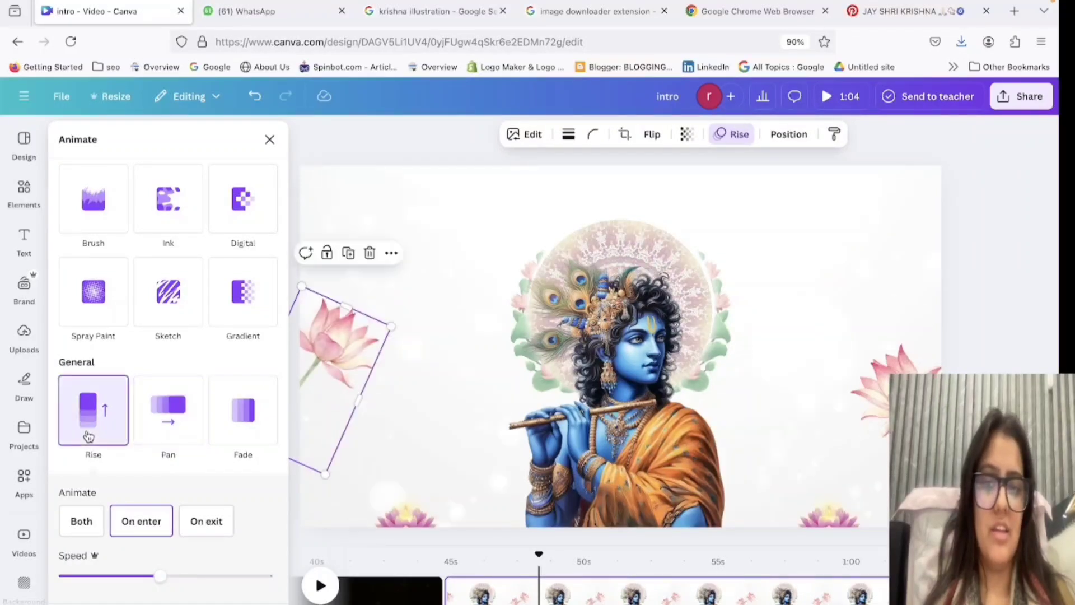
pyautogui.click(167, 417)
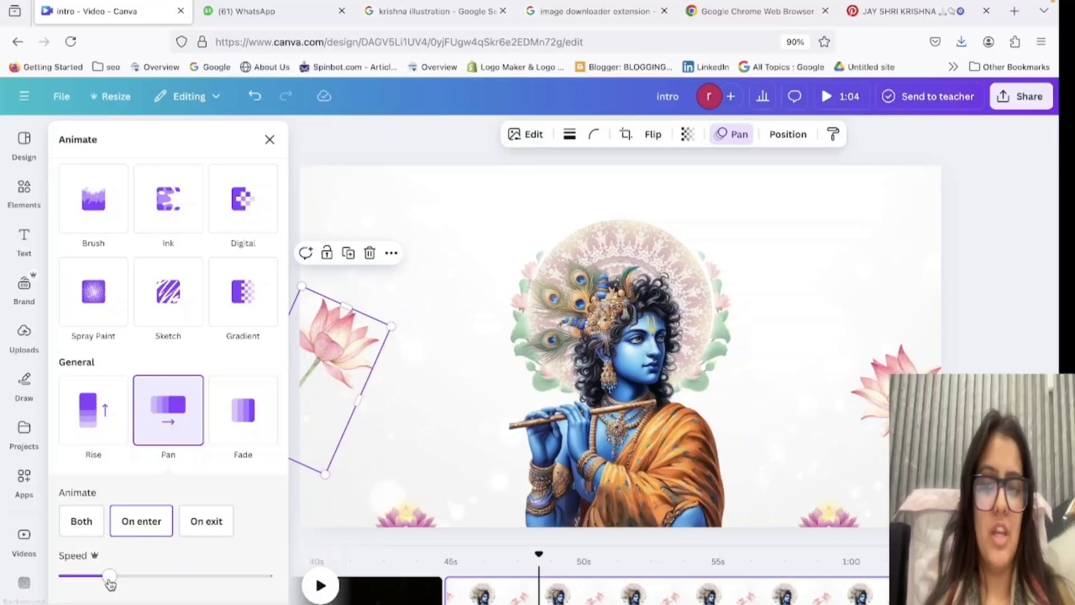
# Animate the lotus at the page's right edge with Tectonic, after trying Pan on enter at a lower speed.
pyautogui.moveTo(110, 577); pyautogui.dragTo(161, 576)
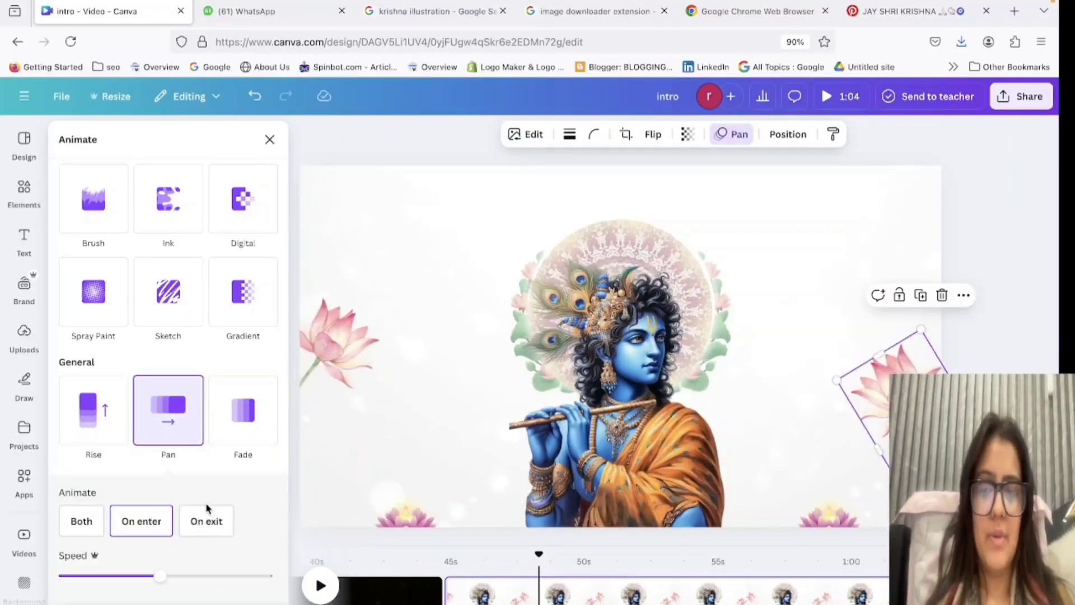
pyautogui.click(109, 576)
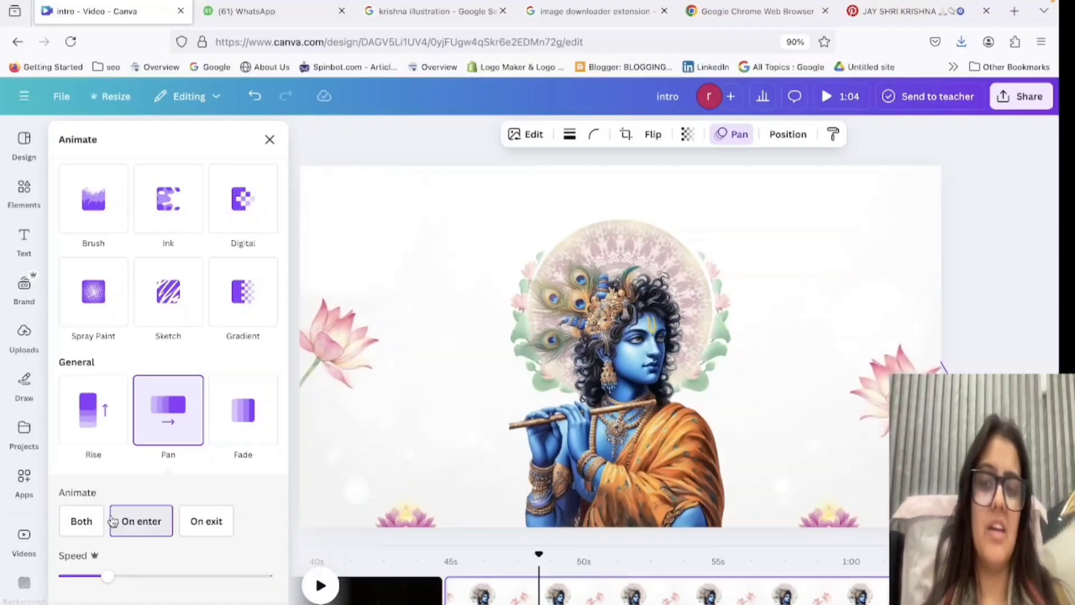
pyautogui.scroll(-4, 79, 365)
pyautogui.scroll(-3, 144, 495)
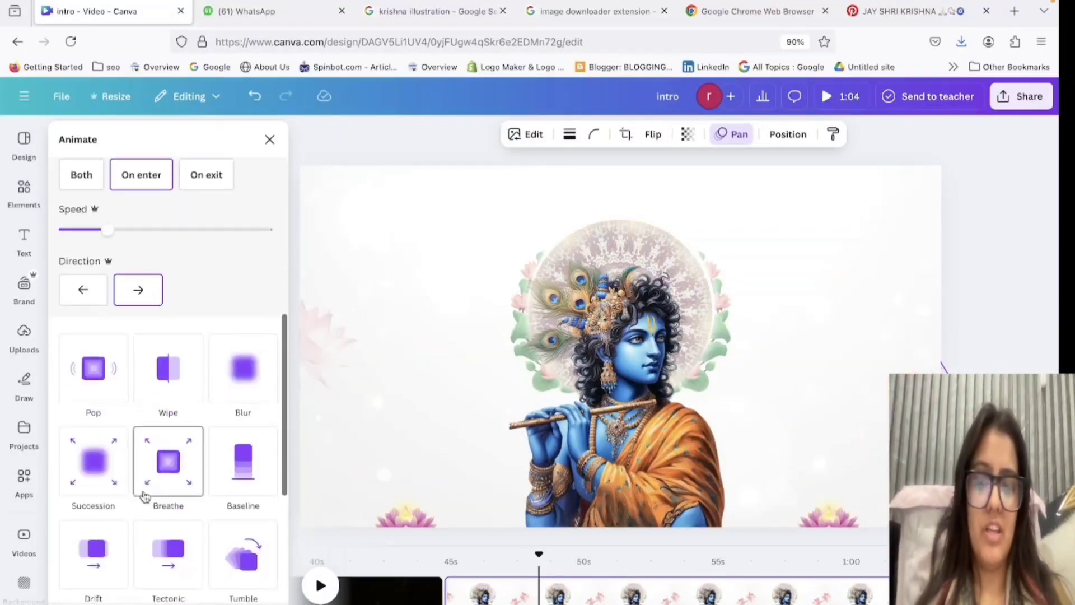
pyautogui.scroll(-2, 143, 499)
pyautogui.scroll(-1, 143, 499)
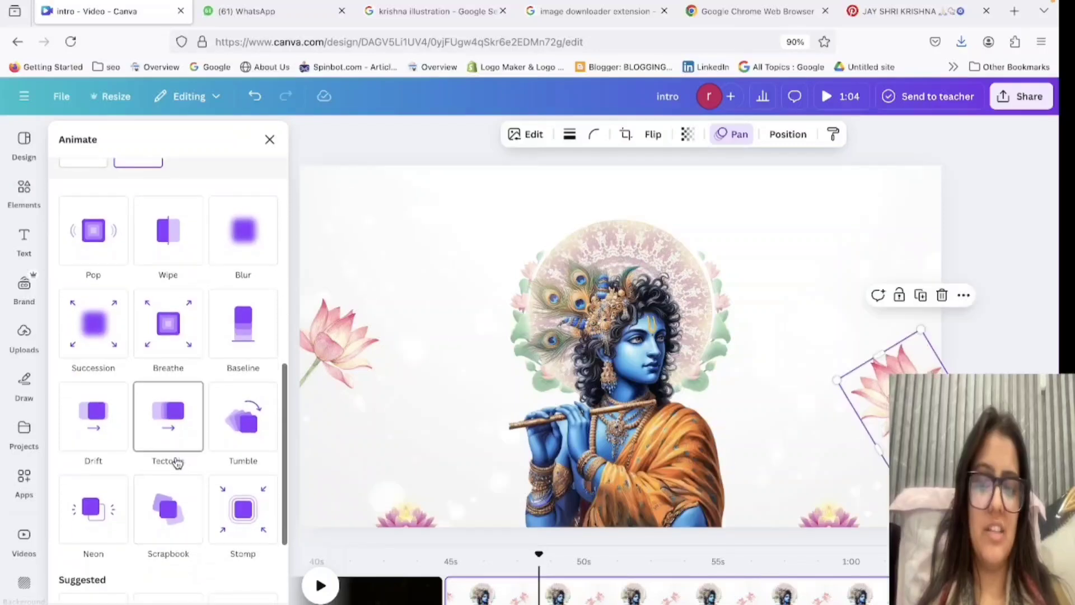
pyautogui.click(169, 424)
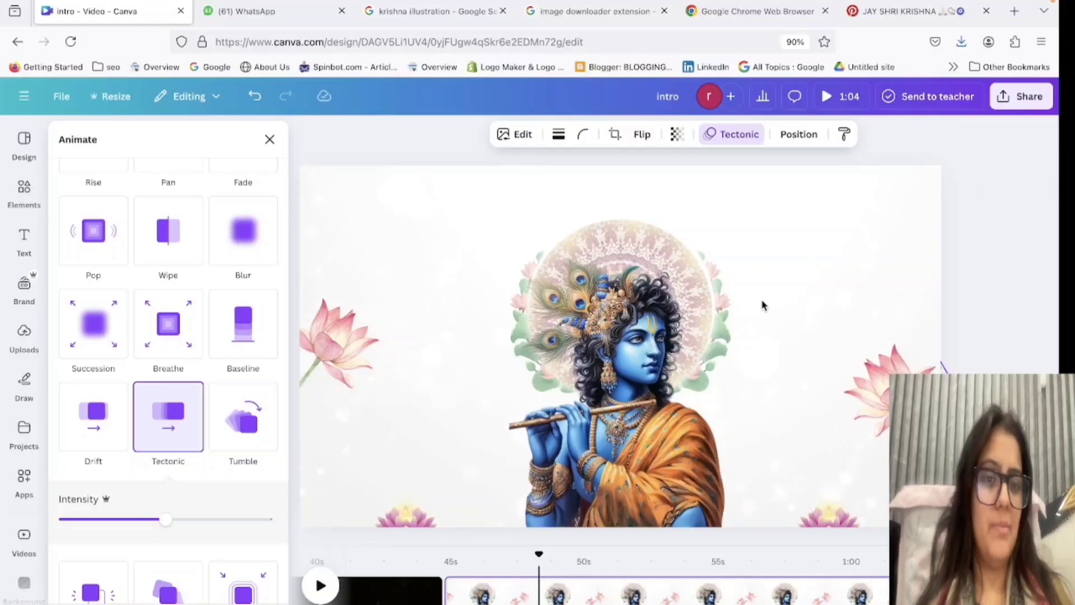
# Apply the Ink photo animation to the Krishna figure, playing on enter in the Seep style.
pyautogui.click(725, 337)
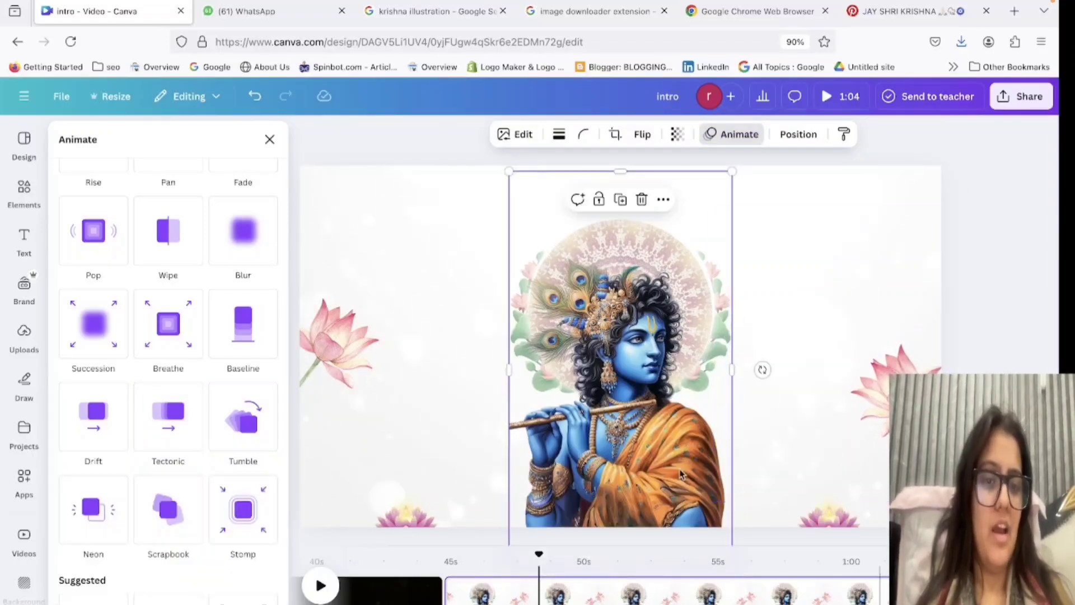
pyautogui.click(734, 138)
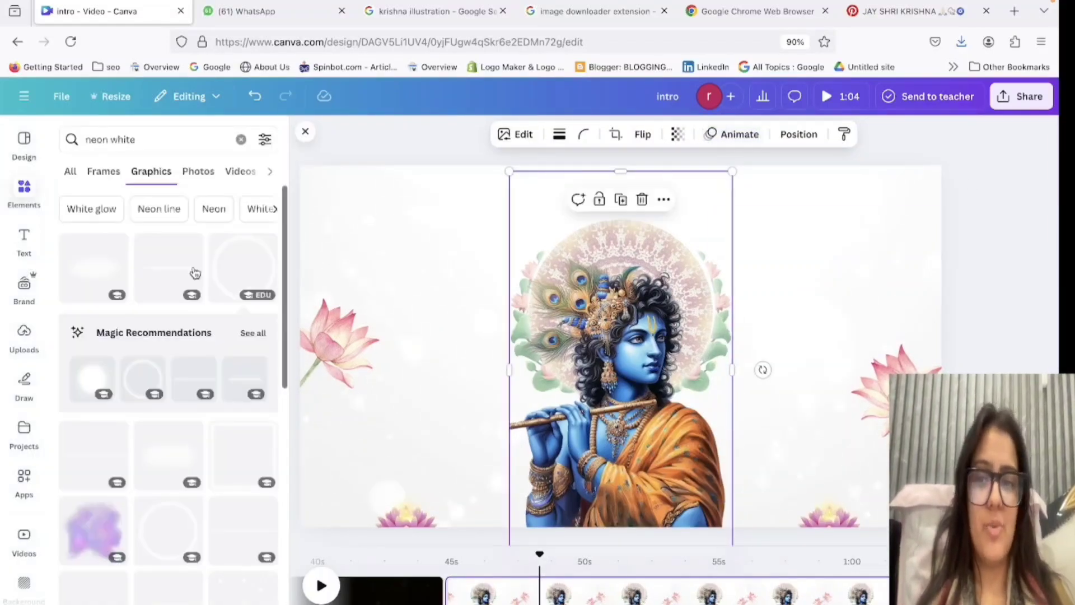
pyautogui.click(734, 139)
pyautogui.click(114, 173)
pyautogui.click(225, 175)
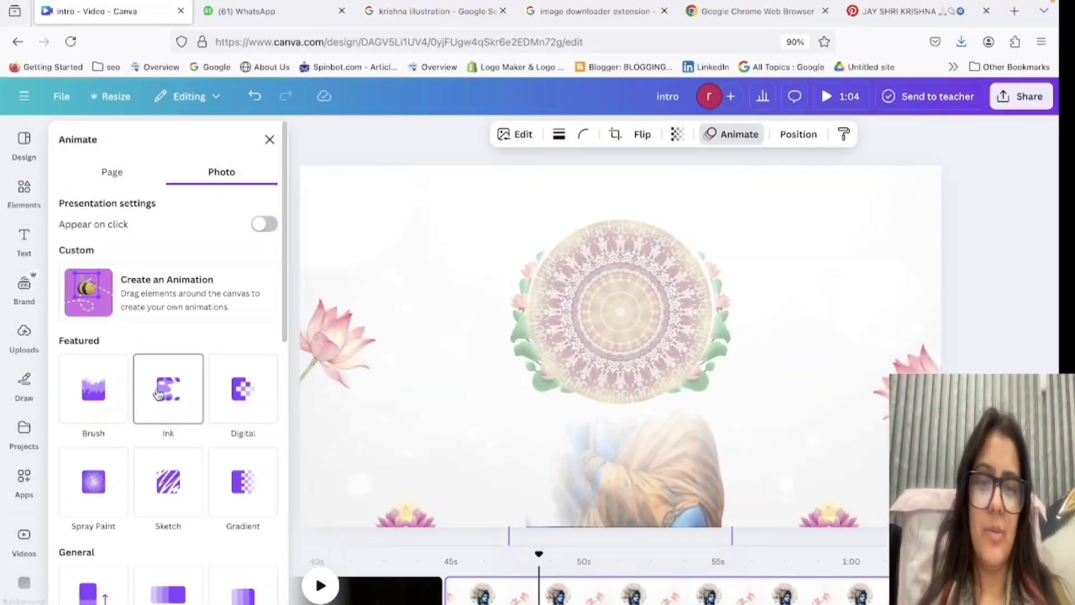
pyautogui.click(159, 394)
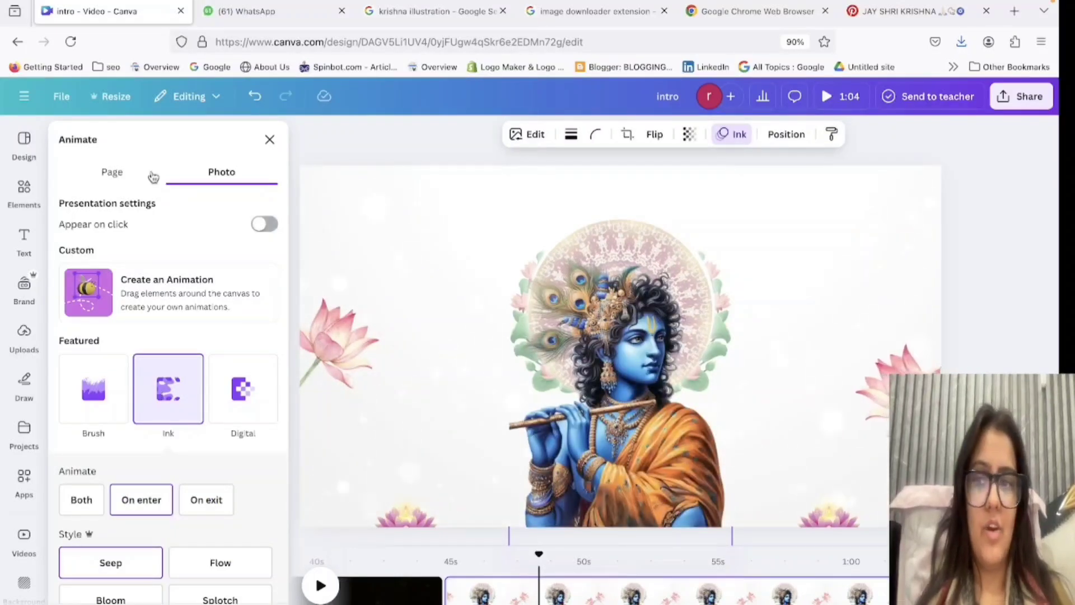
pyautogui.click(271, 138)
pyautogui.click(266, 140)
# Search the elements for "light" and look through the frames and graphics for a light effect.
pyautogui.doubleClick(174, 136)
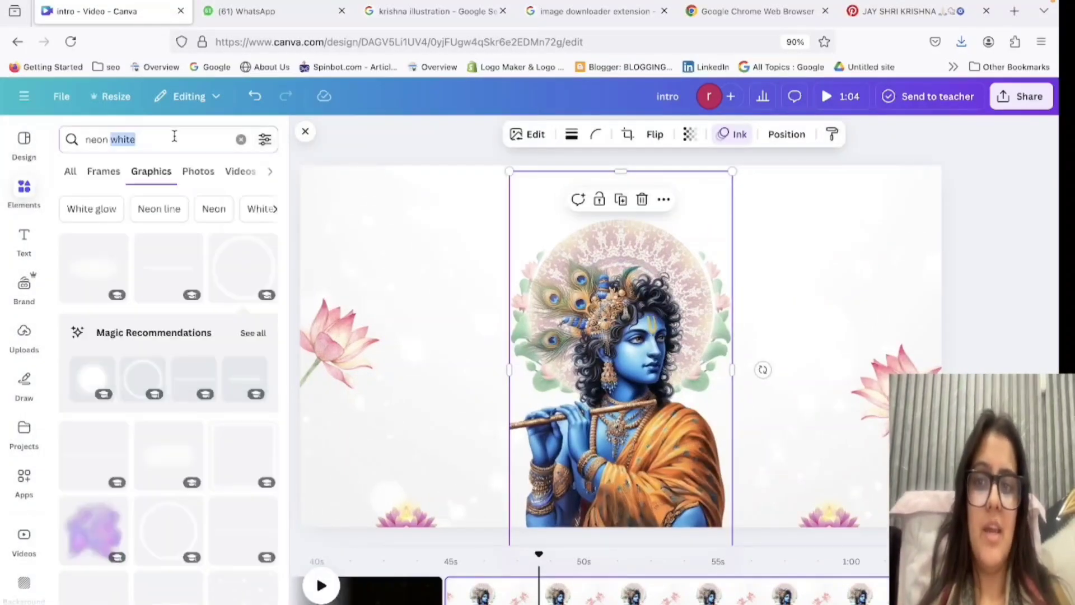
pyautogui.press('BackSpace')
pyautogui.write('light')
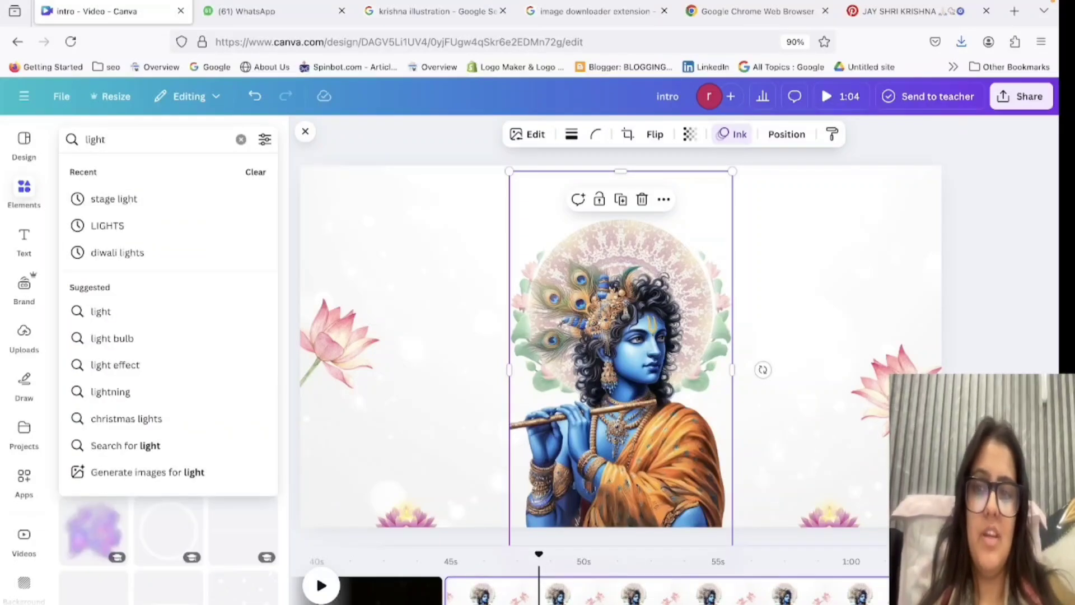
pyautogui.press('Return')
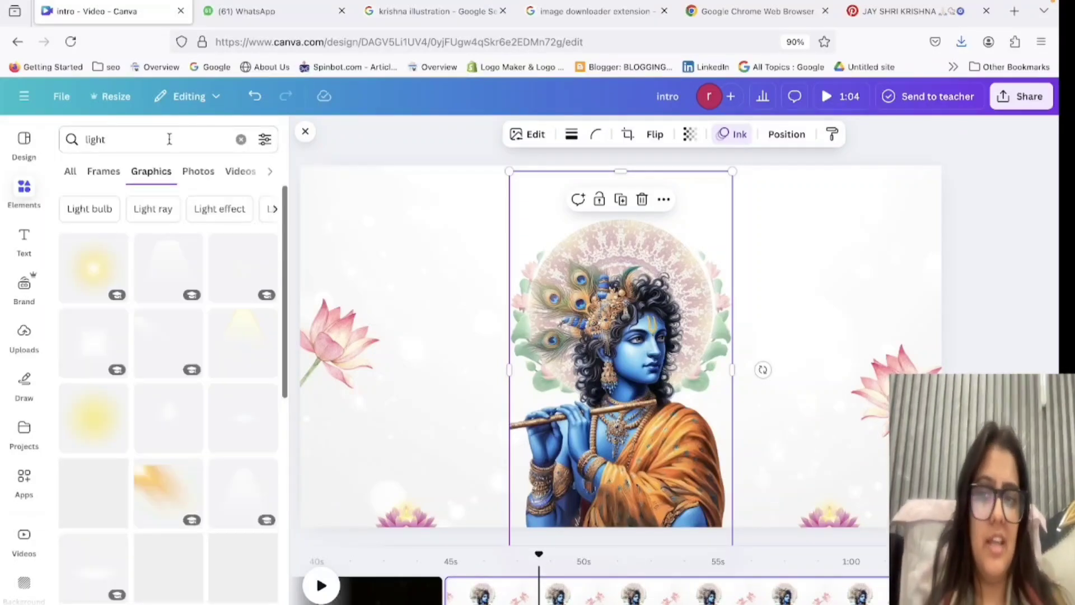
pyautogui.click(112, 171)
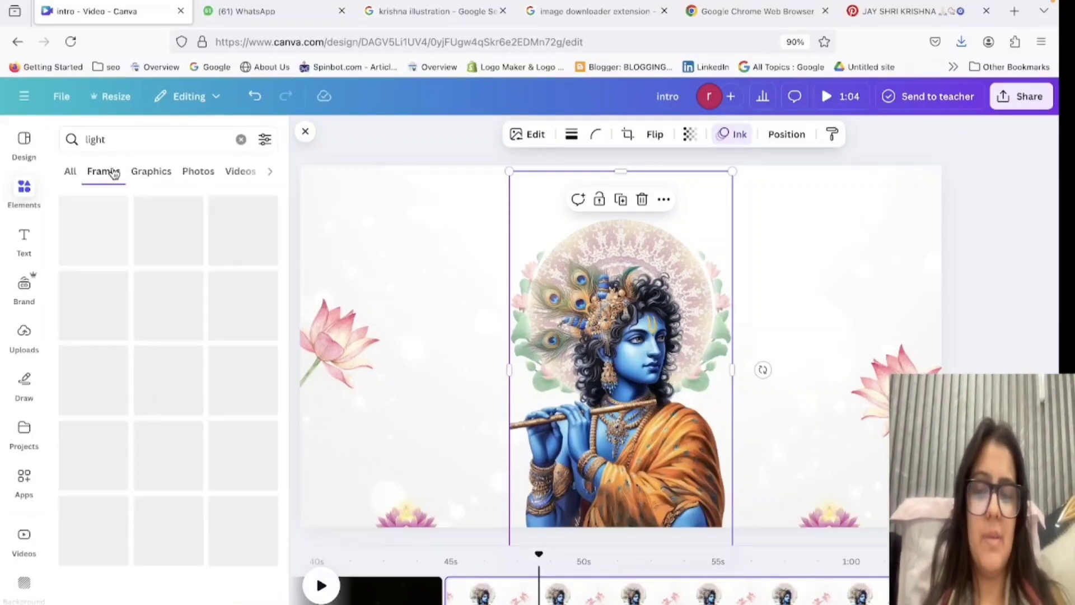
pyautogui.click(151, 171)
pyautogui.scroll(-10, 129, 464)
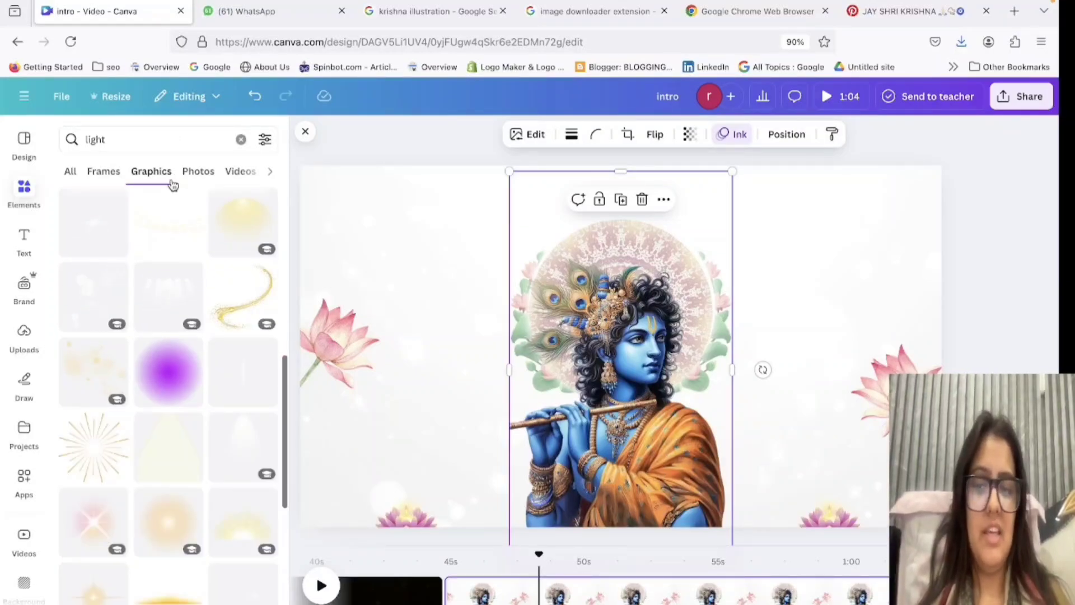
# Add the pink starburst light graphic, centre it over Krishna's head and send it backward one layer.
pyautogui.click(97, 524)
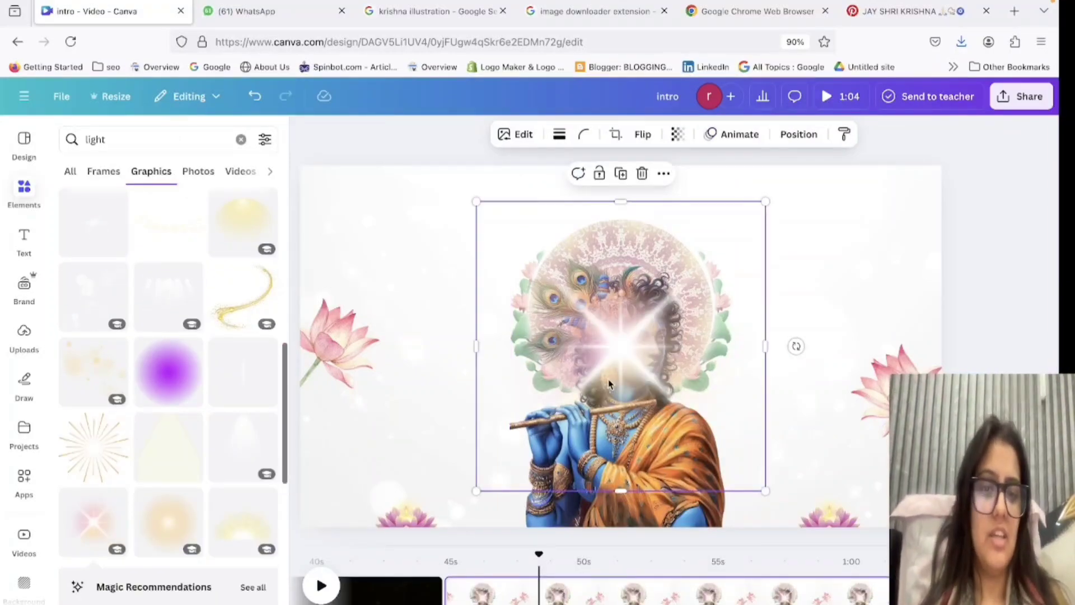
pyautogui.moveTo(609, 378); pyautogui.dragTo(608, 342)
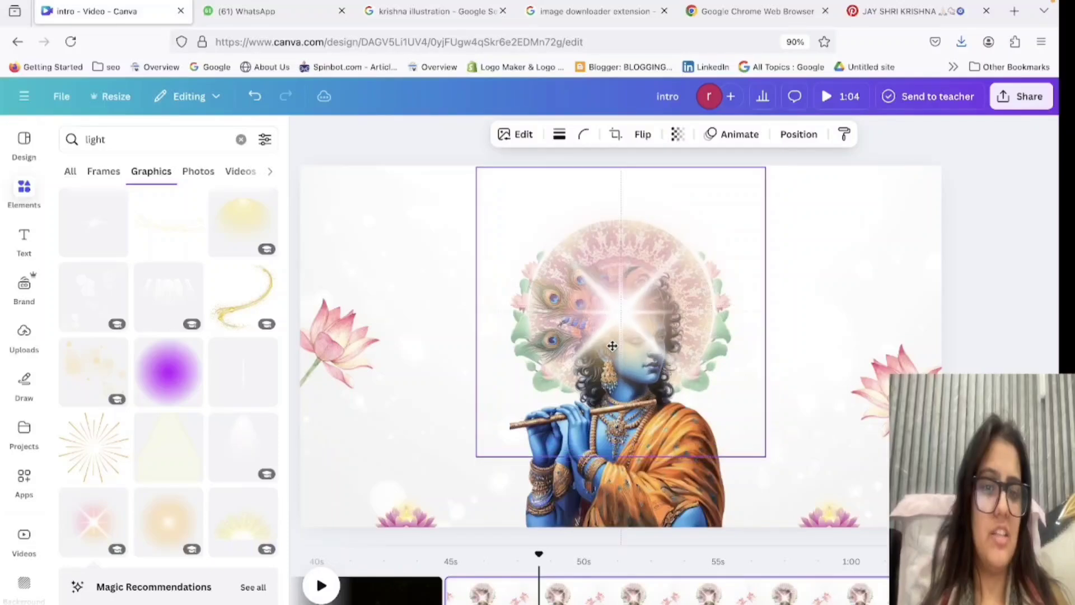
pyautogui.click(791, 136)
pyautogui.click(235, 208)
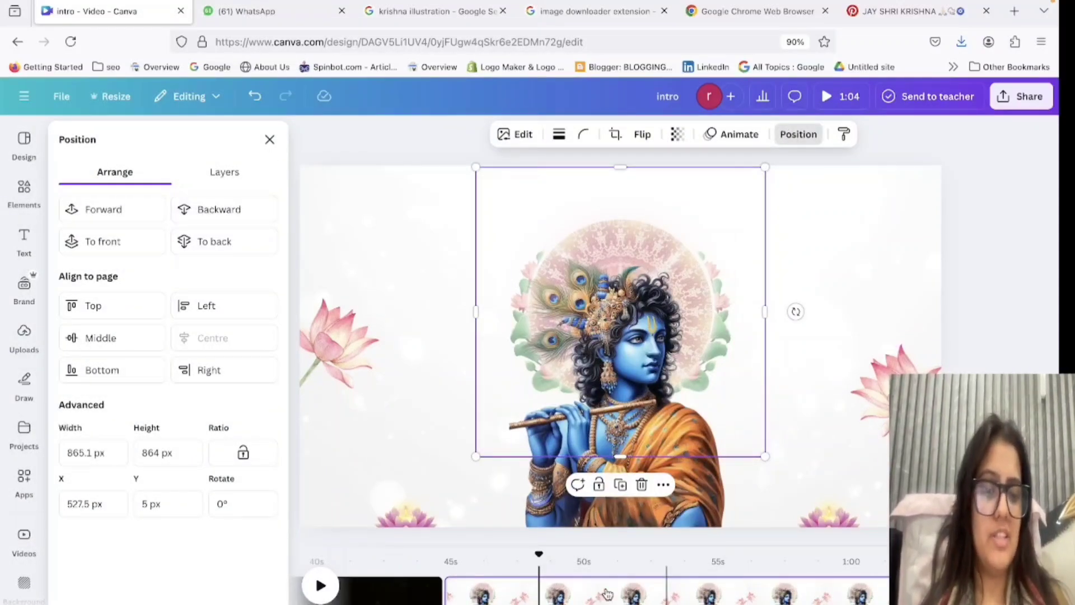
# Preview the Krishna page from the end of the preceding dark page, stopping on the Krishna figure.
pyautogui.moveTo(538, 559); pyautogui.dragTo(437, 552)
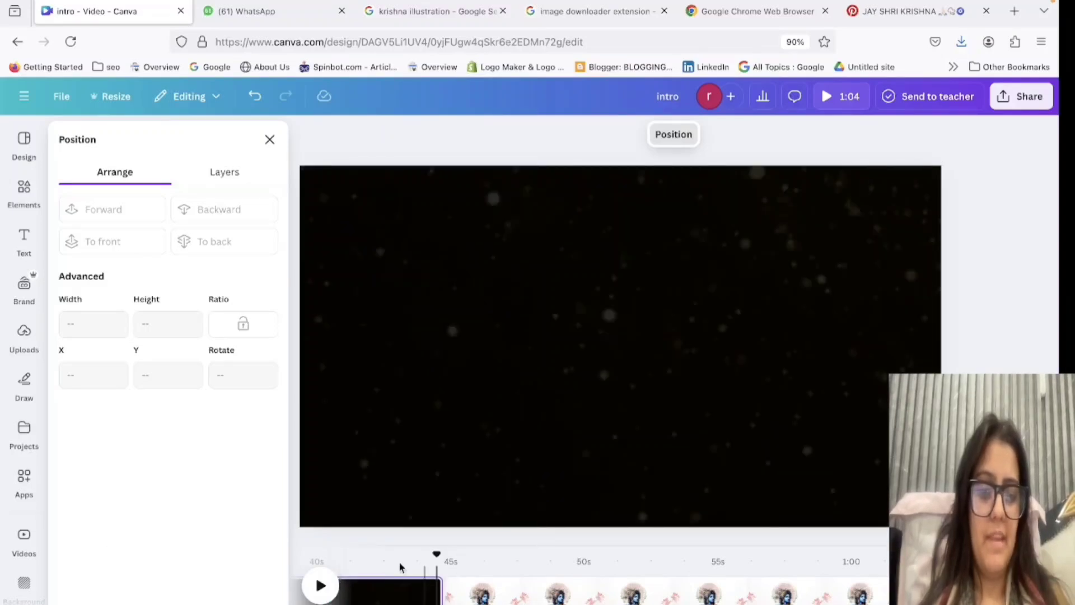
pyautogui.click(322, 586)
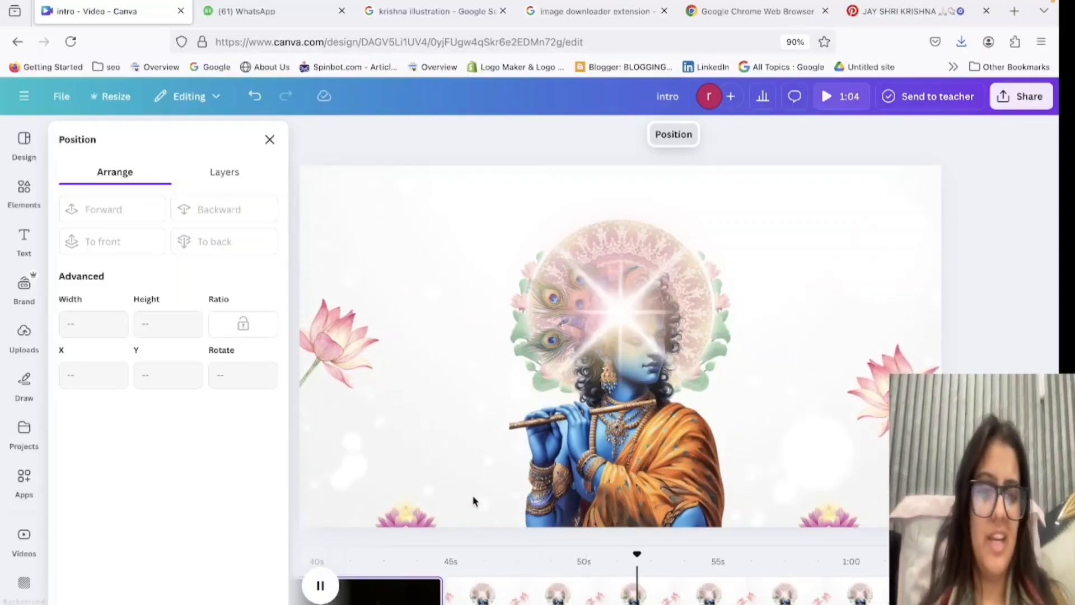
pyautogui.click(622, 381)
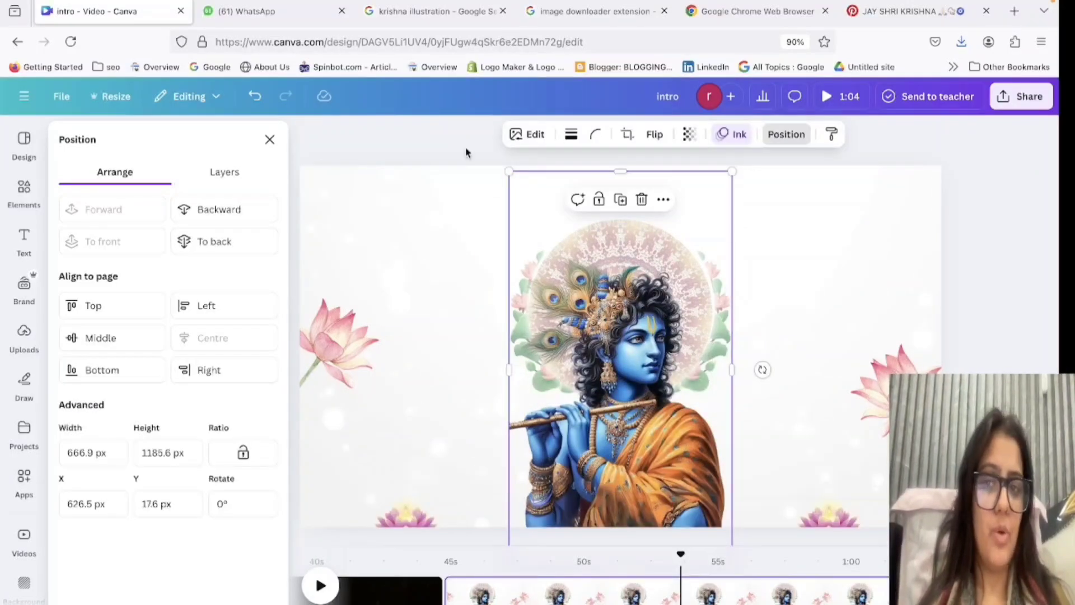
# Apply the Flicker add-on effect to the lotus-and-leaf border on the left side of the mandala behind Krishna.
pyautogui.click(227, 172)
pyautogui.scroll(-3, 171, 523)
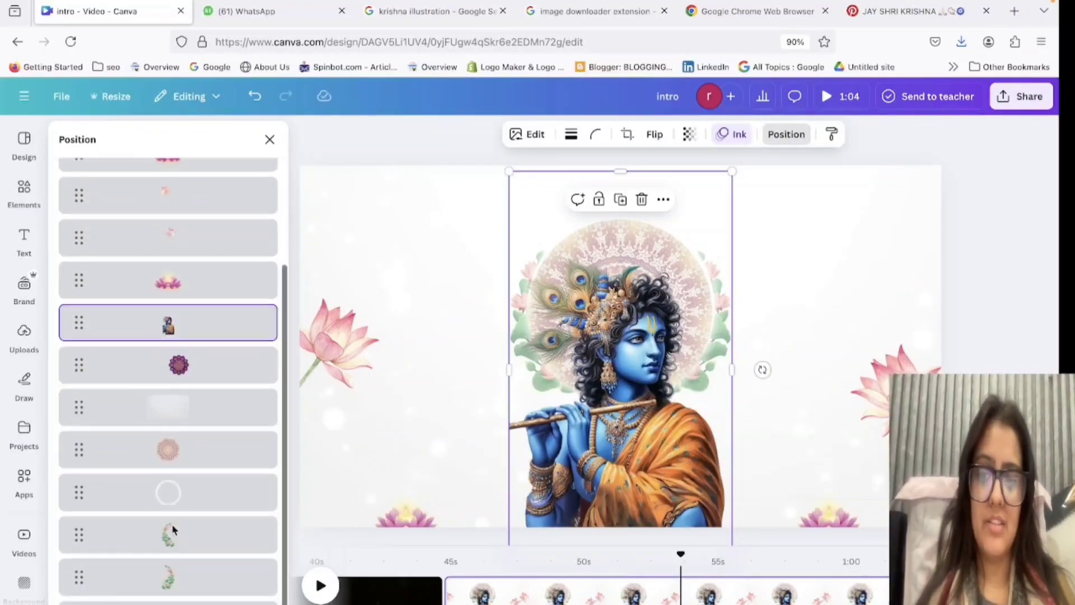
pyautogui.click(172, 529)
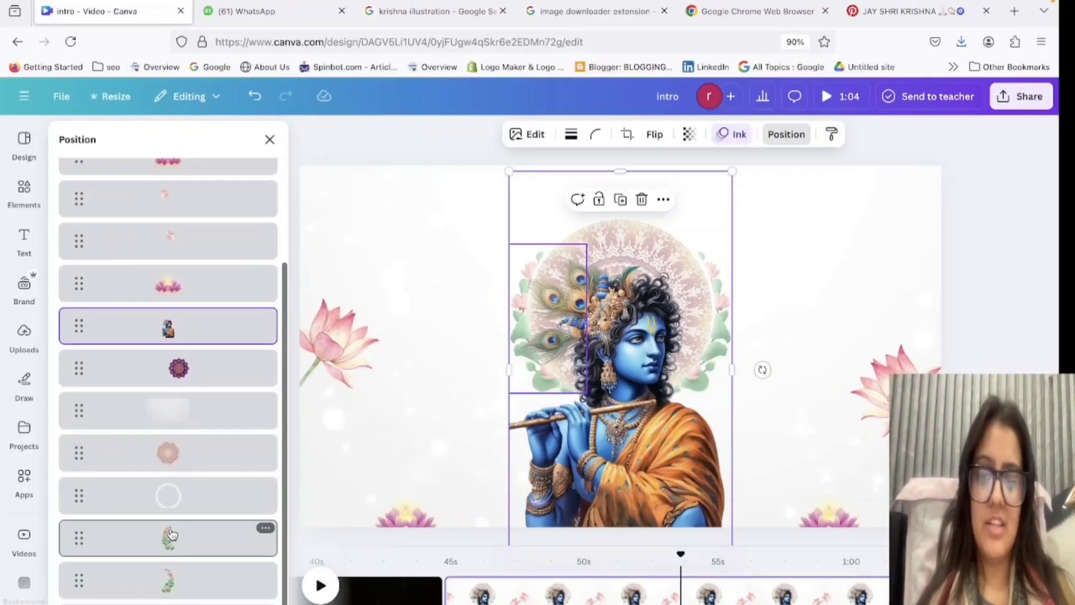
pyautogui.click(739, 134)
pyautogui.scroll(-8, 168, 448)
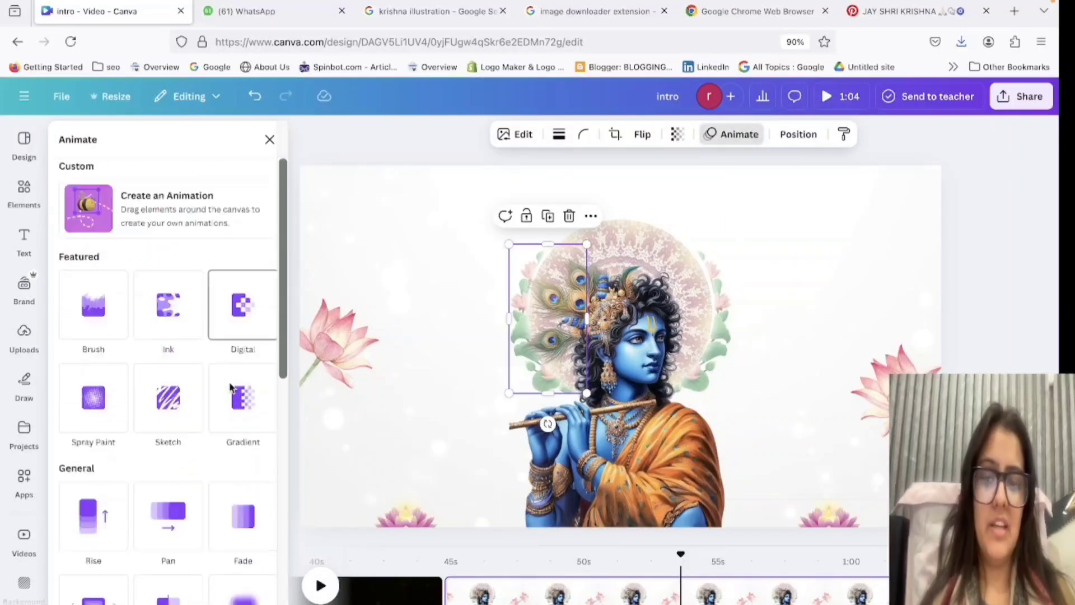
pyautogui.click(83, 507)
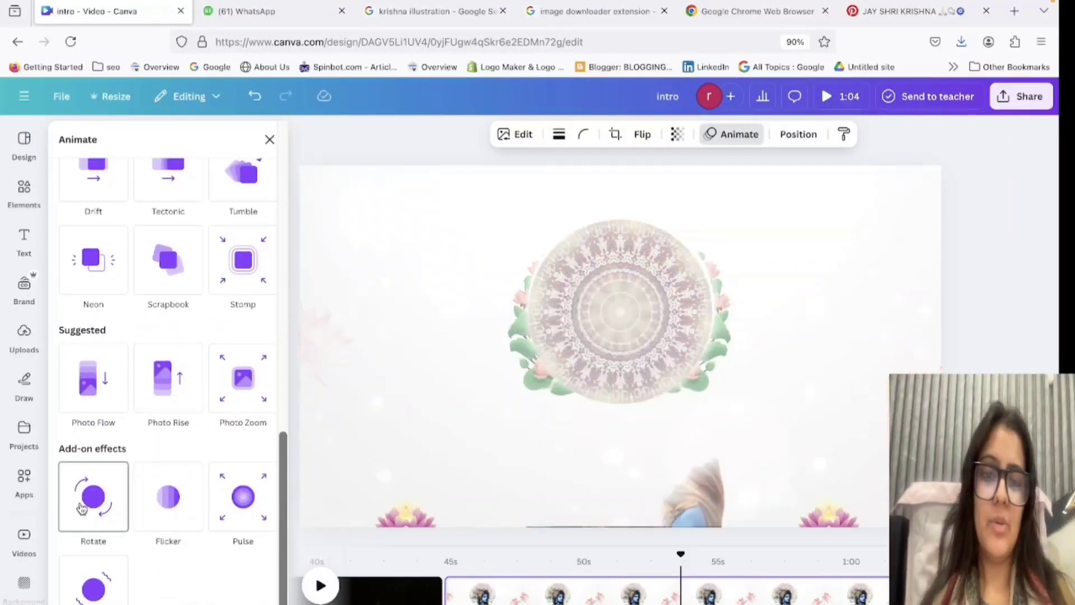
pyautogui.click(171, 512)
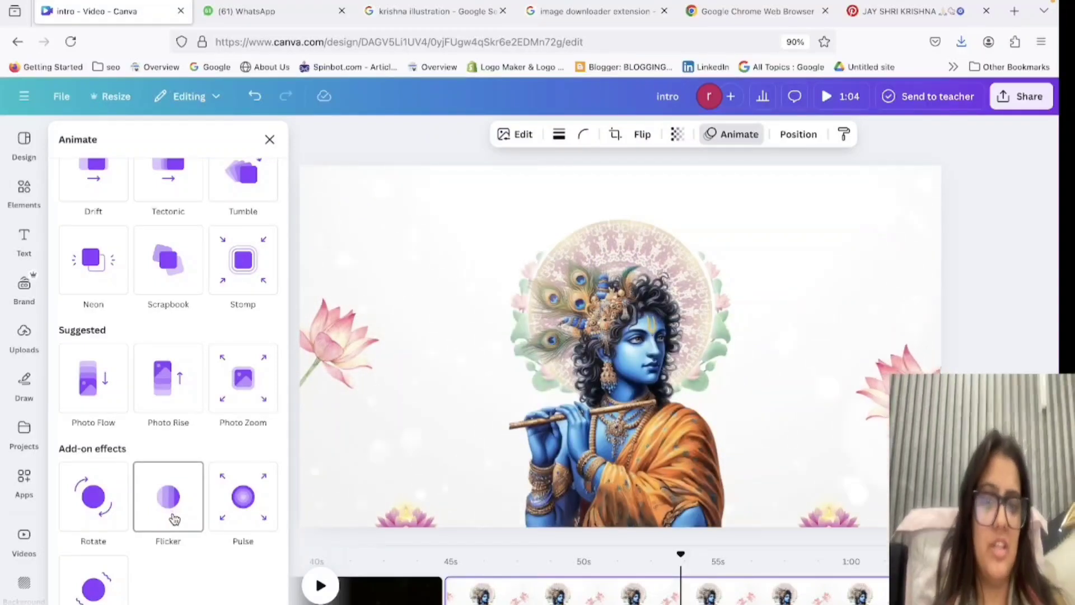
pyautogui.click(174, 518)
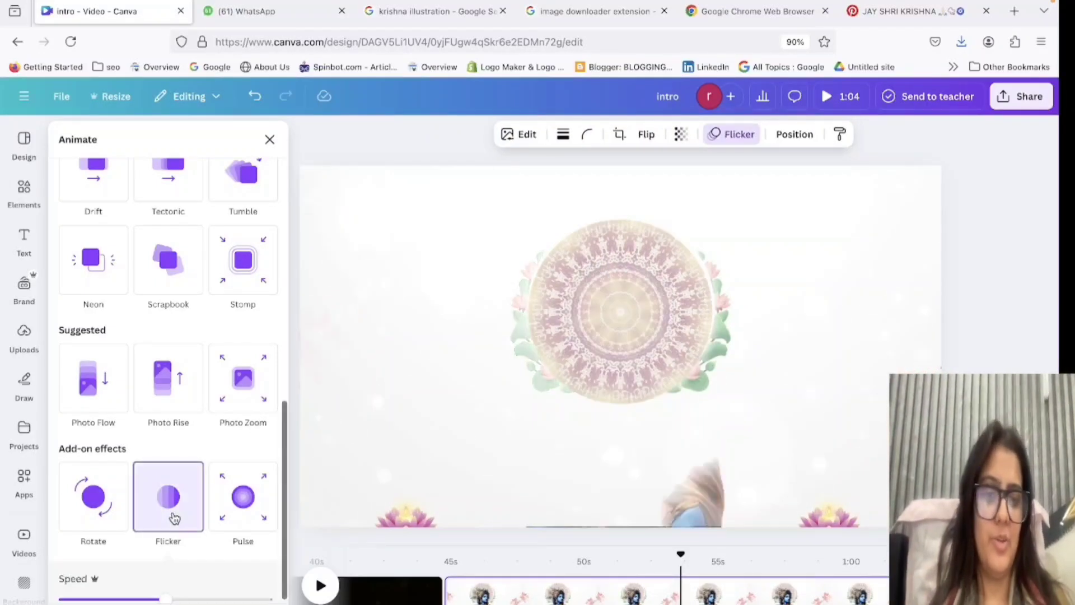
# Apply the Flicker add-on effect to the matching lotus-and-leaf border on the right side of the mandala.
pyautogui.click(796, 134)
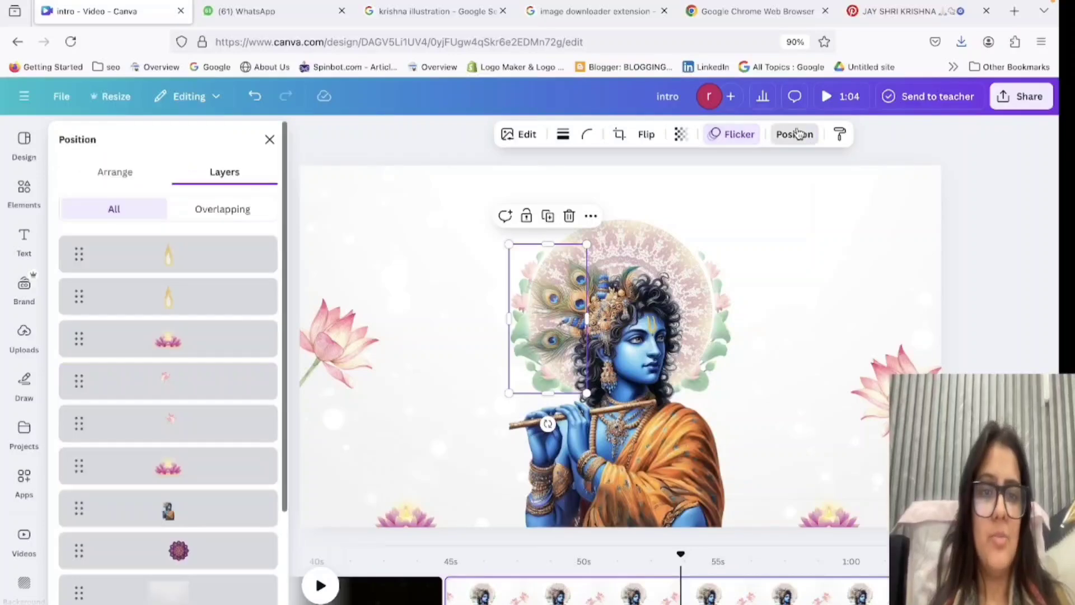
pyautogui.scroll(-3, 198, 514)
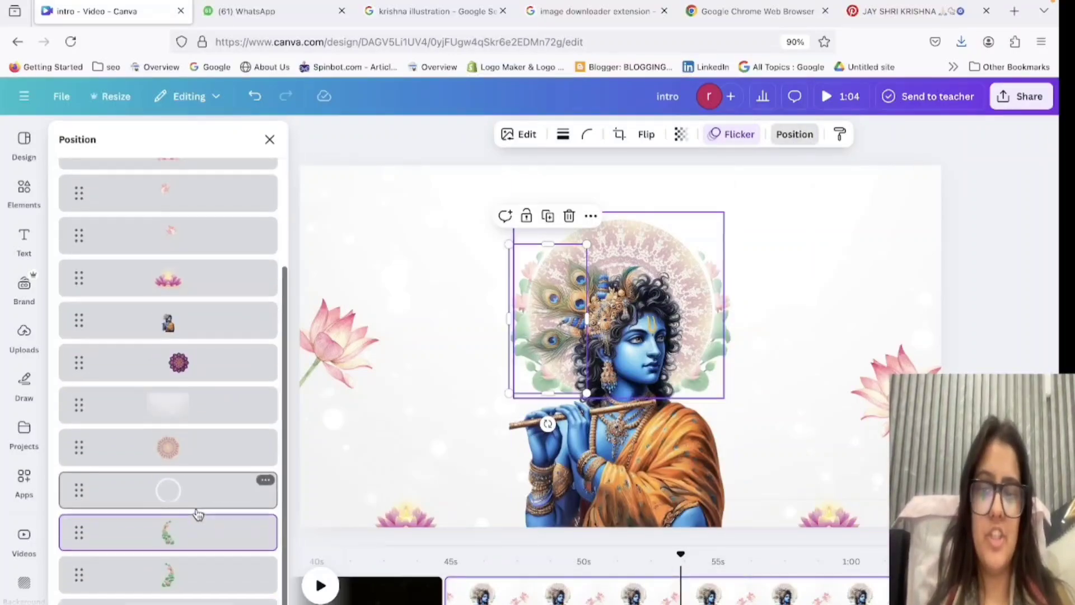
pyautogui.click(196, 581)
pyautogui.click(725, 137)
pyautogui.scroll(-5, 197, 455)
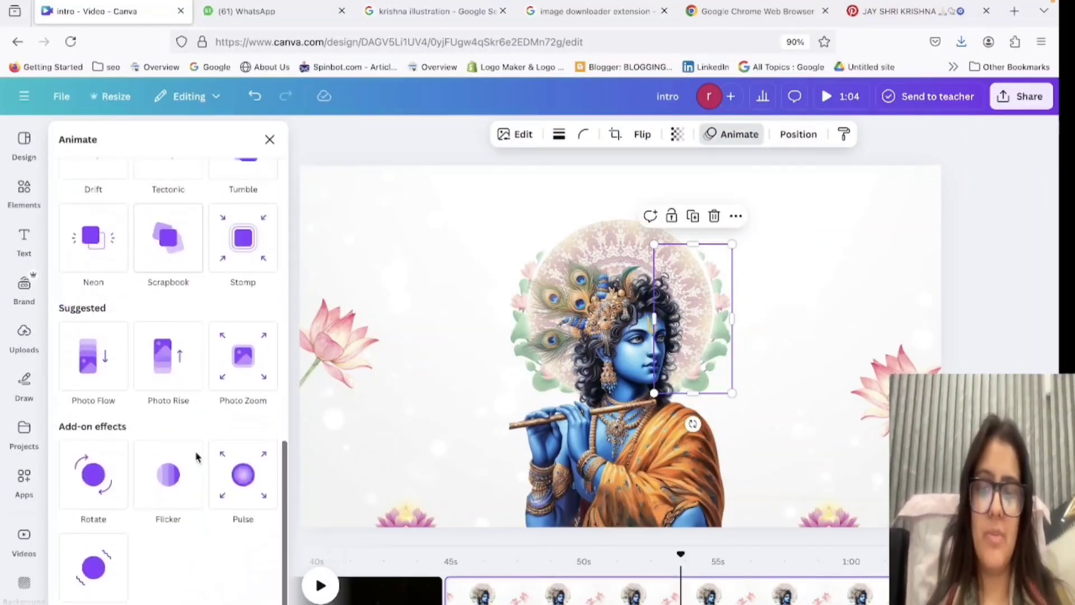
pyautogui.click(186, 514)
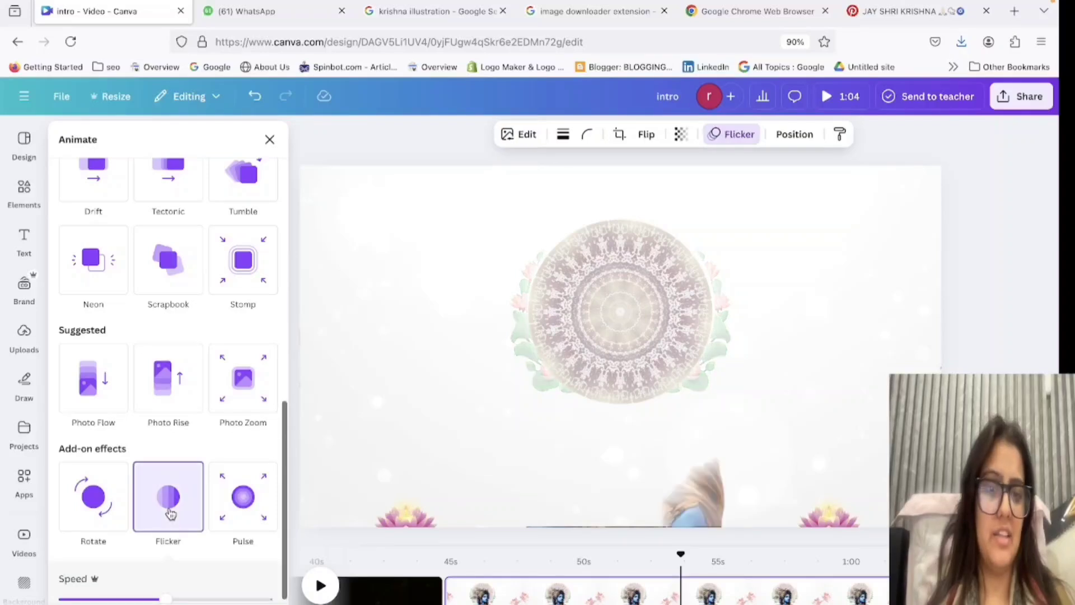
pyautogui.click(986, 265)
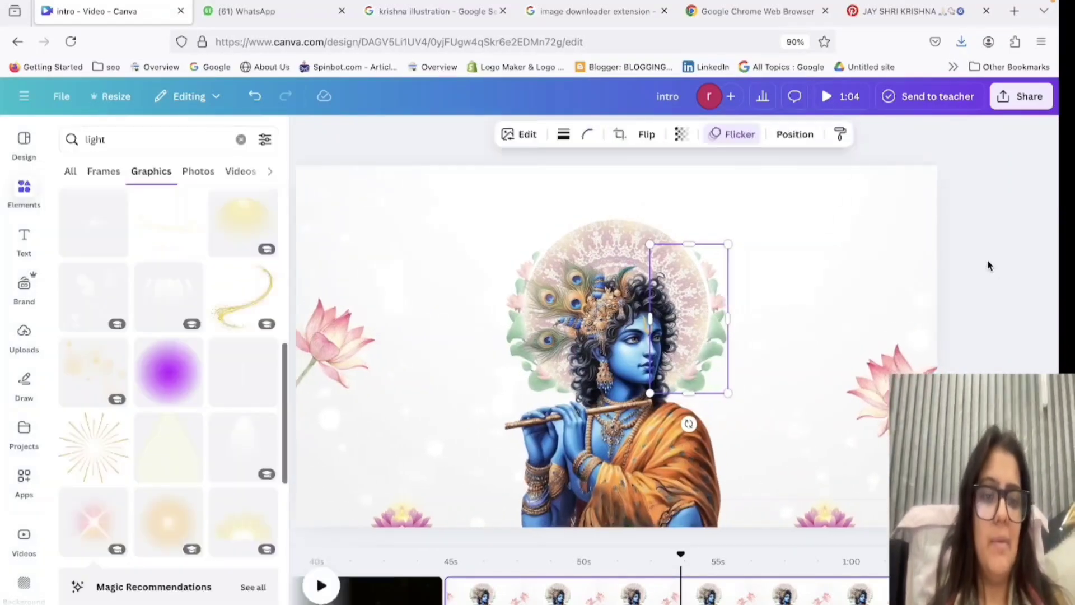
# Search the elements for "diwali" and place small hanging diya ornaments in both upper corners of the page.
pyautogui.press('BackSpace')
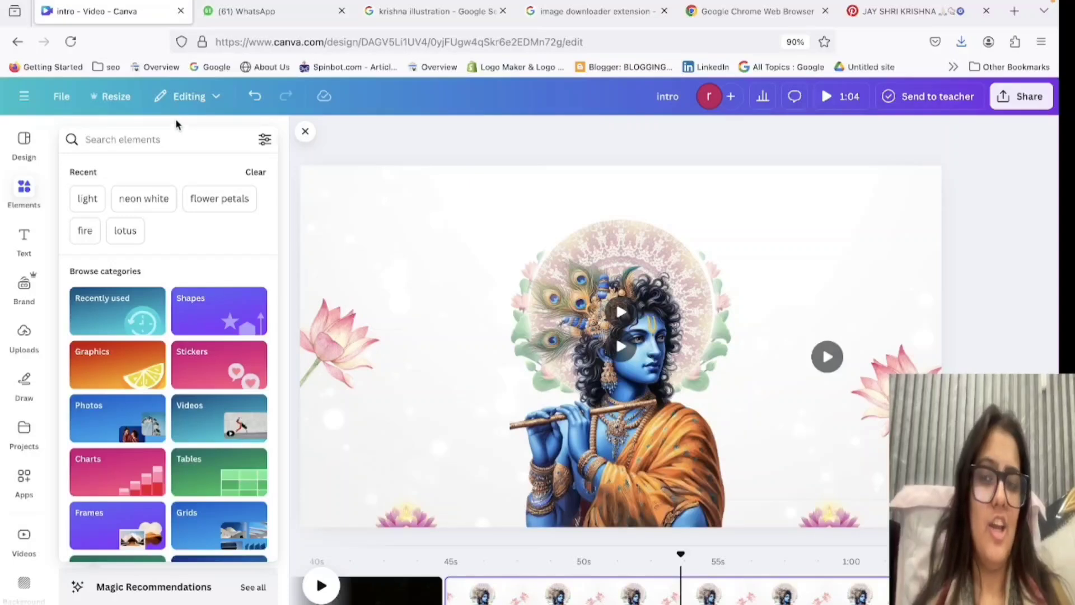
pyautogui.write('diw')
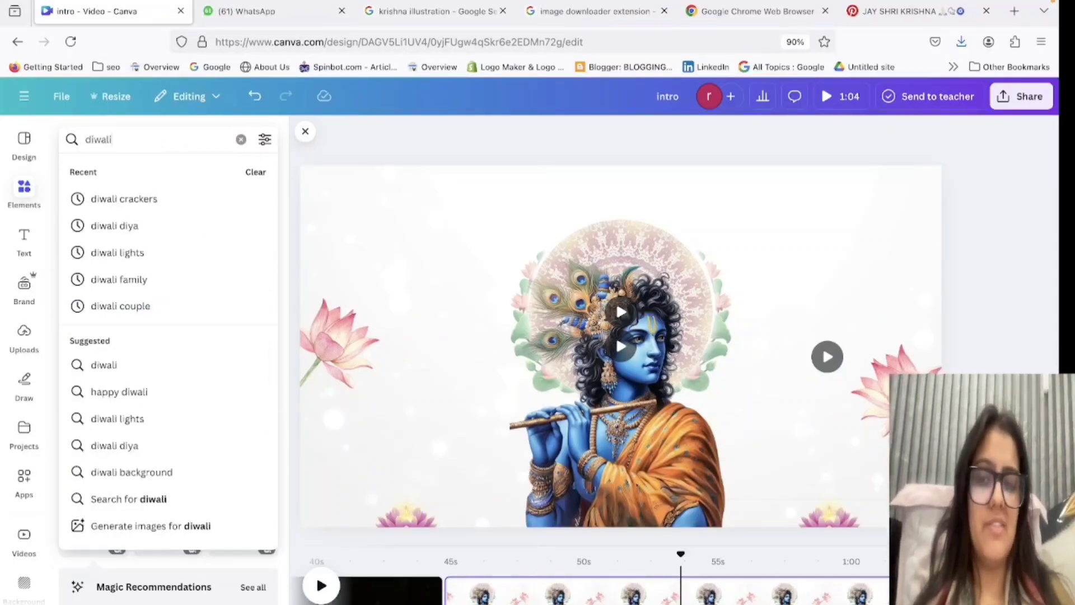
pyautogui.write('ali')
pyautogui.press('Return')
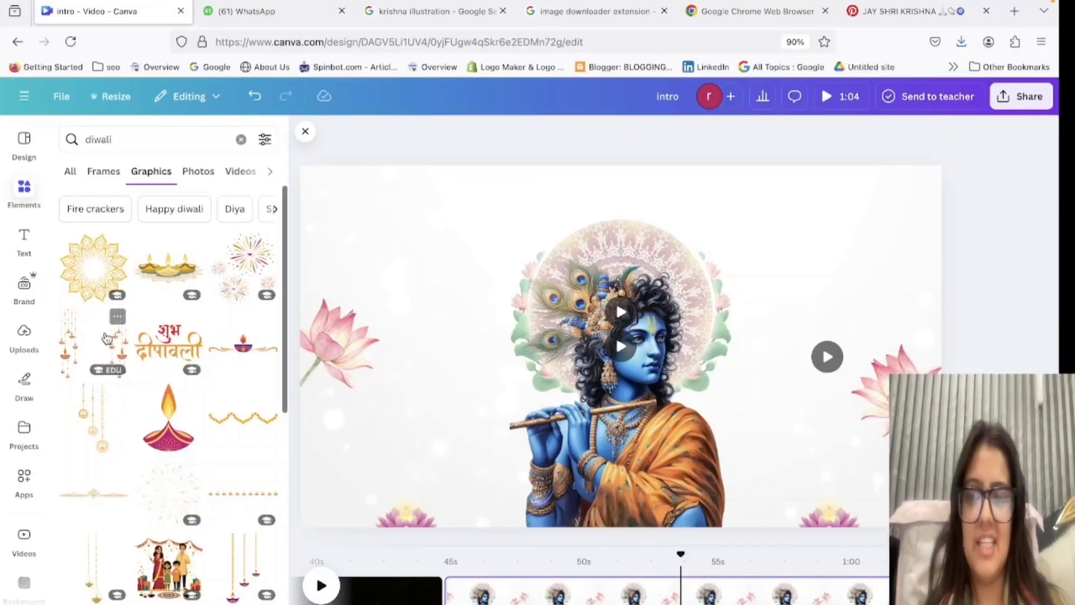
pyautogui.click(94, 406)
pyautogui.moveTo(628, 373); pyautogui.dragTo(334, 252)
pyautogui.press('super+d')
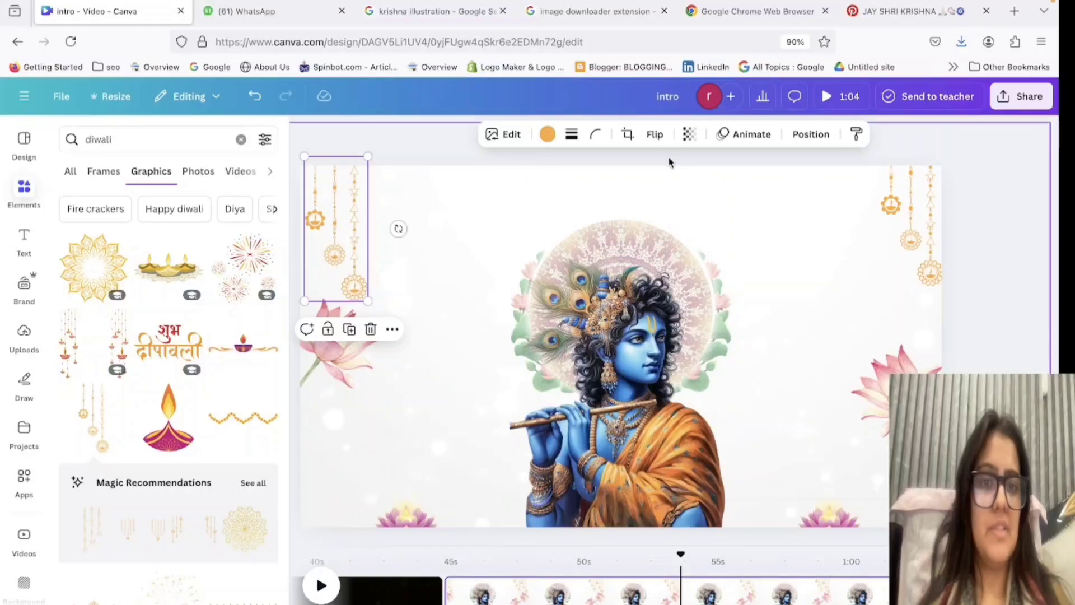
# Flip the ornament in the page's upper-left corner horizontally, nudge it to the edge and try recolouring it black.
pyautogui.click(655, 134)
pyautogui.click(621, 169)
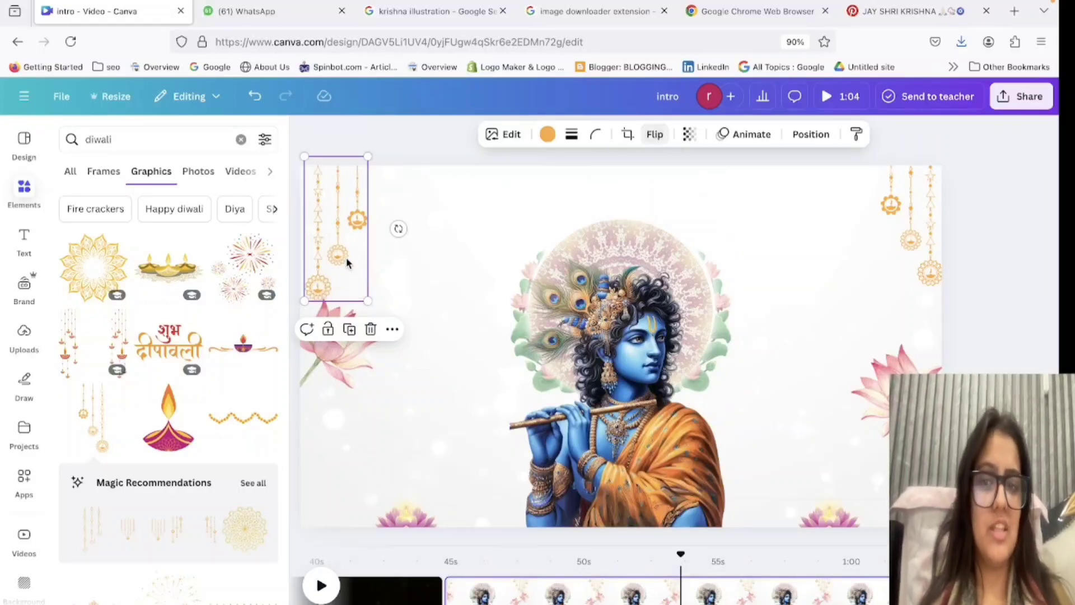
pyautogui.moveTo(343, 247); pyautogui.dragTo(336, 238)
pyautogui.click(549, 135)
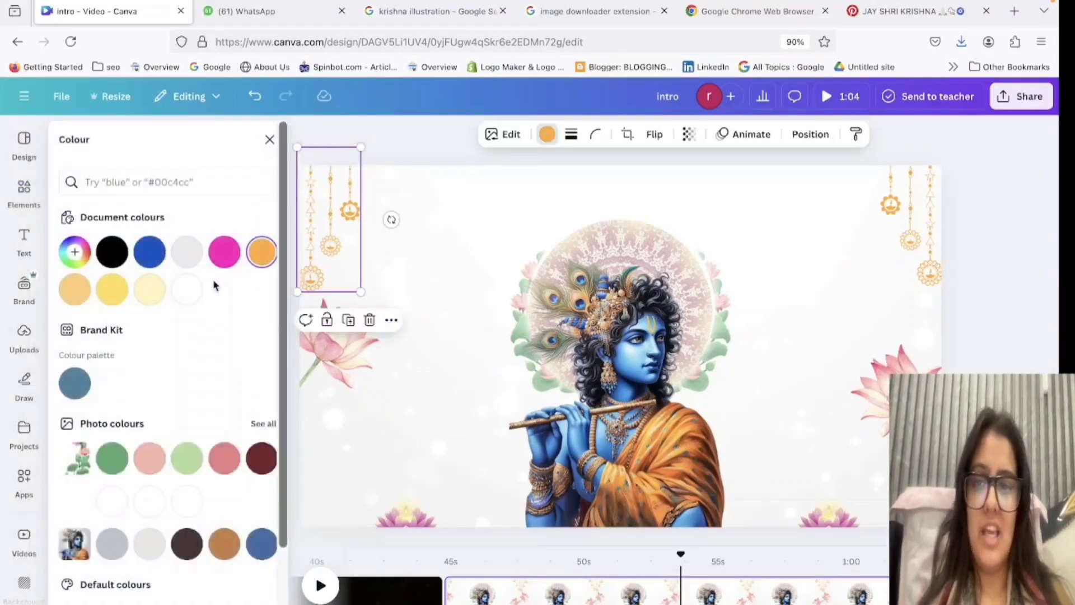
pyautogui.click(226, 252)
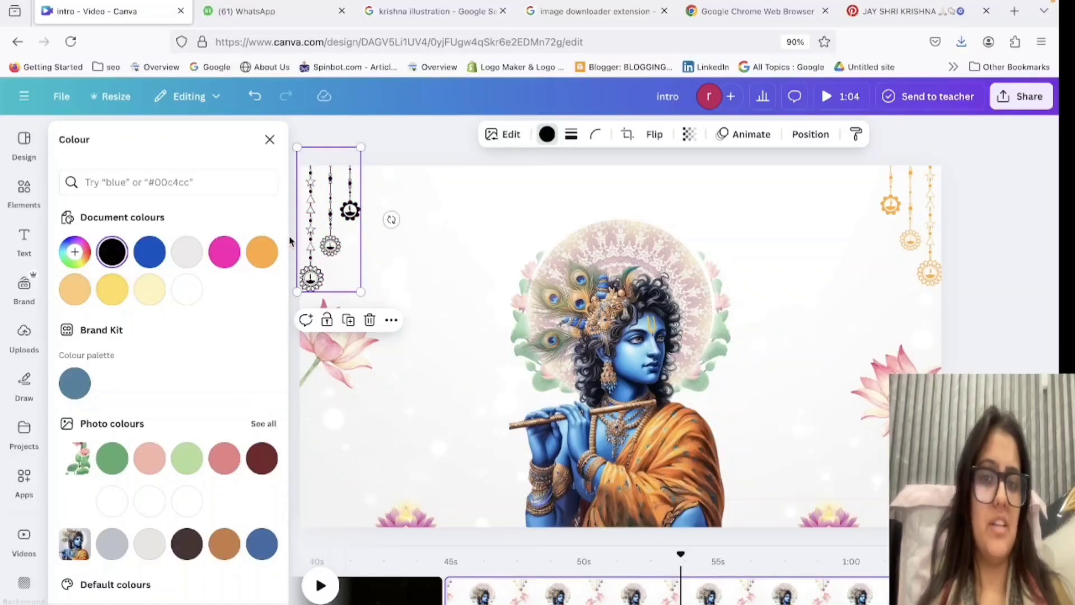
# Remove both hanging diya ornaments from the page.
pyautogui.moveTo(335, 232); pyautogui.dragTo(252, 227)
pyautogui.click(922, 216)
pyautogui.press('Delete')
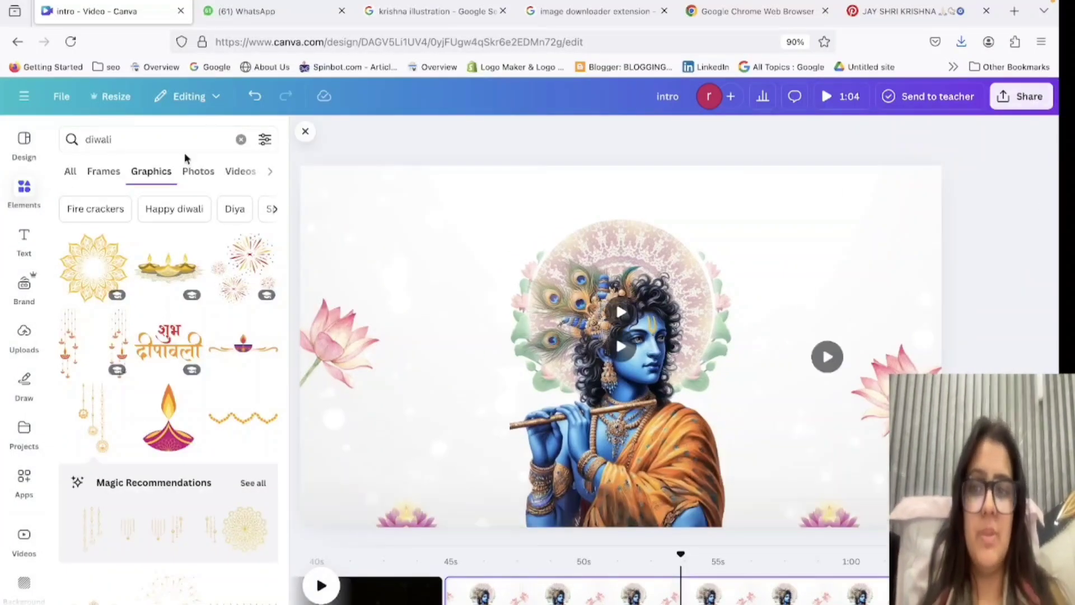
# Search the elements for "krishna" and browse the graphics for a decoration.
pyautogui.click(180, 140)
pyautogui.press('BackSpace')
pyautogui.write('krishna')
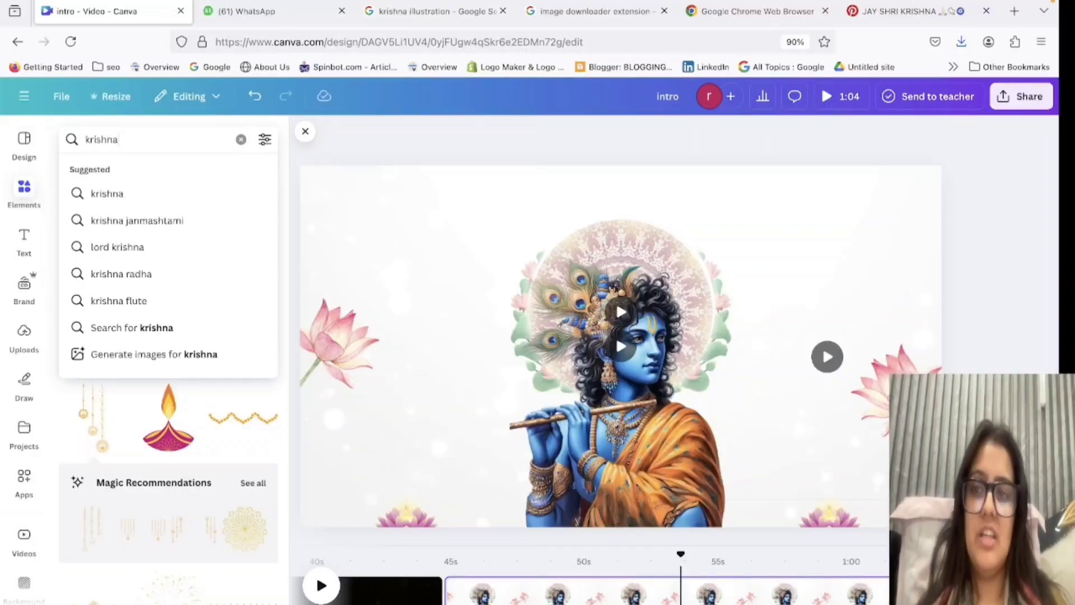
pyautogui.press('Return')
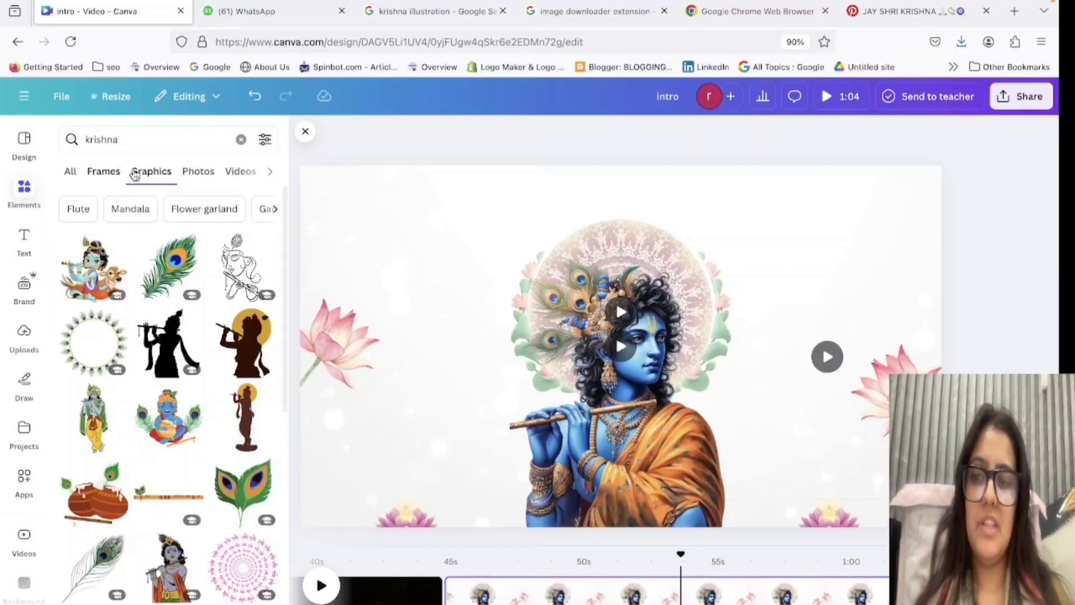
pyautogui.scroll(-5, 205, 411)
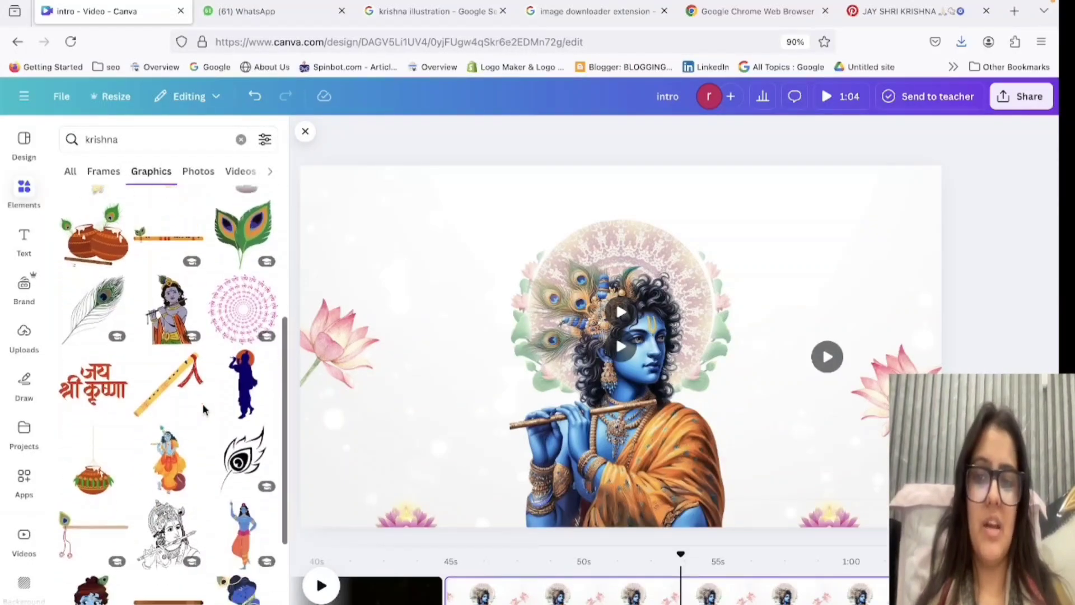
pyautogui.scroll(-3, 204, 410)
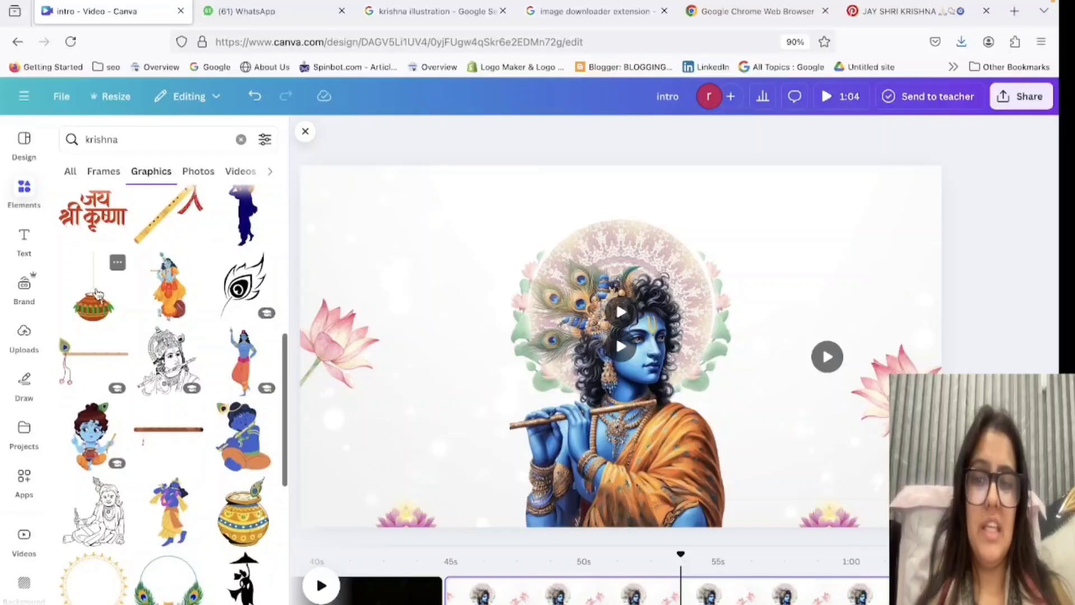
# Try small hanging clay pots, one tilted, in the page's upper-right corner, and delete them.
pyautogui.click(93, 300)
pyautogui.moveTo(703, 490); pyautogui.dragTo(578, 275)
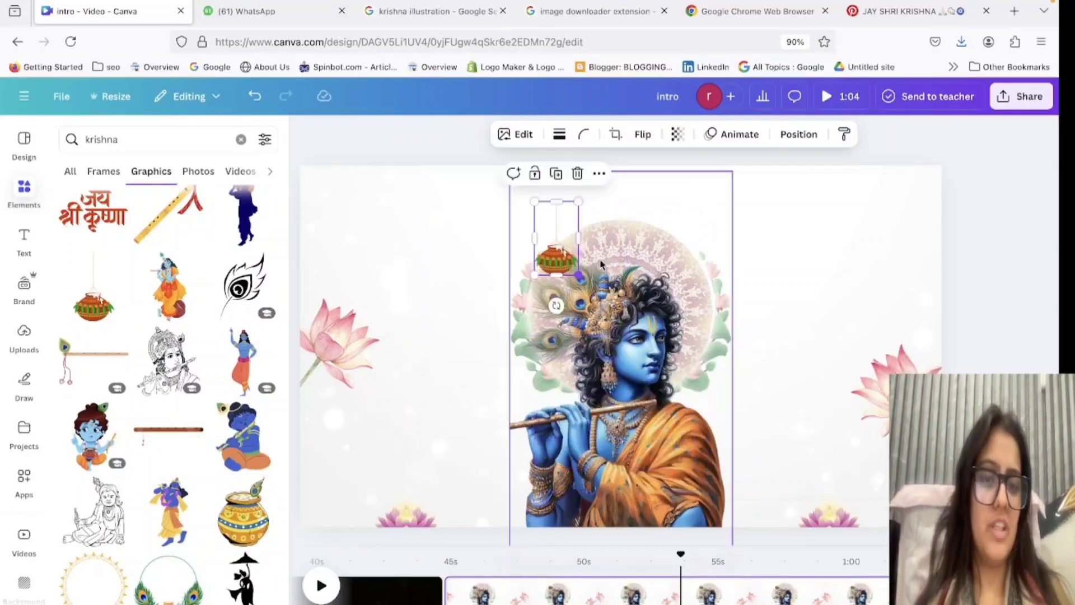
pyautogui.moveTo(554, 240); pyautogui.dragTo(975, 242)
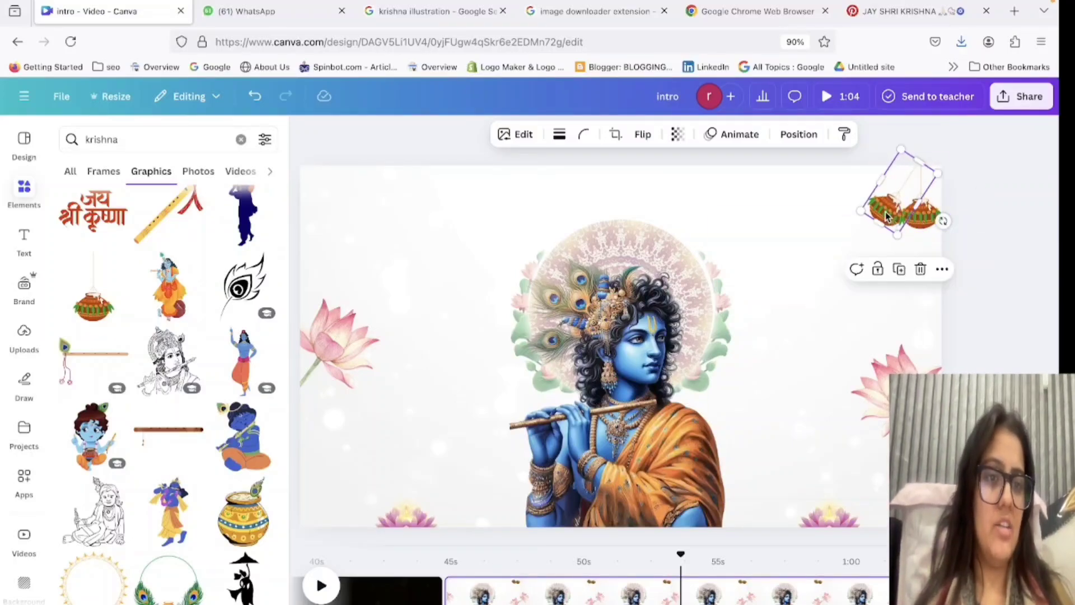
pyautogui.moveTo(886, 218); pyautogui.dragTo(888, 204)
pyautogui.click(1020, 308)
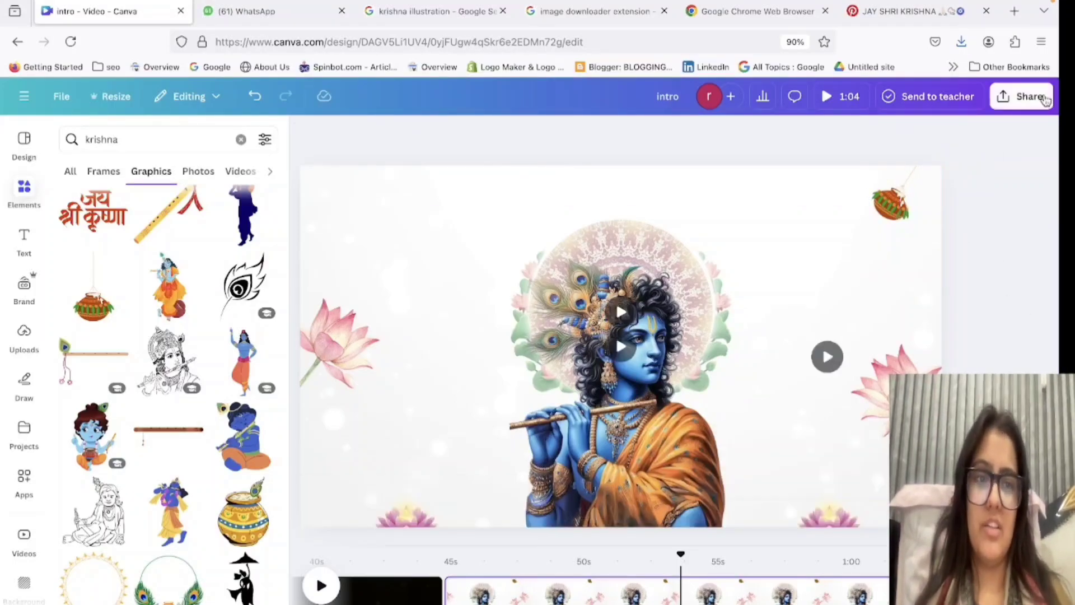
pyautogui.click(891, 205)
pyautogui.press('Delete')
# Browse further through the krishna graphics, try the stacked hanging clay pots beside the Krishna figure, and delete them.
pyautogui.scroll(-6, 168, 392)
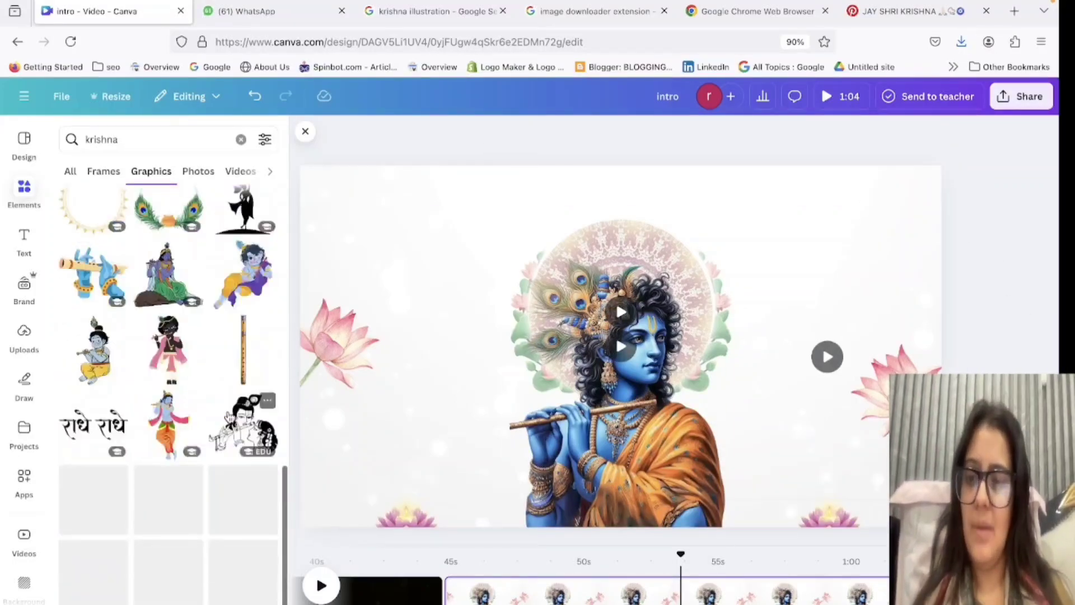
pyautogui.scroll(-7, 230, 417)
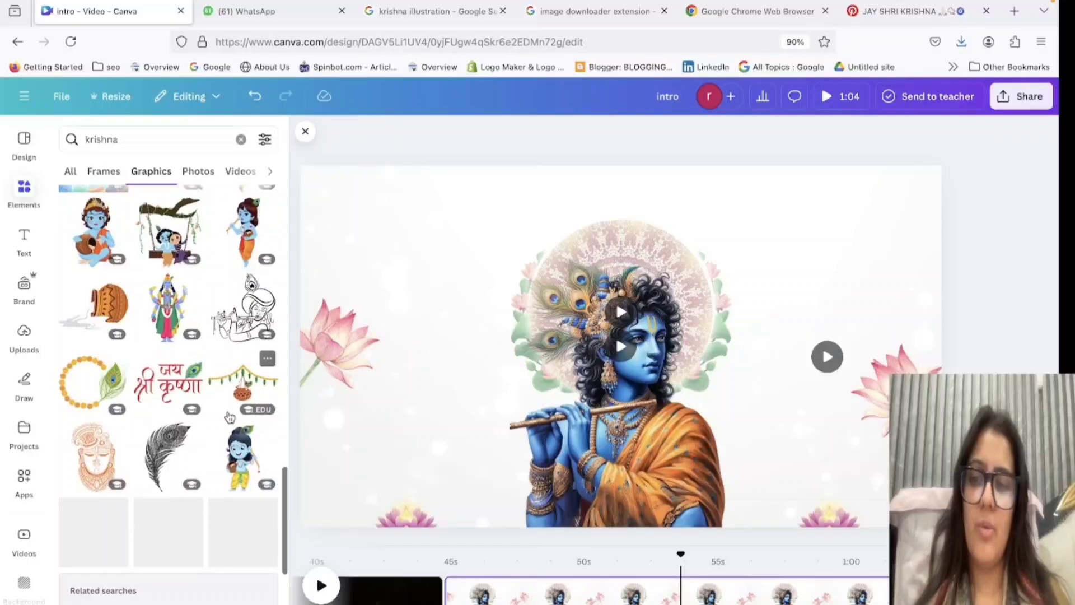
pyautogui.scroll(-6, 124, 582)
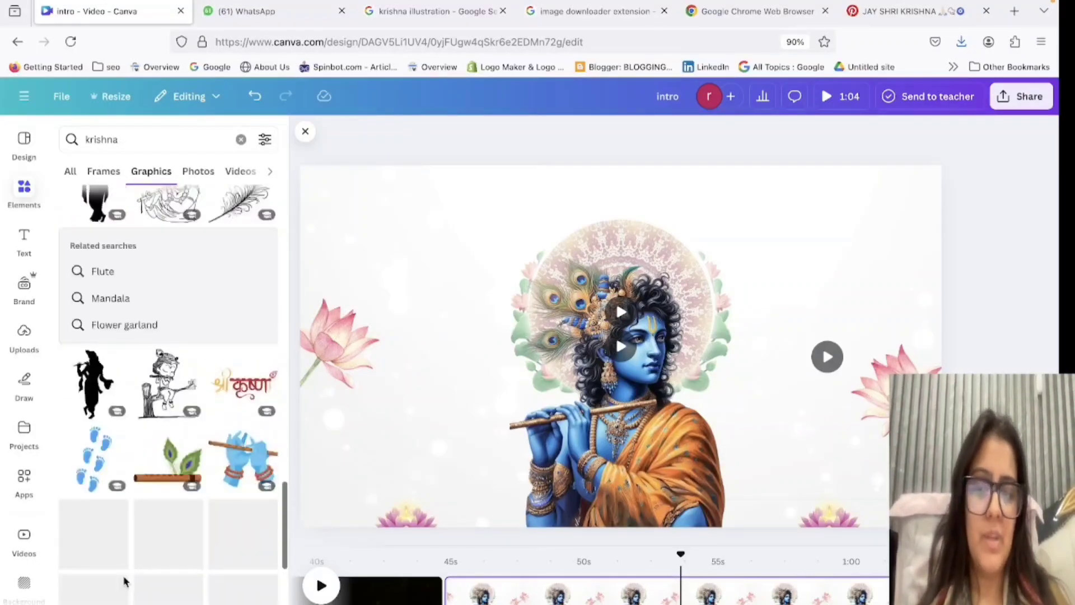
pyautogui.scroll(-3, 124, 582)
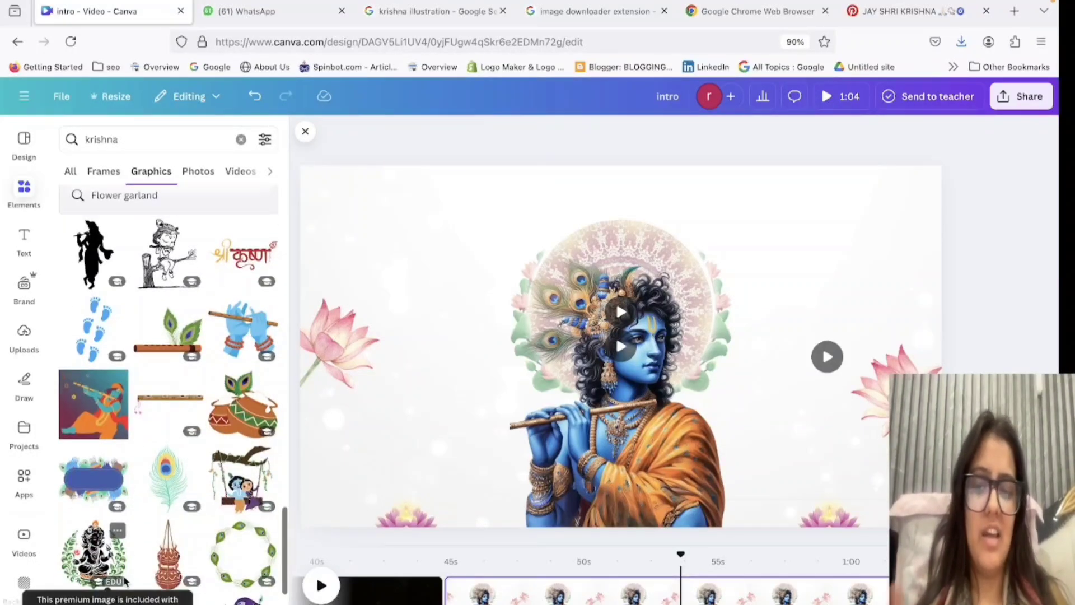
pyautogui.click(166, 557)
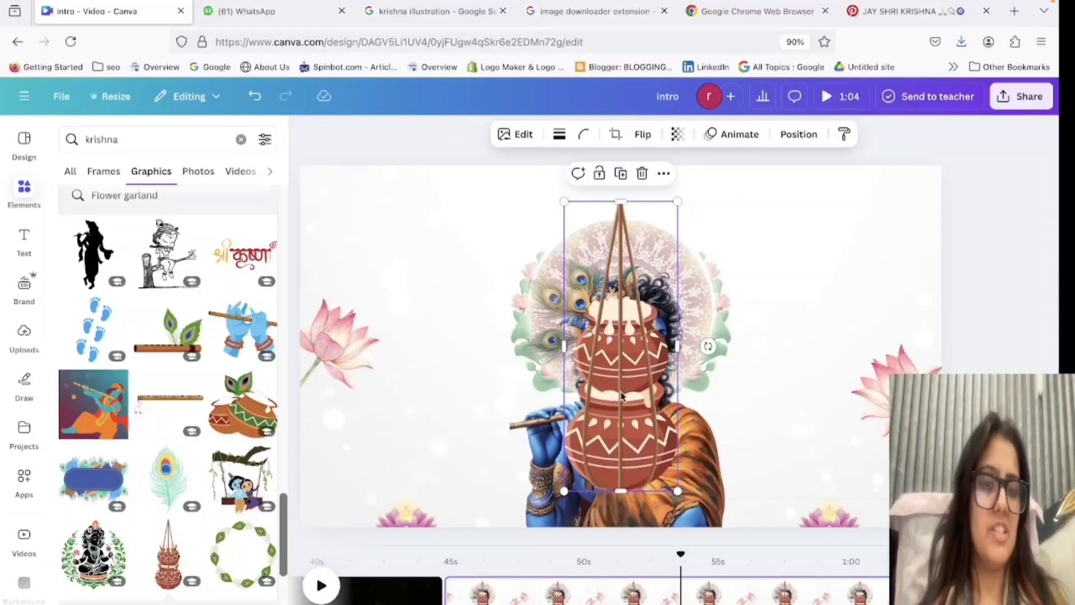
pyautogui.moveTo(619, 347); pyautogui.dragTo(829, 273)
pyautogui.press('Delete')
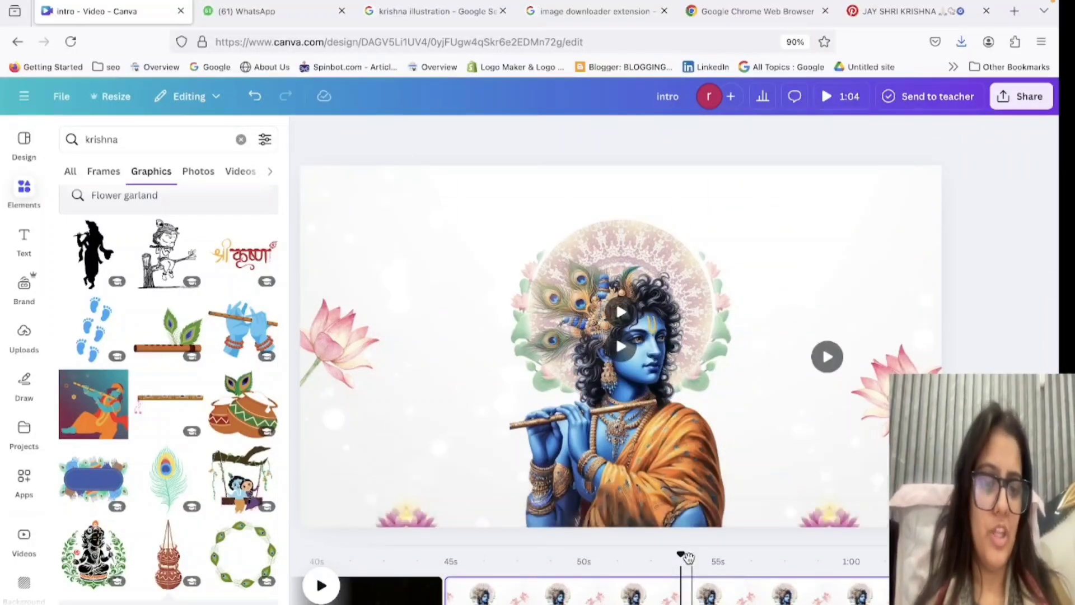
# Preview the Krishna page's animation from its start, dismiss the Force Quit Applications window, and stop the playback.
pyautogui.moveTo(682, 559); pyautogui.dragTo(439, 558)
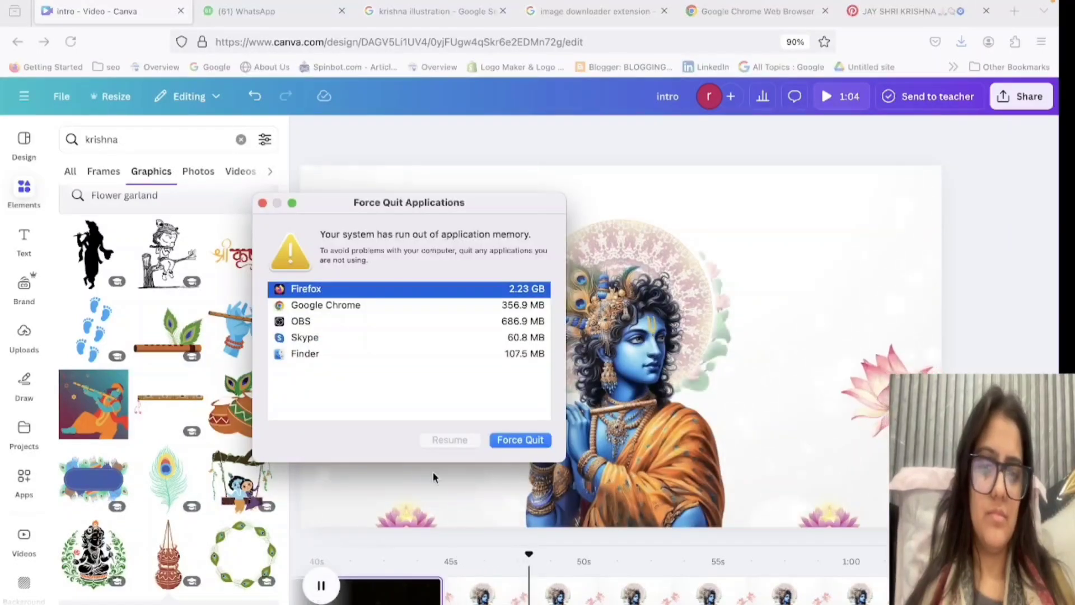
pyautogui.click(262, 203)
pyautogui.click(600, 554)
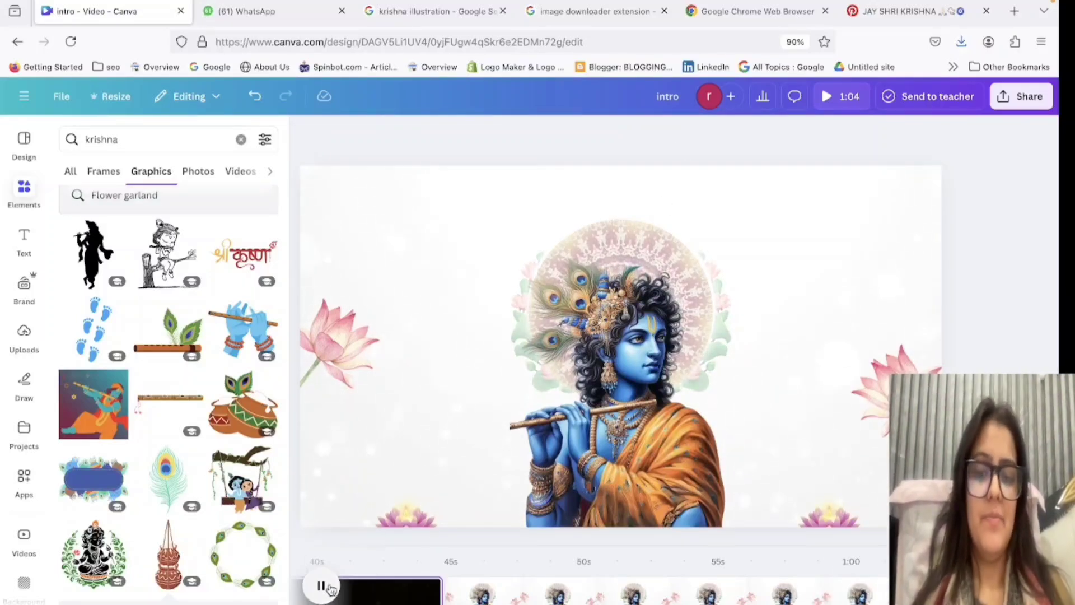
pyautogui.click(325, 586)
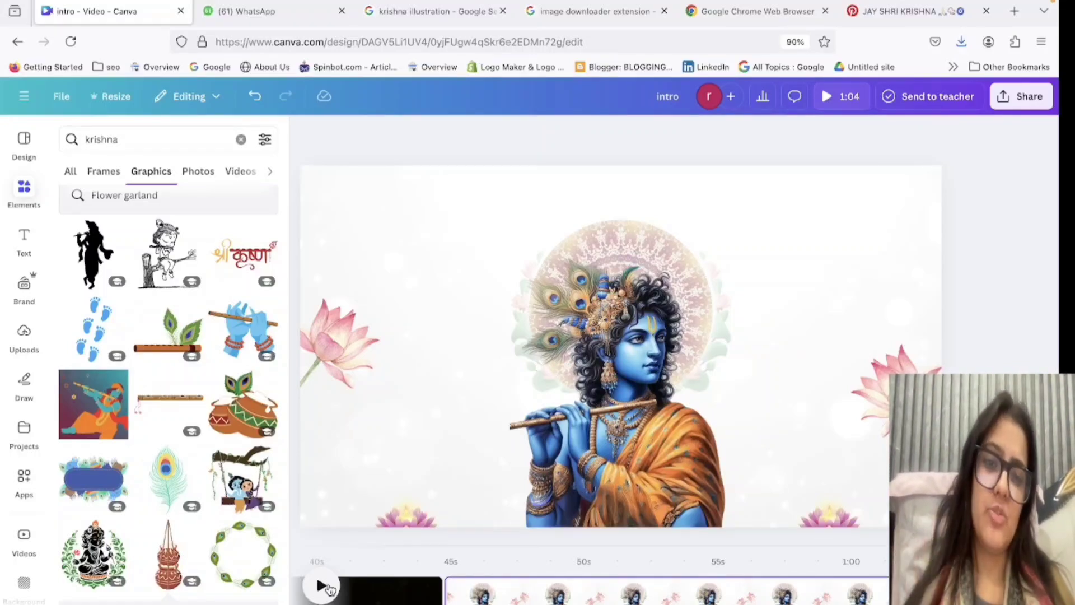
# Clear the krishna element search and check the dark particle page and the Krishna page in the timeline.
pyautogui.click(117, 174)
pyautogui.click(240, 139)
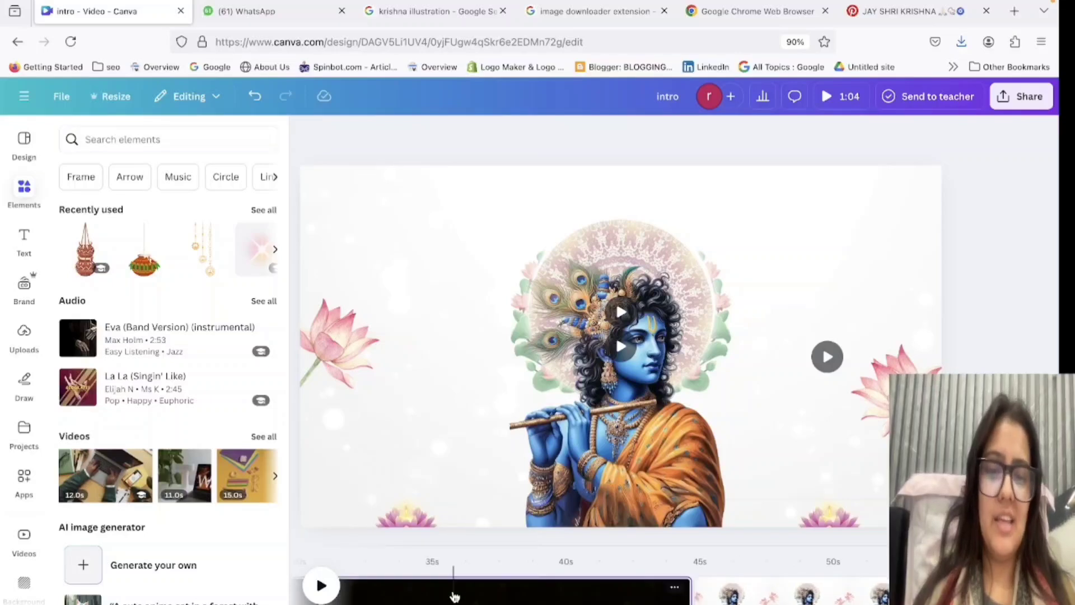
pyautogui.click(453, 593)
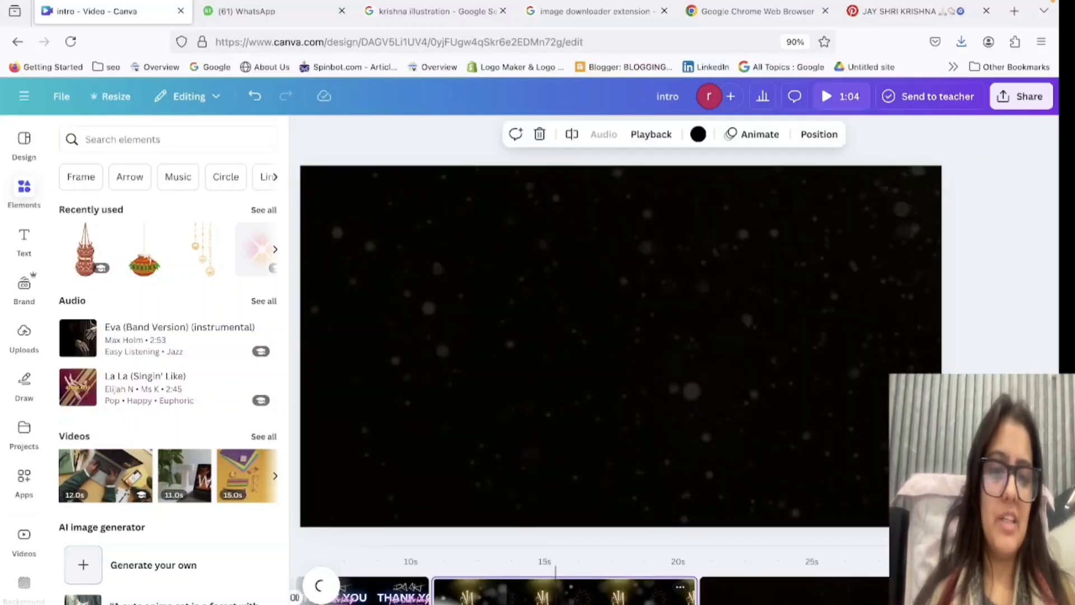
pyautogui.click(751, 590)
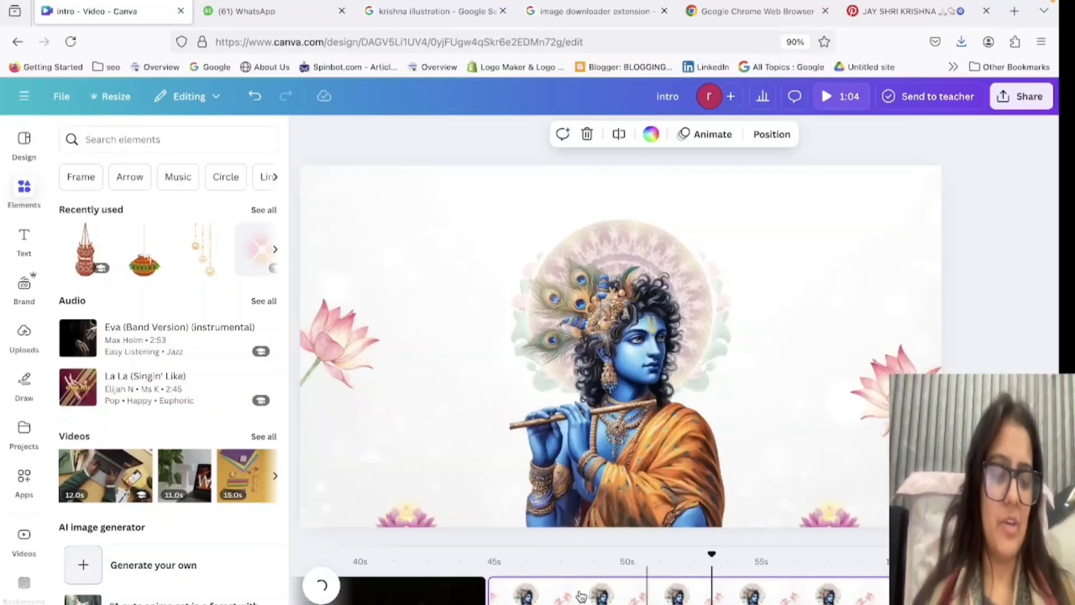